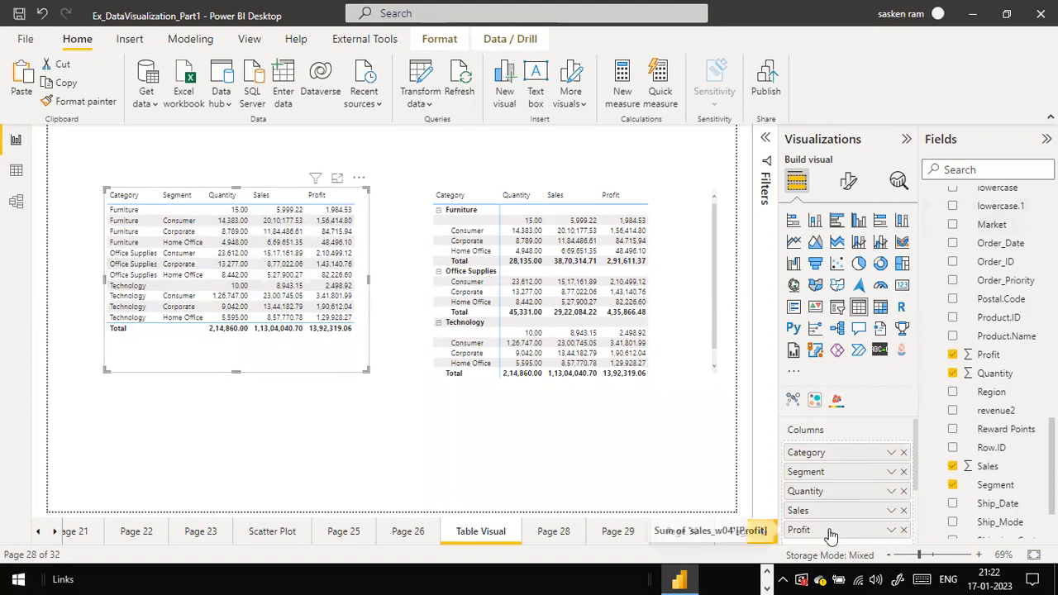
Try placing Quantity ahead of Segment in the flat table's columns, and restore the original column order
{"action": "scroll", "coordinate": [818, 477], "scroll_direction": "up", "scroll_amount": 1}
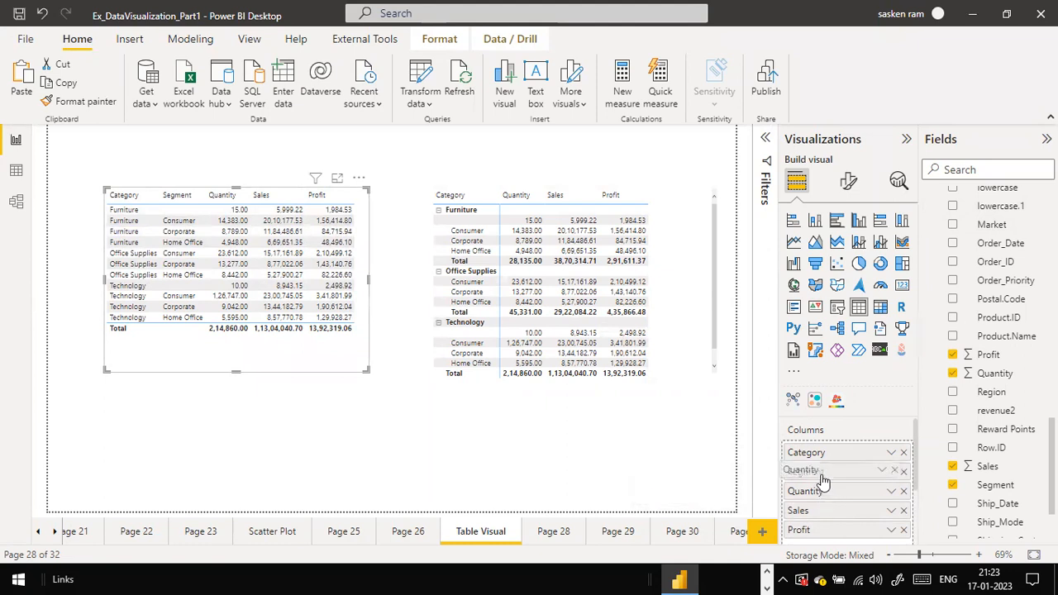
{"action": "left_click_drag", "start_coordinate": [821, 493], "coordinate": [820, 465]}
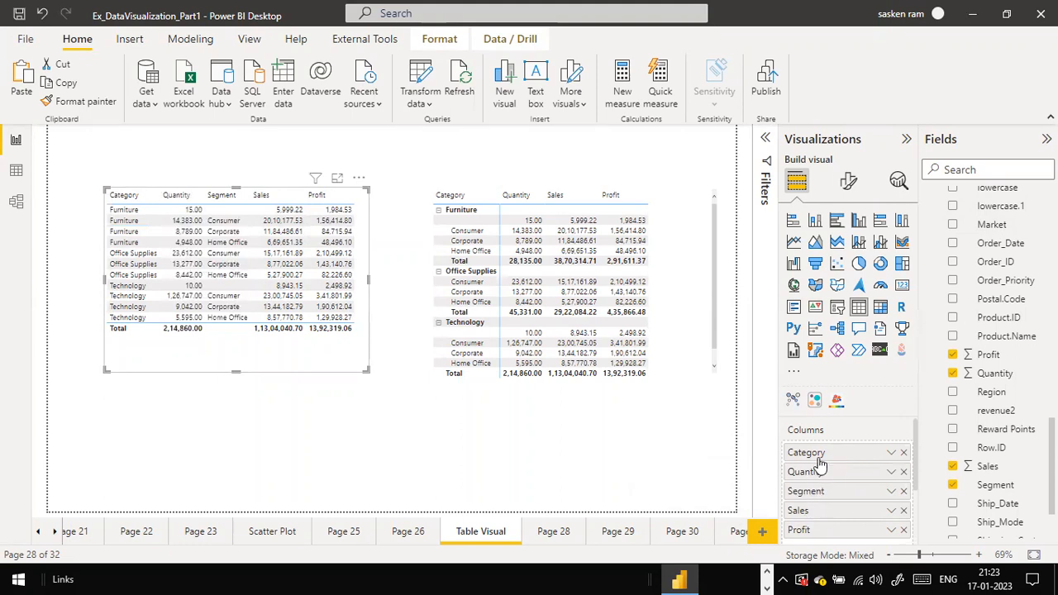
{"action": "left_click_drag", "start_coordinate": [832, 476], "coordinate": [838, 499]}
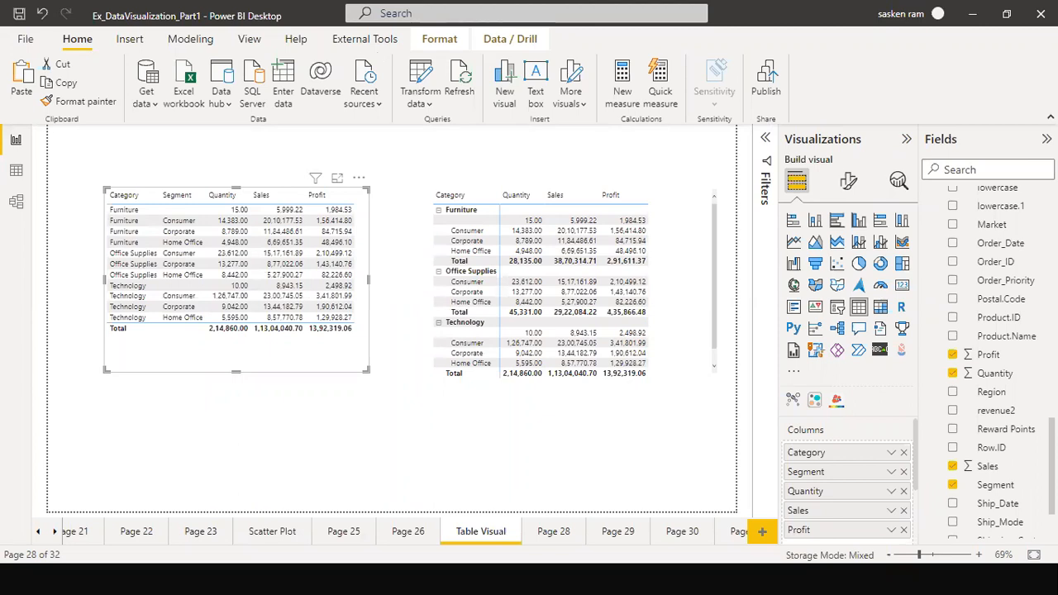
{"action": "left_click_drag", "start_coordinate": [757, 363], "coordinate": [796, 427]}
{"action": "mouse_move", "coordinate": [293, 353]}
{"action": "left_mouse_down"}
{"action": "mouse_move", "coordinate": [575, 436]}
{"action": "mouse_move", "coordinate": [721, 408]}
{"action": "mouse_move", "coordinate": [772, 426]}
{"action": "left_mouse_up"}
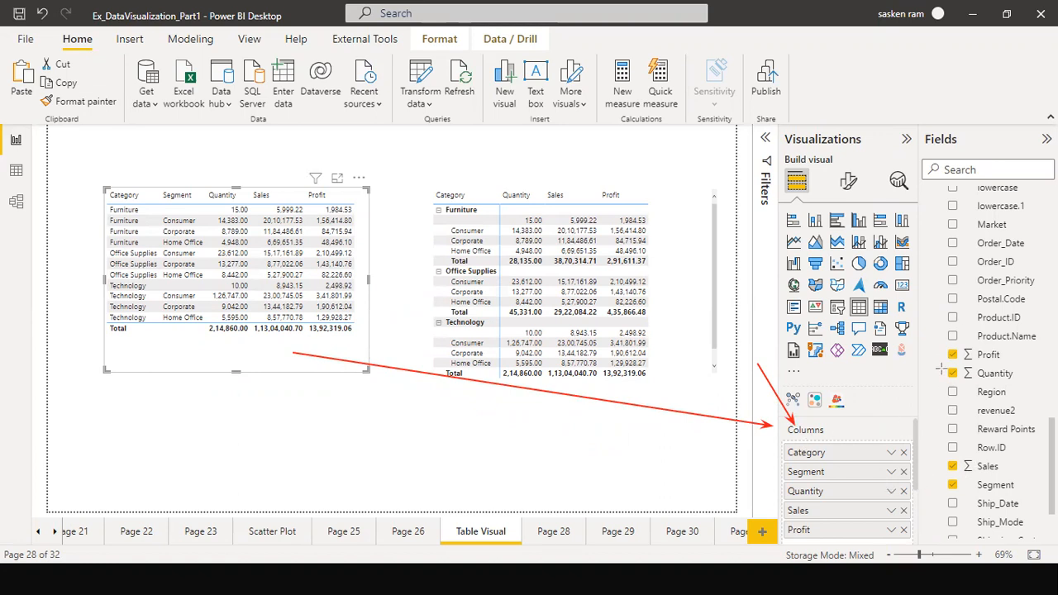
{"action": "mouse_move", "coordinate": [947, 352]}
{"action": "left_mouse_down"}
{"action": "mouse_move", "coordinate": [890, 444]}
{"action": "mouse_move", "coordinate": [870, 533]}
{"action": "left_mouse_up"}
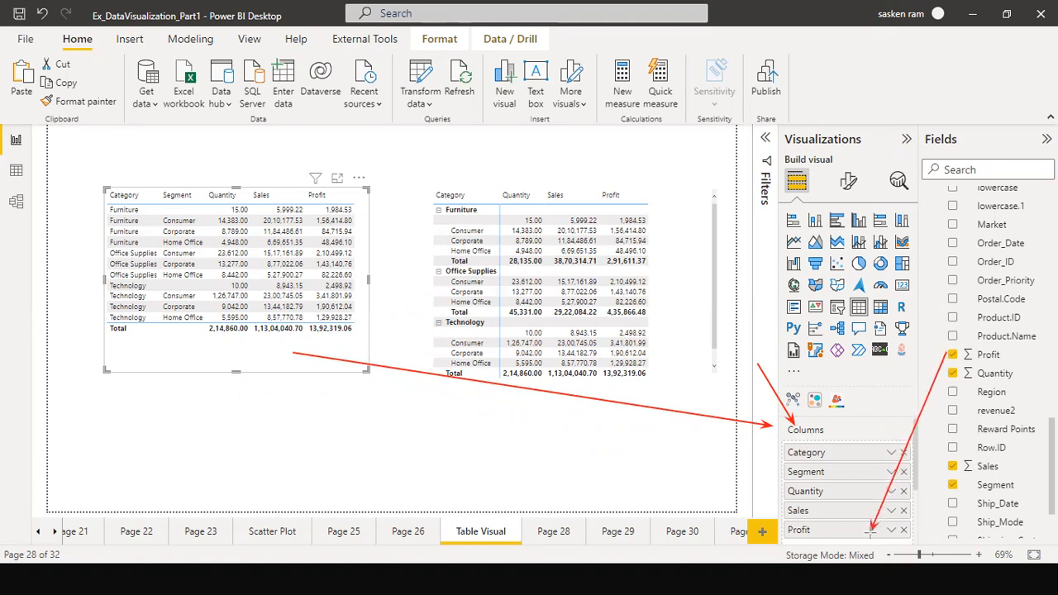
{"action": "left_click_drag", "start_coordinate": [952, 376], "coordinate": [854, 491]}
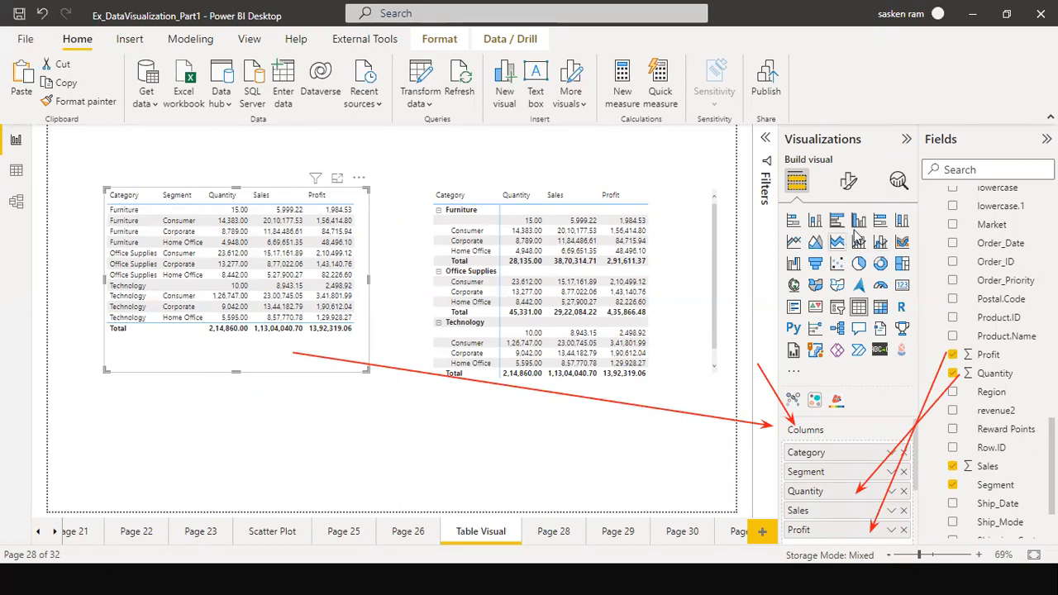
Move the flat table to the page's upper-left corner and widen it along with its Sales column
{"action": "left_click_drag", "start_coordinate": [355, 196], "coordinate": [362, 165]}
{"action": "left_click_drag", "start_coordinate": [377, 248], "coordinate": [348, 243]}
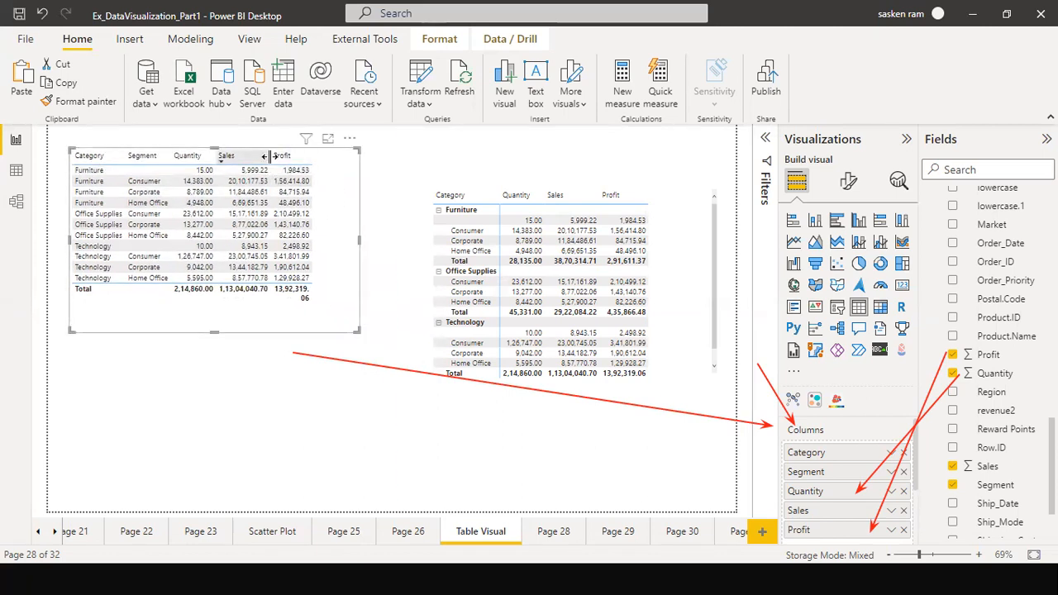
{"action": "left_click_drag", "start_coordinate": [271, 156], "coordinate": [287, 156]}
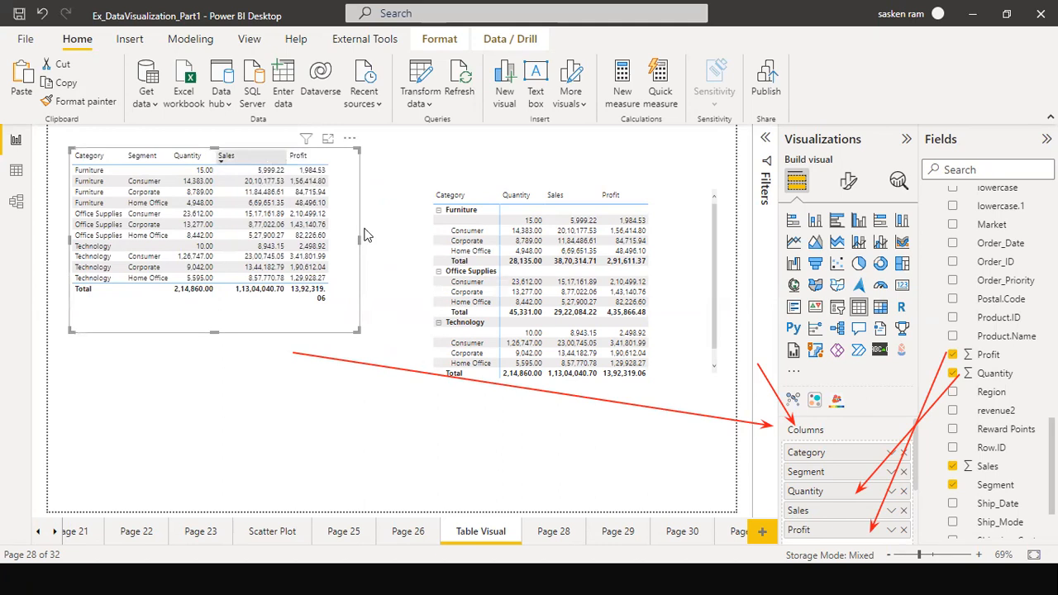
{"action": "left_click_drag", "start_coordinate": [357, 239], "coordinate": [391, 231]}
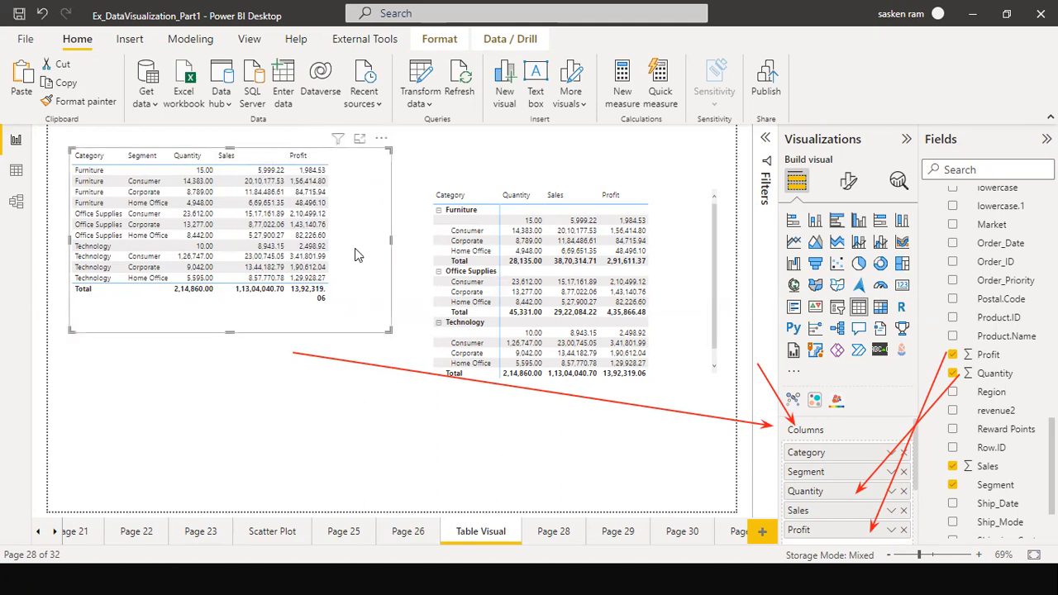
Duplicate the flat table and place the copy directly below the original on the page
{"action": "key", "text": "ctrl+c"}
{"action": "key", "text": "ctrl+v"}
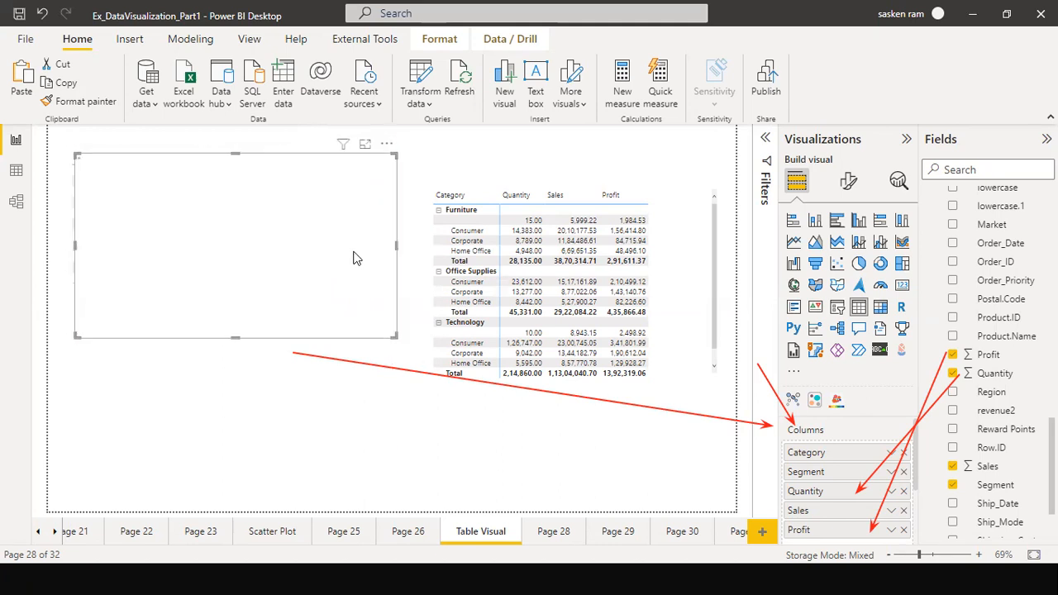
{"action": "left_click_drag", "start_coordinate": [353, 259], "coordinate": [351, 443]}
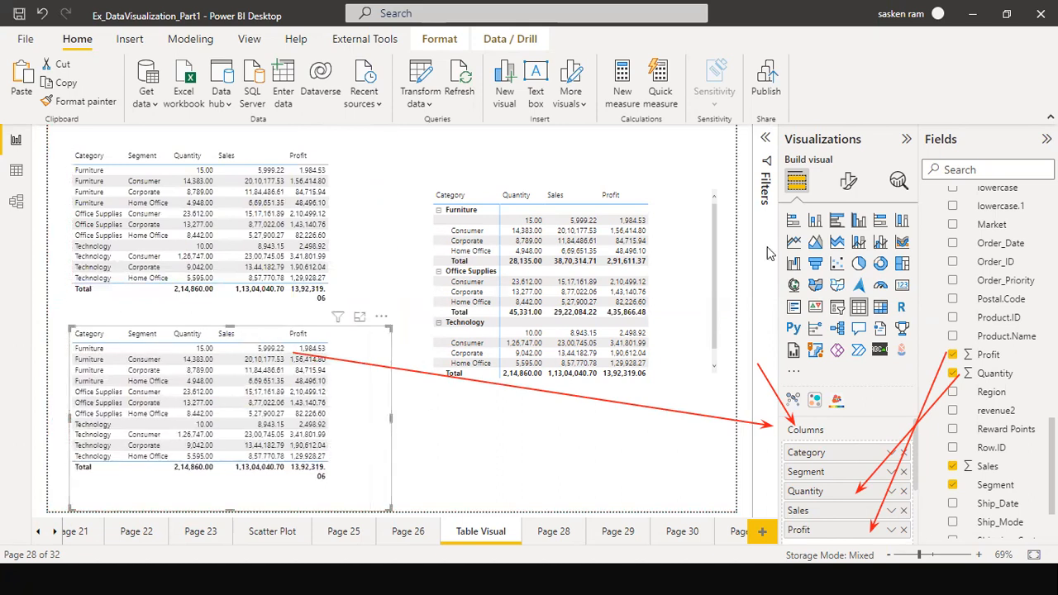
Convert the copied table to a clustered column chart and narrow it slightly
{"action": "left_click", "coordinate": [860, 225]}
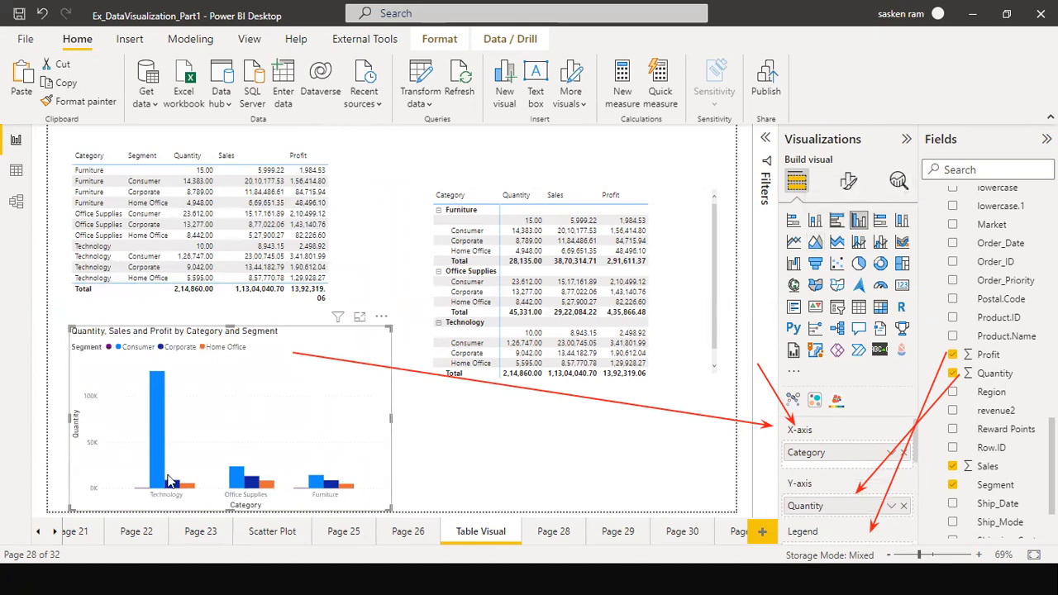
{"action": "mouse_move", "coordinate": [161, 410]}
{"action": "left_click_drag", "start_coordinate": [391, 420], "coordinate": [352, 420]}
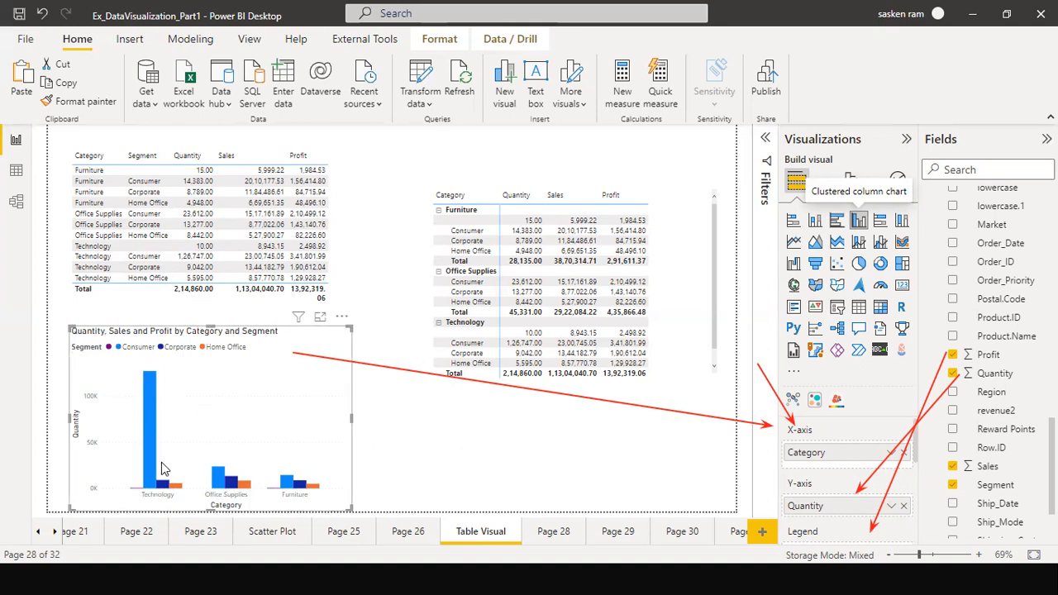
{"action": "mouse_move", "coordinate": [147, 391]}
{"action": "mouse_move", "coordinate": [147, 411]}
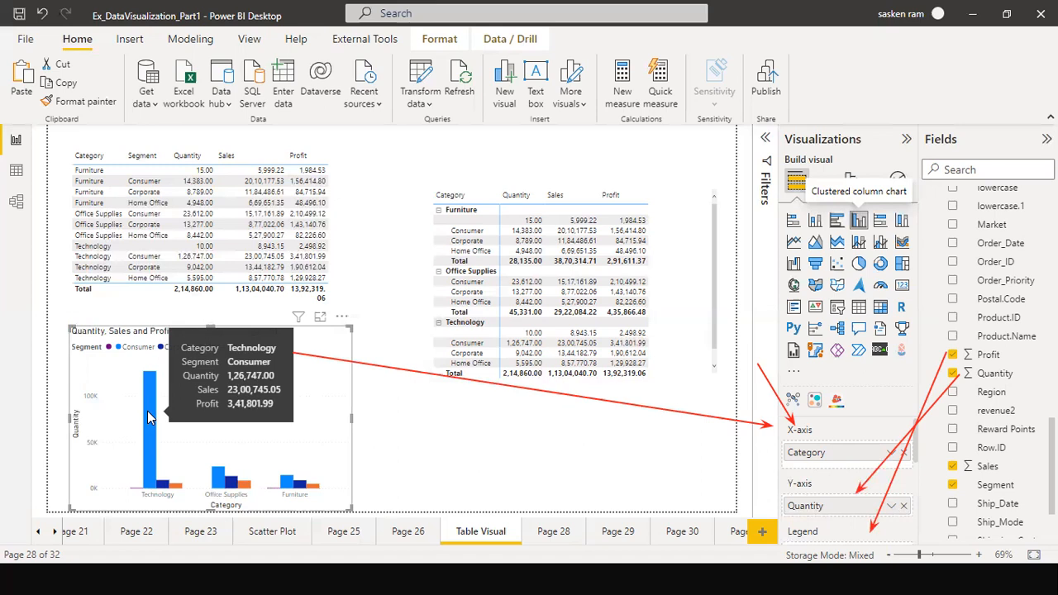
Set Sales and Profit in the flat table to Don't summarize, and look through its individual rows
{"action": "left_click", "coordinate": [353, 270]}
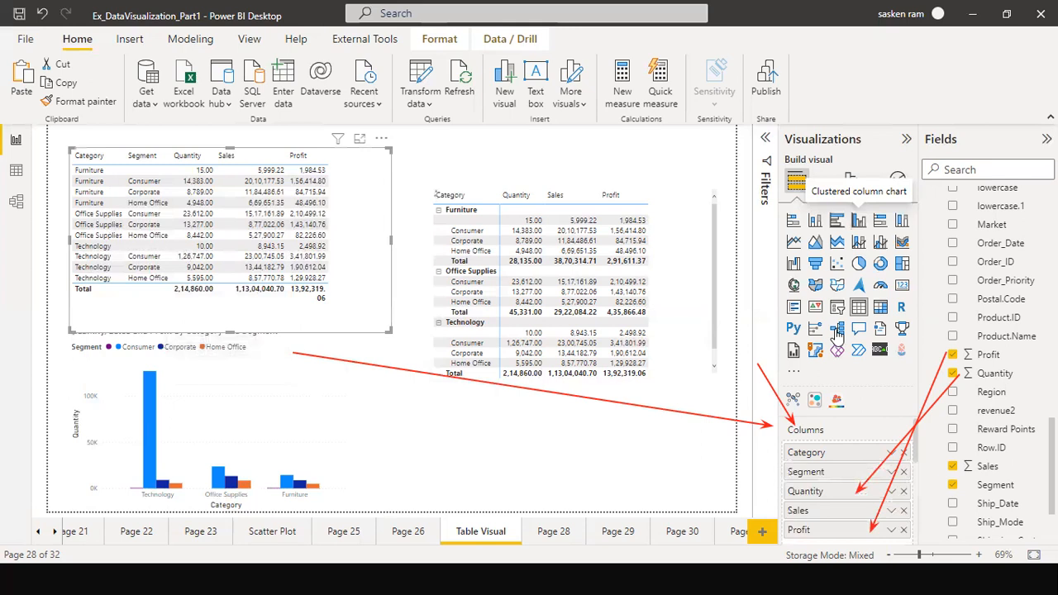
{"action": "scroll", "coordinate": [873, 491], "scroll_direction": "down", "scroll_amount": 1}
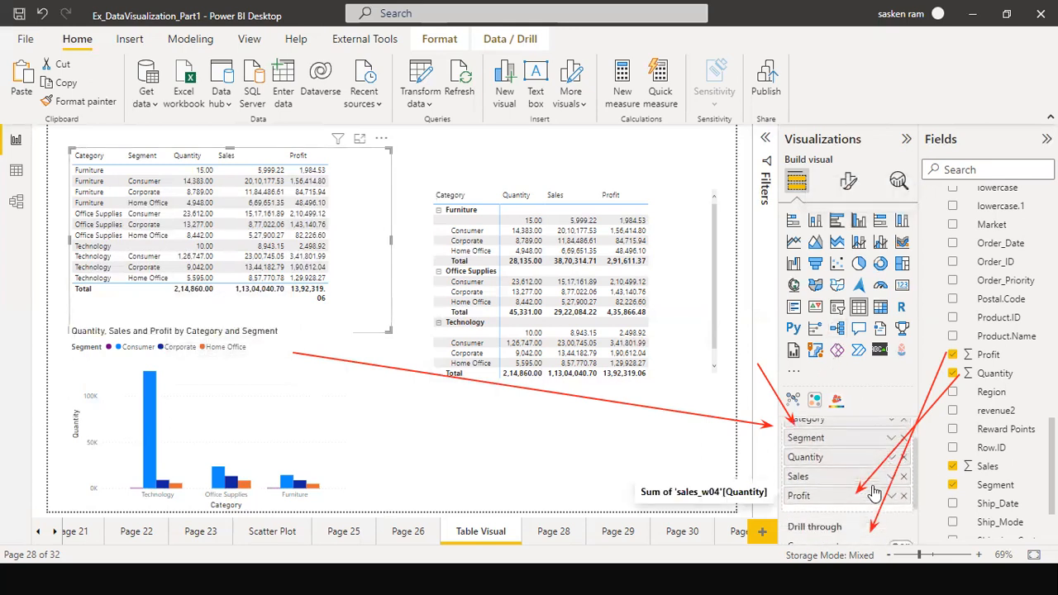
{"action": "left_click", "coordinate": [892, 473]}
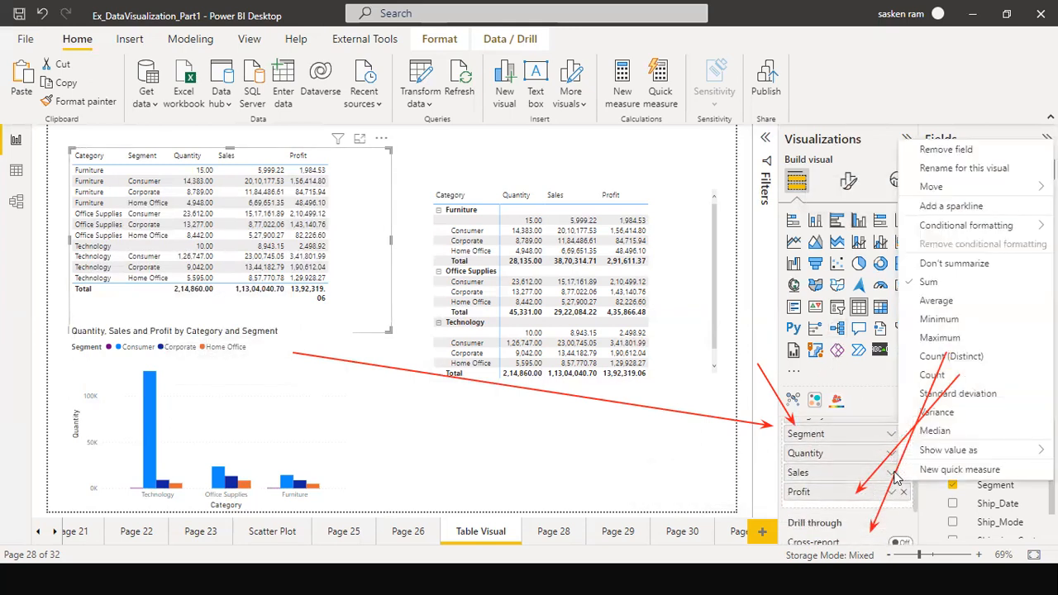
{"action": "left_click", "coordinate": [942, 266]}
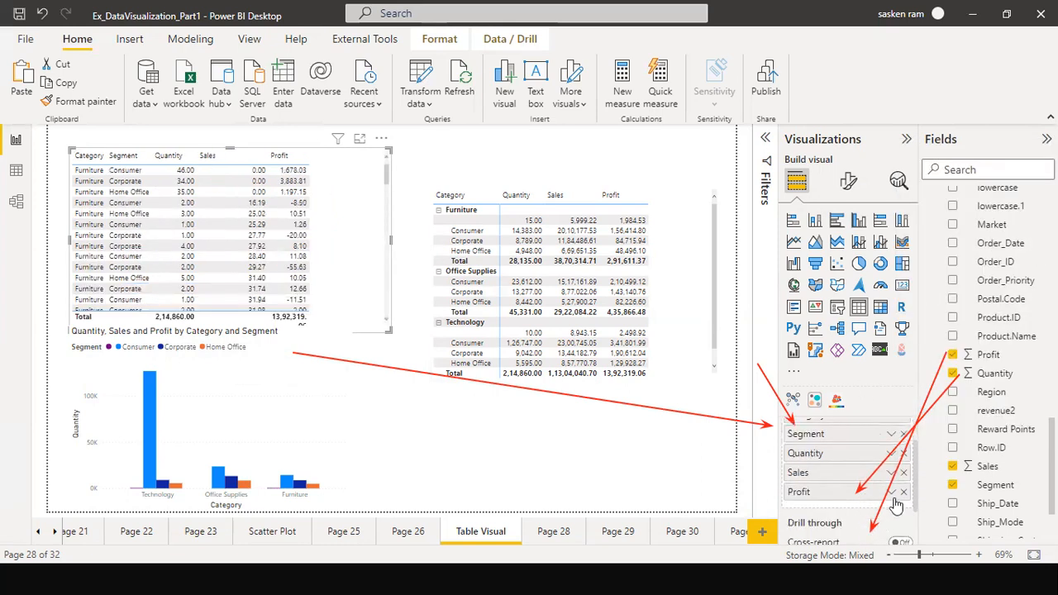
{"action": "left_click", "coordinate": [892, 493]}
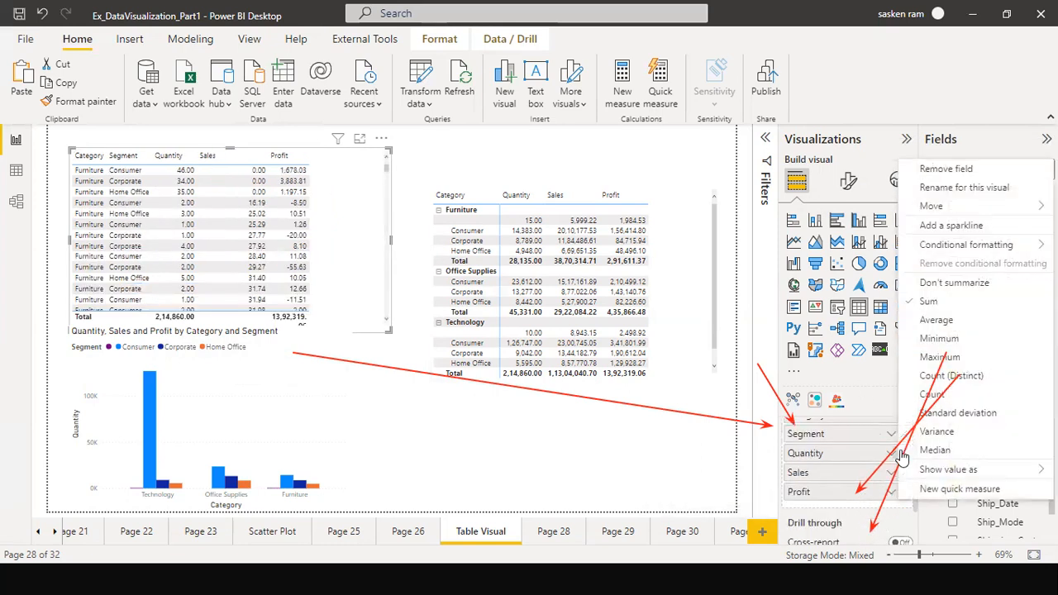
{"action": "left_click", "coordinate": [945, 283]}
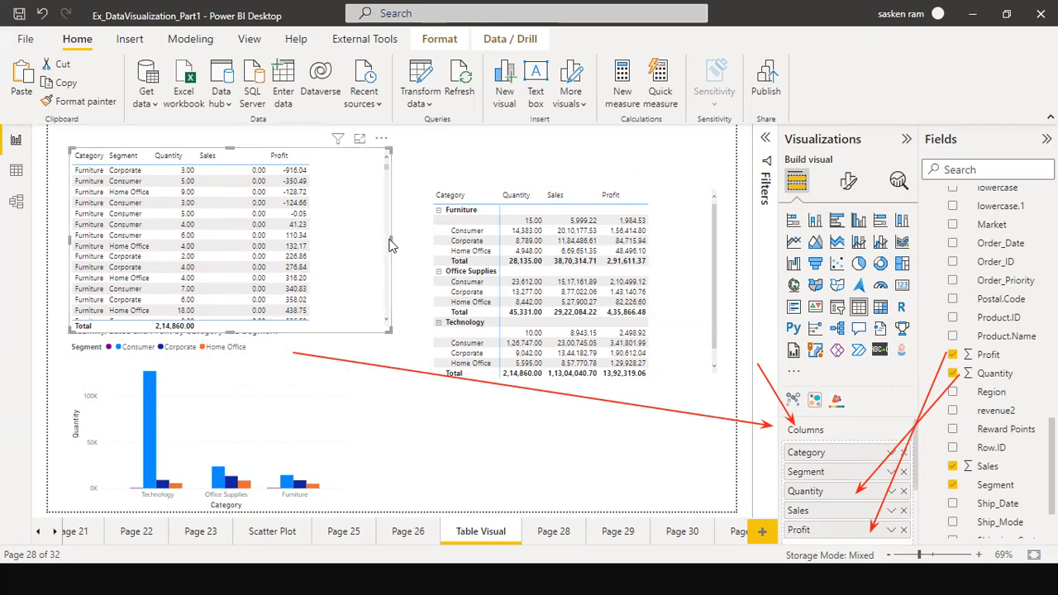
{"action": "left_click_drag", "start_coordinate": [392, 240], "coordinate": [403, 241]}
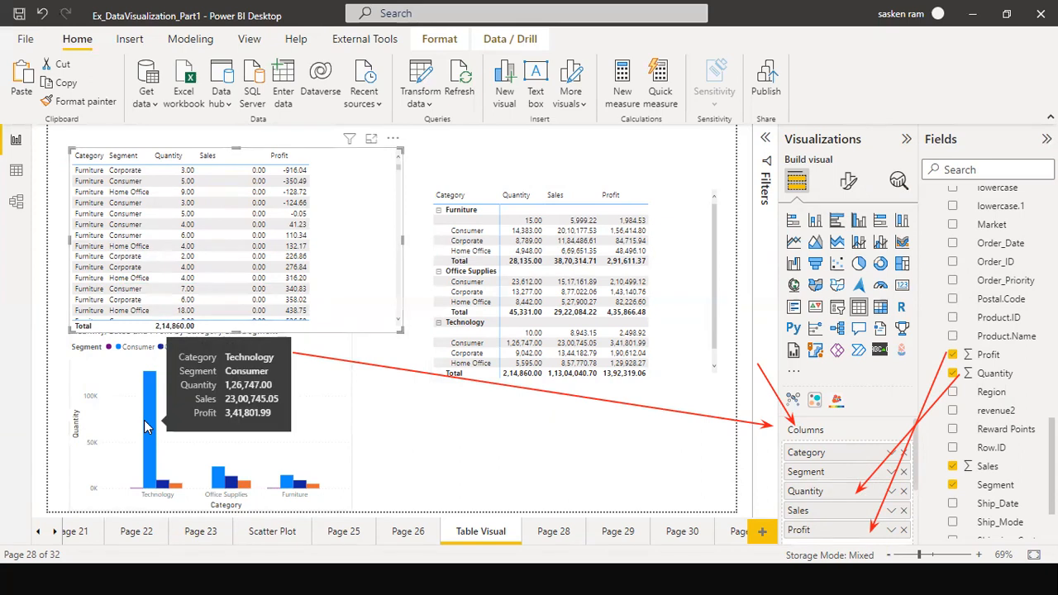
{"action": "scroll", "coordinate": [380, 265], "scroll_direction": "down", "scroll_amount": 5}
{"action": "scroll", "coordinate": [382, 283], "scroll_direction": "down", "scroll_amount": 10}
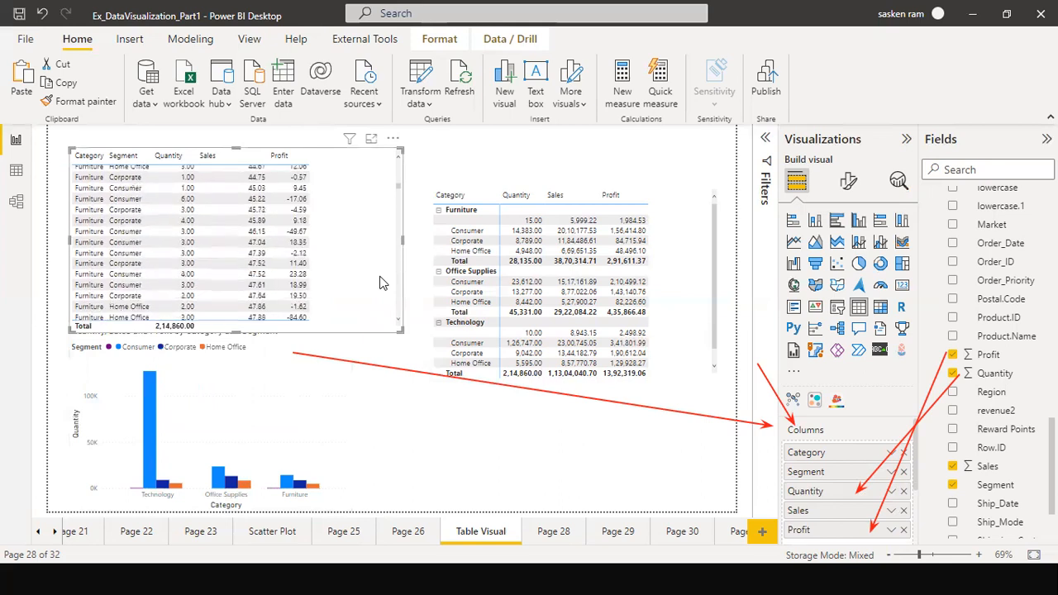
{"action": "left_click", "coordinate": [559, 164]}
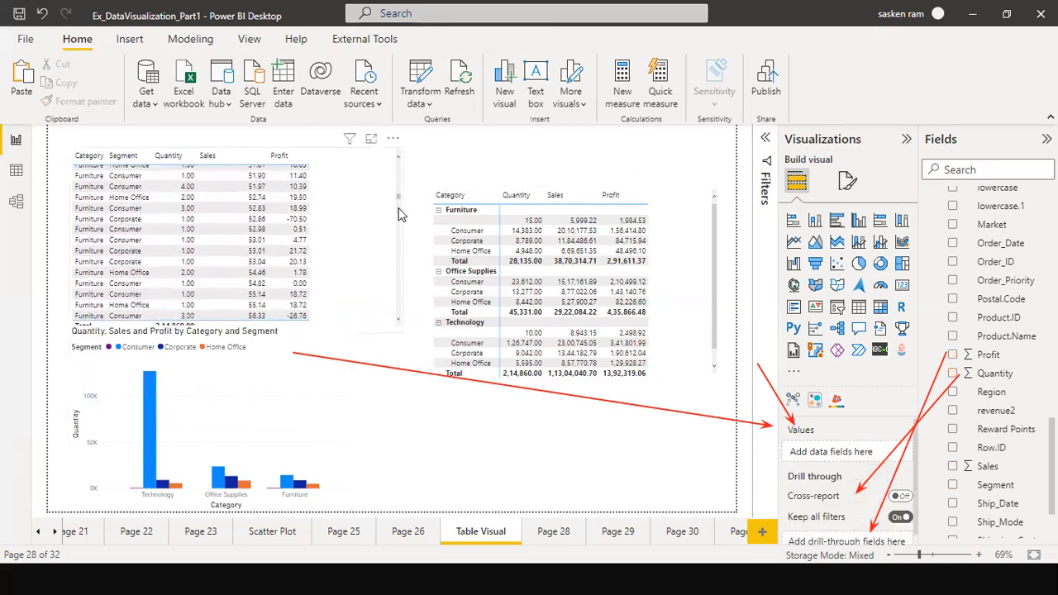
{"action": "scroll", "coordinate": [398, 215], "scroll_direction": "down", "scroll_amount": 10}
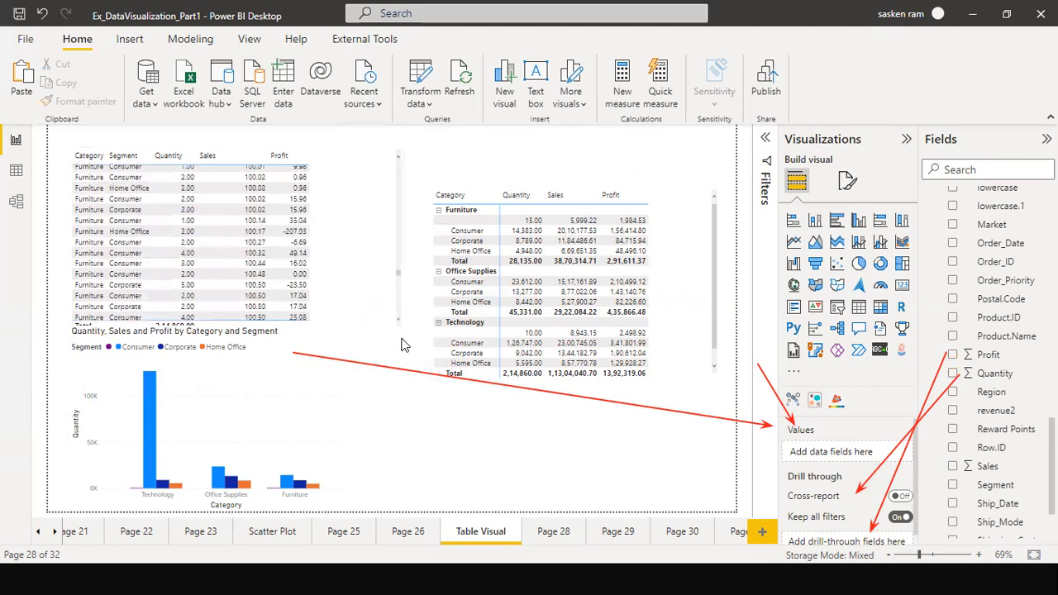
{"action": "scroll", "coordinate": [392, 347], "scroll_direction": "down", "scroll_amount": 5}
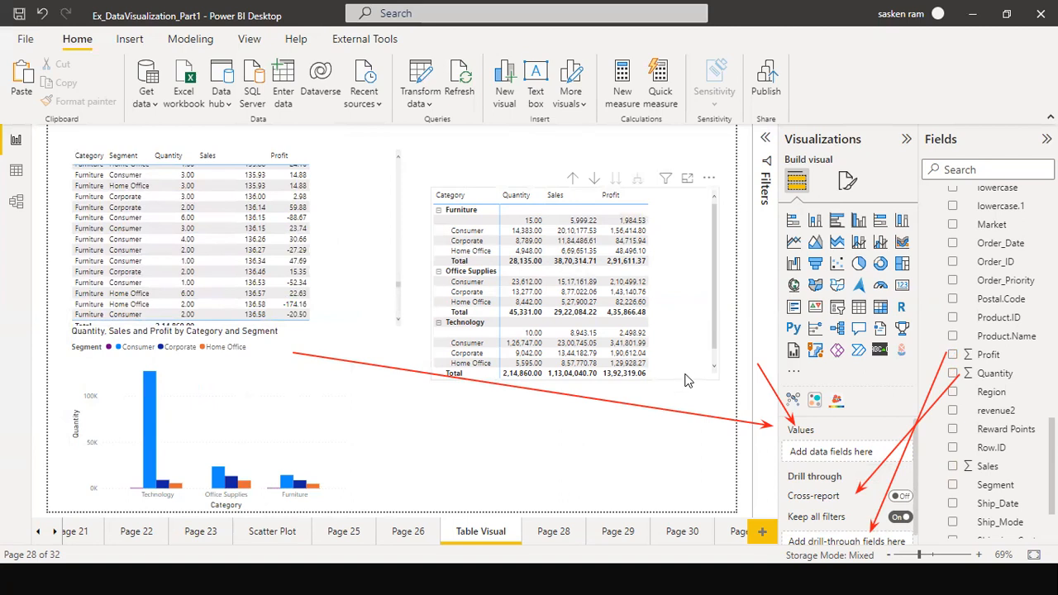
Move the Category matrix to the page's lower-right area and insert an empty slicer in the space above it
{"action": "left_click_drag", "start_coordinate": [684, 381], "coordinate": [692, 511]}
{"action": "left_click", "coordinate": [625, 201]}
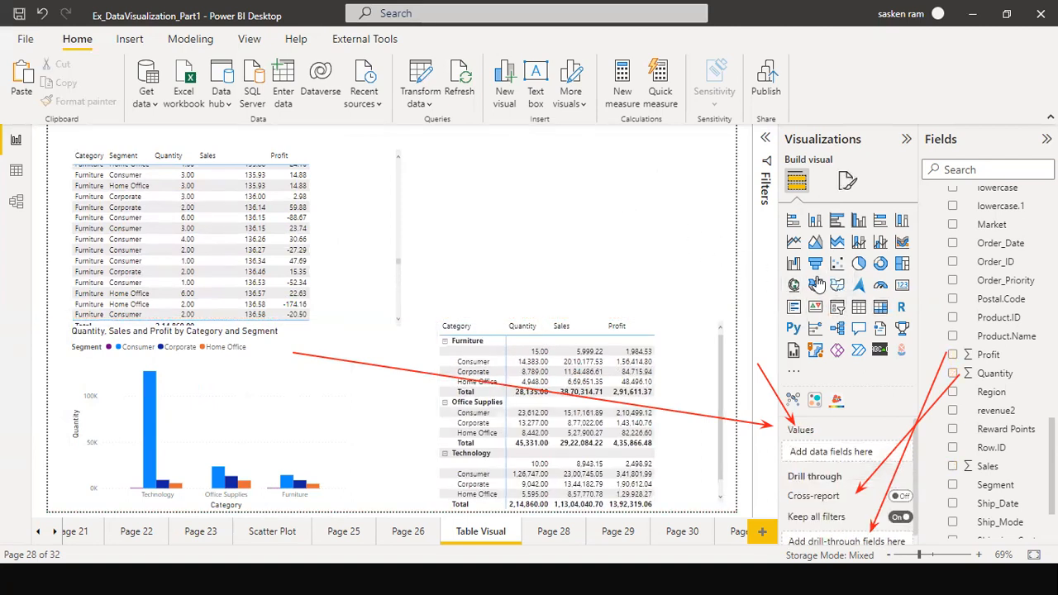
{"action": "left_click", "coordinate": [836, 307]}
{"action": "left_click_drag", "start_coordinate": [395, 399], "coordinate": [604, 179]}
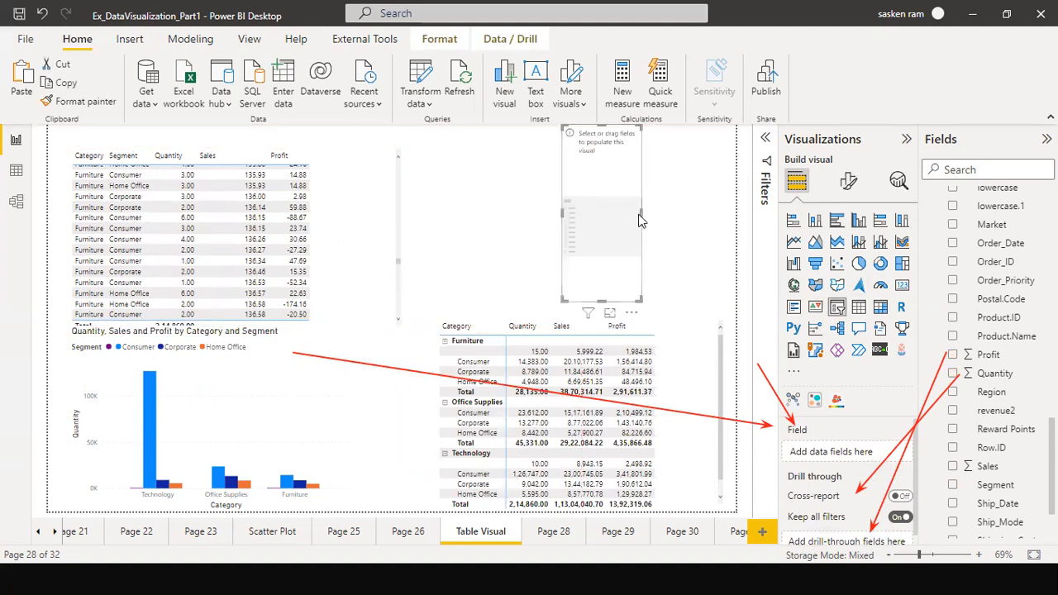
Widen and shorten the empty slicer so it sits compactly above the matrix
{"action": "left_click", "coordinate": [644, 214]}
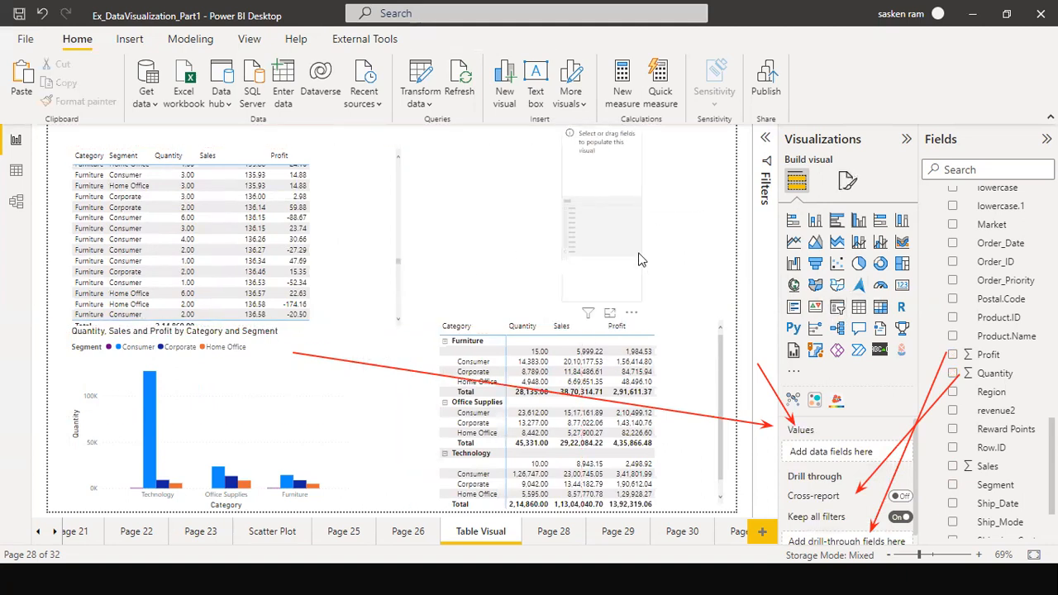
{"action": "left_click", "coordinate": [637, 286]}
{"action": "left_click_drag", "start_coordinate": [642, 213], "coordinate": [694, 213]}
{"action": "left_click_drag", "start_coordinate": [640, 172], "coordinate": [569, 172]}
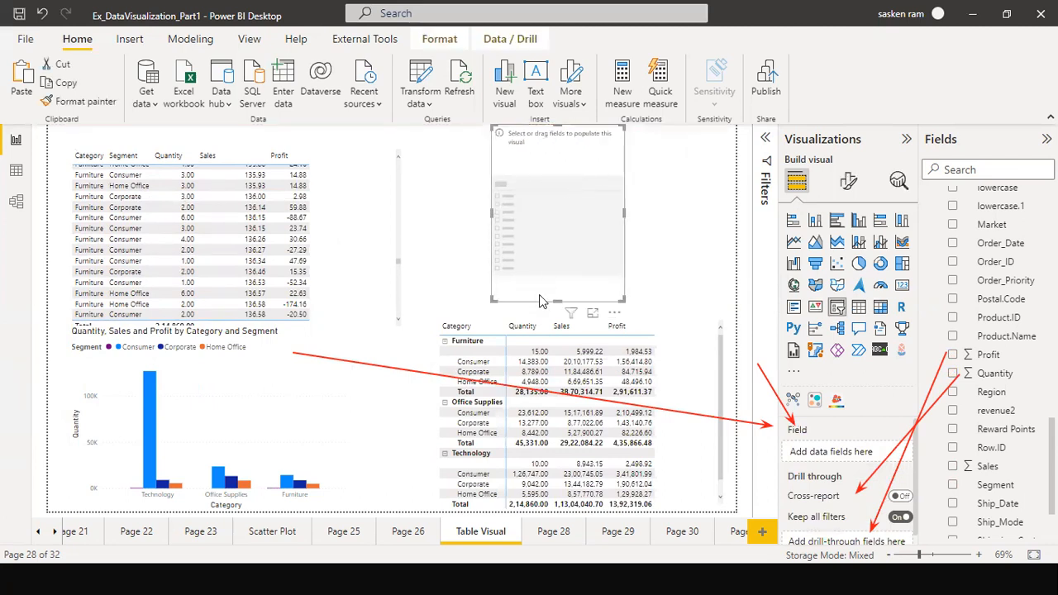
{"action": "left_click_drag", "start_coordinate": [547, 302], "coordinate": [555, 261]}
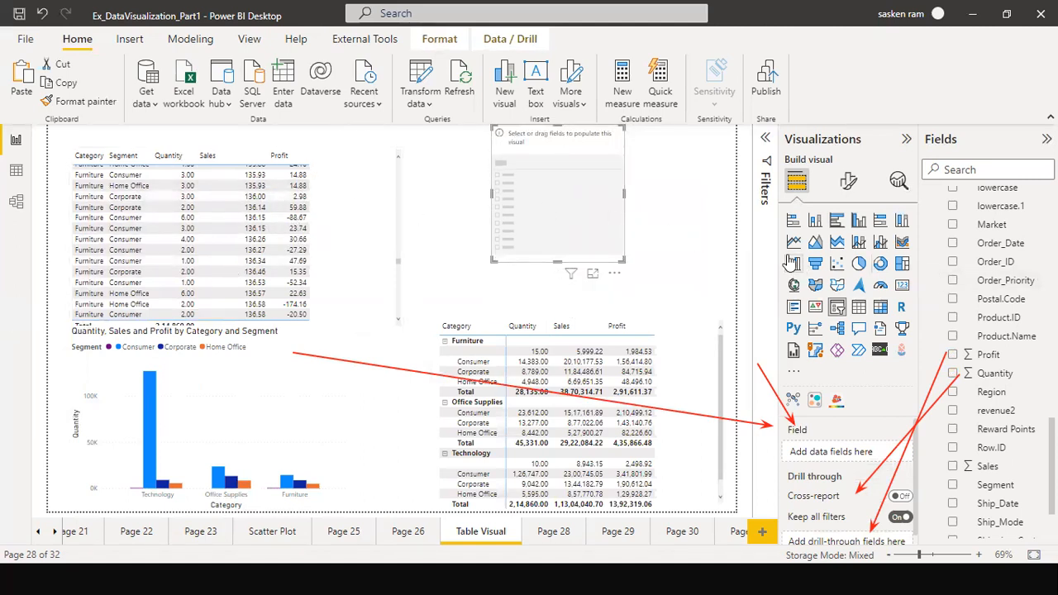
{"action": "left_click", "coordinate": [657, 235]}
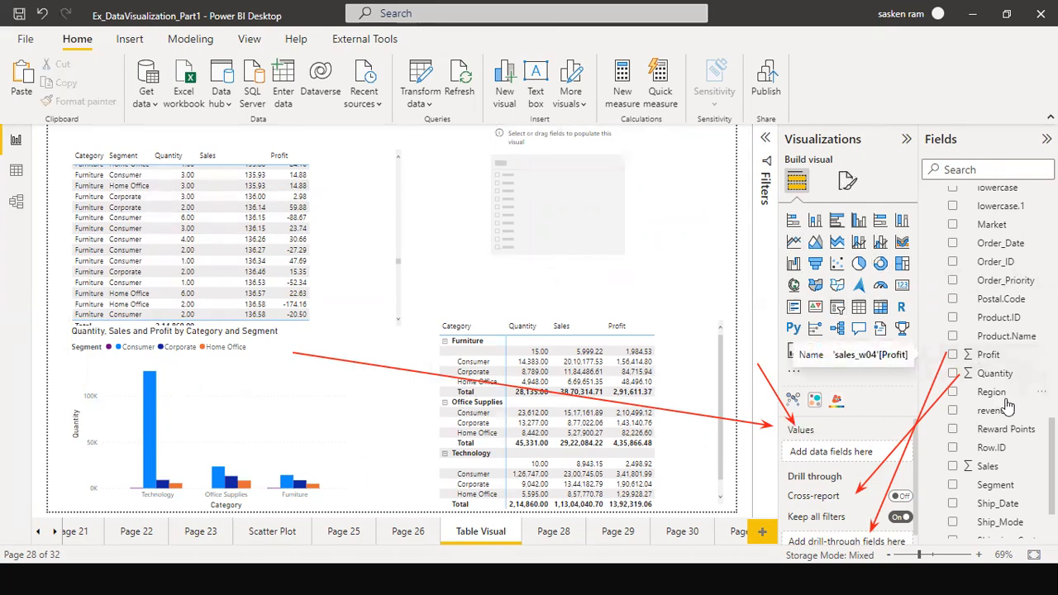
Add the Segment field to the slicer, and shrink and reposition the slicer above the matrix
{"action": "left_click_drag", "start_coordinate": [992, 484], "coordinate": [568, 200]}
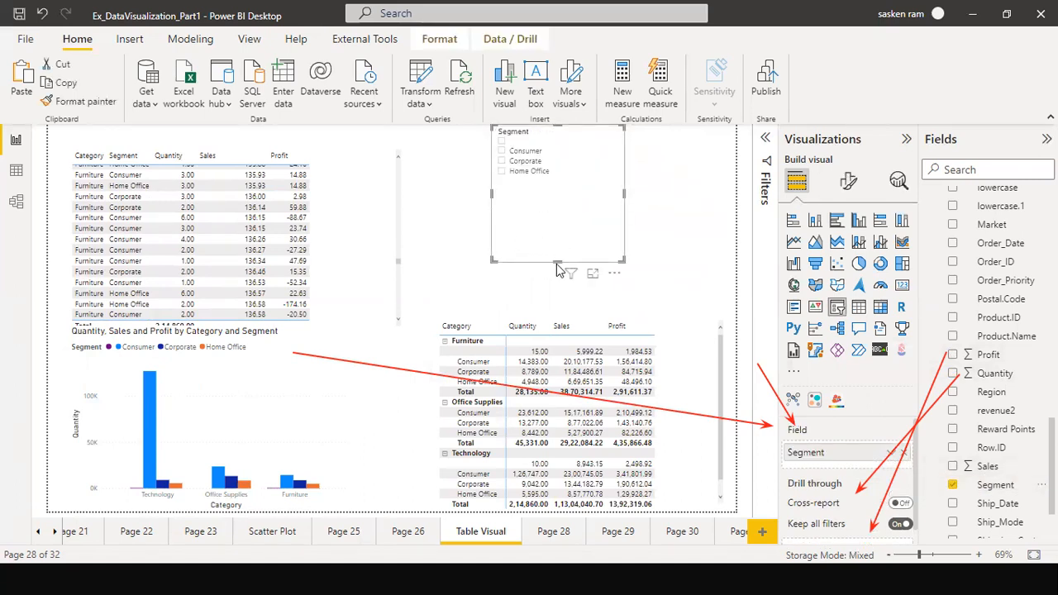
{"action": "left_click_drag", "start_coordinate": [558, 261], "coordinate": [586, 218]}
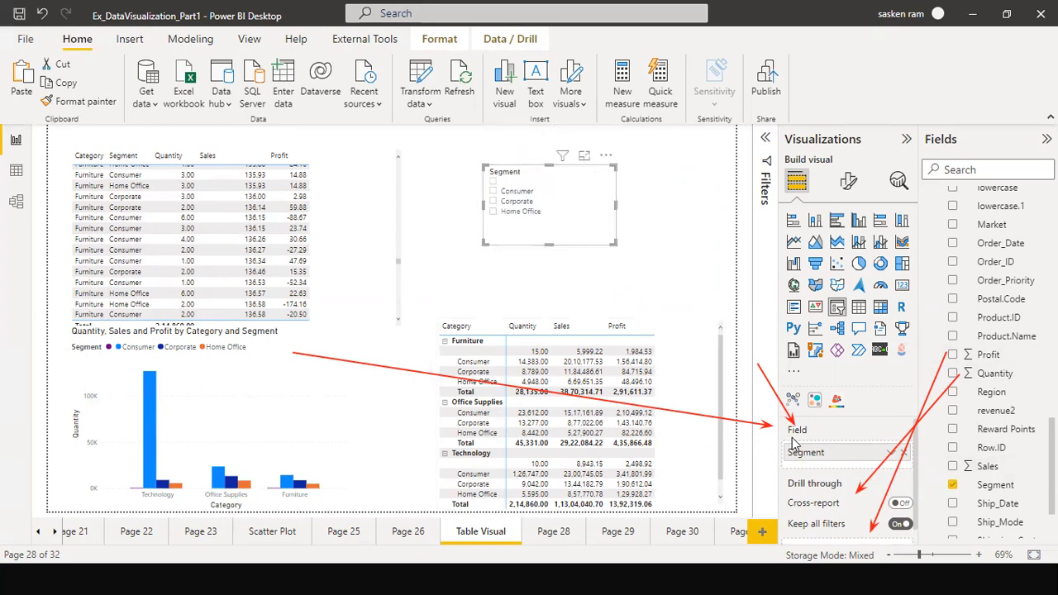
Replace the Segment field in the slicer with Category from the sales_w04 table
{"action": "left_click", "coordinate": [903, 452]}
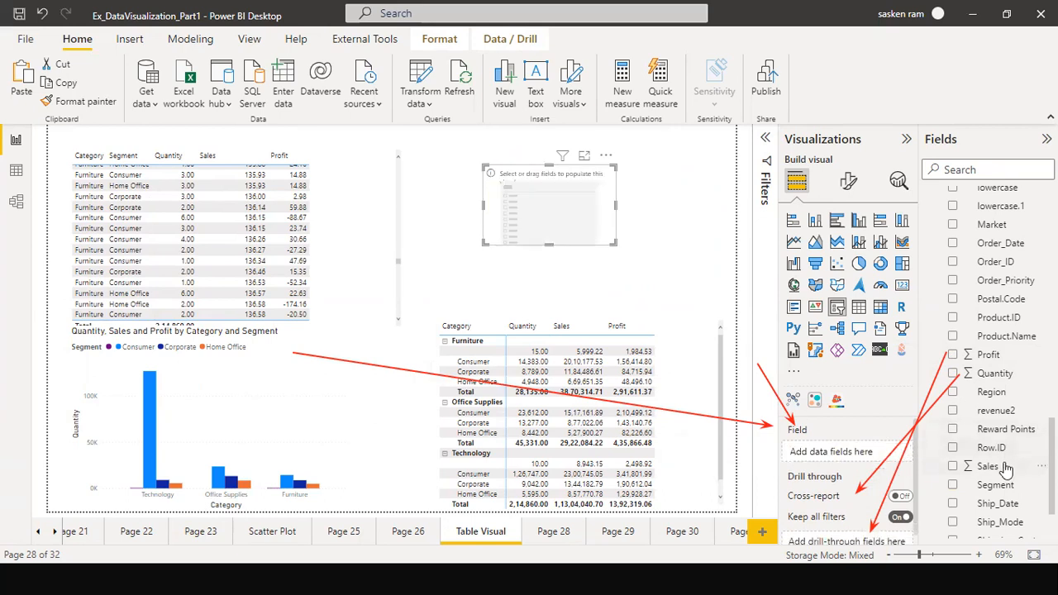
{"action": "scroll", "coordinate": [1004, 330], "scroll_direction": "up", "scroll_amount": 5}
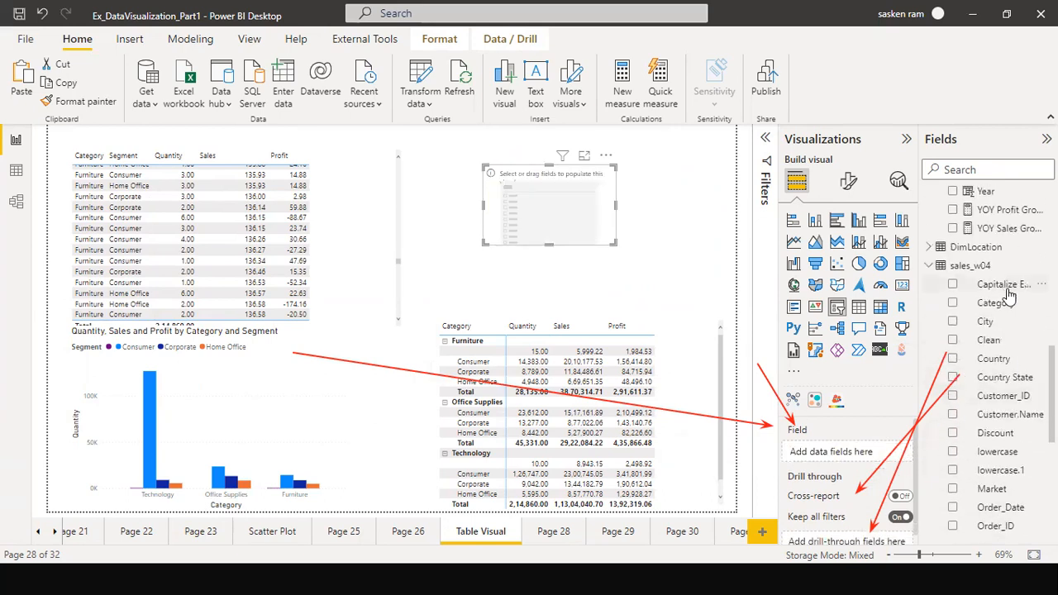
{"action": "left_click_drag", "start_coordinate": [996, 303], "coordinate": [562, 213]}
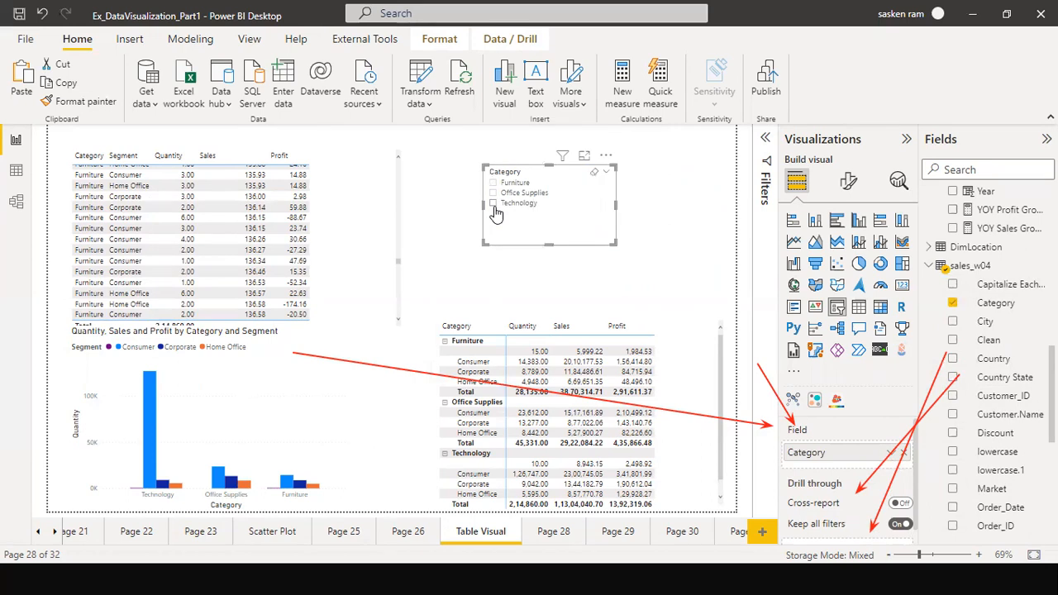
Filter the page to the Technology category with the slicer and look through the flat table's rows
{"action": "left_click", "coordinate": [492, 204]}
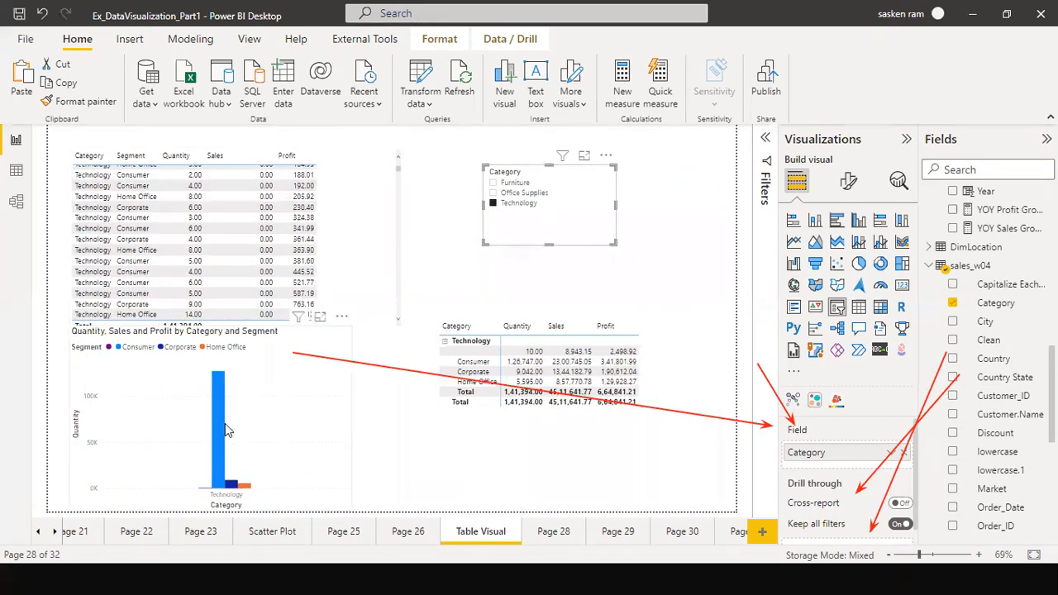
{"action": "scroll", "coordinate": [291, 300], "scroll_direction": "up", "scroll_amount": 2}
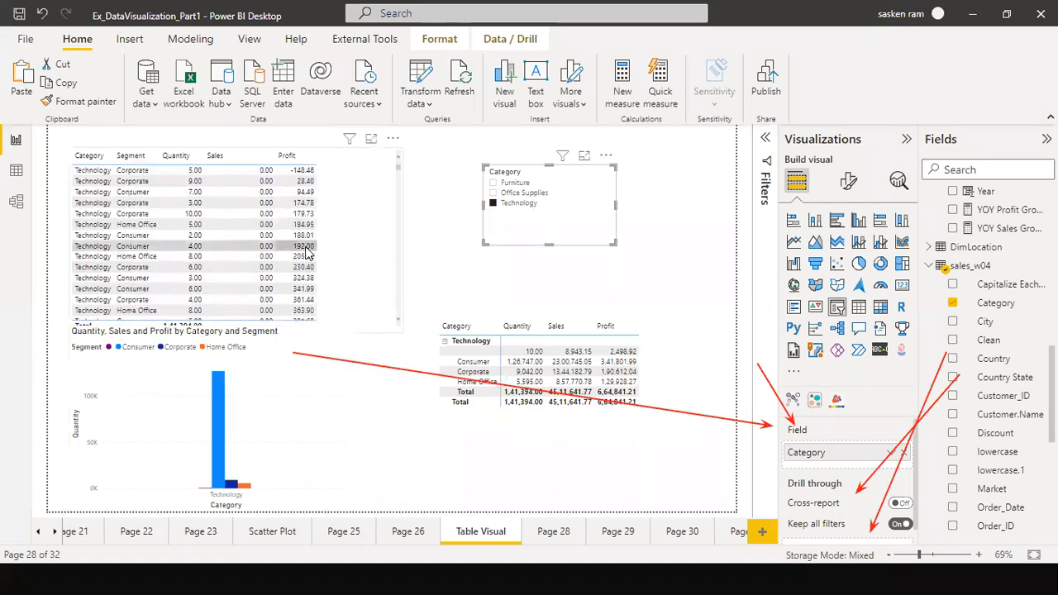
{"action": "mouse_move", "coordinate": [219, 411]}
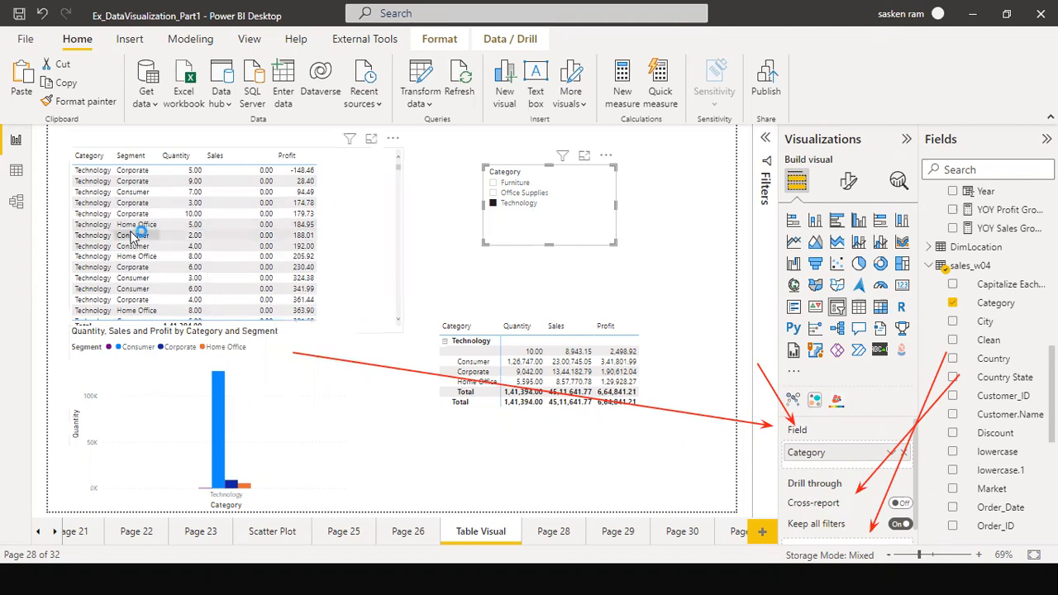
{"action": "scroll", "coordinate": [152, 238], "scroll_direction": "down", "scroll_amount": 3}
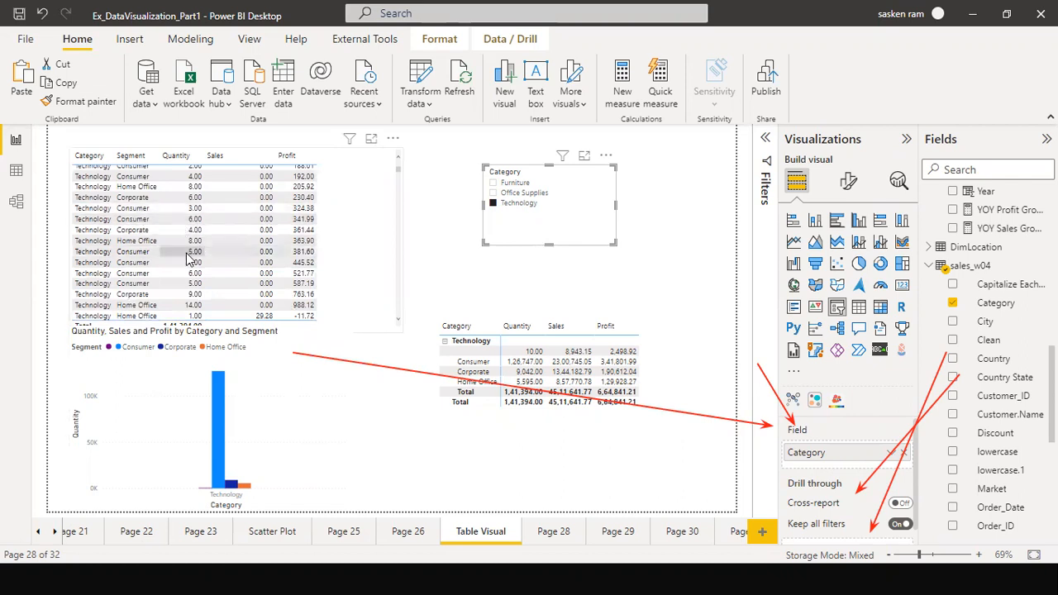
{"action": "scroll", "coordinate": [219, 293], "scroll_direction": "up", "scroll_amount": 2}
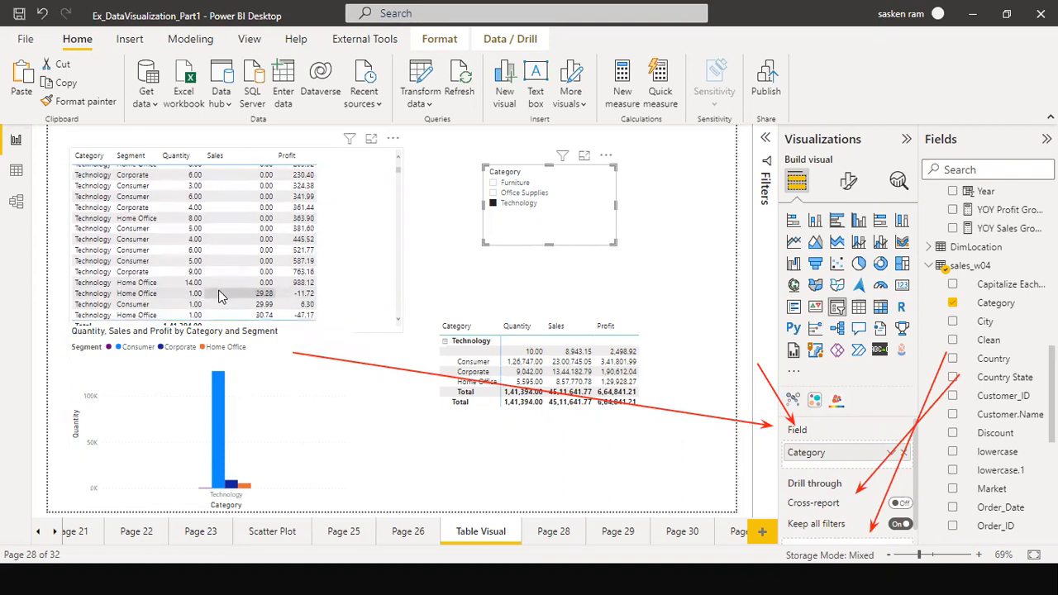
Sort the flat table by Quantity in descending order, trying a Sales sort as well, and look through its rows
{"action": "left_click", "coordinate": [185, 158]}
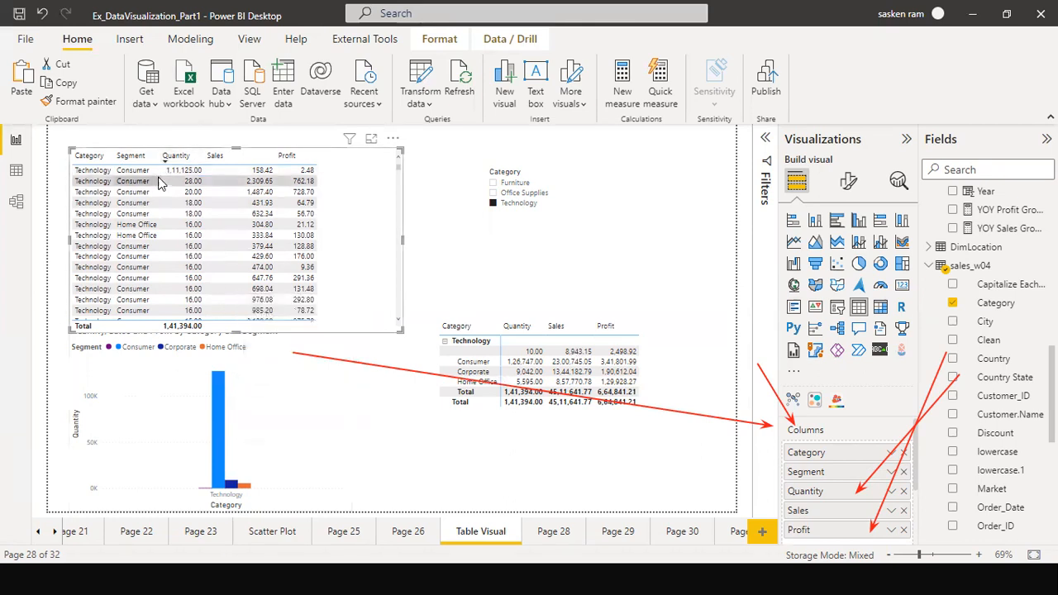
{"action": "left_click", "coordinate": [236, 158]}
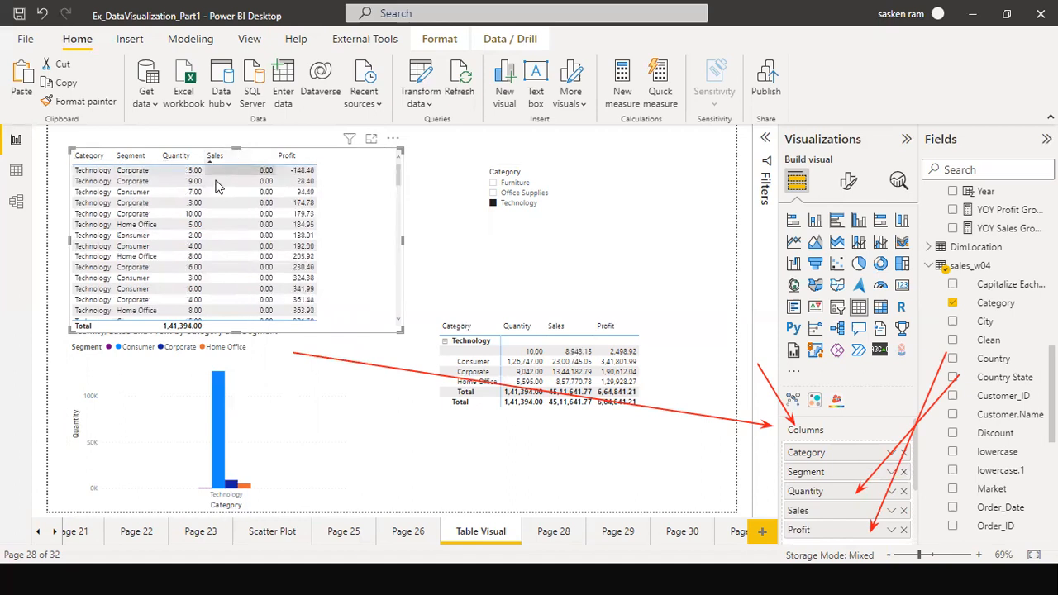
{"action": "left_click", "coordinate": [233, 158]}
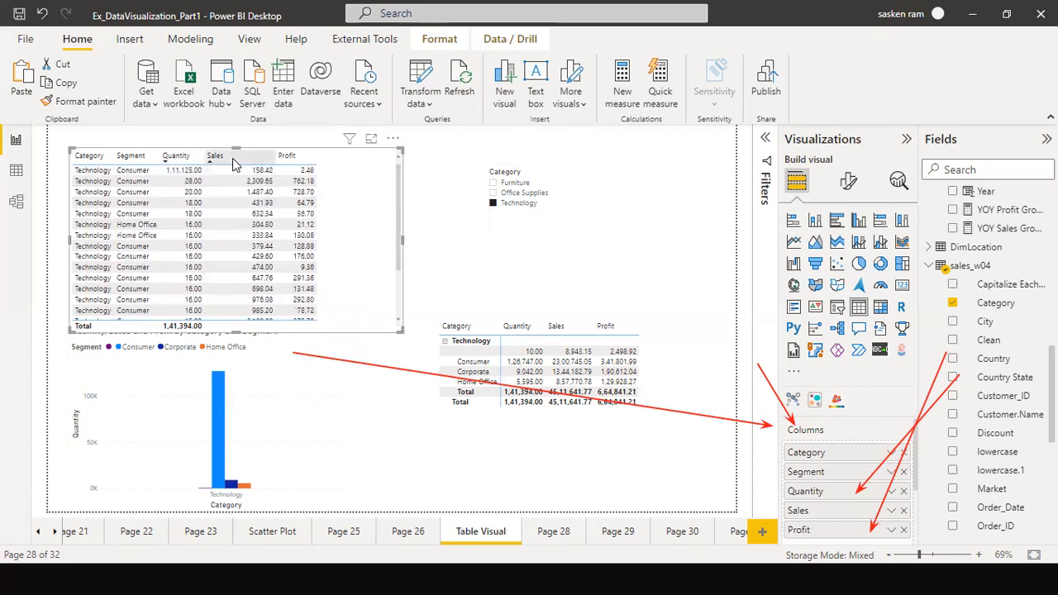
{"action": "left_click", "coordinate": [176, 159]}
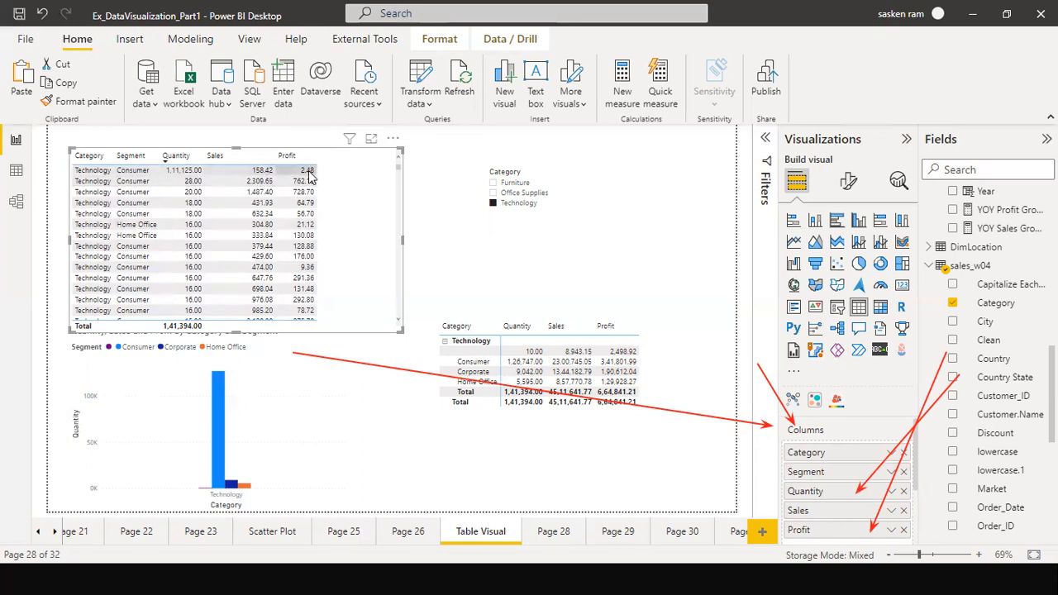
{"action": "scroll", "coordinate": [187, 258], "scroll_direction": "down", "scroll_amount": 3}
{"action": "scroll", "coordinate": [186, 258], "scroll_direction": "down", "scroll_amount": 8}
{"action": "scroll", "coordinate": [186, 266], "scroll_direction": "up", "scroll_amount": 10}
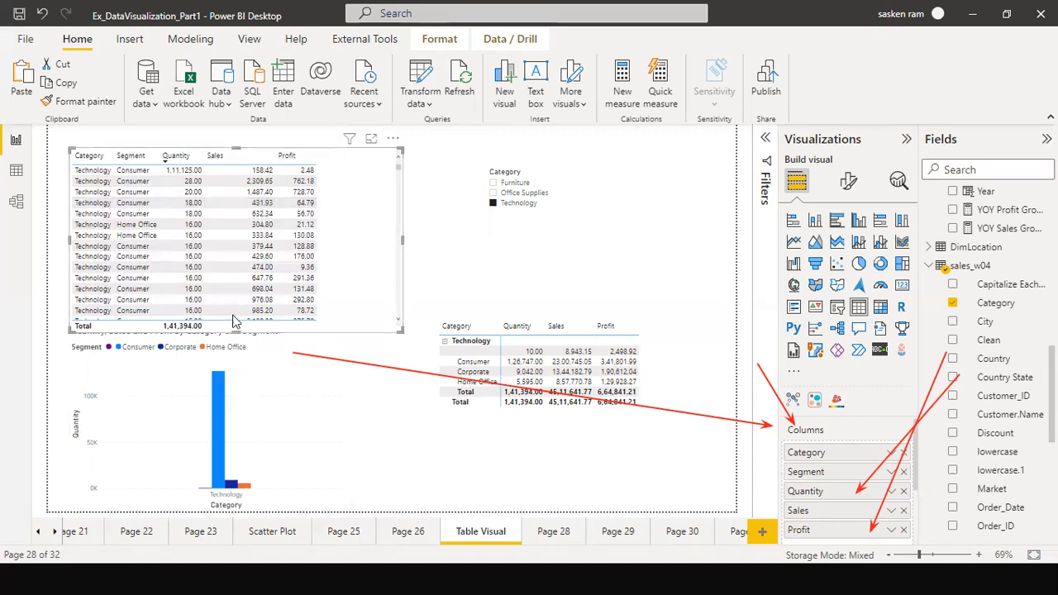
Shorten the flat table so it no longer covers the column chart's title, and clear the slicer's Technology selection
{"action": "left_click_drag", "start_coordinate": [233, 322], "coordinate": [235, 297]}
{"action": "left_click", "coordinate": [415, 245]}
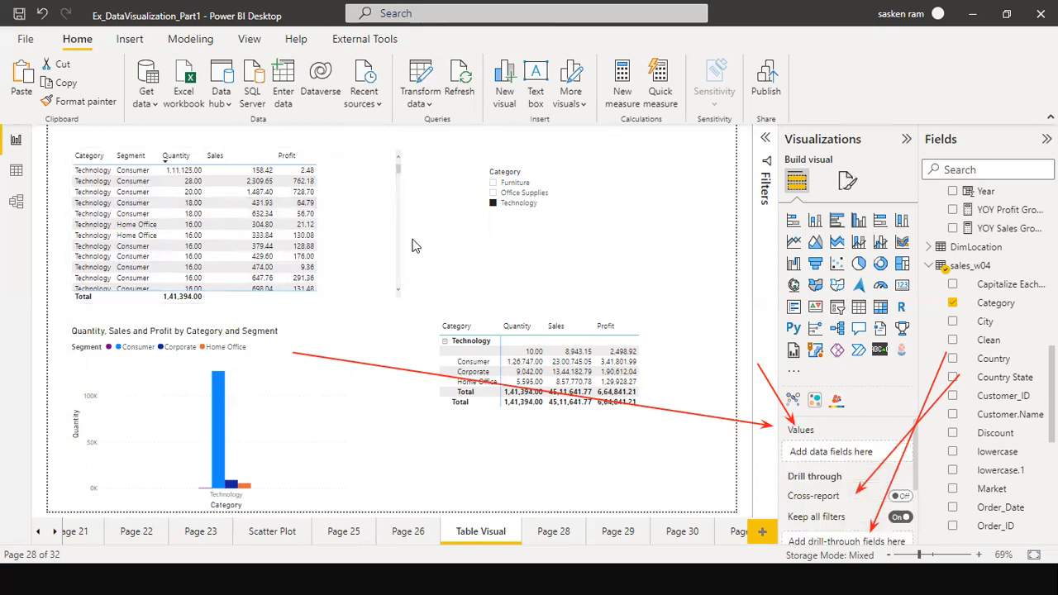
{"action": "left_click", "coordinate": [370, 260]}
{"action": "scroll", "coordinate": [341, 260], "scroll_direction": "down", "scroll_amount": 3}
{"action": "scroll", "coordinate": [338, 259], "scroll_direction": "down", "scroll_amount": 3}
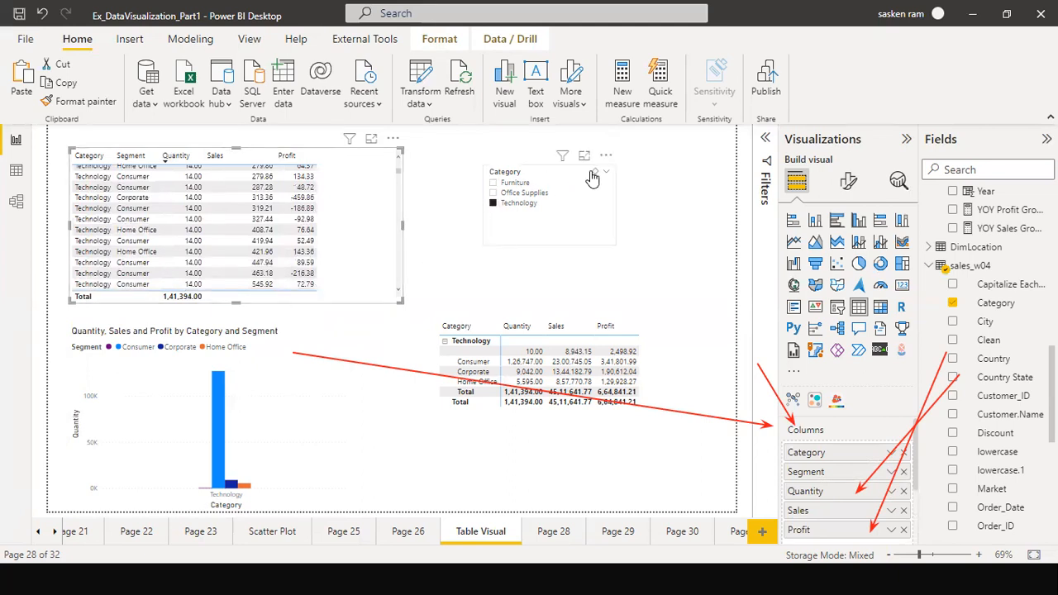
{"action": "left_click", "coordinate": [593, 173]}
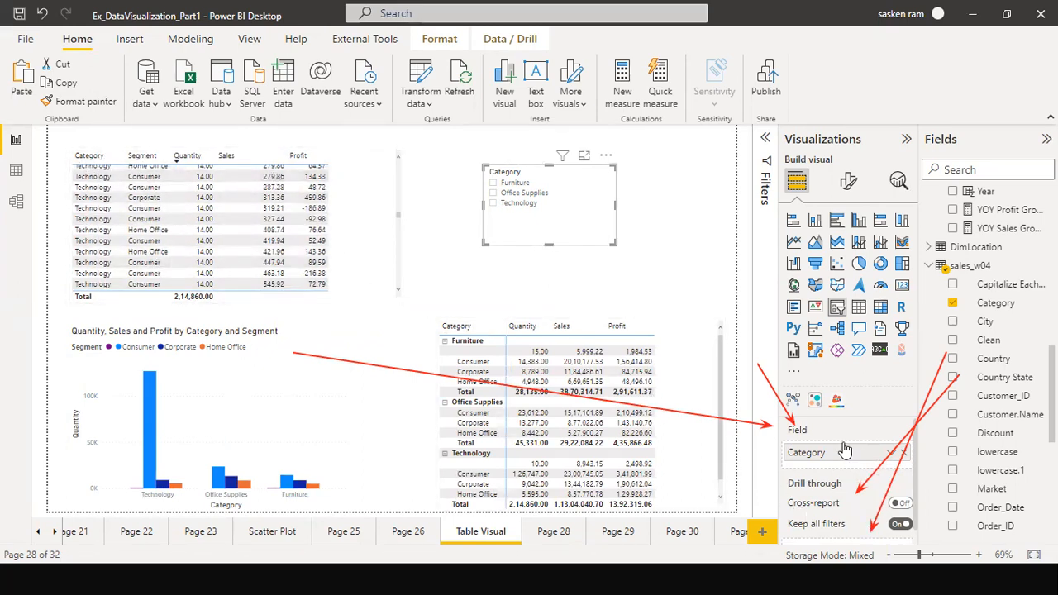
Set the flat table's Sales and Profit fields to be summarized as Sum
{"action": "left_click", "coordinate": [395, 262]}
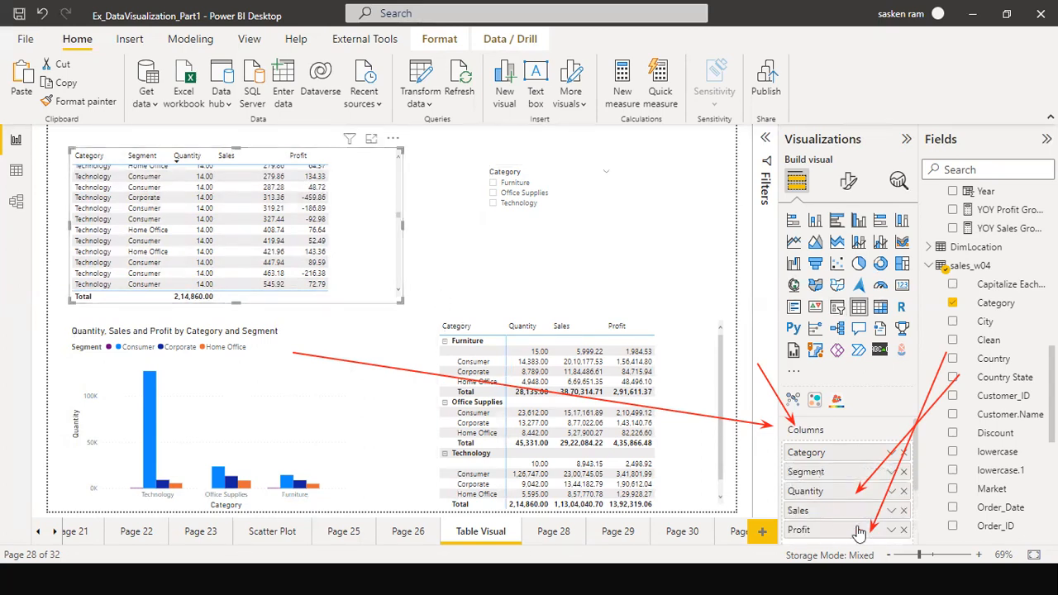
{"action": "left_click", "coordinate": [891, 530]}
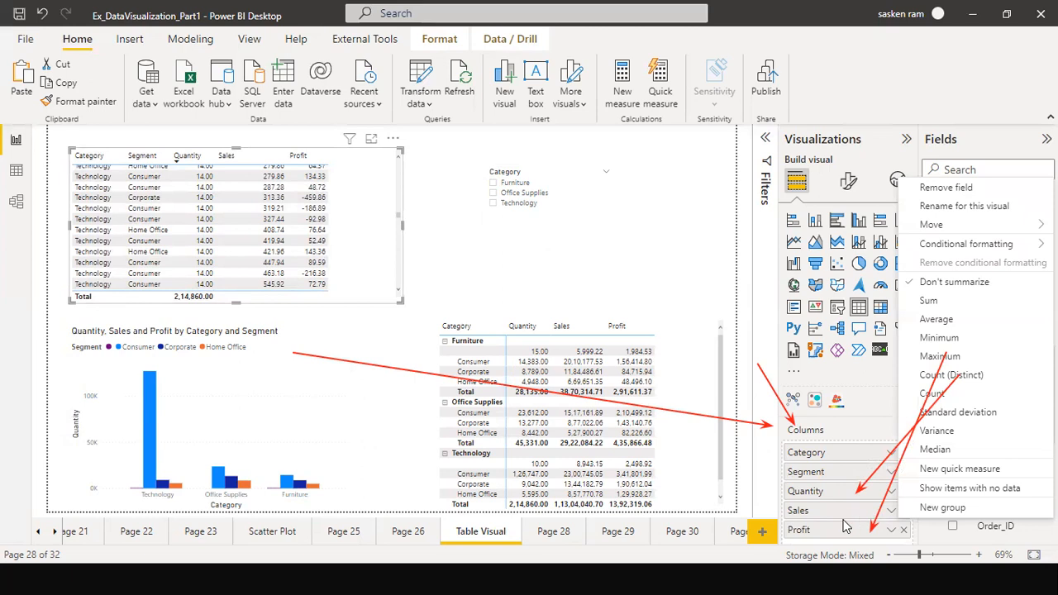
{"action": "left_click", "coordinate": [938, 303]}
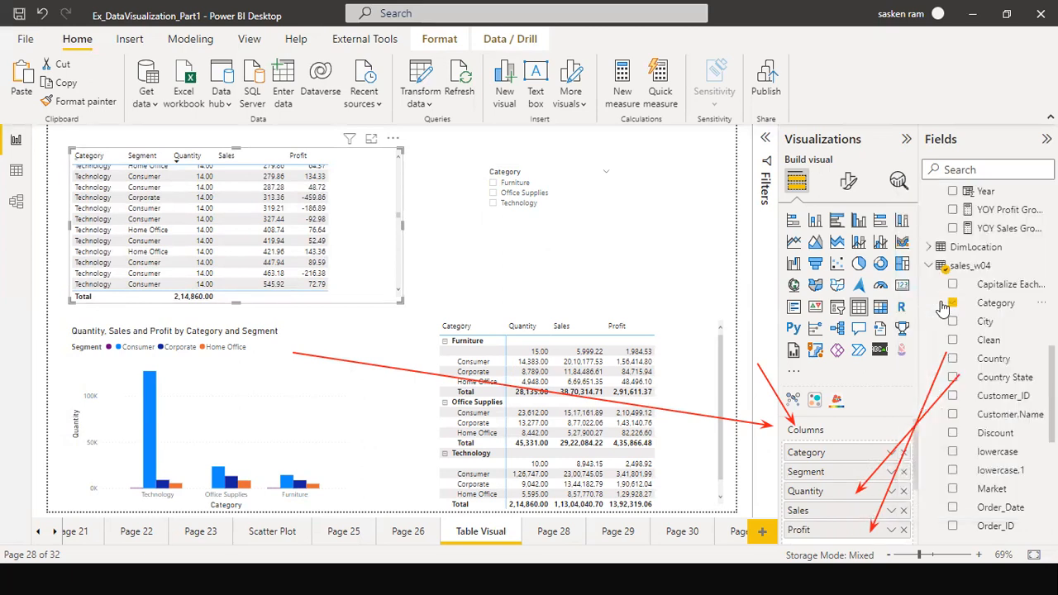
{"action": "left_click", "coordinate": [891, 531]}
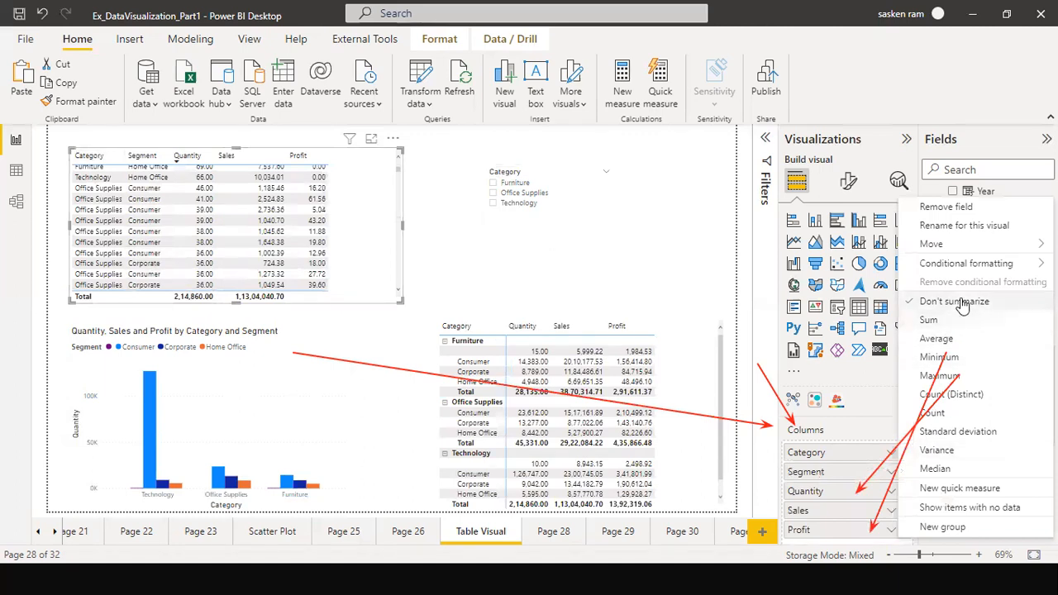
{"action": "left_click", "coordinate": [953, 328]}
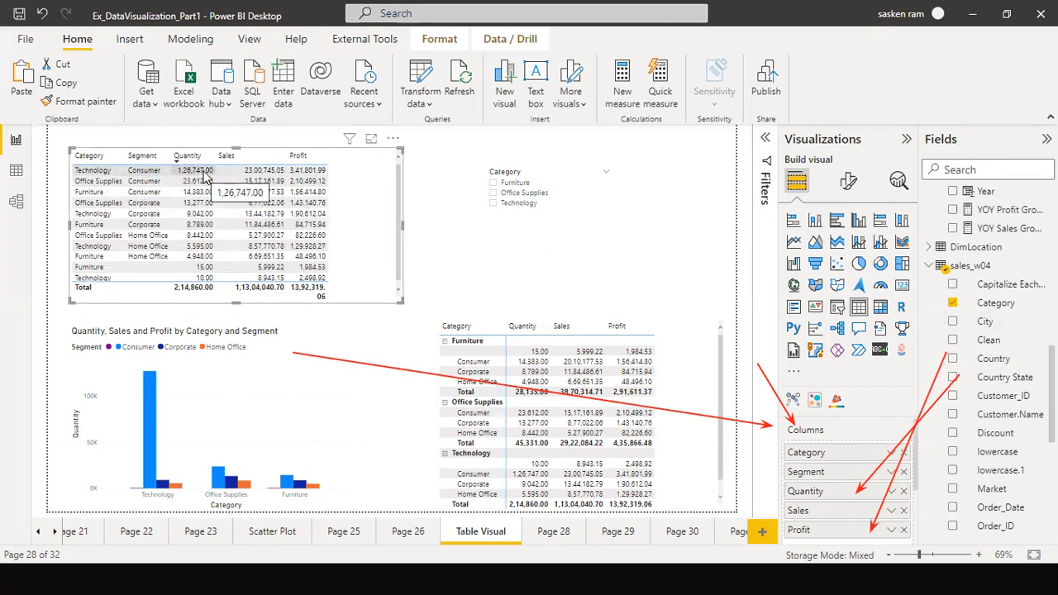
{"action": "mouse_move", "coordinate": [153, 428]}
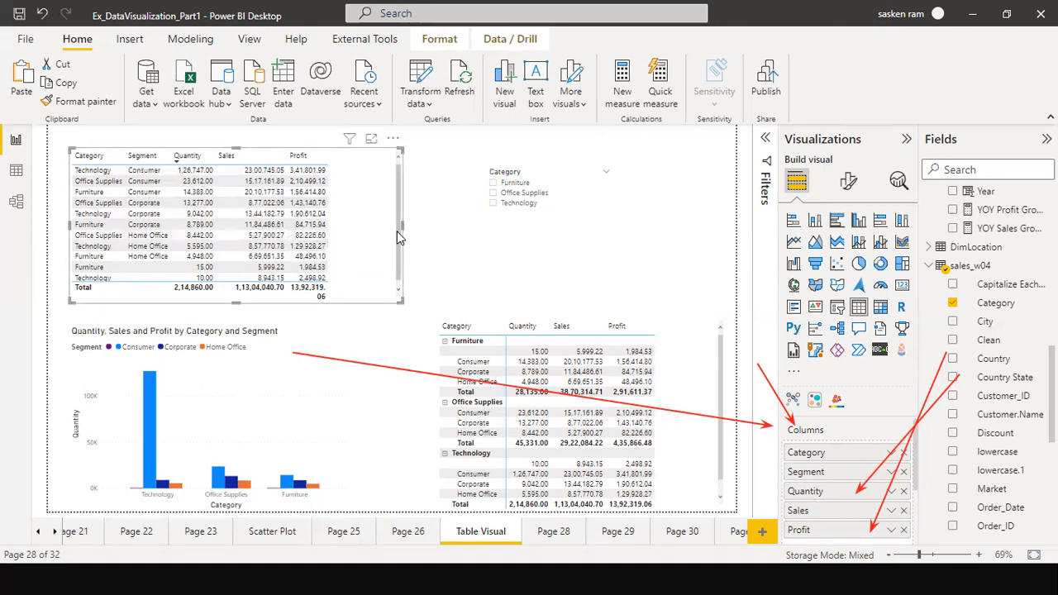
Apply the Alternating rows style preset to the flat table
{"action": "left_click", "coordinate": [847, 182]}
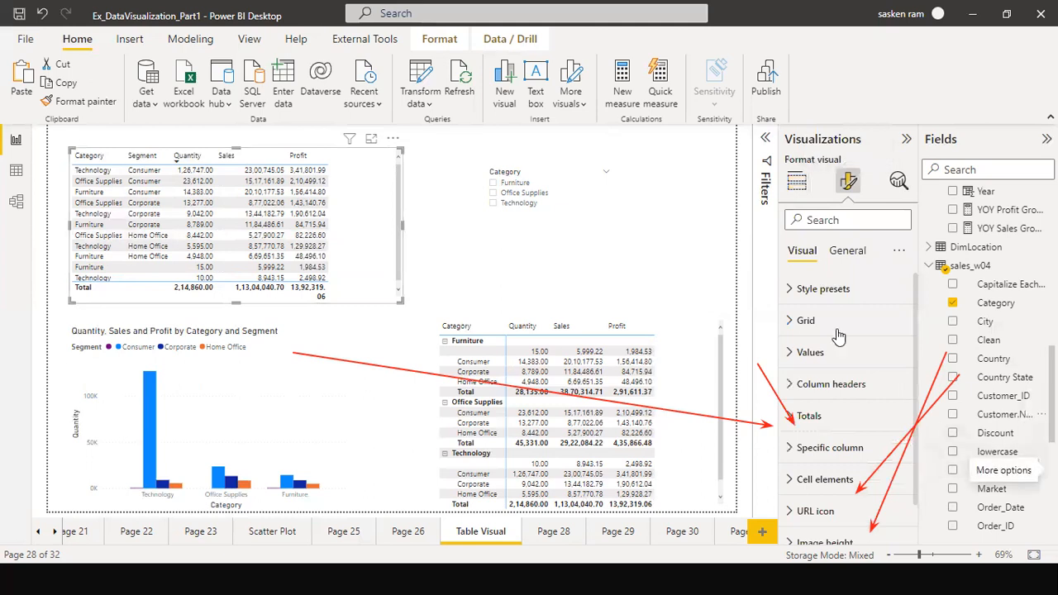
{"action": "left_click", "coordinate": [674, 132]}
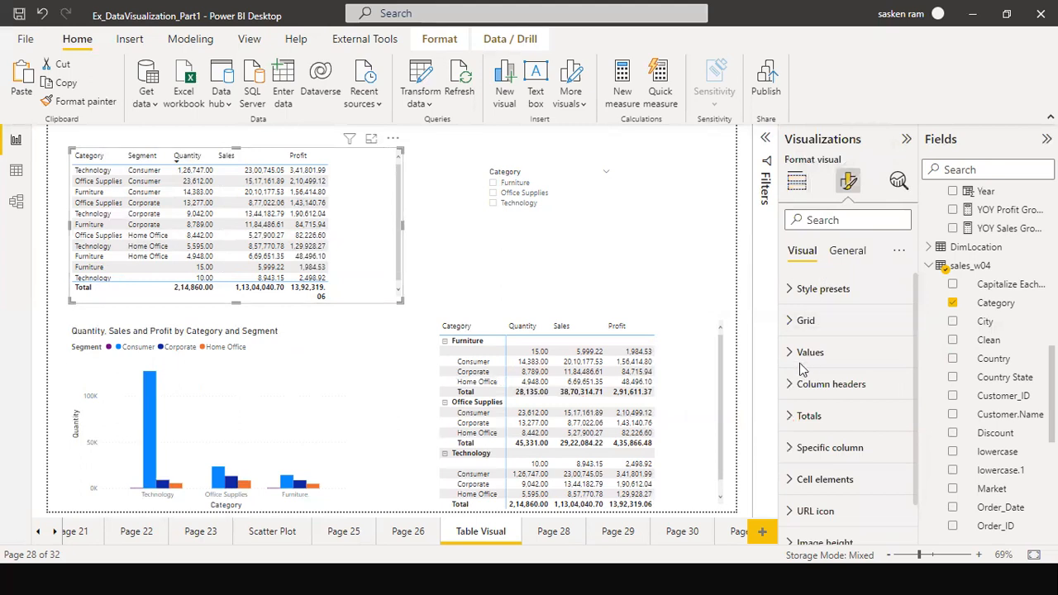
{"action": "left_click", "coordinate": [793, 293]}
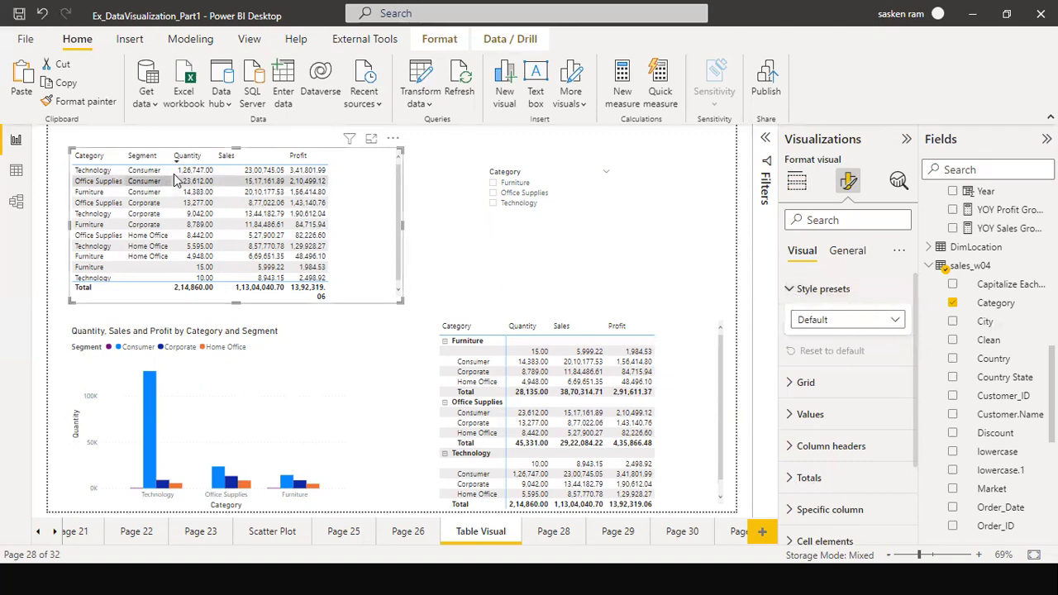
{"action": "left_click", "coordinate": [895, 322]}
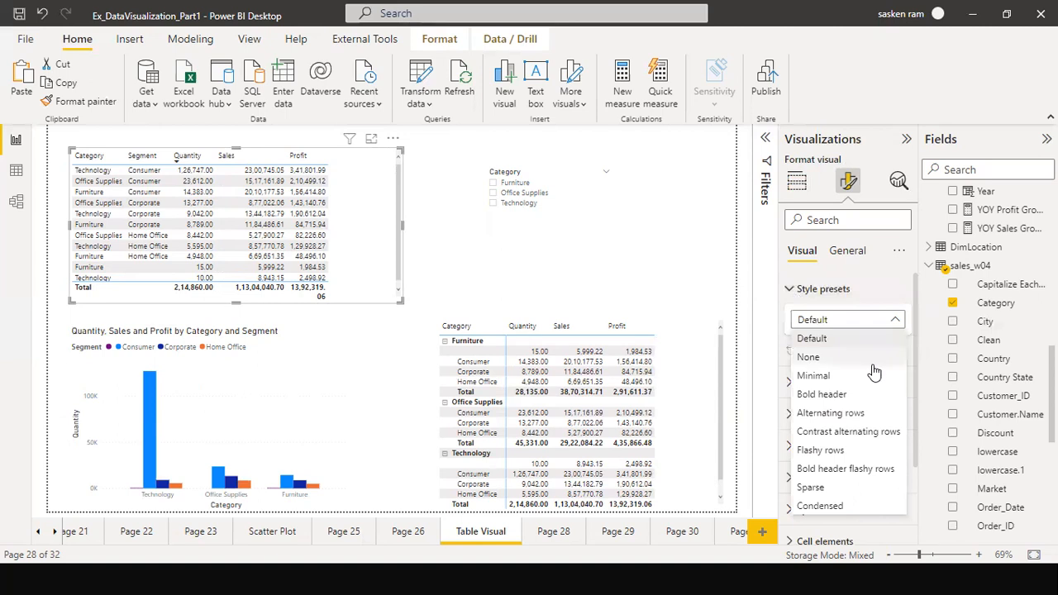
{"action": "key", "text": "Escape"}
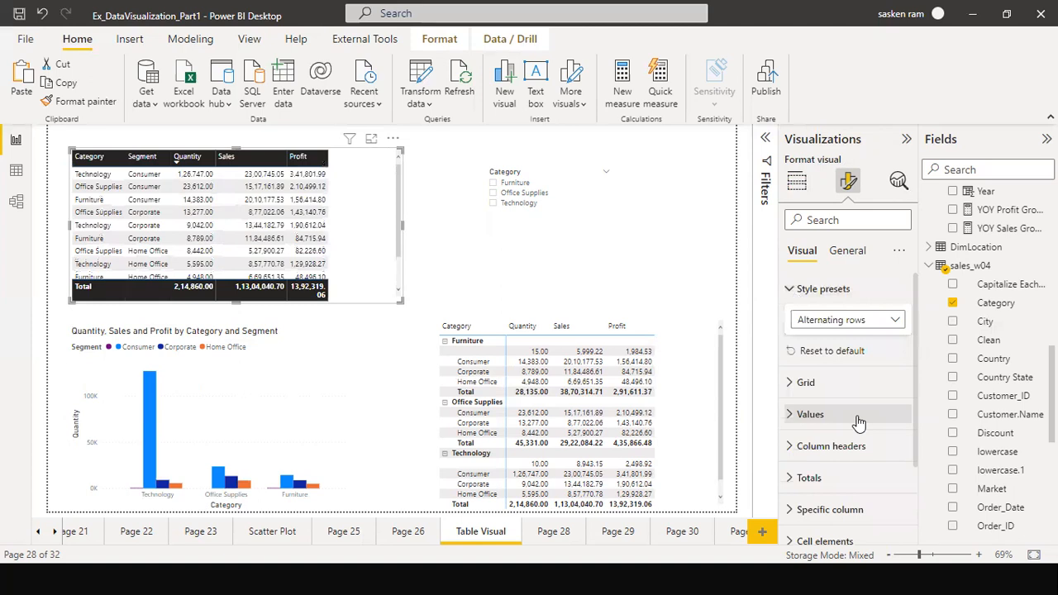
Try the Contrast alternating rows and Condensed style presets on the flat table
{"action": "left_click", "coordinate": [897, 322]}
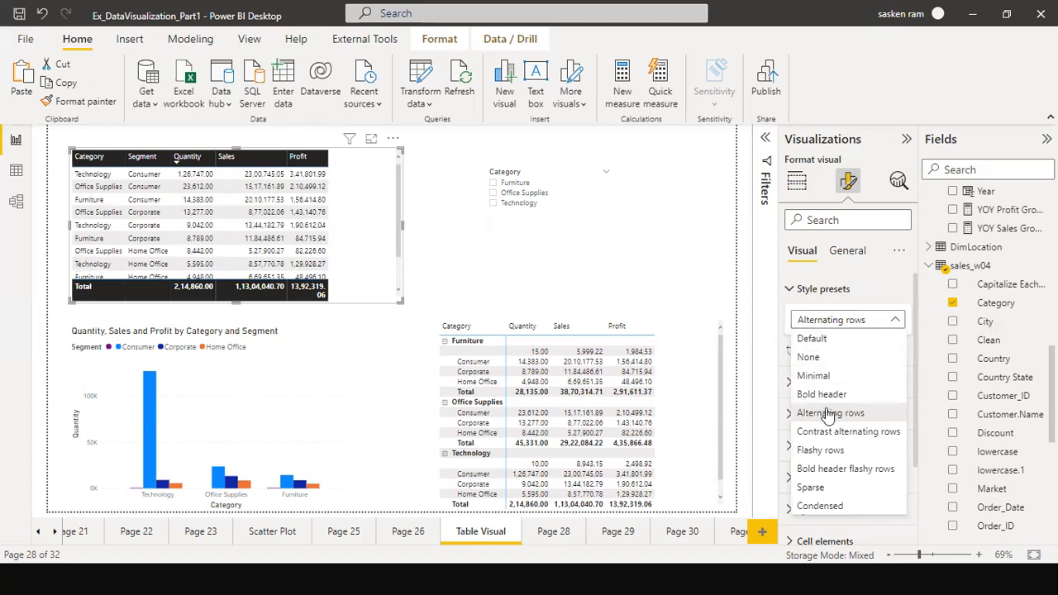
{"action": "left_click", "coordinate": [854, 435]}
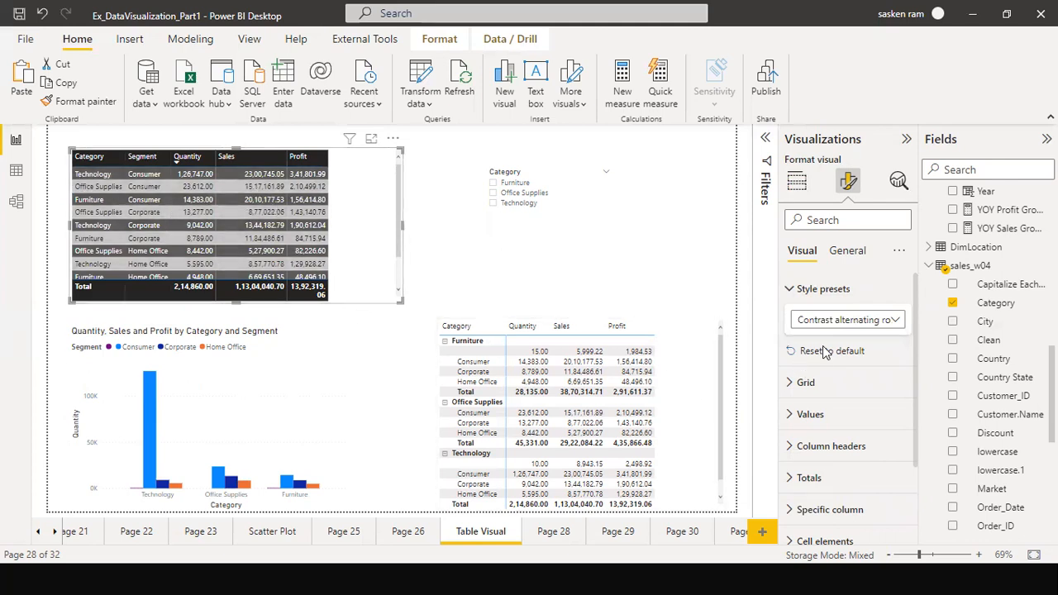
{"action": "left_click", "coordinate": [895, 322]}
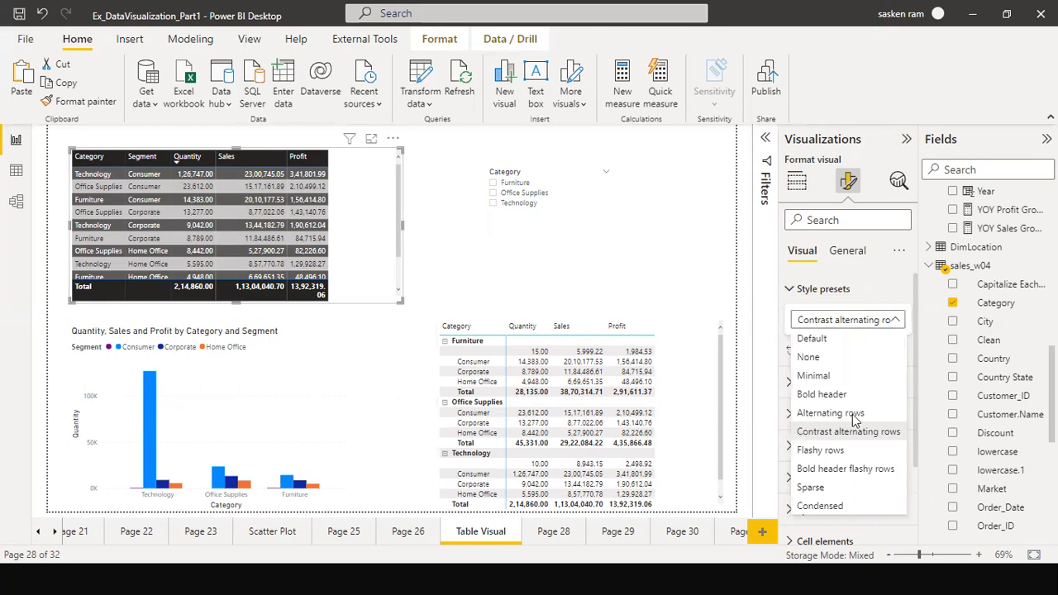
{"action": "left_click", "coordinate": [836, 510]}
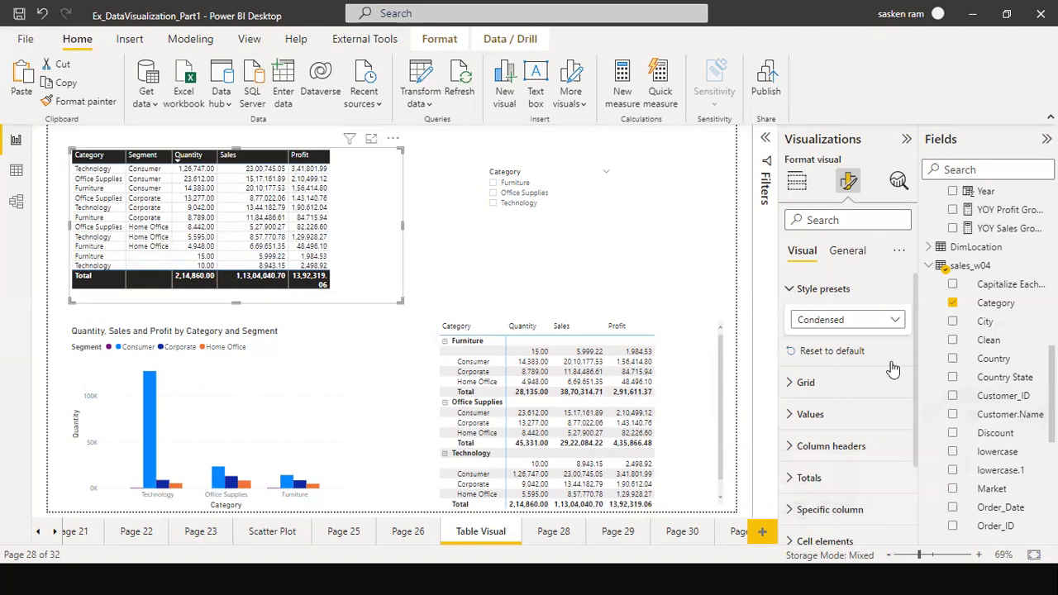
Apply the Flashy rows style preset to the flat table and widen its Profit column so the total fits on one line
{"action": "left_click", "coordinate": [897, 325]}
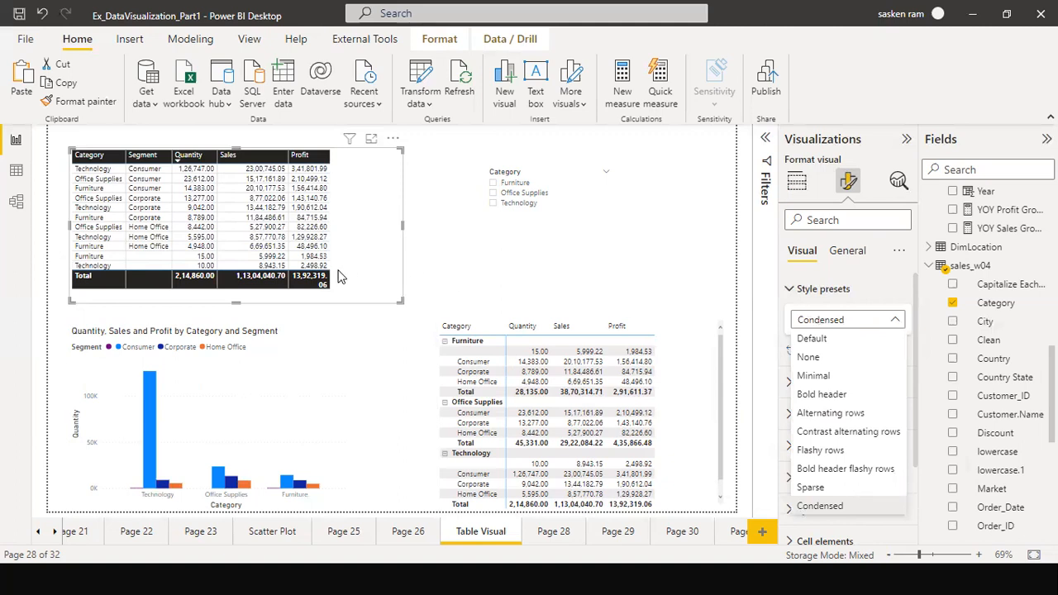
{"action": "left_click", "coordinate": [828, 453]}
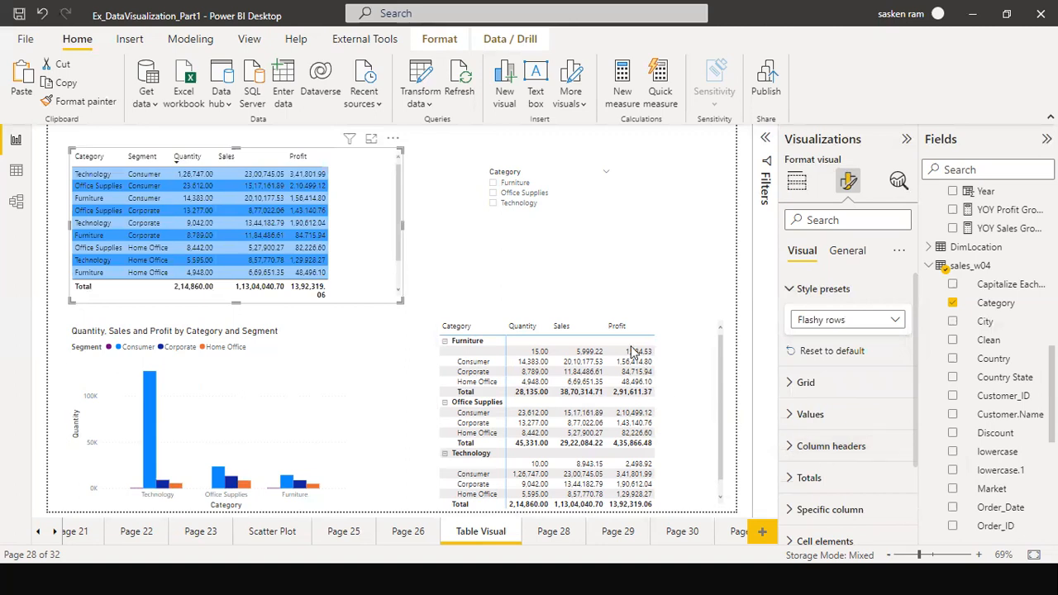
{"action": "left_click_drag", "start_coordinate": [322, 160], "coordinate": [370, 168]}
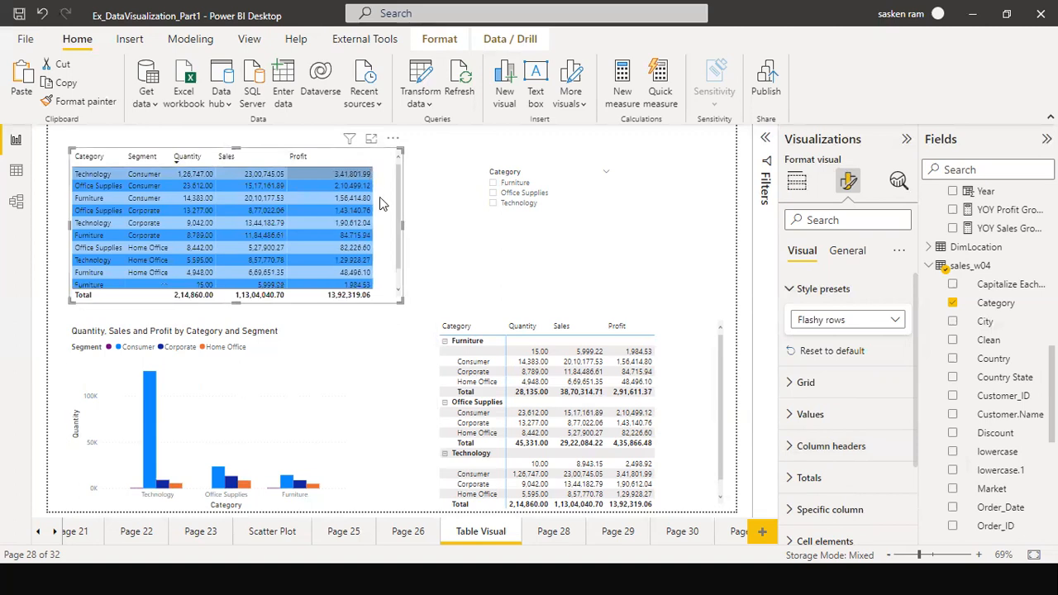
{"action": "left_click", "coordinate": [441, 220]}
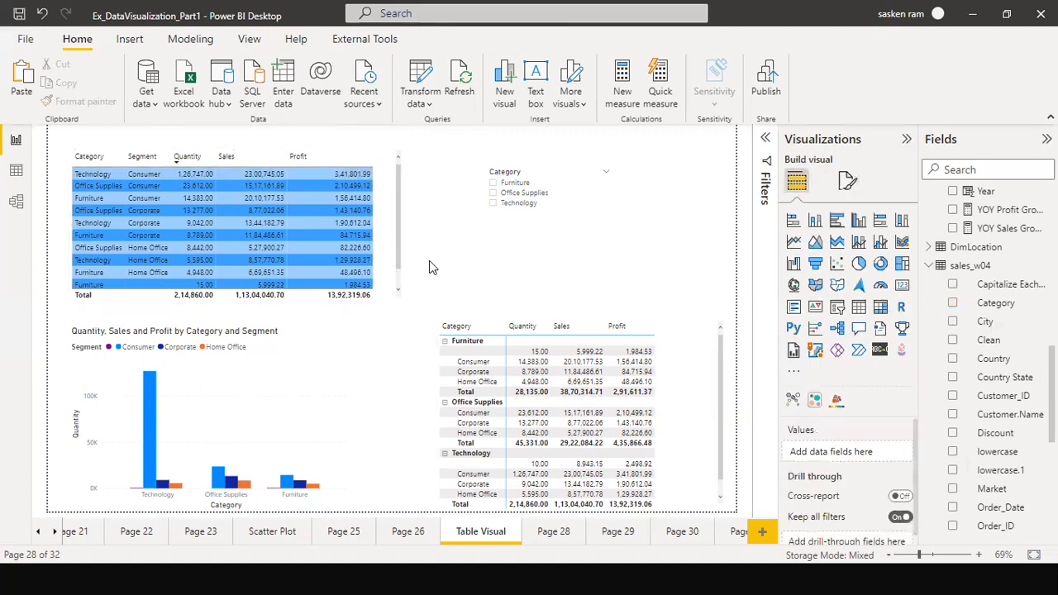
Examine the flat table's style preset, Grid and Values formatting options
{"action": "left_click", "coordinate": [392, 250]}
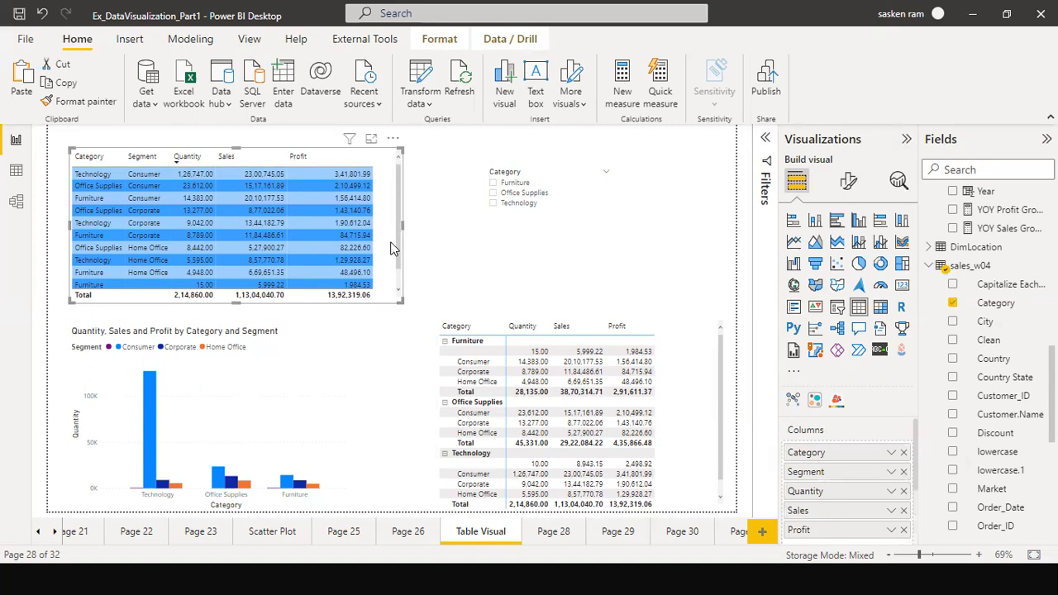
{"action": "left_click", "coordinate": [846, 183]}
{"action": "left_click", "coordinate": [831, 288]}
{"action": "scroll", "coordinate": [875, 401], "scroll_direction": "down", "scroll_amount": 2}
{"action": "scroll", "coordinate": [874, 401], "scroll_direction": "up", "scroll_amount": 1}
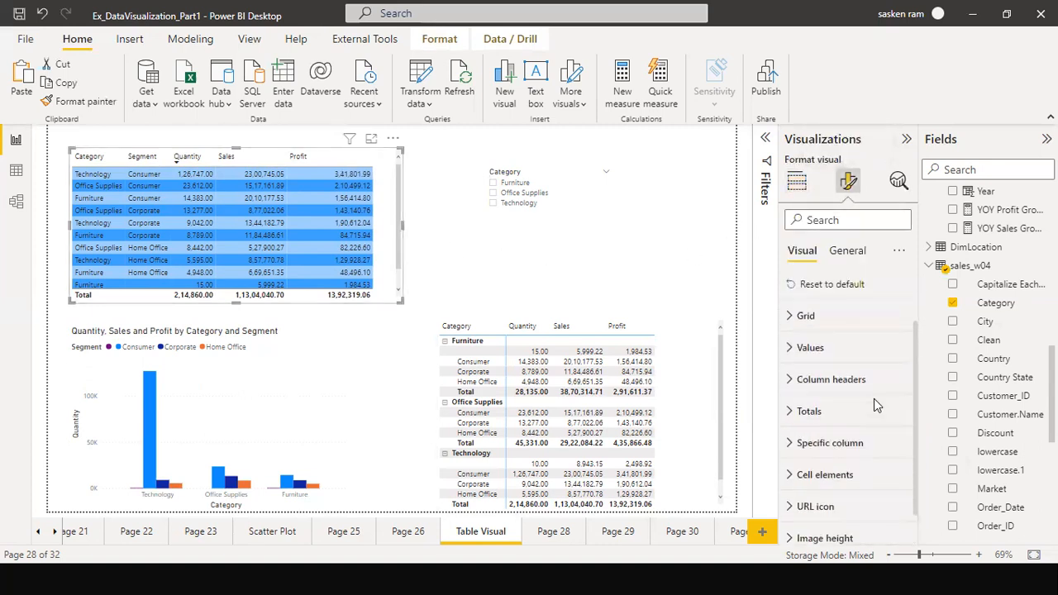
{"action": "left_click", "coordinate": [818, 353]}
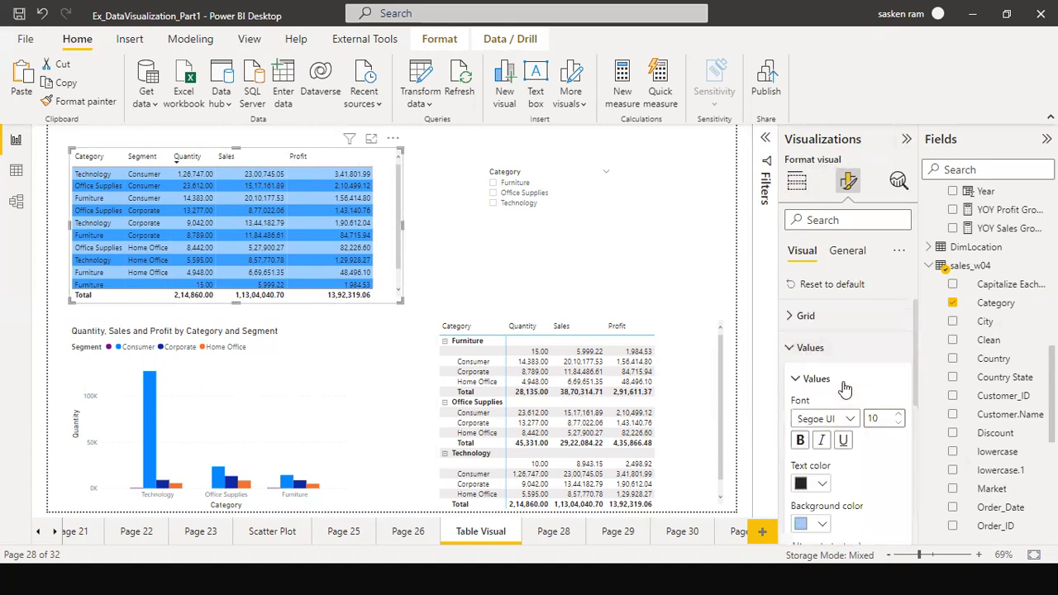
{"action": "left_click", "coordinate": [802, 316]}
{"action": "left_click", "coordinate": [801, 316]}
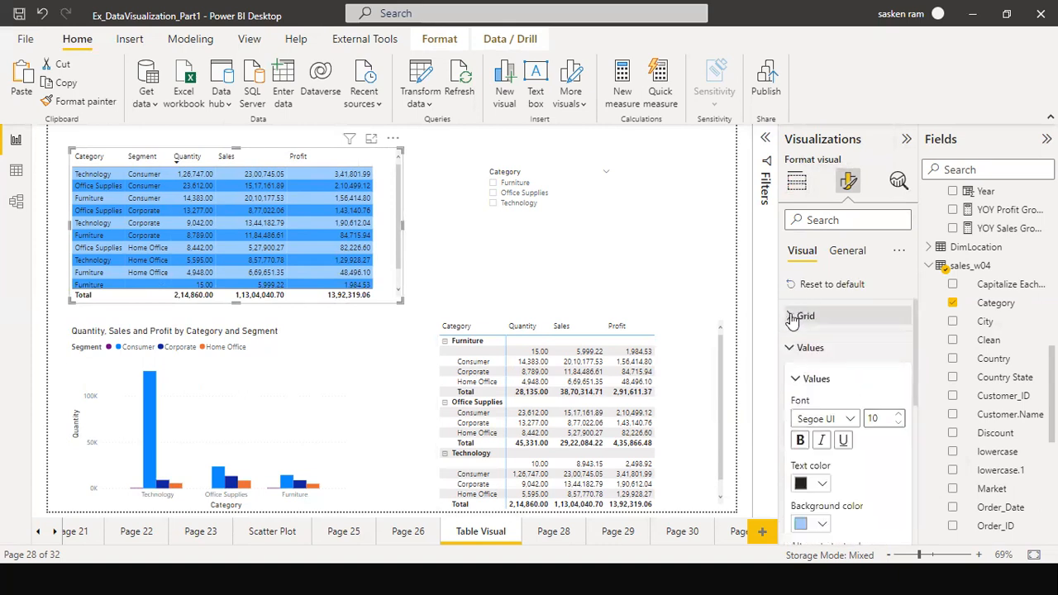
{"action": "scroll", "coordinate": [822, 330], "scroll_direction": "down", "scroll_amount": 3}
{"action": "scroll", "coordinate": [826, 347], "scroll_direction": "up", "scroll_amount": 4}
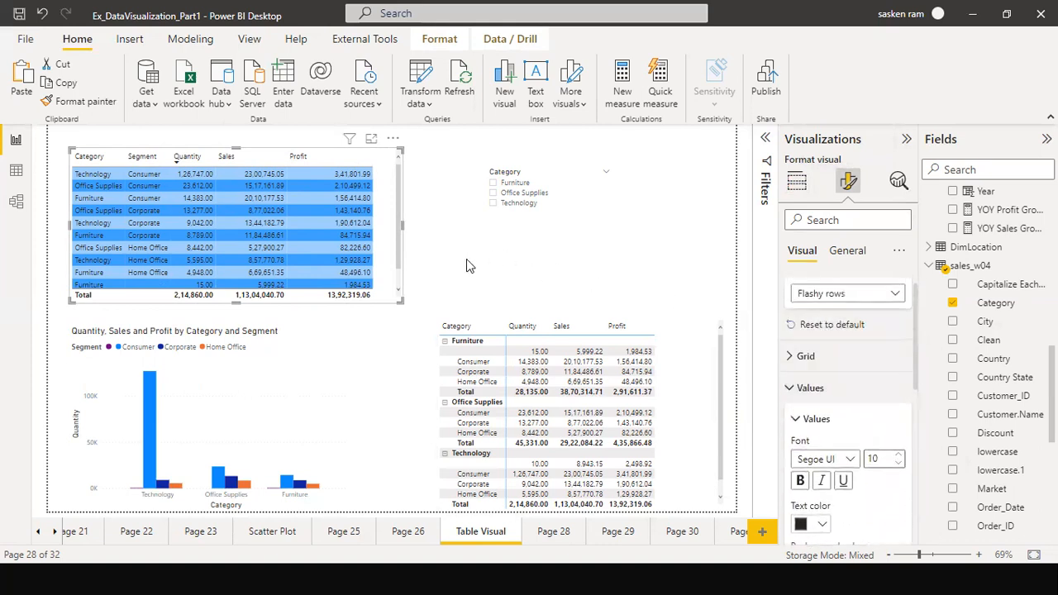
{"action": "scroll", "coordinate": [831, 322], "scroll_direction": "up", "scroll_amount": 1}
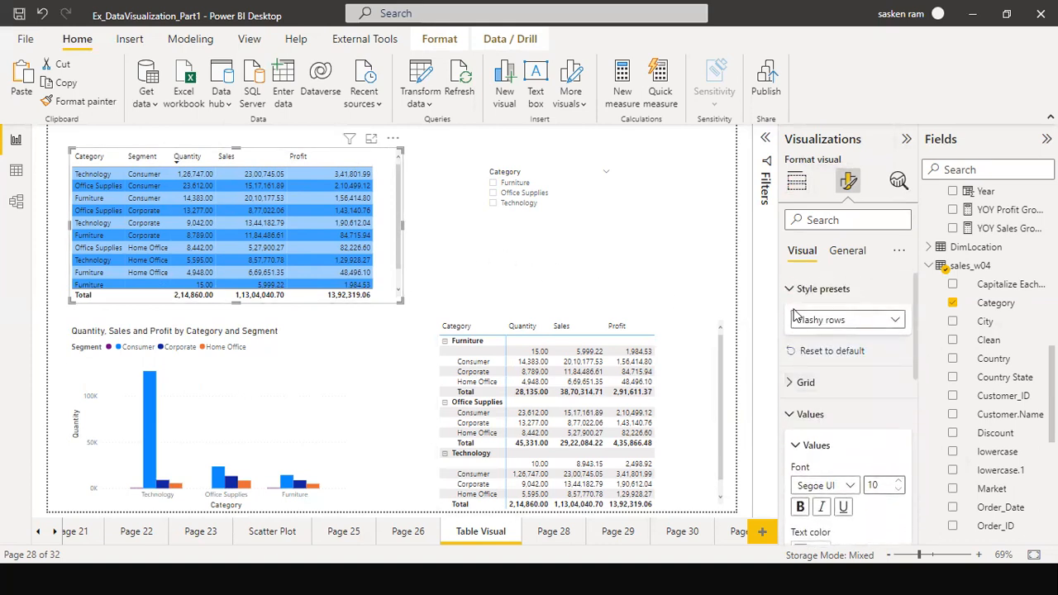
Apply the Condensed style preset to the flat table, shorten its frame to fit the rows and move it slightly down
{"action": "left_click", "coordinate": [831, 322]}
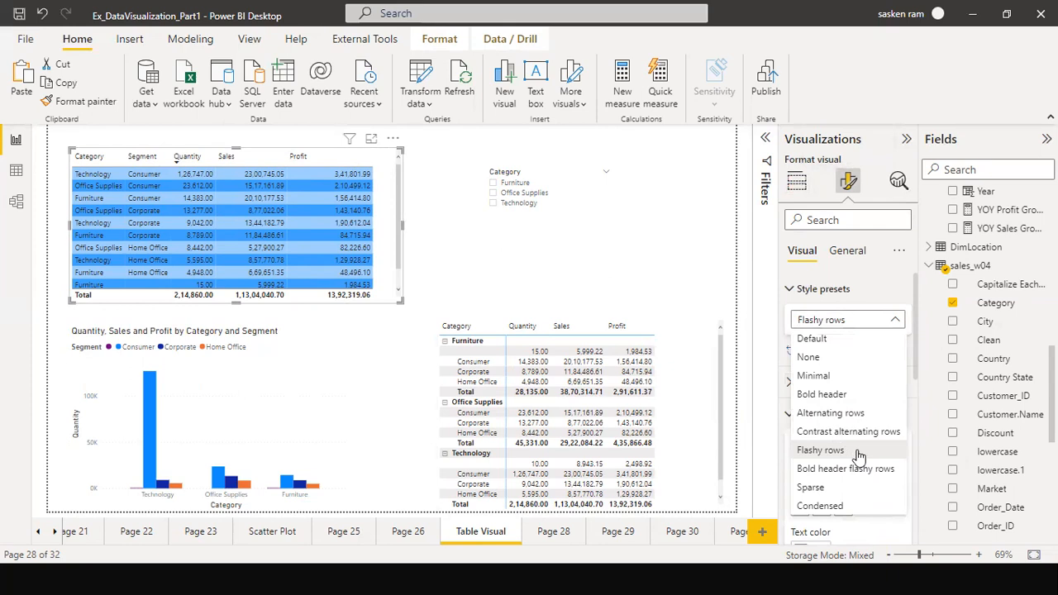
{"action": "left_click", "coordinate": [843, 513]}
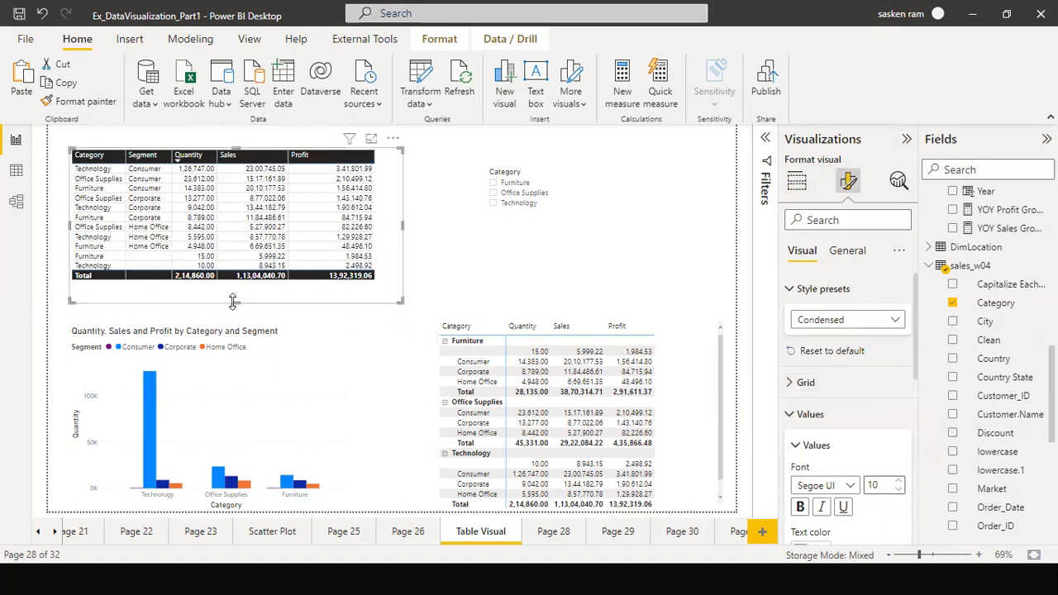
{"action": "left_click_drag", "start_coordinate": [244, 303], "coordinate": [252, 291]}
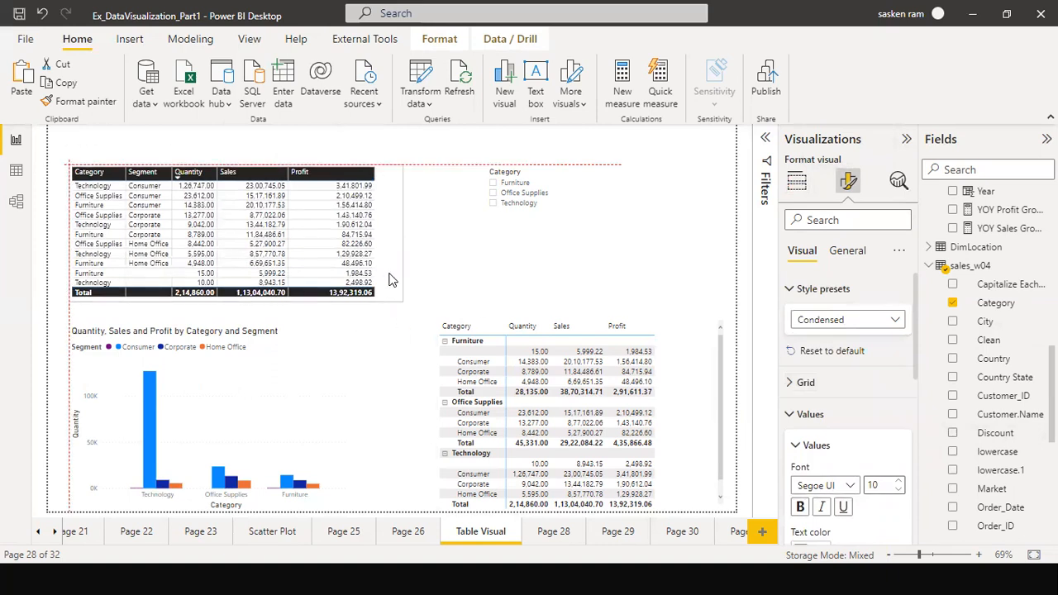
{"action": "left_click", "coordinate": [427, 272]}
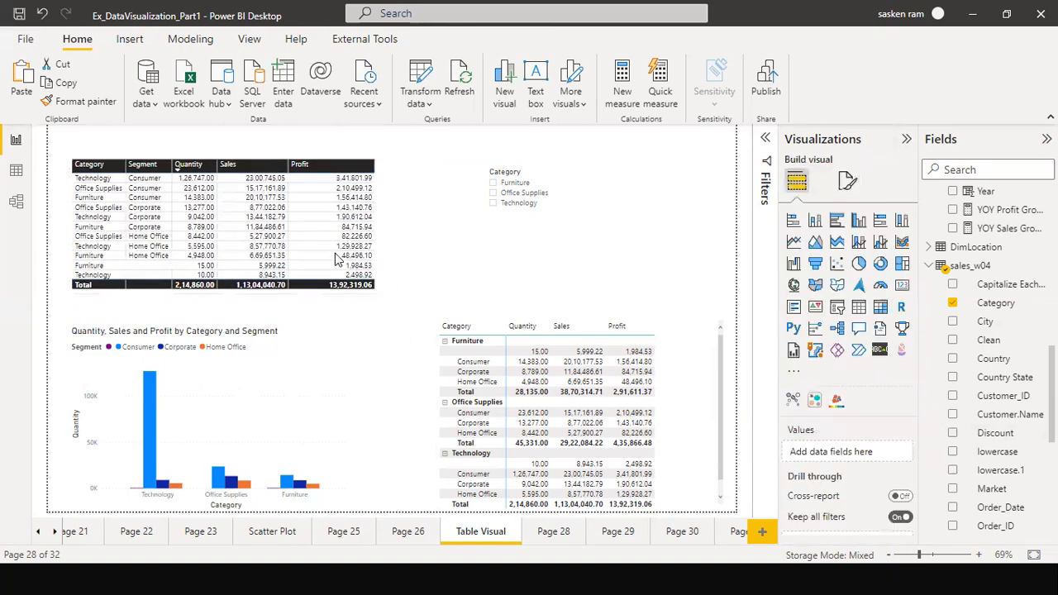
Set the font size of the flat table's column headers to 12
{"action": "left_click", "coordinate": [384, 249]}
{"action": "left_click", "coordinate": [847, 180]}
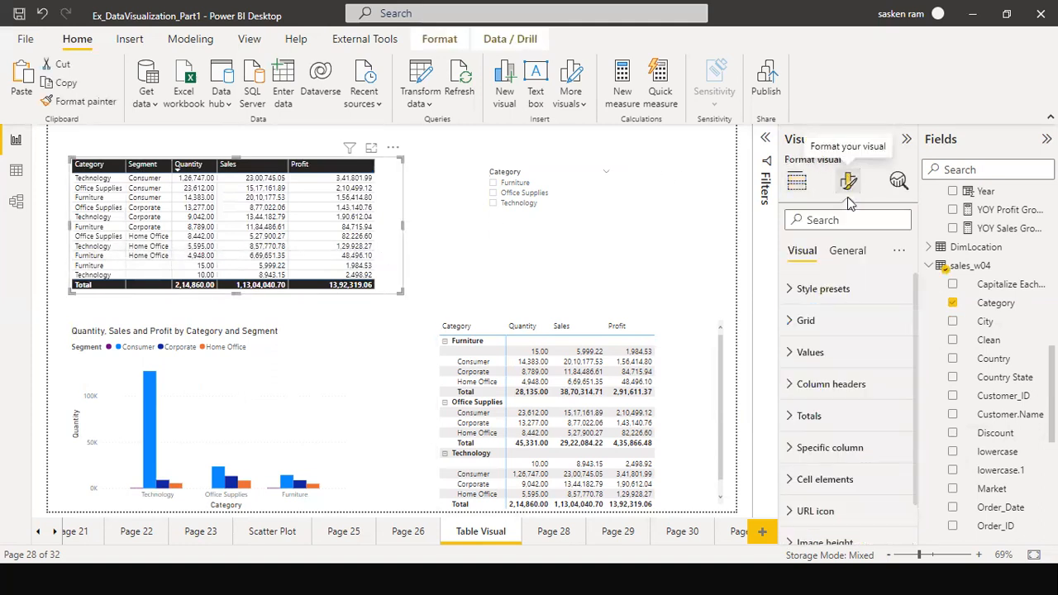
{"action": "scroll", "coordinate": [842, 338], "scroll_direction": "down", "scroll_amount": 1}
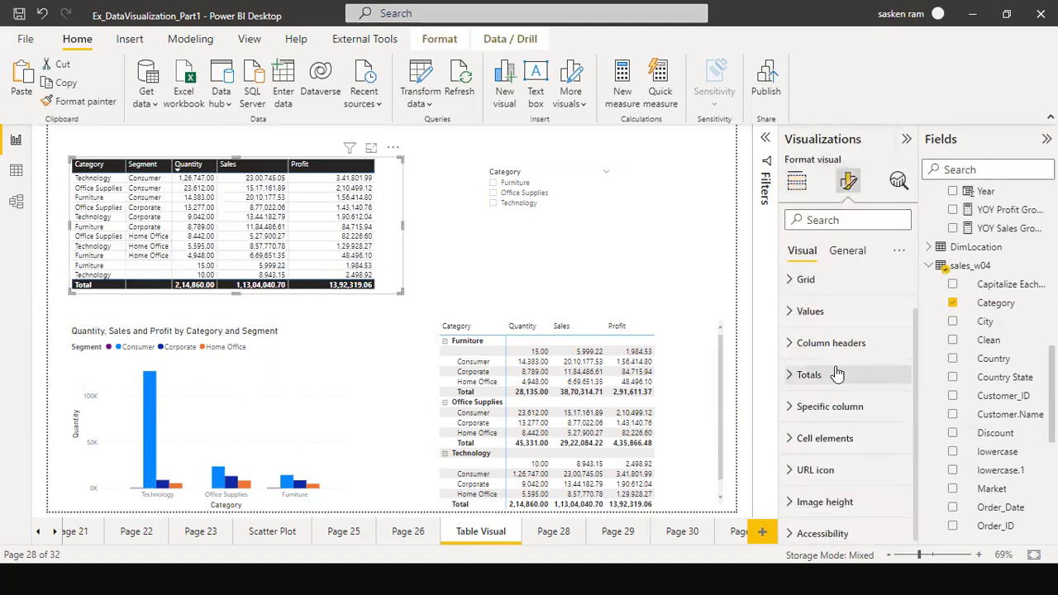
{"action": "left_click", "coordinate": [788, 342]}
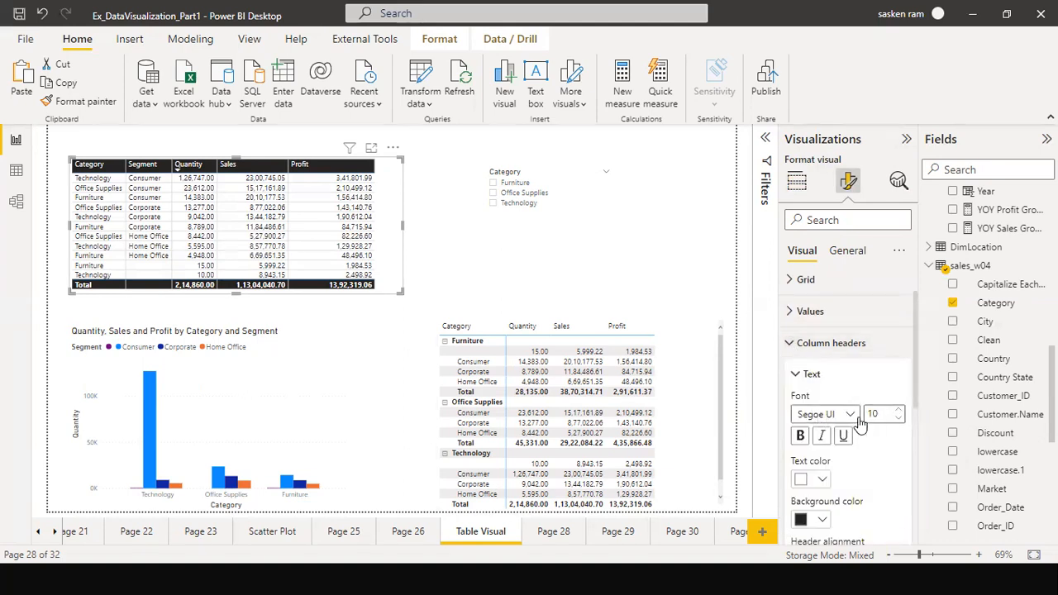
{"action": "left_click", "coordinate": [902, 410]}
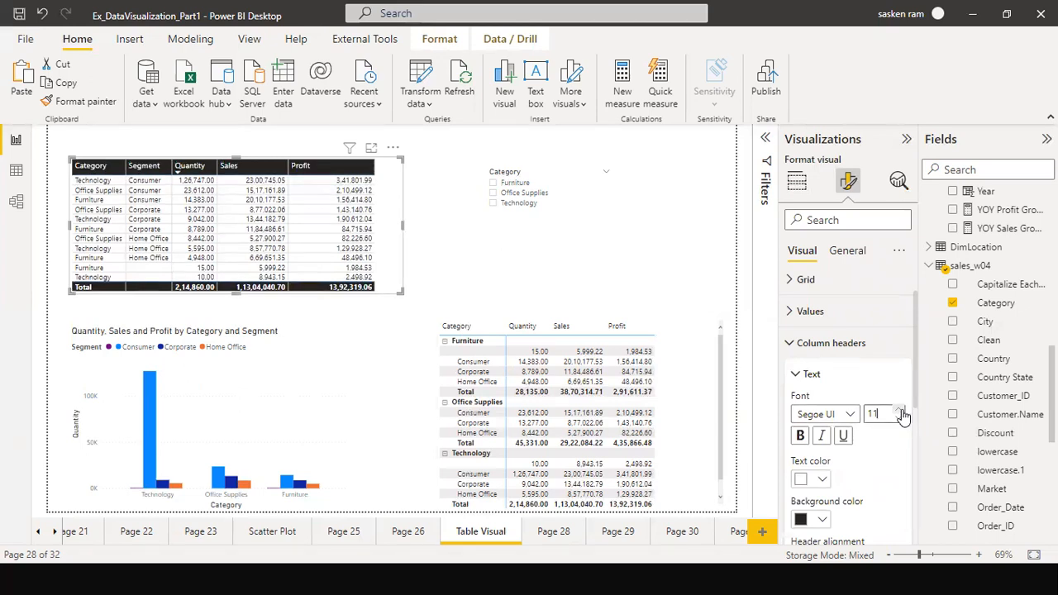
{"action": "left_click", "coordinate": [899, 413]}
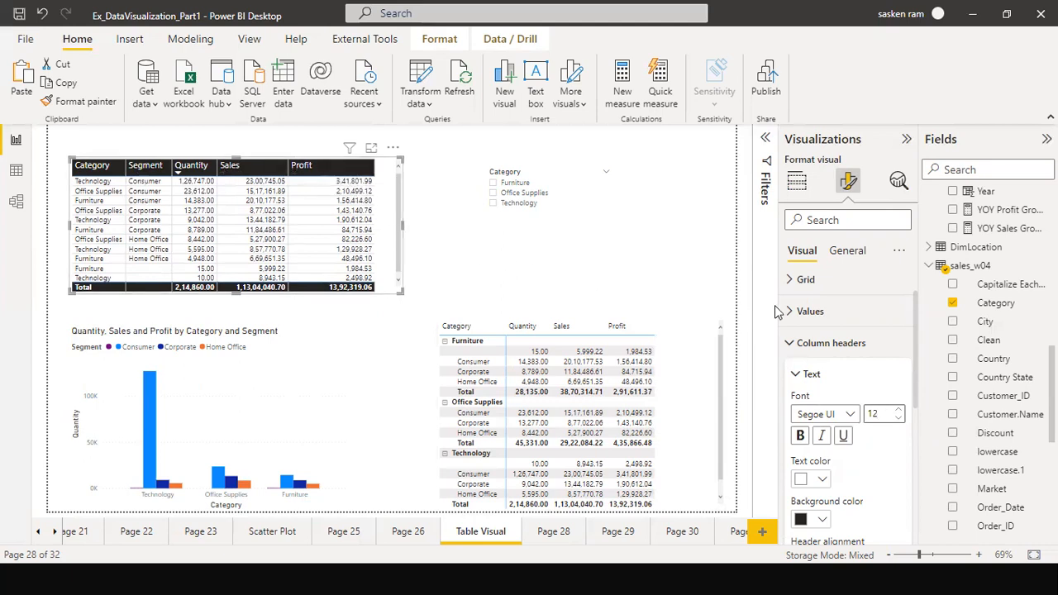
Turn on the flat table's title with the text "Sales and Profit By Category and Segment" and move the table slightly up
{"action": "left_click", "coordinate": [843, 256]}
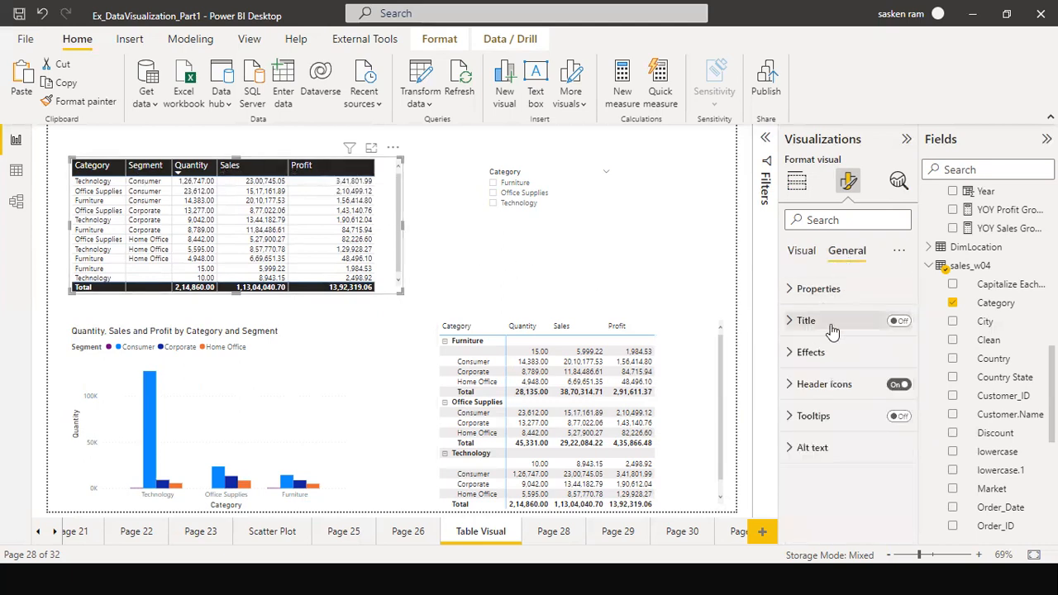
{"action": "left_click", "coordinate": [901, 321]}
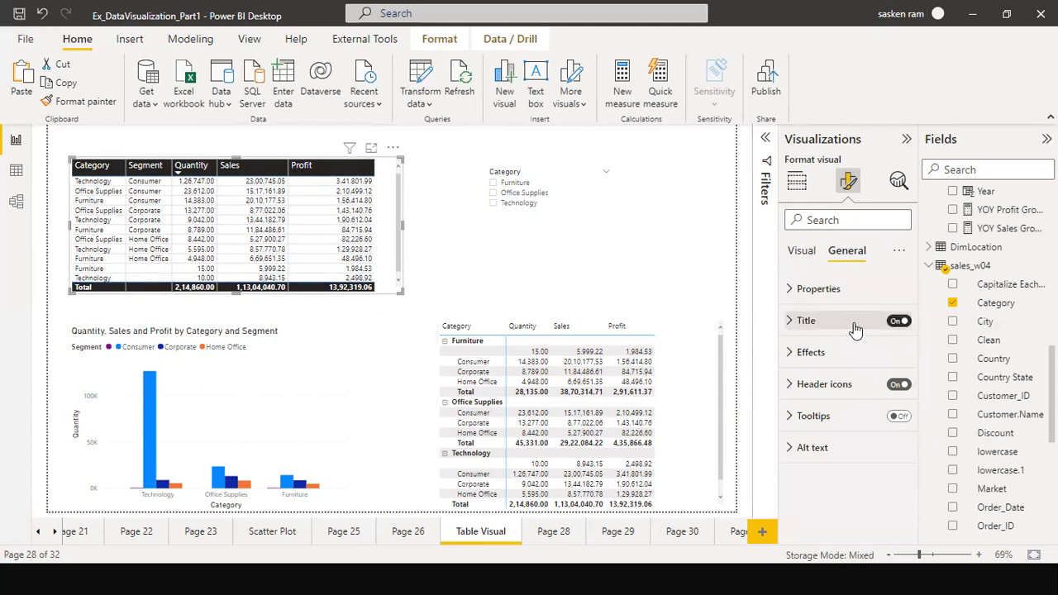
{"action": "left_click", "coordinate": [787, 322]}
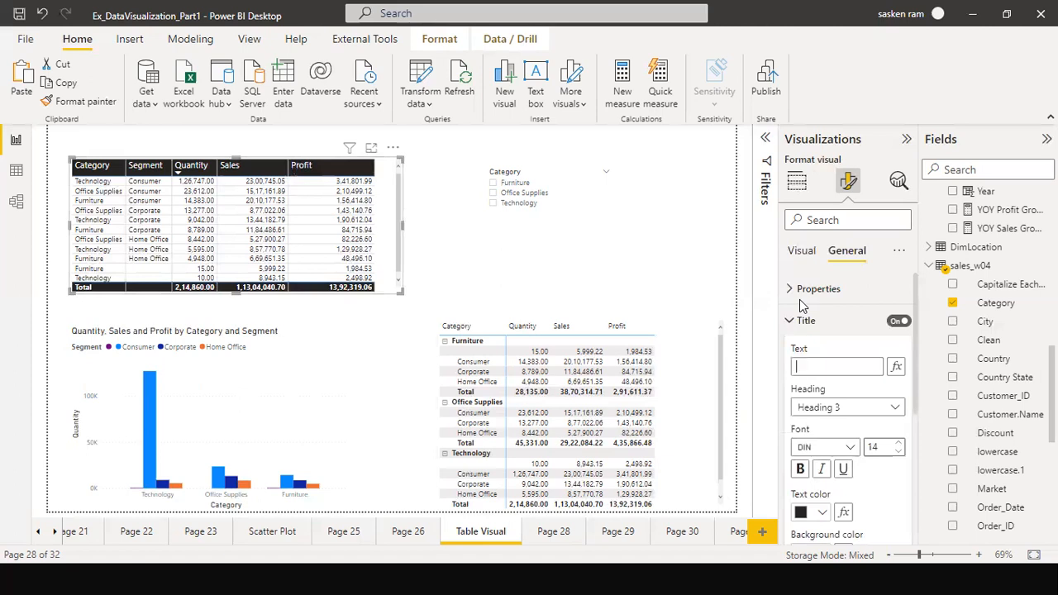
{"action": "type", "text": "Sales and P"}
{"action": "type", "text": "rofit By Category and"}
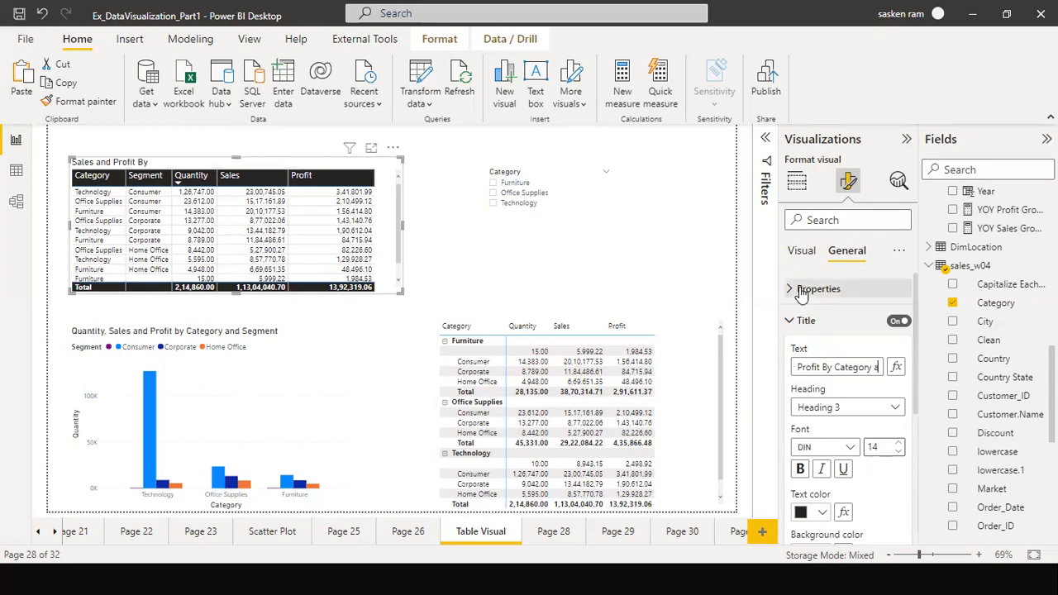
{"action": "type", "text": " Segment"}
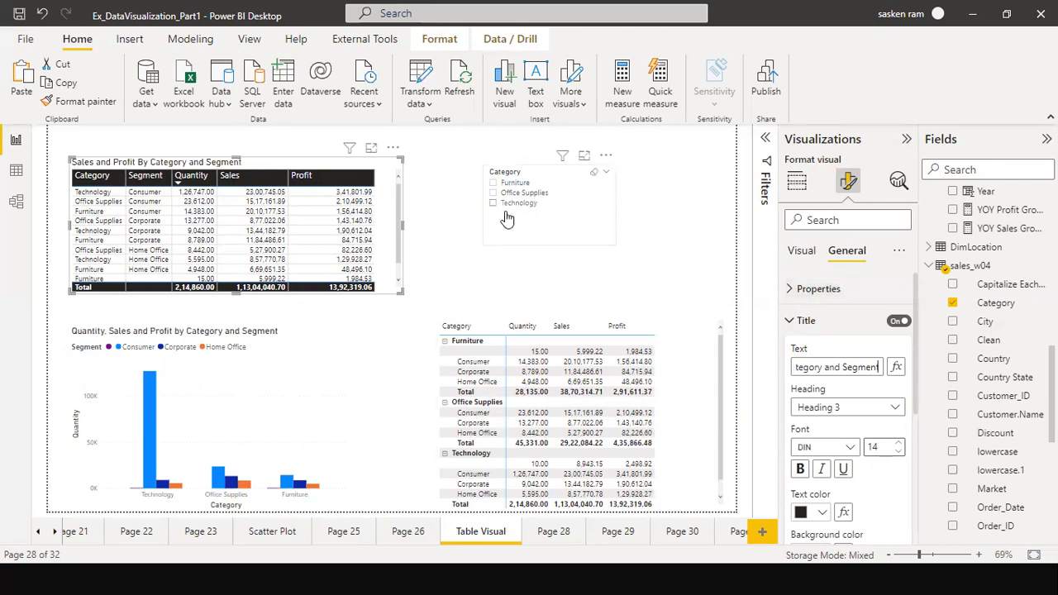
{"action": "left_click", "coordinate": [401, 254]}
{"action": "left_click_drag", "start_coordinate": [401, 254], "coordinate": [401, 243]}
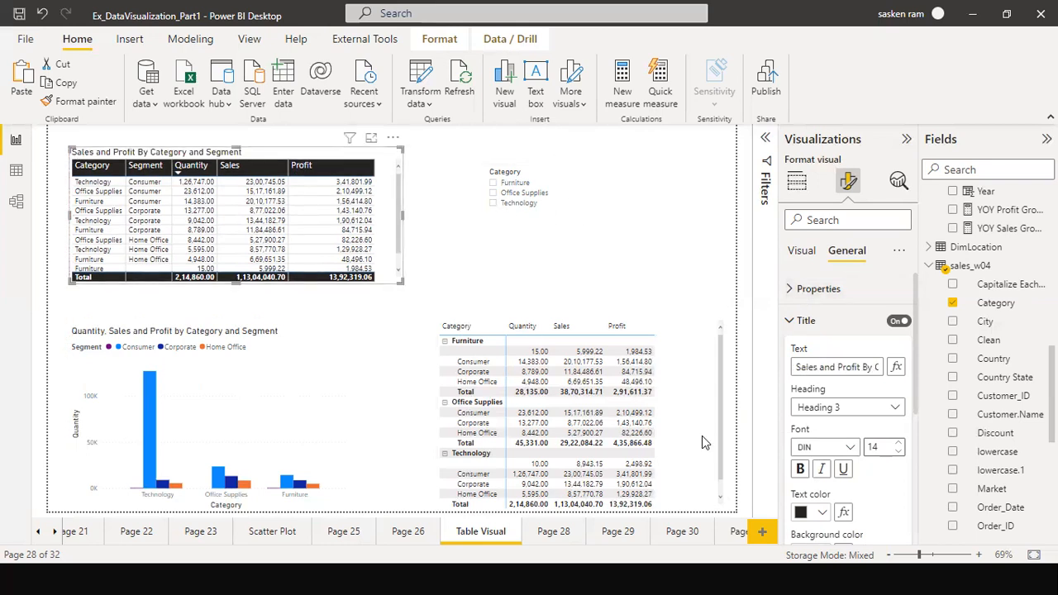
Set the flat table's title to white text on a black background
{"action": "scroll", "coordinate": [836, 463], "scroll_direction": "down", "scroll_amount": 1}
{"action": "scroll", "coordinate": [837, 462], "scroll_direction": "down", "scroll_amount": 1}
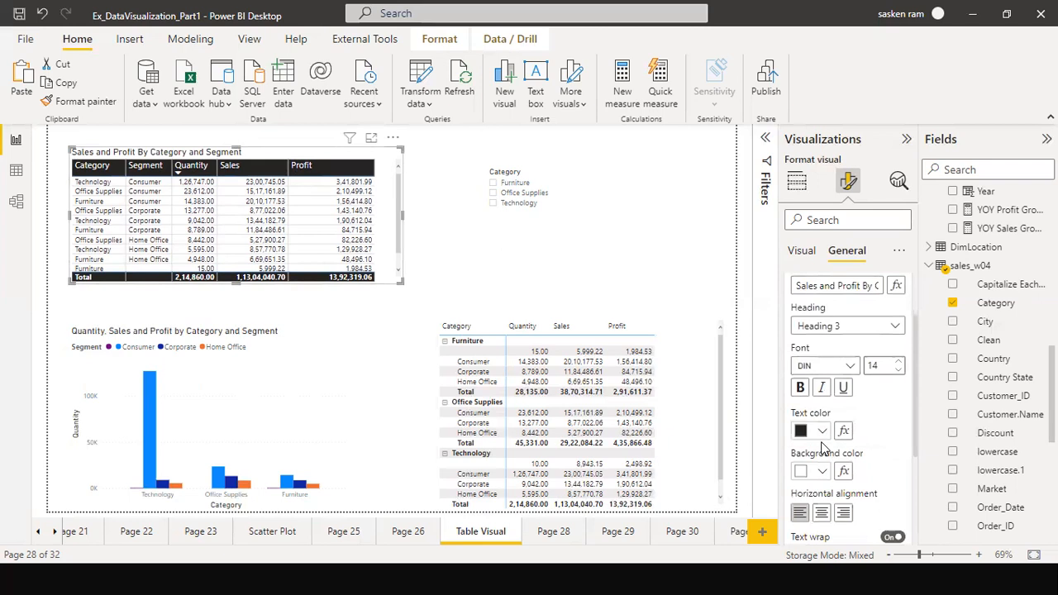
{"action": "left_click", "coordinate": [821, 432]}
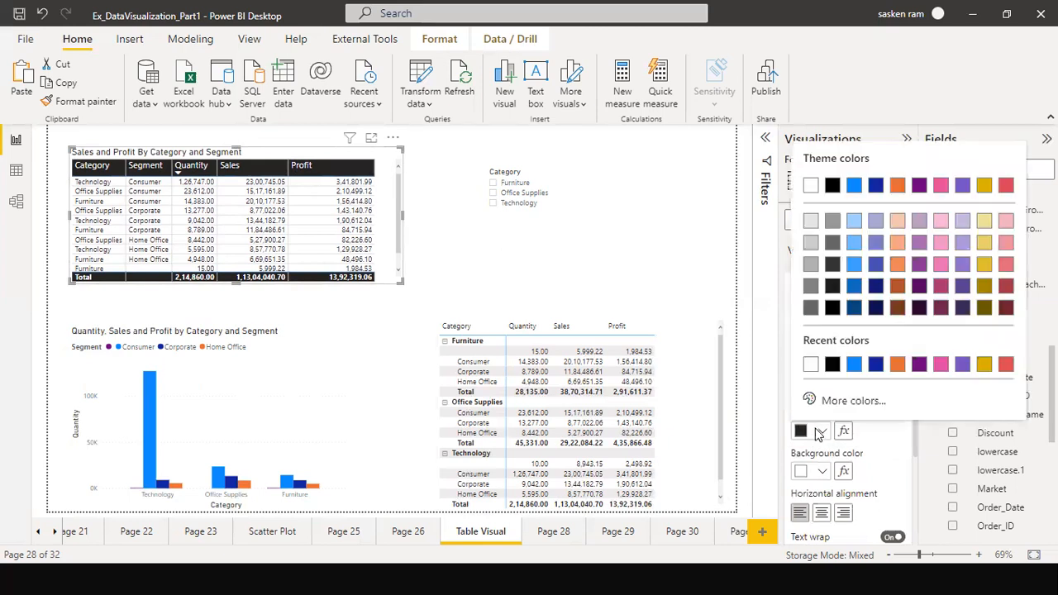
{"action": "left_click", "coordinate": [811, 364]}
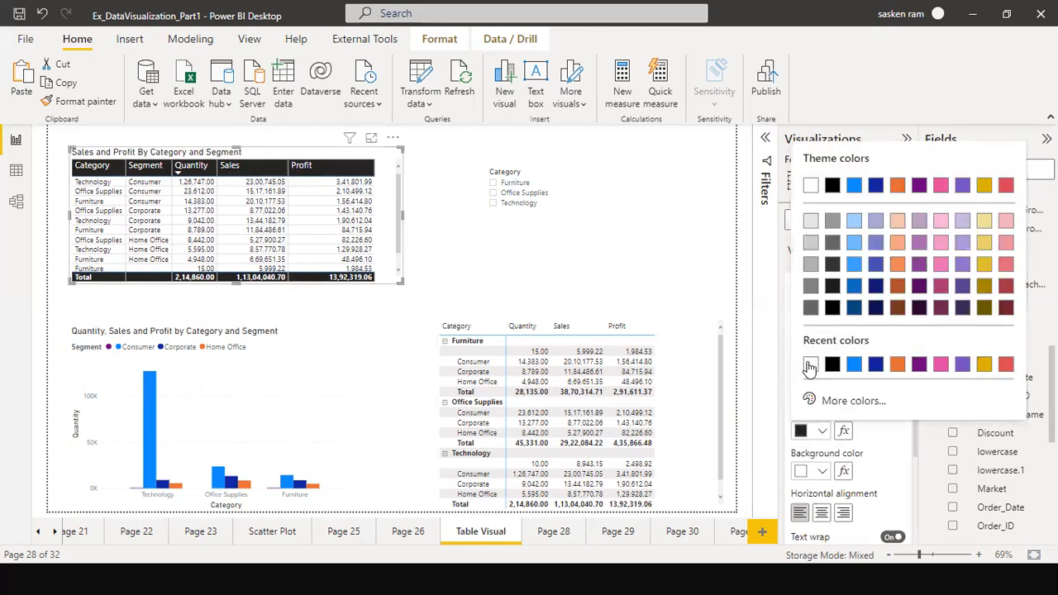
{"action": "left_click", "coordinate": [822, 471]}
{"action": "left_click", "coordinate": [840, 367]}
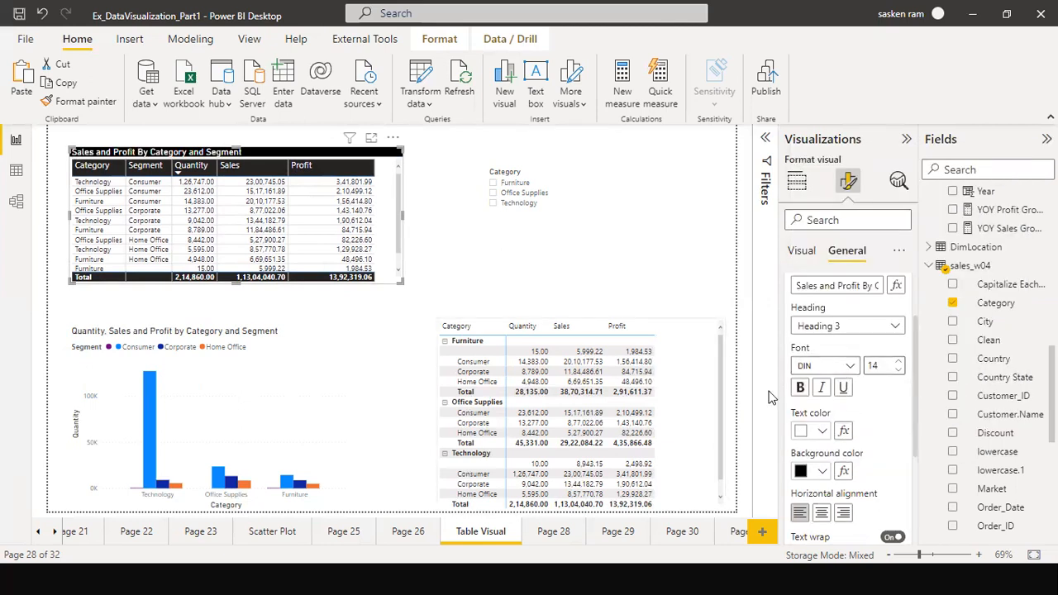
Try centering the flat table's title, return it to left alignment and set its font size to 16
{"action": "left_click", "coordinate": [821, 513]}
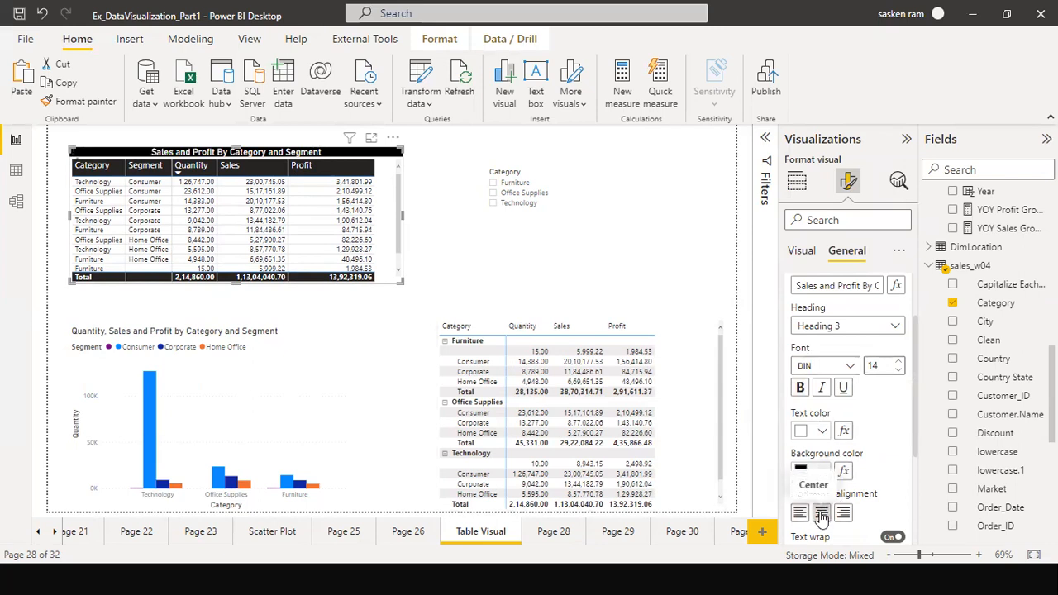
{"action": "left_click", "coordinate": [799, 513]}
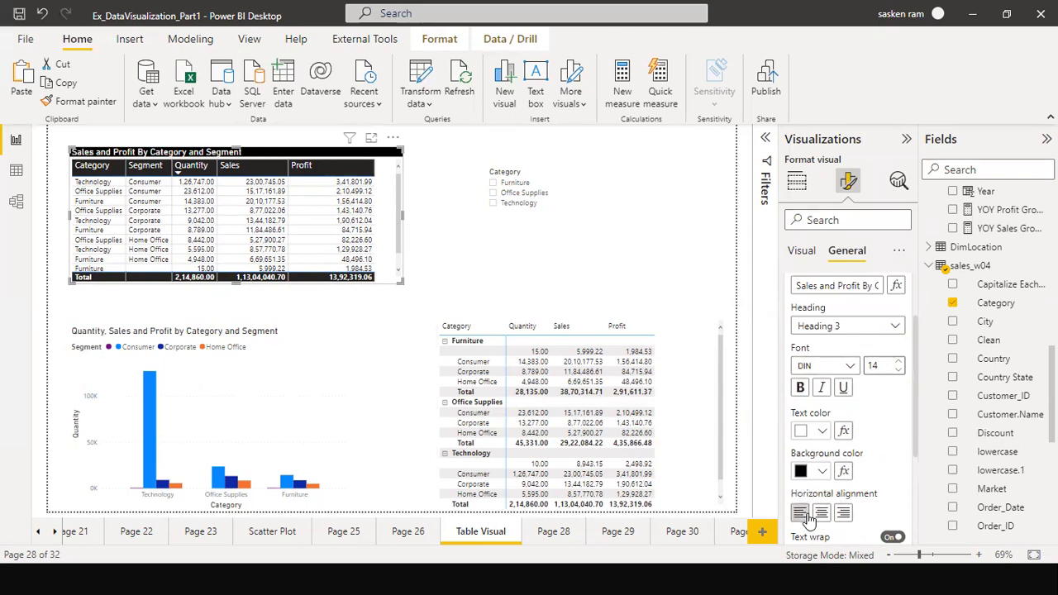
{"action": "left_click", "coordinate": [900, 364]}
{"action": "left_click", "coordinate": [900, 364]}
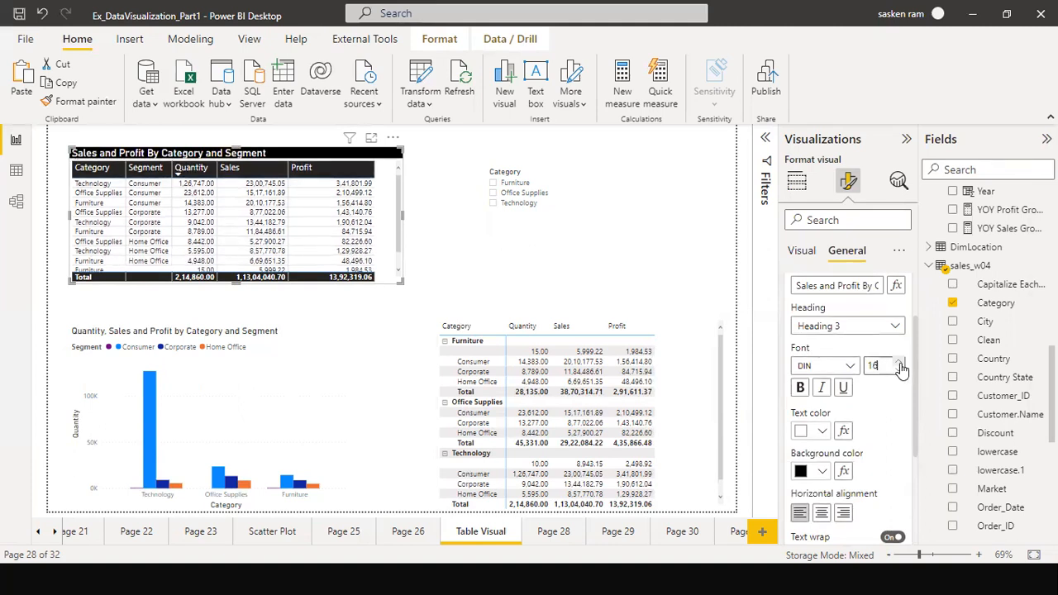
{"action": "left_click", "coordinate": [486, 216]}
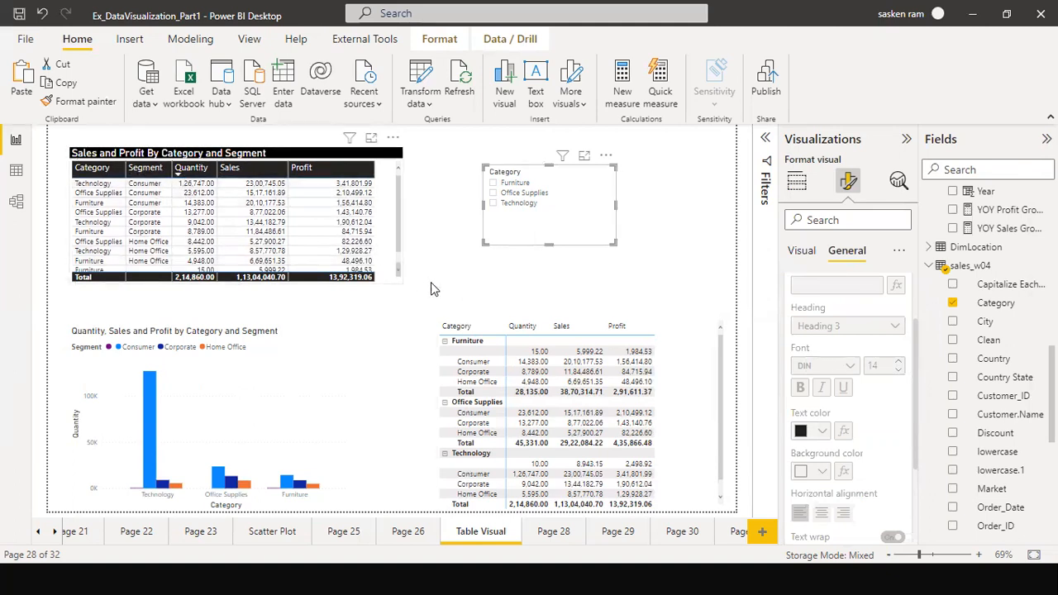
Select the flat table and review its title, values and column header formatting settings, including the header auto-size option
{"action": "left_click", "coordinate": [384, 279]}
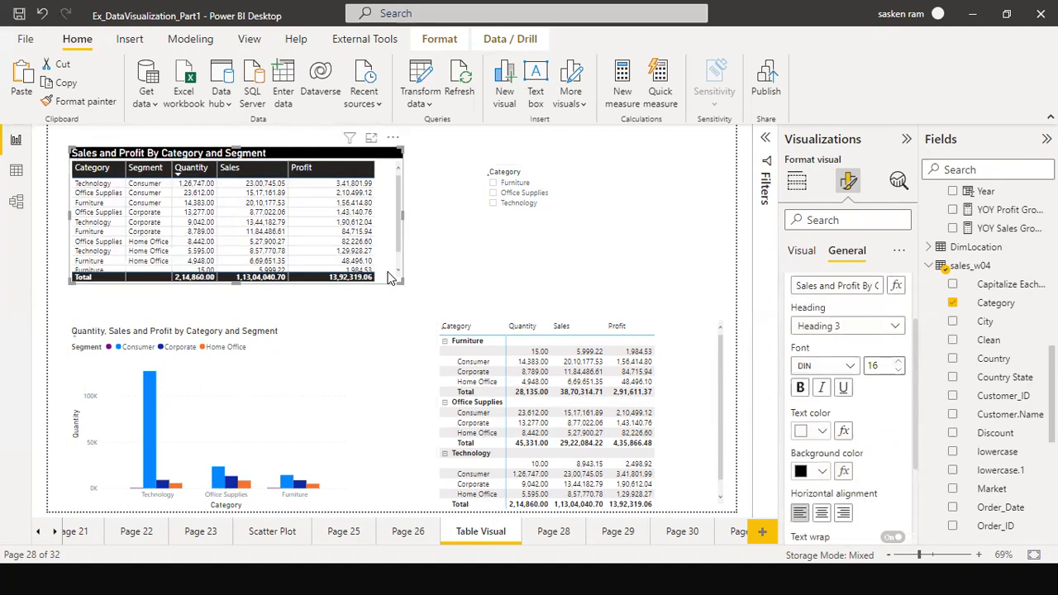
{"action": "scroll", "coordinate": [880, 446], "scroll_direction": "down", "scroll_amount": 3}
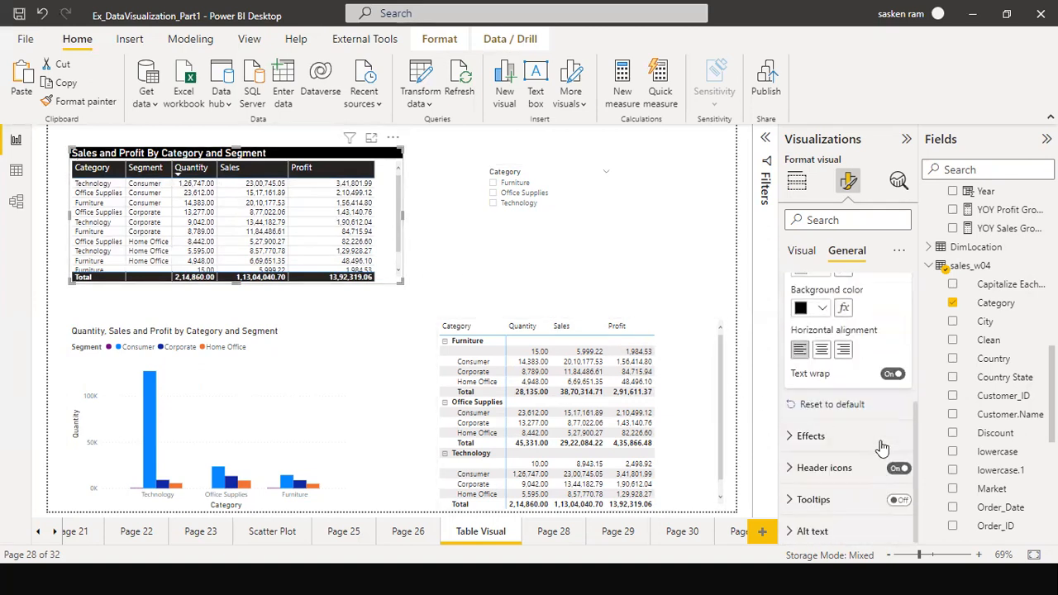
{"action": "scroll", "coordinate": [873, 400], "scroll_direction": "up", "scroll_amount": 4}
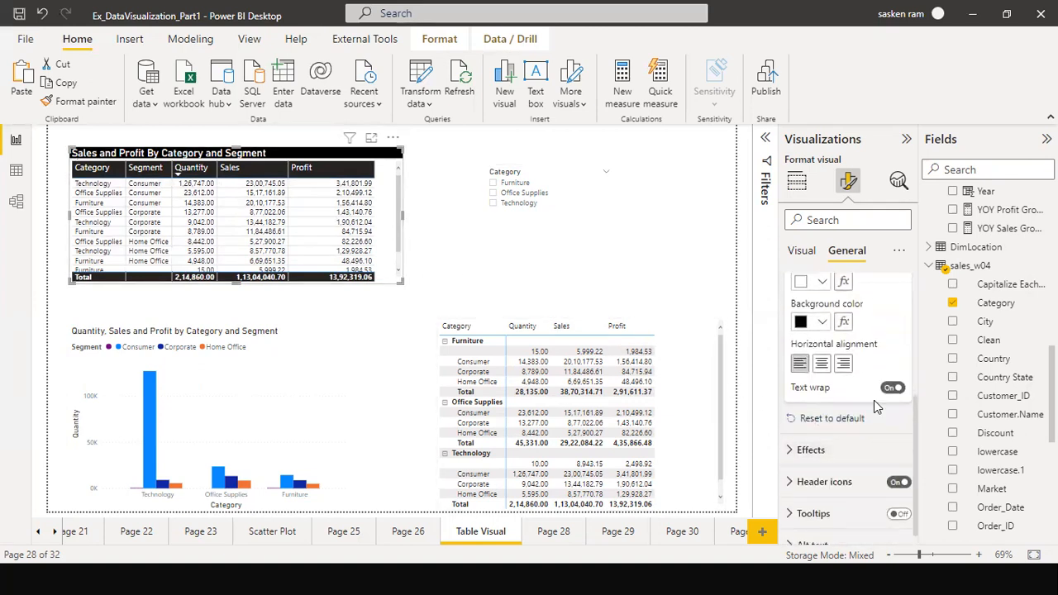
{"action": "left_click", "coordinate": [799, 252]}
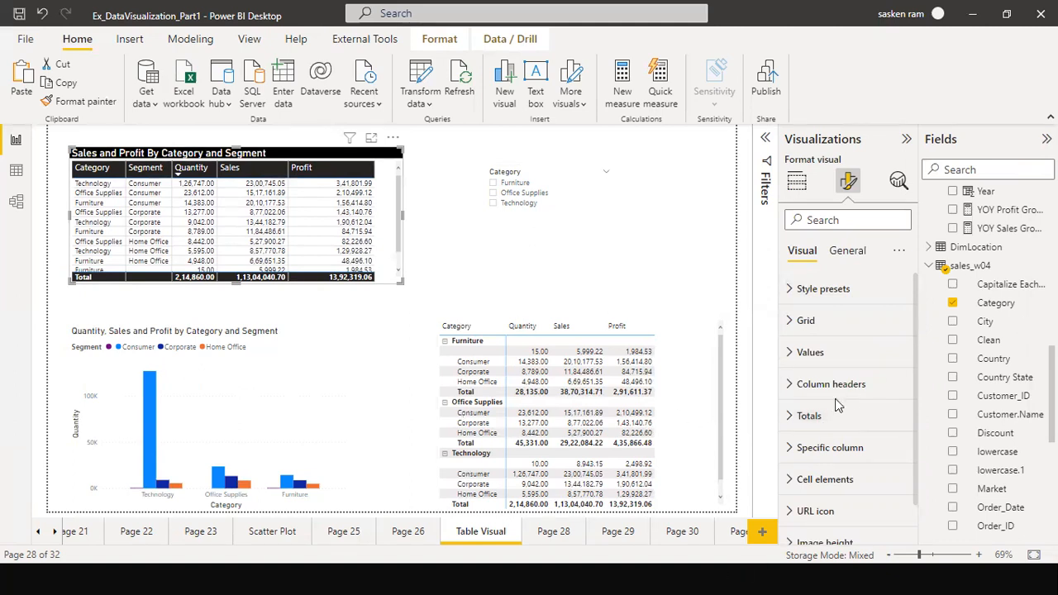
{"action": "scroll", "coordinate": [787, 392], "scroll_direction": "down", "scroll_amount": 1}
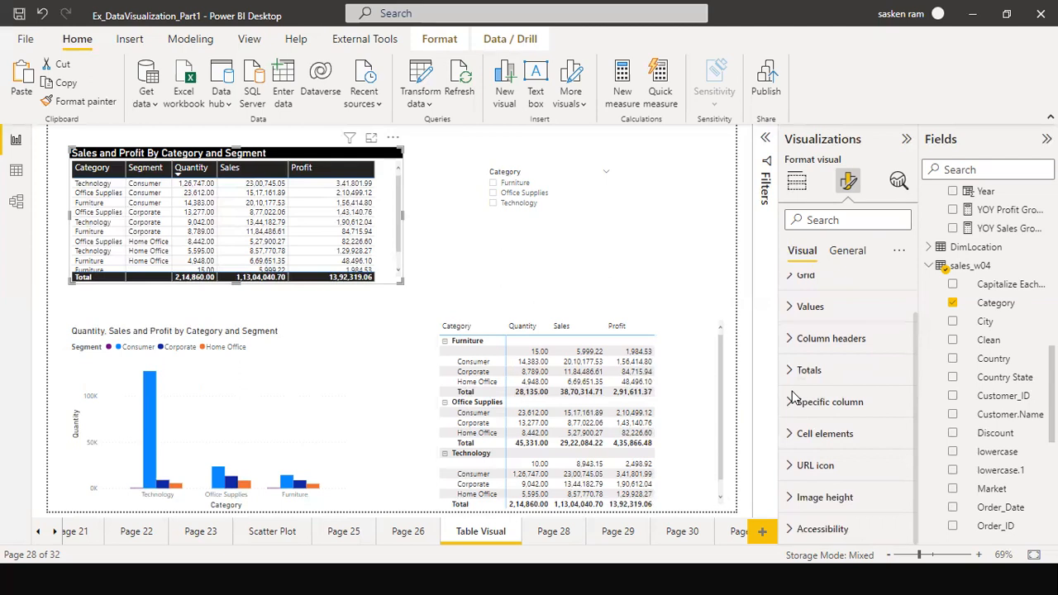
{"action": "left_click", "coordinate": [804, 305]}
{"action": "scroll", "coordinate": [818, 392], "scroll_direction": "down", "scroll_amount": 5}
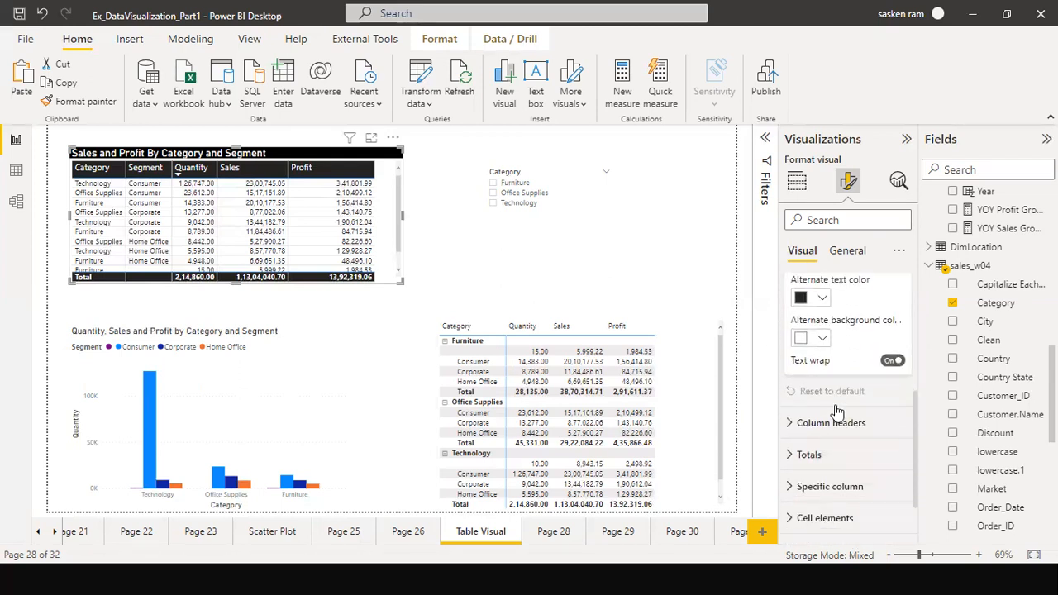
{"action": "left_click", "coordinate": [791, 404]}
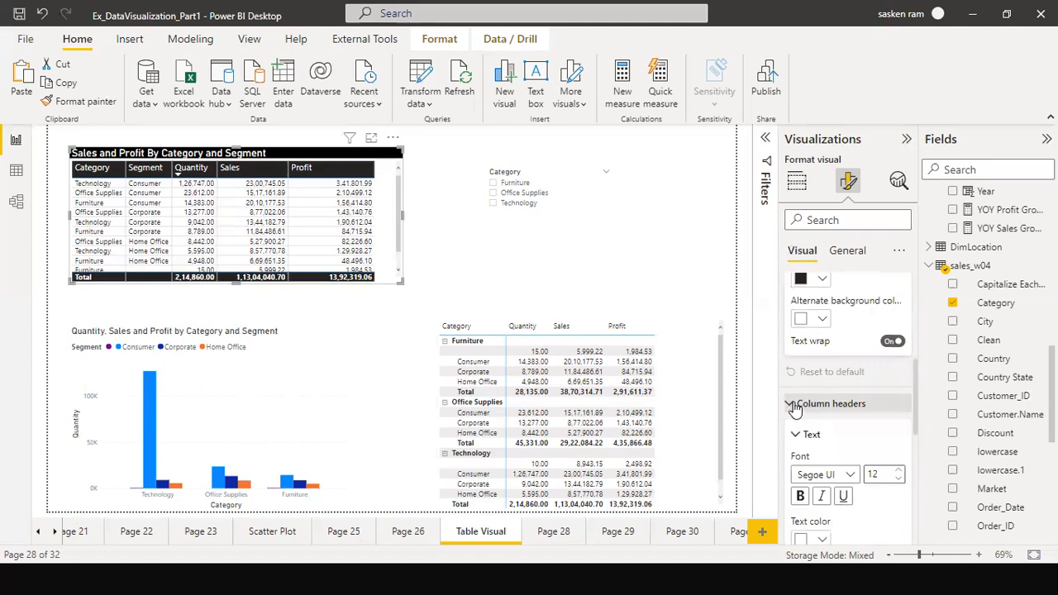
{"action": "scroll", "coordinate": [793, 407], "scroll_direction": "down", "scroll_amount": 5}
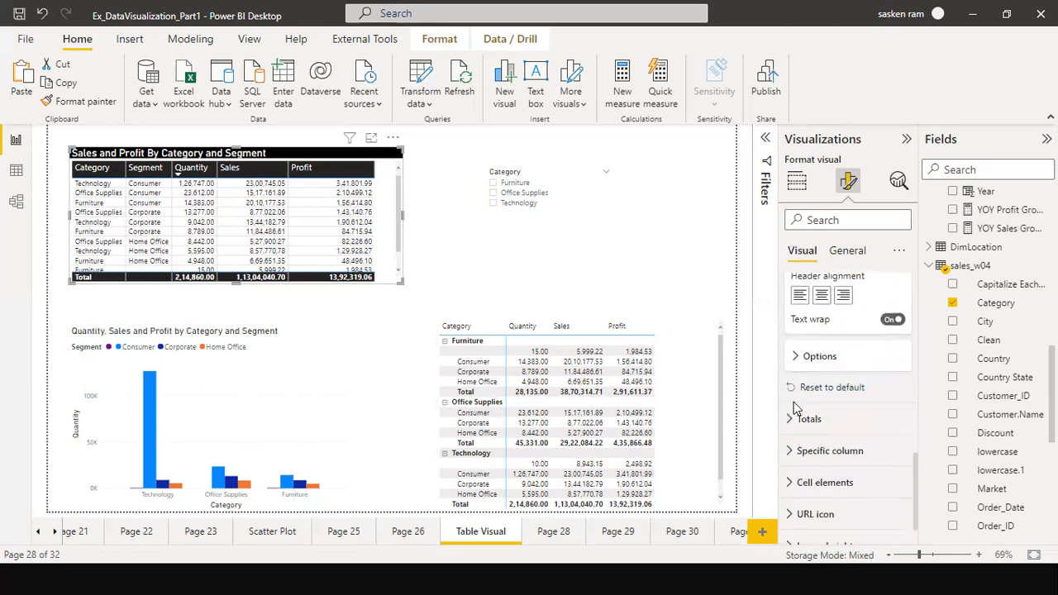
{"action": "left_click", "coordinate": [795, 358]}
{"action": "scroll", "coordinate": [795, 407], "scroll_direction": "down", "scroll_amount": 2}
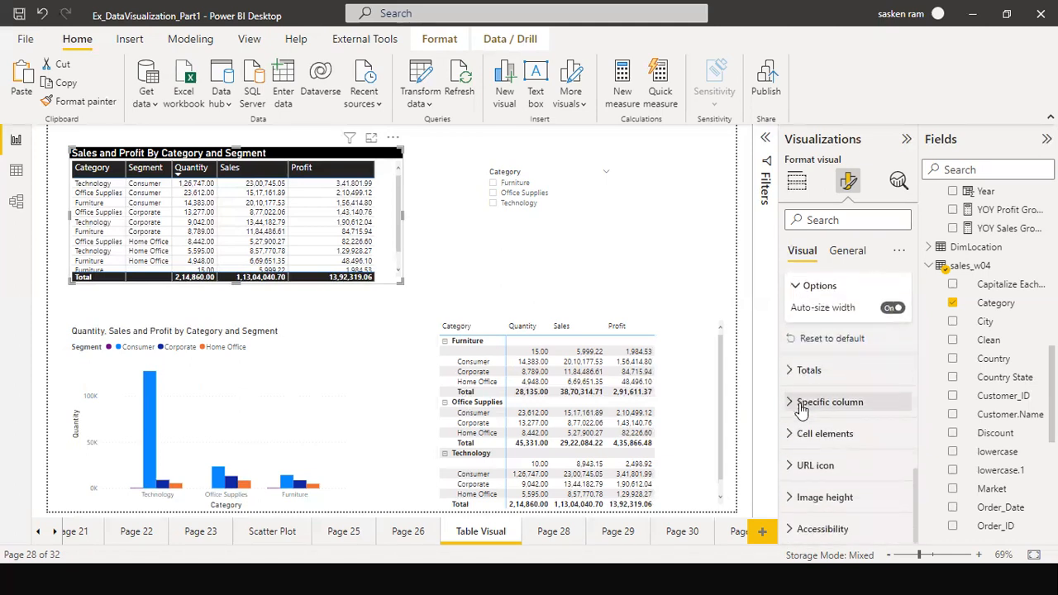
{"action": "scroll", "coordinate": [816, 417], "scroll_direction": "up", "scroll_amount": 5}
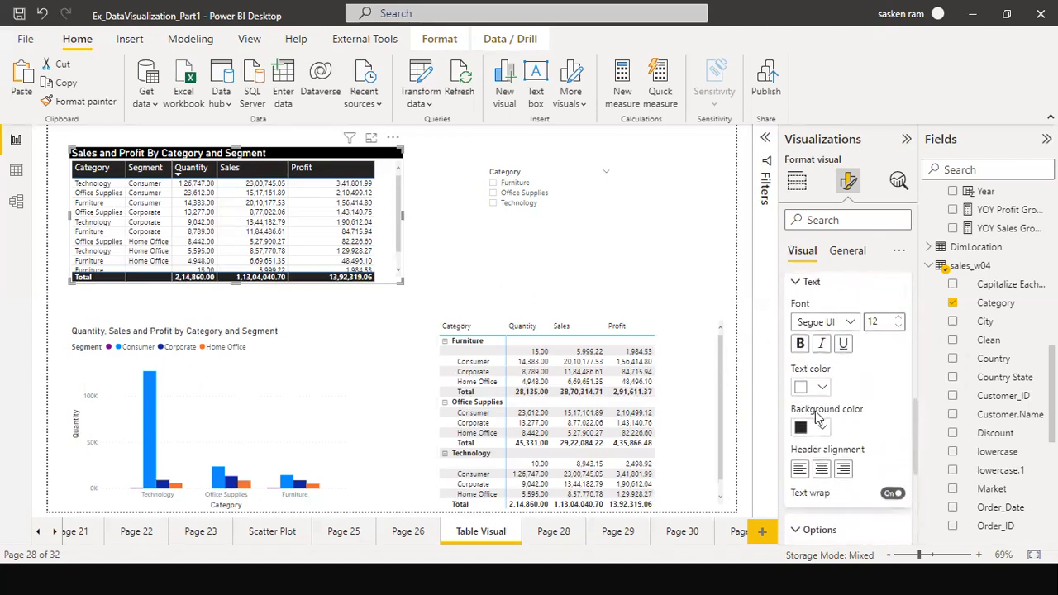
{"action": "left_click", "coordinate": [815, 410]}
{"action": "scroll", "coordinate": [815, 403], "scroll_direction": "up", "scroll_amount": 4}
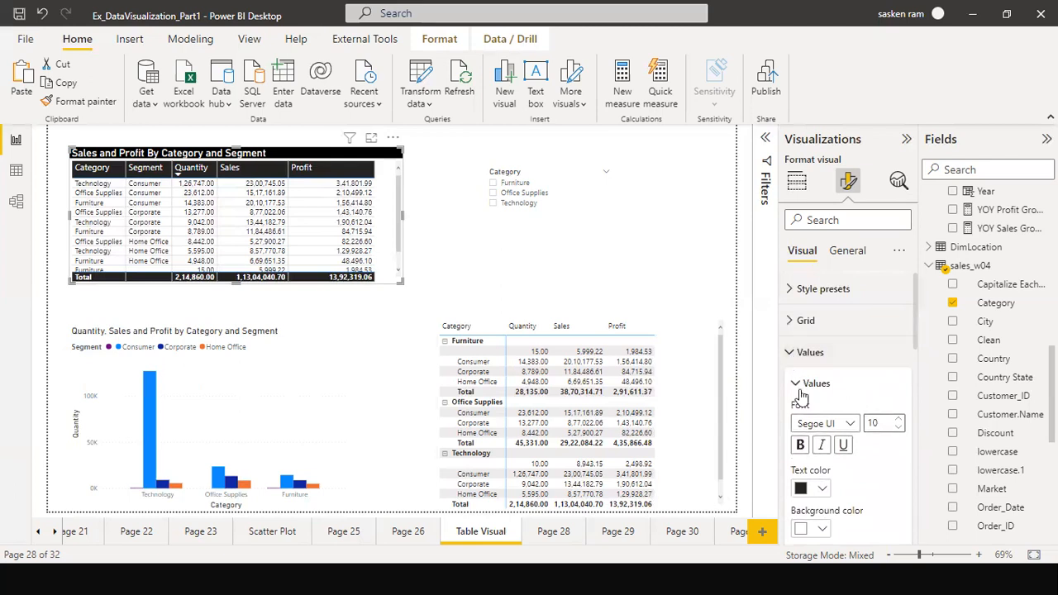
{"action": "scroll", "coordinate": [797, 357], "scroll_direction": "down", "scroll_amount": 3}
{"action": "scroll", "coordinate": [801, 354], "scroll_direction": "up", "scroll_amount": 3}
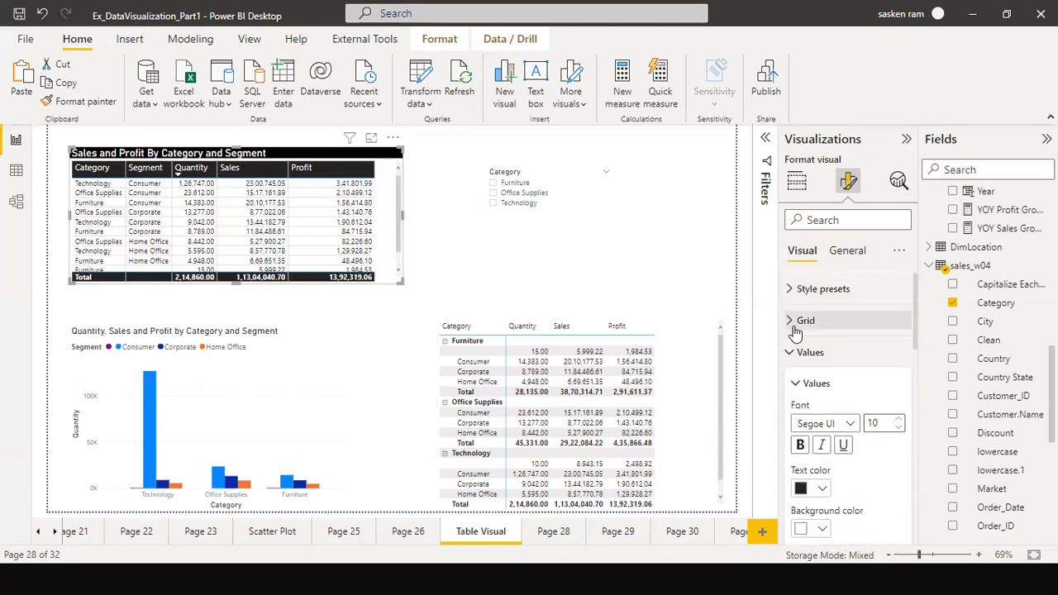
Set the transparency of the flat table's background effect to 18%
{"action": "left_click", "coordinate": [836, 252]}
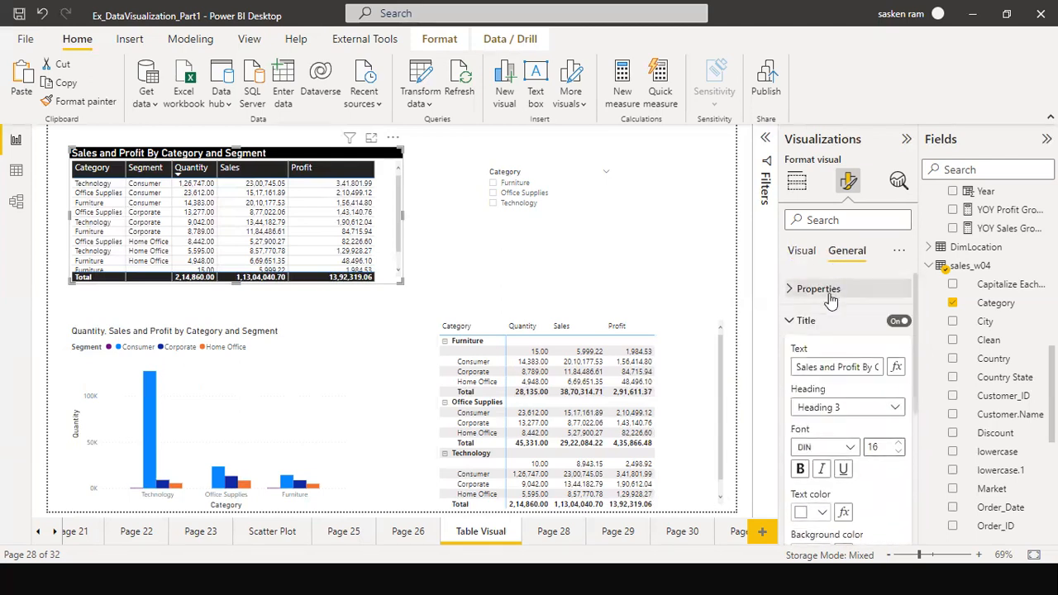
{"action": "scroll", "coordinate": [836, 331], "scroll_direction": "down", "scroll_amount": 5}
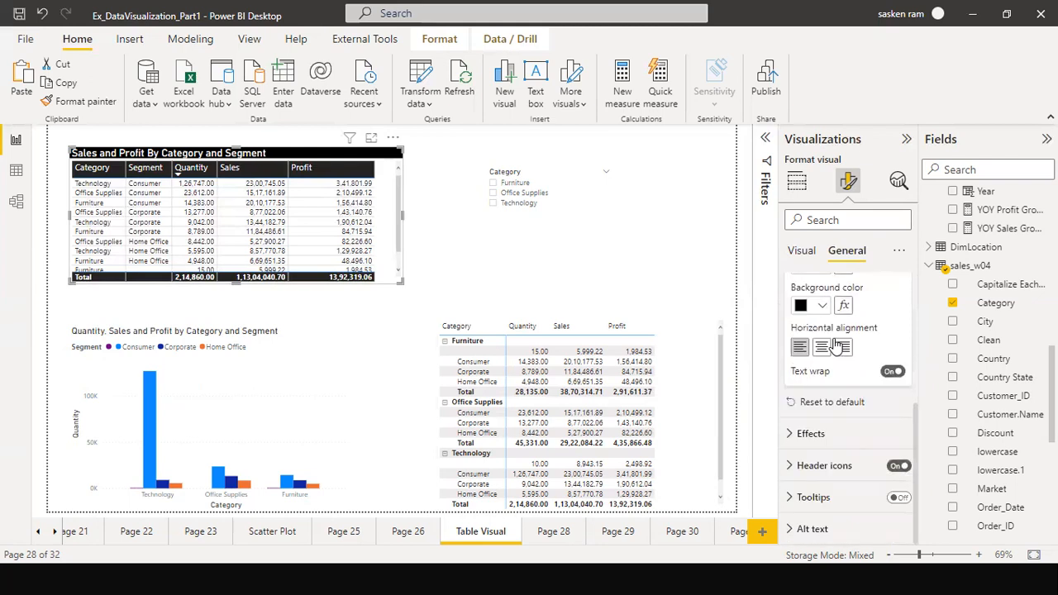
{"action": "left_click", "coordinate": [822, 433]}
{"action": "scroll", "coordinate": [833, 434], "scroll_direction": "down", "scroll_amount": 3}
{"action": "scroll", "coordinate": [834, 434], "scroll_direction": "down", "scroll_amount": 3}
{"action": "scroll", "coordinate": [839, 417], "scroll_direction": "up", "scroll_amount": 3}
{"action": "left_click_drag", "start_coordinate": [842, 405], "coordinate": [850, 405]}
{"action": "scroll", "coordinate": [822, 450], "scroll_direction": "down", "scroll_amount": 2}
{"action": "scroll", "coordinate": [822, 451], "scroll_direction": "up", "scroll_amount": 10}
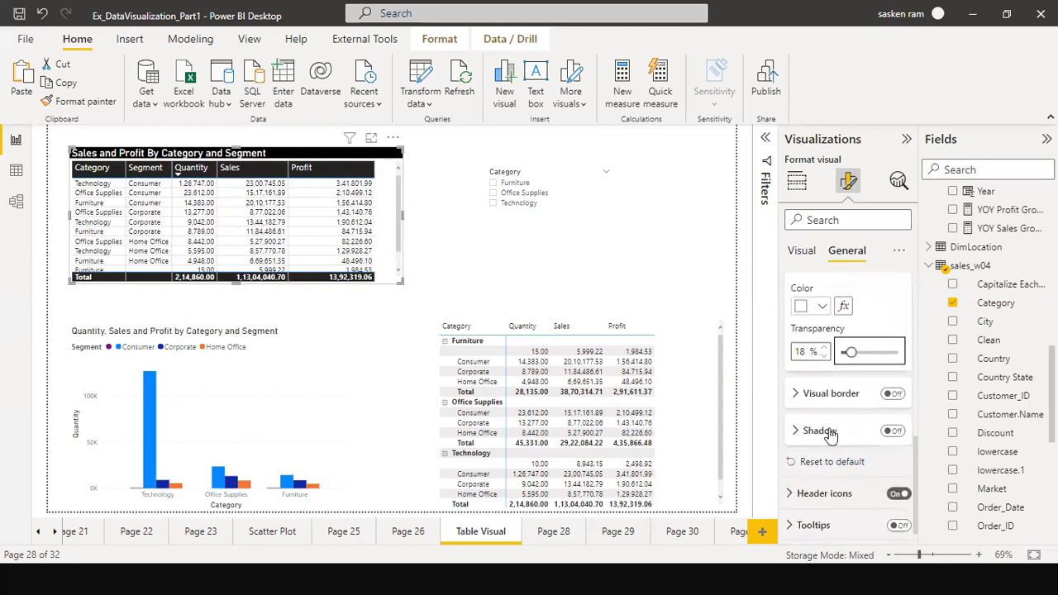
Examine the flat table's style preset and grid settings, including gridlines, row padding and global font size
{"action": "left_click", "coordinate": [801, 250]}
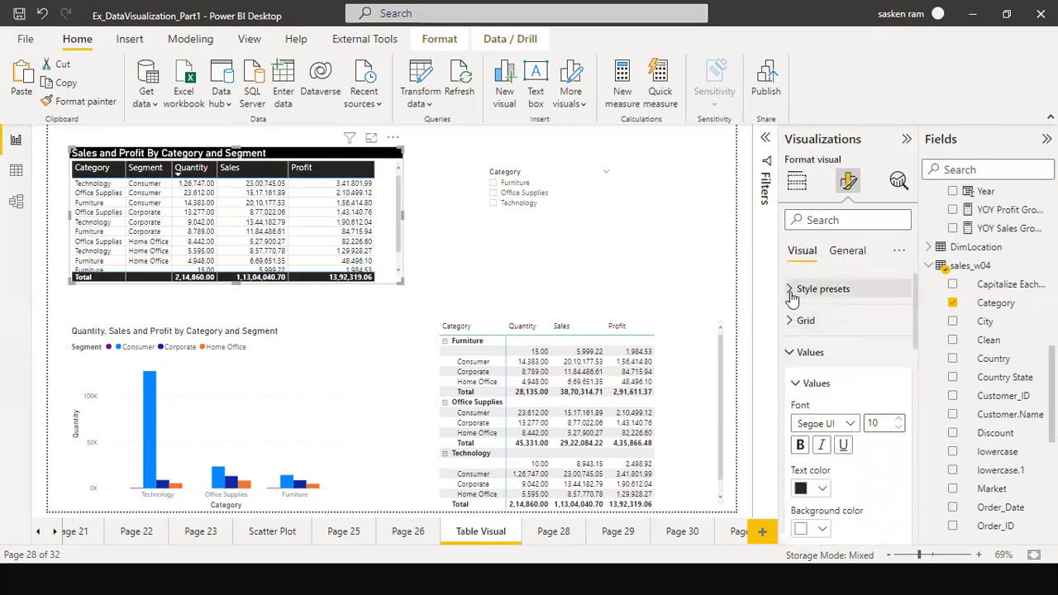
{"action": "left_click", "coordinate": [789, 289]}
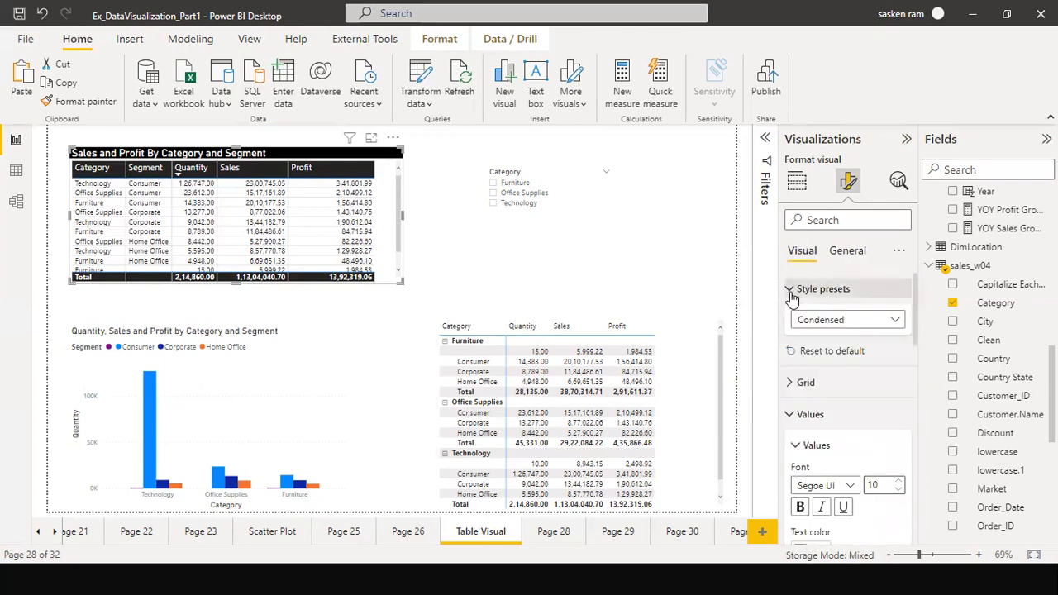
{"action": "left_click", "coordinate": [793, 382]}
{"action": "scroll", "coordinate": [792, 390], "scroll_direction": "down", "scroll_amount": 3}
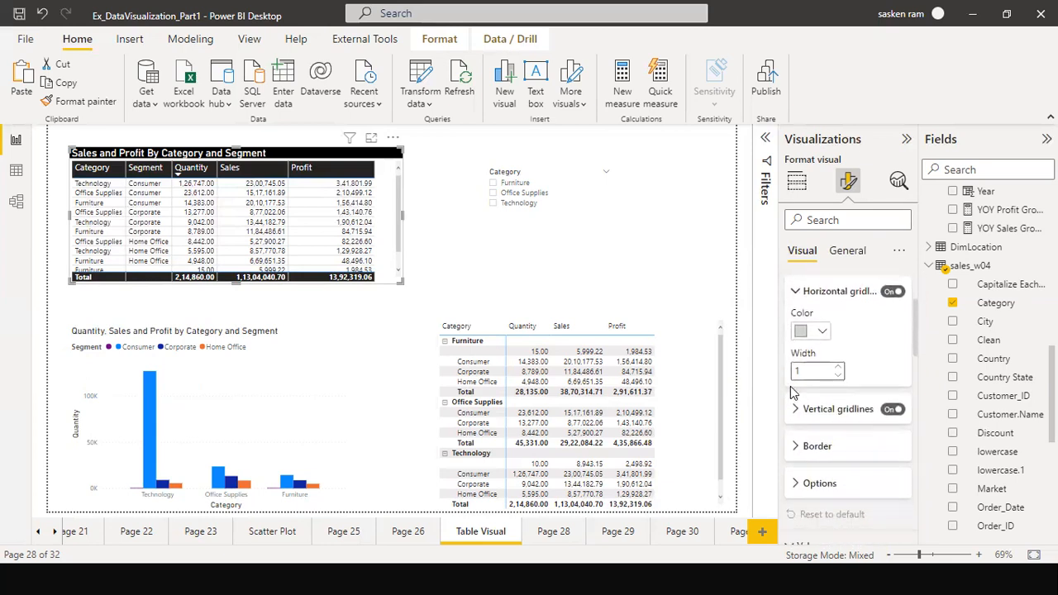
{"action": "scroll", "coordinate": [791, 393], "scroll_direction": "down", "scroll_amount": 1}
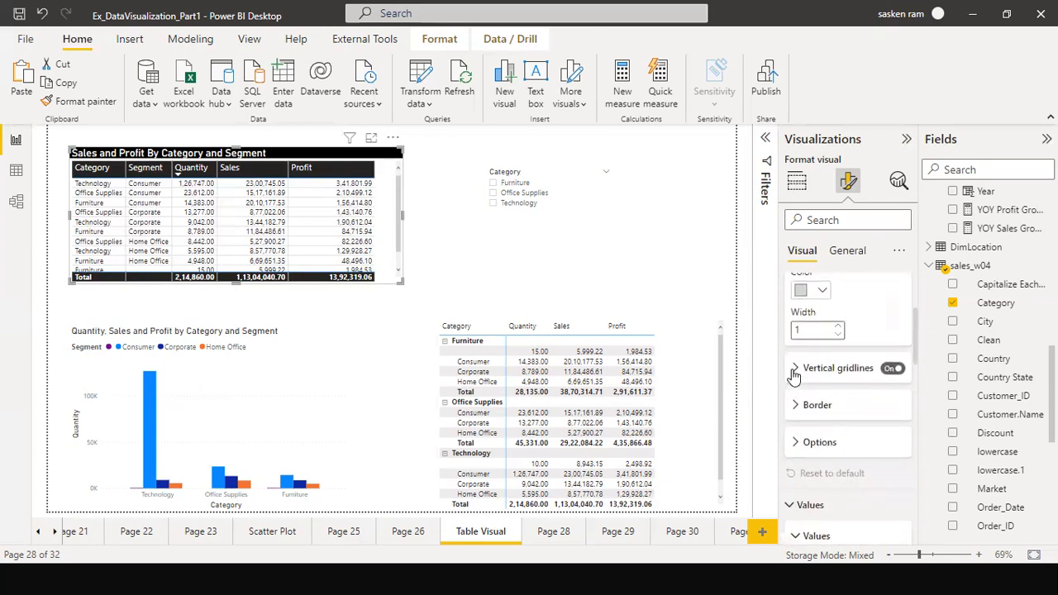
{"action": "scroll", "coordinate": [829, 376], "scroll_direction": "up", "scroll_amount": 3}
{"action": "scroll", "coordinate": [826, 382], "scroll_direction": "down", "scroll_amount": 3}
{"action": "left_click", "coordinate": [800, 442]}
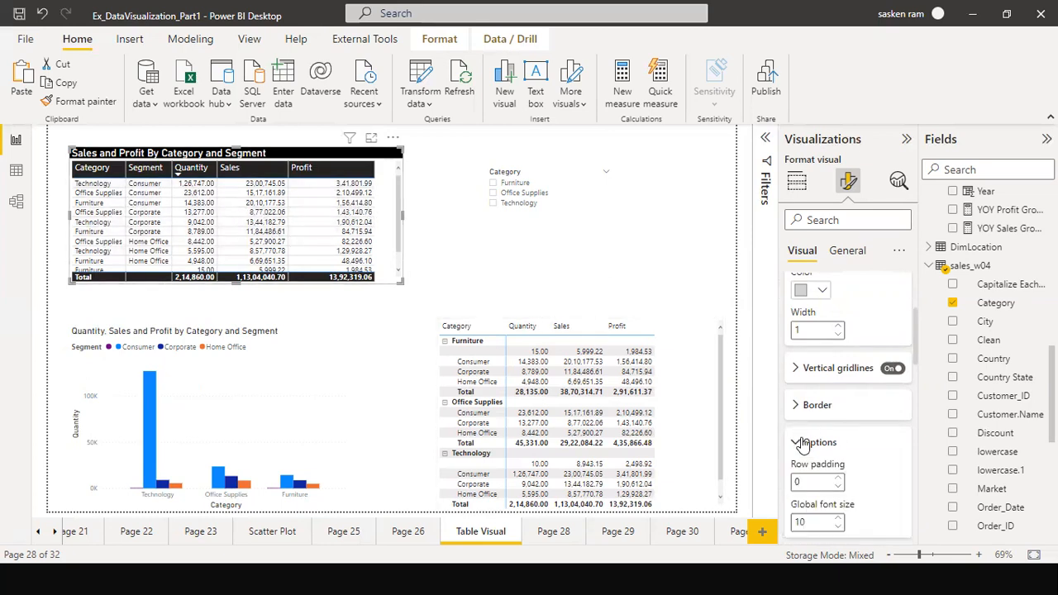
{"action": "scroll", "coordinate": [814, 436], "scroll_direction": "down", "scroll_amount": 2}
{"action": "scroll", "coordinate": [818, 429], "scroll_direction": "down", "scroll_amount": 2}
{"action": "scroll", "coordinate": [814, 405], "scroll_direction": "up", "scroll_amount": 3}
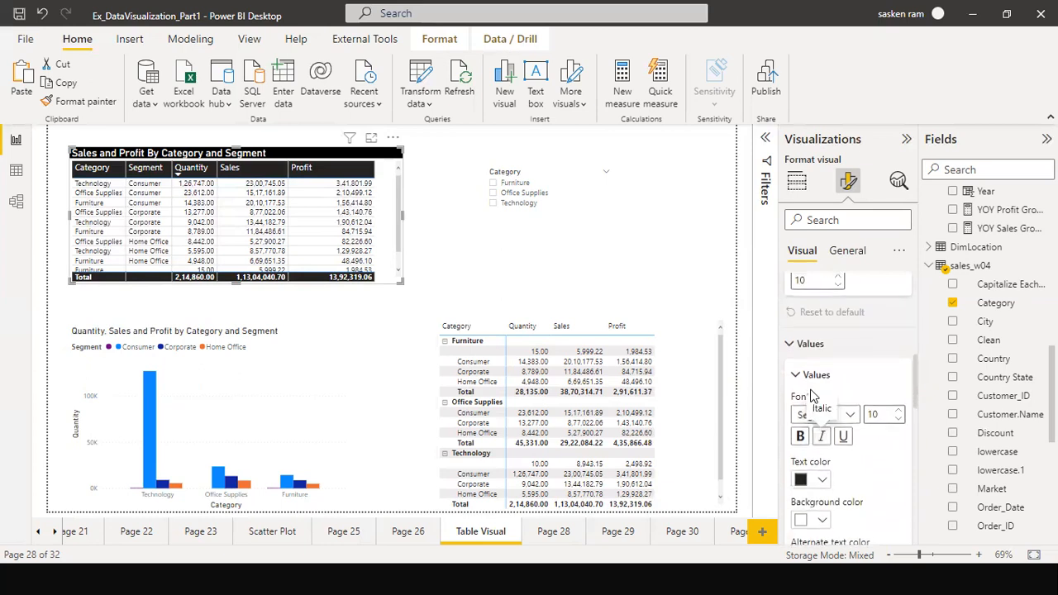
Look over the flat table's text and background color settings for values and column headers, through to the remaining formatting categories
{"action": "scroll", "coordinate": [810, 417], "scroll_direction": "down", "scroll_amount": 3}
{"action": "scroll", "coordinate": [809, 421], "scroll_direction": "down", "scroll_amount": 5}
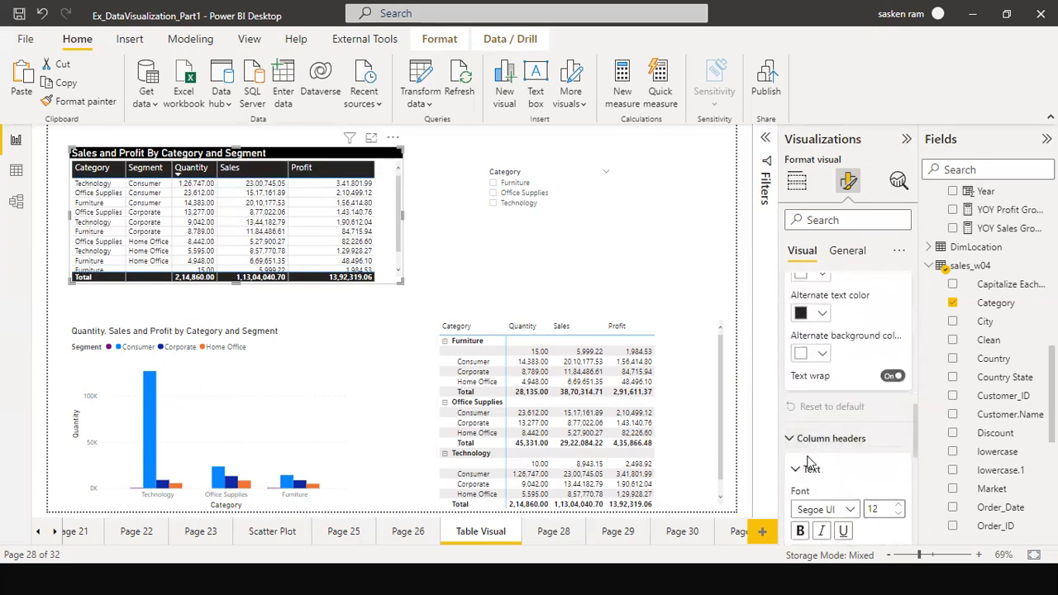
{"action": "scroll", "coordinate": [806, 462], "scroll_direction": "down", "scroll_amount": 3}
{"action": "scroll", "coordinate": [810, 458], "scroll_direction": "up", "scroll_amount": 6}
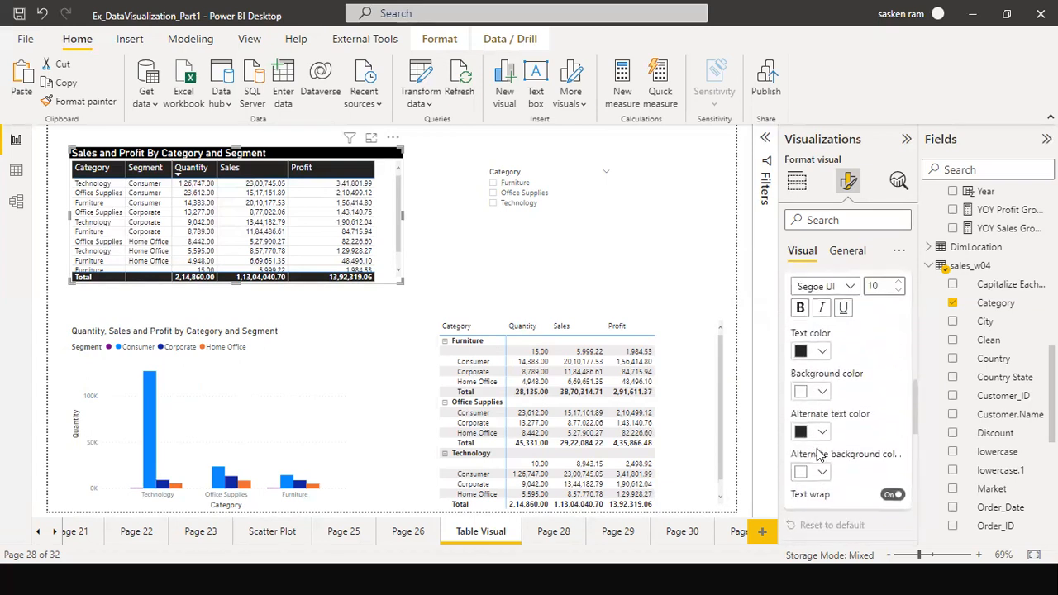
{"action": "scroll", "coordinate": [814, 450], "scroll_direction": "down", "scroll_amount": 4}
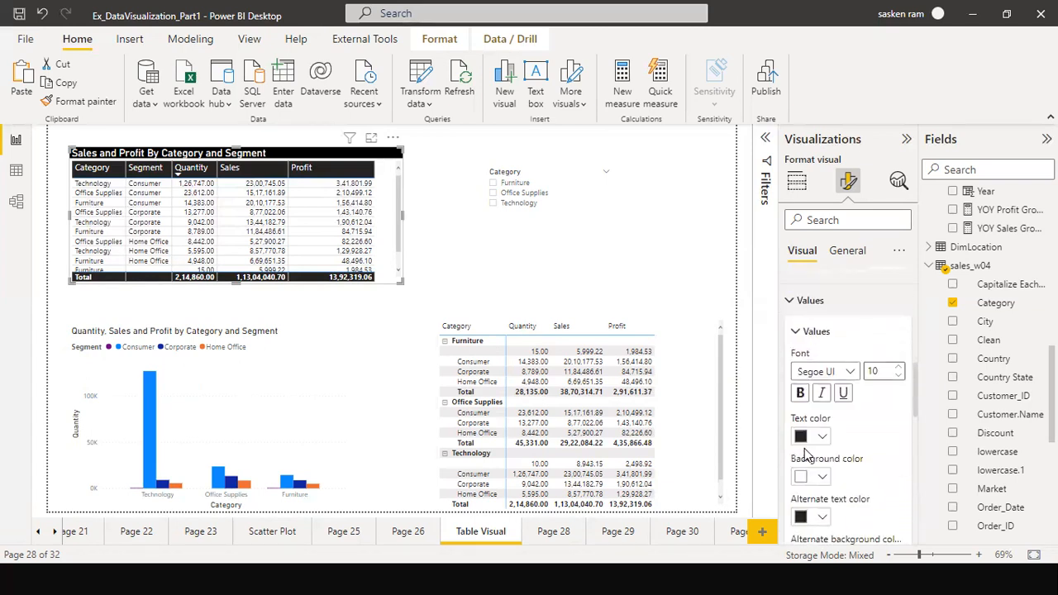
{"action": "scroll", "coordinate": [807, 468], "scroll_direction": "down", "scroll_amount": 5}
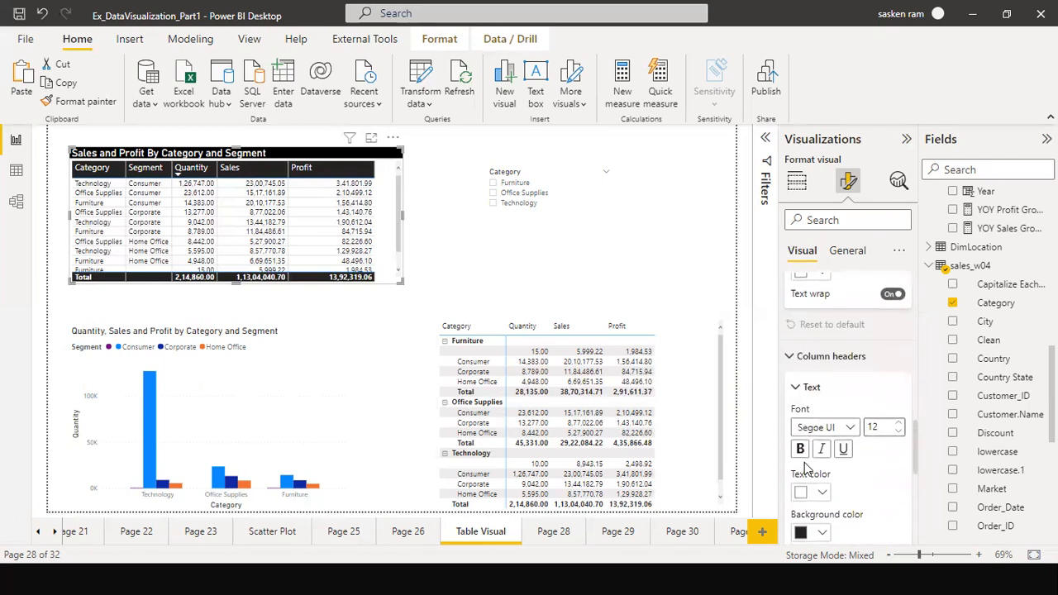
{"action": "scroll", "coordinate": [812, 461], "scroll_direction": "up", "scroll_amount": 1}
{"action": "scroll", "coordinate": [818, 459], "scroll_direction": "down", "scroll_amount": 6}
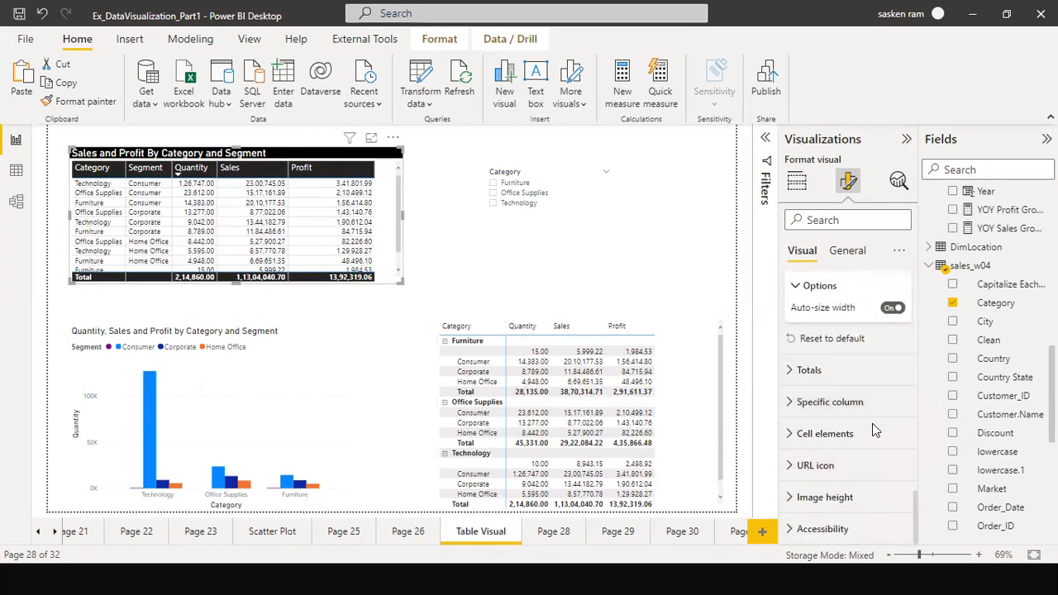
Turn on background color conditional formatting for the Sales column in the flat table's cell elements
{"action": "left_click", "coordinate": [791, 434]}
{"action": "scroll", "coordinate": [805, 447], "scroll_direction": "down", "scroll_amount": 3}
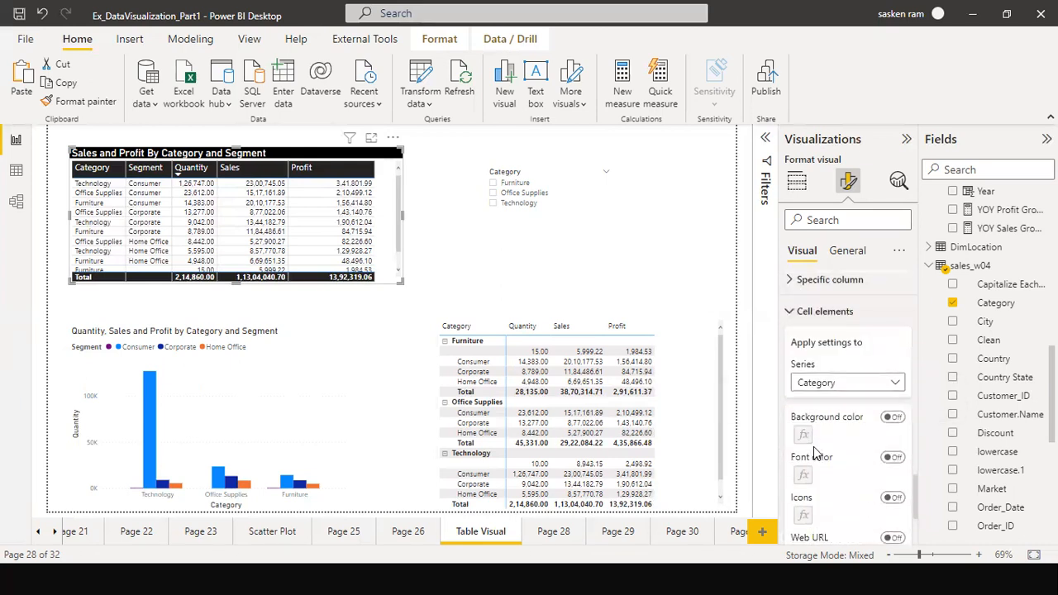
{"action": "scroll", "coordinate": [865, 419], "scroll_direction": "down", "scroll_amount": 1}
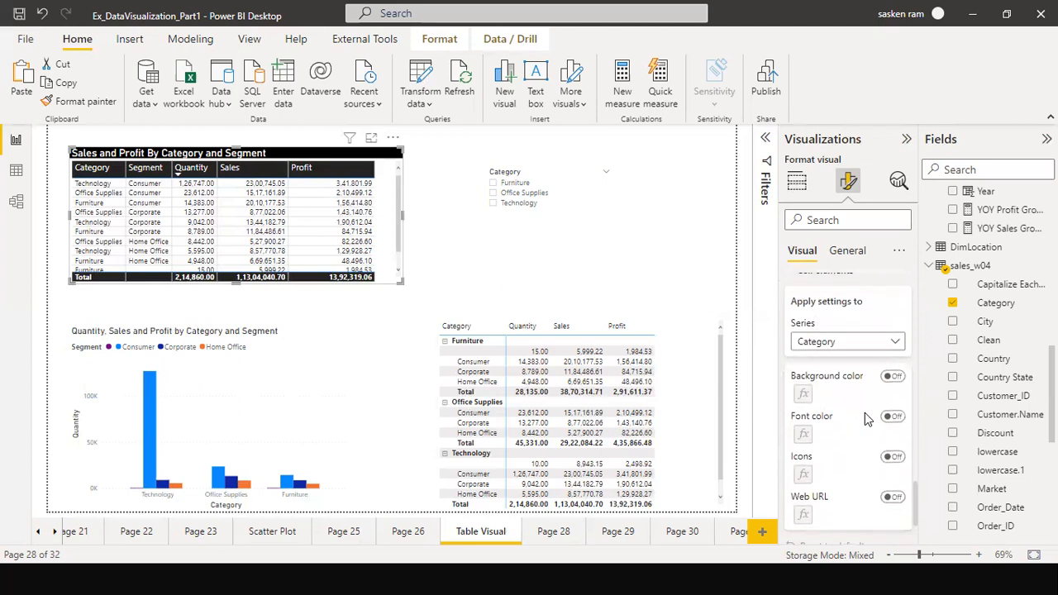
{"action": "scroll", "coordinate": [830, 363], "scroll_direction": "up", "scroll_amount": 2}
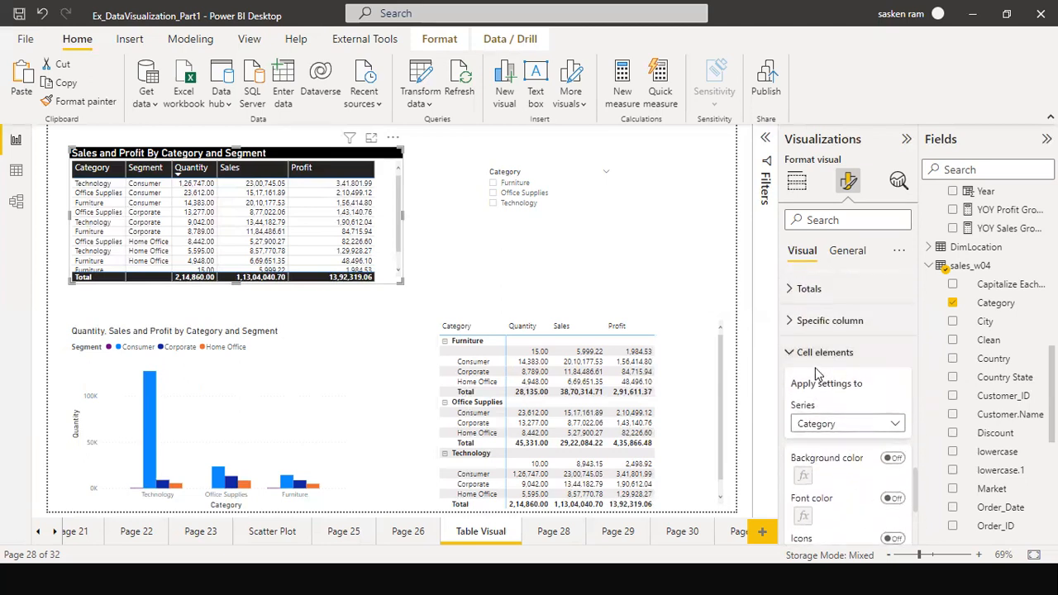
{"action": "left_click", "coordinate": [893, 427]}
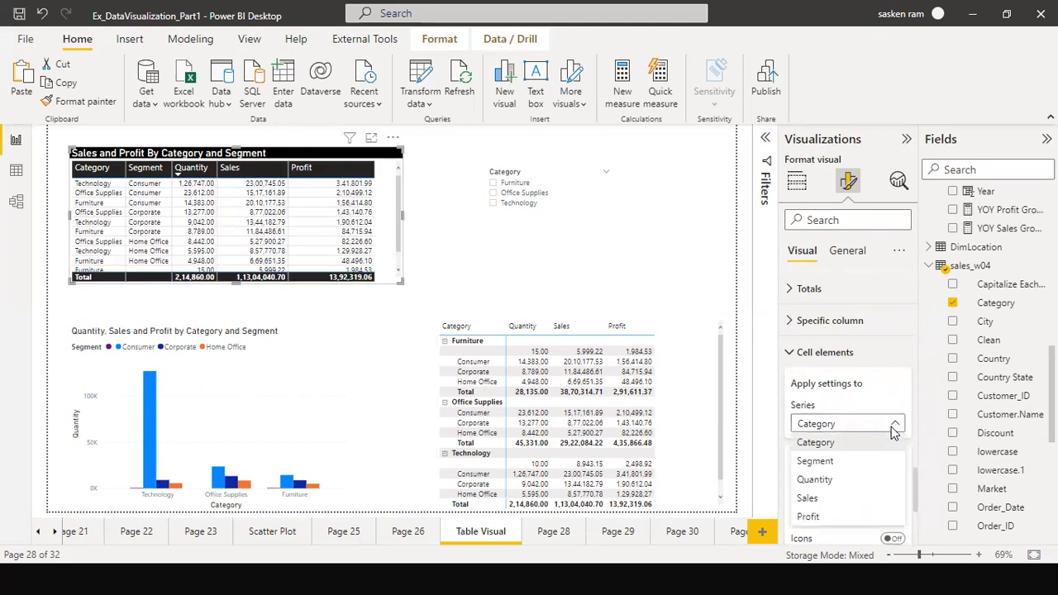
{"action": "left_click", "coordinate": [843, 499]}
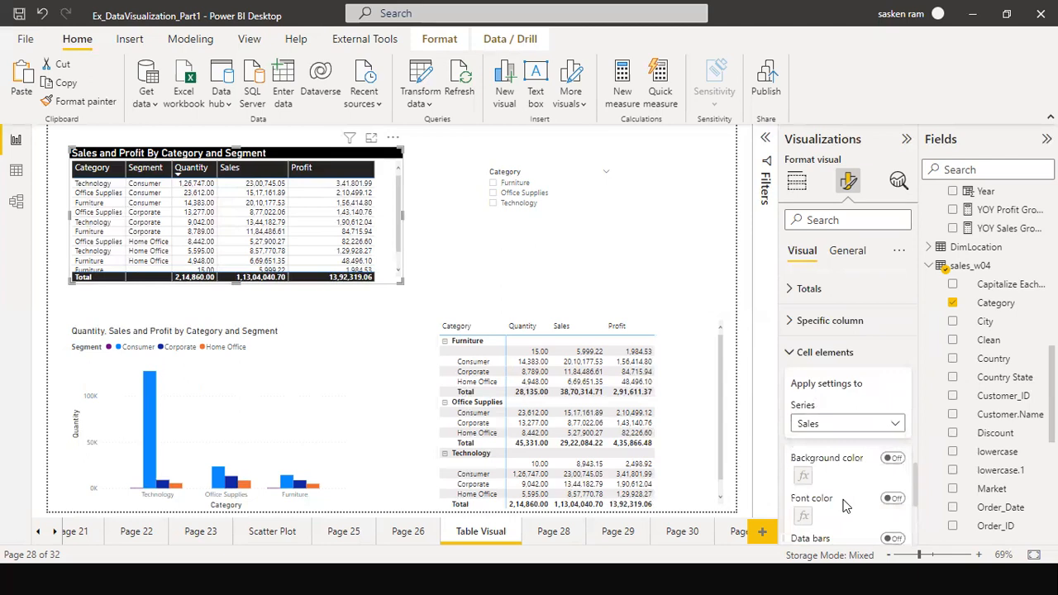
{"action": "scroll", "coordinate": [843, 506], "scroll_direction": "down", "scroll_amount": 3}
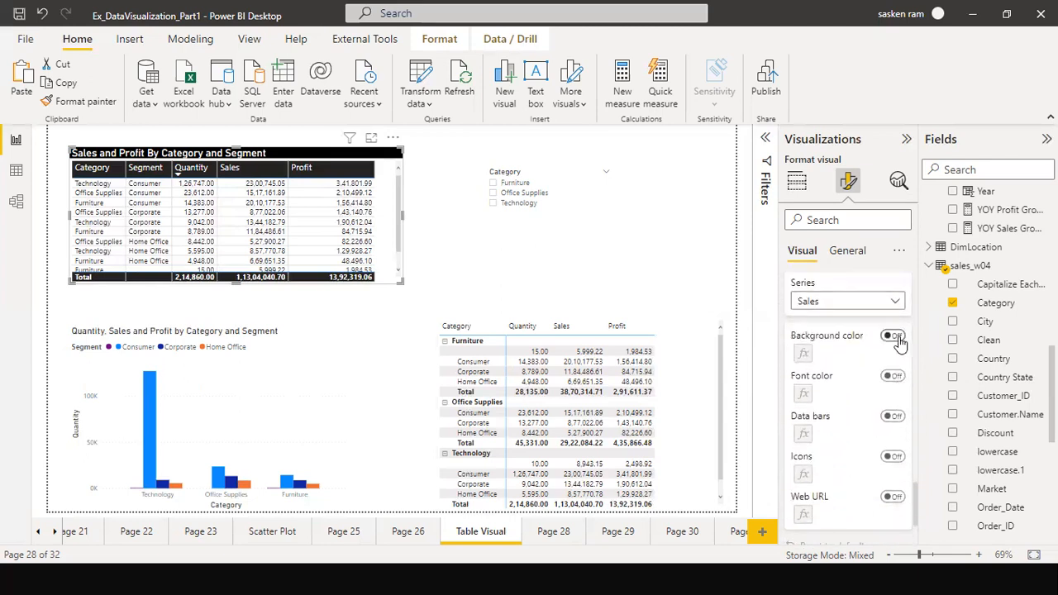
{"action": "left_click", "coordinate": [893, 336]}
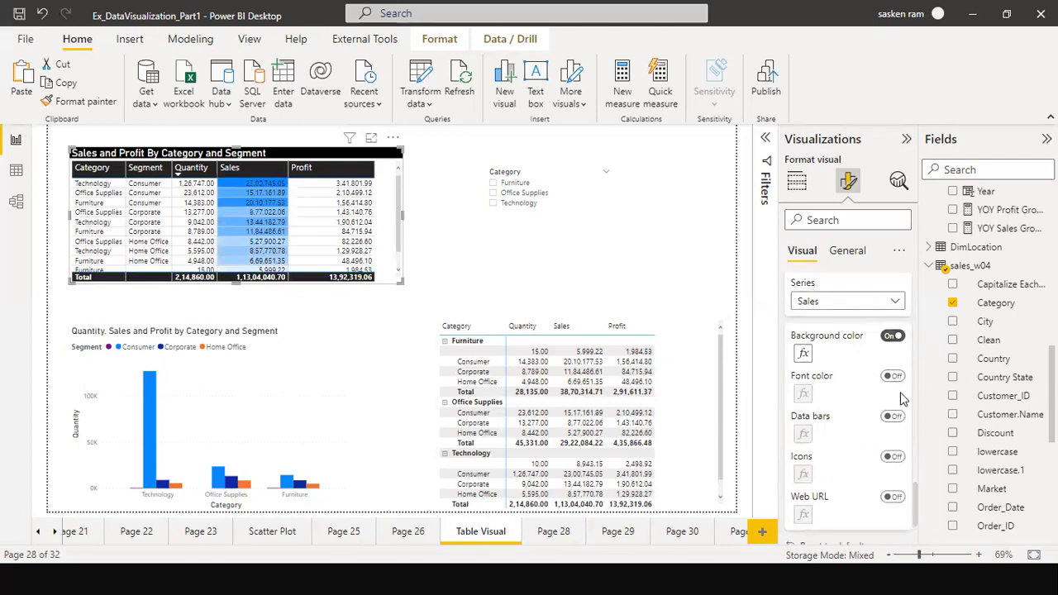
Turn on background color conditional formatting for the Profit column in the flat table's cell elements
{"action": "left_click", "coordinate": [824, 301]}
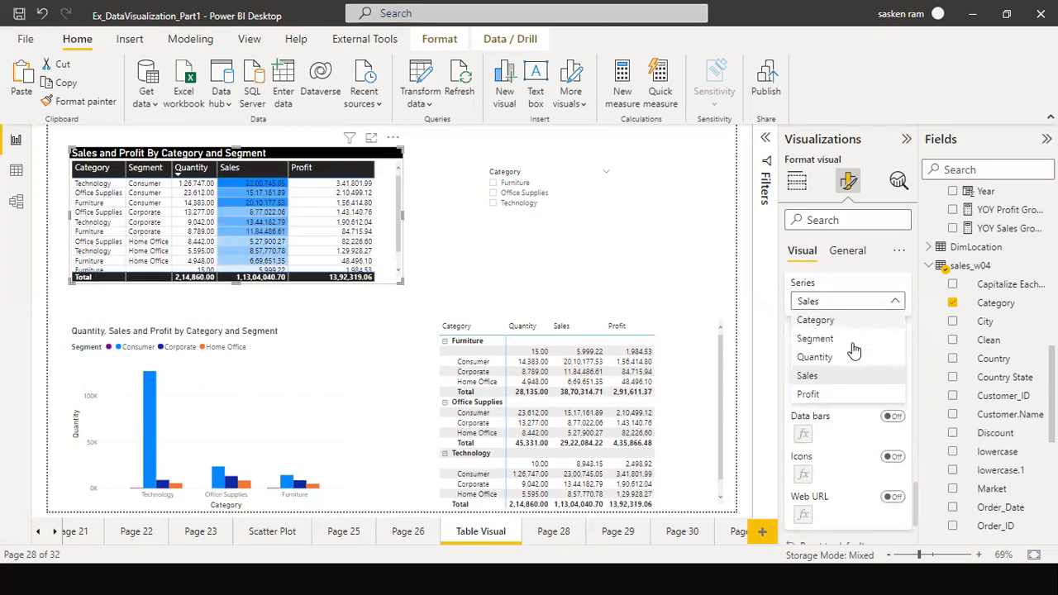
{"action": "left_click", "coordinate": [826, 394]}
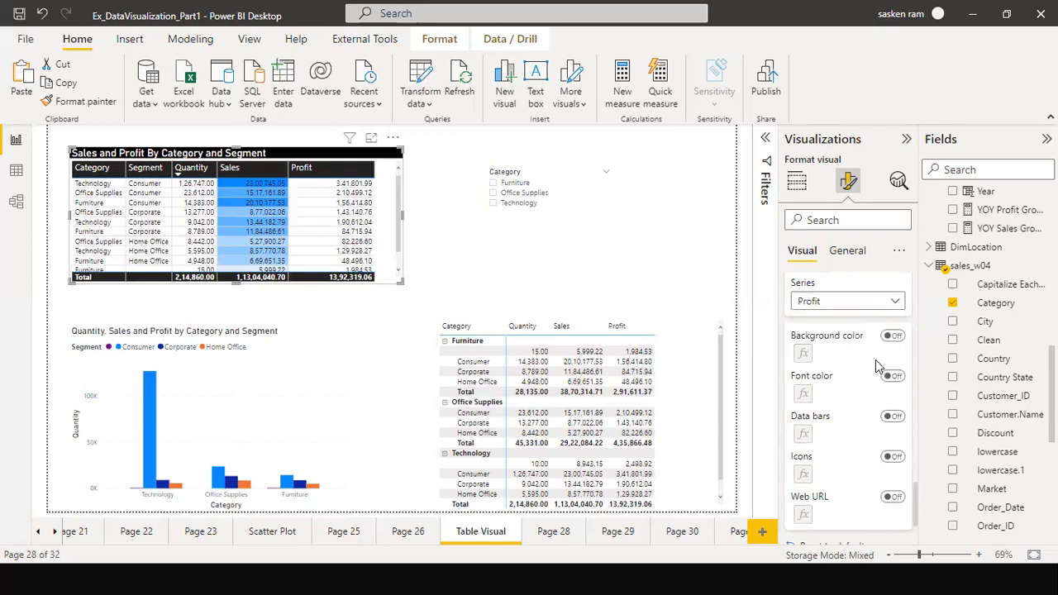
{"action": "left_click", "coordinate": [894, 337]}
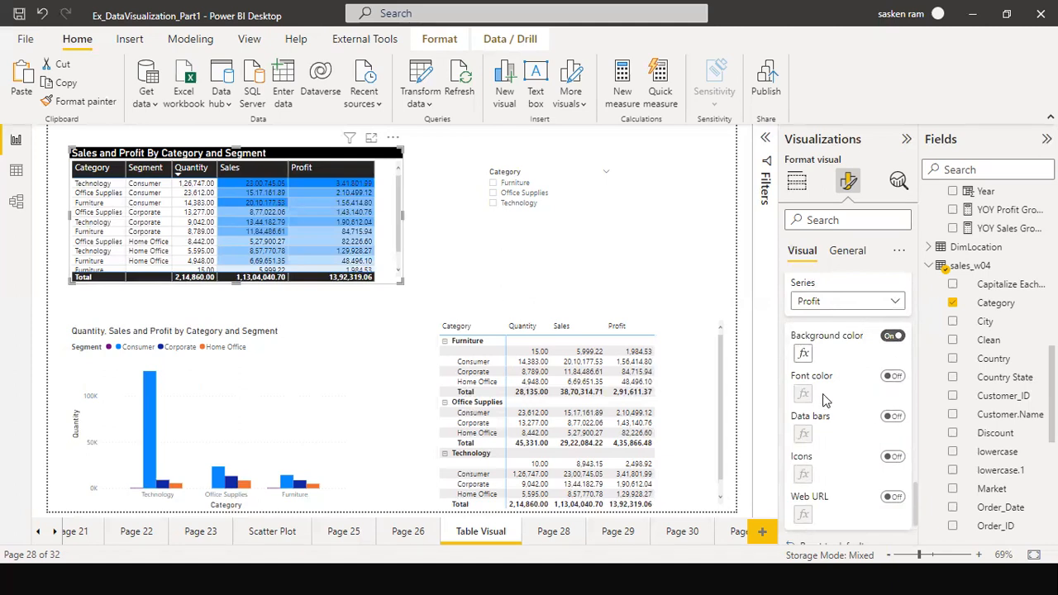
Try conditional font color on the flat table's Profit column and switch it back off
{"action": "left_click", "coordinate": [895, 377]}
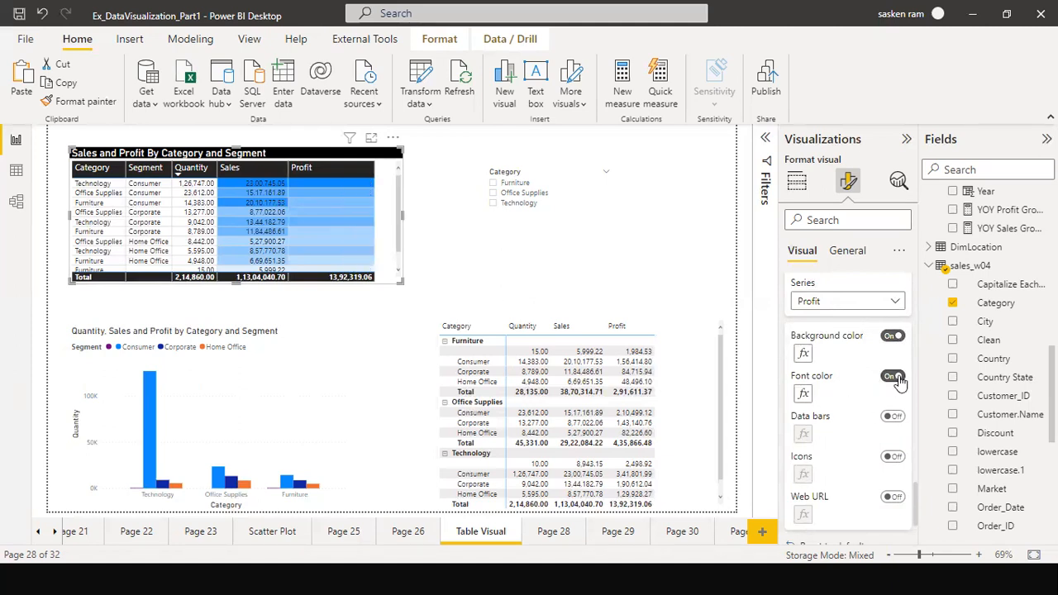
{"action": "left_click", "coordinate": [888, 378]}
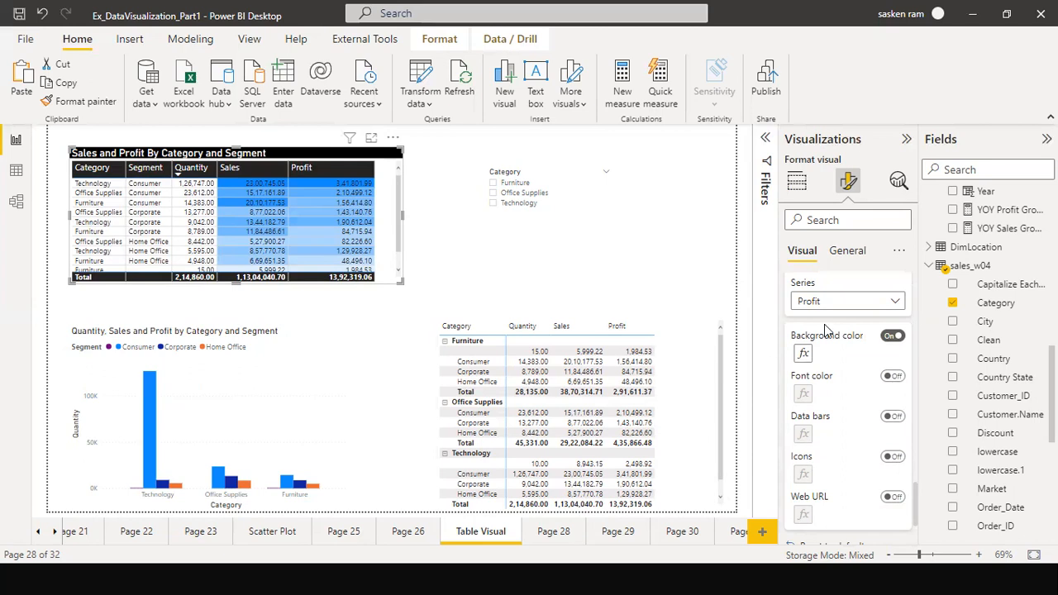
{"action": "scroll", "coordinate": [825, 330], "scroll_direction": "up", "scroll_amount": 2}
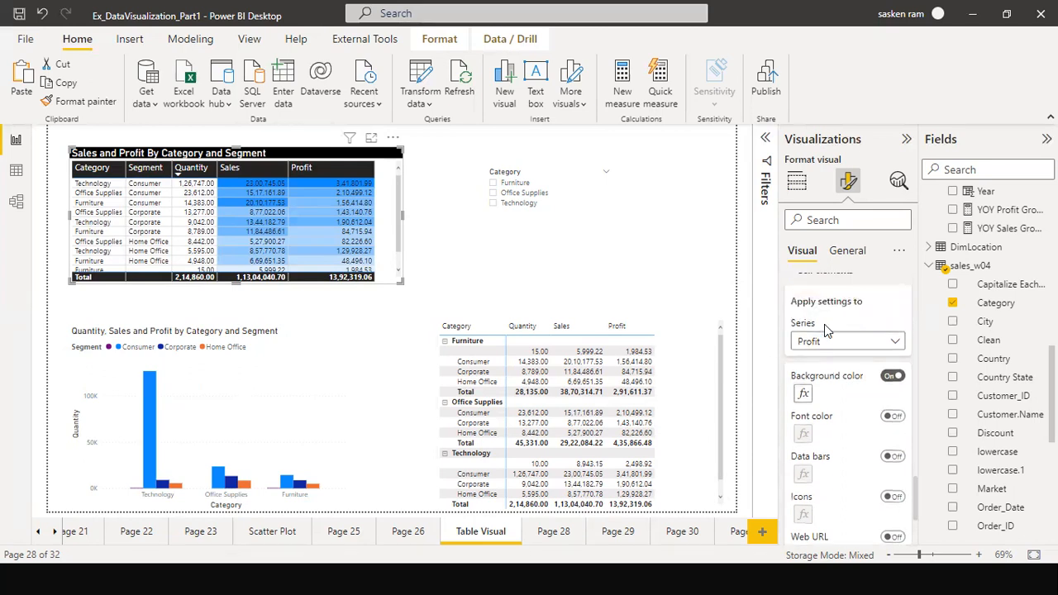
{"action": "scroll", "coordinate": [826, 331], "scroll_direction": "down", "scroll_amount": 1}
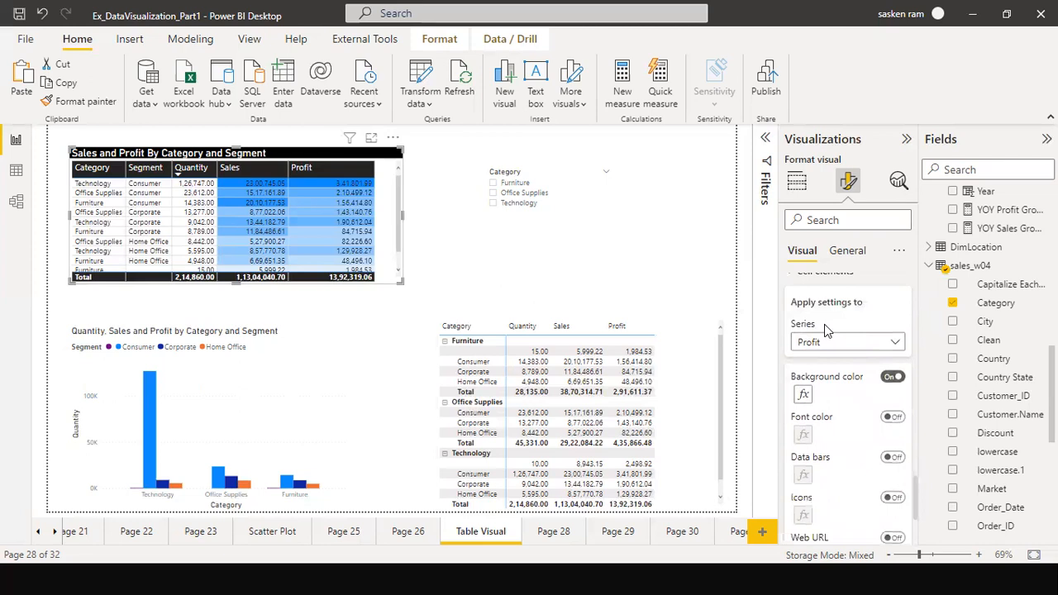
{"action": "scroll", "coordinate": [827, 330], "scroll_direction": "down", "scroll_amount": 1}
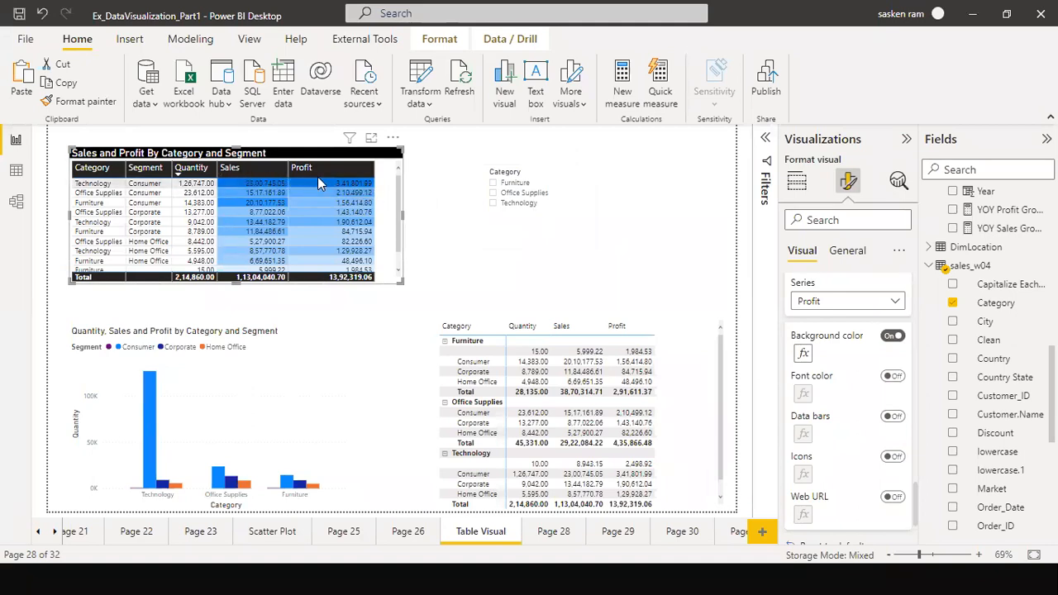
{"action": "mouse_move", "coordinate": [279, 189]}
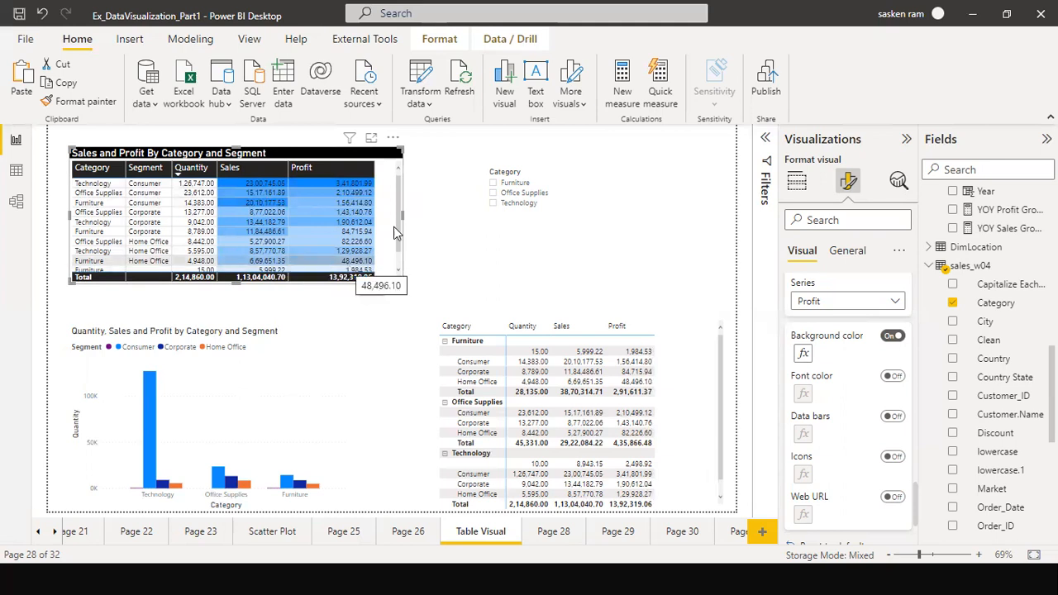
Examine the Profit column's background color gradient settings, including the field it is based on, and close them without changes
{"action": "left_click", "coordinate": [803, 355]}
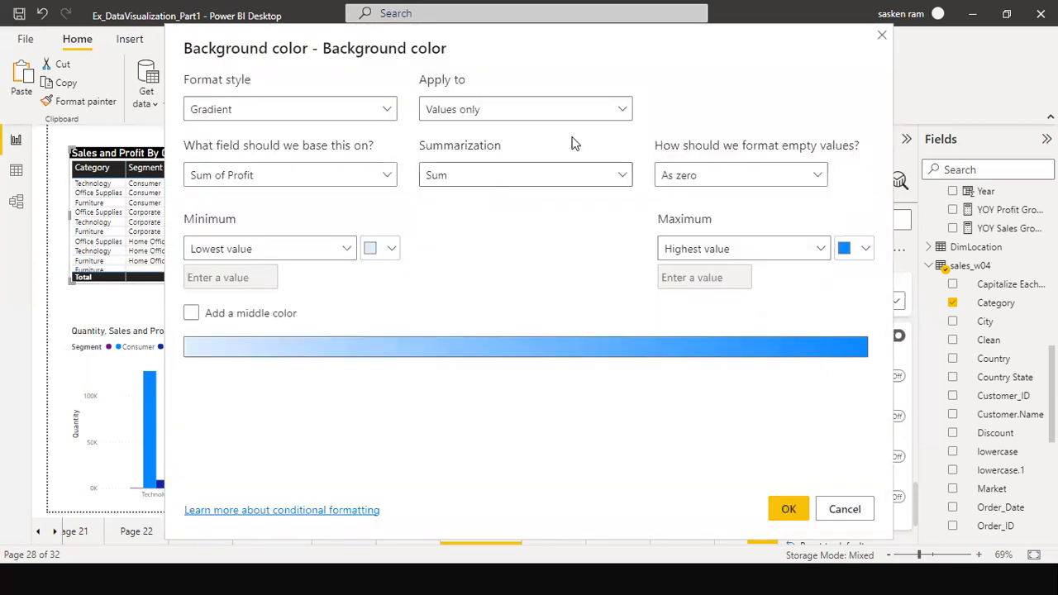
{"action": "left_click_drag", "start_coordinate": [538, 41], "coordinate": [760, 349]}
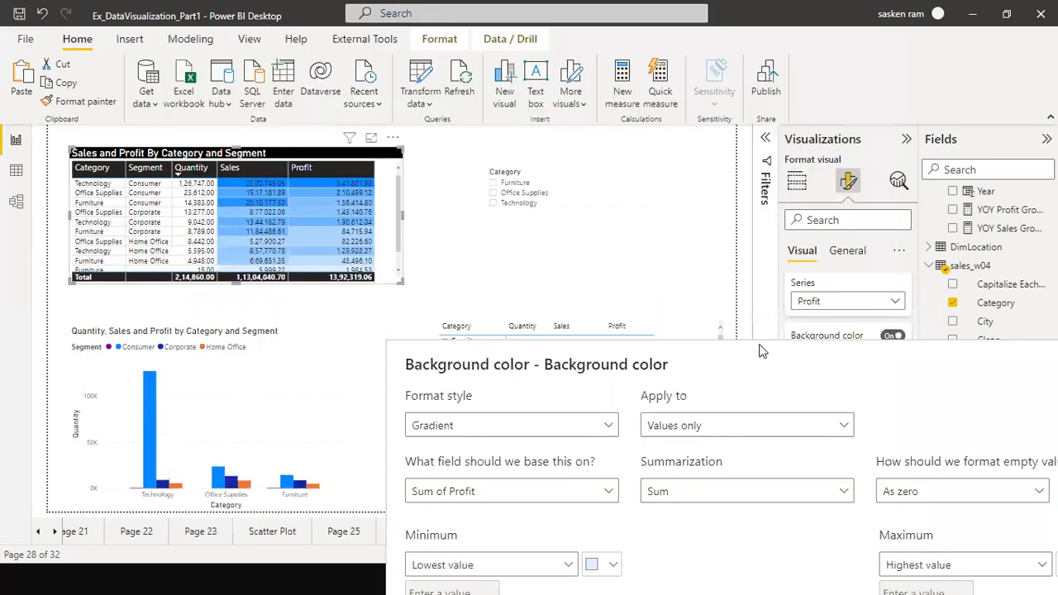
{"action": "left_click_drag", "start_coordinate": [661, 366], "coordinate": [712, 200]}
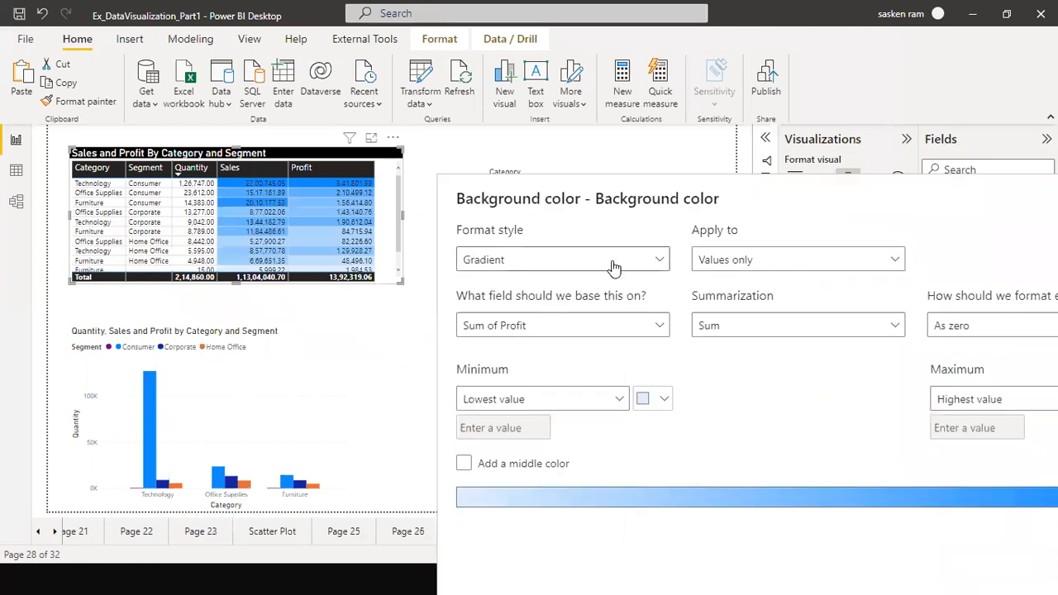
{"action": "left_click_drag", "start_coordinate": [725, 210], "coordinate": [618, 181]}
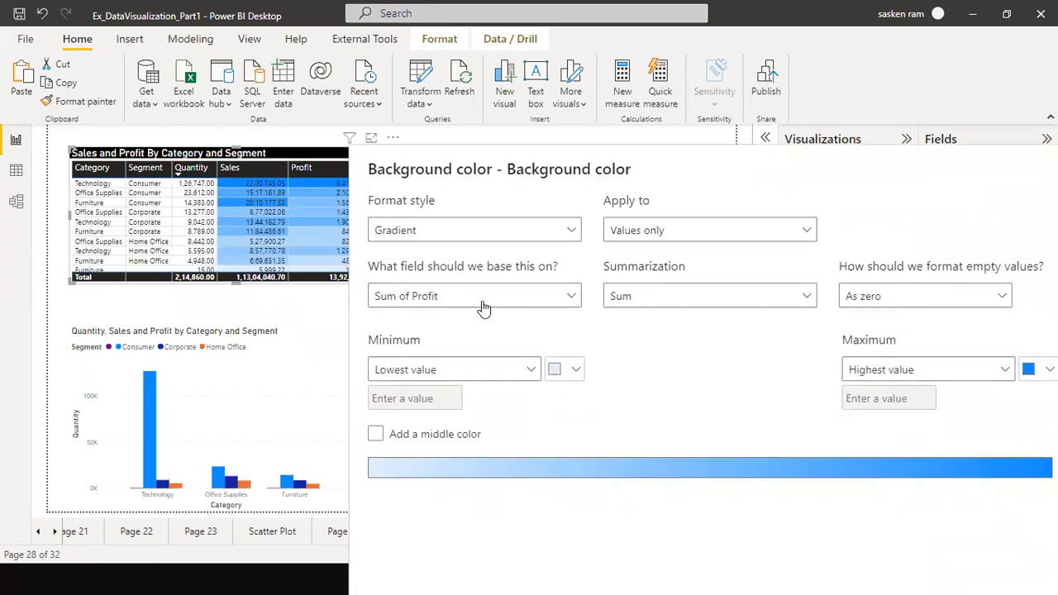
{"action": "left_click", "coordinate": [562, 298]}
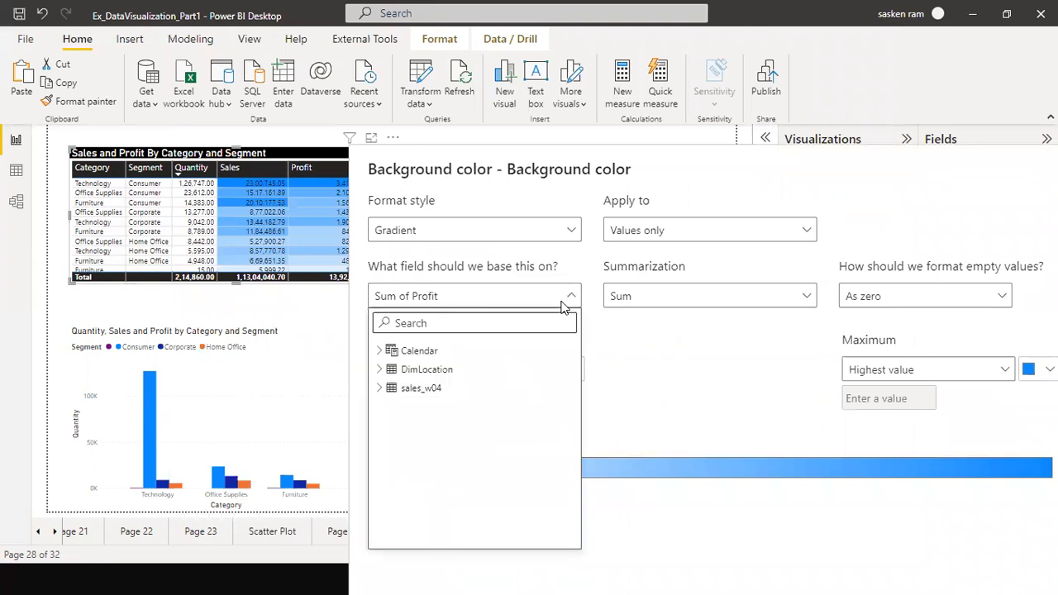
{"action": "left_click", "coordinate": [562, 303]}
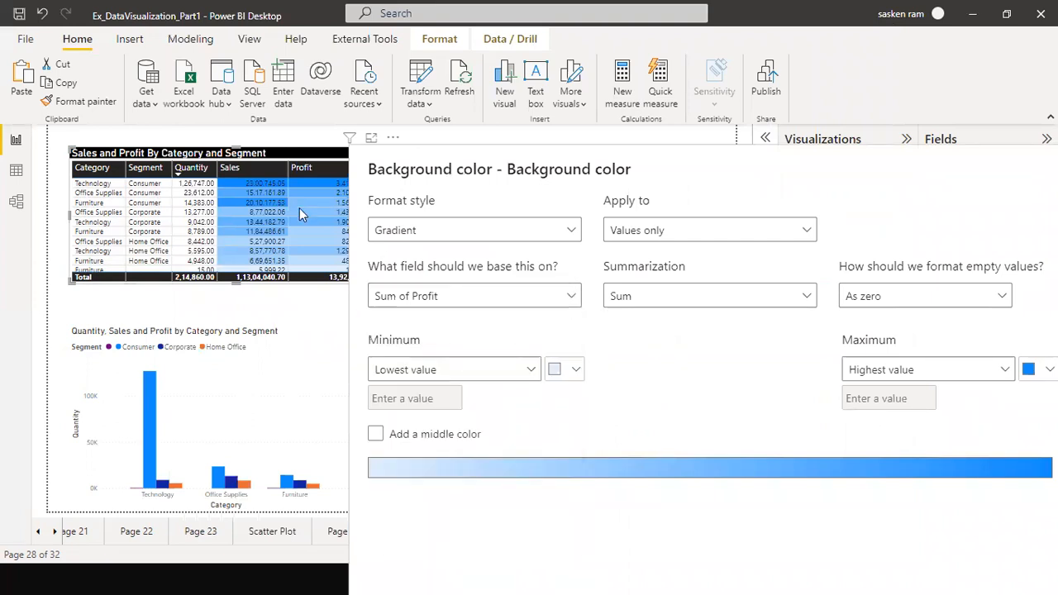
{"action": "left_click_drag", "start_coordinate": [414, 169], "coordinate": [566, 175]}
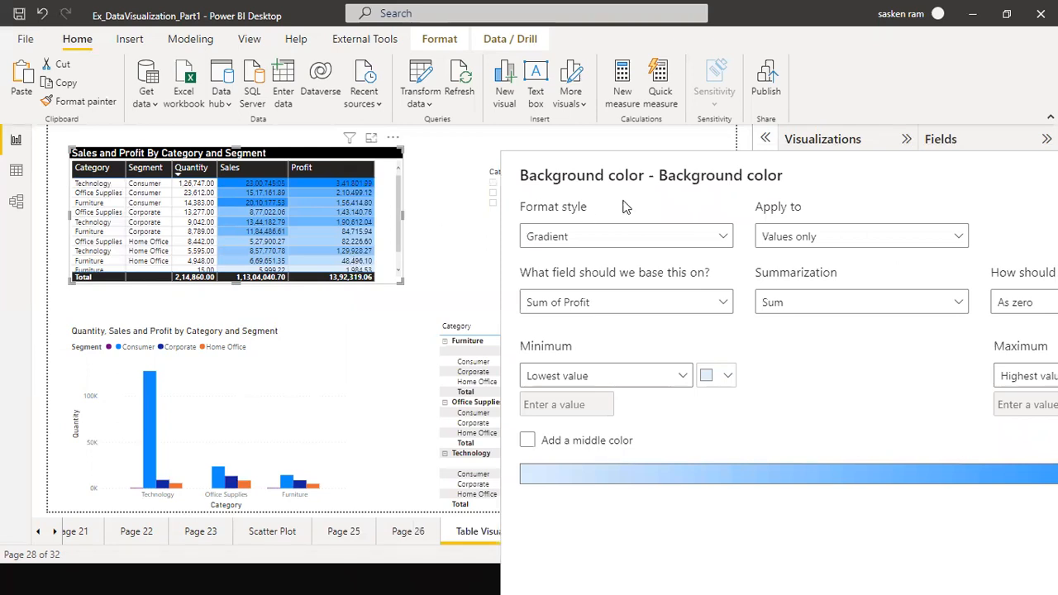
{"action": "left_click_drag", "start_coordinate": [782, 184], "coordinate": [444, 193]}
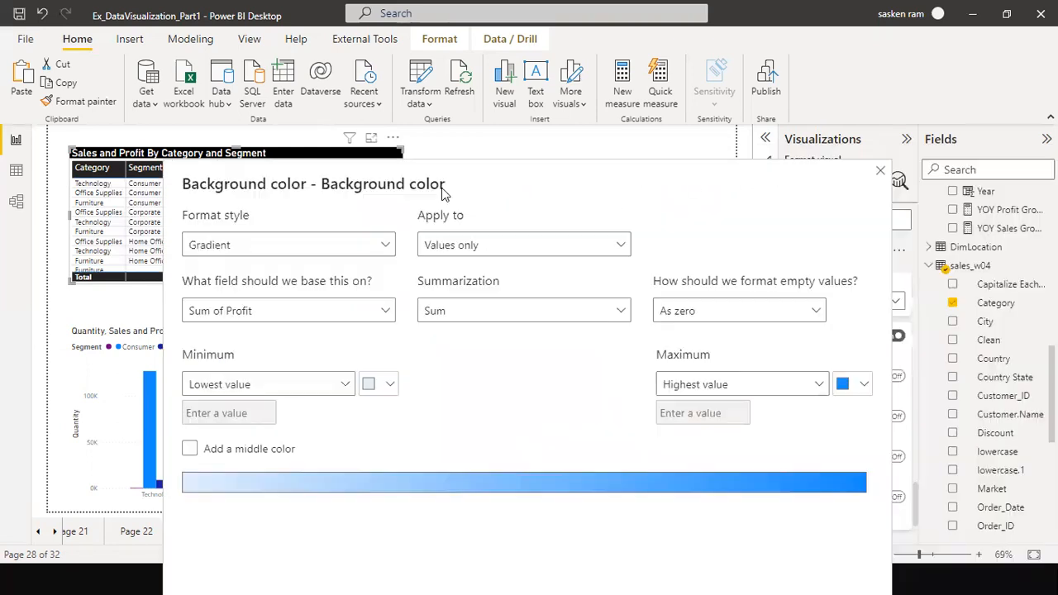
{"action": "left_click", "coordinate": [880, 170]}
Set the format style of the Sales column's background color conditional formatting to Rules
{"action": "left_click", "coordinate": [896, 302]}
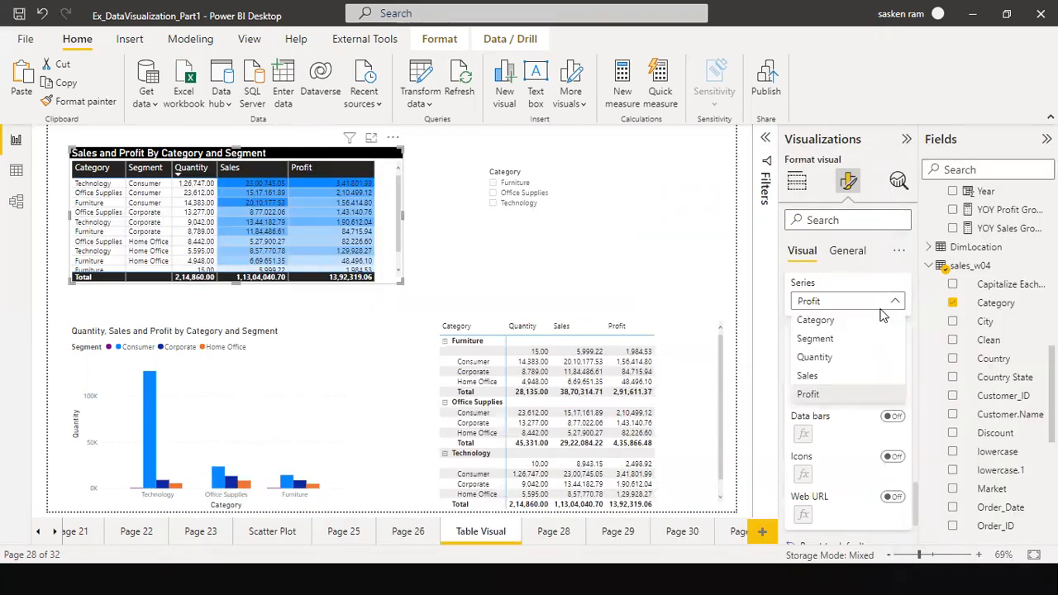
{"action": "left_click", "coordinate": [807, 375]}
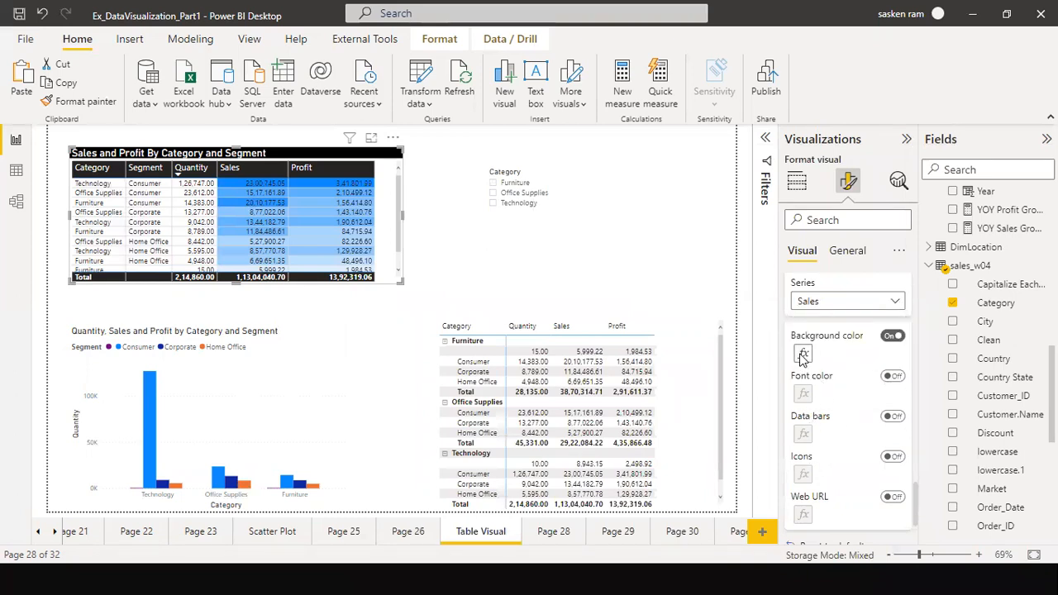
{"action": "left_click", "coordinate": [802, 354]}
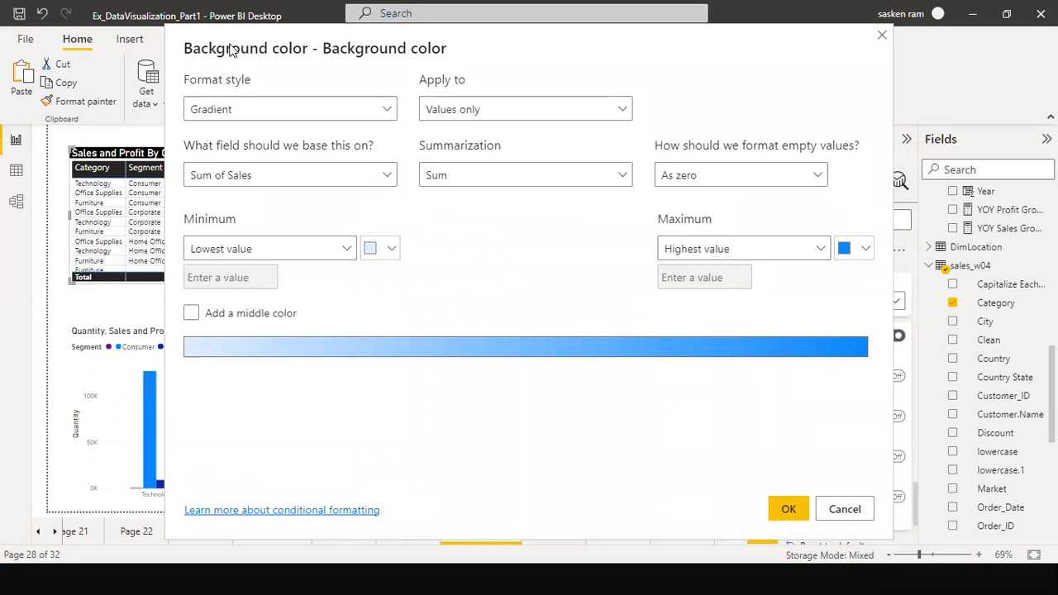
{"action": "left_click_drag", "start_coordinate": [243, 59], "coordinate": [477, 217]}
{"action": "left_click", "coordinate": [622, 268]}
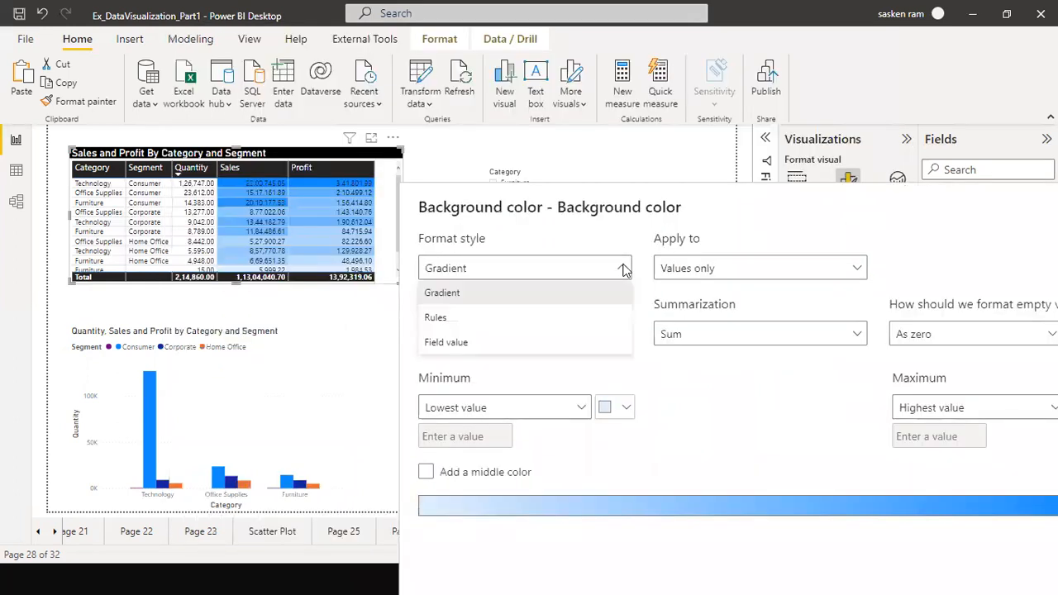
{"action": "left_click", "coordinate": [507, 318]}
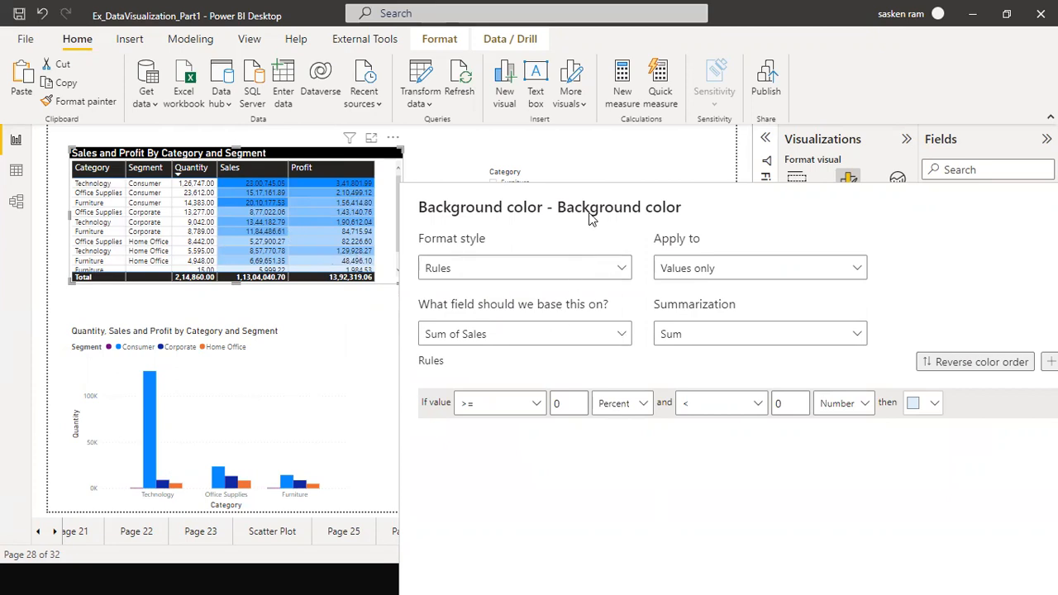
Examine the base field, summarization choices and lower and upper comparison operators available for the Sales background color rule
{"action": "left_click_drag", "start_coordinate": [590, 216], "coordinate": [576, 159]}
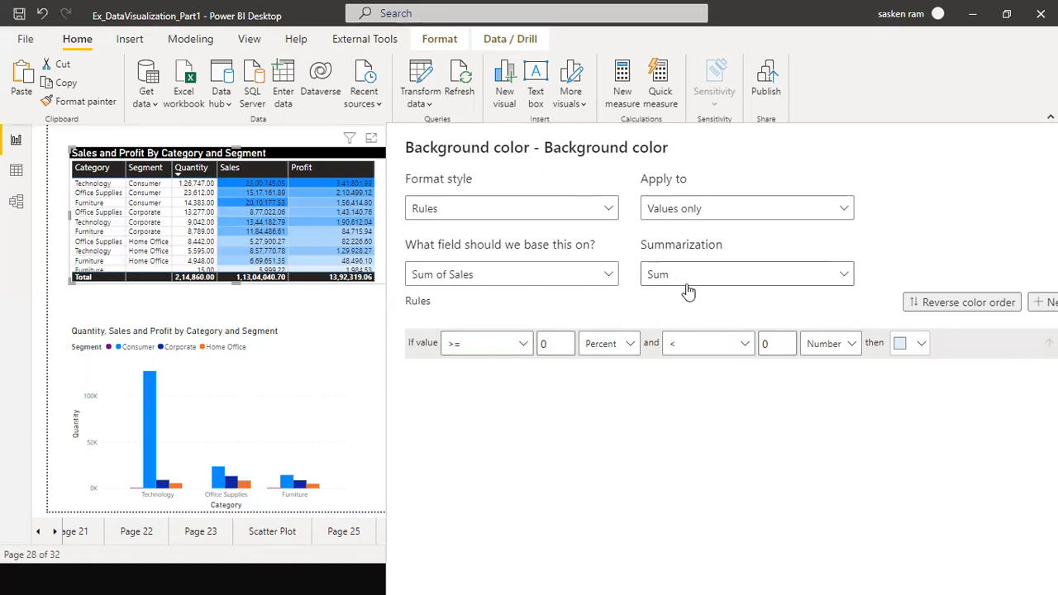
{"action": "left_click", "coordinate": [612, 274]}
{"action": "left_click", "coordinate": [611, 274]}
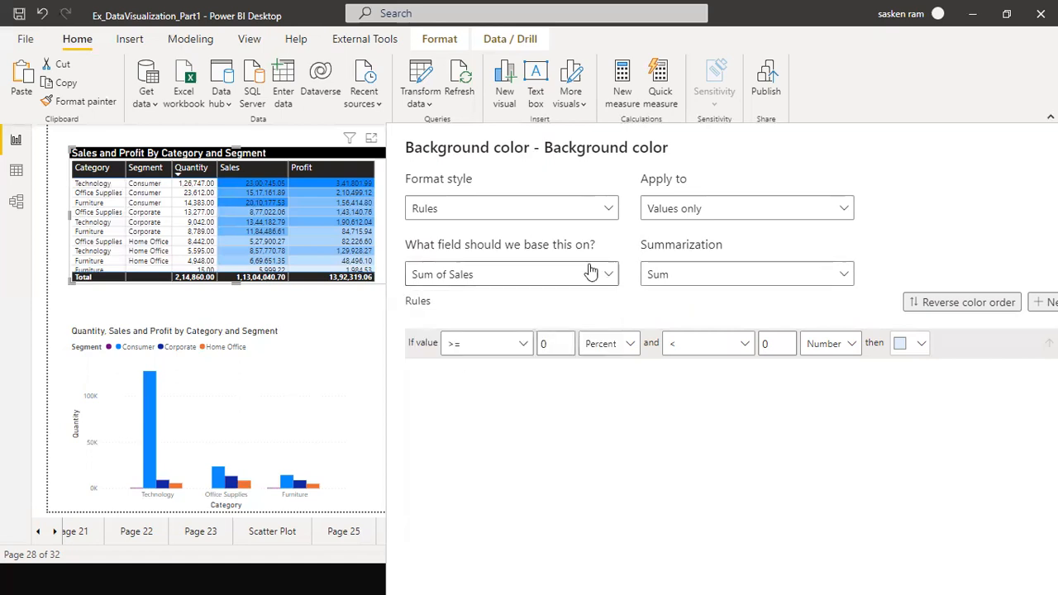
{"action": "left_click", "coordinate": [833, 285]}
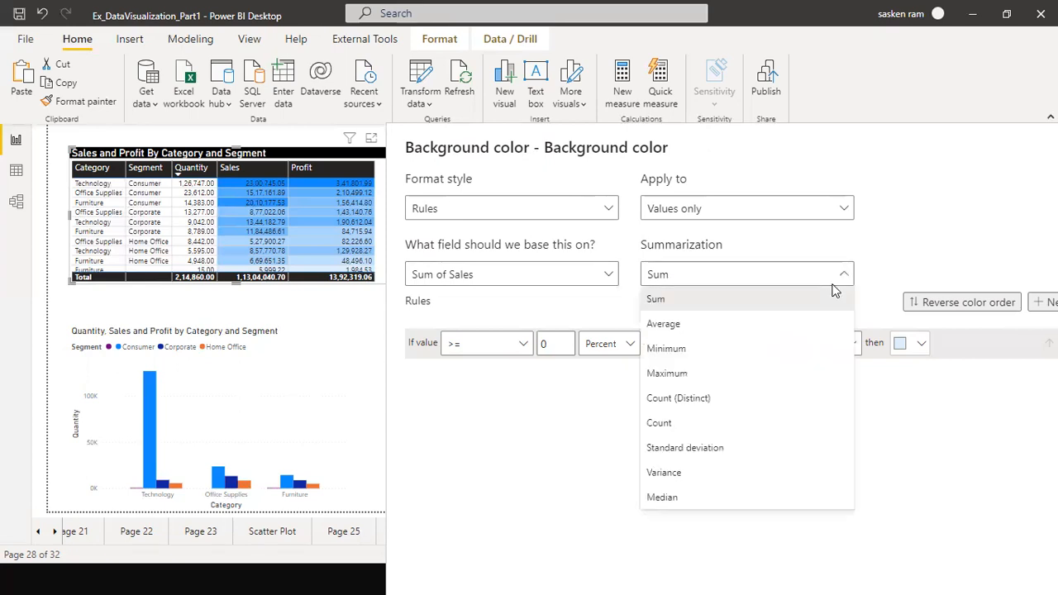
{"action": "left_click", "coordinate": [833, 289]}
{"action": "left_click", "coordinate": [487, 344]}
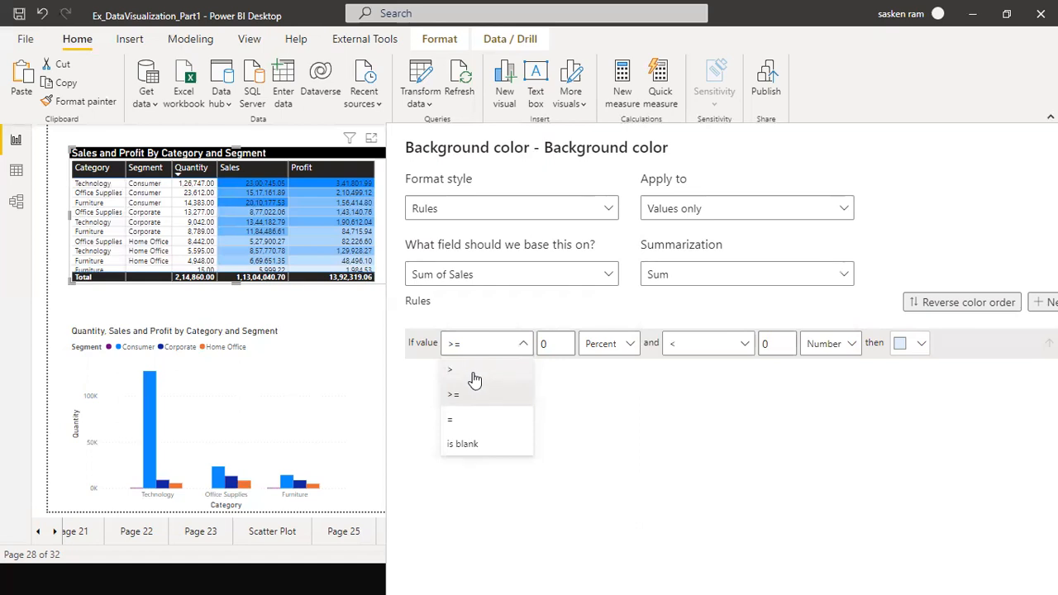
{"action": "left_click", "coordinate": [485, 345]}
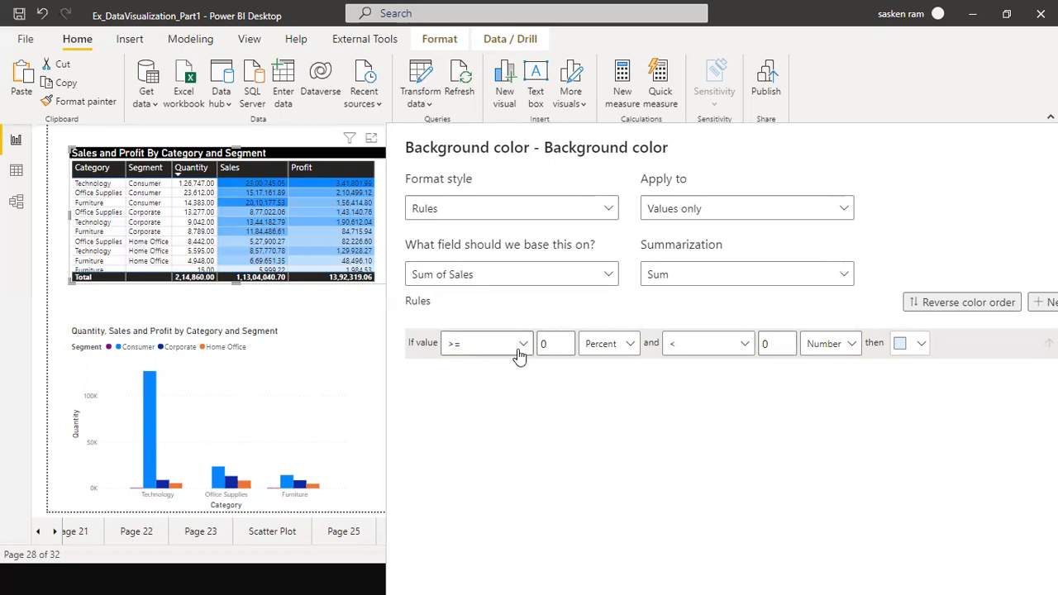
{"action": "left_click", "coordinate": [710, 350]}
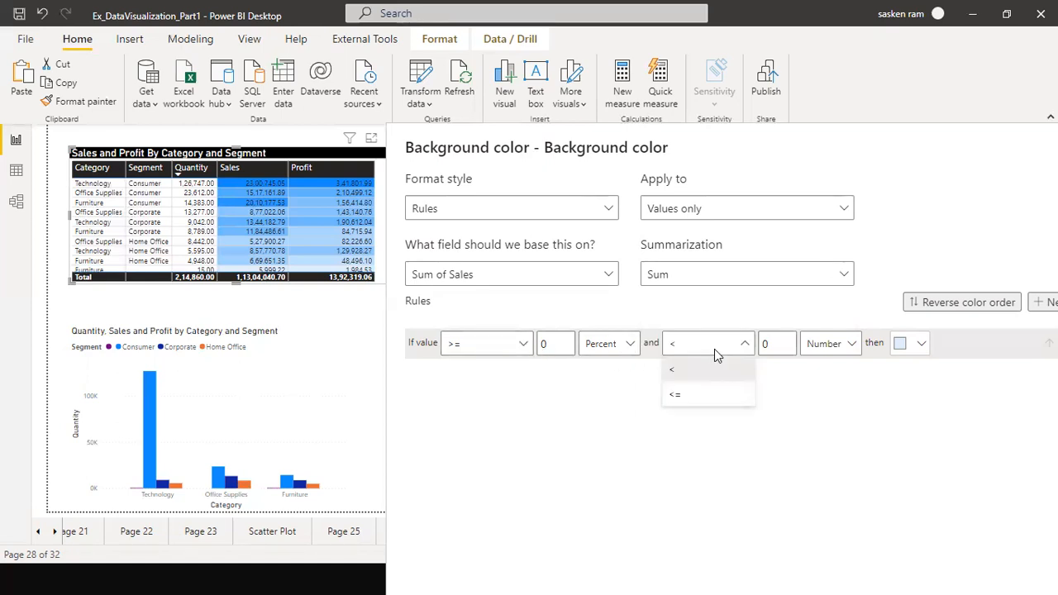
{"action": "left_click", "coordinate": [761, 348]}
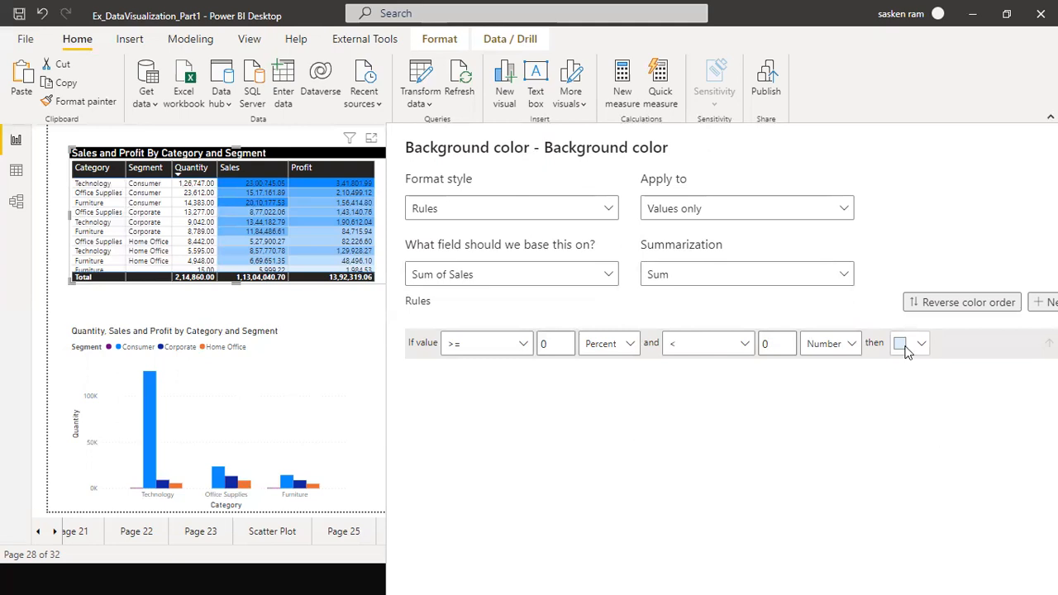
Set the lower limit of the Sales background color rule to Number instead of Percent and check the upper limit's operators
{"action": "left_click", "coordinate": [633, 346]}
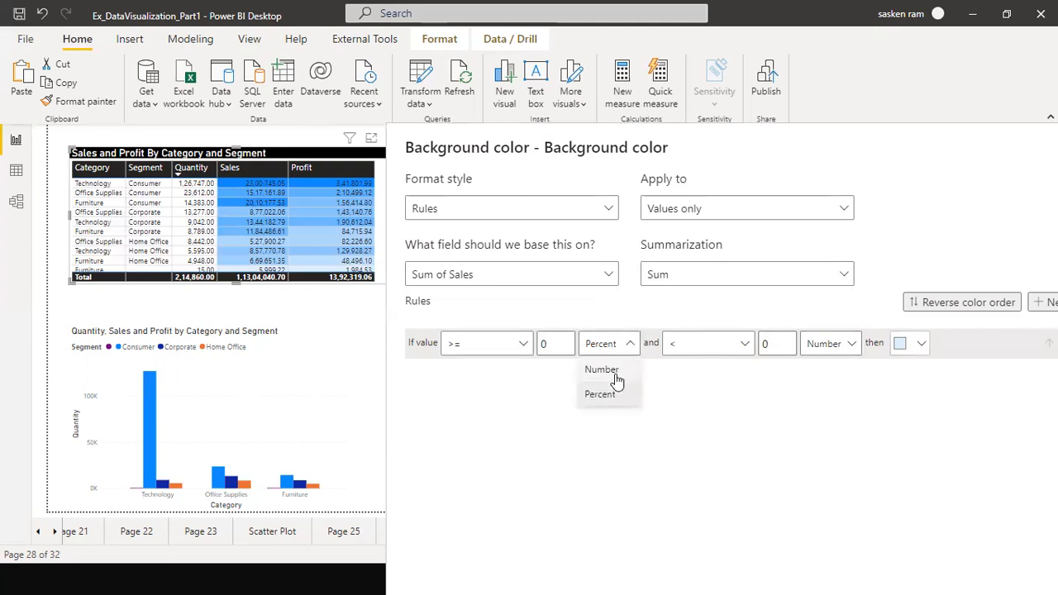
{"action": "left_click", "coordinate": [615, 373]}
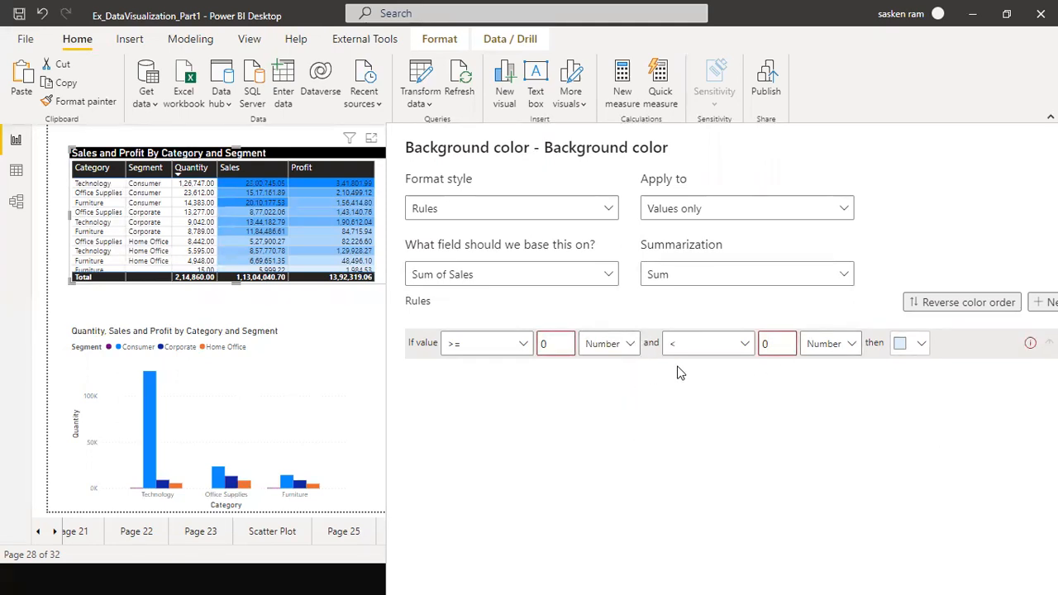
{"action": "left_click", "coordinate": [628, 346]}
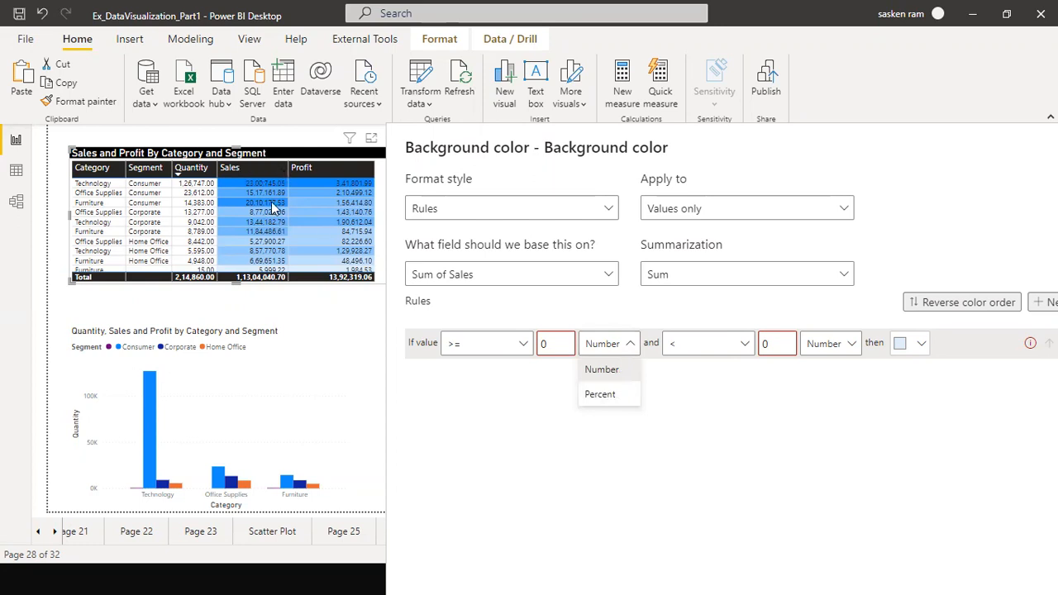
{"action": "left_click", "coordinate": [601, 372]}
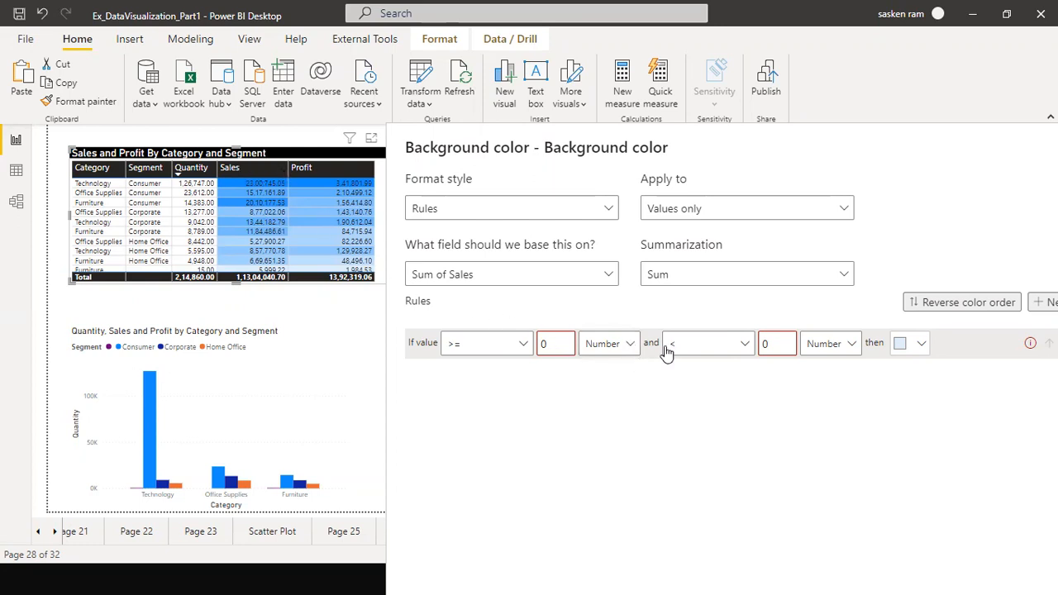
{"action": "left_click", "coordinate": [711, 350]}
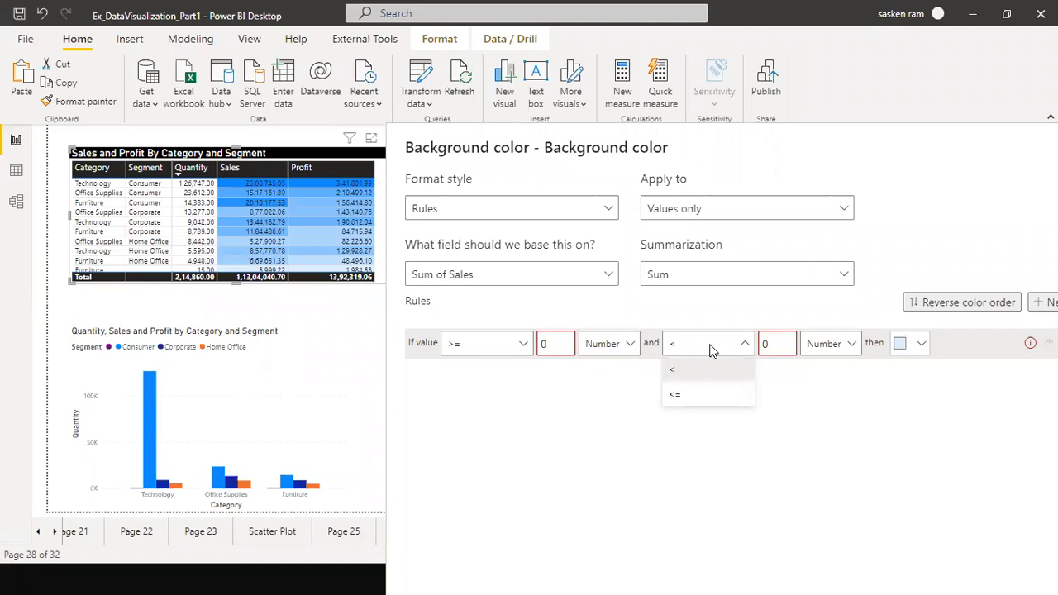
{"action": "left_click", "coordinate": [710, 350]}
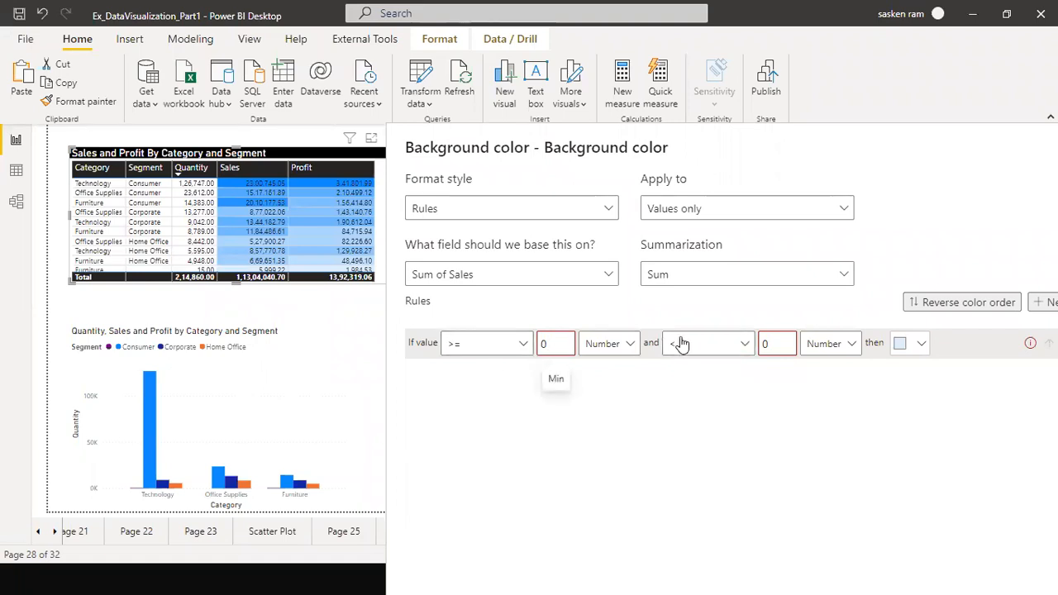
Set the upper limit of the first Sales background color rule to less than 100000
{"action": "left_click", "coordinate": [747, 349]}
{"action": "left_click", "coordinate": [773, 343]}
{"action": "double_click", "coordinate": [765, 343]}
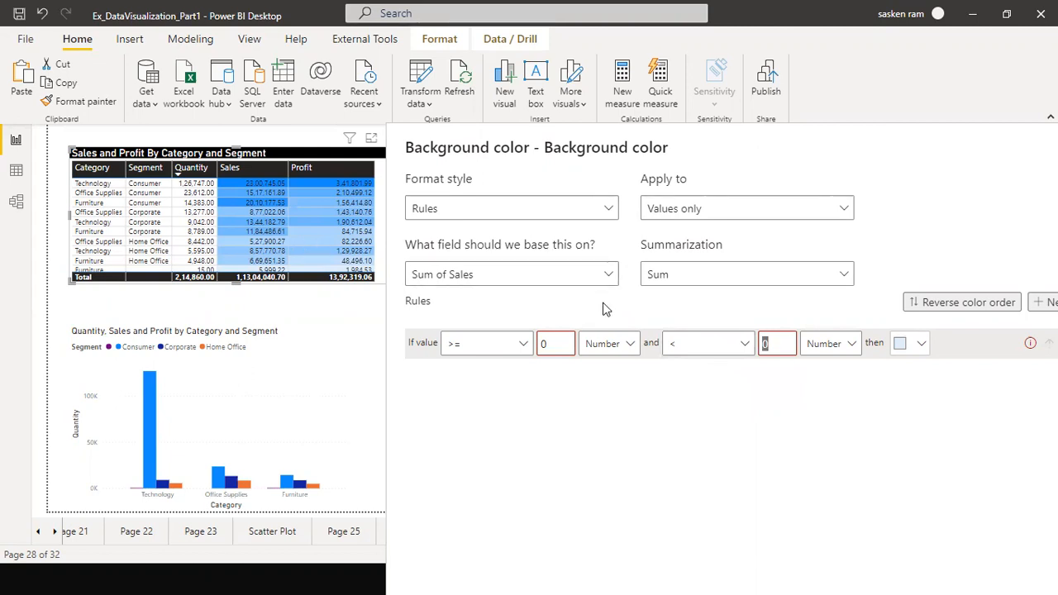
{"action": "type", "text": "100000"}
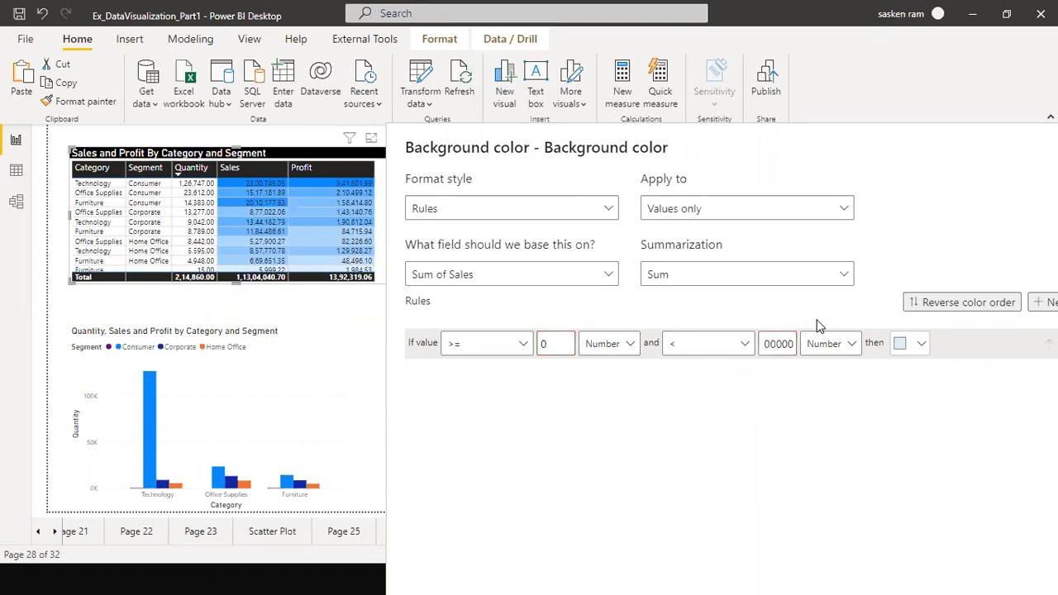
{"action": "key", "text": "Left"}
{"action": "key", "text": "Left"}
{"action": "key", "text": "Left"}
{"action": "key", "text": "Right"}
{"action": "key", "text": "Right"}
{"action": "key", "text": "Right"}
{"action": "key", "text": "Right"}
{"action": "key", "text": "Right"}
{"action": "key", "text": "Left"}
{"action": "key", "text": "Left"}
{"action": "key", "text": "Left"}
{"action": "key", "text": "Left"}
Give the first Sales rule the custom red background color #F31501
{"action": "left_click", "coordinate": [921, 346]}
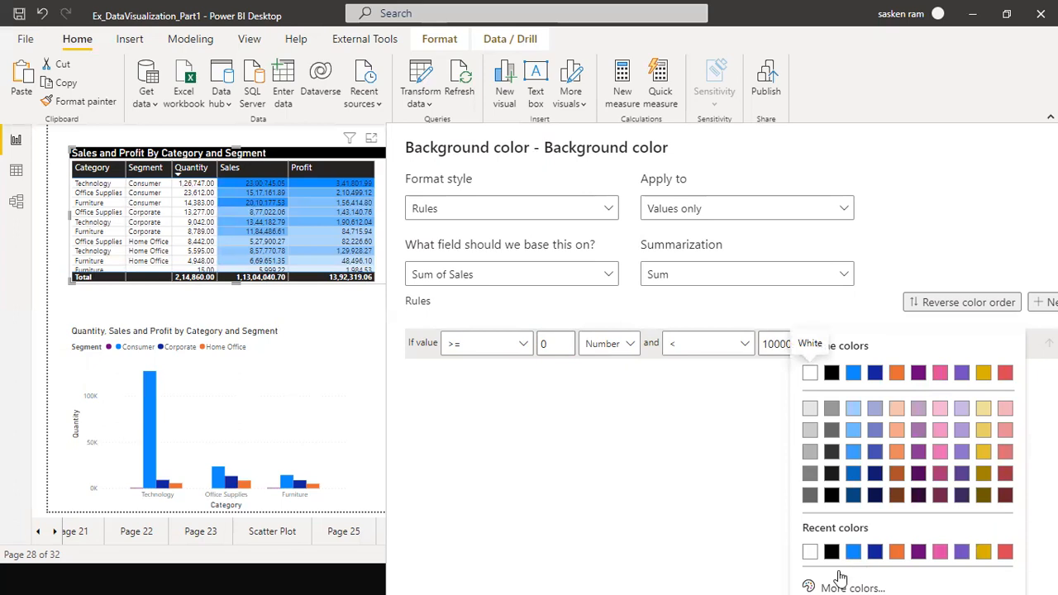
{"action": "left_click_drag", "start_coordinate": [916, 341], "coordinate": [955, 175]}
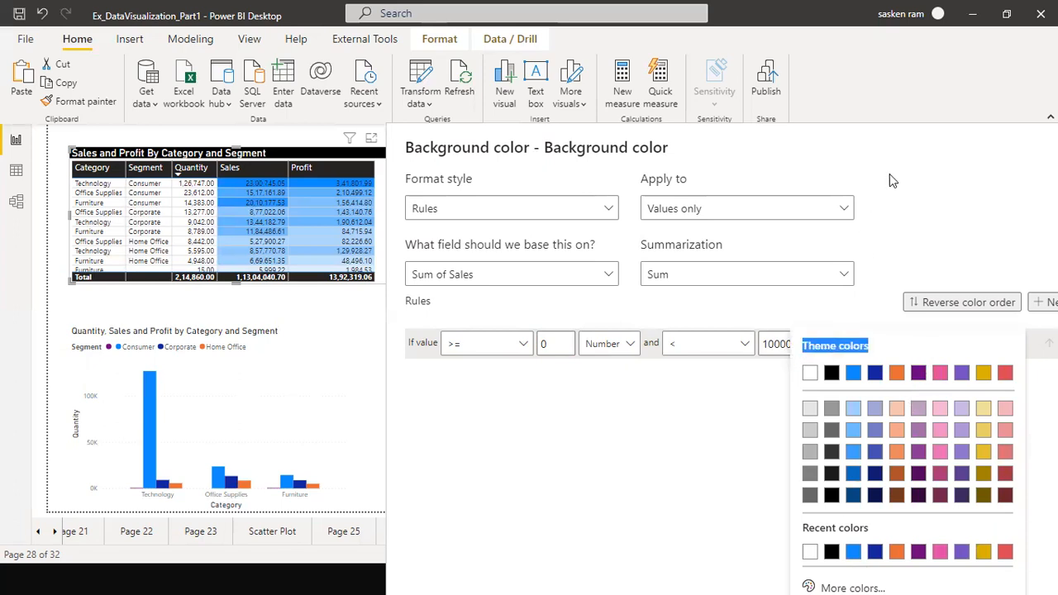
{"action": "left_click", "coordinate": [829, 582]}
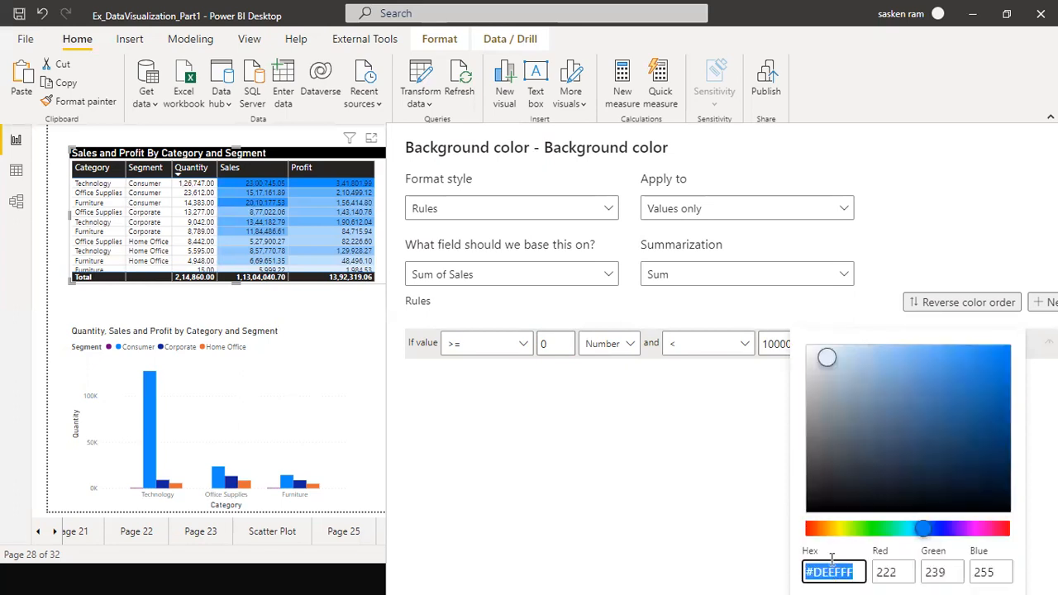
{"action": "left_click", "coordinate": [811, 529]}
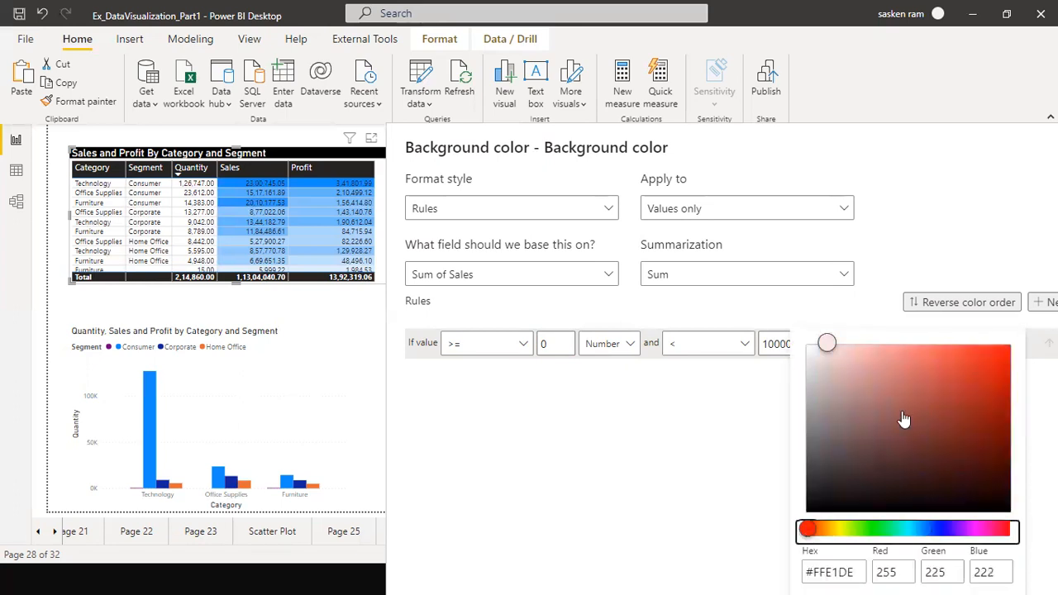
{"action": "left_click", "coordinate": [1004, 352]}
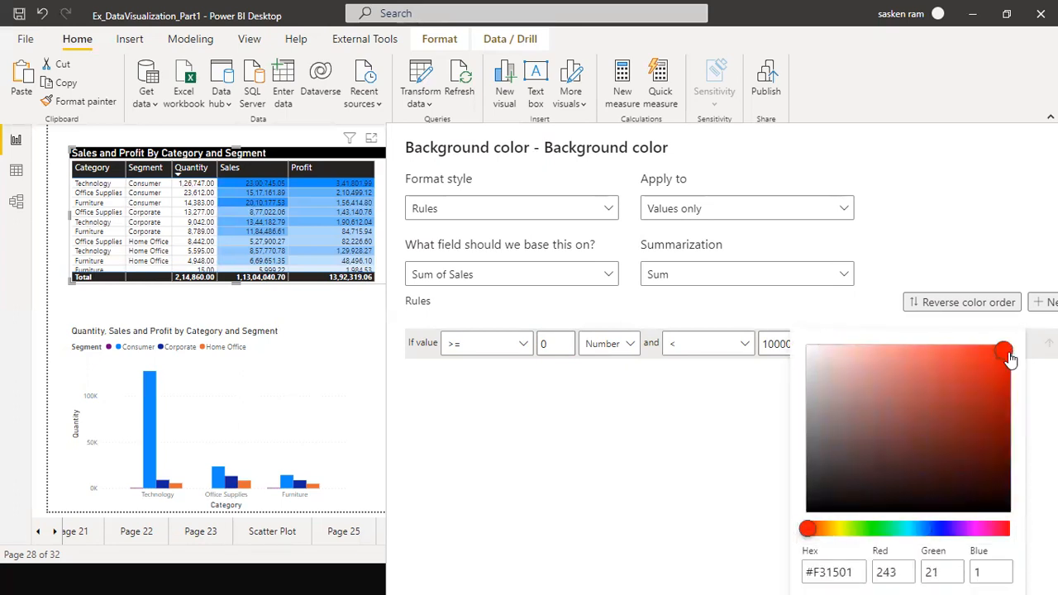
{"action": "left_click", "coordinate": [762, 419]}
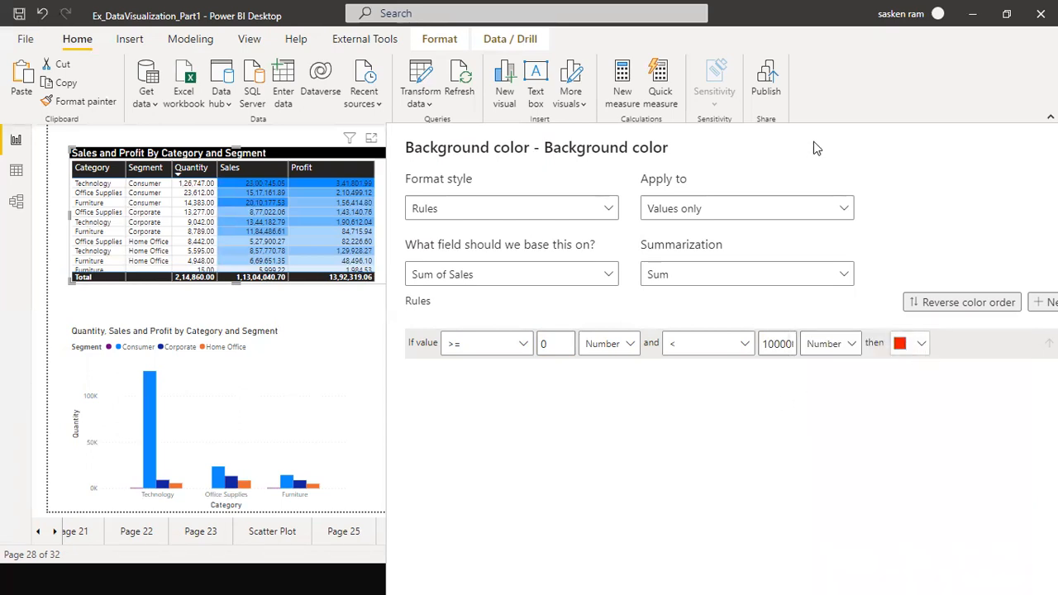
Add a second rule with a lower limit of at least 100000, measured as Number instead of Percent
{"action": "left_click_drag", "start_coordinate": [799, 136], "coordinate": [646, 25]}
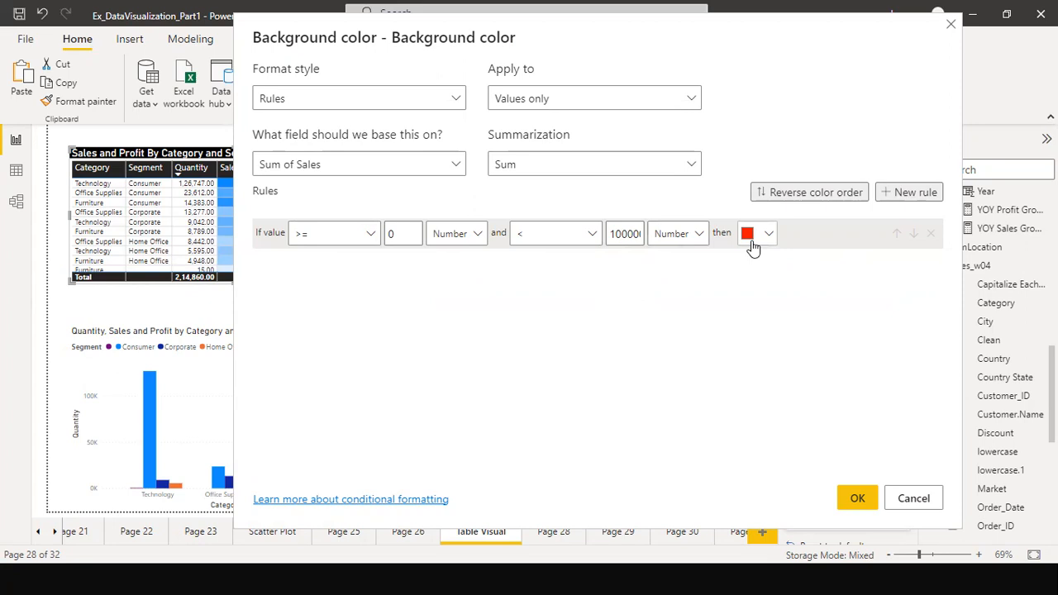
{"action": "left_click", "coordinate": [906, 193]}
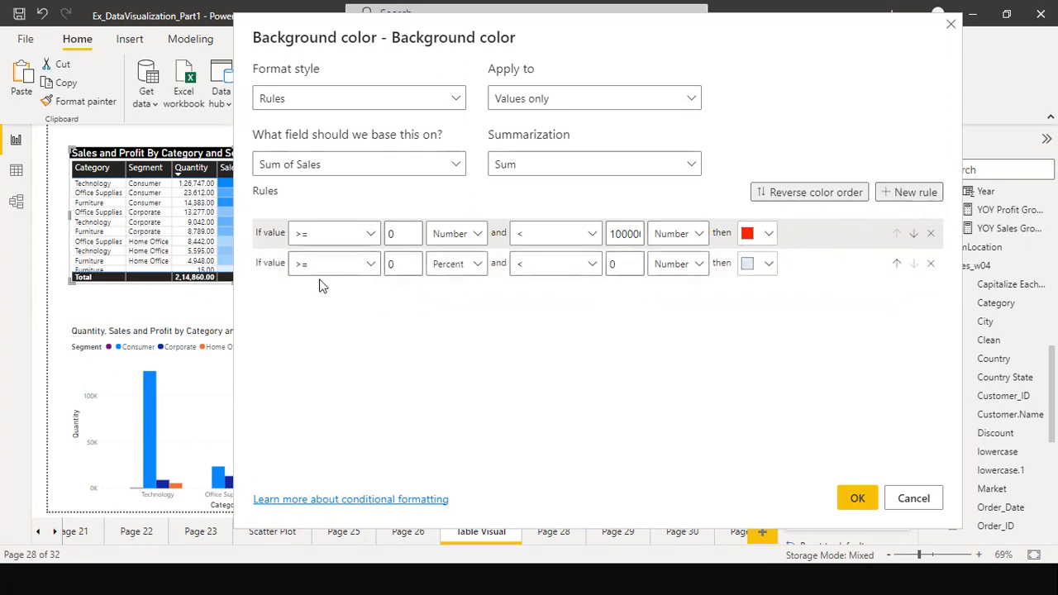
{"action": "double_click", "coordinate": [404, 264]}
{"action": "type", "text": "100000"}
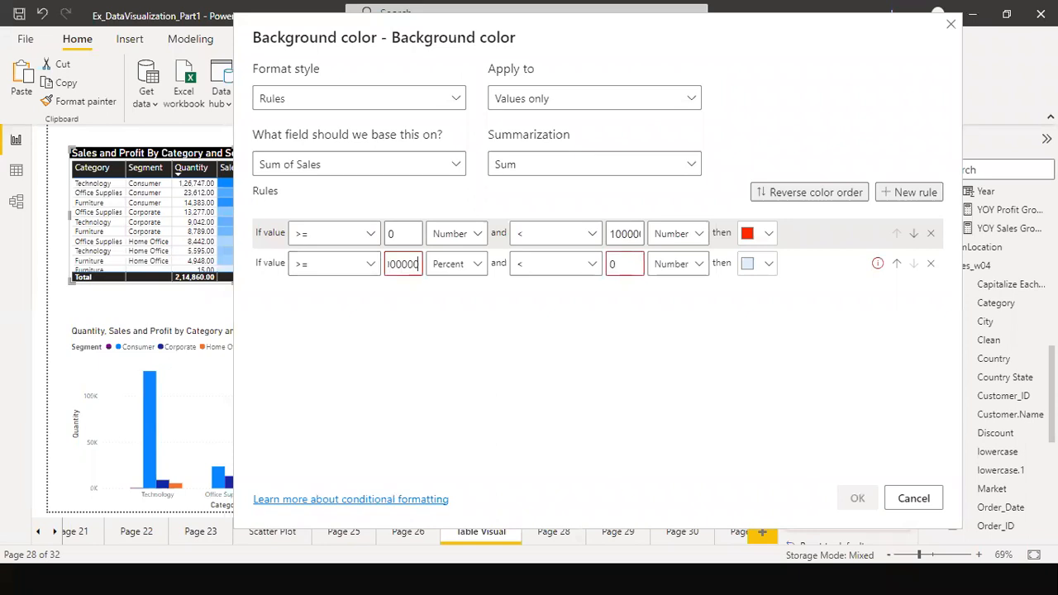
{"action": "key", "text": "Left"}
{"action": "key", "text": "Left"}
{"action": "key", "text": "Left"}
{"action": "key", "text": "Right"}
{"action": "key", "text": "Right"}
{"action": "key", "text": "Right"}
{"action": "left_click", "coordinate": [472, 268]}
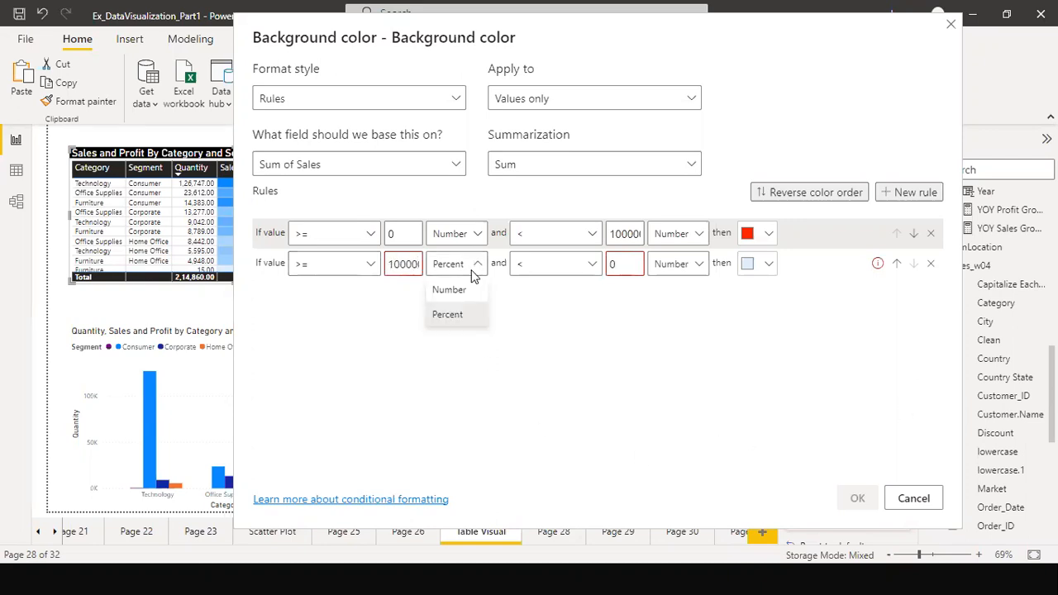
{"action": "left_click", "coordinate": [454, 291]}
Set the second rule's upper limit to less than 1600000 and its background color to a gold theme shade
{"action": "left_click", "coordinate": [572, 266]}
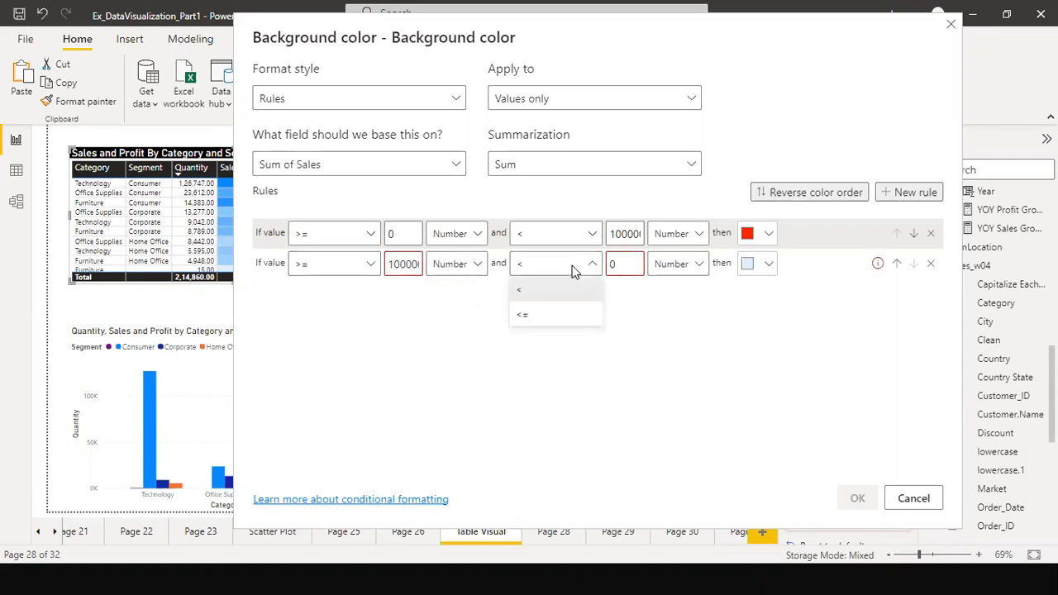
{"action": "left_click", "coordinate": [560, 291]}
{"action": "left_click", "coordinate": [611, 264]}
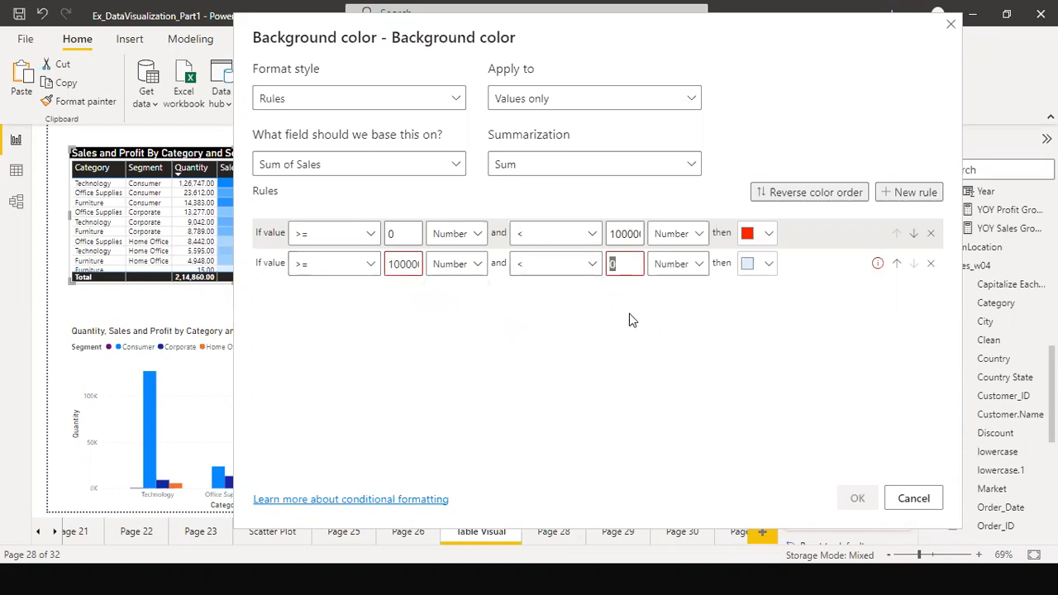
{"action": "left_click_drag", "start_coordinate": [729, 60], "coordinate": [735, 62]}
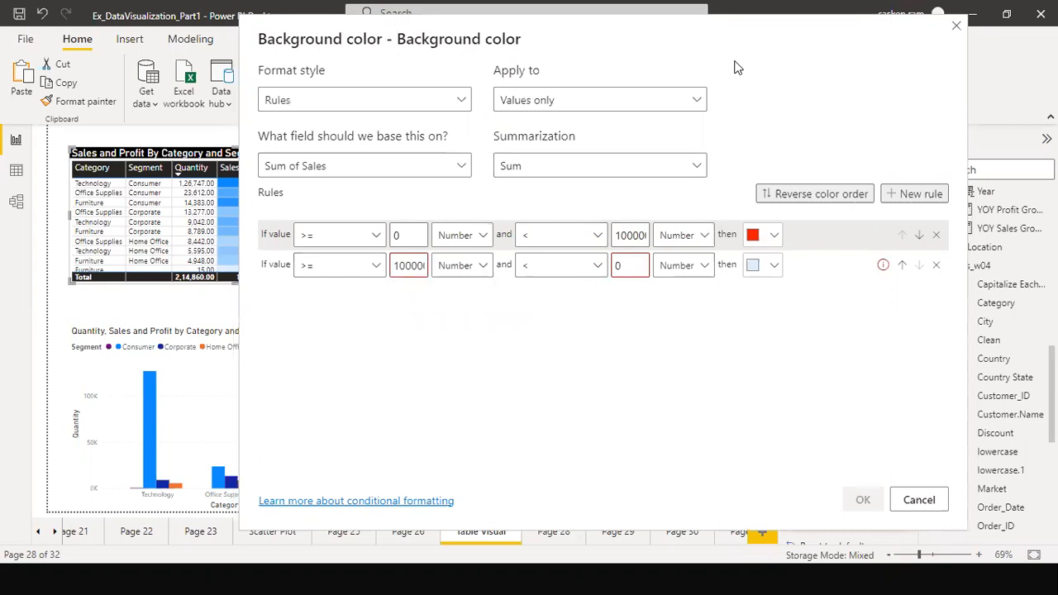
{"action": "left_click_drag", "start_coordinate": [735, 62], "coordinate": [809, 102]}
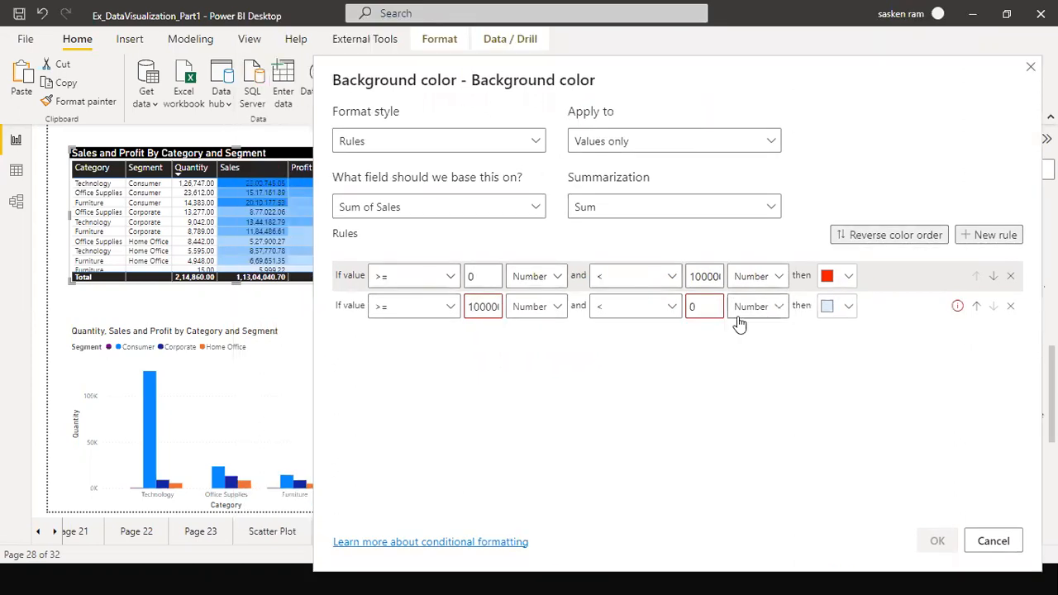
{"action": "left_click_drag", "start_coordinate": [717, 309], "coordinate": [674, 303]}
{"action": "type", "text": "1600000"}
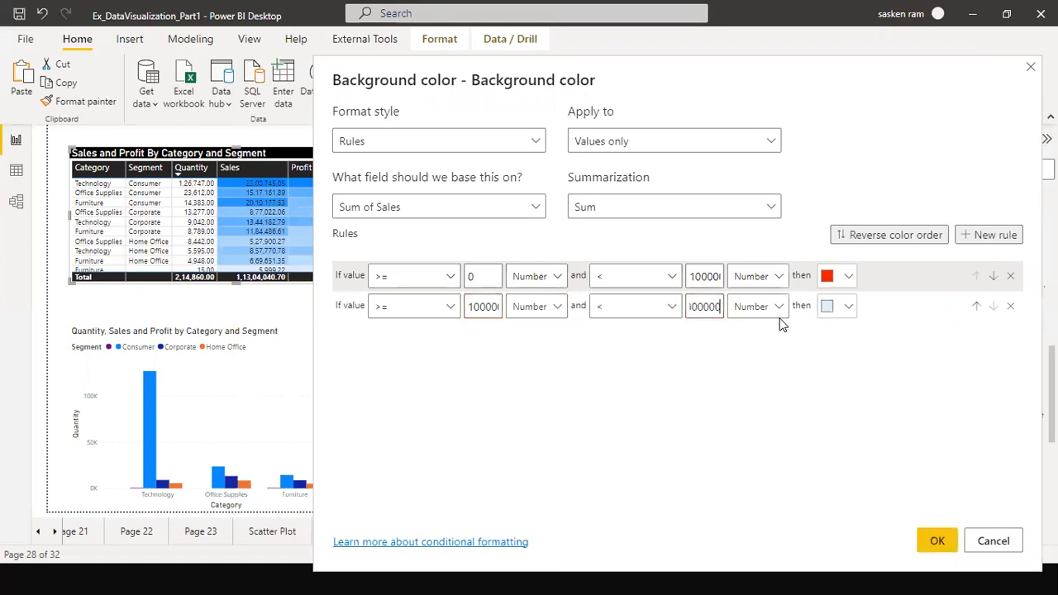
{"action": "left_click", "coordinate": [838, 307]}
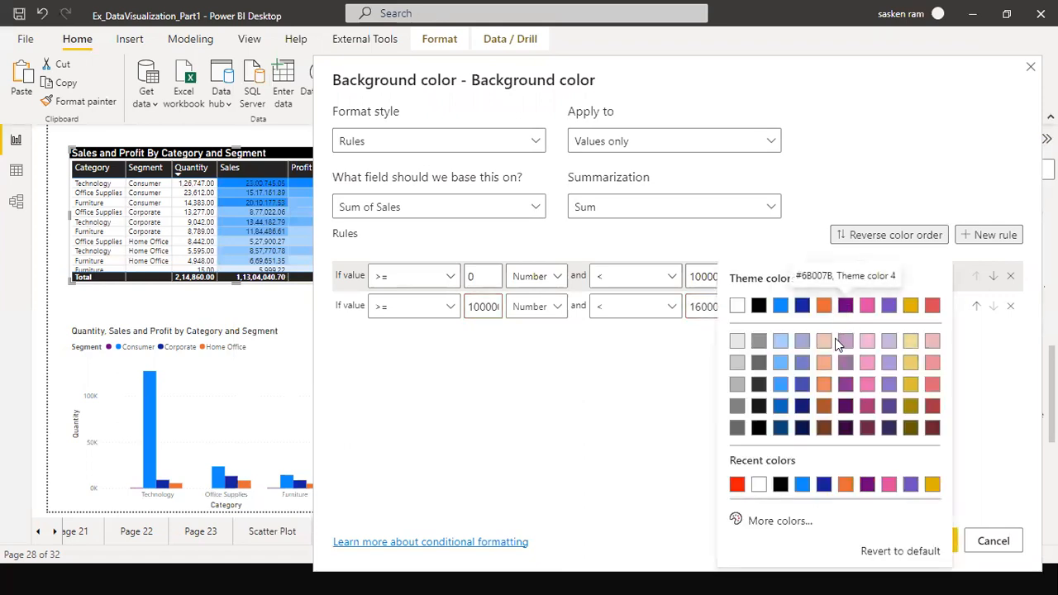
{"action": "left_click", "coordinate": [906, 380]}
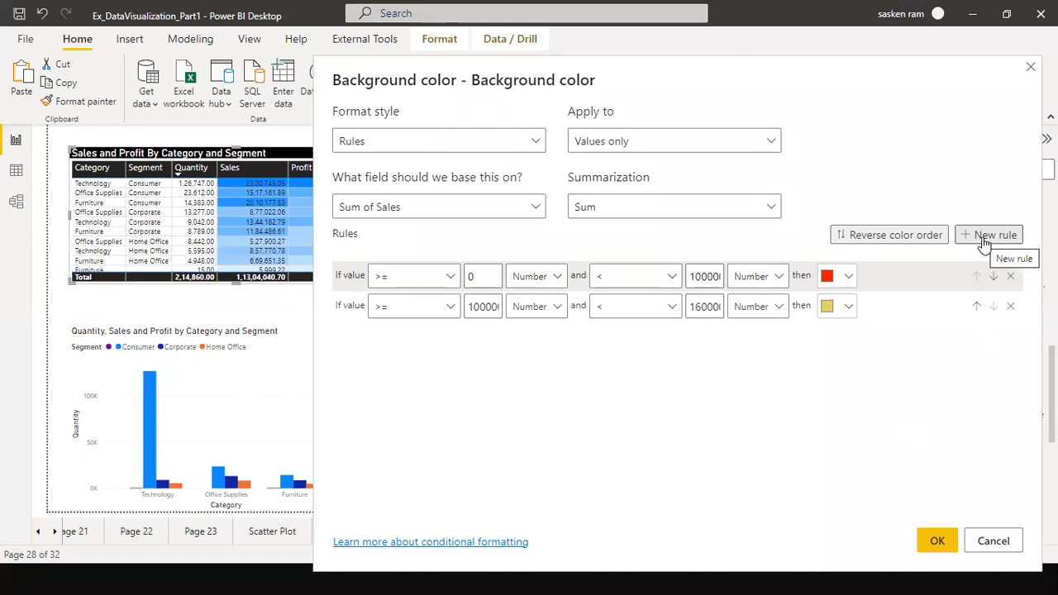
Try Percent as the unit of the second rule's lower limit and switch it back to Number
{"action": "left_click", "coordinate": [558, 312]}
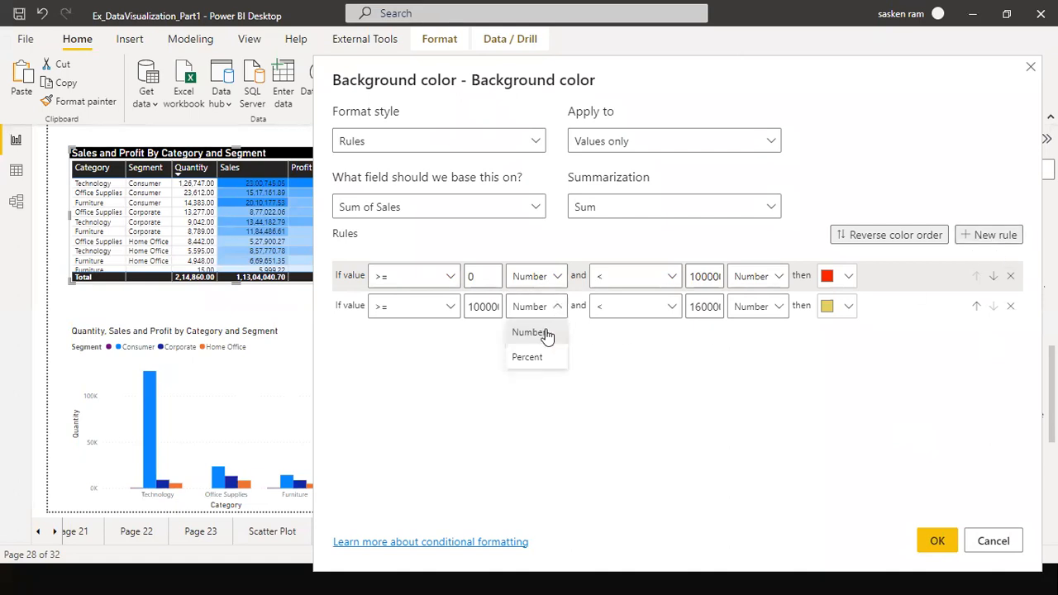
{"action": "left_click", "coordinate": [533, 358]}
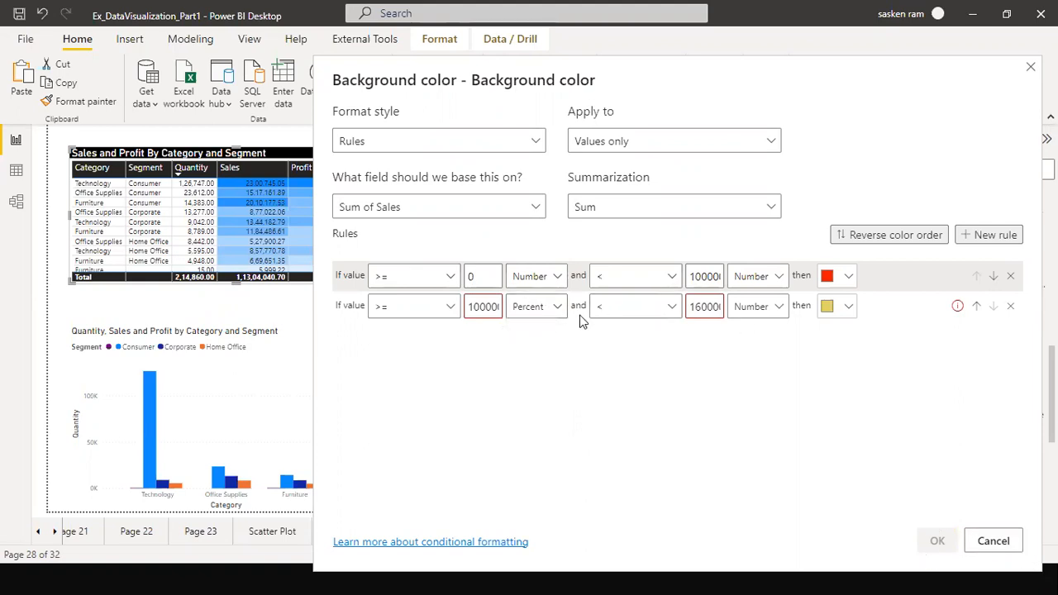
{"action": "left_click", "coordinate": [558, 313]}
{"action": "left_click", "coordinate": [543, 334]}
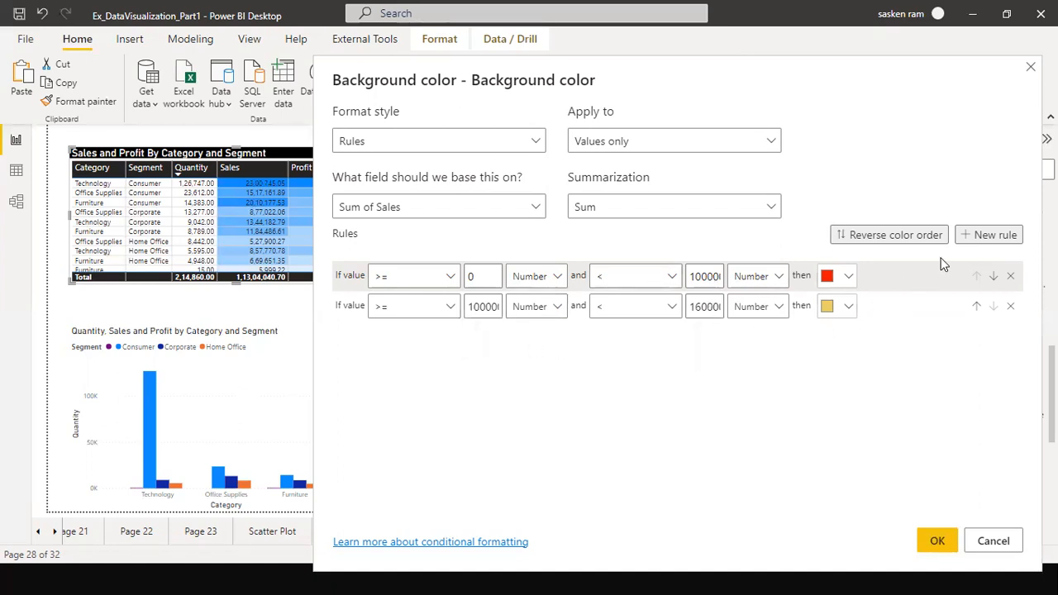
Add a third rule with a lower limit of at least 1600000
{"action": "left_click", "coordinate": [987, 234]}
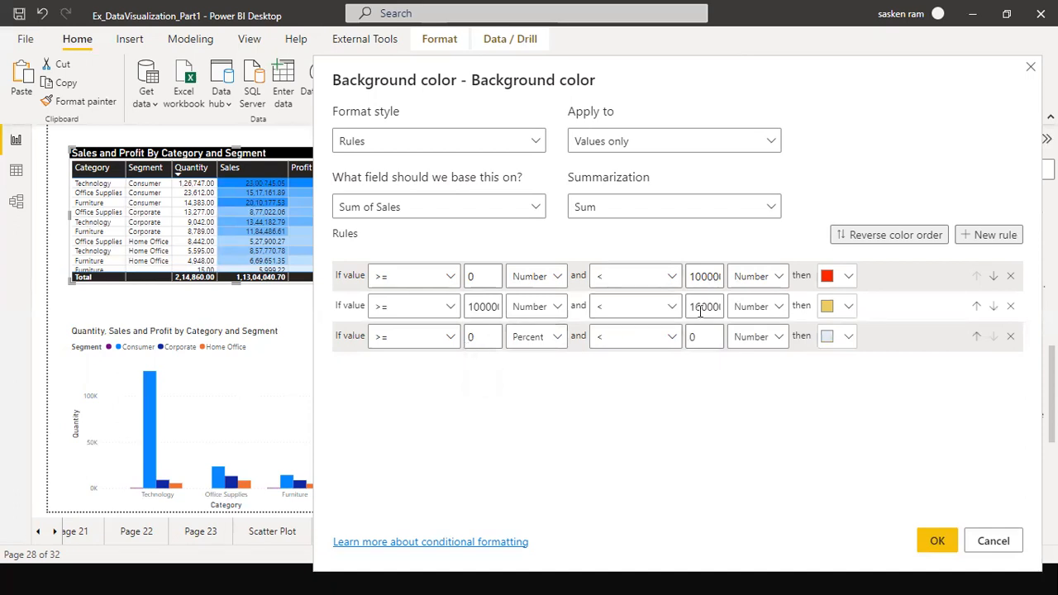
{"action": "left_click", "coordinate": [485, 337]}
{"action": "type", "text": "1"}
{"action": "type", "text": "600000"}
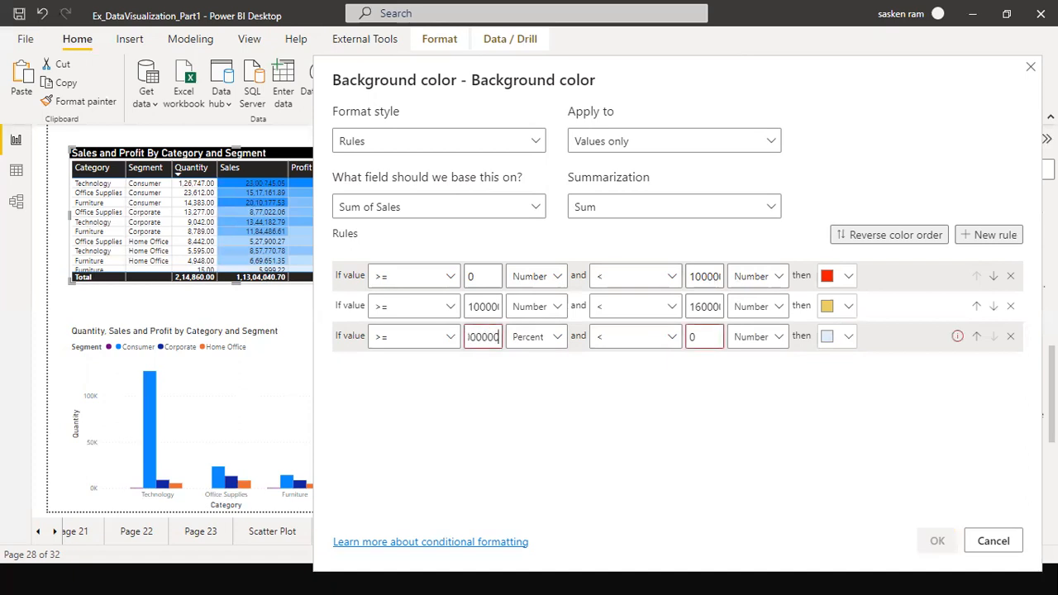
{"action": "key", "text": "Left"}
{"action": "key", "text": "Left"}
{"action": "key", "text": "Left"}
{"action": "key", "text": "Left"}
{"action": "key", "text": "Left"}
{"action": "key", "text": "Left"}
{"action": "key", "text": "Left"}
Set the third rule's upper limit to less than 250000 and its lower limit's unit to Number
{"action": "left_click", "coordinate": [669, 338]}
{"action": "left_click", "coordinate": [668, 358]}
{"action": "double_click", "coordinate": [702, 339]}
{"action": "type", "text": "250000"}
{"action": "key", "text": "Left"}
{"action": "key", "text": "Left"}
{"action": "key", "text": "Left"}
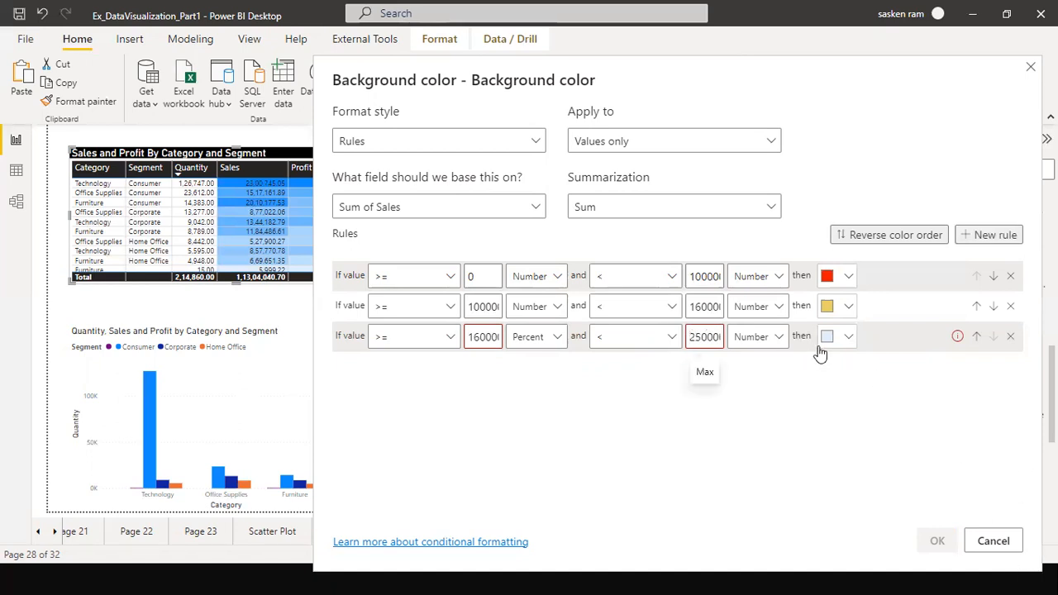
{"action": "left_click", "coordinate": [552, 338]}
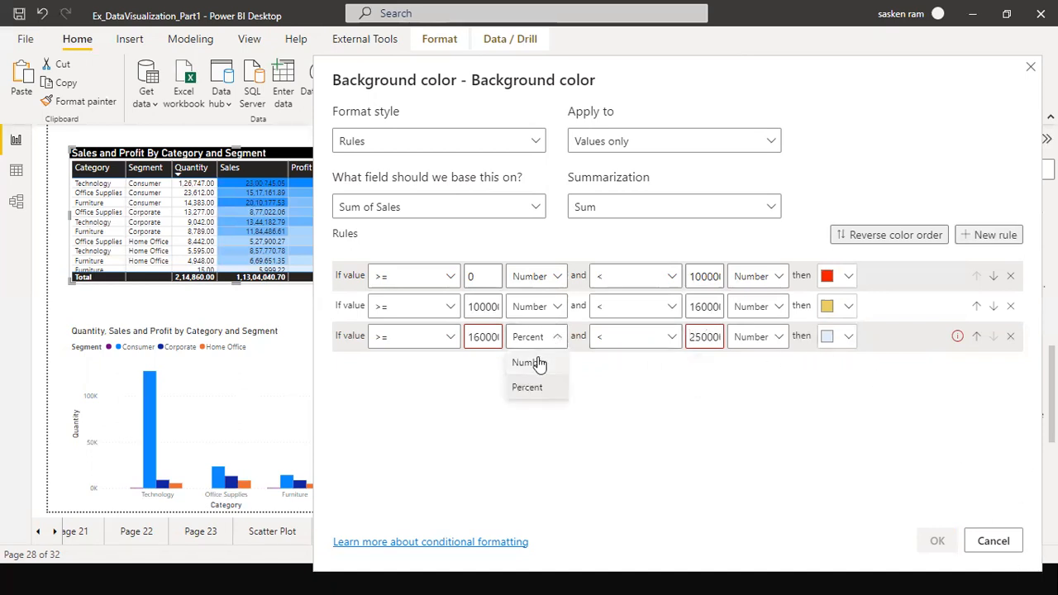
{"action": "left_click", "coordinate": [538, 362]}
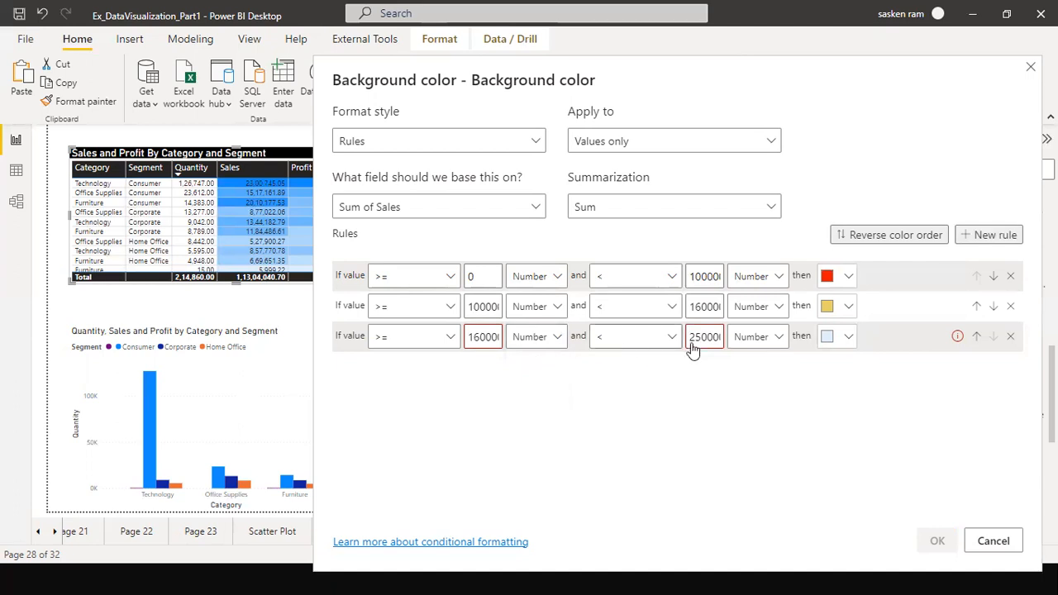
Open Notepad, write the number 2500000 there and copy it
{"action": "left_click", "coordinate": [850, 339]}
{"action": "left_click", "coordinate": [739, 97]}
{"action": "left_click_drag", "start_coordinate": [698, 340], "coordinate": [732, 349]}
{"action": "key", "text": "super"}
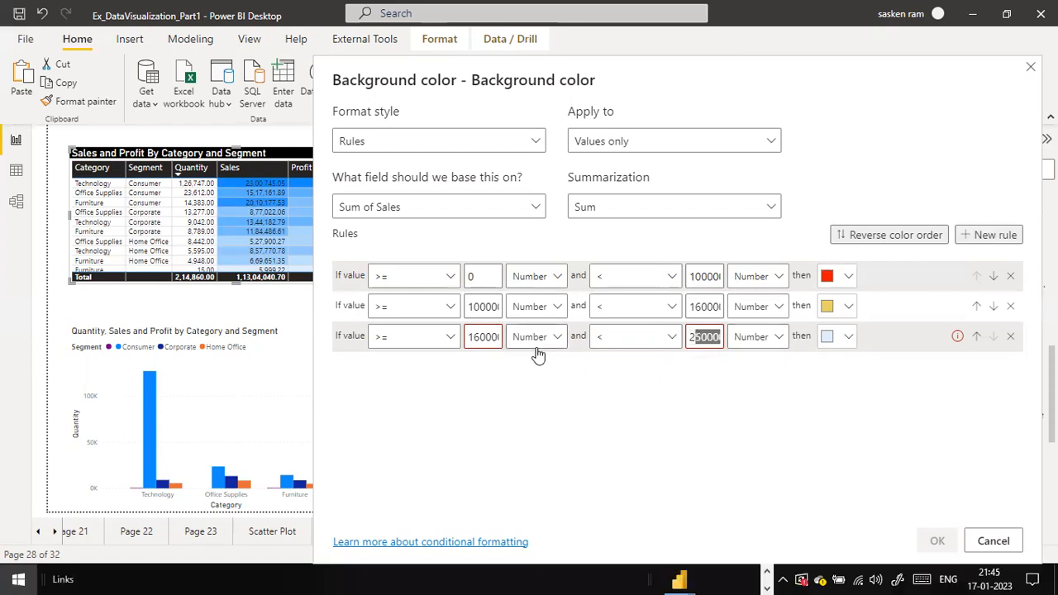
{"action": "type", "text": "notepad"}
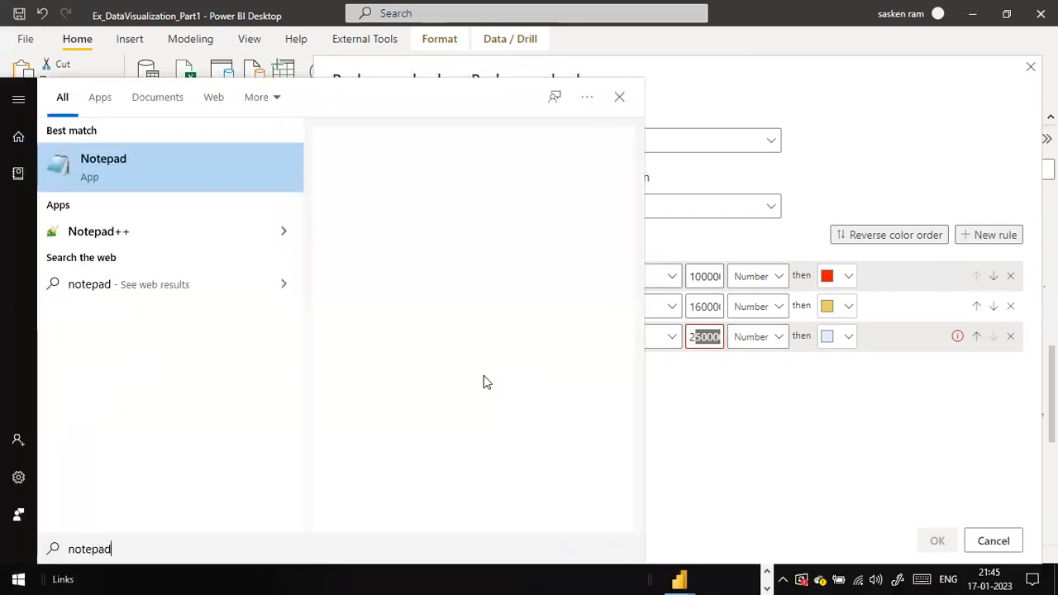
{"action": "key", "text": "Return"}
{"action": "type", "text": "500000"}
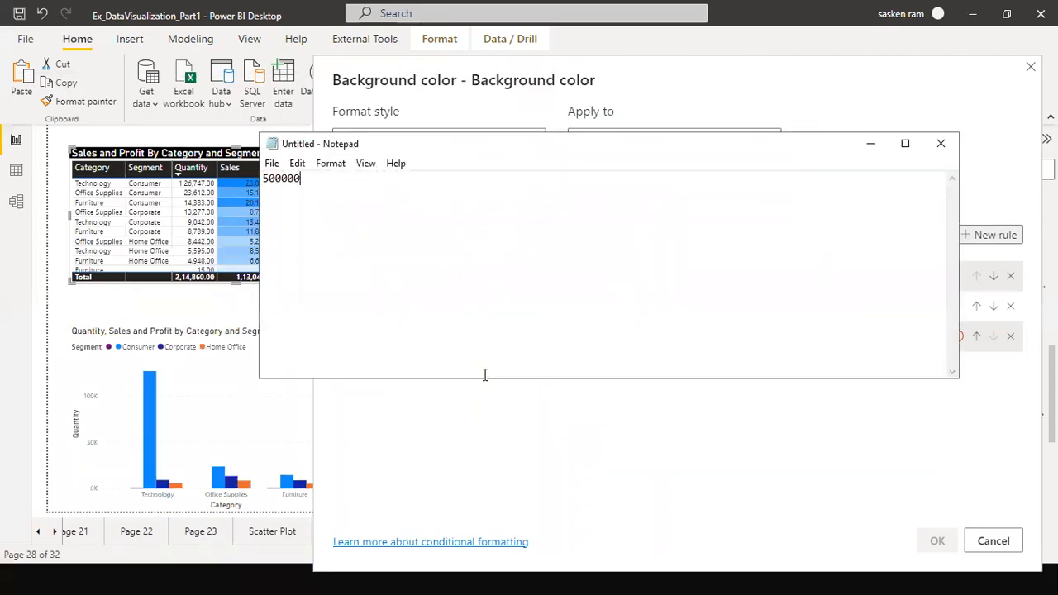
{"action": "key", "text": "alt+Tab"}
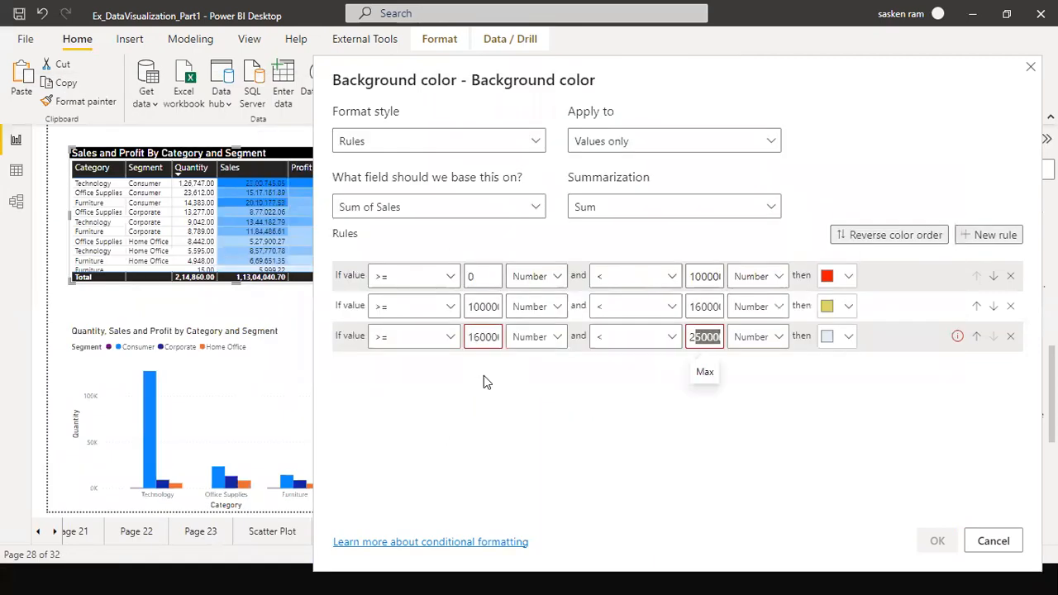
{"action": "type", "text": "2"}
{"action": "key", "text": "alt+Tab"}
{"action": "key", "text": "Tab"}
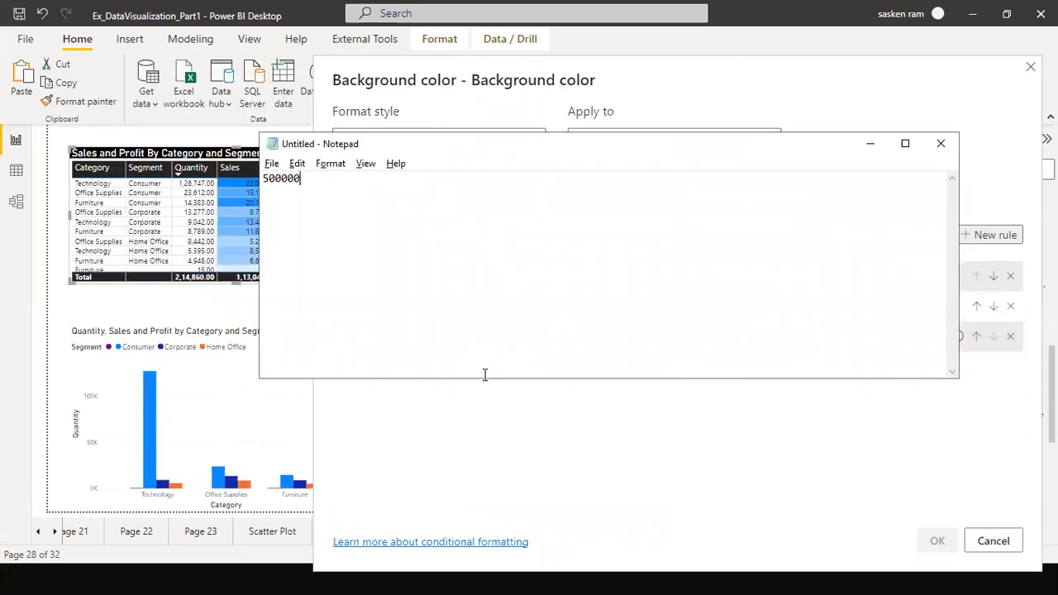
{"action": "type", "text": "2"}
{"action": "key", "text": "ctrl+a"}
{"action": "key", "text": "ctrl+c"}
Switch back to Power BI Desktop and replace the third rule's upper limit with the copied 2500000
{"action": "key", "text": "alt+Tab"}
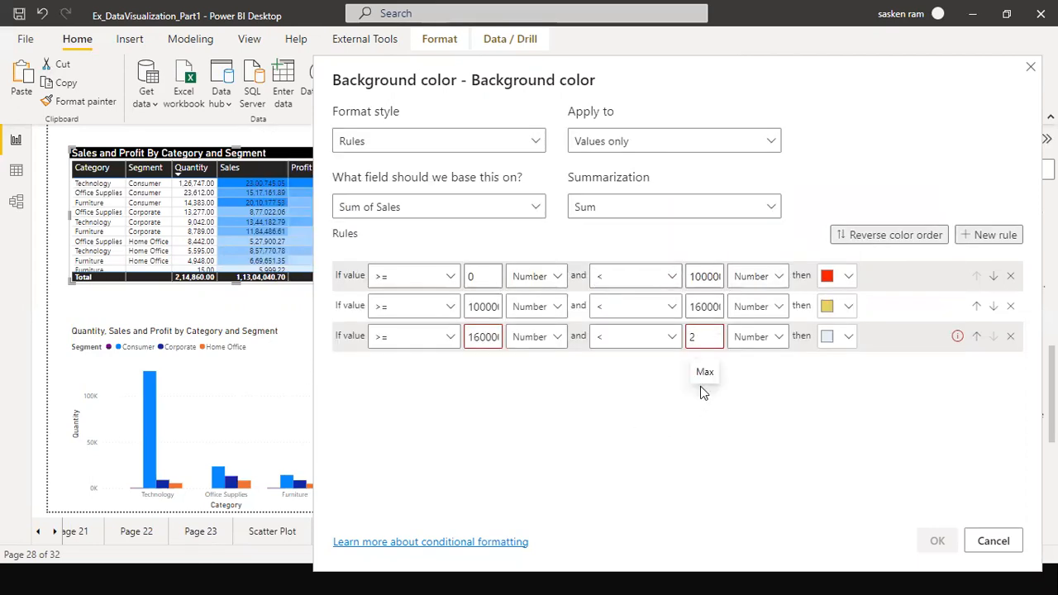
{"action": "double_click", "coordinate": [692, 336]}
{"action": "key", "text": "ctrl+v"}
{"action": "left_click", "coordinate": [481, 336]}
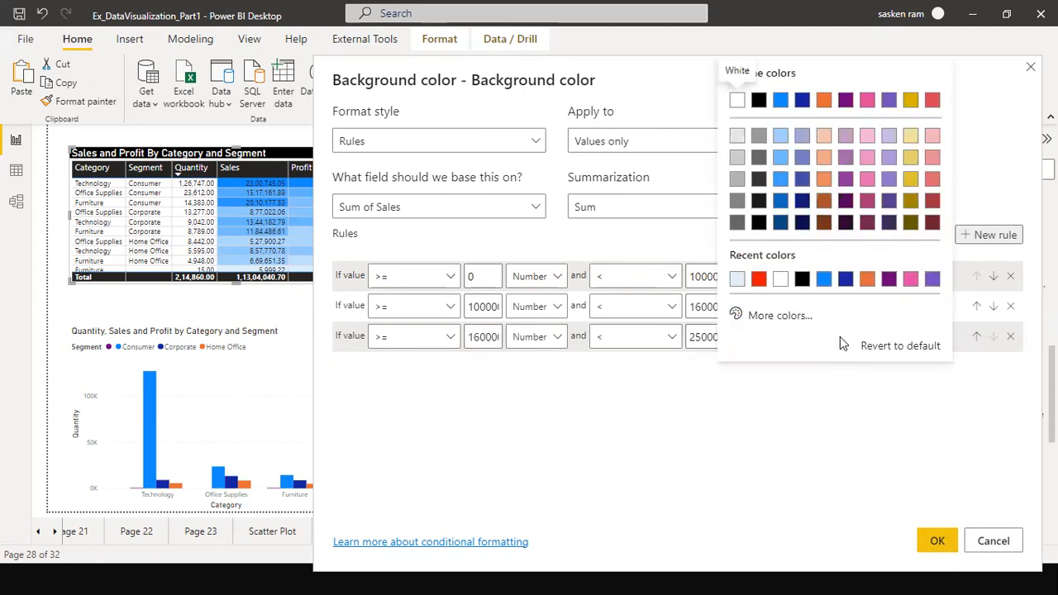
Choose a custom bright green, #04ED14, as the third rule's background color
{"action": "left_click", "coordinate": [748, 317]}
{"action": "left_click", "coordinate": [808, 263]}
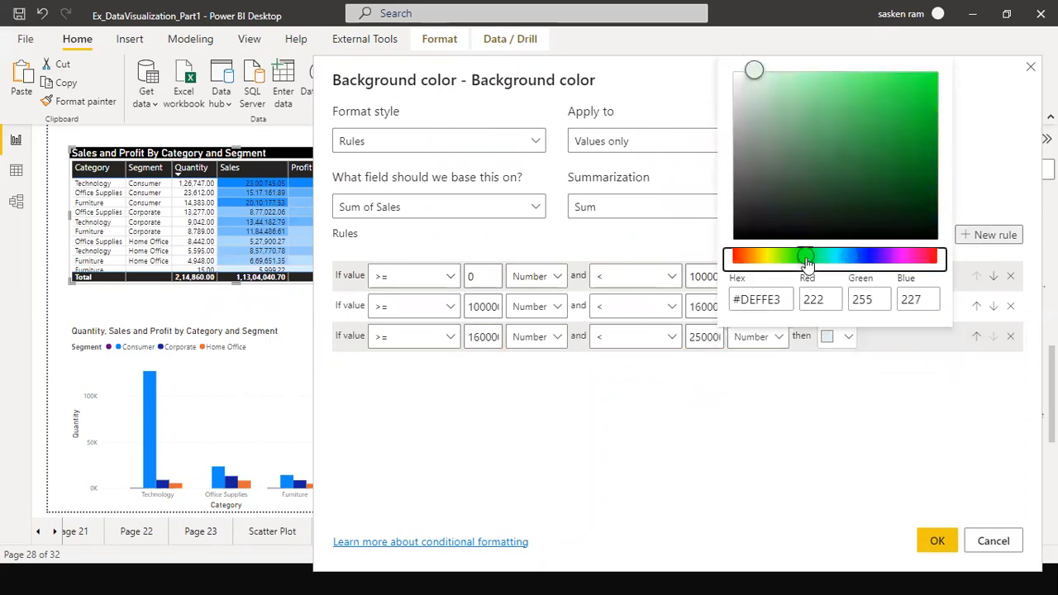
{"action": "left_click_drag", "start_coordinate": [807, 263], "coordinate": [804, 262]}
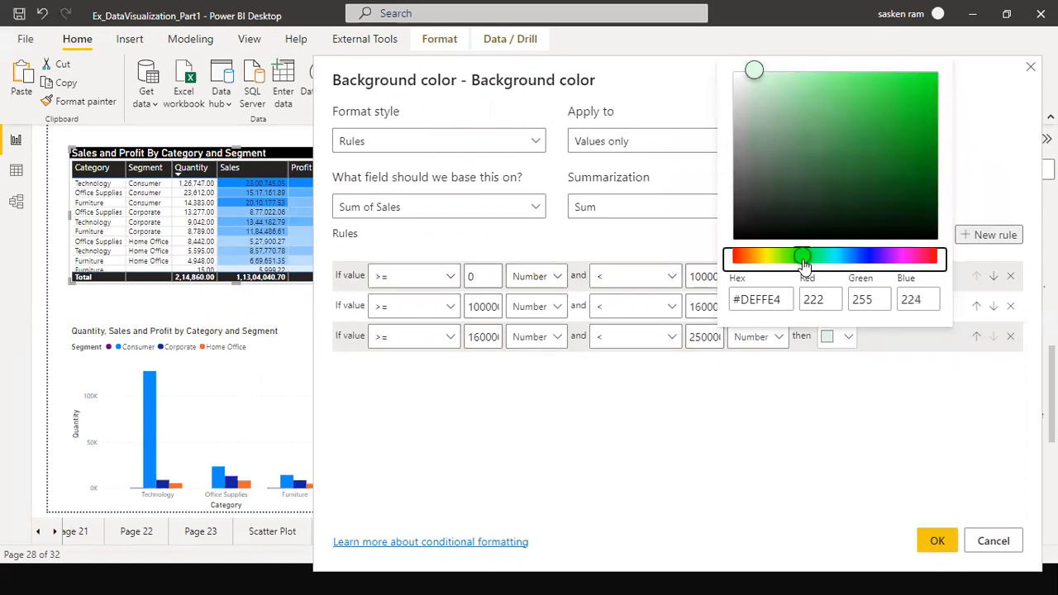
{"action": "left_click", "coordinate": [925, 82]}
{"action": "left_click", "coordinate": [928, 82]}
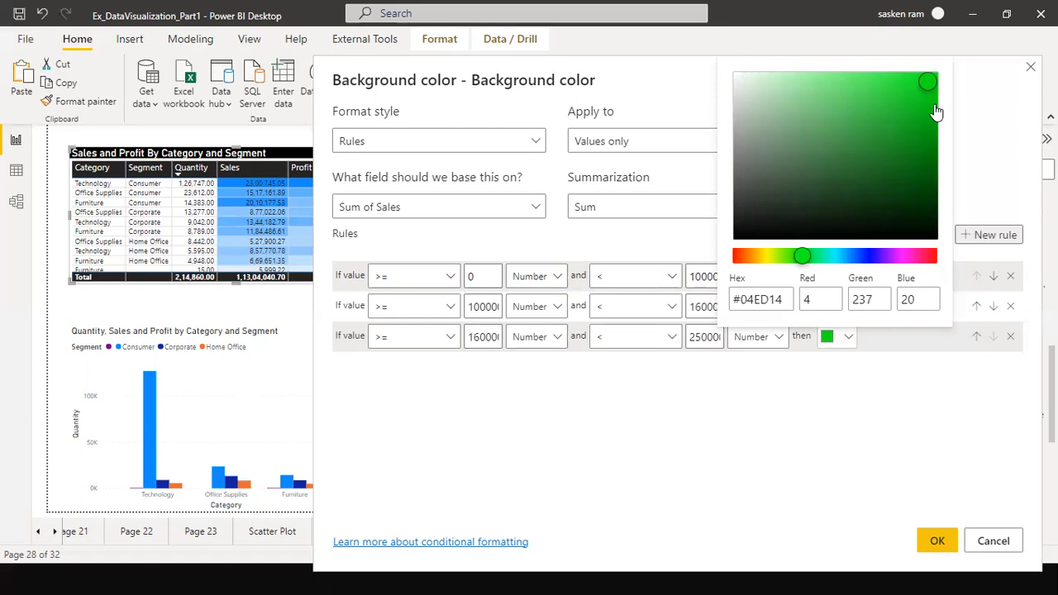
Open Google Chrome with the deepNeuron ai profile
{"action": "key", "text": "alt+Tab"}
{"action": "key", "text": "alt+Tab"}
{"action": "key", "text": "alt+Tab"}
{"action": "key", "text": "alt+Tab"}
{"action": "key", "text": "alt+Tab"}
{"action": "key", "text": "alt+Tab"}
{"action": "key", "text": "alt+Tab"}
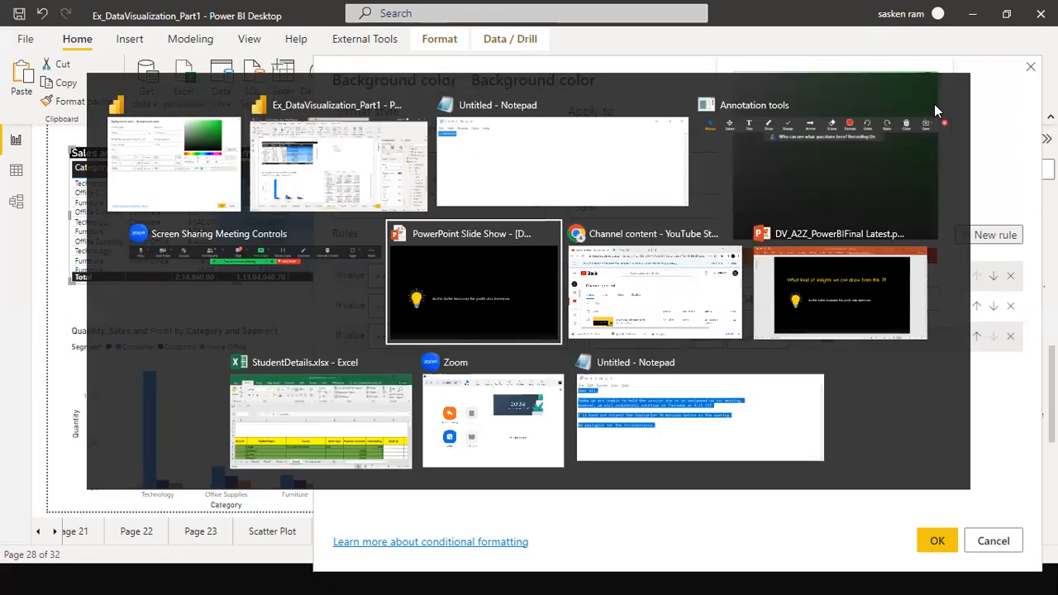
{"action": "key", "text": "alt+Tab"}
{"action": "key", "text": "alt+Tab"}
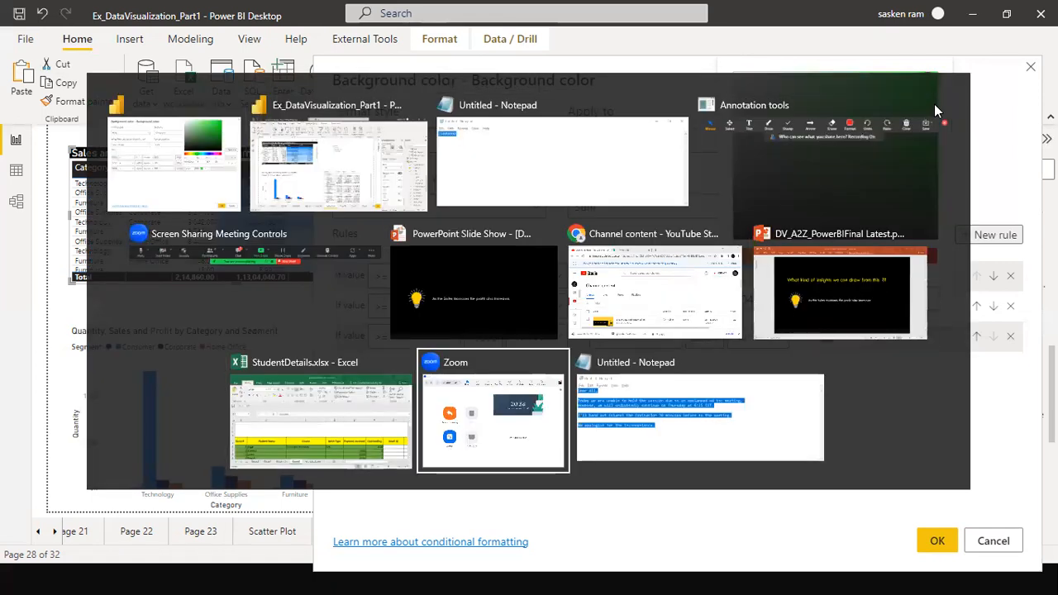
{"action": "key", "text": "super"}
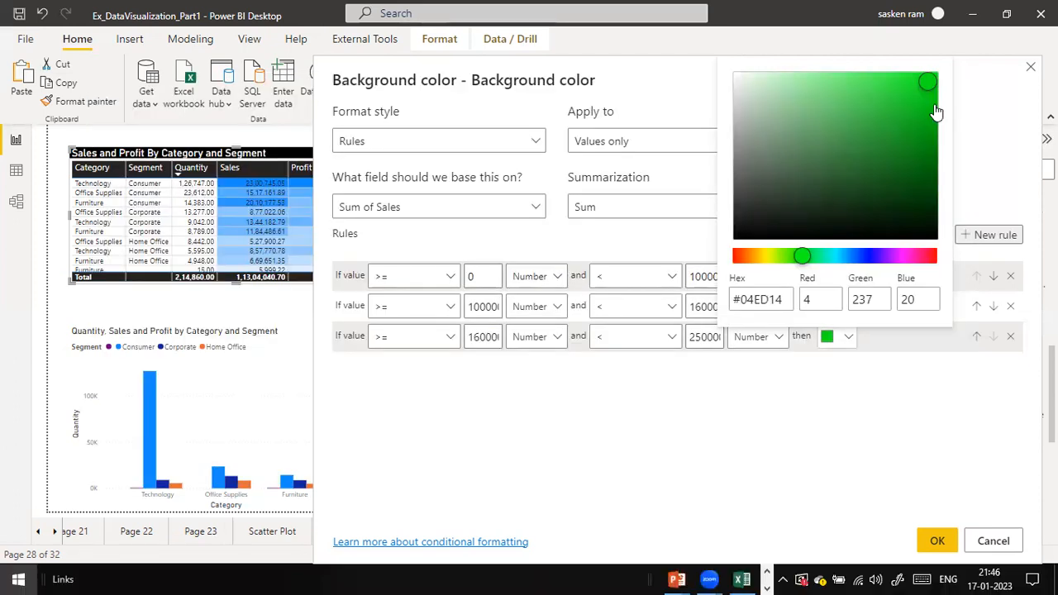
{"action": "type", "text": "chrome"}
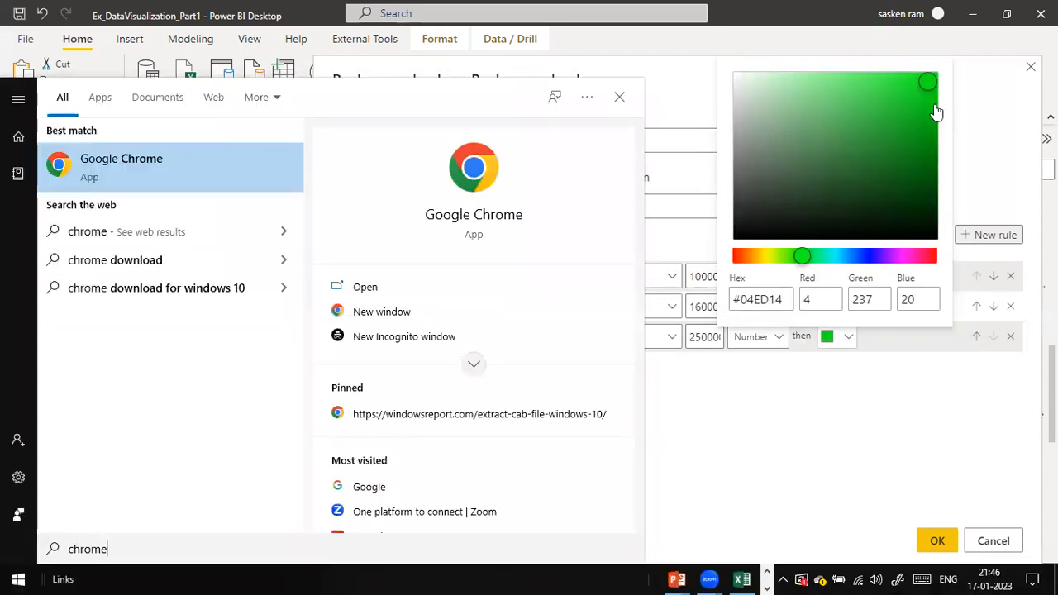
{"action": "key", "text": "Return"}
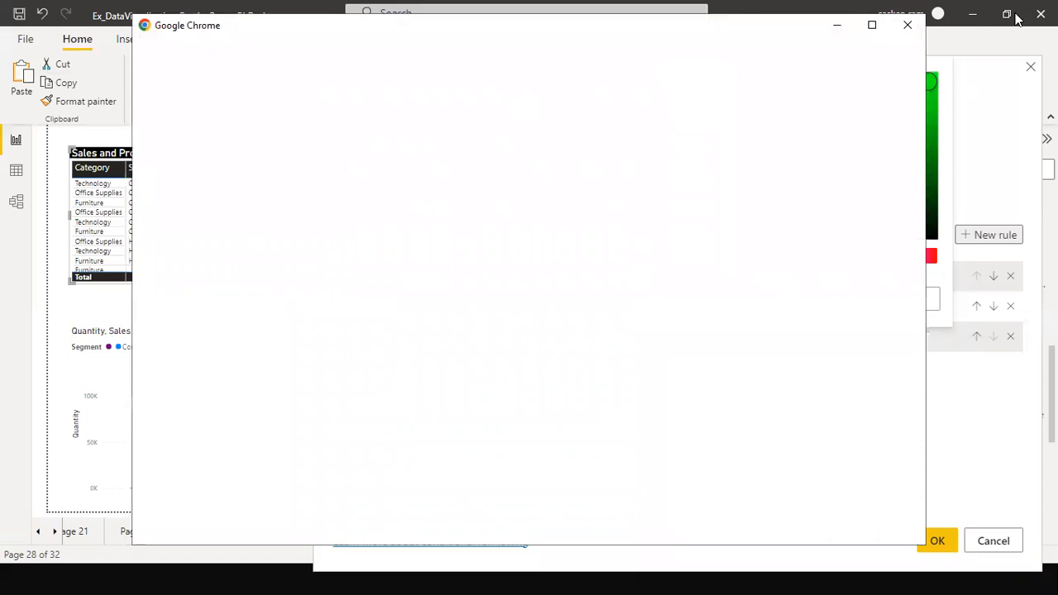
{"action": "left_click", "coordinate": [739, 256]}
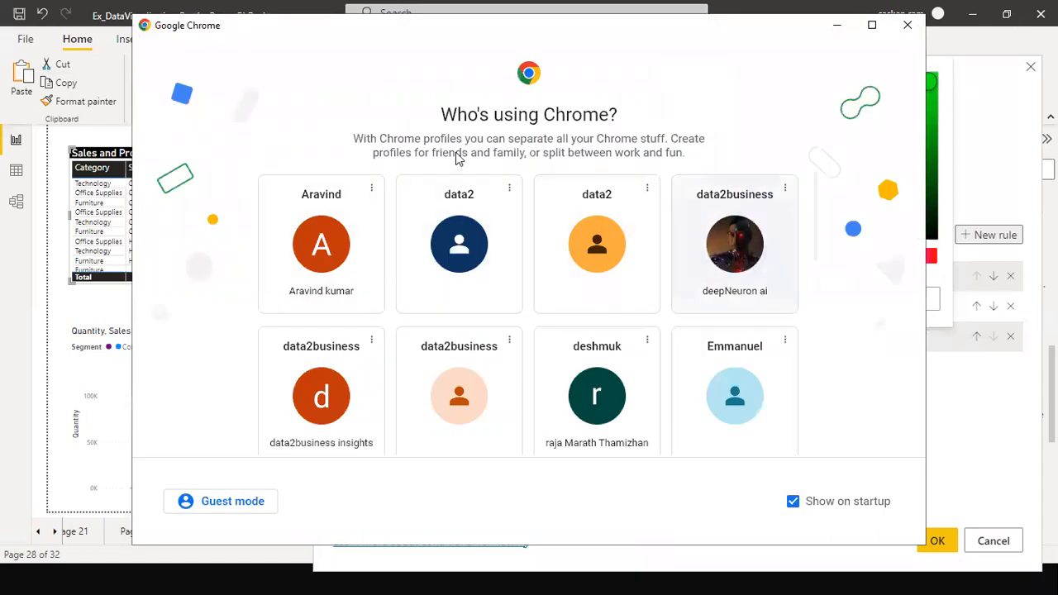
{"action": "type", "text": "www.google.com"}
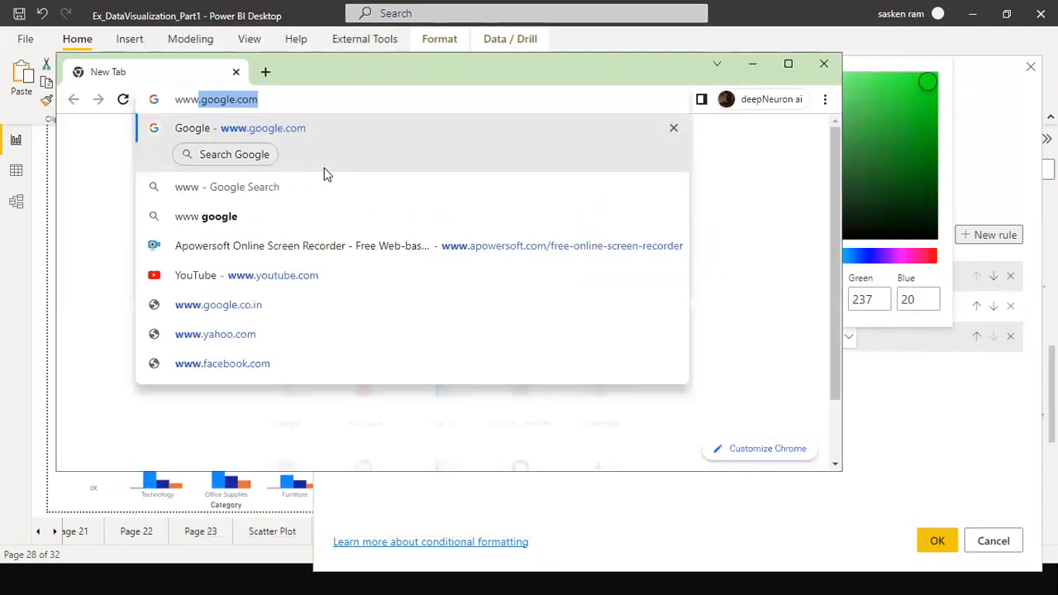
{"action": "key", "text": "Return"}
{"action": "type", "text": "col"}
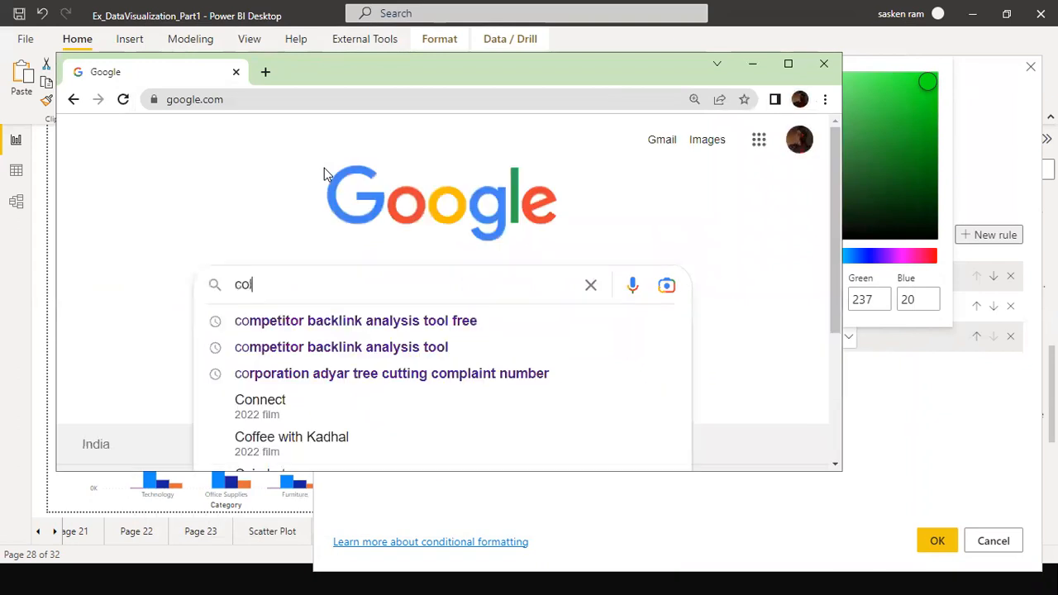
{"action": "type", "text": "or code f"}
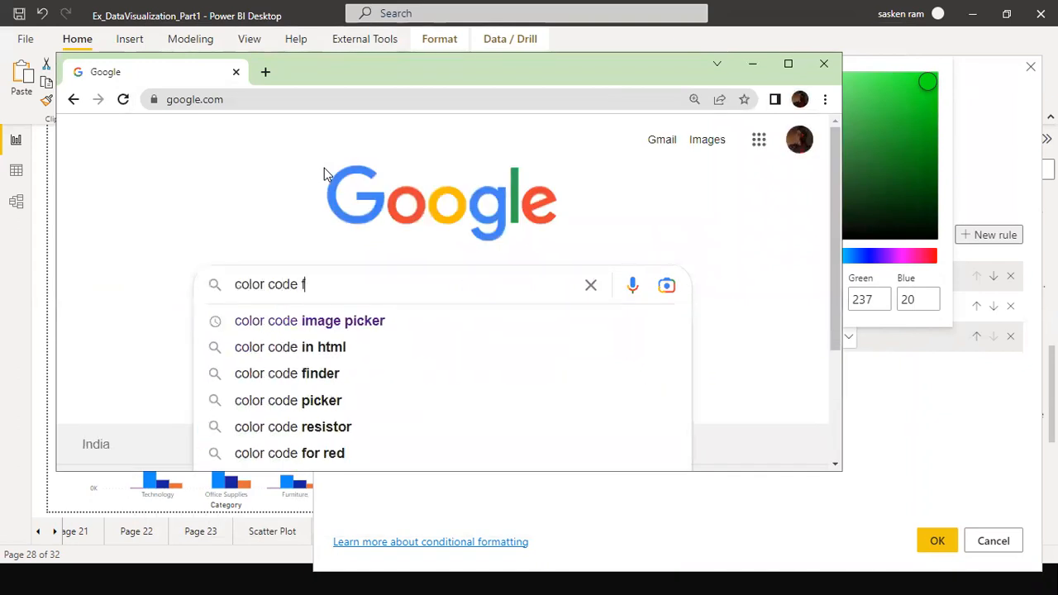
{"action": "type", "text": "or green"}
{"action": "key", "text": "Return"}
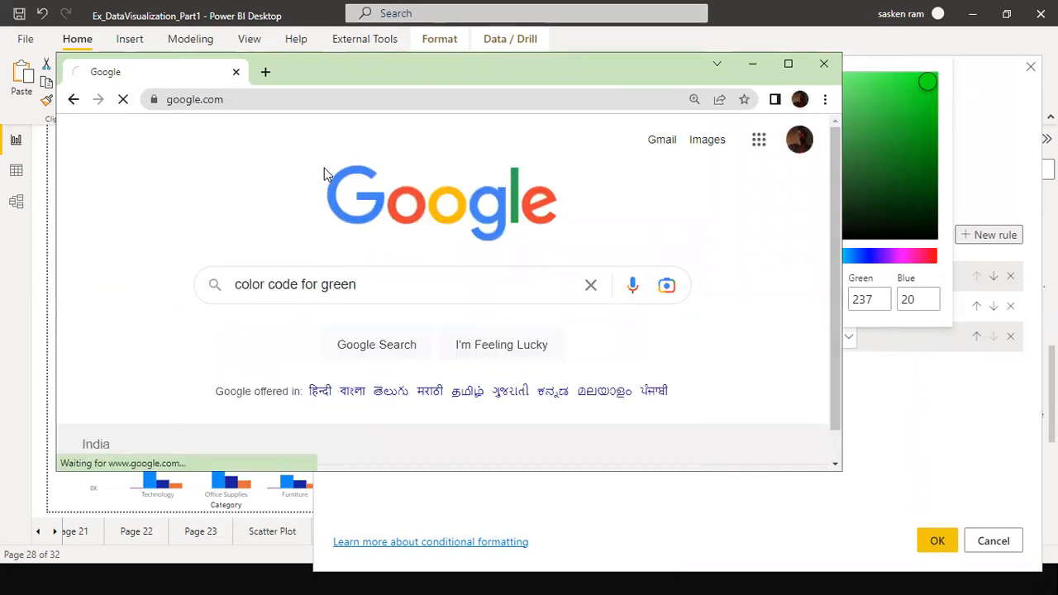
Show the image results and open Scheme Color's Shades Of Green palette with its hex codes
{"action": "scroll", "coordinate": [257, 347], "scroll_direction": "down", "scroll_amount": 5}
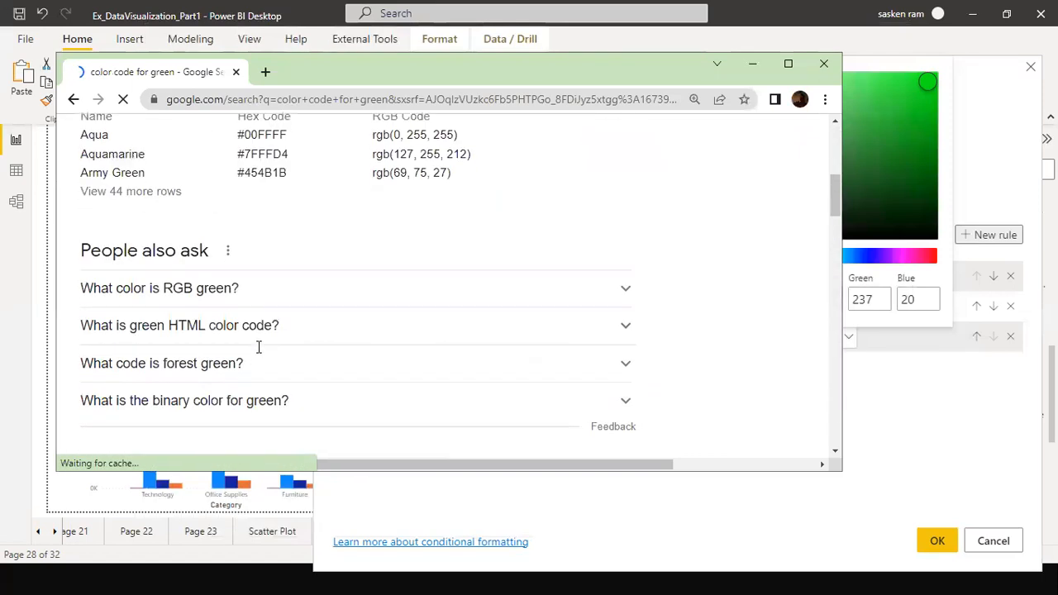
{"action": "scroll", "coordinate": [264, 298], "scroll_direction": "up", "scroll_amount": 4}
{"action": "scroll", "coordinate": [275, 216], "scroll_direction": "up", "scroll_amount": 2}
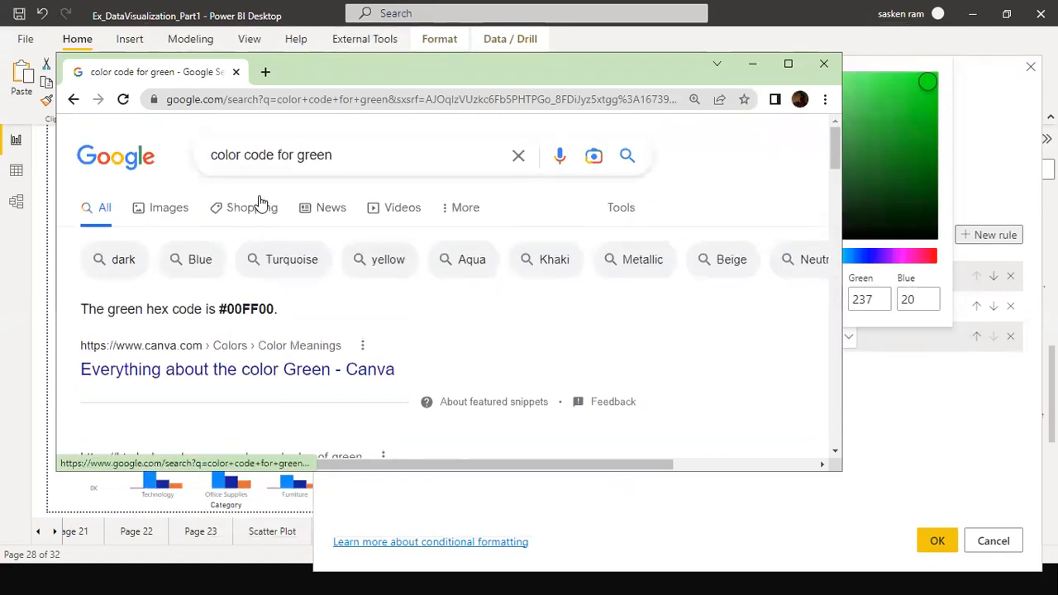
{"action": "left_click", "coordinate": [161, 207]}
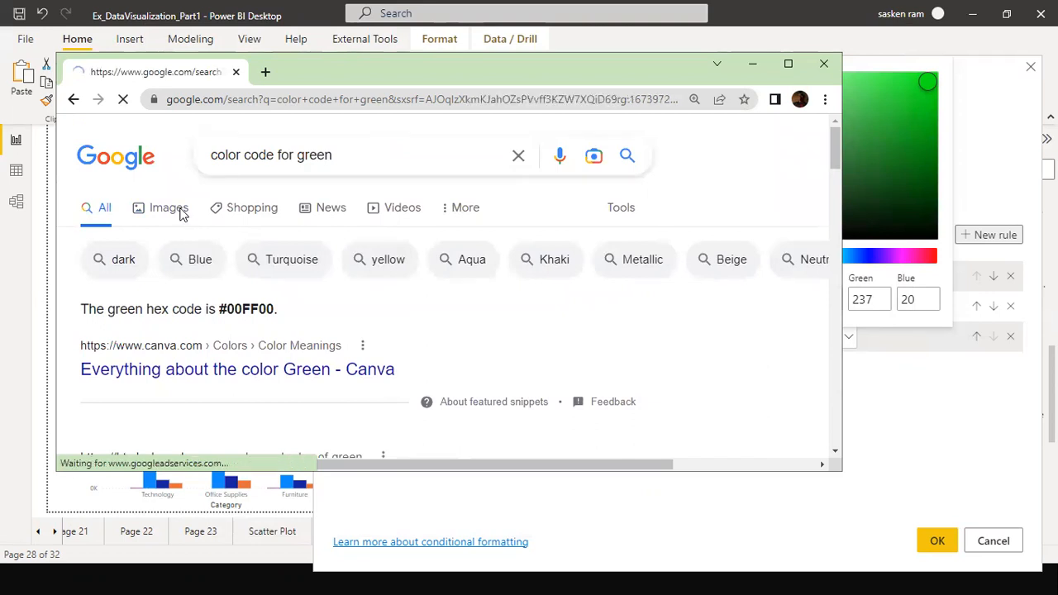
{"action": "scroll", "coordinate": [363, 297], "scroll_direction": "down", "scroll_amount": 3}
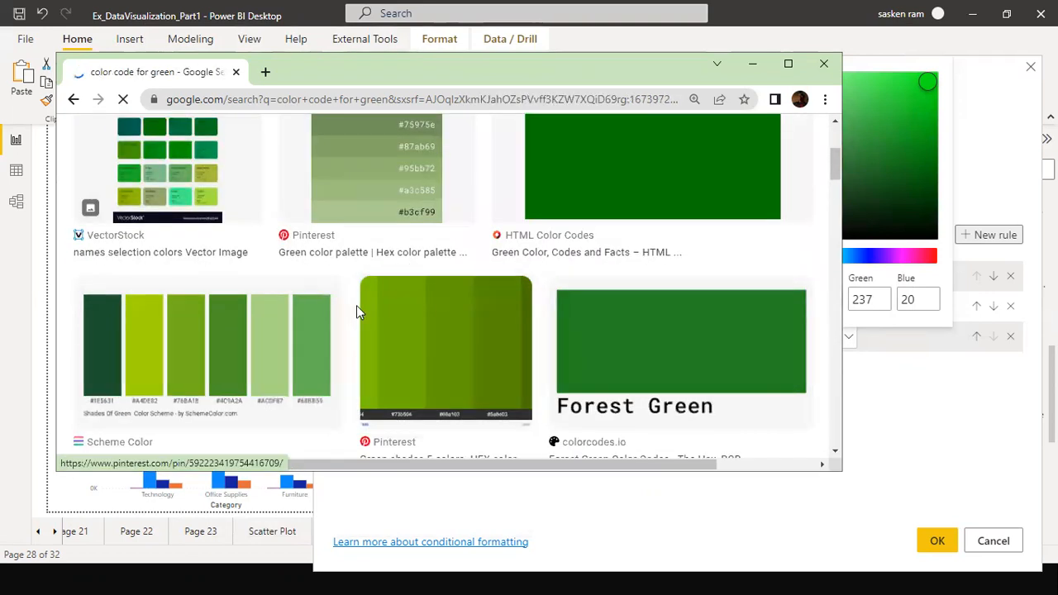
{"action": "scroll", "coordinate": [356, 305], "scroll_direction": "down", "scroll_amount": 1}
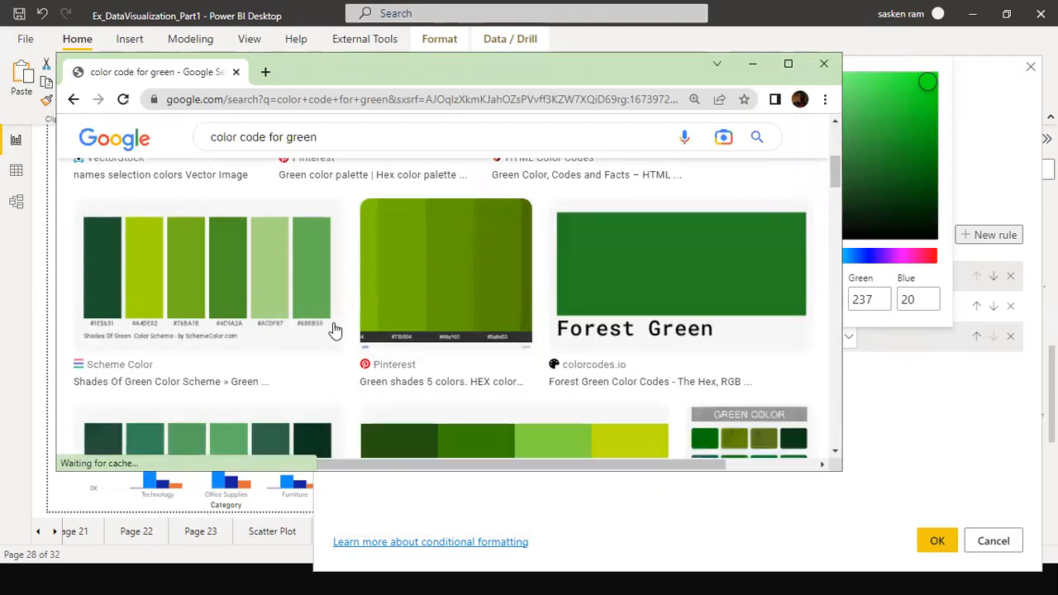
{"action": "left_click", "coordinate": [259, 341]}
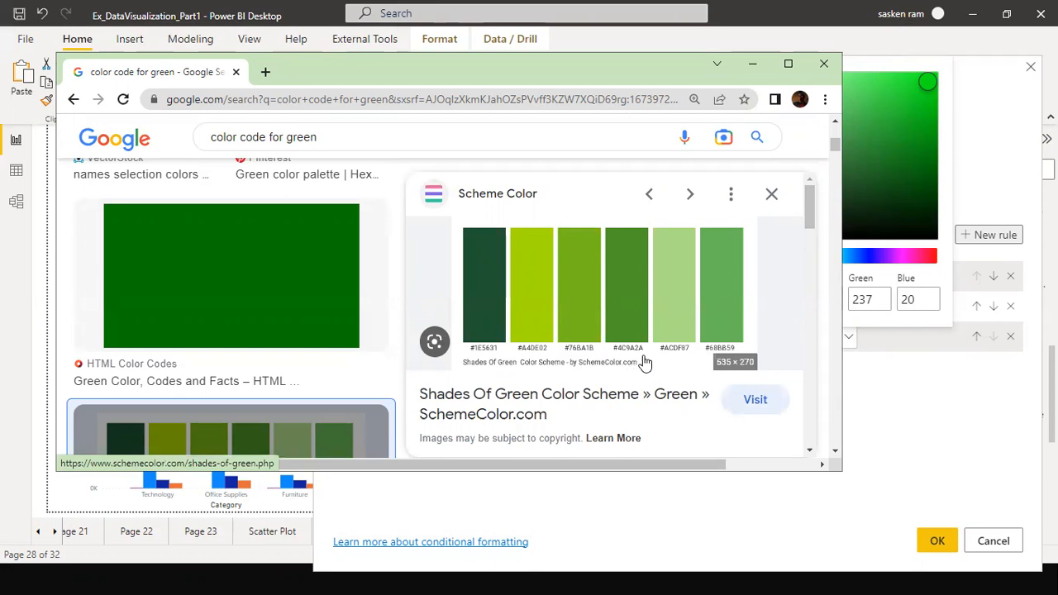
Switch back to Power BI Desktop, set the third rule's color to the palette's hex code #4C9A2A and apply the rules
{"action": "left_click", "coordinate": [895, 333]}
{"action": "left_click_drag", "start_coordinate": [753, 299], "coordinate": [780, 300]}
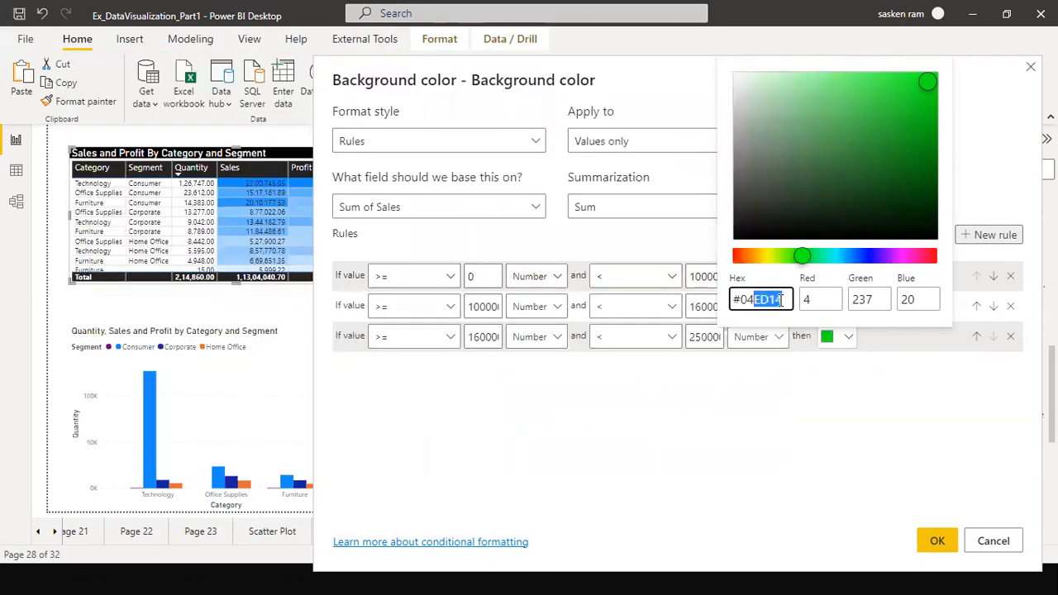
{"action": "key", "text": "alt+Tab"}
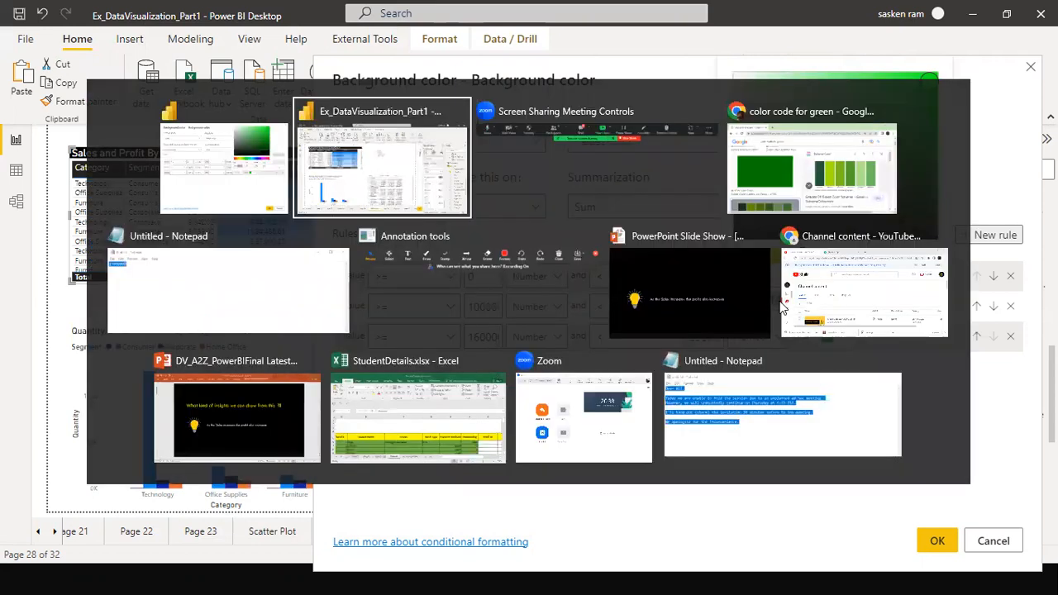
{"action": "key", "text": "alt+Tab"}
{"action": "key", "text": "alt+Tab"}
{"action": "key", "text": "alt+Tab"}
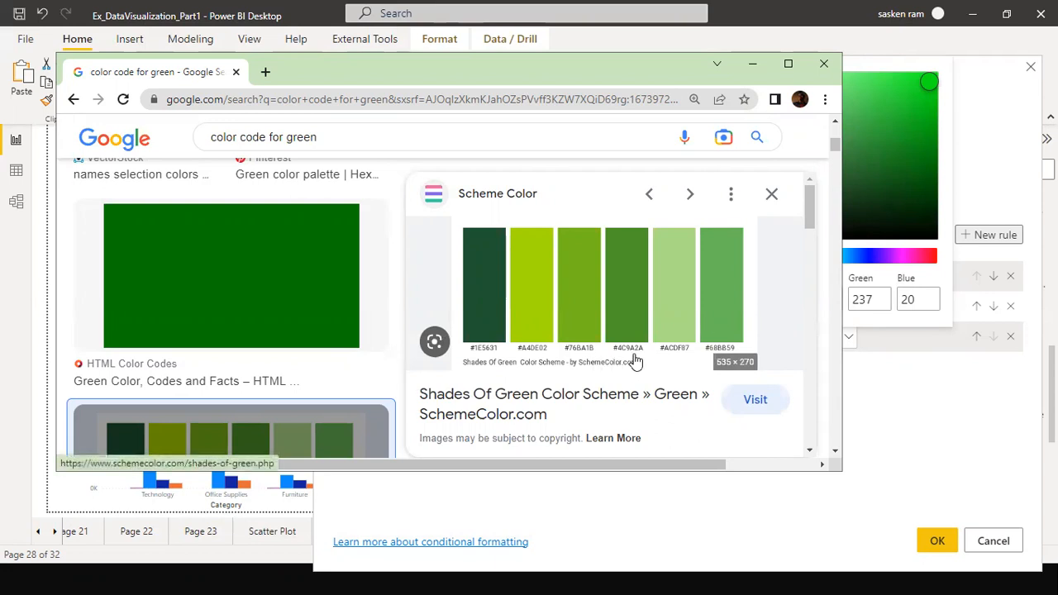
{"action": "key", "text": "alt+Tab"}
{"action": "key", "text": "BackSpace"}
{"action": "key", "text": "BackSpace"}
{"action": "key", "text": "BackSpace"}
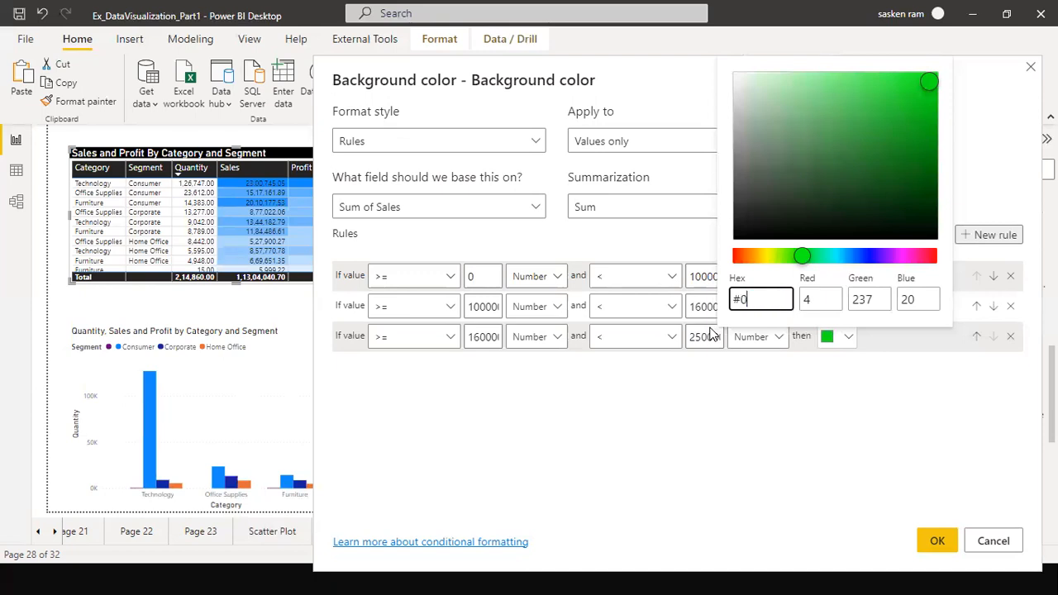
{"action": "type", "text": "4C9A2A"}
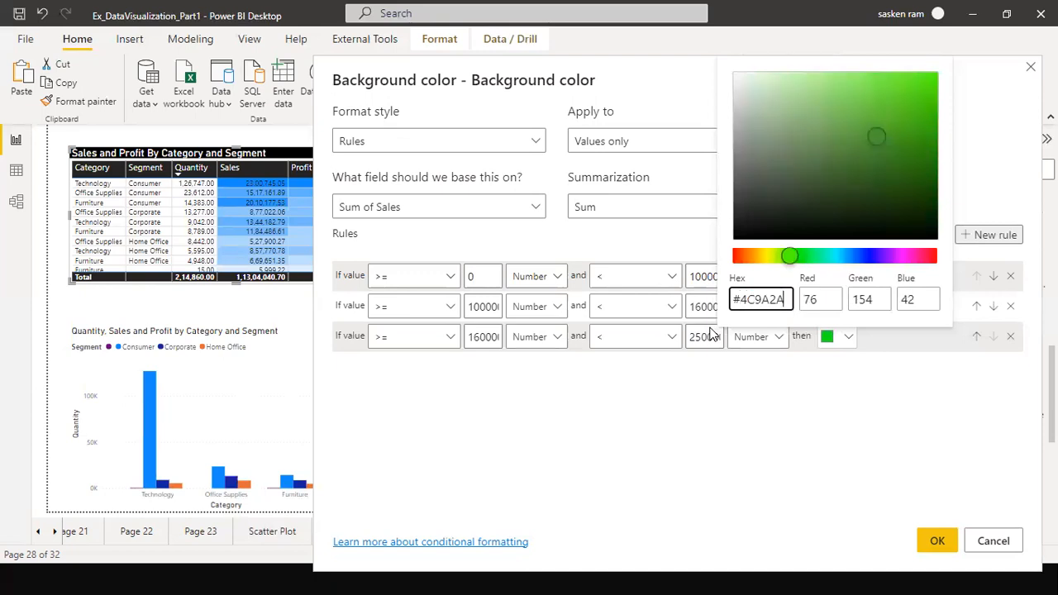
{"action": "left_click", "coordinate": [932, 541]}
{"action": "left_click", "coordinate": [936, 542]}
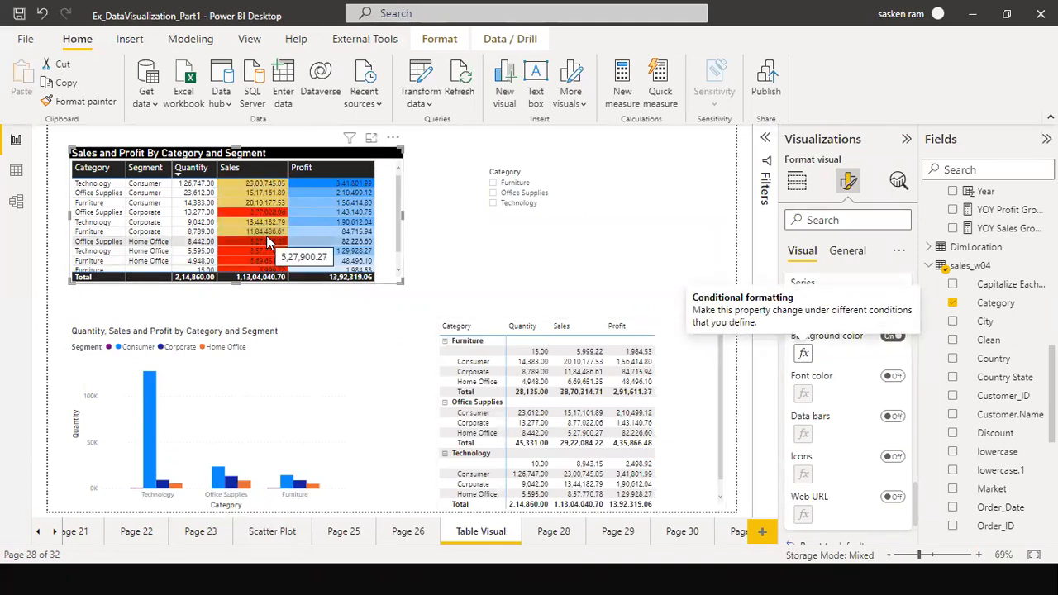
Reopen the Sales background color rules beside the table and examine the limits of the second and third rules
{"action": "scroll", "coordinate": [266, 238], "scroll_direction": "down", "scroll_amount": 2}
{"action": "scroll", "coordinate": [265, 248], "scroll_direction": "up", "scroll_amount": 1}
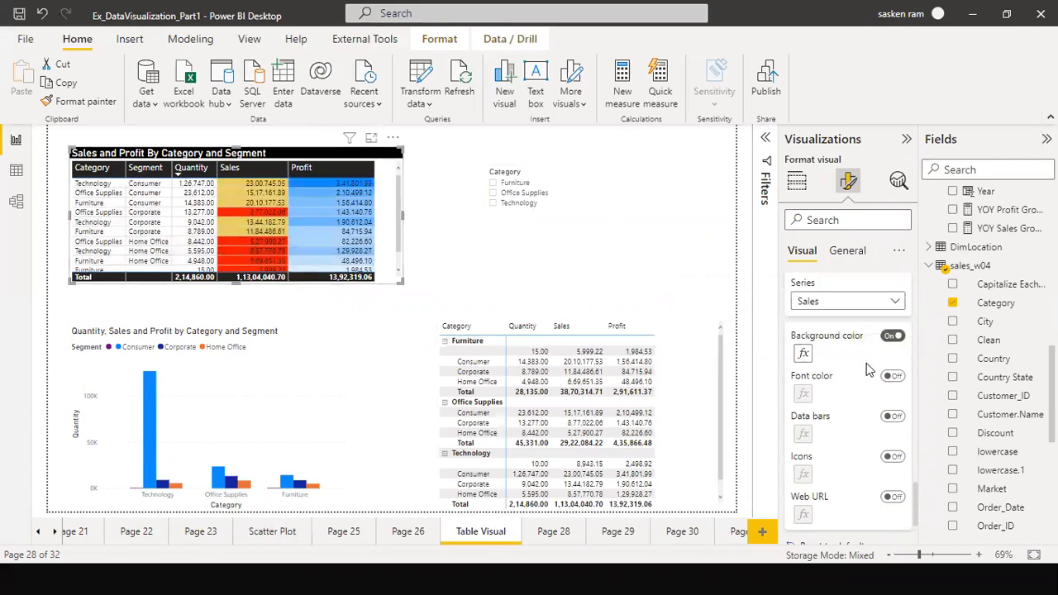
{"action": "left_click", "coordinate": [802, 356]}
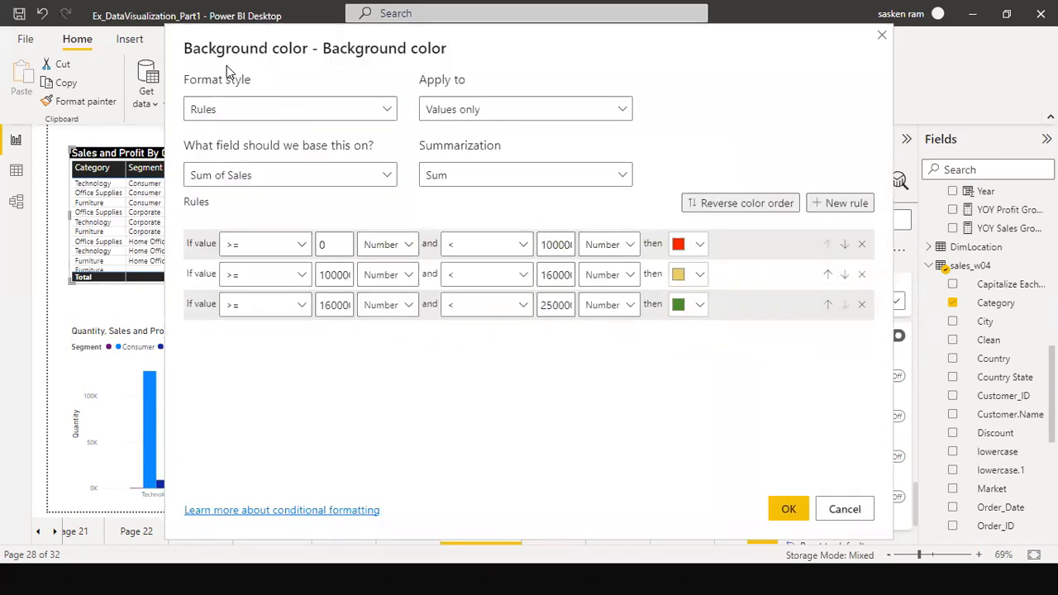
{"action": "left_click_drag", "start_coordinate": [226, 65], "coordinate": [508, 114]}
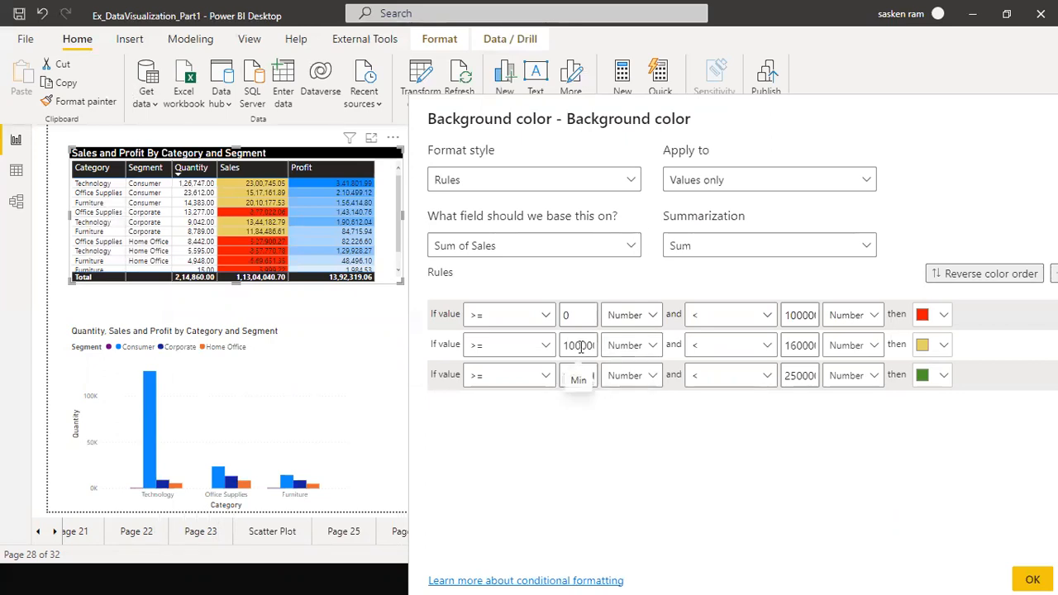
{"action": "left_click", "coordinate": [587, 376]}
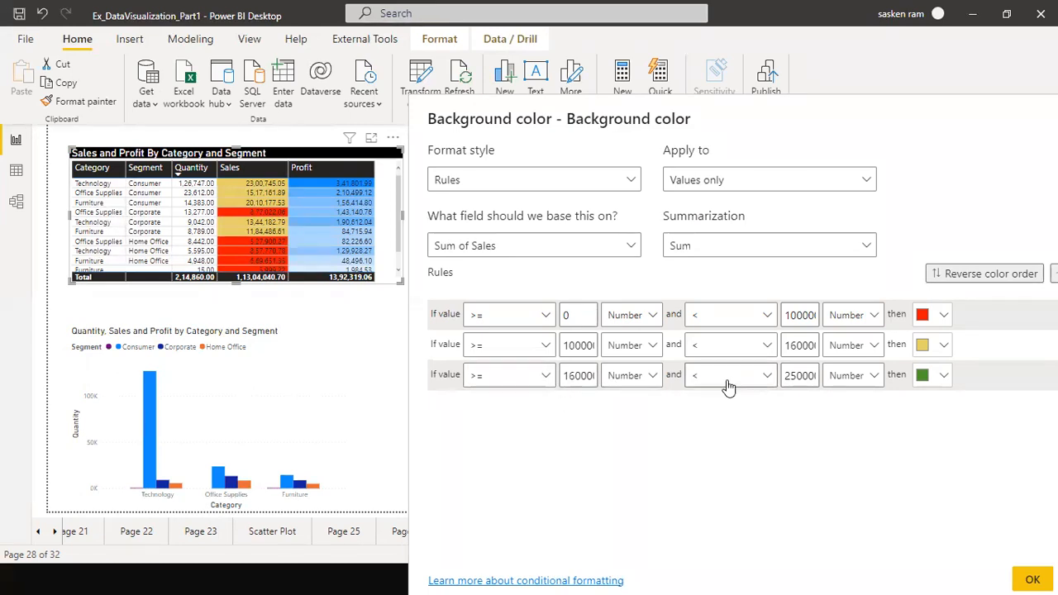
{"action": "double_click", "coordinate": [799, 375]}
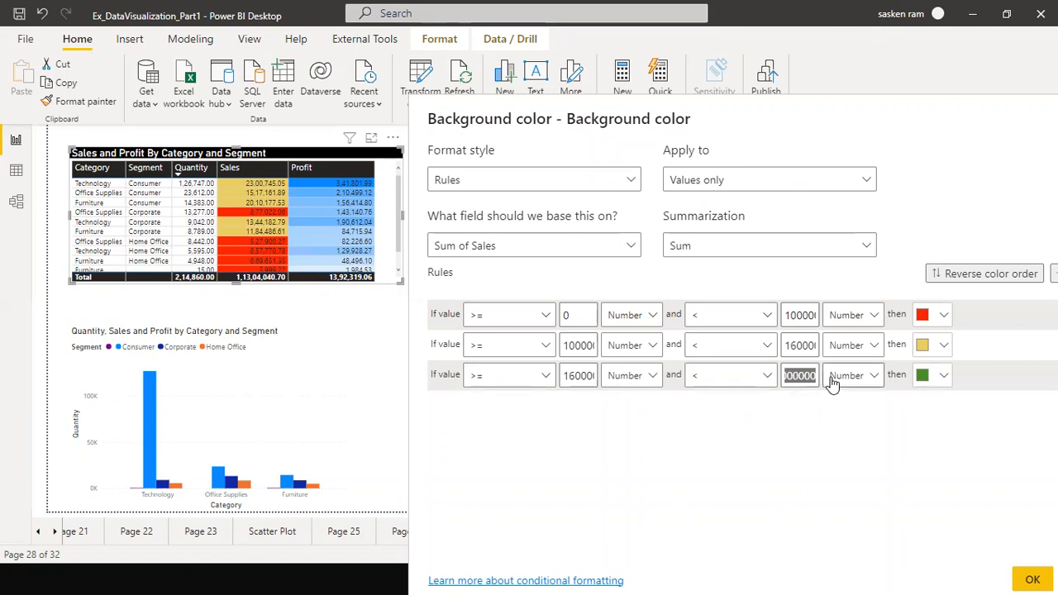
{"action": "left_click", "coordinate": [586, 373]}
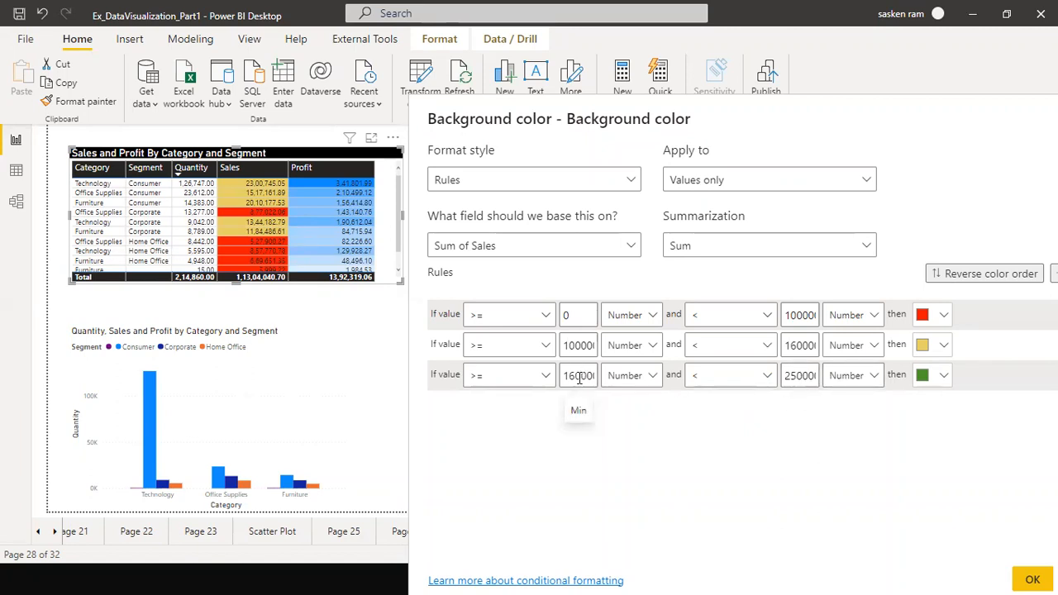
{"action": "left_click_drag", "start_coordinate": [579, 348], "coordinate": [626, 354]}
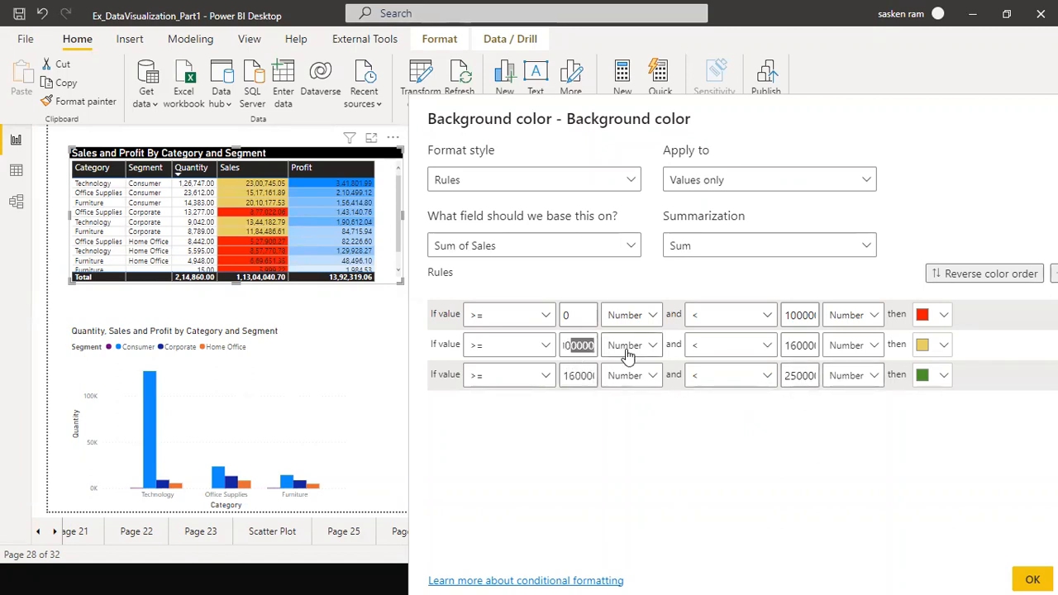
Change the second digit of the third rule's lower limit to 7 and apply the rules
{"action": "left_click", "coordinate": [574, 378]}
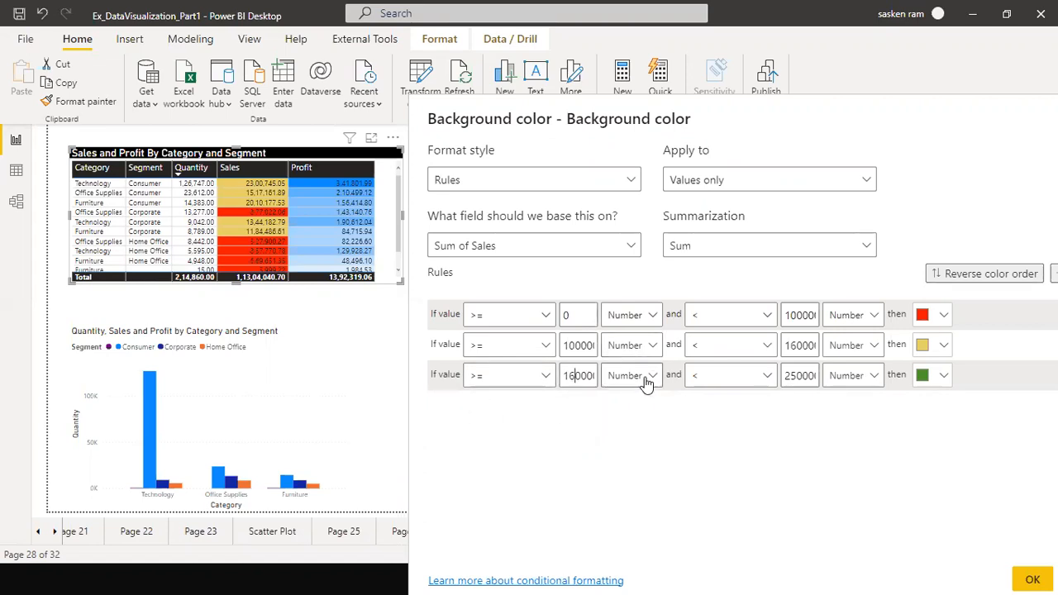
{"action": "key", "text": "BackSpace"}
{"action": "type", "text": "7"}
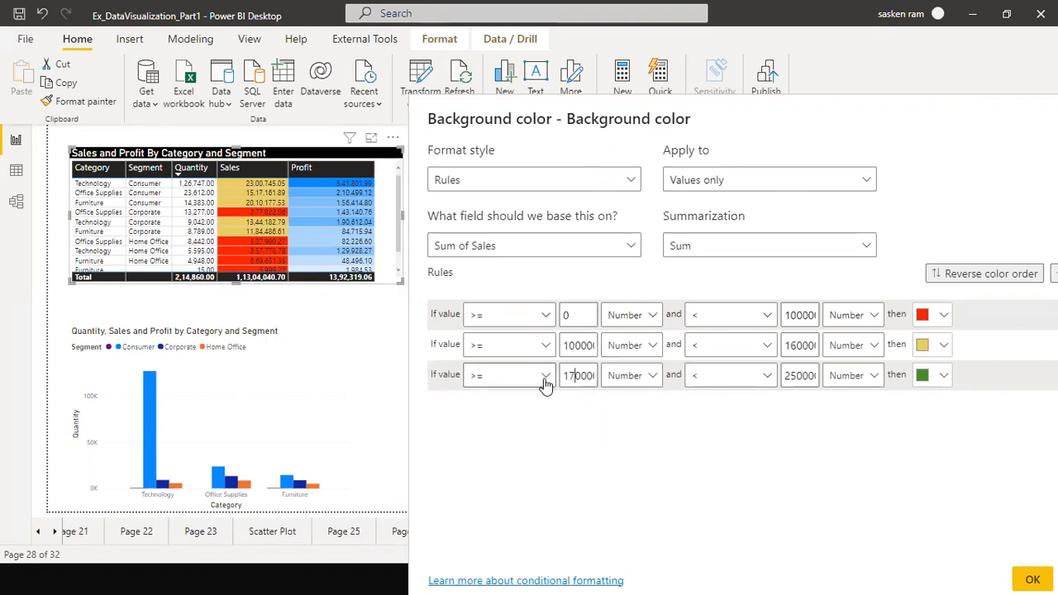
{"action": "left_click", "coordinate": [1018, 579]}
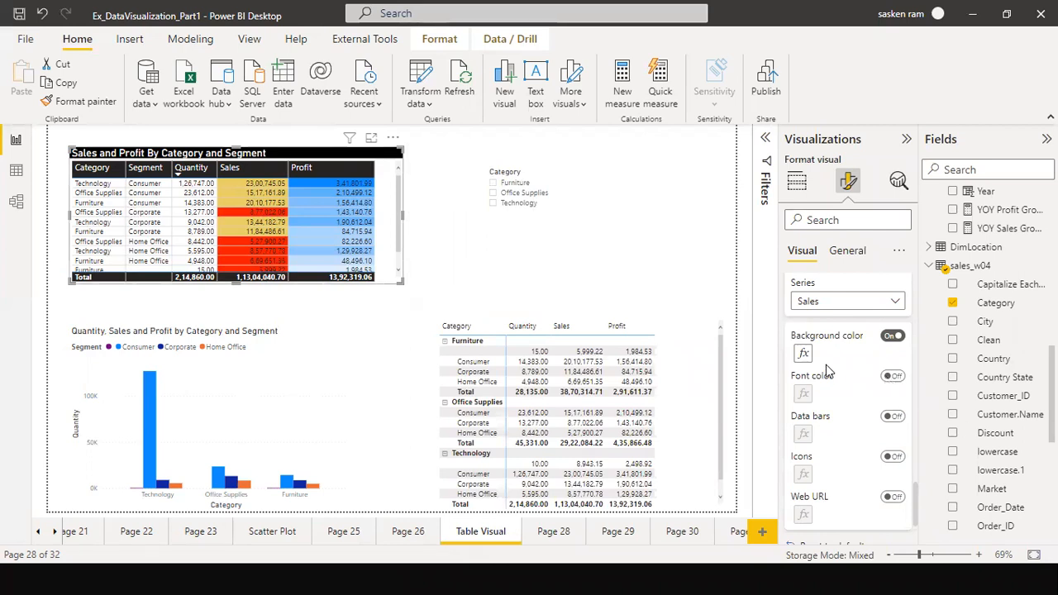
Reopen the Sales background color rules, set the third rule's lower limit to 16000001 and apply the rules
{"action": "left_click", "coordinate": [803, 353]}
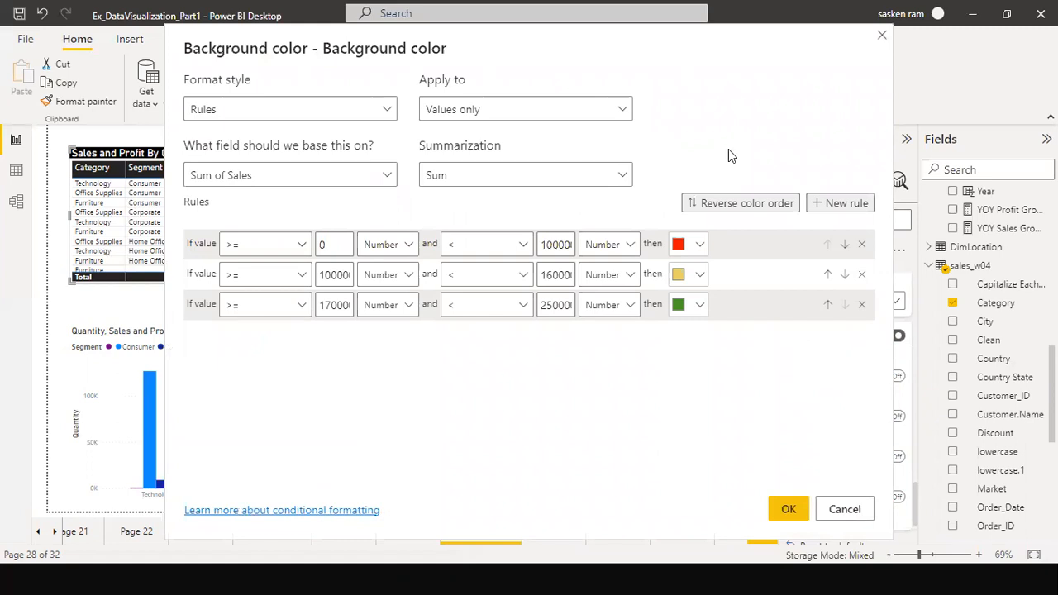
{"action": "double_click", "coordinate": [324, 306]}
{"action": "type", "text": "16000001"}
{"action": "key", "text": "Tab"}
{"action": "key", "text": "Tab"}
{"action": "key", "text": "Tab"}
{"action": "left_click", "coordinate": [785, 507]}
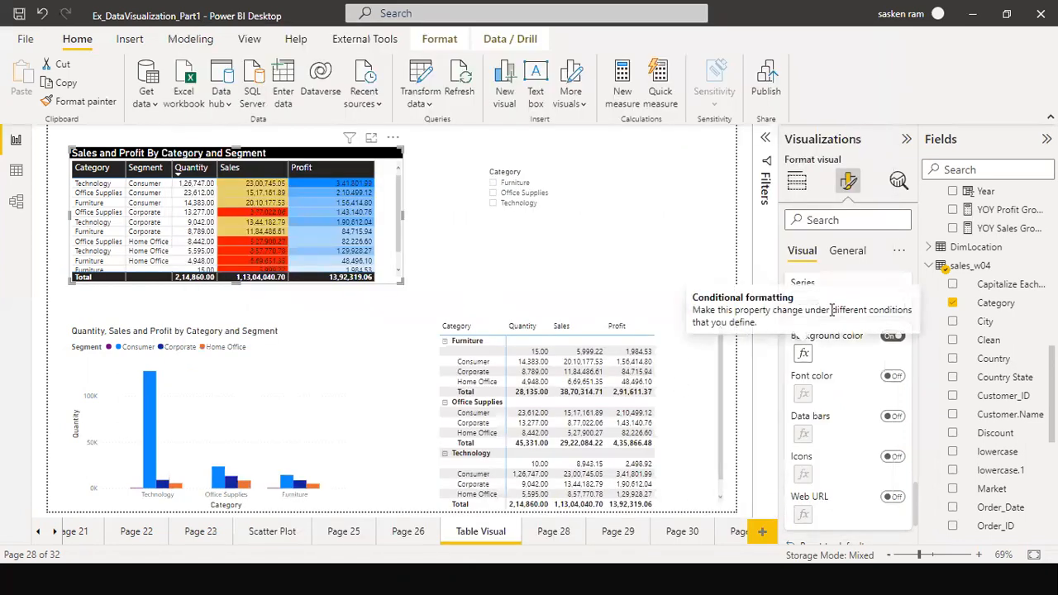
Reopen the rules, set the third rule's color to the dark blue theme color and apply the rules
{"action": "left_click", "coordinate": [802, 356]}
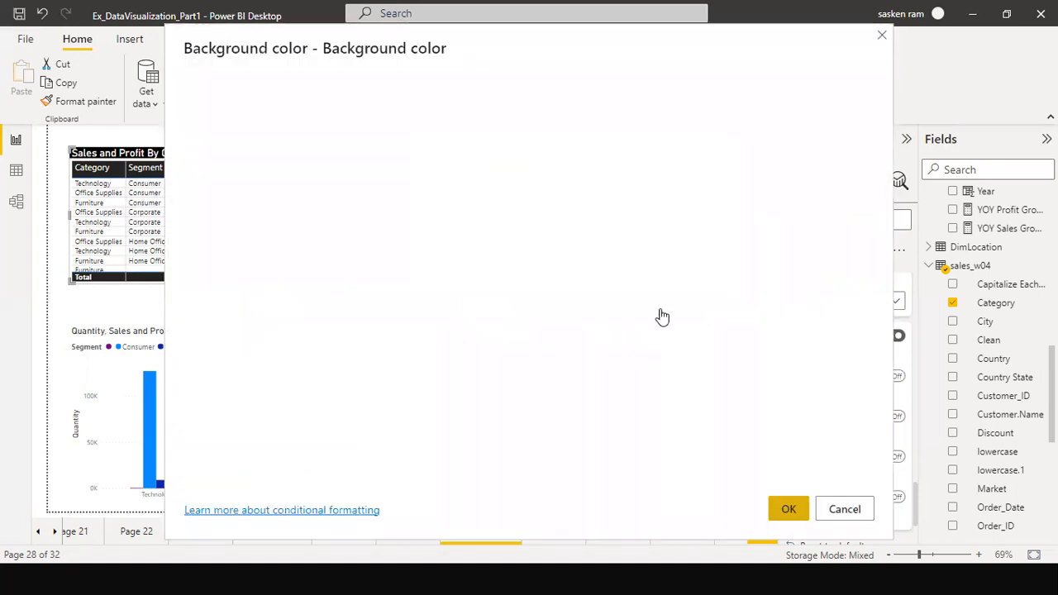
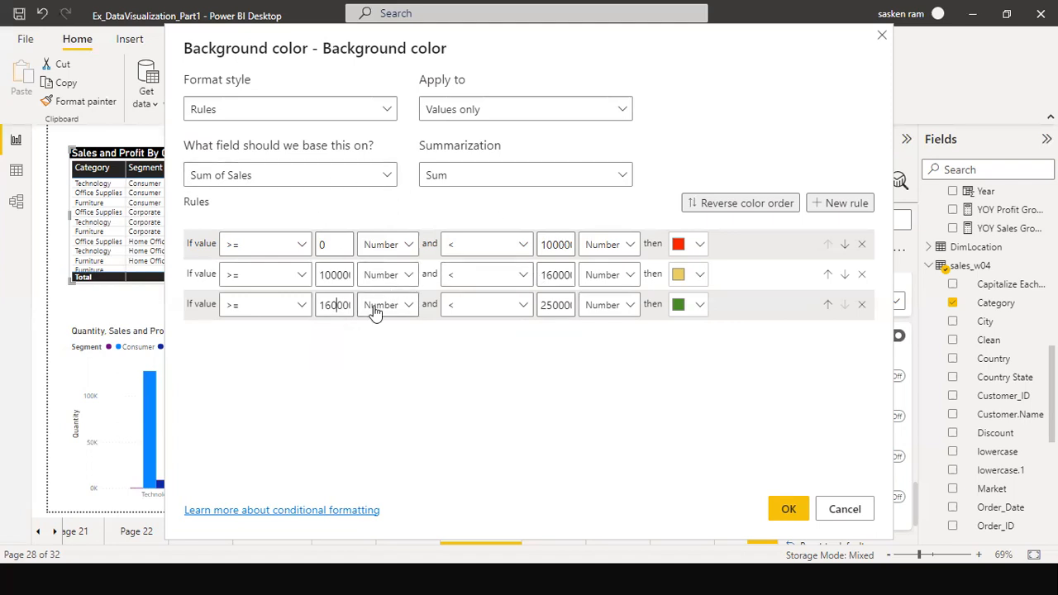
{"action": "left_click", "coordinate": [335, 304]}
{"action": "left_click_drag", "start_coordinate": [187, 43], "coordinate": [430, 132]}
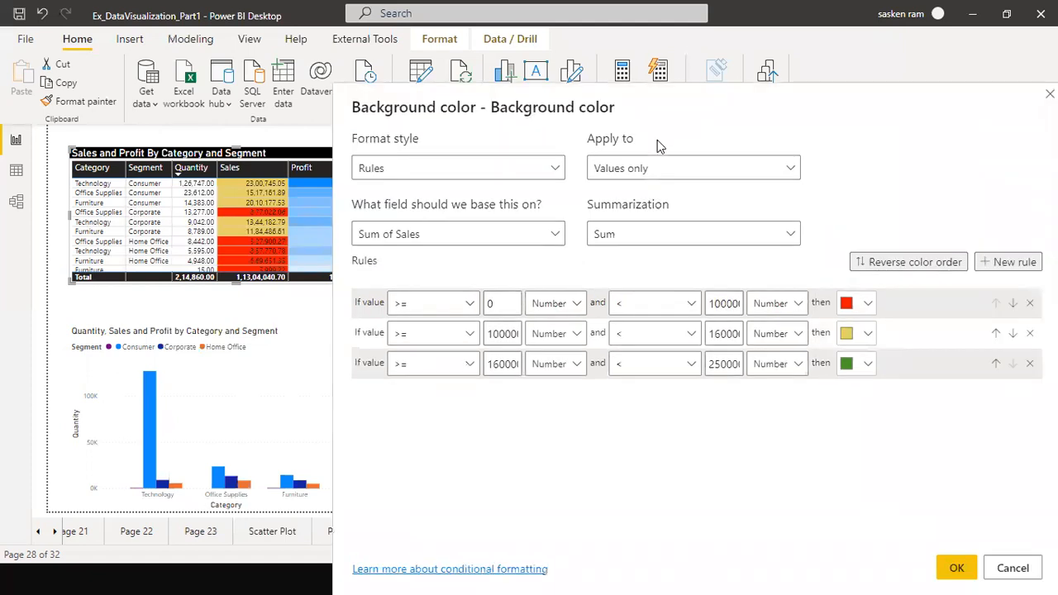
{"action": "left_click", "coordinate": [864, 365]}
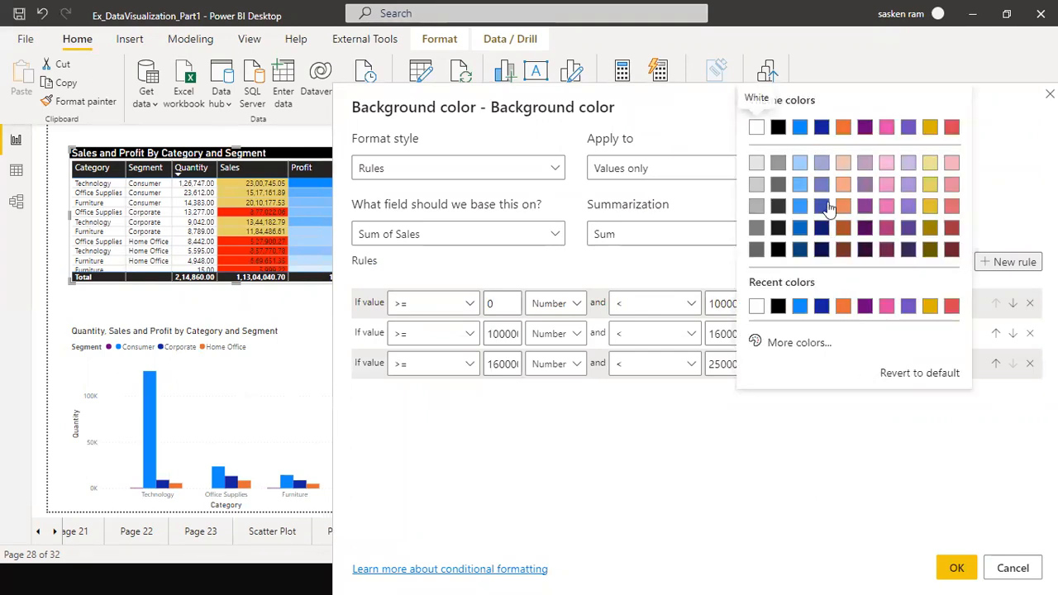
{"action": "left_click", "coordinate": [820, 128]}
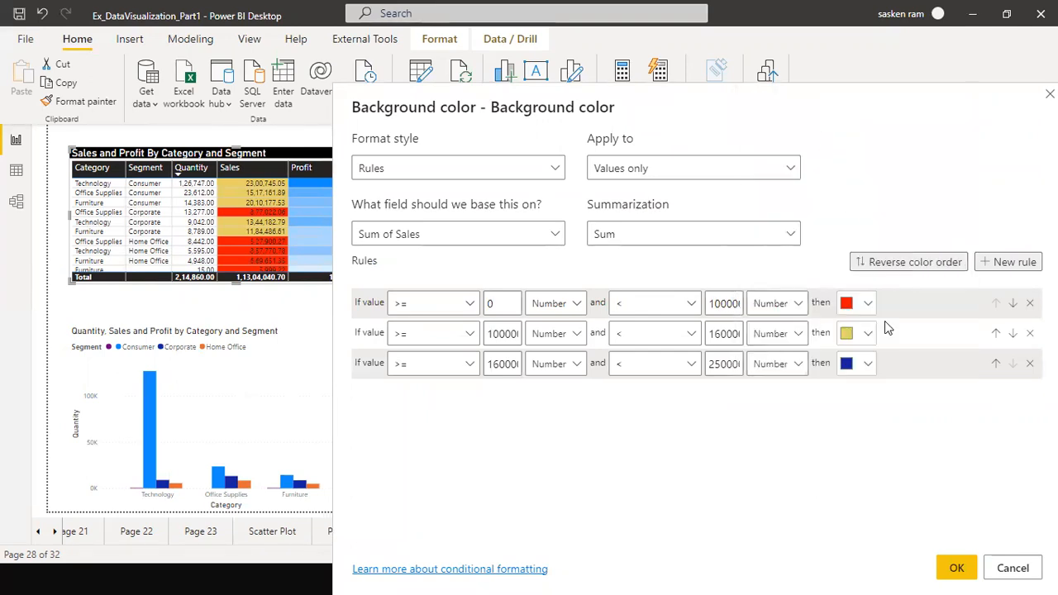
{"action": "left_click", "coordinate": [956, 568]}
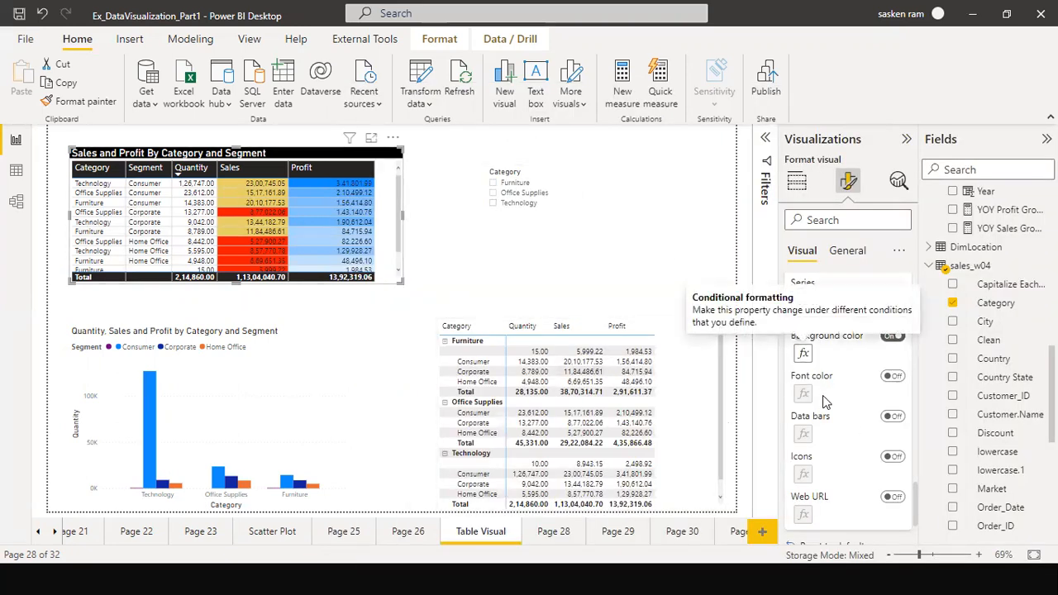
Reopen the rules, set the second rule's upper comparison to <= and the third rule's lower comparison to >, and apply them to the table
{"action": "left_click", "coordinate": [801, 354]}
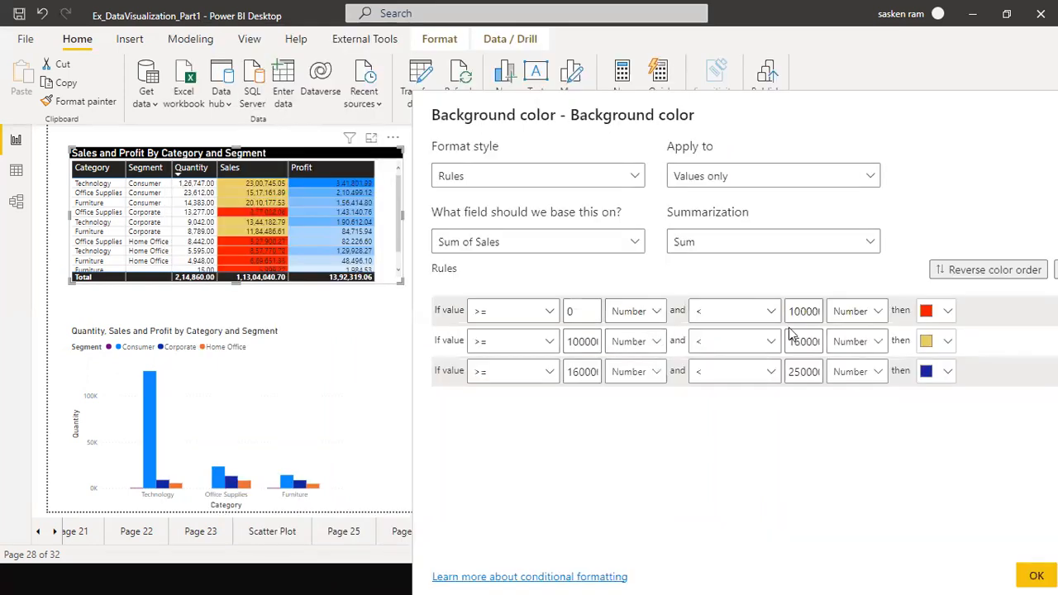
{"action": "left_click_drag", "start_coordinate": [793, 316], "coordinate": [847, 327]}
{"action": "left_click", "coordinate": [849, 316]}
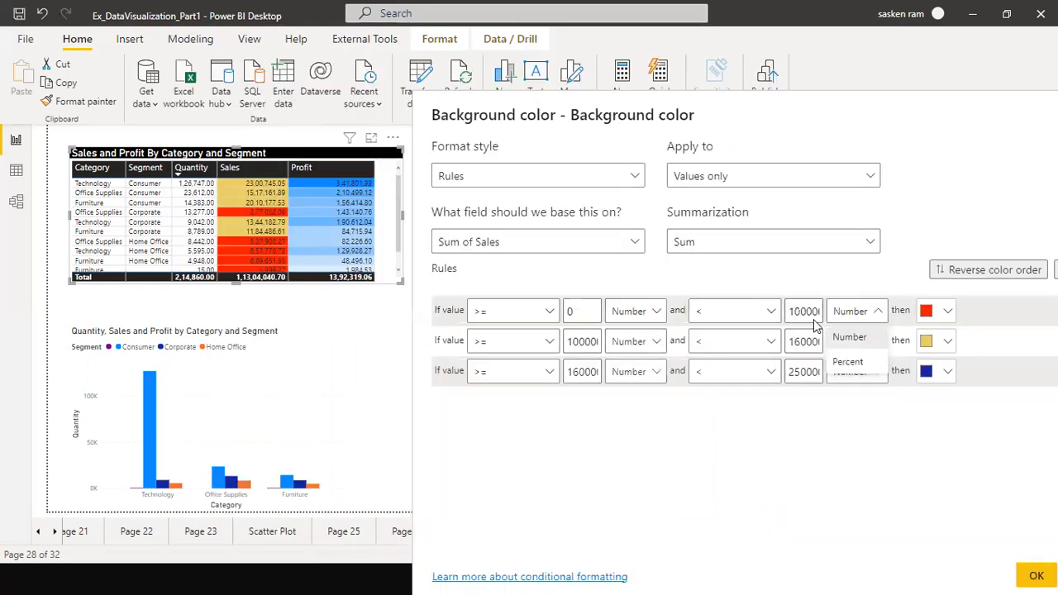
{"action": "left_click", "coordinate": [568, 341]}
{"action": "left_click_drag", "start_coordinate": [568, 341], "coordinate": [603, 343]}
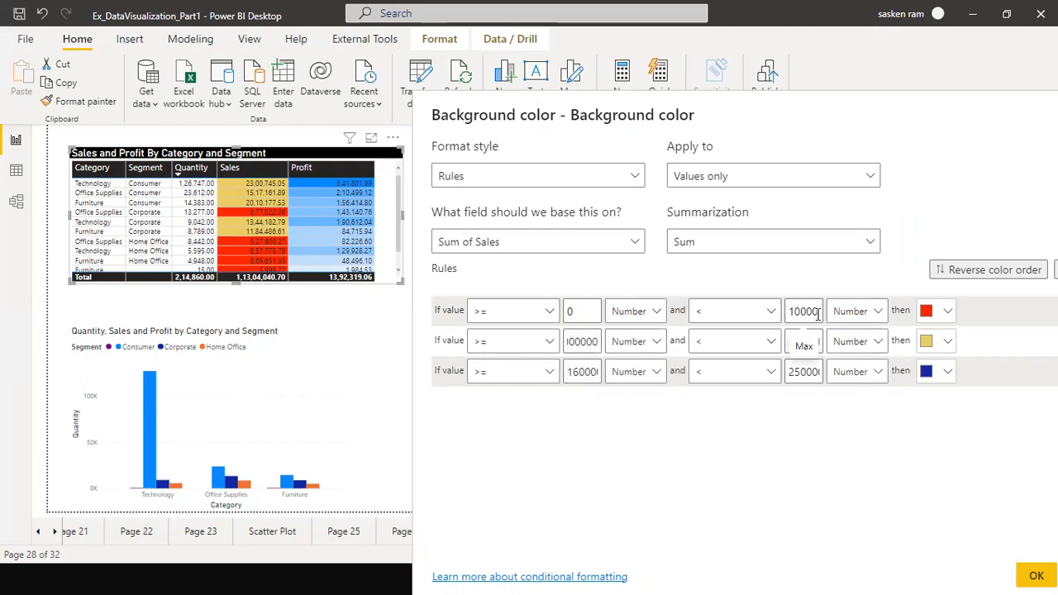
{"action": "left_click", "coordinate": [700, 344]}
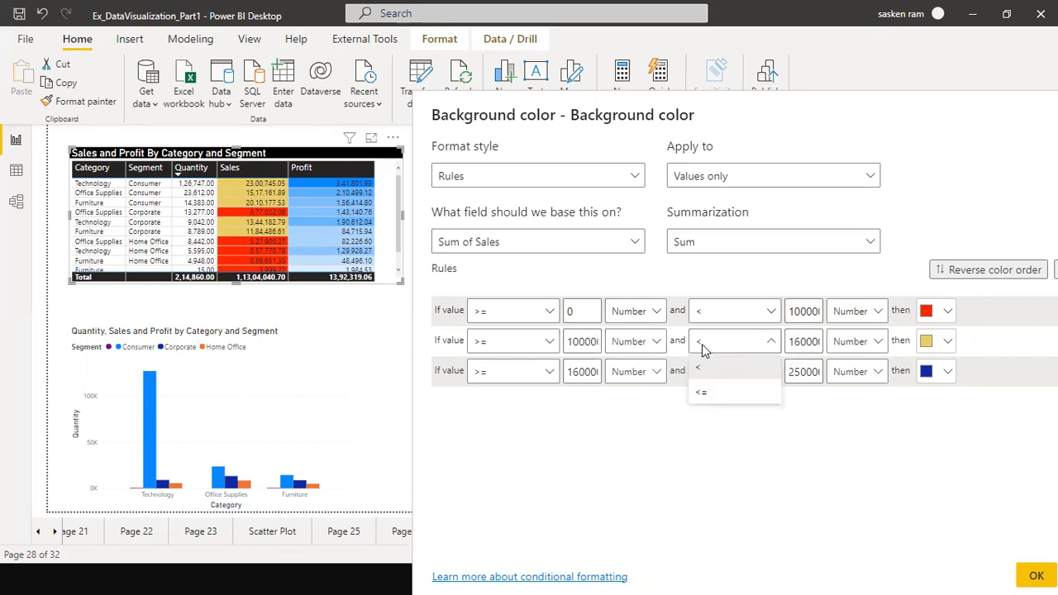
{"action": "left_click", "coordinate": [705, 391]}
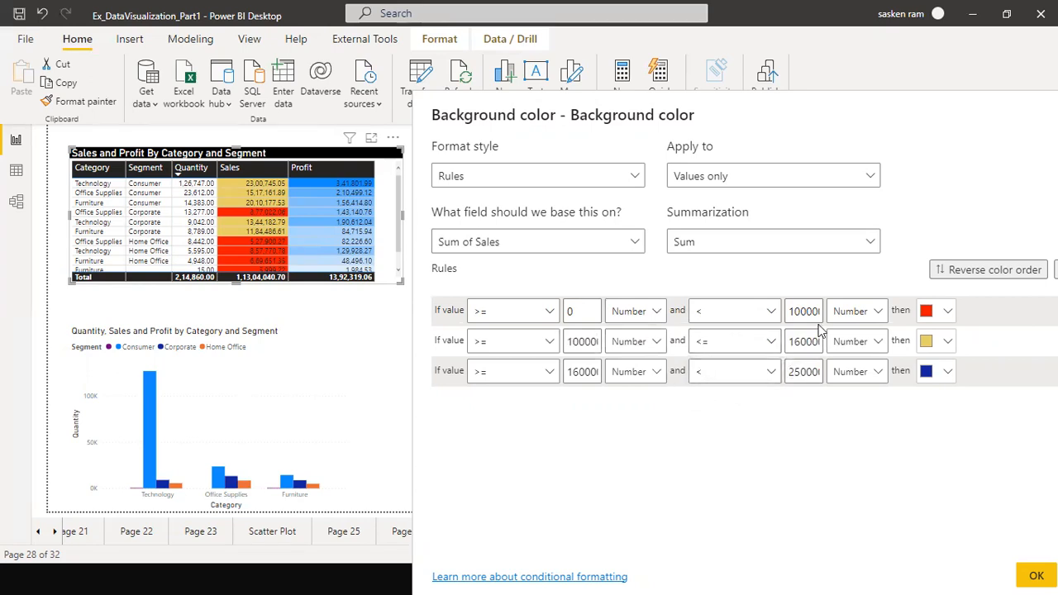
{"action": "left_click", "coordinate": [545, 376]}
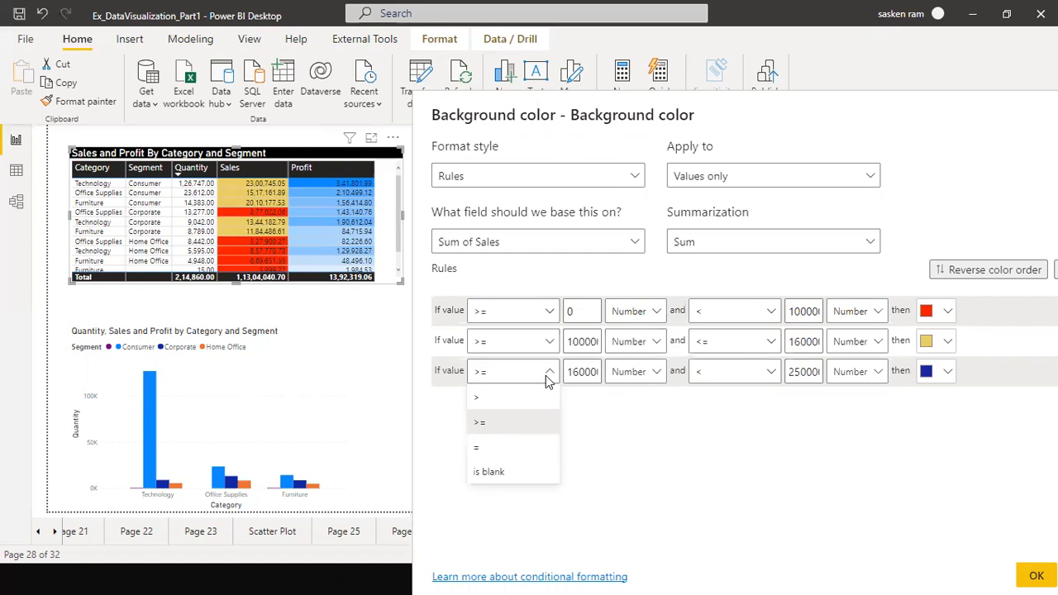
{"action": "left_click", "coordinate": [503, 402]}
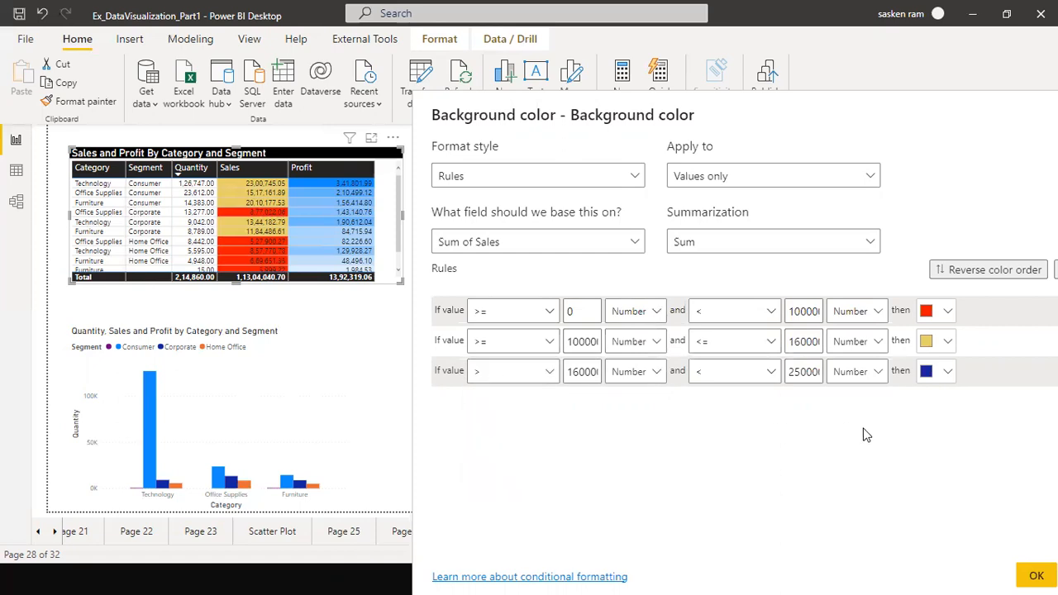
{"action": "left_click", "coordinate": [1031, 573]}
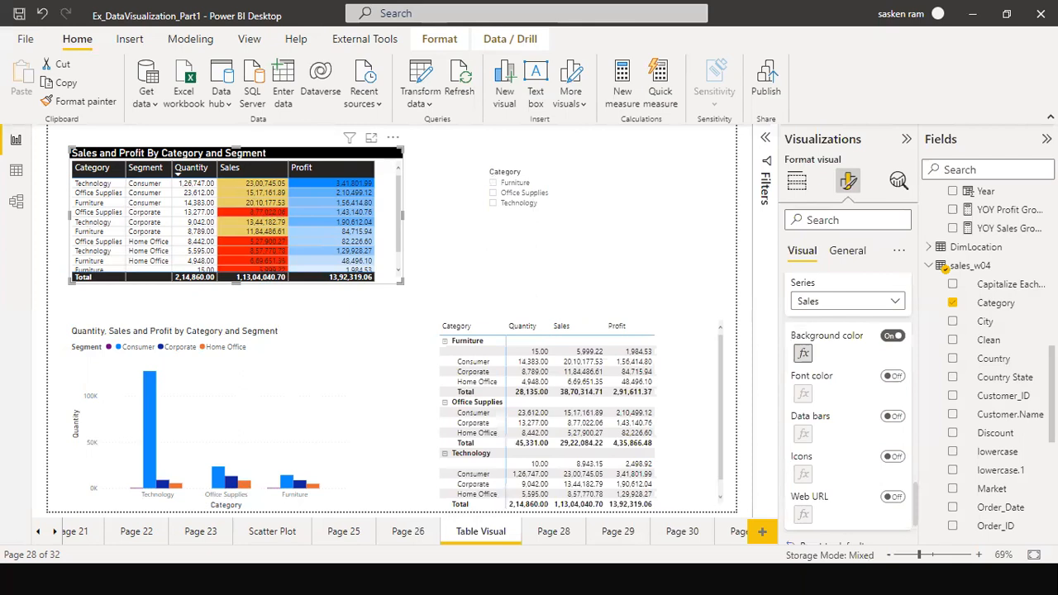
{"action": "scroll", "coordinate": [363, 256], "scroll_direction": "down", "scroll_amount": 2}
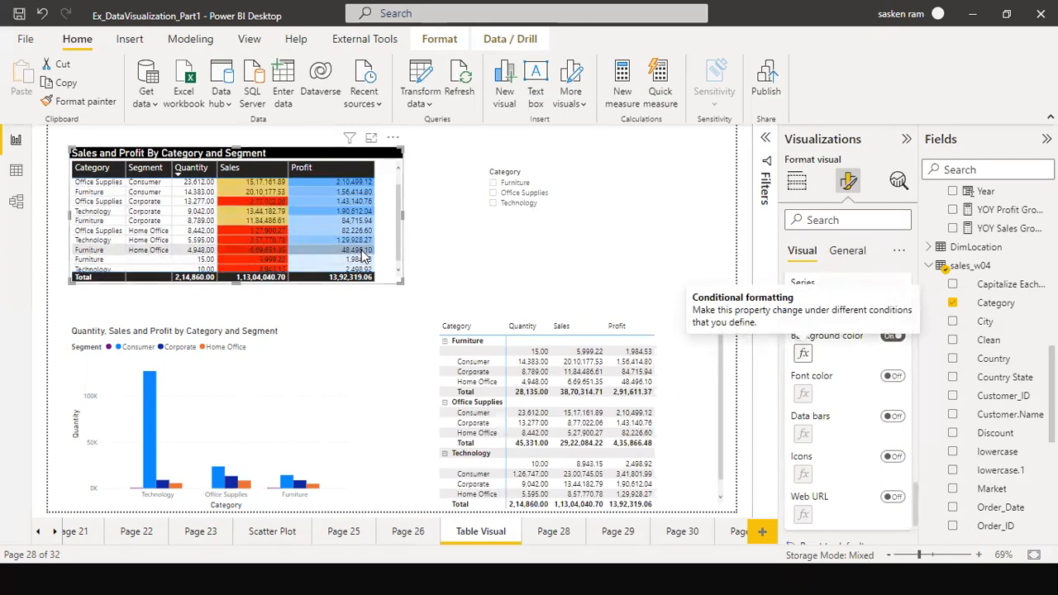
{"action": "scroll", "coordinate": [363, 256], "scroll_direction": "up", "scroll_amount": 2}
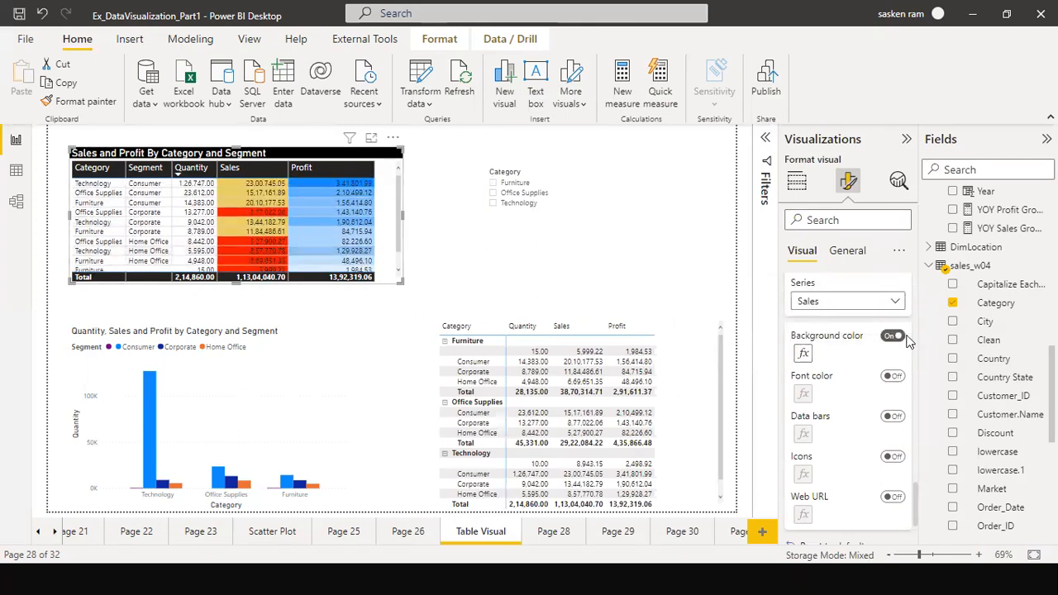
Reopen the rules, change the third rule's color to a darker shade of the dark blue theme color and apply it
{"action": "left_click", "coordinate": [804, 355]}
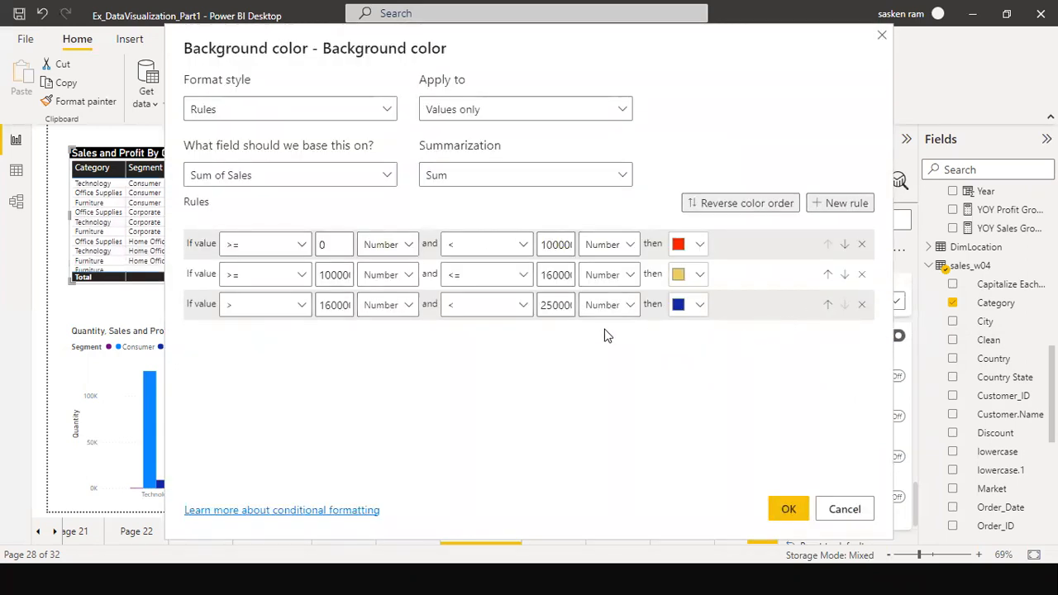
{"action": "left_click", "coordinate": [700, 304]}
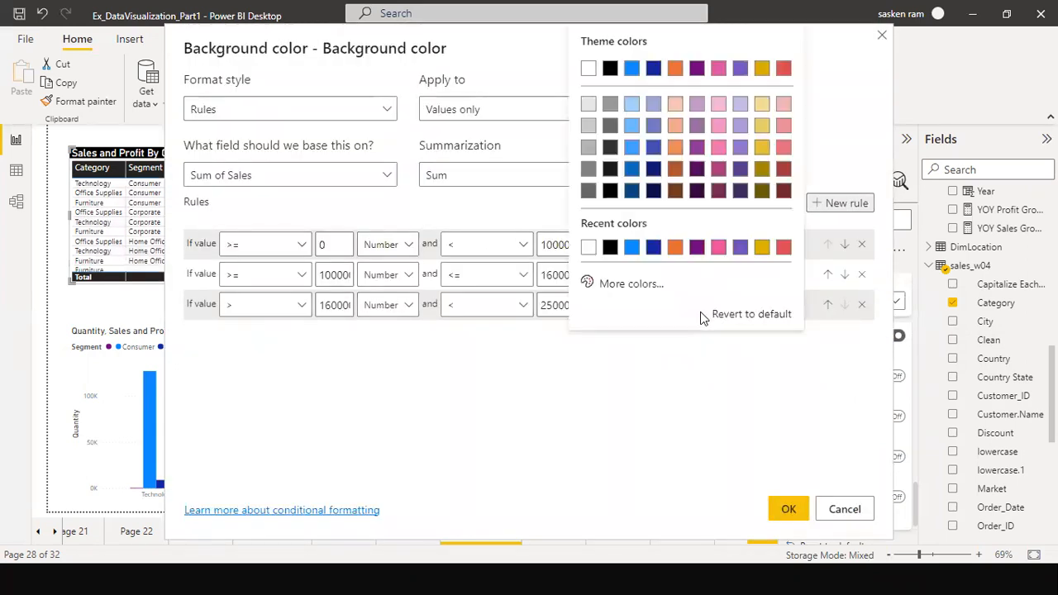
{"action": "left_click", "coordinate": [652, 175]}
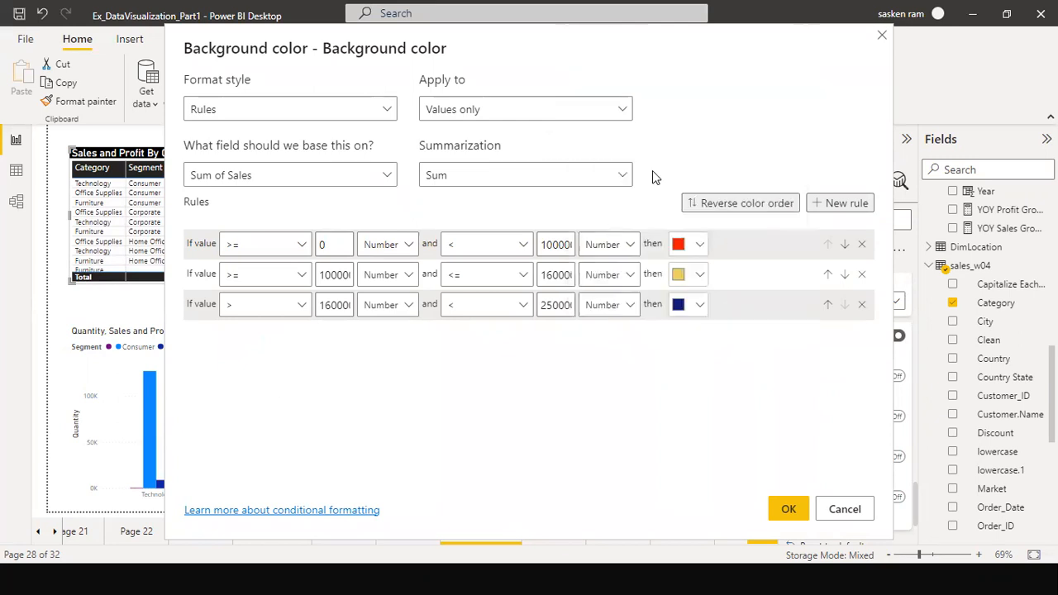
{"action": "left_click", "coordinate": [788, 510]}
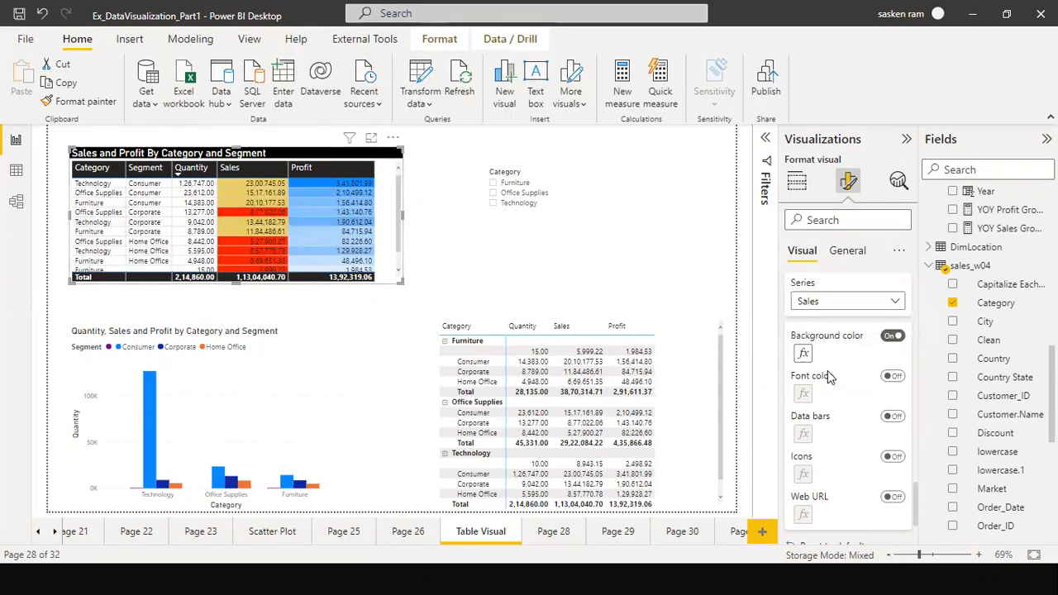
Reopen the Sales background color rules and change the last digit of the second rule's lower limit to 1
{"action": "left_click", "coordinate": [802, 354]}
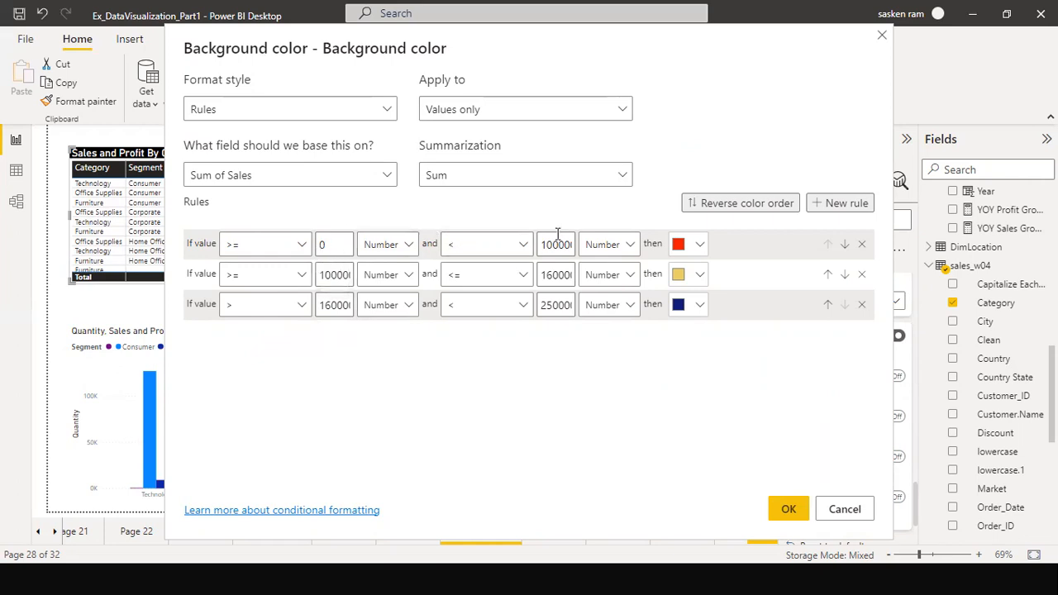
{"action": "left_click_drag", "start_coordinate": [562, 243], "coordinate": [580, 249]}
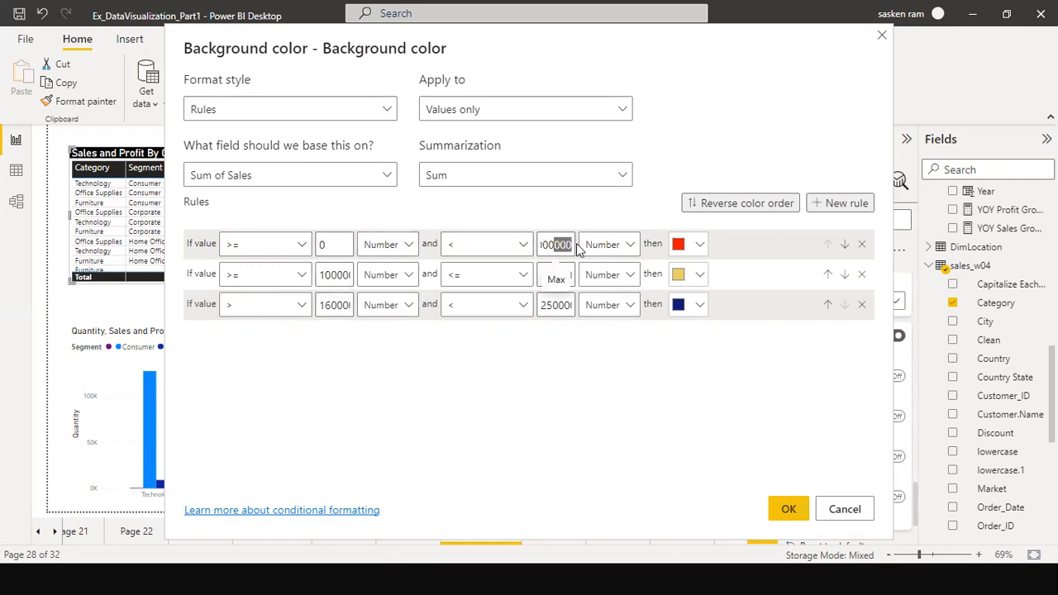
{"action": "left_click", "coordinate": [333, 275]}
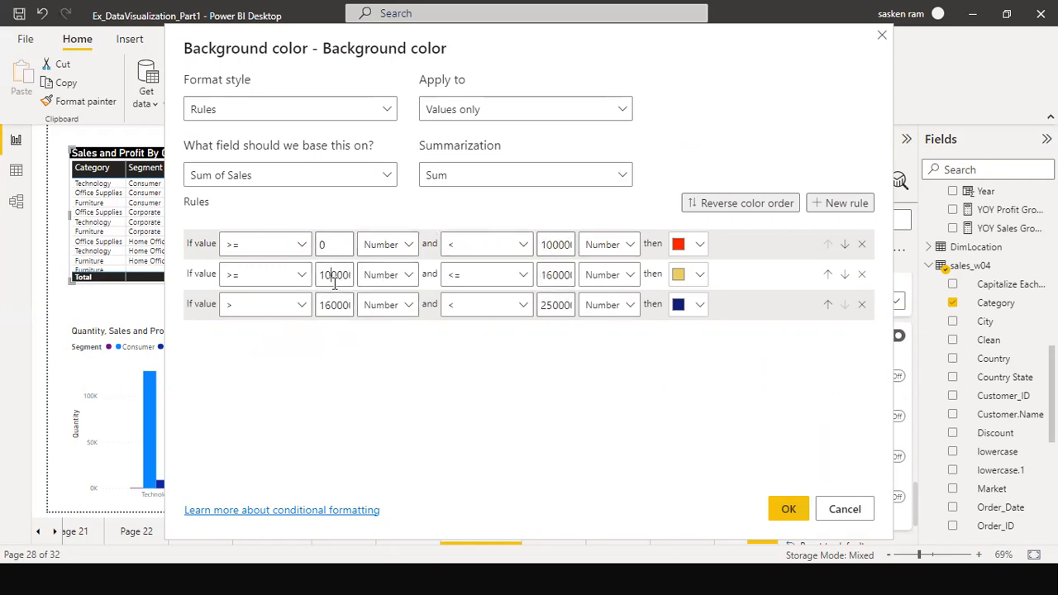
{"action": "key", "text": "End"}
{"action": "key", "text": "BackSpace"}
{"action": "type", "text": "1"}
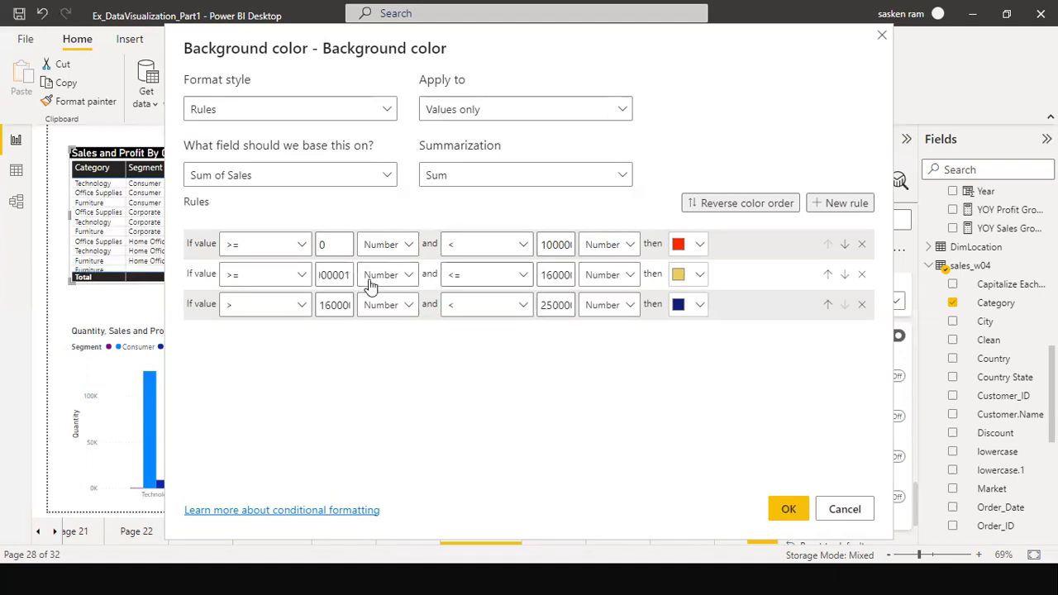
{"action": "left_click_drag", "start_coordinate": [337, 281], "coordinate": [293, 281]}
{"action": "left_click", "coordinate": [333, 279]}
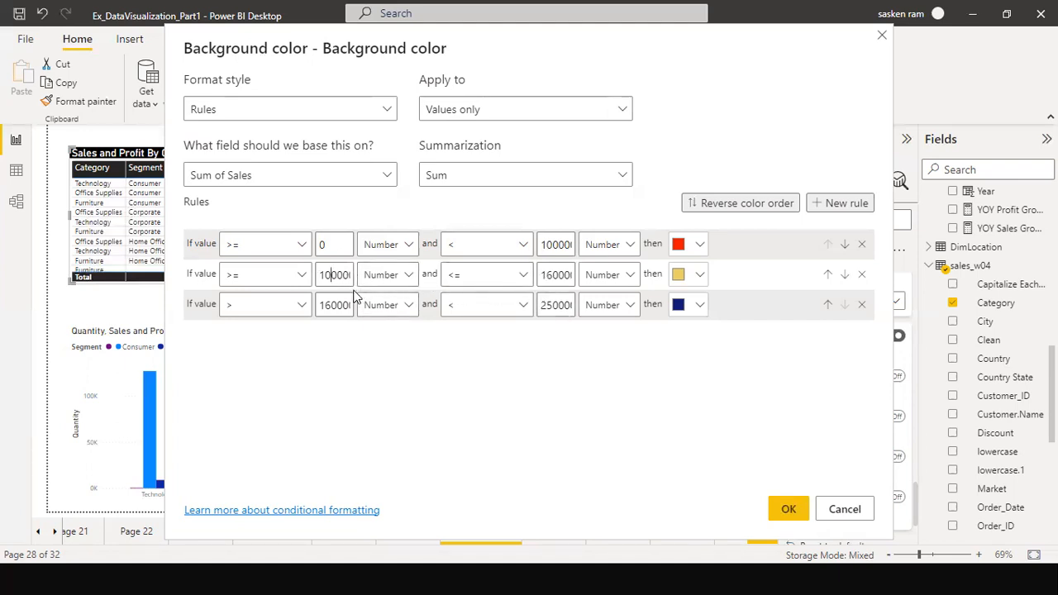
Set the second rule's upper comparison to < while keeping its lower comparison at >=
{"action": "left_click", "coordinate": [299, 278]}
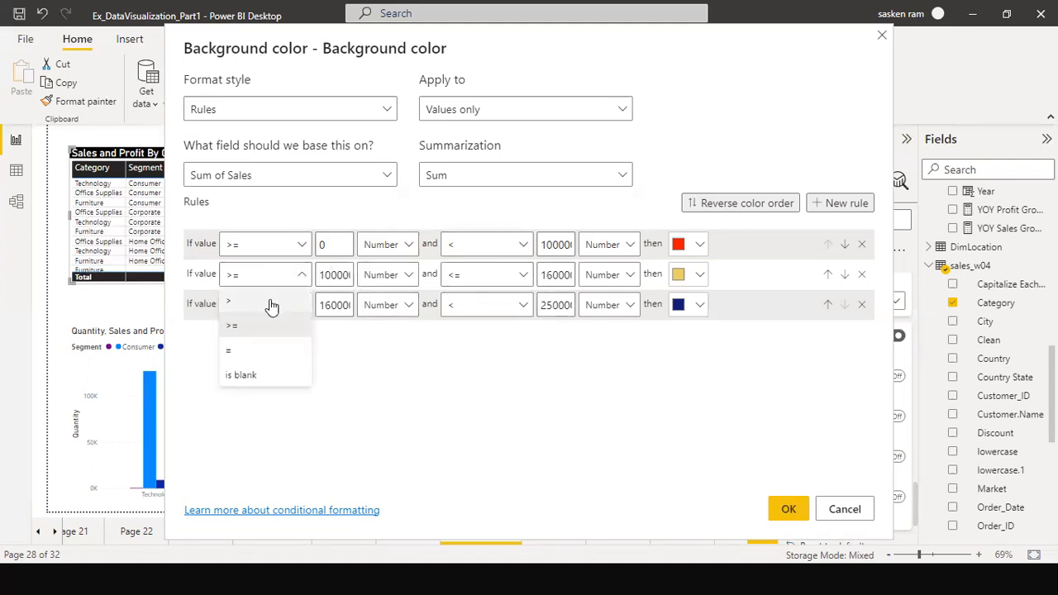
{"action": "left_click", "coordinate": [302, 275]}
{"action": "left_click", "coordinate": [521, 276]}
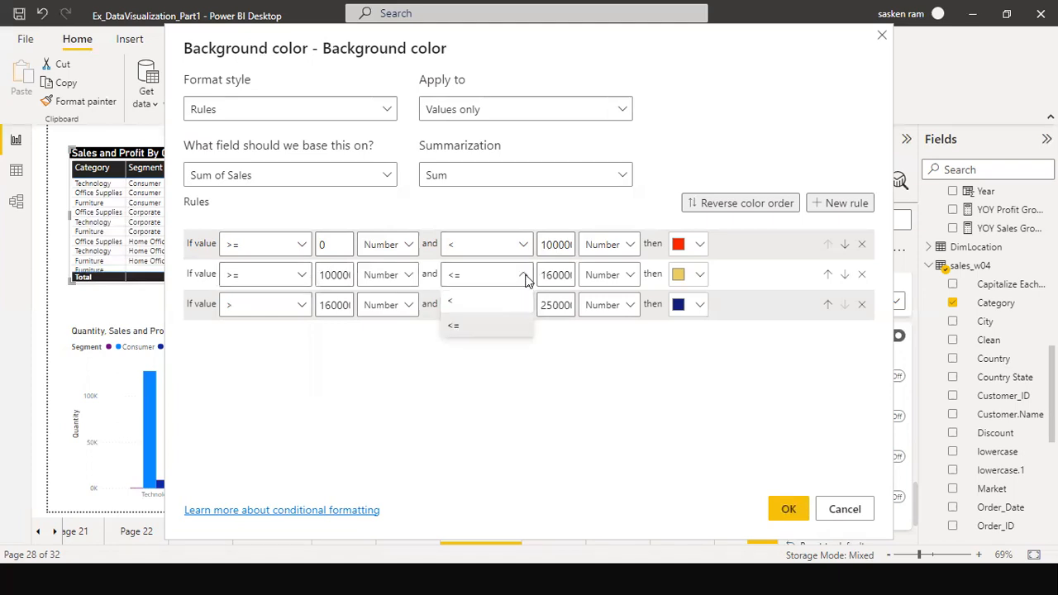
{"action": "left_click", "coordinate": [482, 302]}
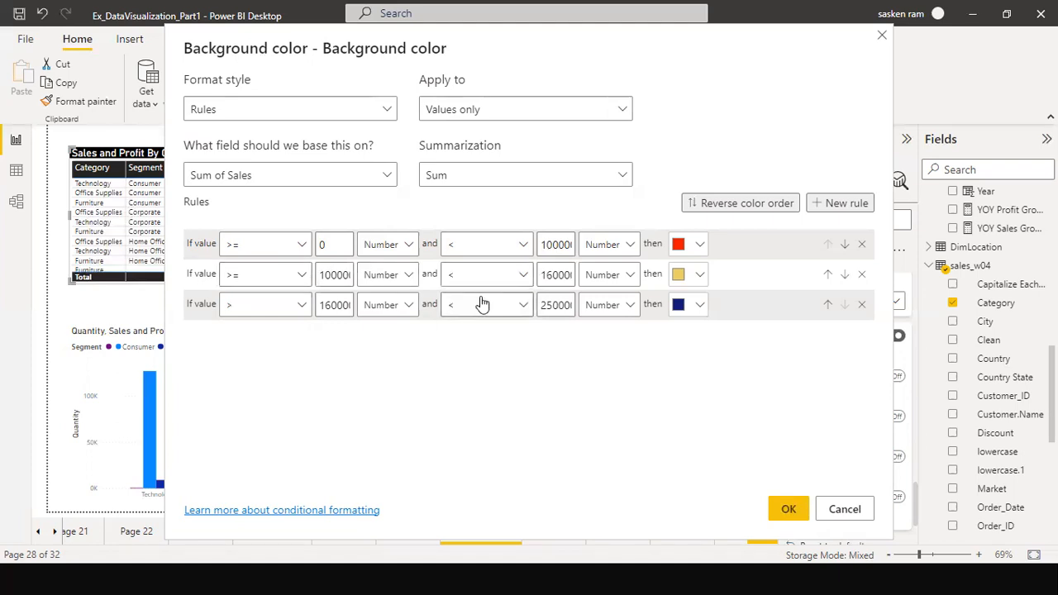
Select the second rule's upper limit and record it as 16000000 in the open Notepad window, returning to Power BI
{"action": "double_click", "coordinate": [557, 275]}
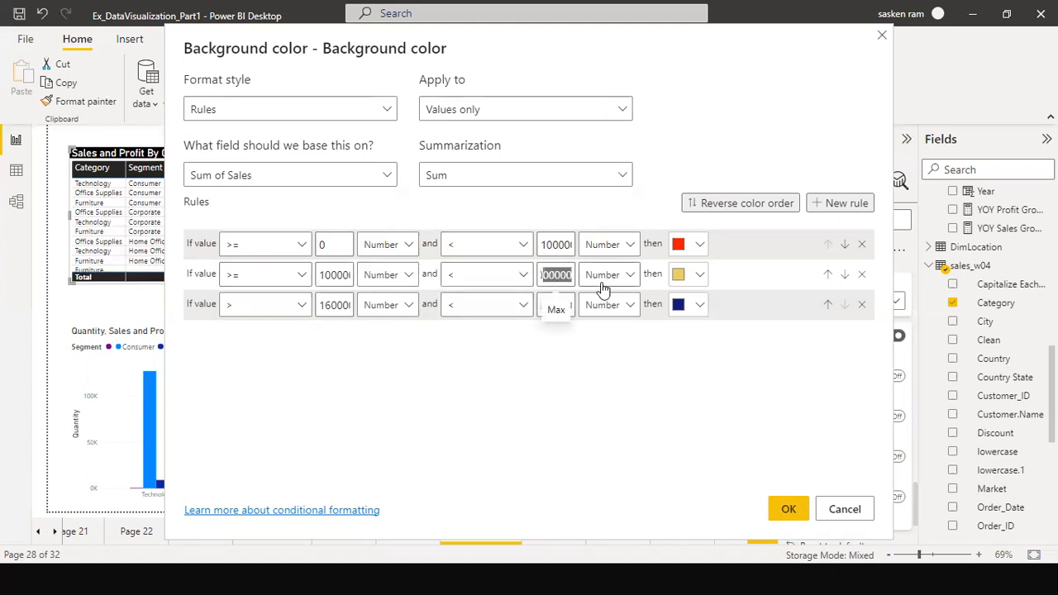
{"action": "left_click", "coordinate": [562, 275]}
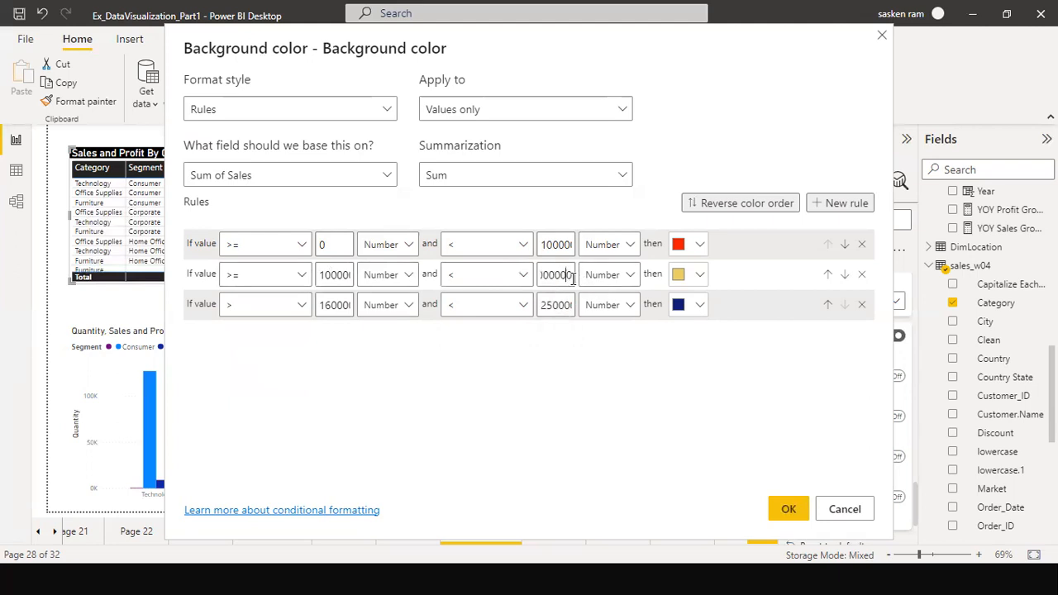
{"action": "left_click_drag", "start_coordinate": [569, 275], "coordinate": [523, 279]}
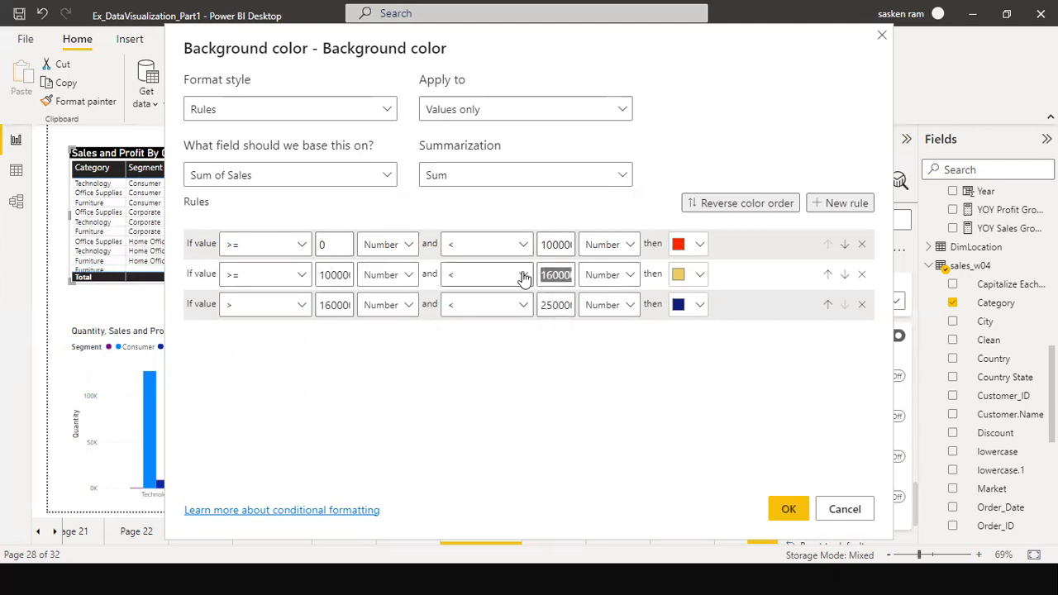
{"action": "key", "text": "alt+Tab"}
{"action": "key", "text": "alt+Tab"}
{"action": "key", "text": "alt+Tab"}
{"action": "key", "text": "alt+Tab"}
{"action": "key", "text": "alt+Tab"}
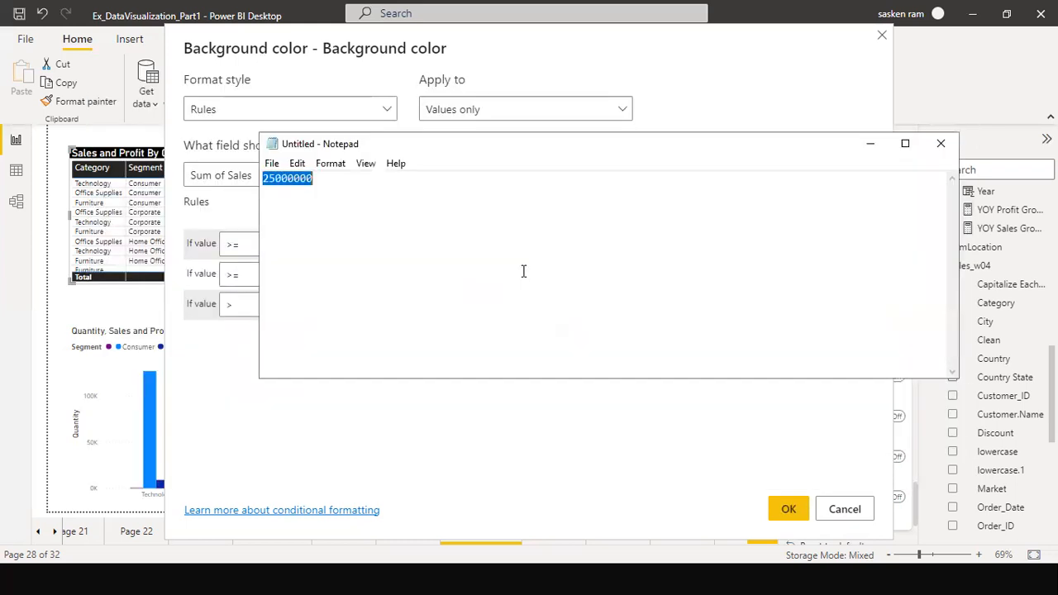
{"action": "left_click", "coordinate": [523, 271]}
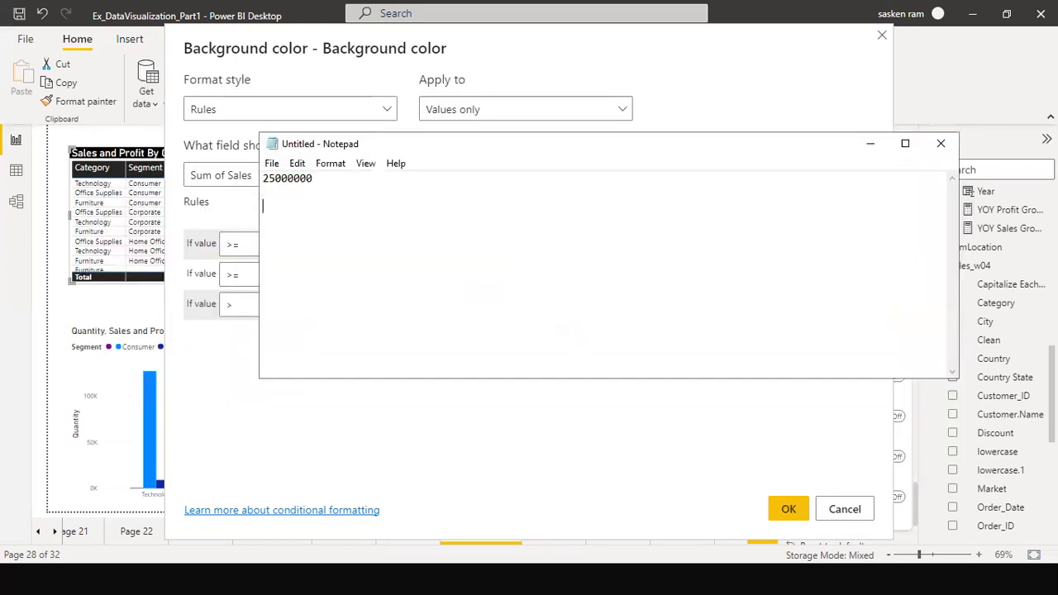
{"action": "key", "text": "Return"}
{"action": "key", "text": "Return"}
{"action": "type", "text": "16000000"}
{"action": "key", "text": "alt+Tab"}
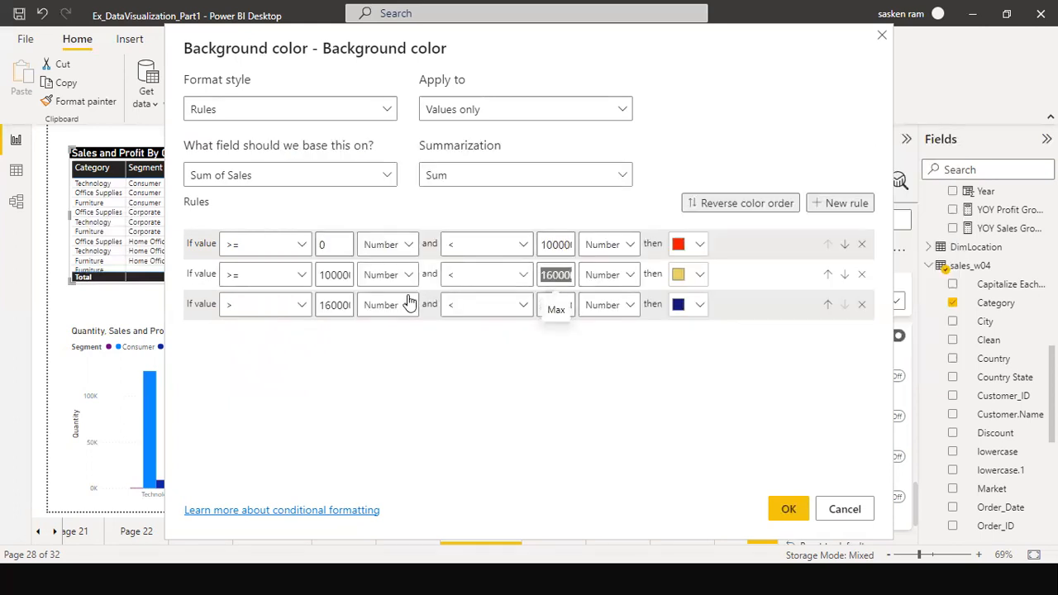
Try <= as the second rule's upper comparison and set it back to <
{"action": "double_click", "coordinate": [337, 278]}
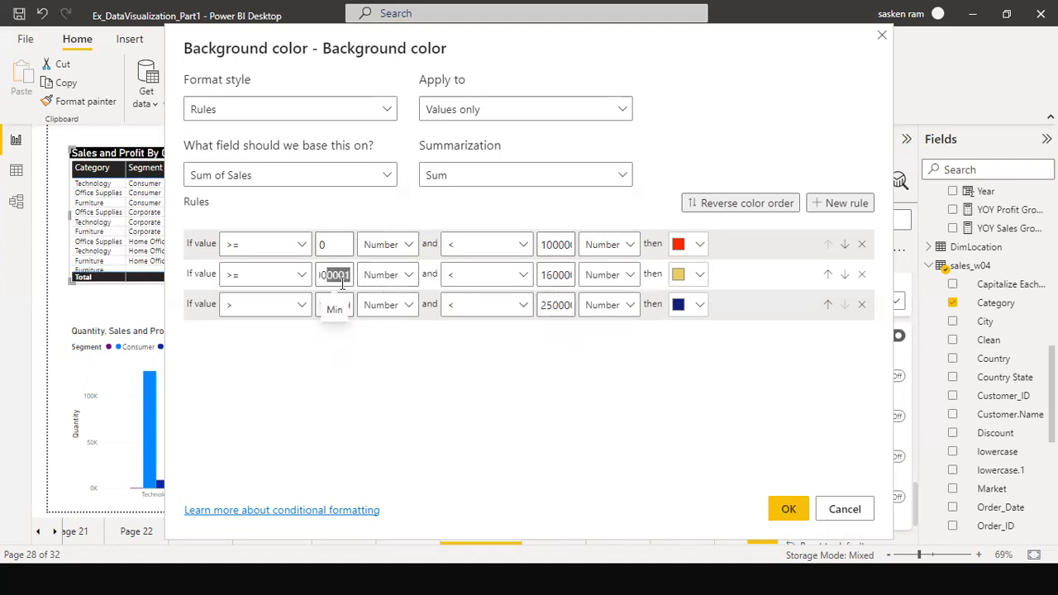
{"action": "left_click", "coordinate": [555, 279]}
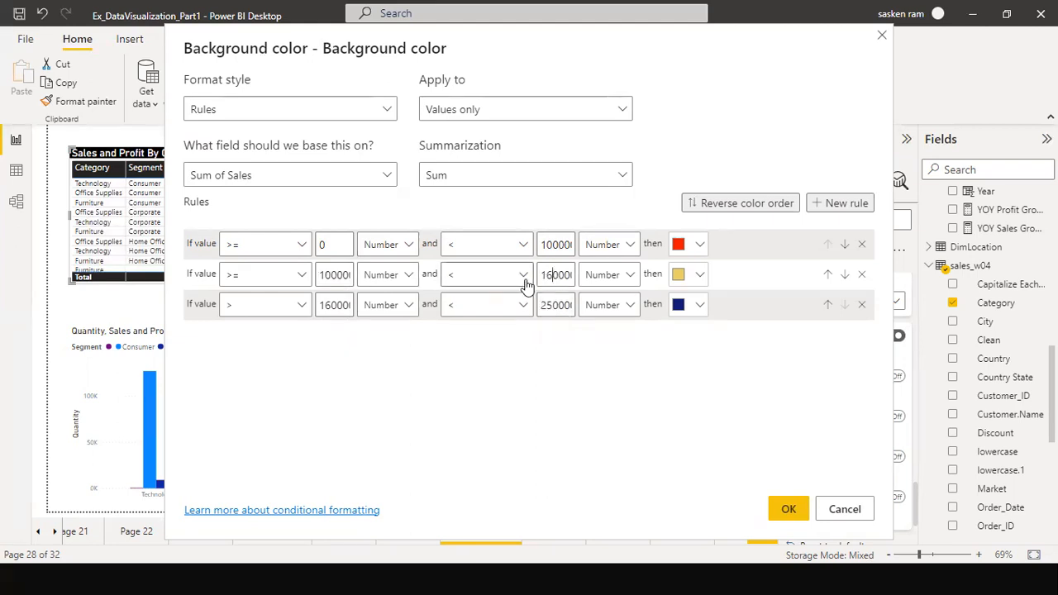
{"action": "left_click", "coordinate": [524, 275]}
{"action": "left_click", "coordinate": [476, 325]}
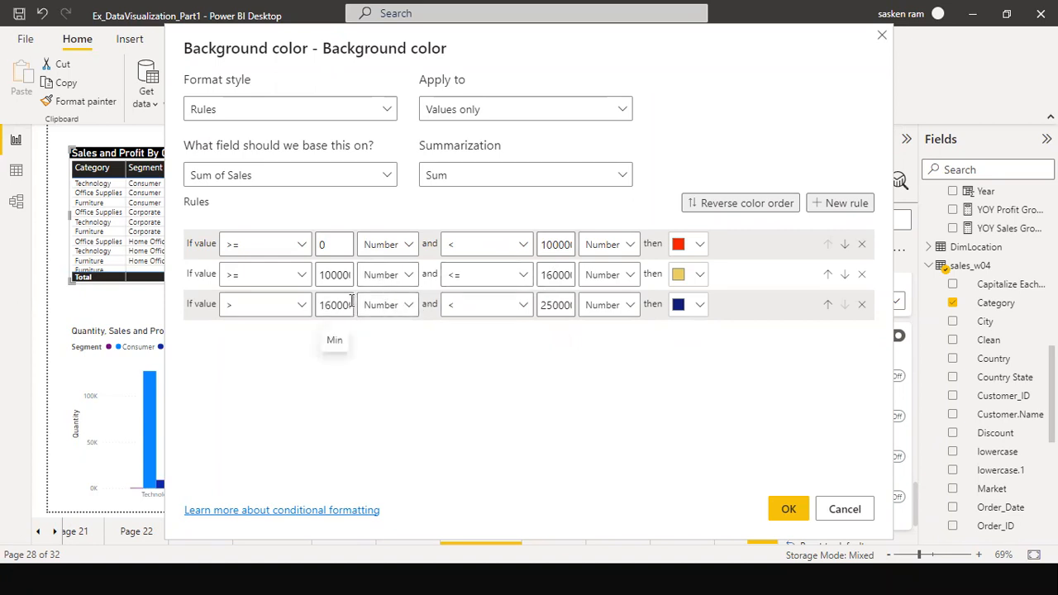
{"action": "left_click", "coordinate": [324, 304]}
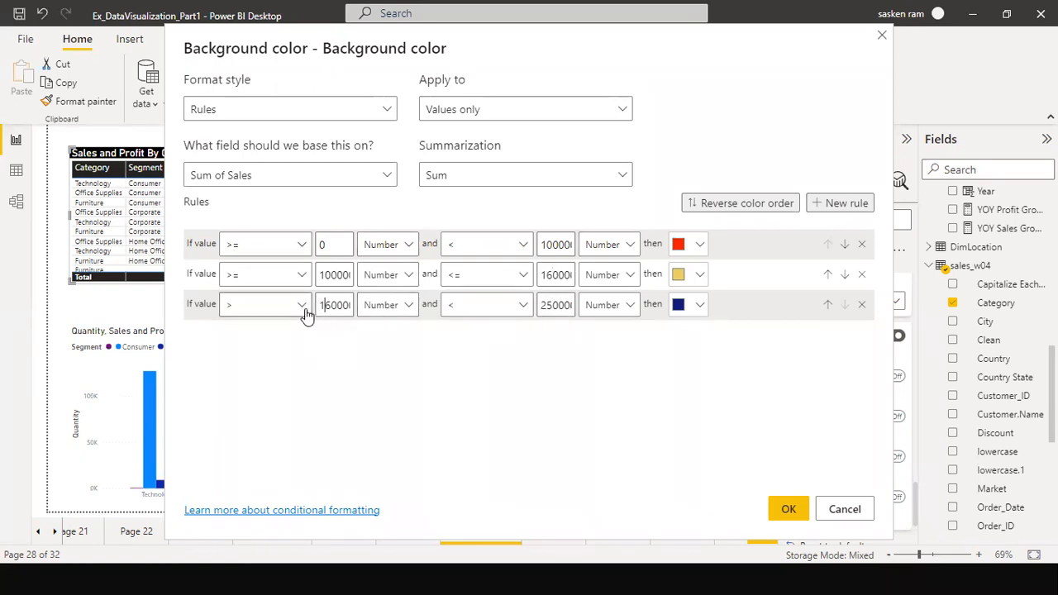
{"action": "left_click", "coordinate": [523, 277]}
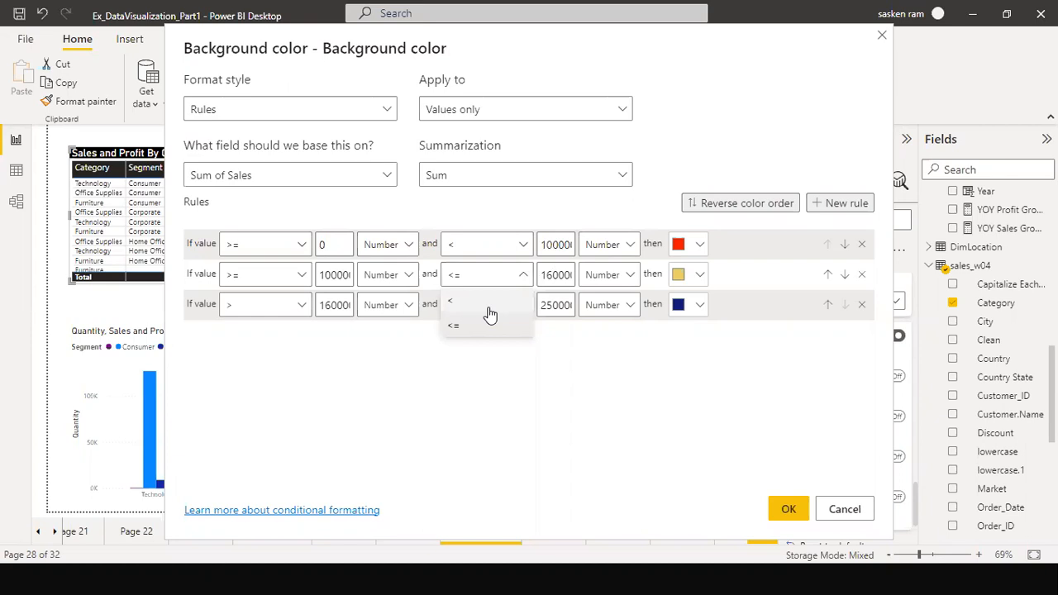
{"action": "left_click", "coordinate": [489, 312]}
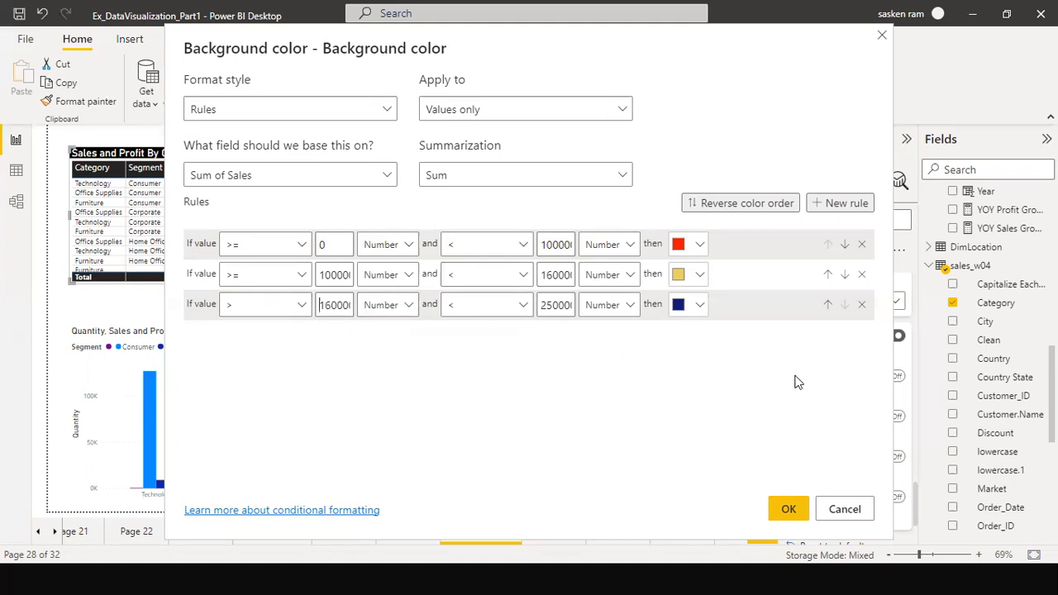
Change the last digit of the third rule's lower limit to 1 and set its lower comparison to >=
{"action": "type", "text": "1"}
{"action": "left_click", "coordinate": [306, 306]}
{"action": "left_click", "coordinate": [307, 306]}
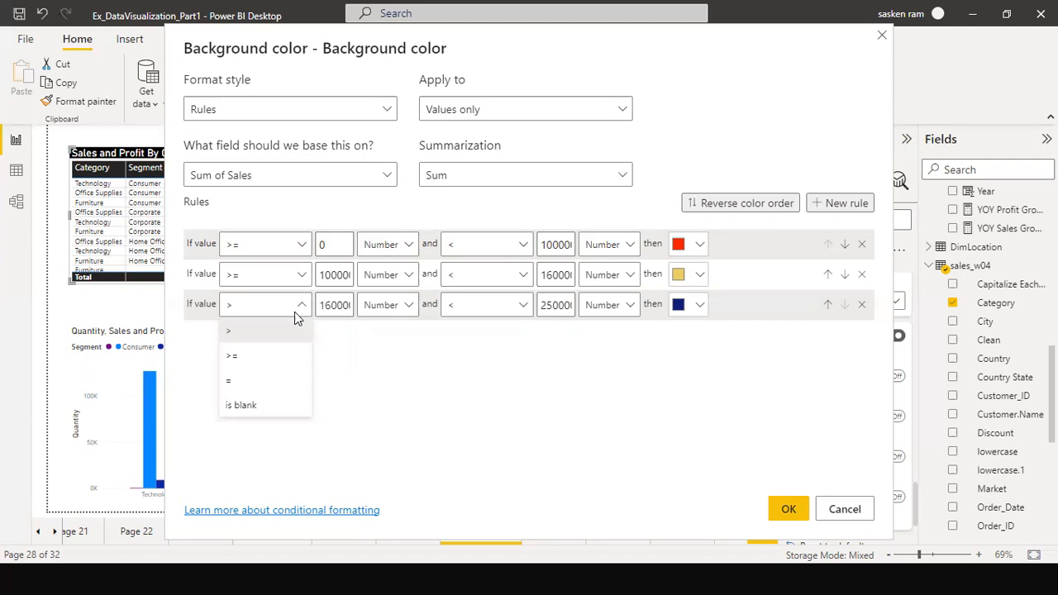
{"action": "left_click", "coordinate": [266, 359]}
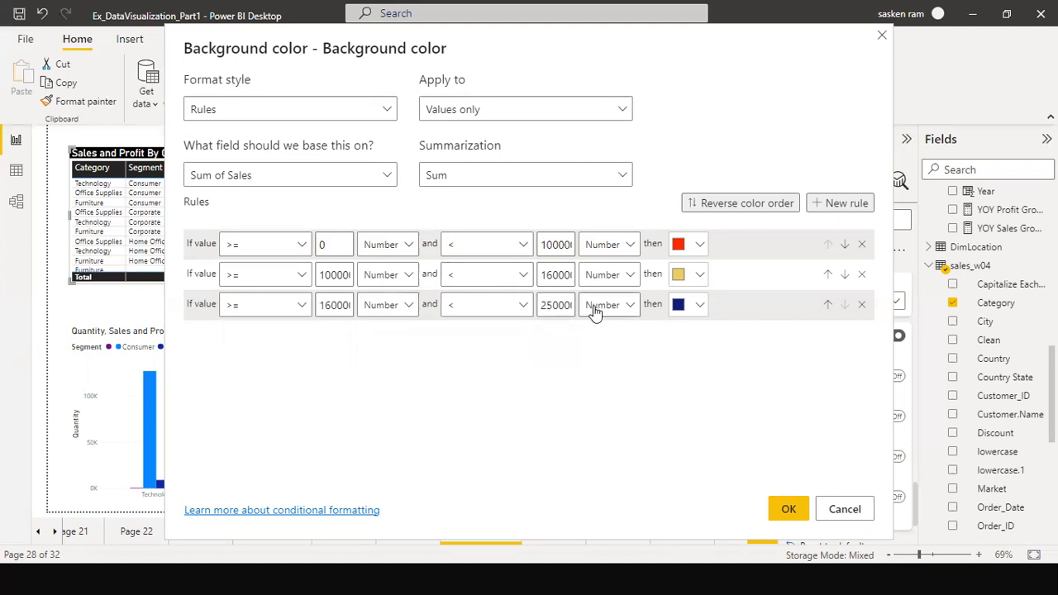
Check the second rule's upper limit against the third rule's lower limit and apply the rules to the table
{"action": "double_click", "coordinate": [563, 275]}
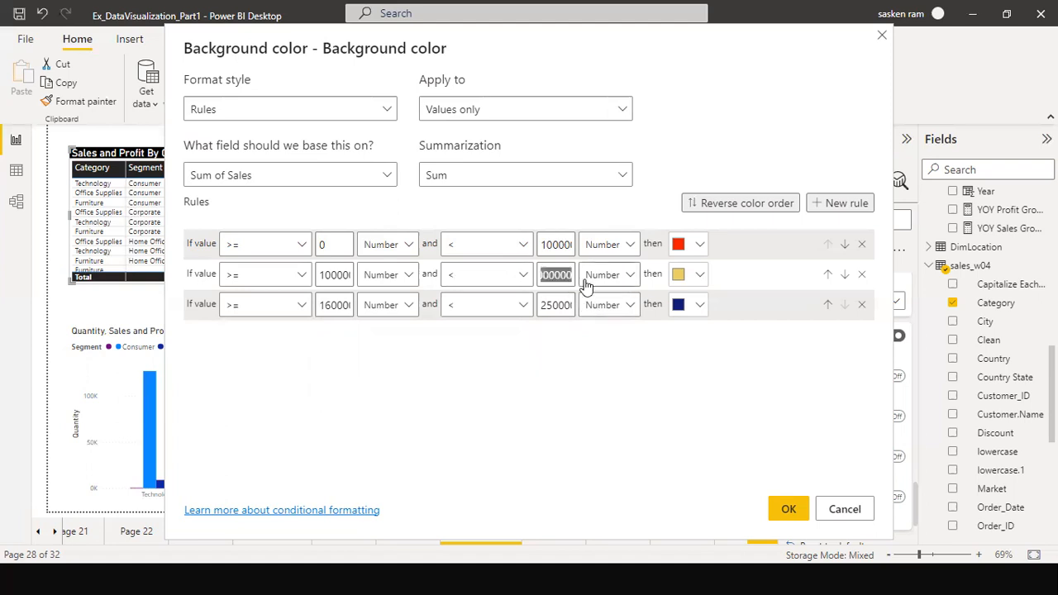
{"action": "left_click", "coordinate": [542, 278]}
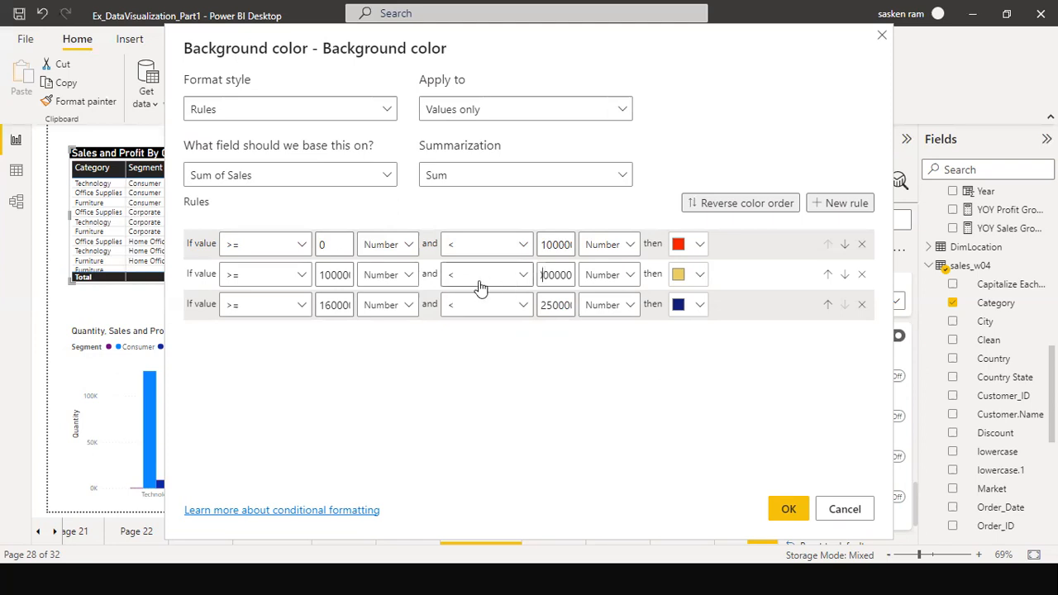
{"action": "left_click", "coordinate": [333, 304]}
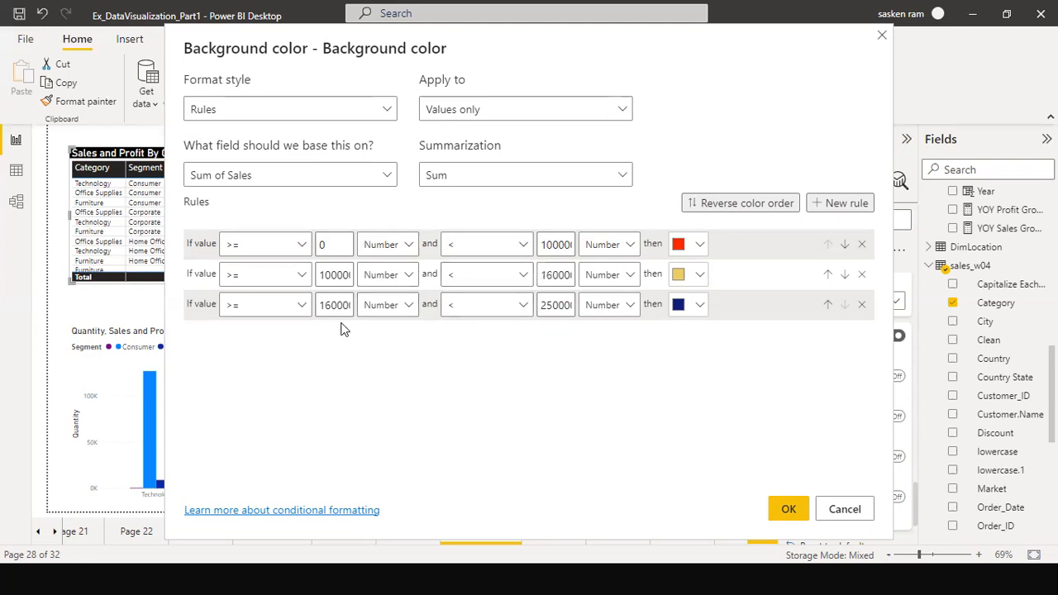
{"action": "left_click", "coordinate": [785, 506]}
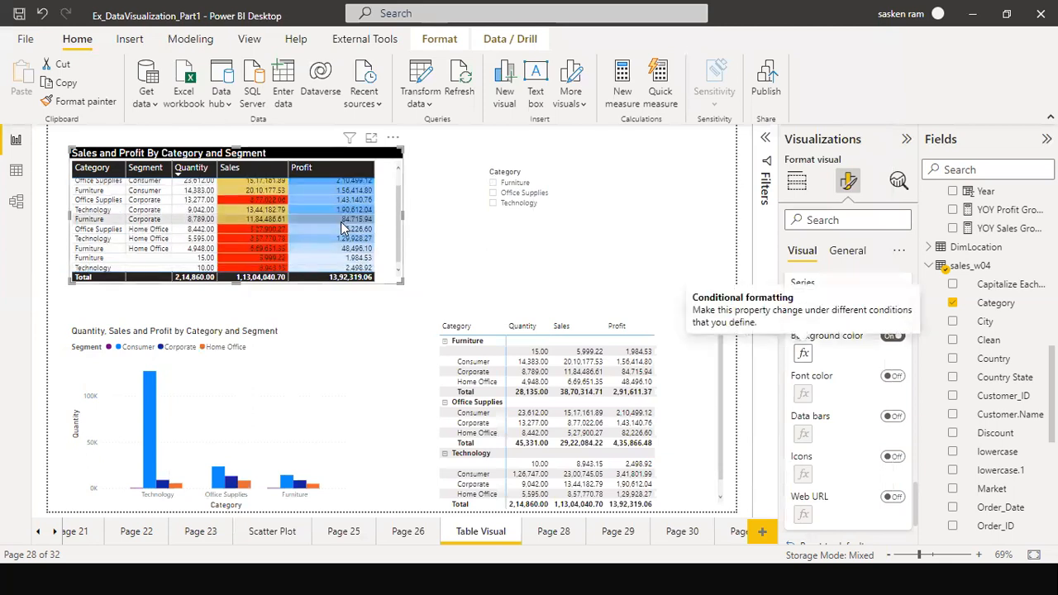
Reopen the Sales background color rules and set the second rule's upper comparison to <=
{"action": "left_click", "coordinate": [802, 352]}
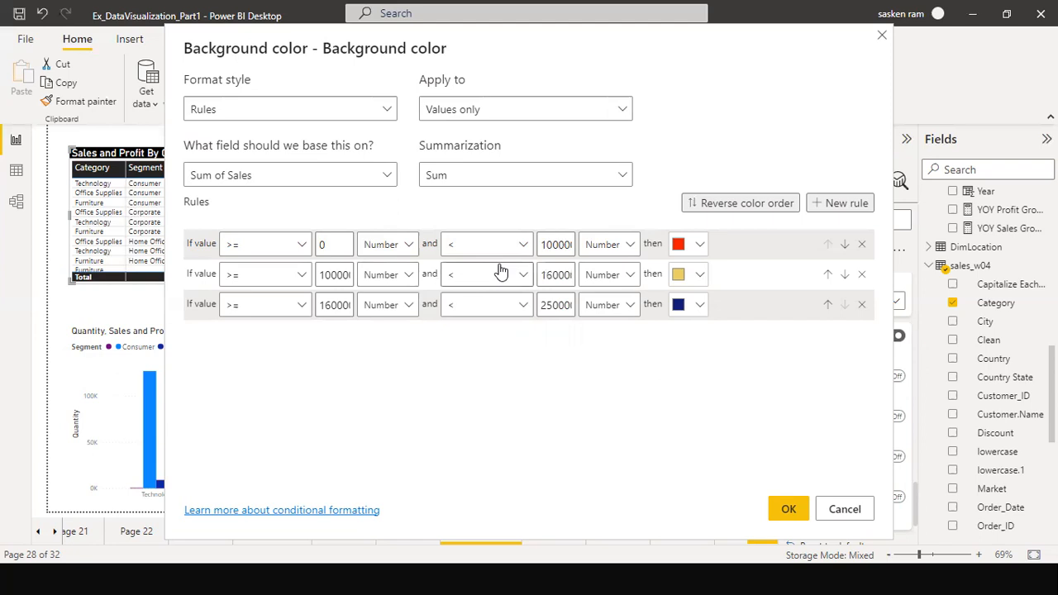
{"action": "left_click_drag", "start_coordinate": [337, 275], "coordinate": [395, 289]}
{"action": "left_click", "coordinate": [345, 288]}
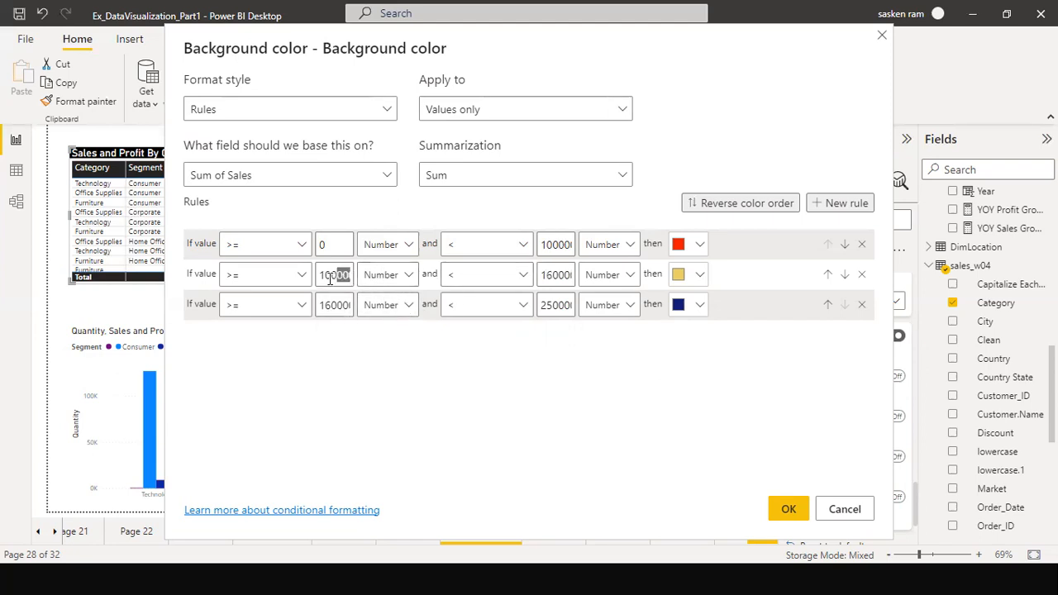
{"action": "left_click_drag", "start_coordinate": [327, 274], "coordinate": [361, 291]}
{"action": "left_click", "coordinate": [335, 277]}
{"action": "left_click", "coordinate": [448, 276]}
{"action": "left_click", "coordinate": [463, 330]}
{"action": "left_click_drag", "start_coordinate": [548, 244], "coordinate": [576, 254]}
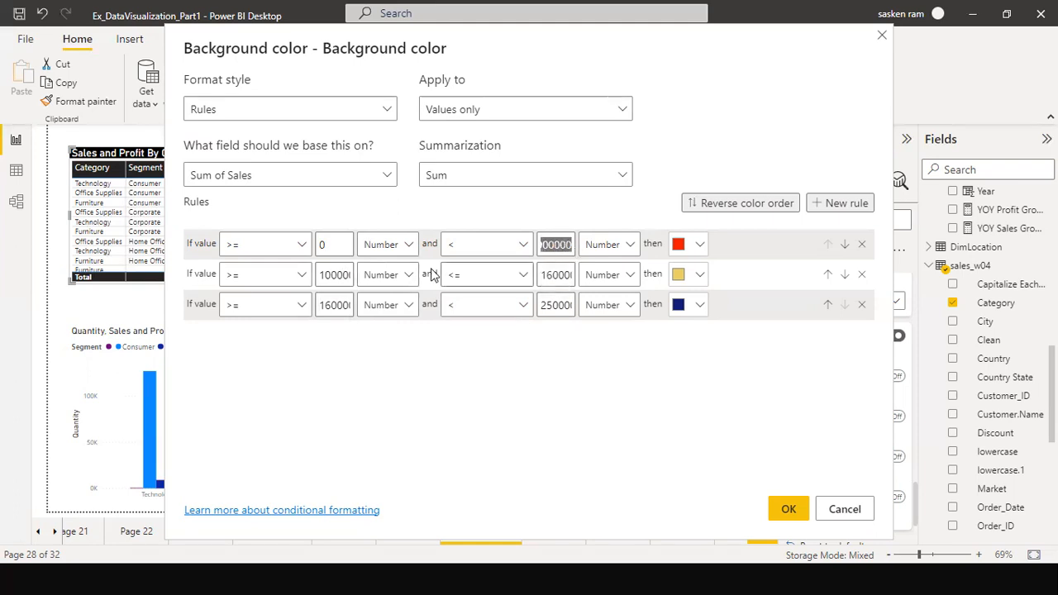
Set the third rule's lower comparison to > and check its lower limit against the second rule's upper limit
{"action": "left_click", "coordinate": [325, 274]}
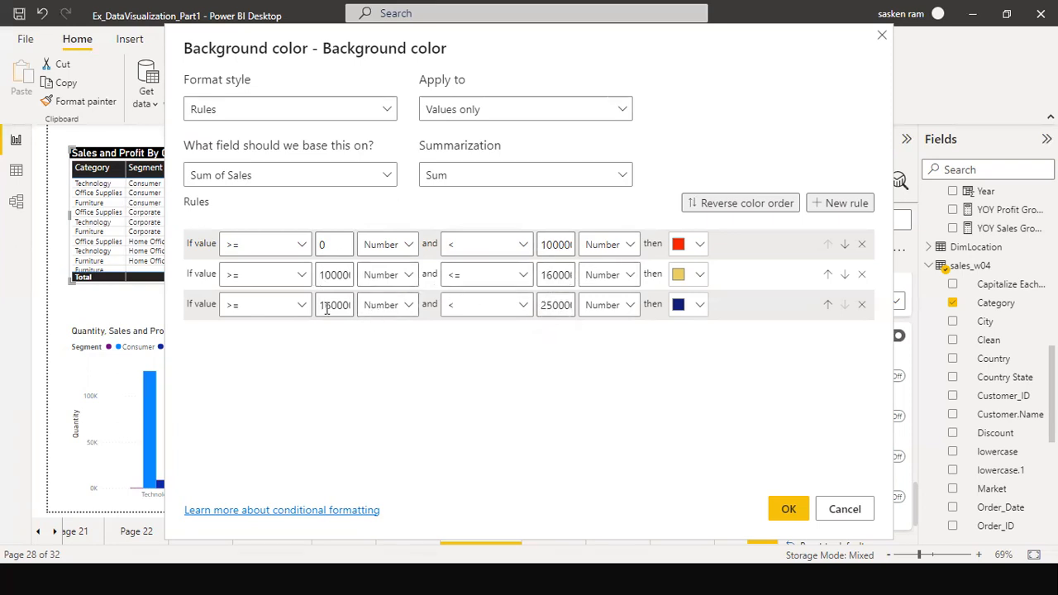
{"action": "left_click", "coordinate": [300, 312]}
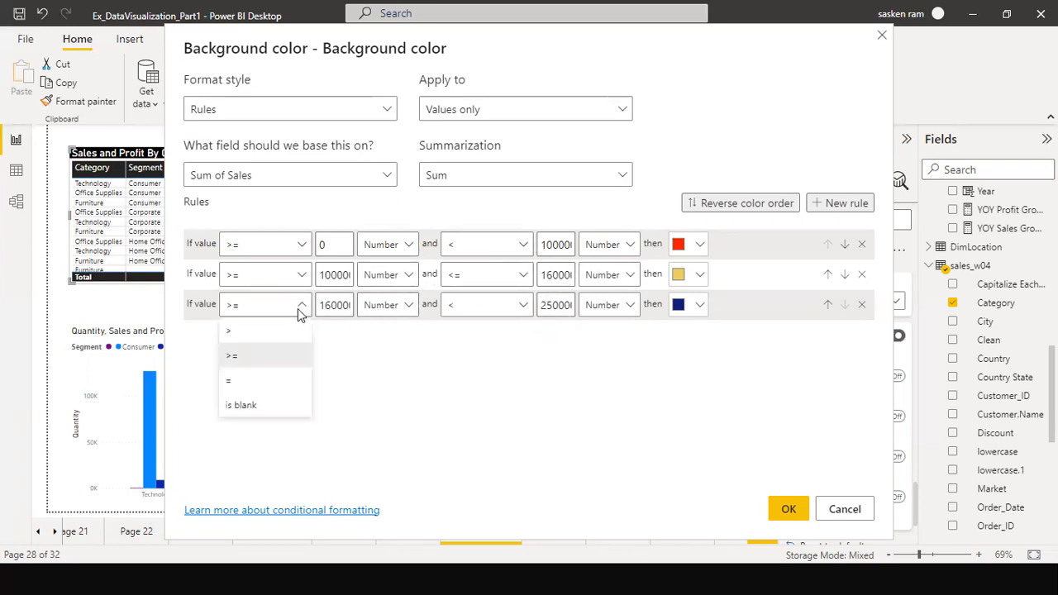
{"action": "left_click", "coordinate": [252, 334]}
{"action": "double_click", "coordinate": [355, 307]}
{"action": "double_click", "coordinate": [552, 276]}
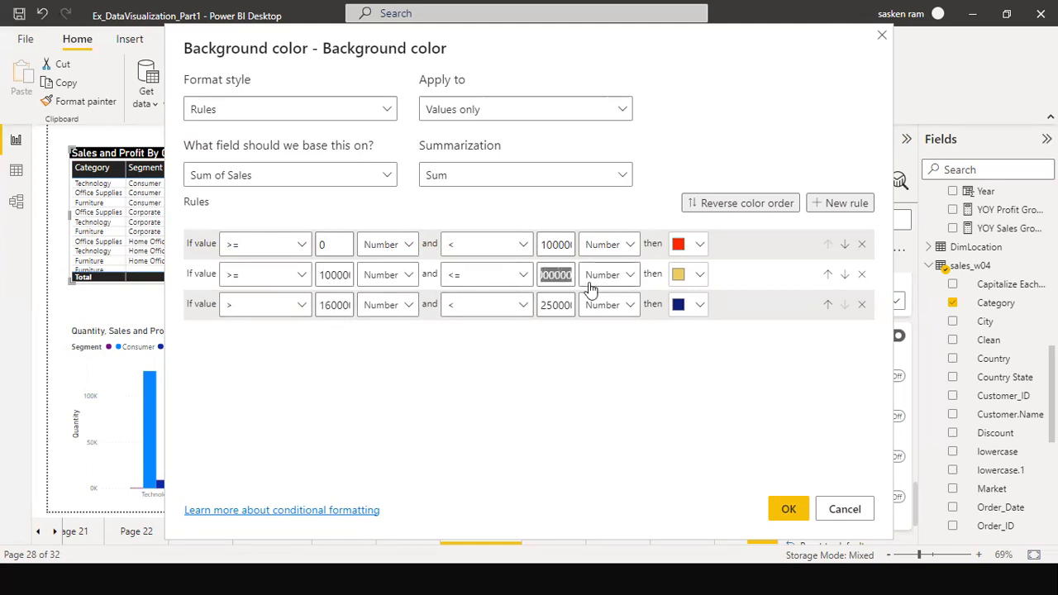
{"action": "left_click_drag", "start_coordinate": [339, 304], "coordinate": [362, 312]}
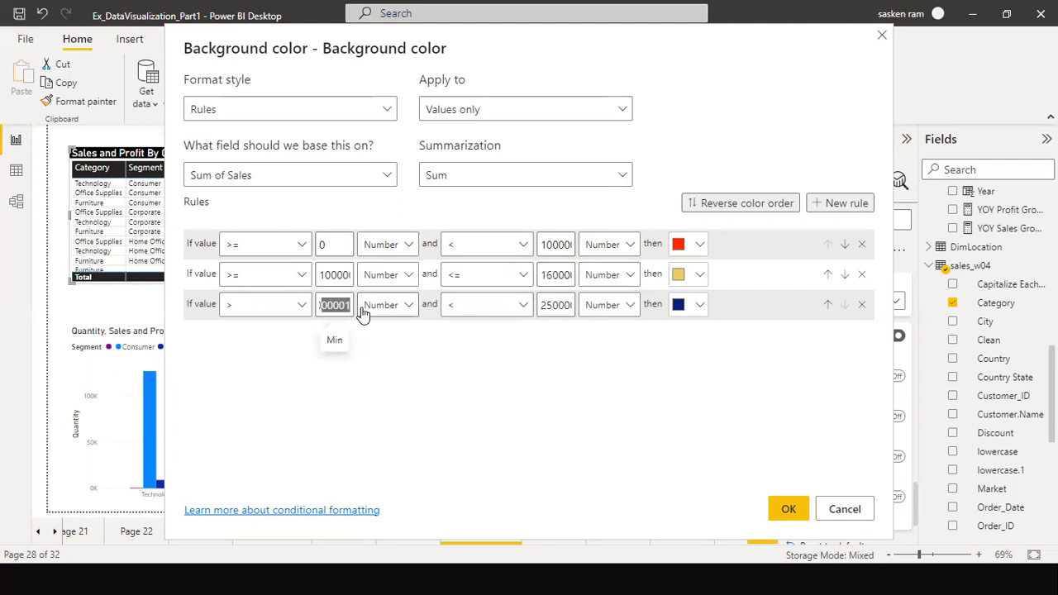
Change the last digit of the second rule's lower limit to 0 and apply the rules to the table
{"action": "left_click_drag", "start_coordinate": [332, 278], "coordinate": [352, 278]}
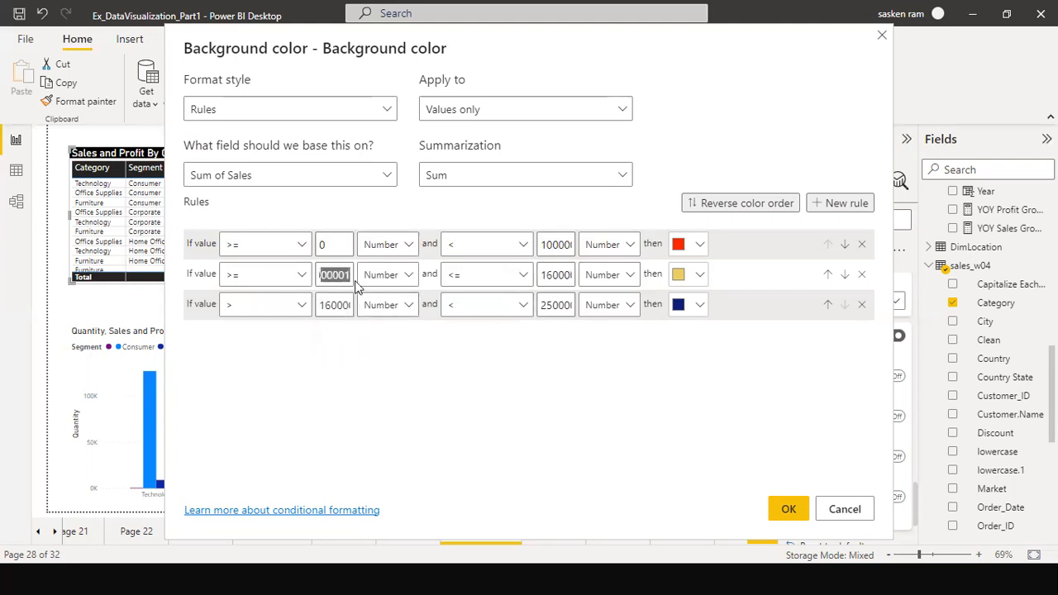
{"action": "left_click", "coordinate": [354, 281]}
{"action": "key", "text": "BackSpace"}
{"action": "type", "text": "0"}
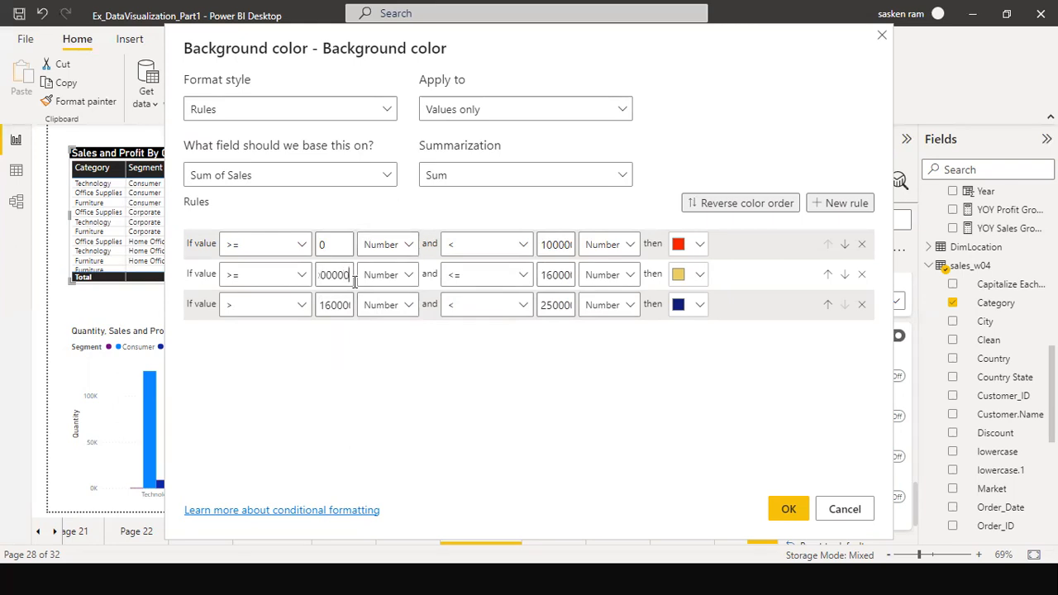
{"action": "left_click_drag", "start_coordinate": [333, 305], "coordinate": [371, 311]}
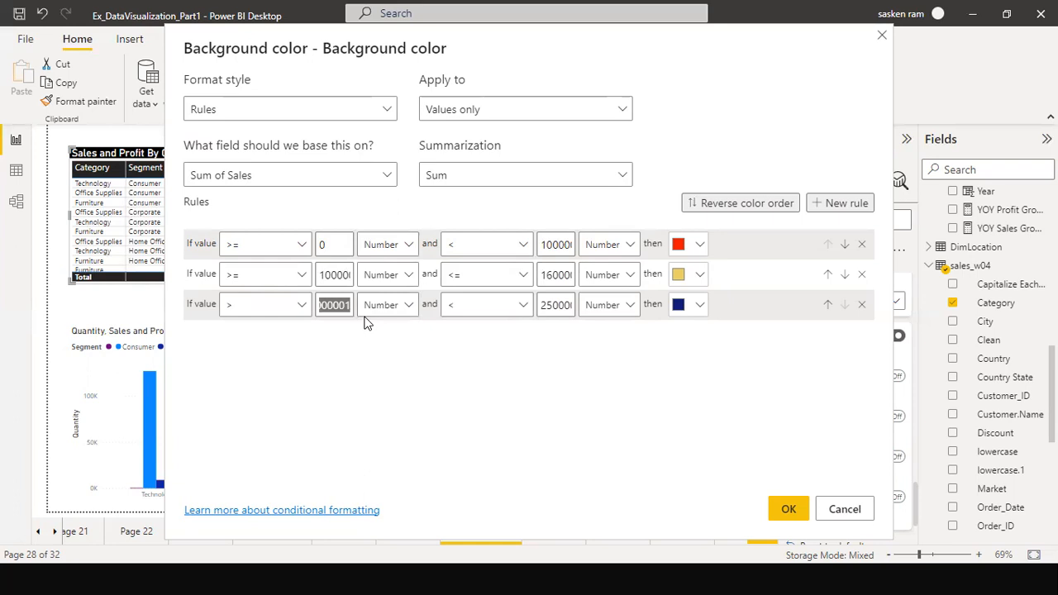
{"action": "left_click", "coordinate": [553, 305]}
{"action": "left_click", "coordinate": [786, 509]}
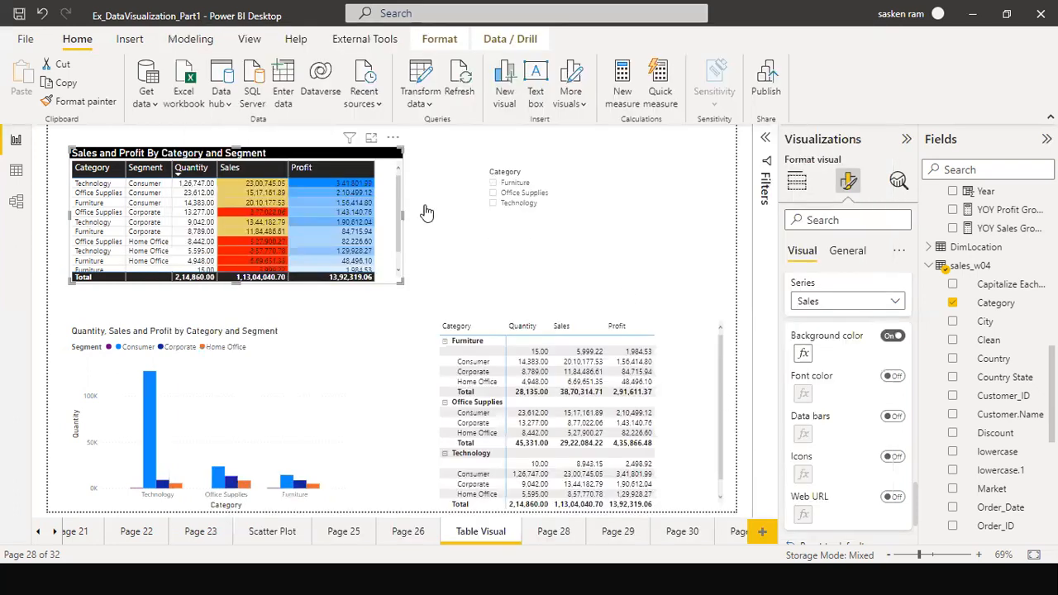
{"action": "scroll", "coordinate": [344, 237], "scroll_direction": "down", "scroll_amount": 1}
{"action": "scroll", "coordinate": [344, 237], "scroll_direction": "up", "scroll_amount": 1}
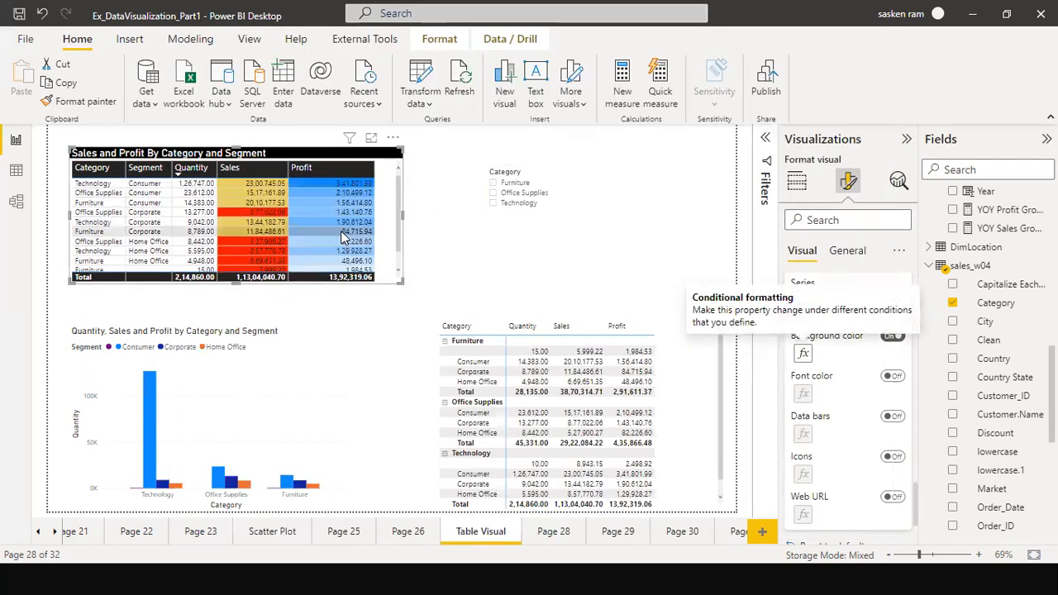
Reopen the Sales background color rules and give the third rule the custom bright green color #12ED4C
{"action": "left_click", "coordinate": [802, 353]}
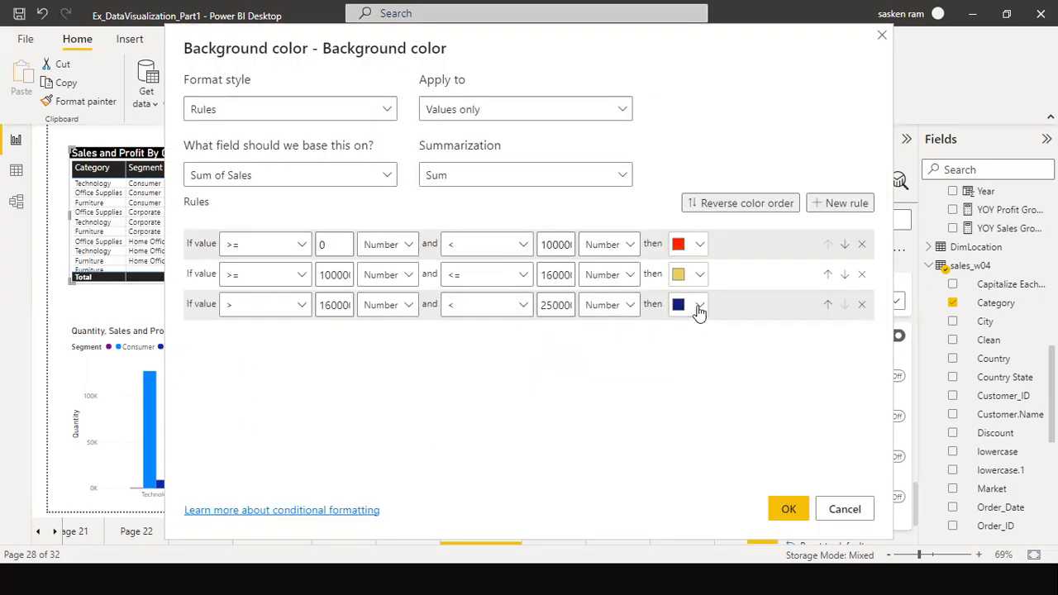
{"action": "left_click", "coordinate": [698, 308]}
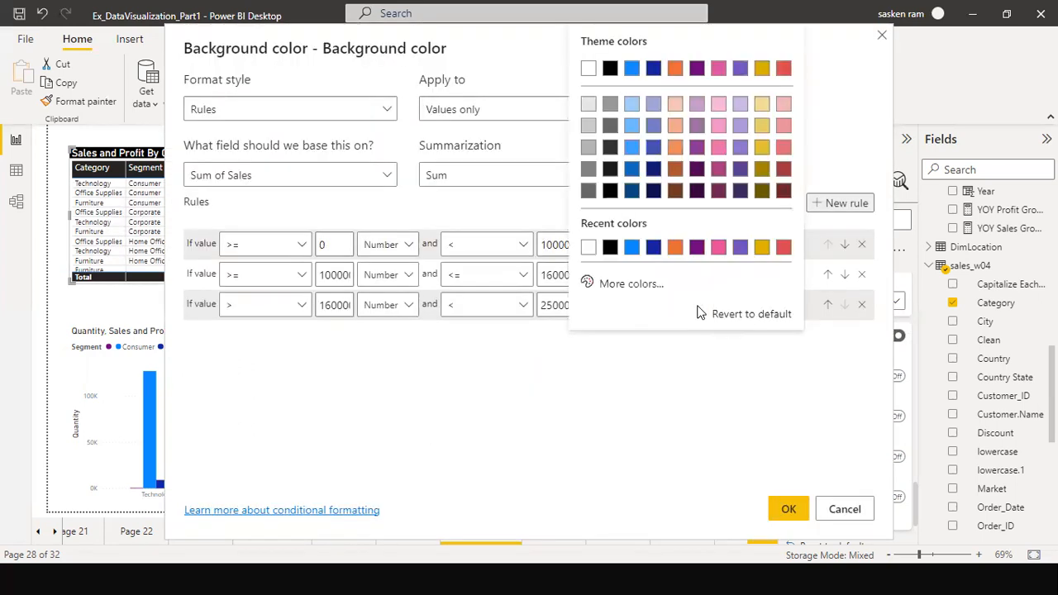
{"action": "left_click", "coordinate": [632, 285]}
{"action": "left_click", "coordinate": [659, 224]}
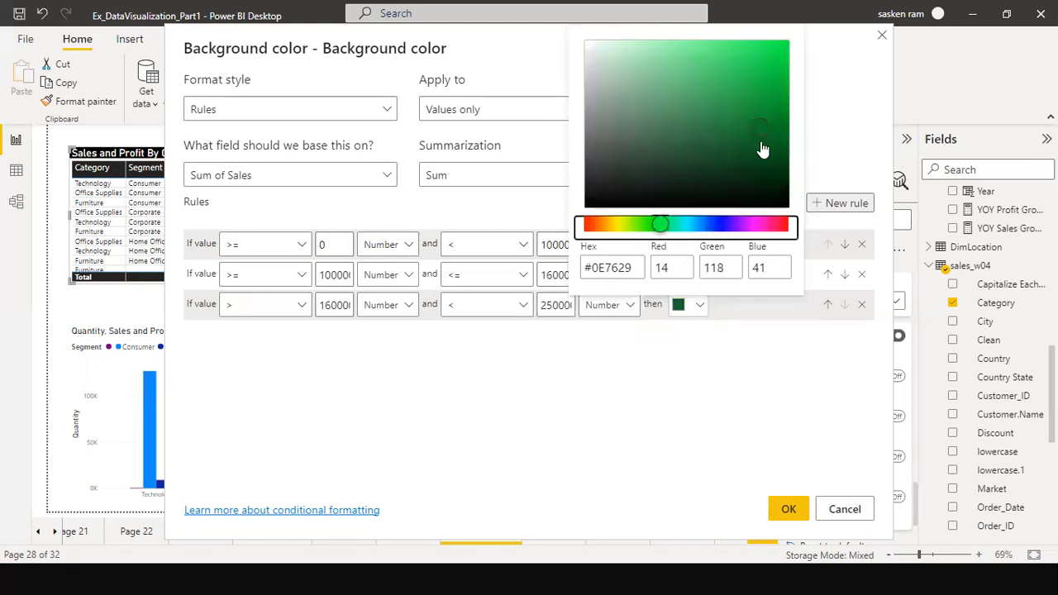
{"action": "left_click", "coordinate": [761, 68]}
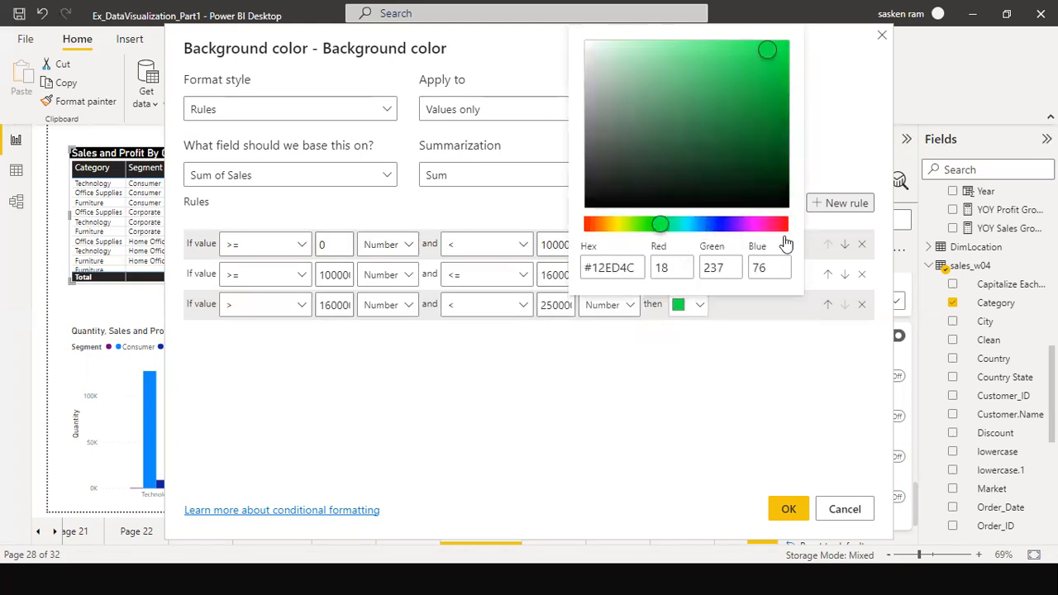
{"action": "left_click", "coordinate": [737, 395]}
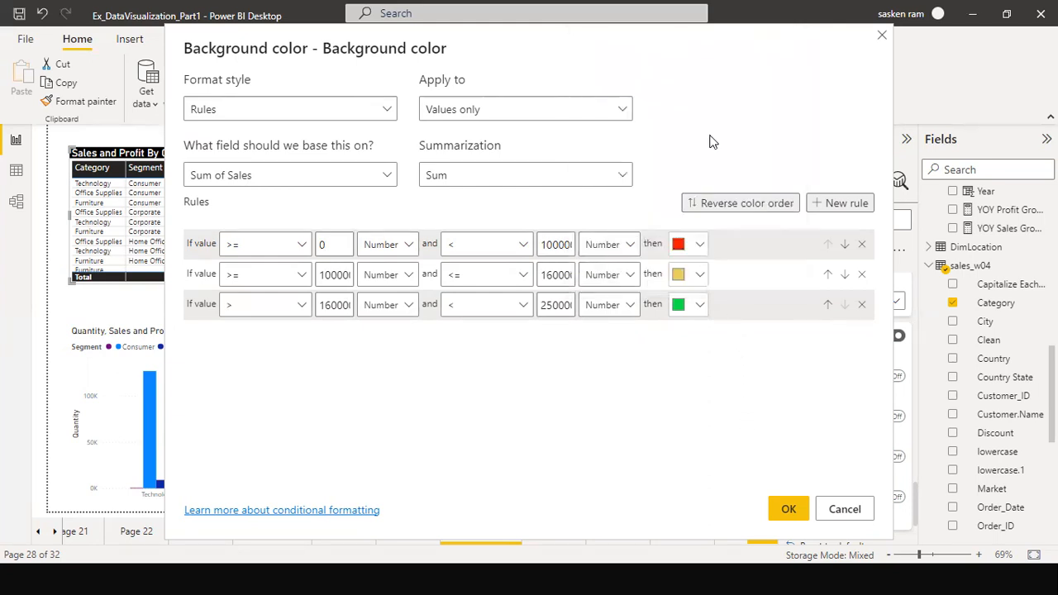
Set the third rule's lower comparison to >= and the second rule's upper comparison to <
{"action": "left_click_drag", "start_coordinate": [750, 69], "coordinate": [773, 122]}
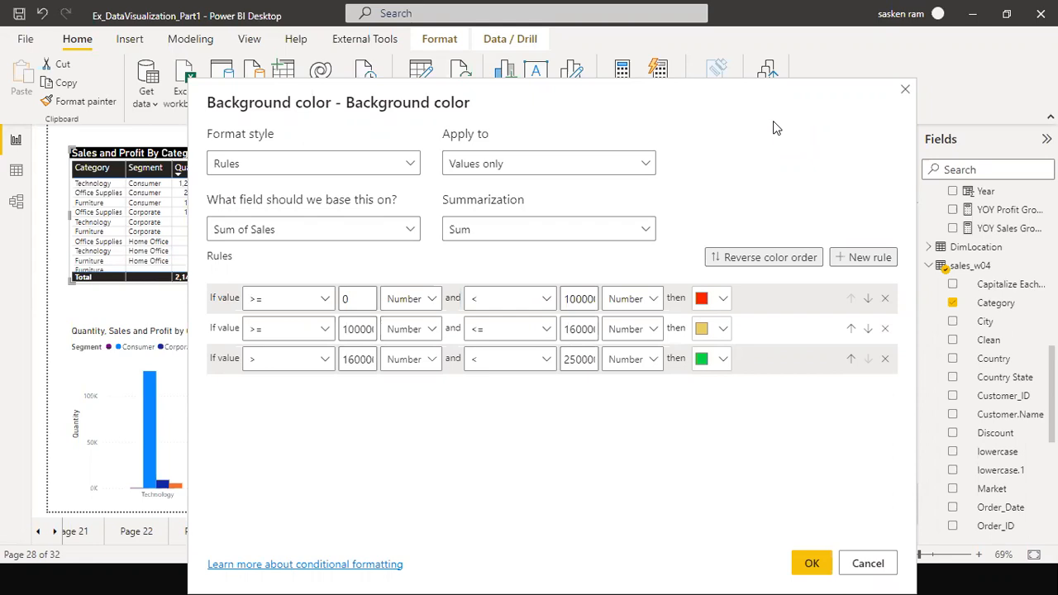
{"action": "left_click", "coordinate": [324, 370]}
{"action": "left_click", "coordinate": [297, 417]}
{"action": "left_click", "coordinate": [544, 335]}
{"action": "left_click", "coordinate": [497, 363]}
Change the last digit of the second rule's lower limit to 1
{"action": "left_click_drag", "start_coordinate": [360, 328], "coordinate": [393, 339]}
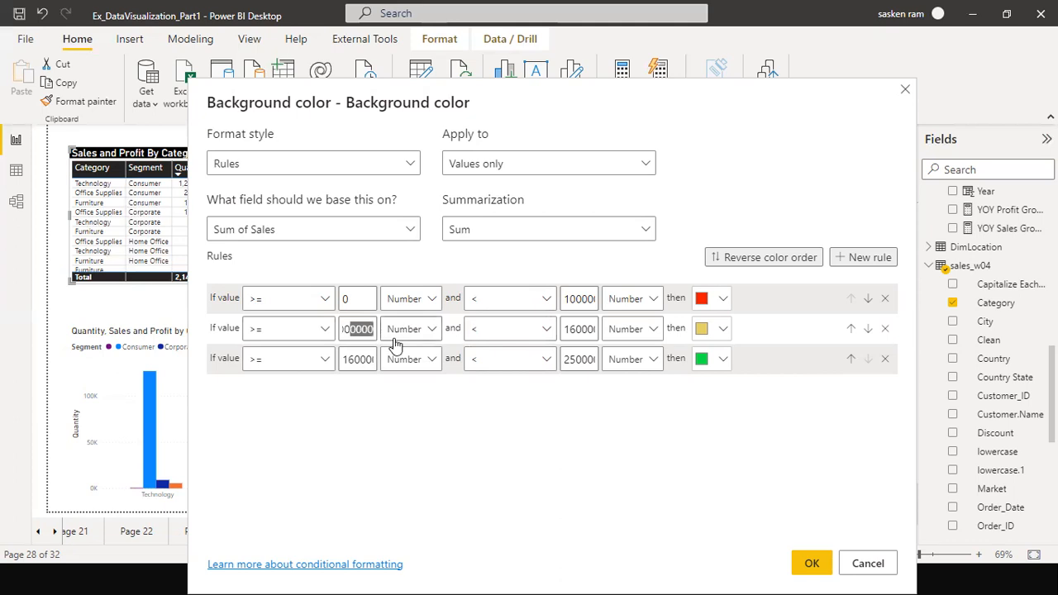
{"action": "left_click", "coordinate": [368, 333]}
{"action": "key", "text": "BackSpace"}
{"action": "type", "text": "1"}
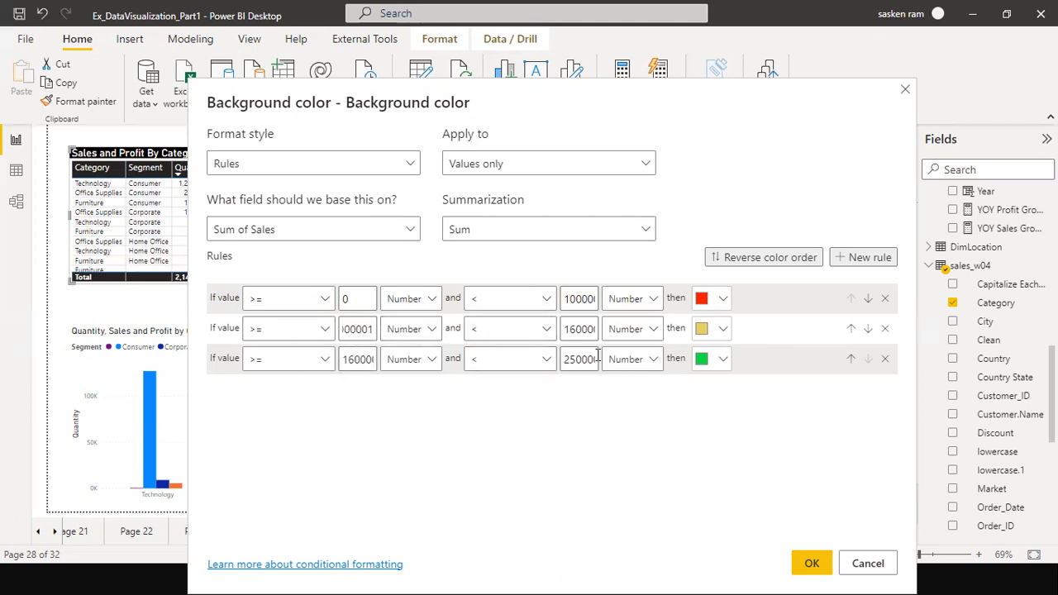
Change the last digit of the third rule's lower limit to 1, check the upper limits, and apply the rules to the table
{"action": "left_click", "coordinate": [361, 368]}
{"action": "key", "text": "End"}
{"action": "key", "text": "BackSpace"}
{"action": "type", "text": "1"}
{"action": "left_click_drag", "start_coordinate": [590, 328], "coordinate": [574, 364]}
{"action": "left_click", "coordinate": [575, 364]}
{"action": "left_click", "coordinate": [811, 563]}
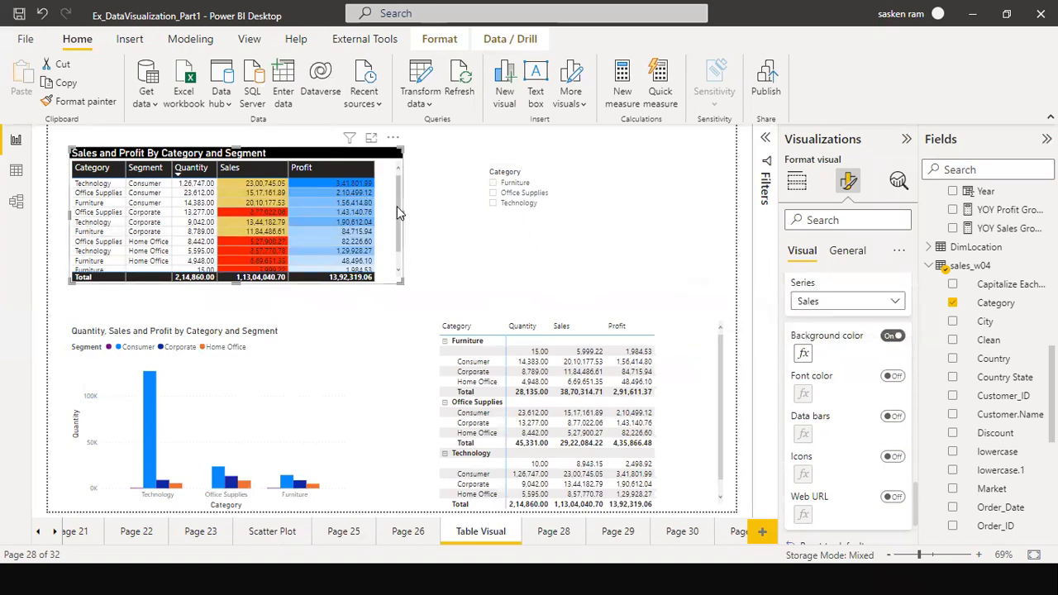
Extend the Sales and Profit By Category and Segment table downward so that all its rows fit without scrolling
{"action": "scroll", "coordinate": [402, 209], "scroll_direction": "down", "scroll_amount": 1}
{"action": "scroll", "coordinate": [400, 272], "scroll_direction": "up", "scroll_amount": 1}
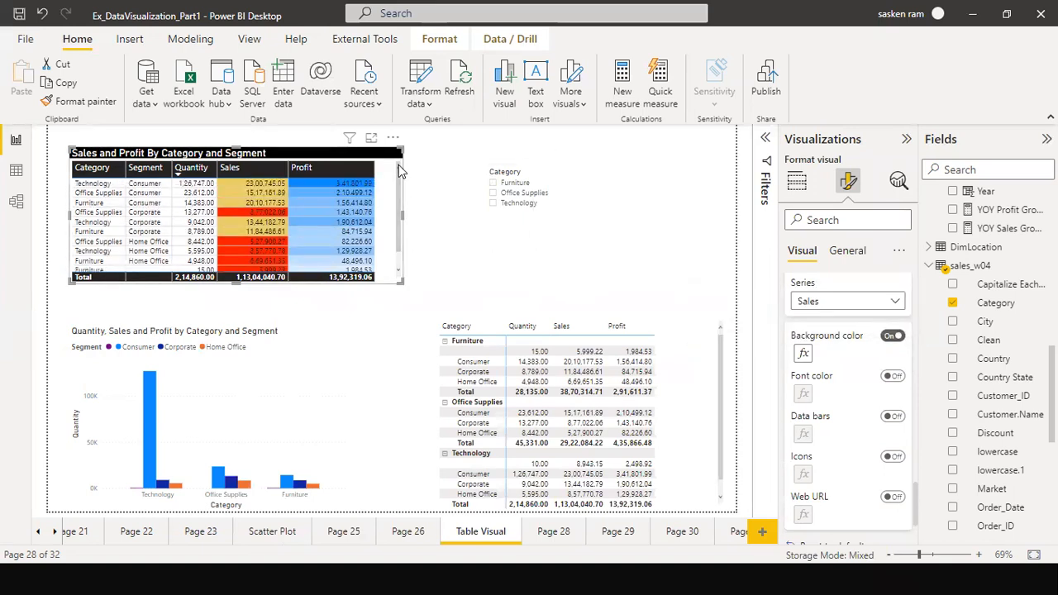
{"action": "left_click_drag", "start_coordinate": [236, 283], "coordinate": [251, 317]}
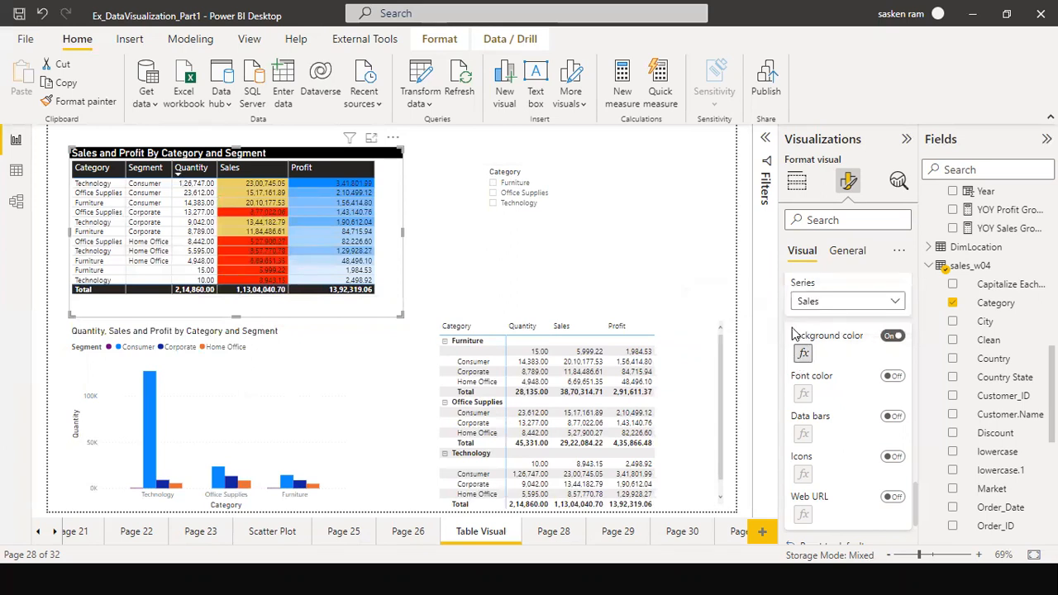
Reopen the Sales background color rules and examine the available base fields and summarization options
{"action": "left_click", "coordinate": [801, 354]}
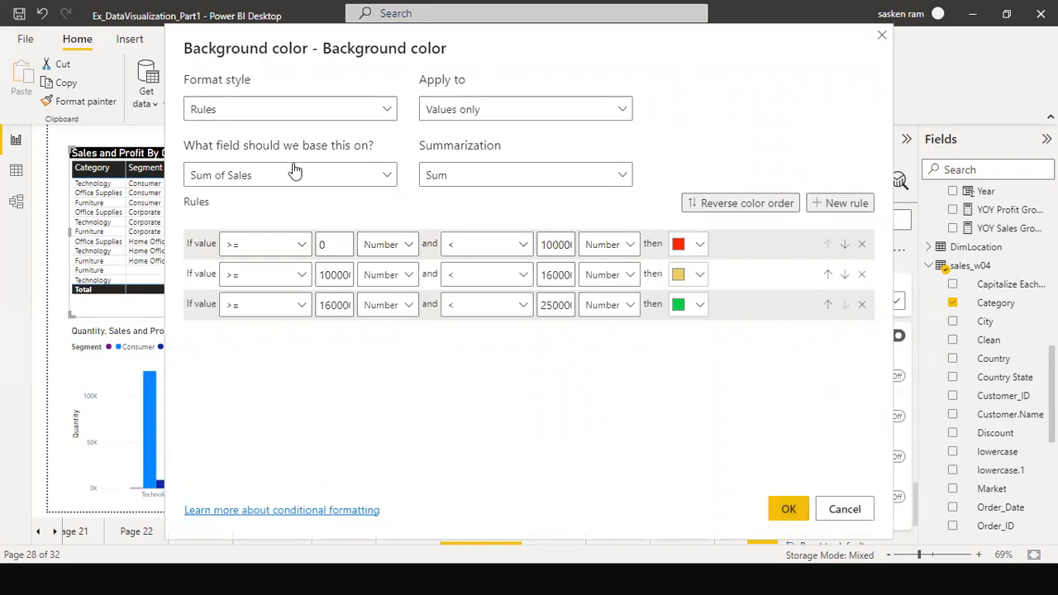
{"action": "left_click_drag", "start_coordinate": [187, 58], "coordinate": [205, 148]}
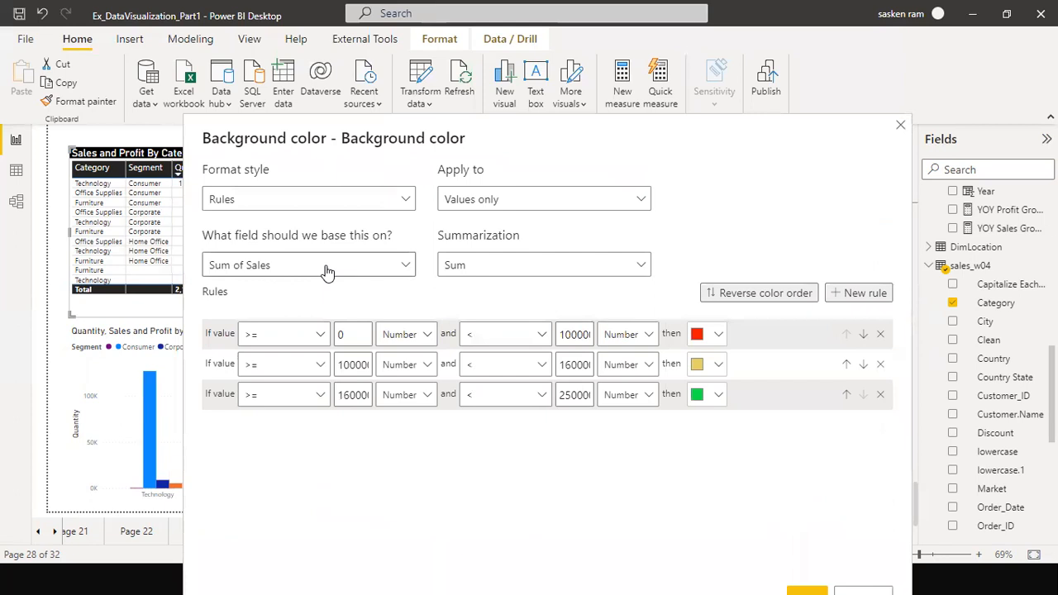
{"action": "left_click", "coordinate": [403, 266]}
{"action": "left_click", "coordinate": [403, 266]}
{"action": "left_click", "coordinate": [403, 267]}
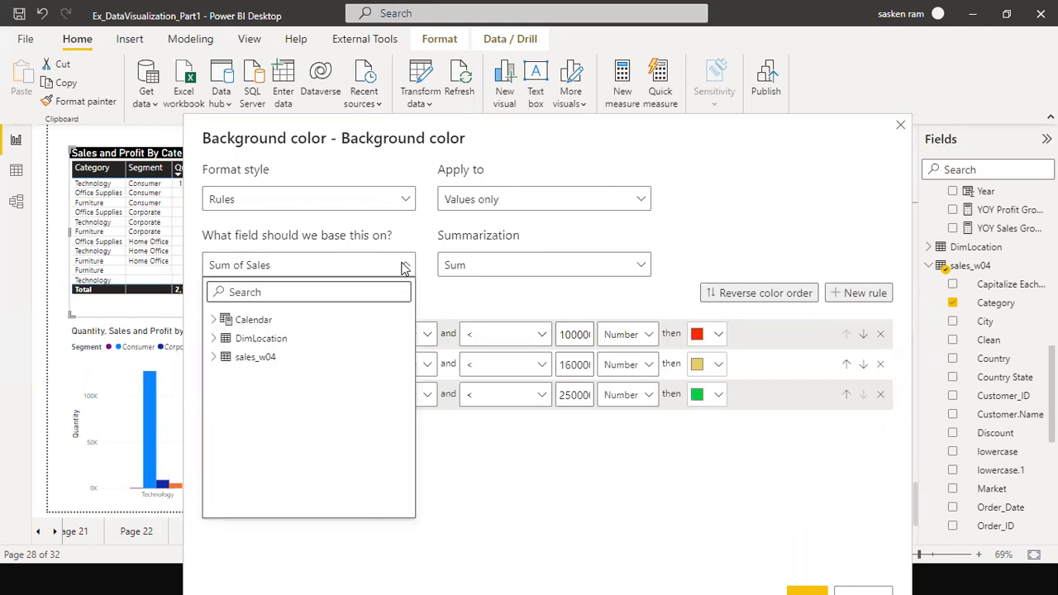
{"action": "left_click", "coordinate": [403, 267]}
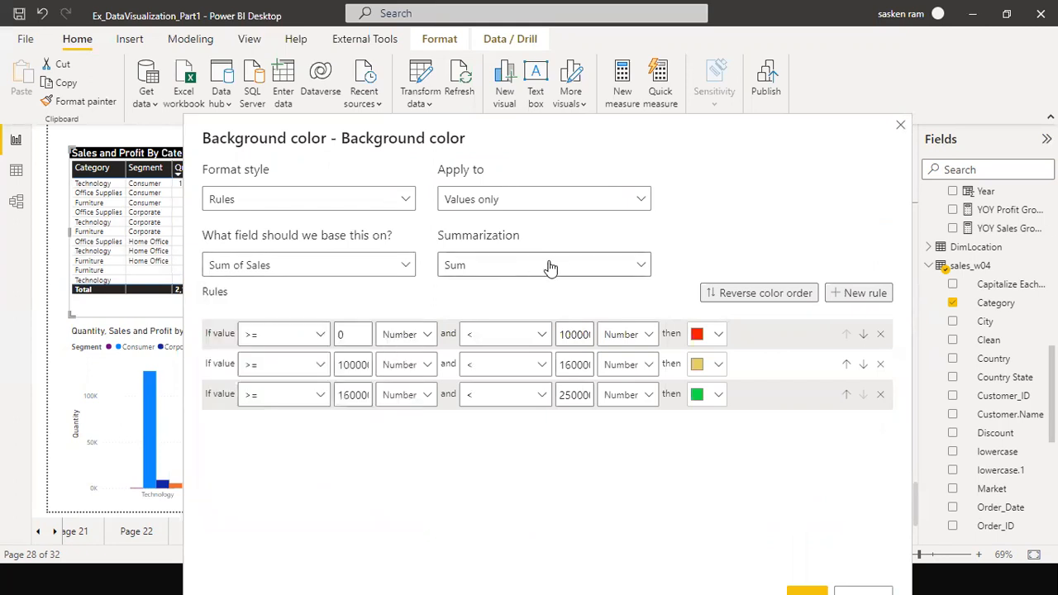
{"action": "left_click", "coordinate": [641, 274]}
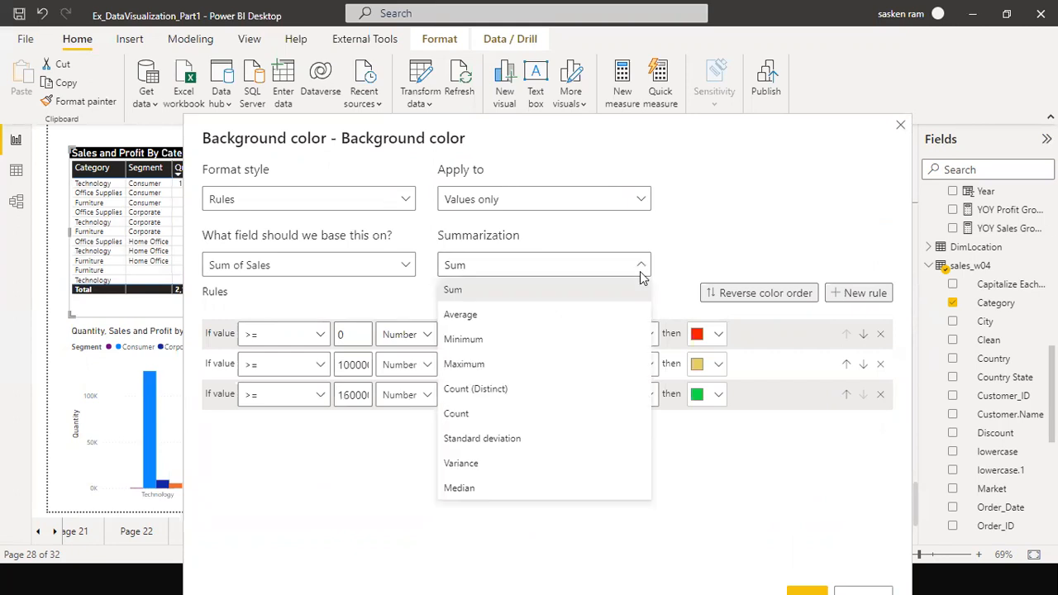
{"action": "left_click", "coordinate": [641, 275]}
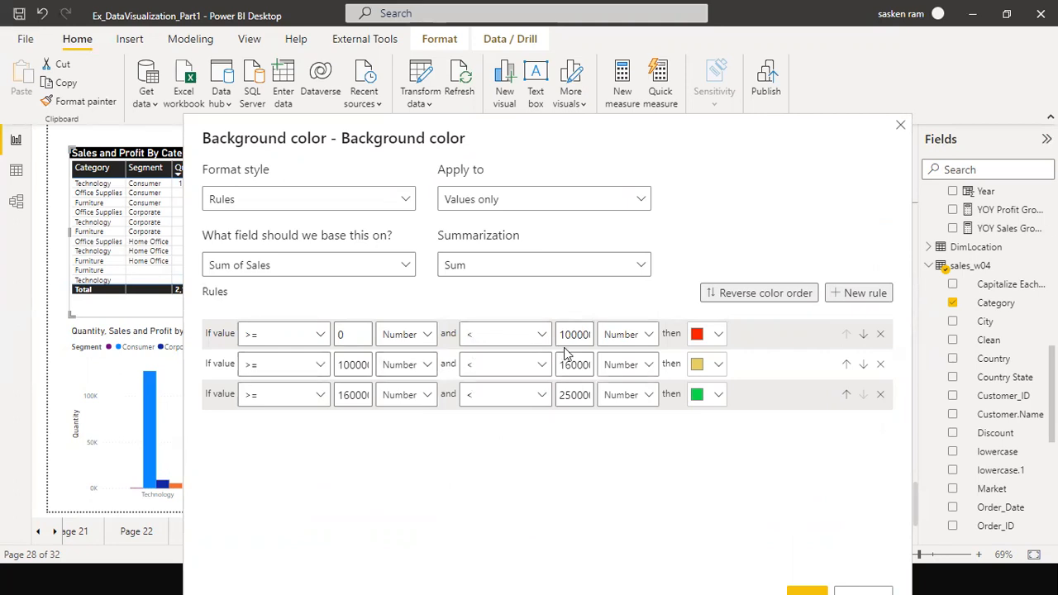
Check the lower and upper limits of the three Sales background color rules, and close the rules dialog
{"action": "left_click_drag", "start_coordinate": [581, 339], "coordinate": [618, 346]}
{"action": "left_click_drag", "start_coordinate": [354, 368], "coordinate": [369, 368]}
{"action": "left_click_drag", "start_coordinate": [581, 368], "coordinate": [632, 371]}
{"action": "left_click_drag", "start_coordinate": [354, 399], "coordinate": [408, 411]}
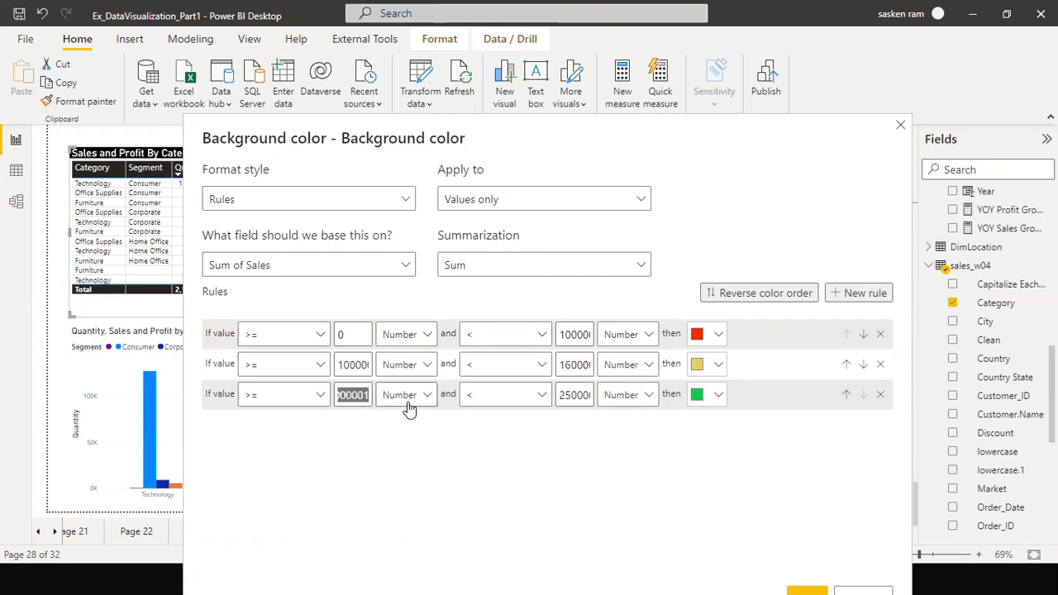
{"action": "type", "text": "160000"}
{"action": "left_click_drag", "start_coordinate": [577, 396], "coordinate": [612, 406]}
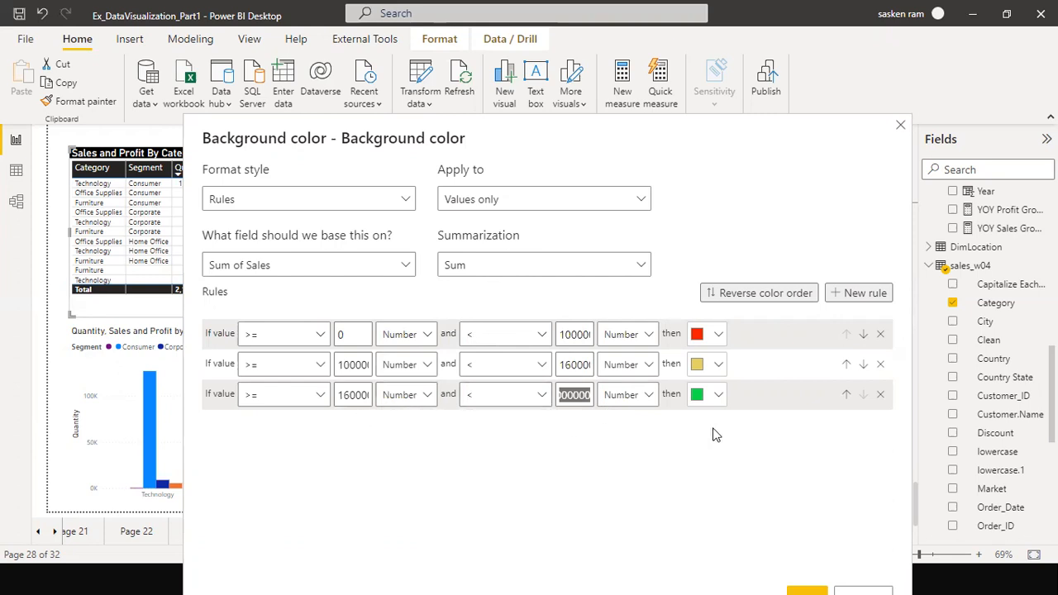
{"action": "type", "text": "250000"}
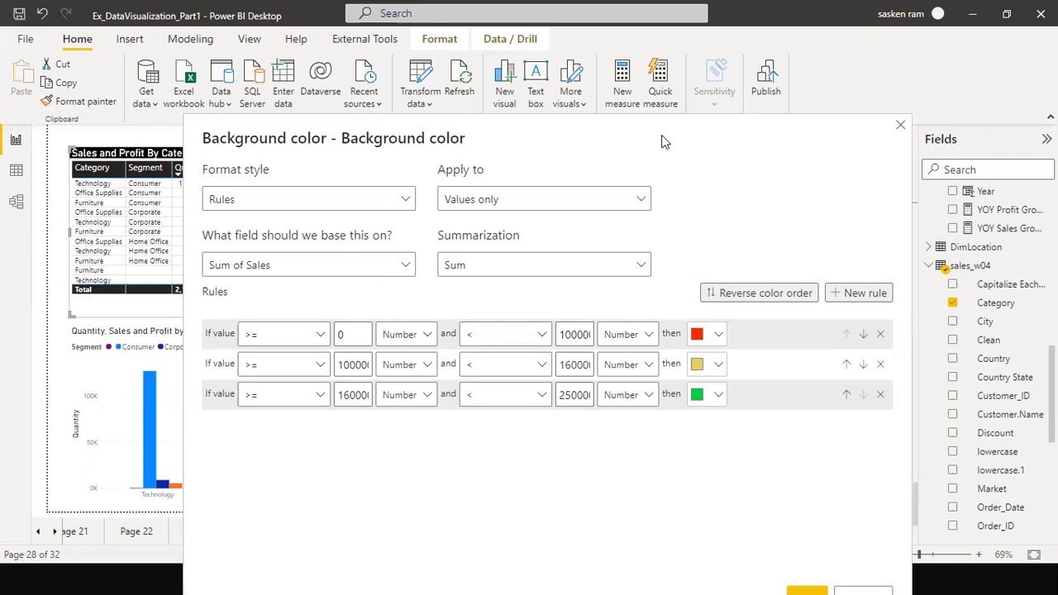
{"action": "left_click", "coordinate": [777, 524]}
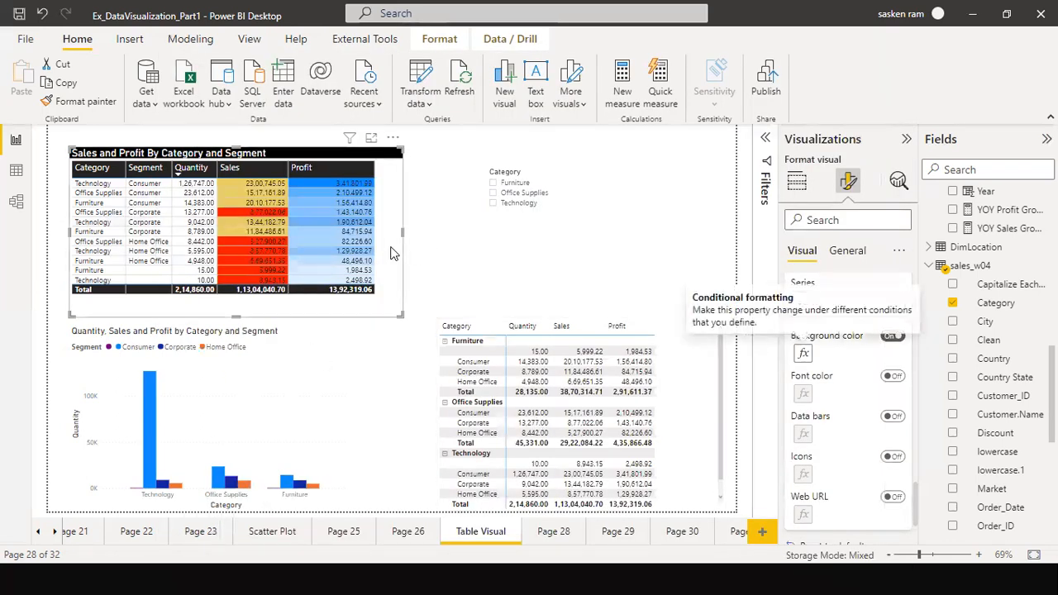
Turn on conditional font color for the Sales column and view its gradient settings without changing them
{"action": "left_click", "coordinate": [905, 380]}
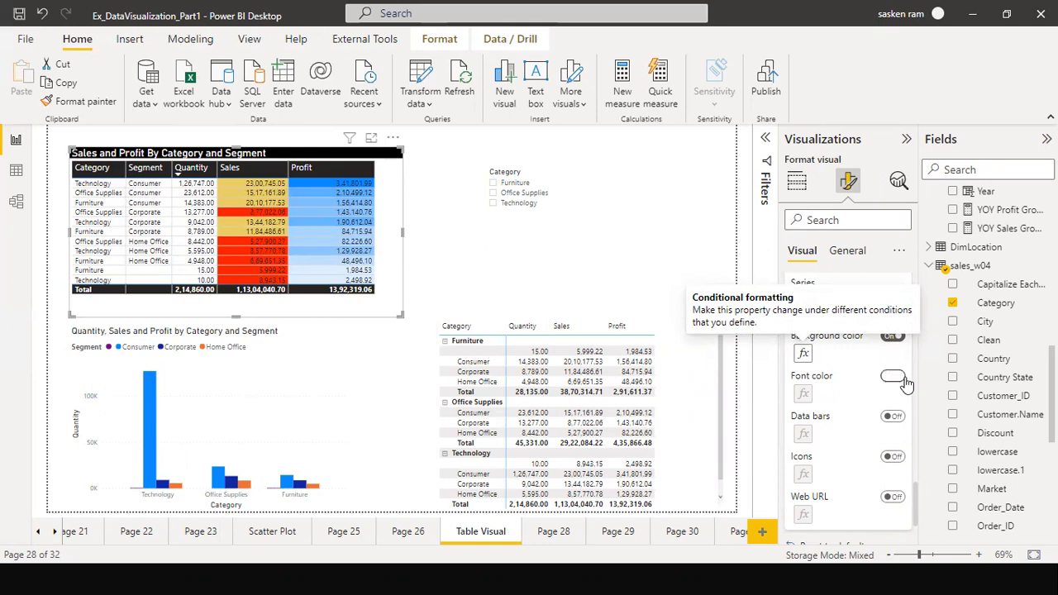
{"action": "left_click", "coordinate": [801, 398]}
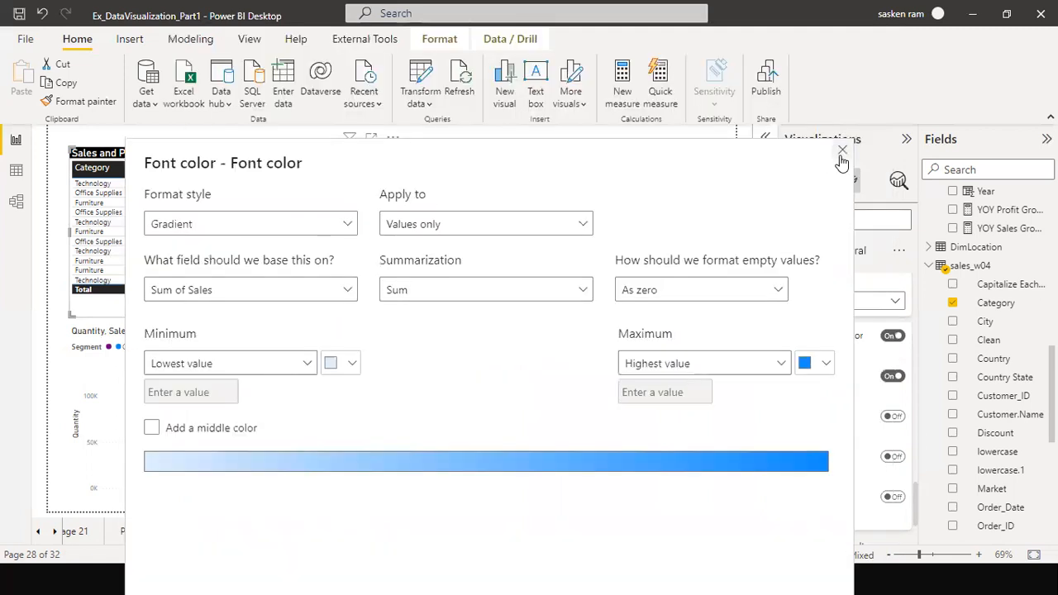
{"action": "left_click", "coordinate": [840, 160]}
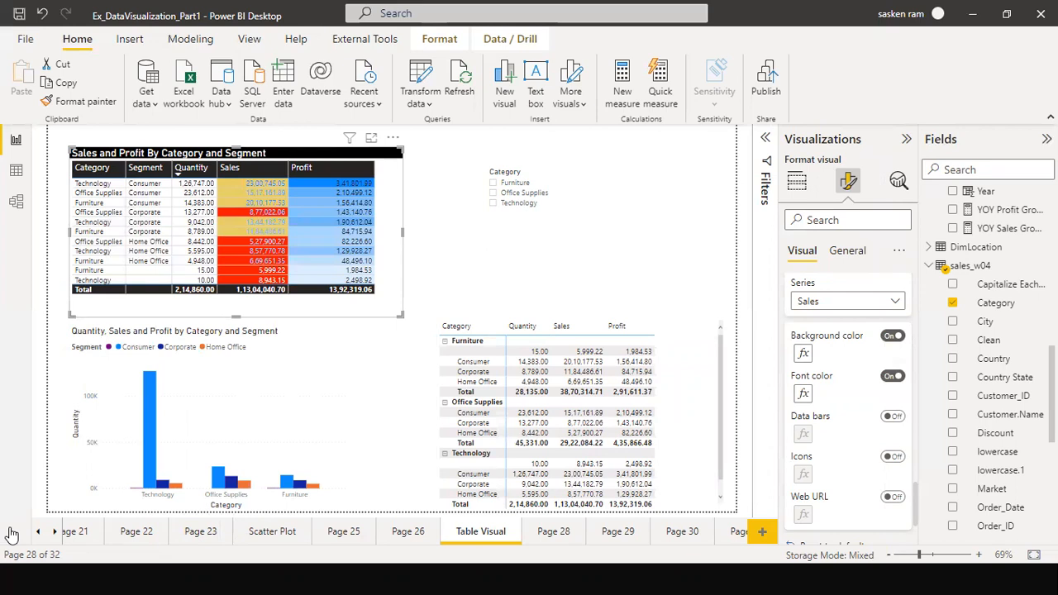
Go back to the first report pages and look through the visuals on Page 1, Page 2, Ma and Pages 5 to 9
{"action": "left_click", "coordinate": [37, 533]}
{"action": "left_click", "coordinate": [37, 533]}
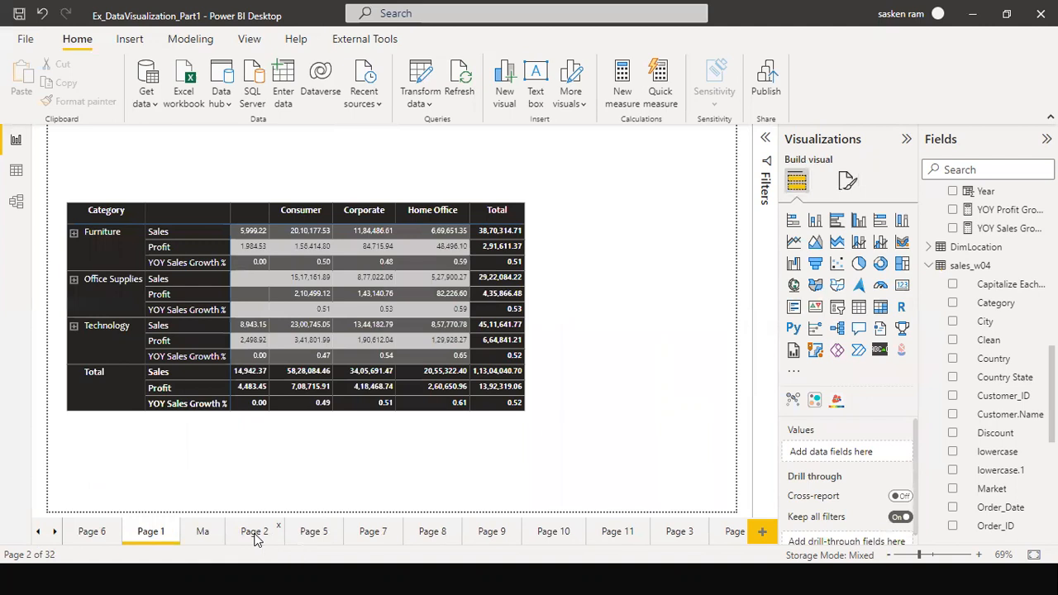
{"action": "left_click", "coordinate": [254, 533]}
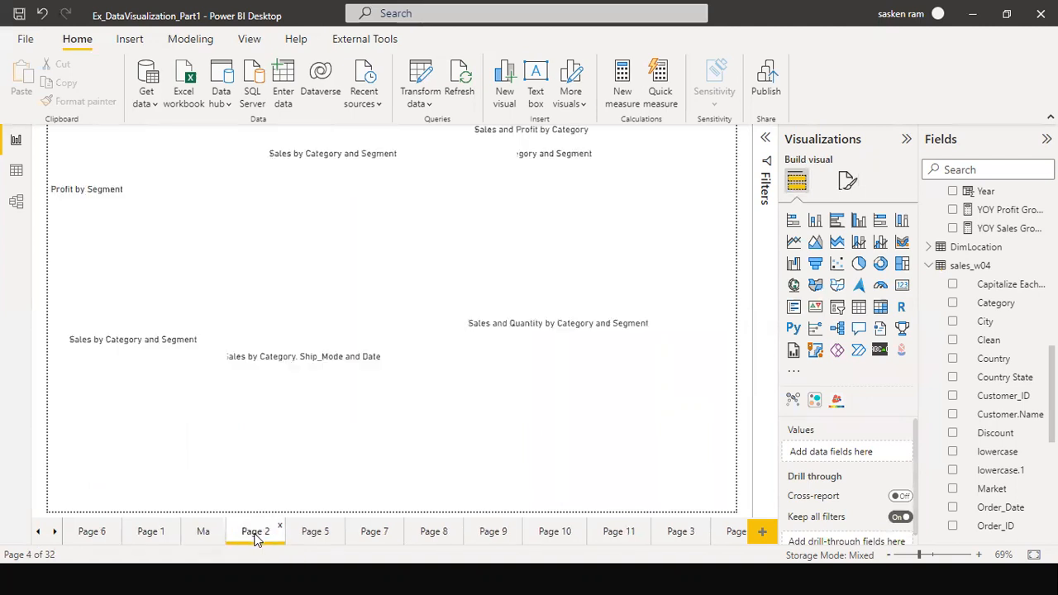
{"action": "left_click", "coordinate": [205, 535]}
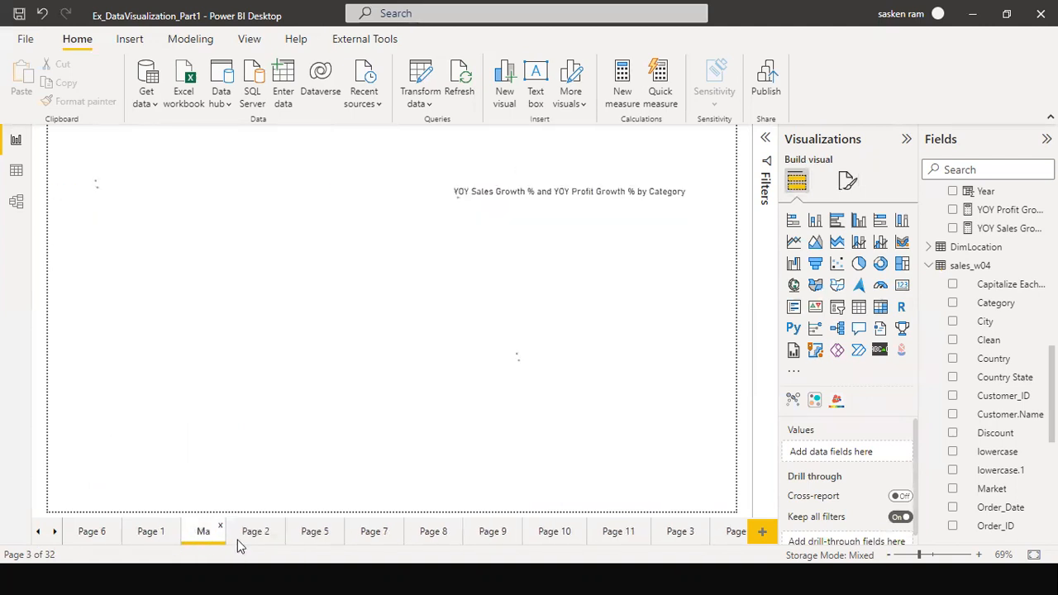
{"action": "left_click", "coordinate": [315, 535]}
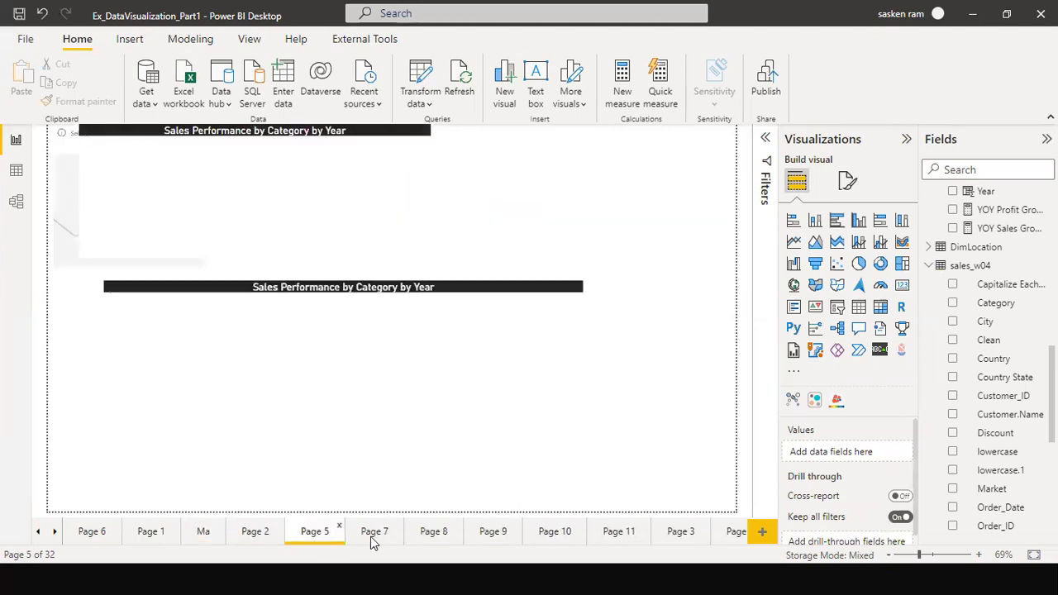
{"action": "left_click", "coordinate": [370, 537]}
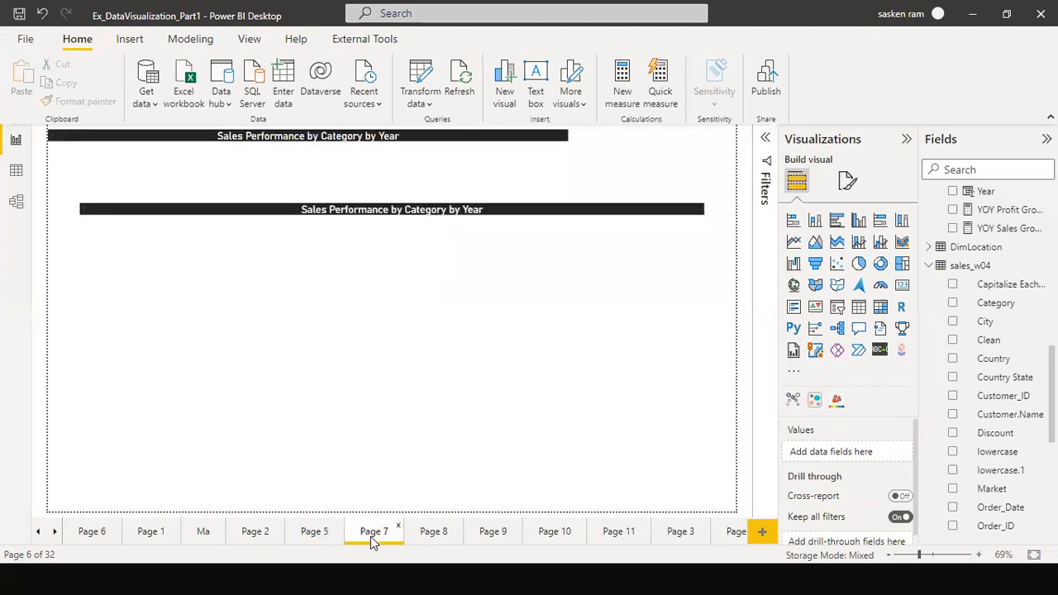
{"action": "left_click", "coordinate": [436, 537]}
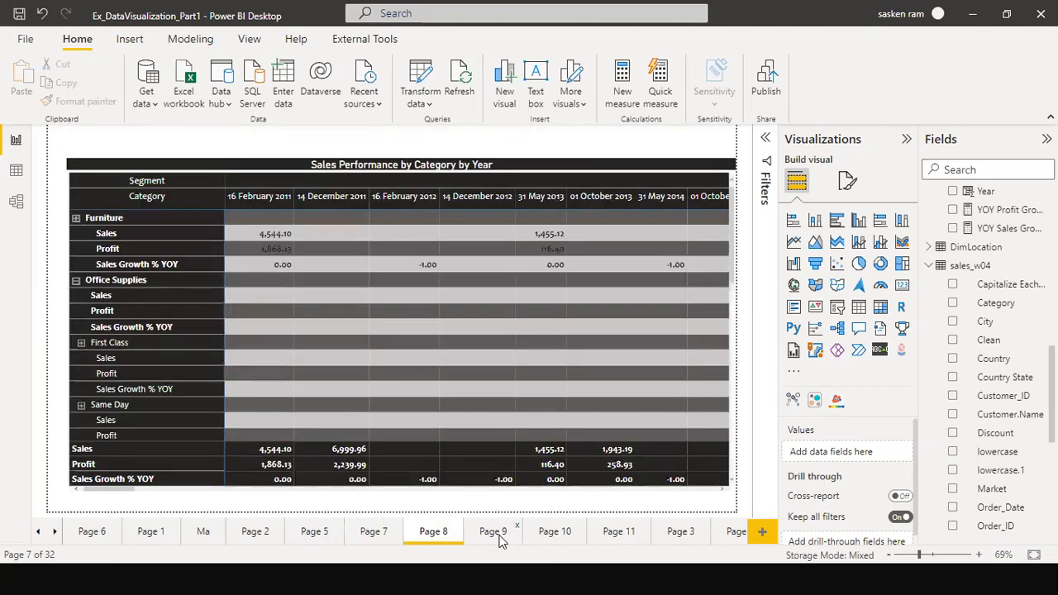
{"action": "left_click", "coordinate": [496, 537]}
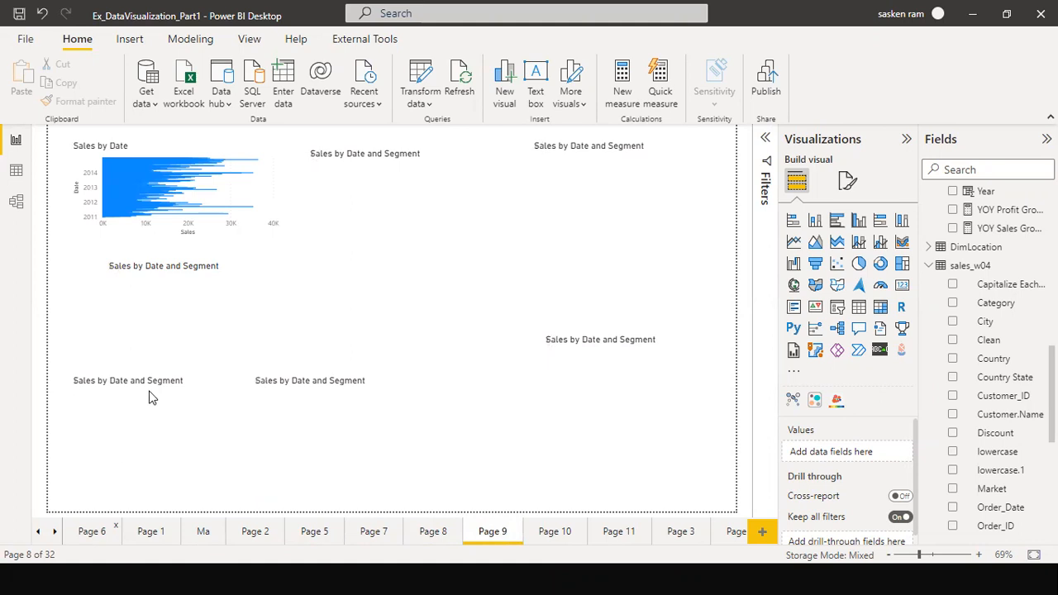
Recheck the visuals on Page 6 and Page 1, and continue through the following pages to the one after Page 3
{"action": "left_click", "coordinate": [91, 533]}
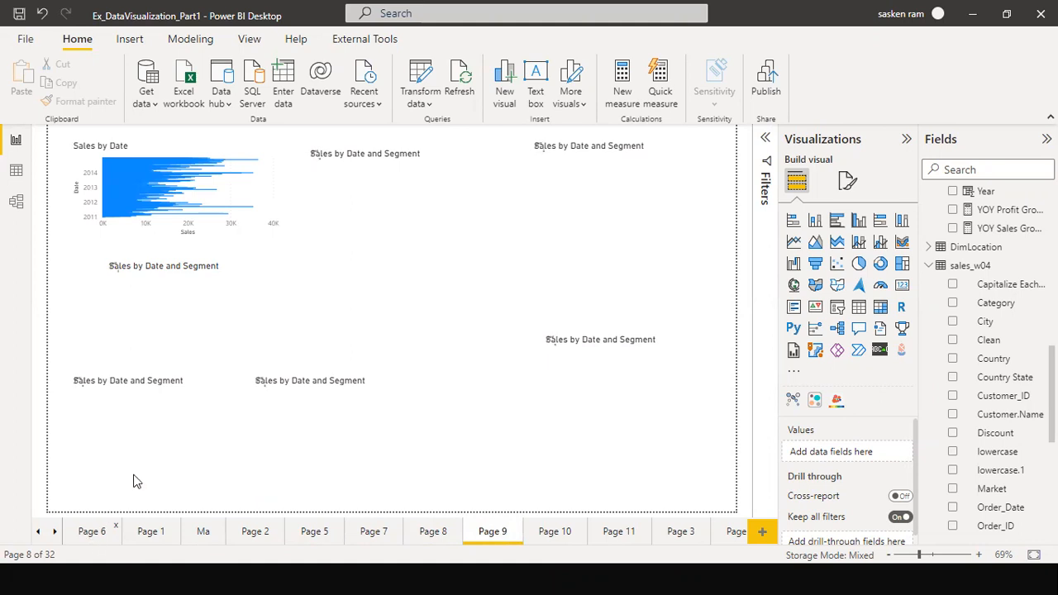
{"action": "left_click", "coordinate": [150, 533]}
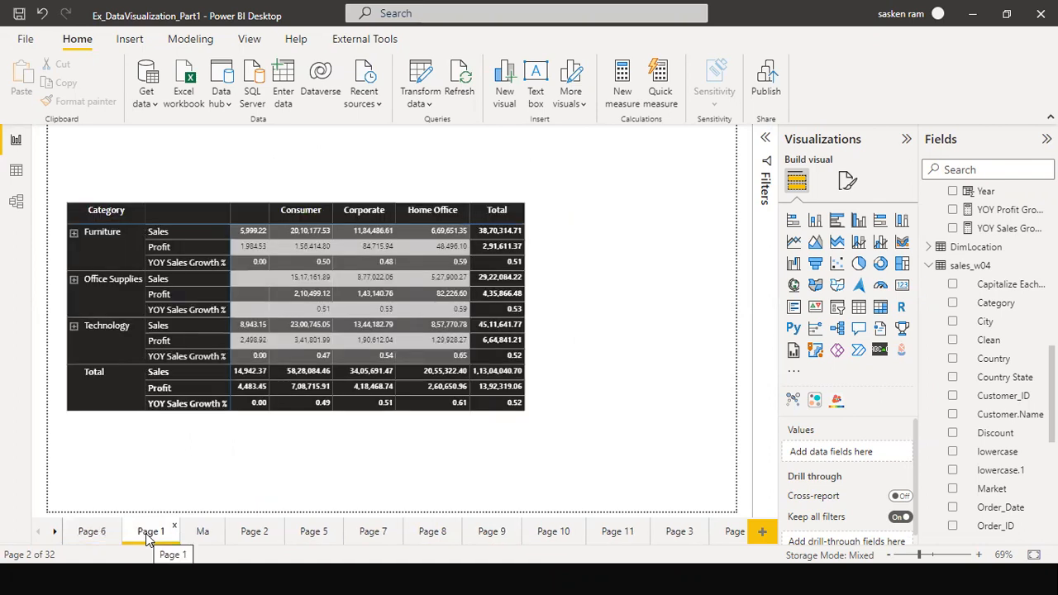
{"action": "left_click", "coordinate": [76, 532]}
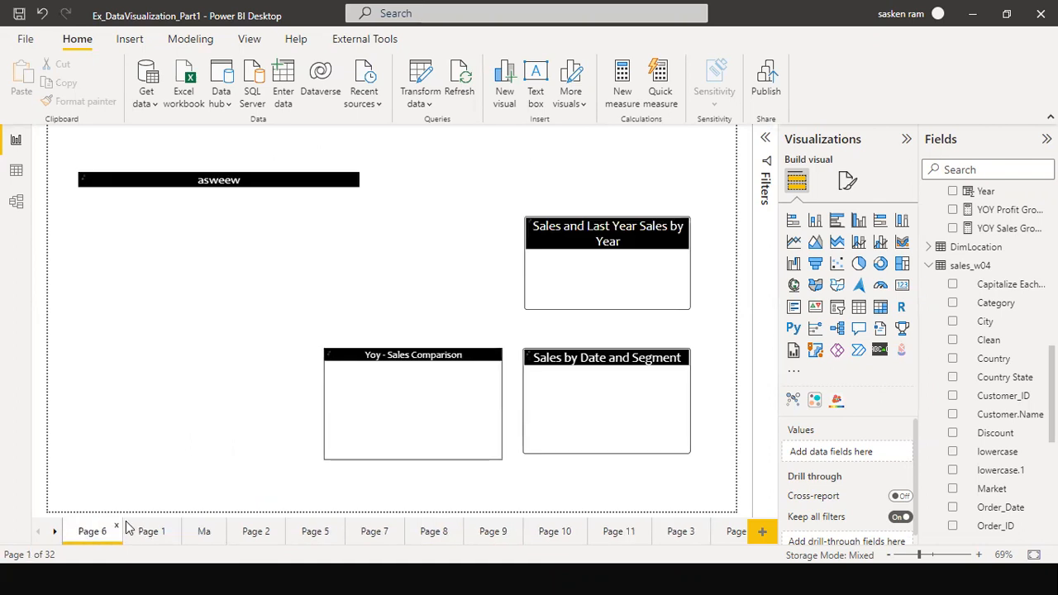
{"action": "left_click", "coordinate": [273, 533]}
{"action": "left_click", "coordinate": [312, 536]}
{"action": "left_click", "coordinate": [383, 535]}
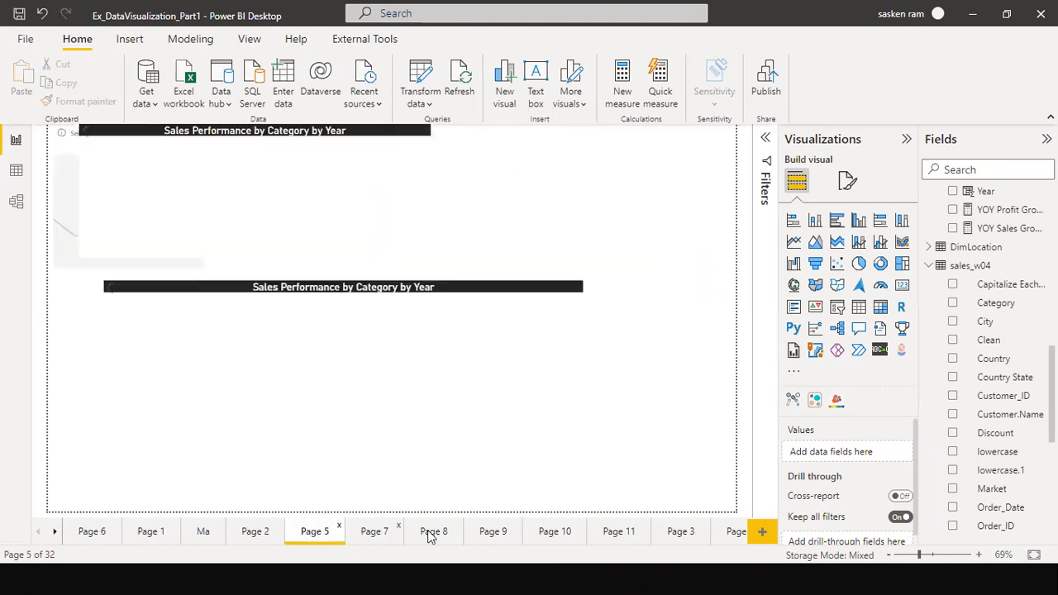
{"action": "left_click", "coordinate": [434, 535]}
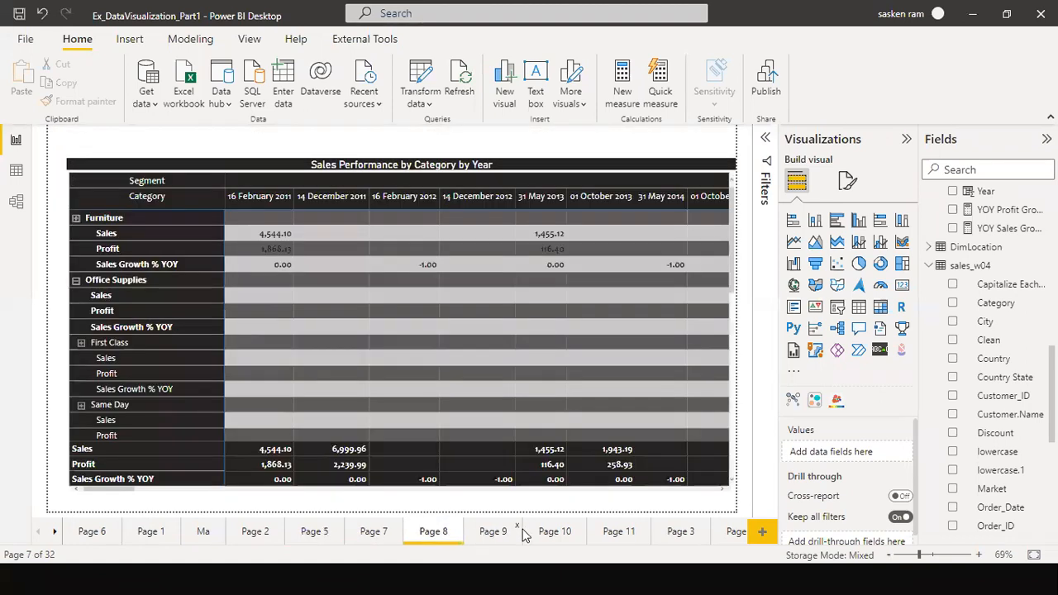
{"action": "left_click", "coordinate": [488, 535]}
{"action": "left_click", "coordinate": [541, 535]}
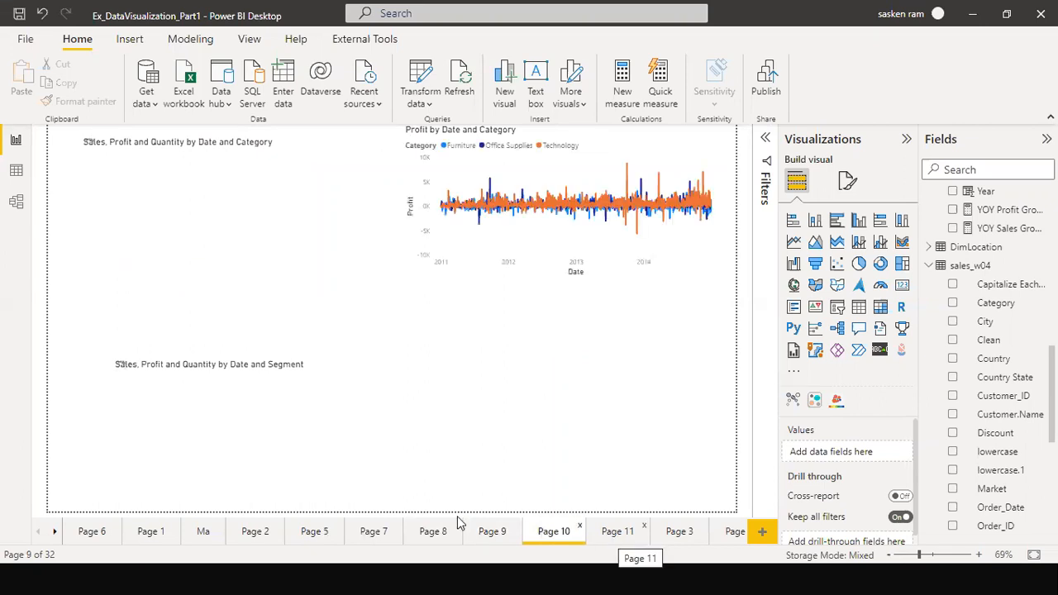
{"action": "left_click", "coordinate": [684, 537]}
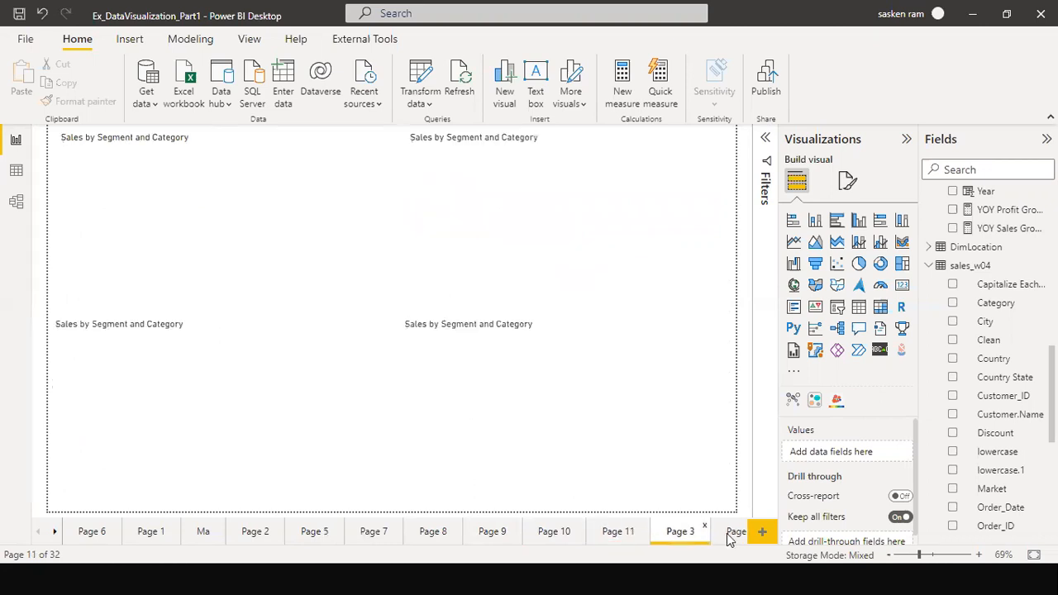
{"action": "left_click", "coordinate": [728, 534]}
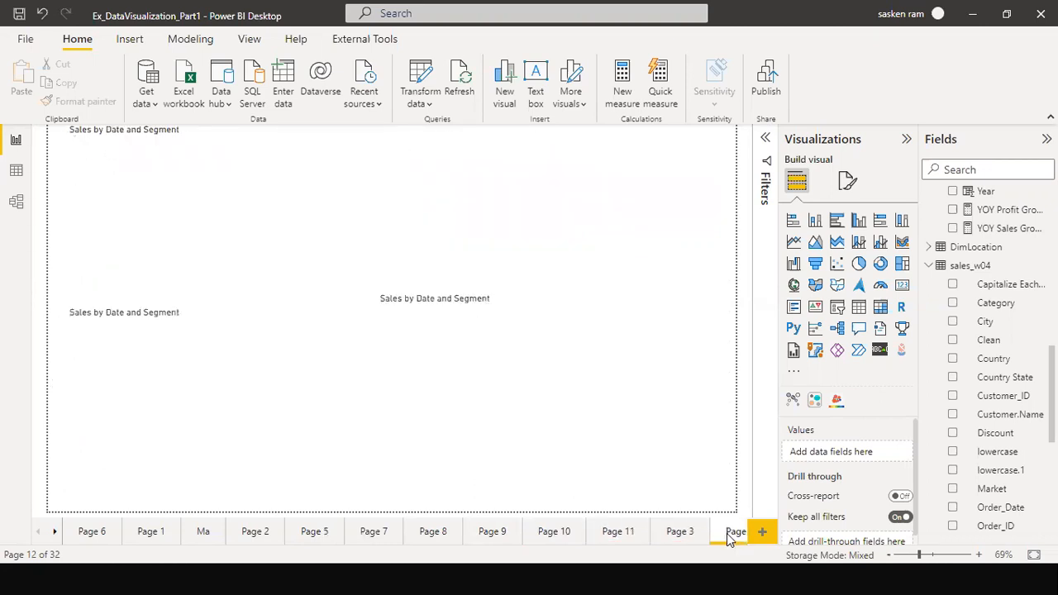
Examine the visuals on Pages 19 to 23, Scatter Plot, Page 25 and Page 26, and return to the Table Visual page
{"action": "left_click", "coordinate": [56, 535]}
{"action": "left_click", "coordinate": [56, 535]}
{"action": "left_click", "coordinate": [99, 533]}
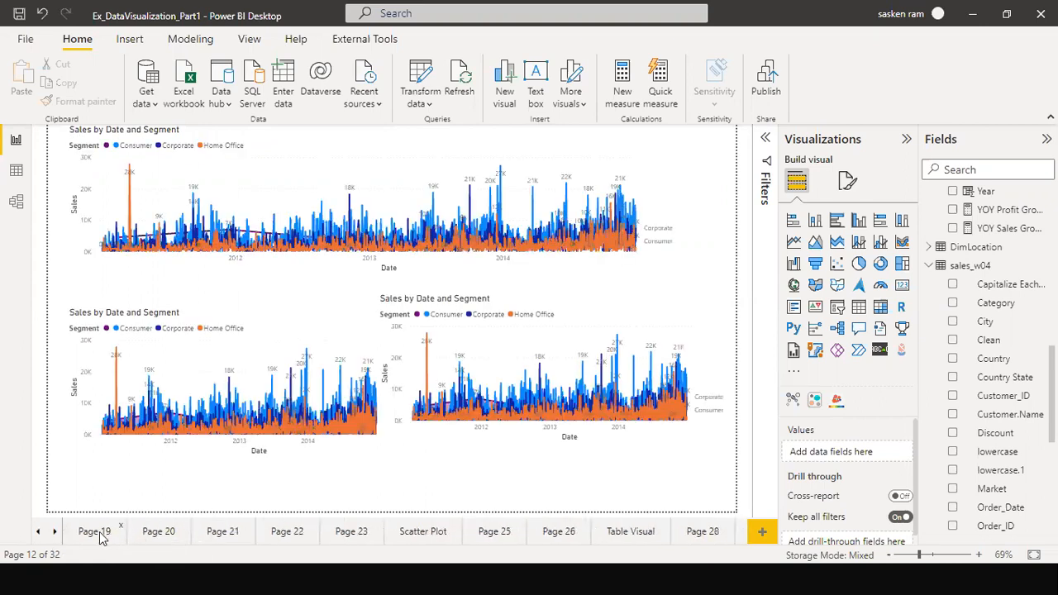
{"action": "left_click", "coordinate": [154, 536]}
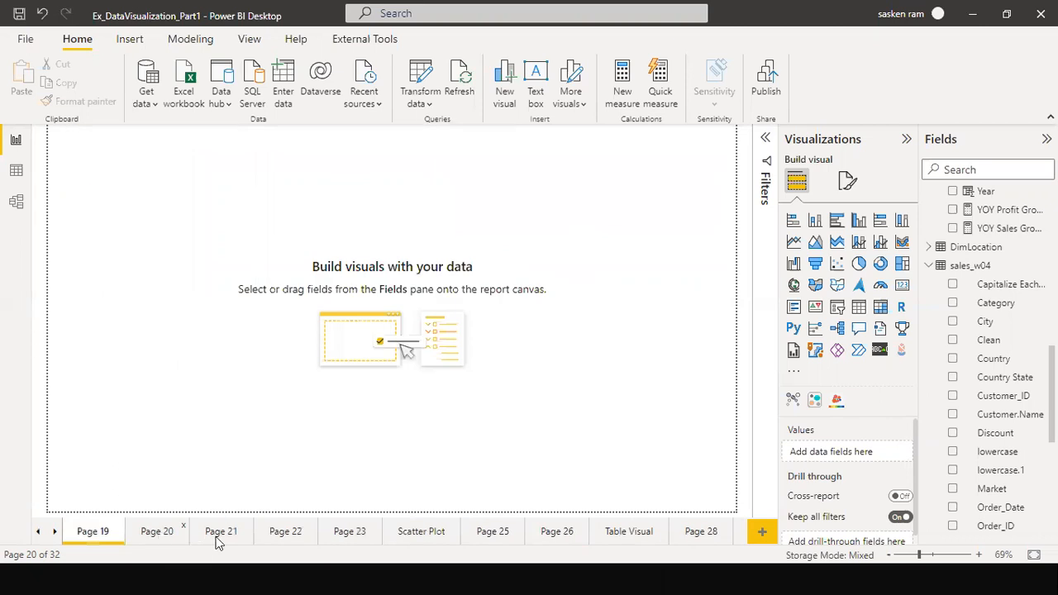
{"action": "left_click", "coordinate": [226, 534]}
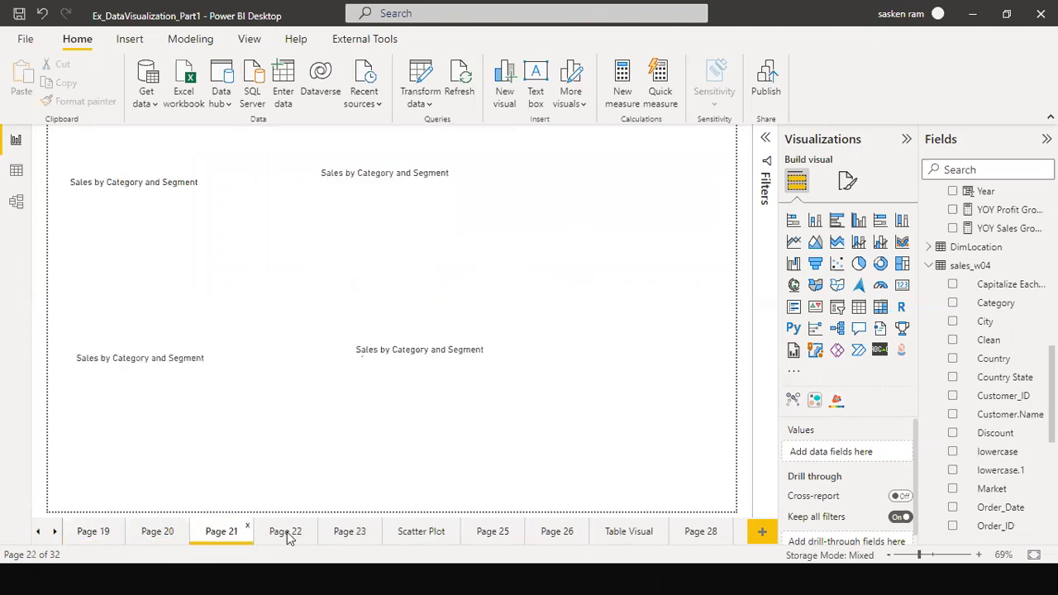
{"action": "left_click", "coordinate": [307, 533]}
{"action": "left_click", "coordinate": [350, 533]}
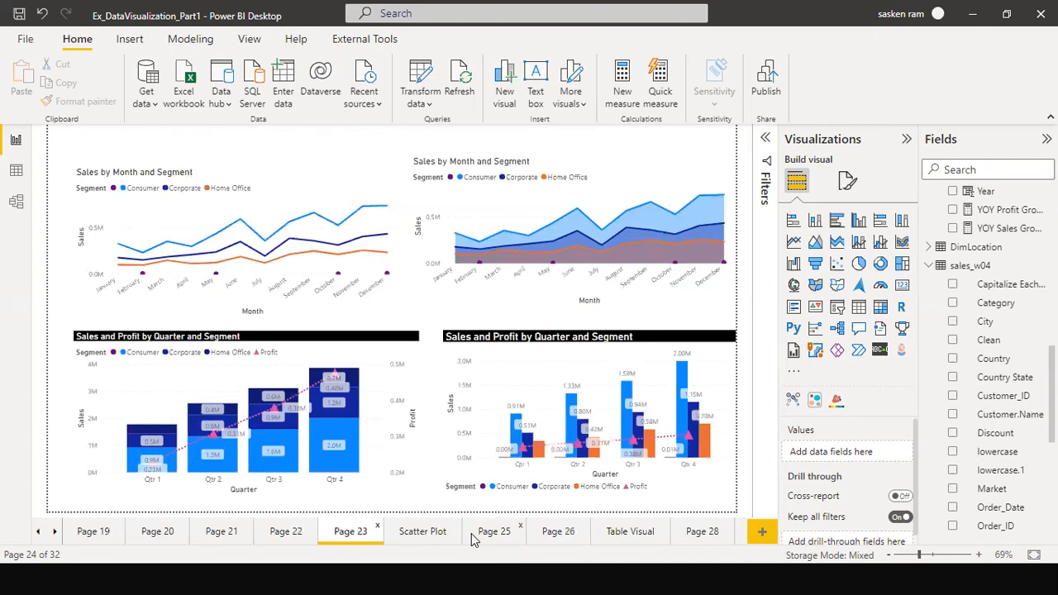
{"action": "left_click", "coordinate": [434, 534]}
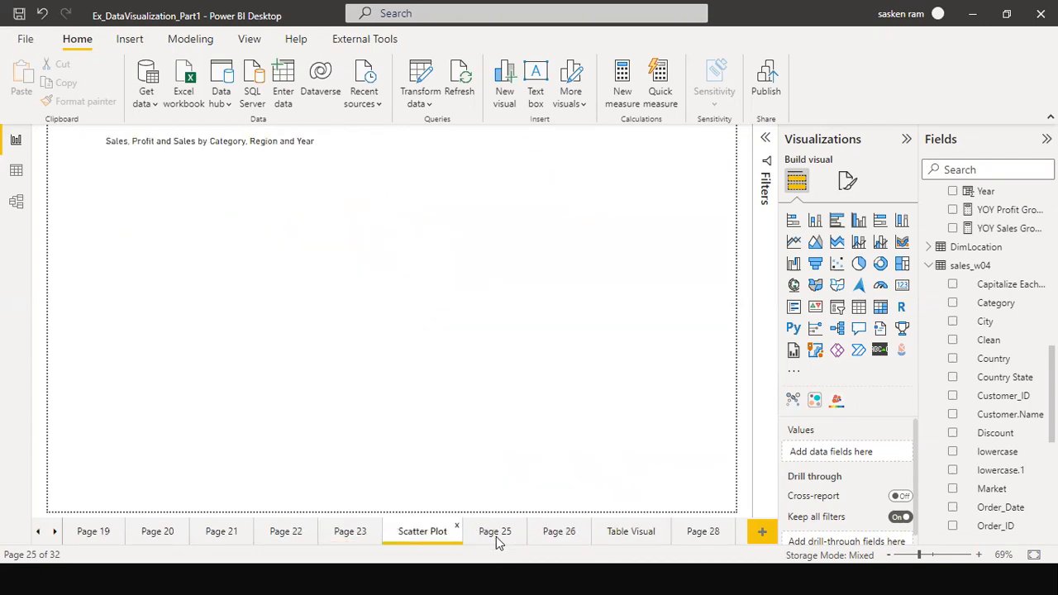
{"action": "left_click", "coordinate": [496, 536]}
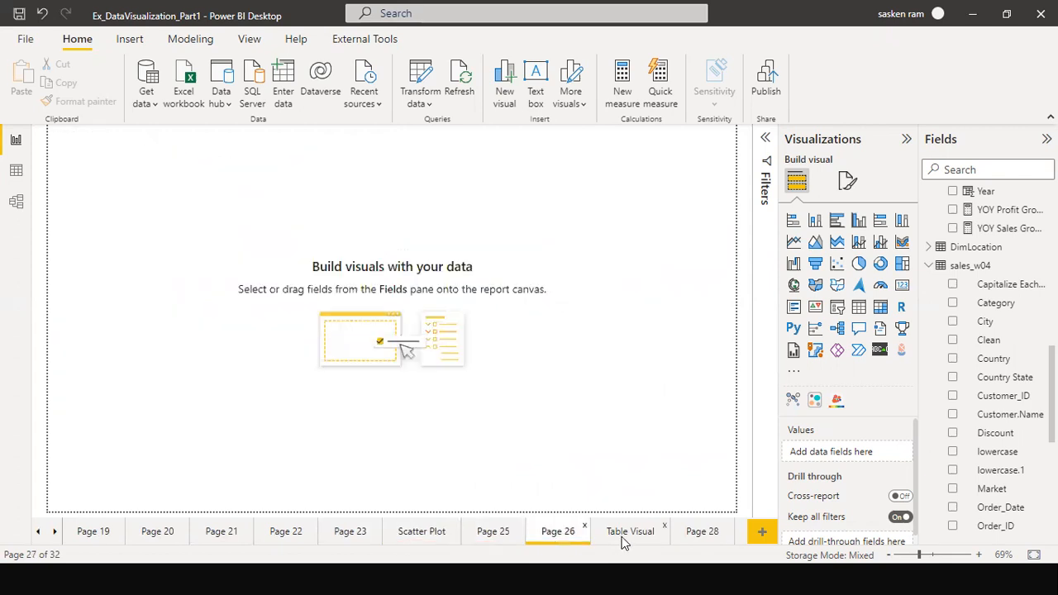
{"action": "left_click", "coordinate": [620, 539]}
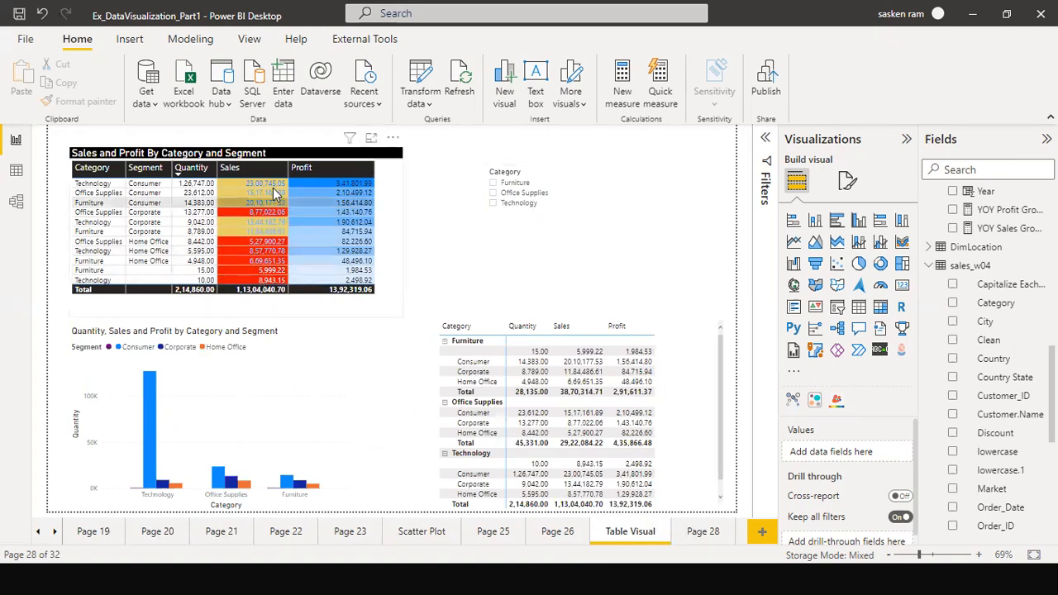
Check the Sales background color rules of the Sales and Profit By Category and Segment table, and turn off the Sales conditional font color
{"action": "left_click", "coordinate": [351, 163]}
{"action": "left_click", "coordinate": [847, 181]}
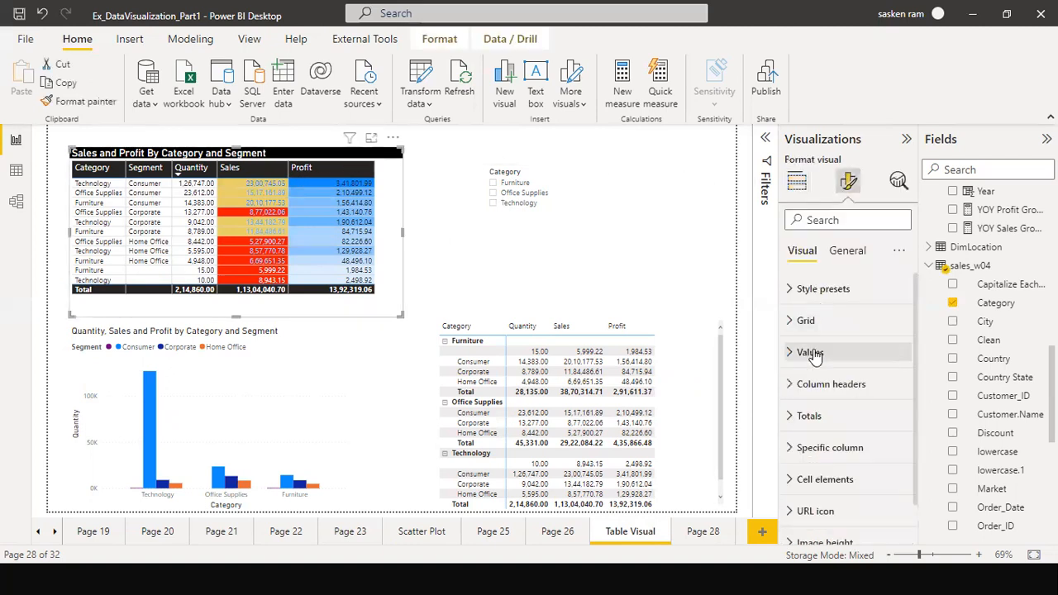
{"action": "scroll", "coordinate": [802, 380], "scroll_direction": "down", "scroll_amount": 1}
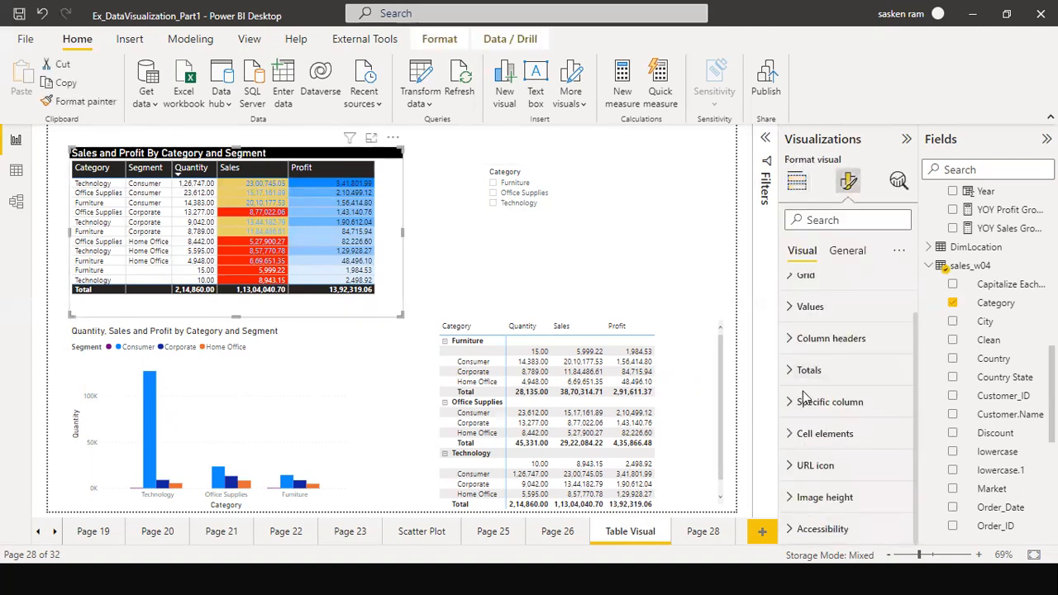
{"action": "left_click", "coordinate": [791, 438]}
{"action": "scroll", "coordinate": [867, 413], "scroll_direction": "down", "scroll_amount": 3}
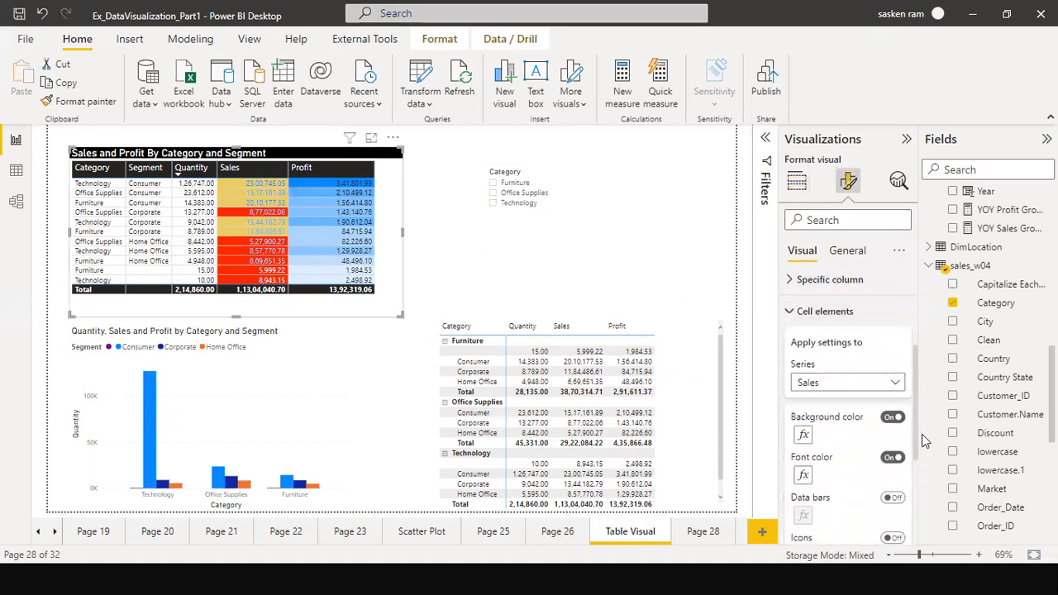
{"action": "left_click", "coordinate": [805, 438]}
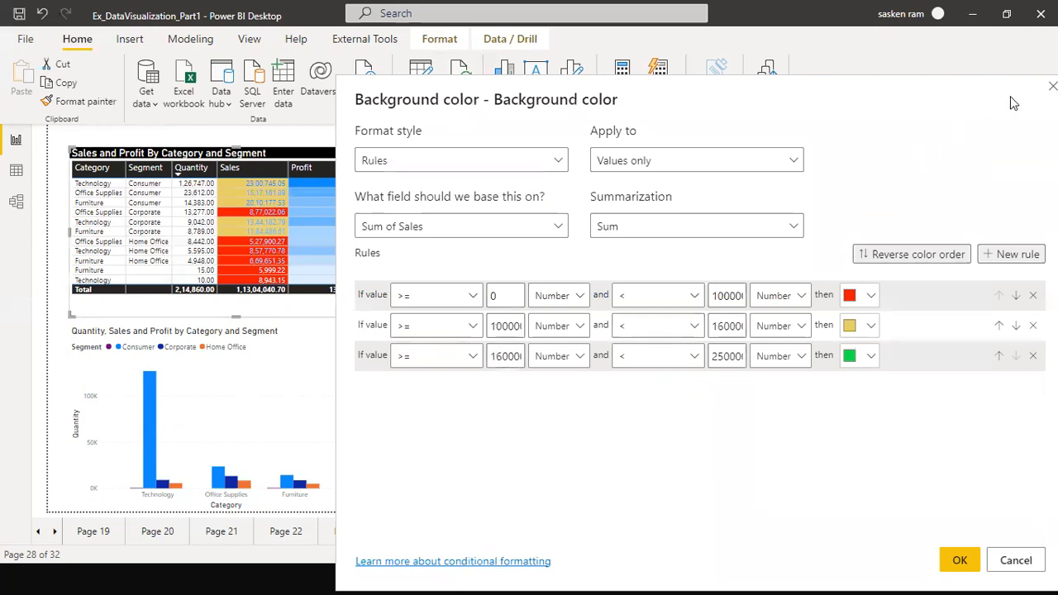
{"action": "left_click", "coordinate": [1052, 85]}
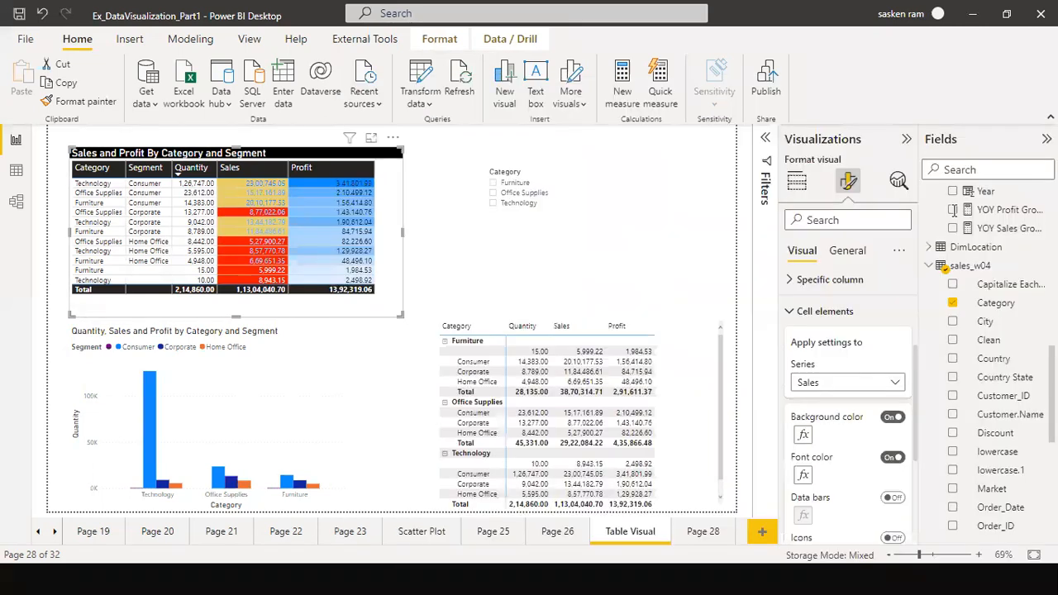
{"action": "left_click", "coordinate": [892, 457]}
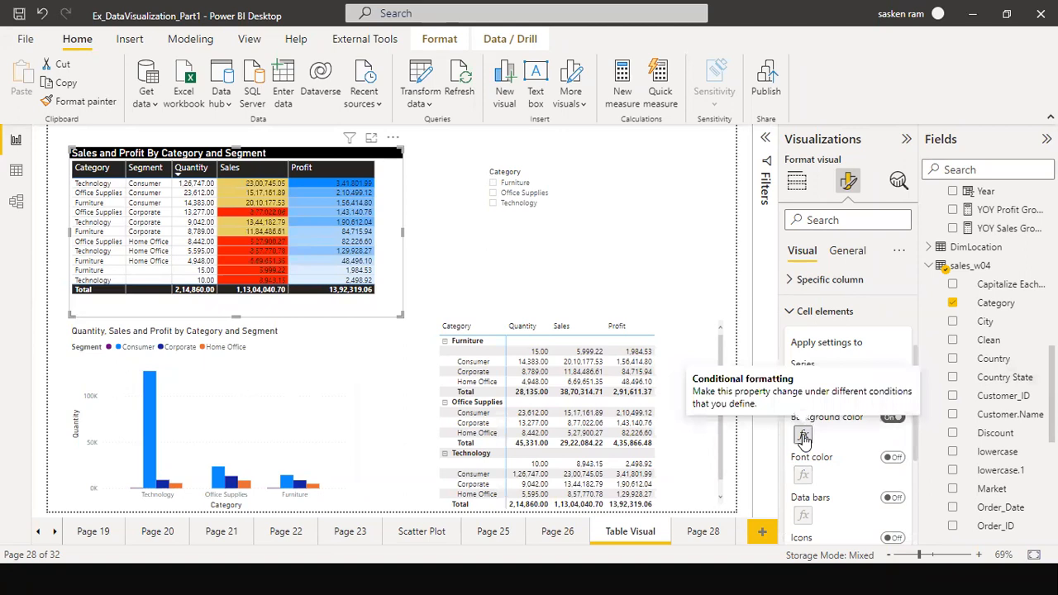
Reopen the Sales background color rules, try reversing their color order, and restore the original order
{"action": "left_click", "coordinate": [803, 438]}
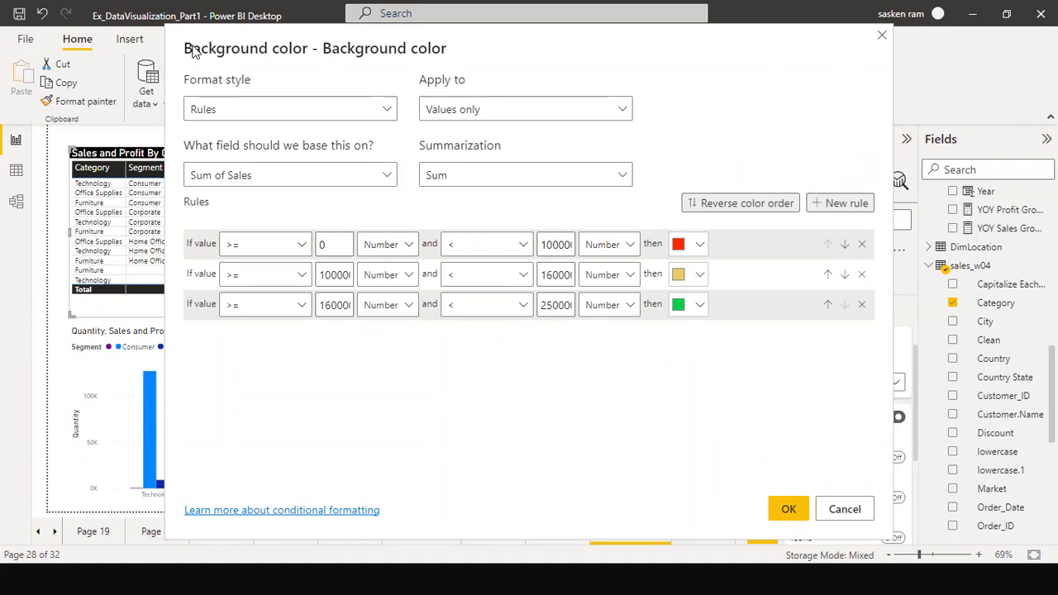
{"action": "left_click_drag", "start_coordinate": [193, 51], "coordinate": [452, 150]}
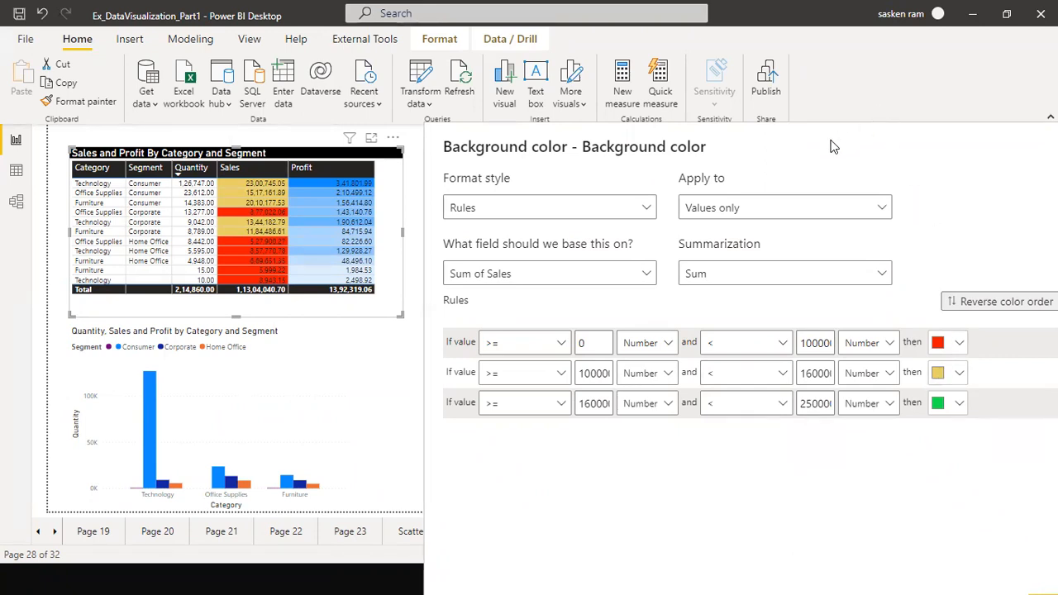
{"action": "left_click", "coordinate": [1017, 307]}
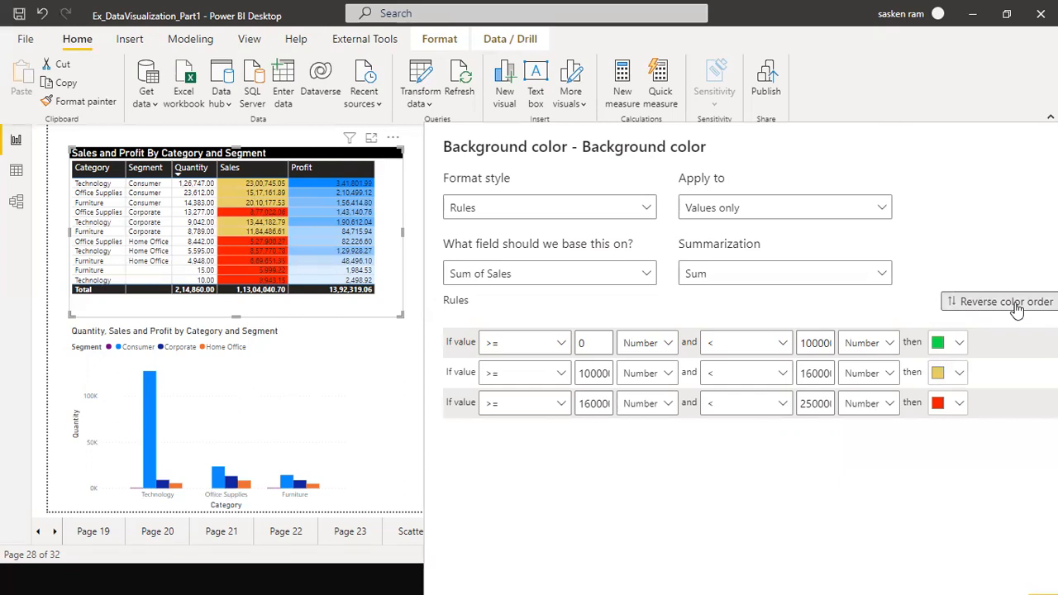
{"action": "left_click", "coordinate": [1016, 307]}
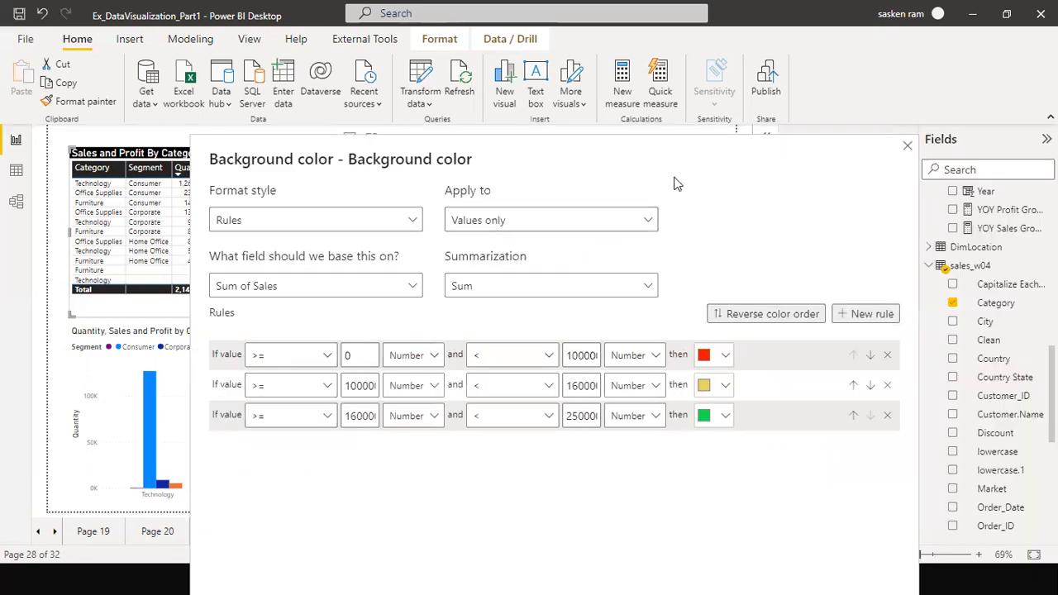
Try applying the Sales background rules to Values and totals and to Totals only, and return the scope to Values only
{"action": "left_click", "coordinate": [760, 216]}
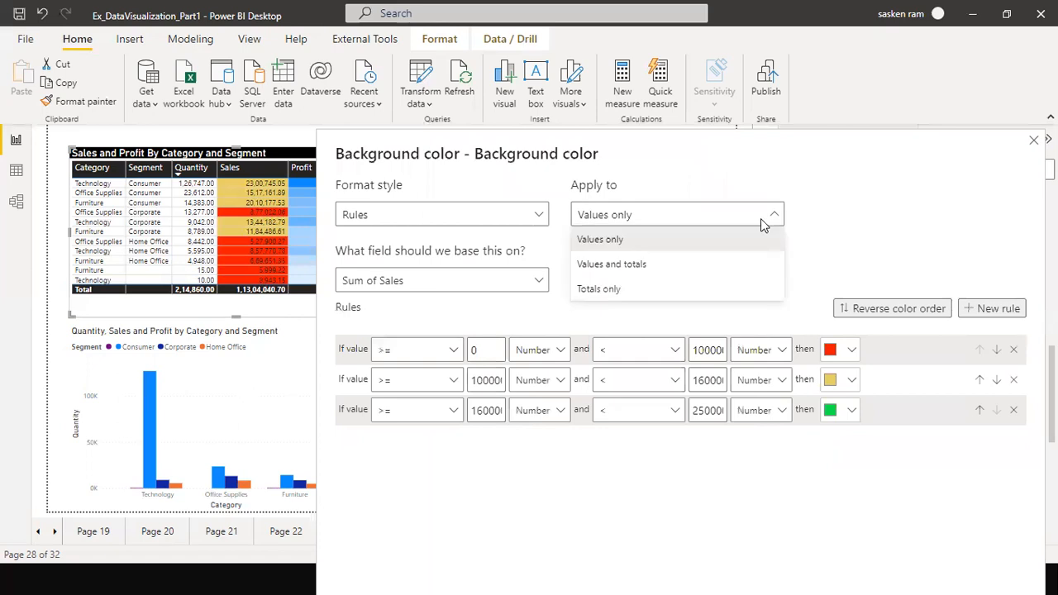
{"action": "left_click", "coordinate": [702, 266]}
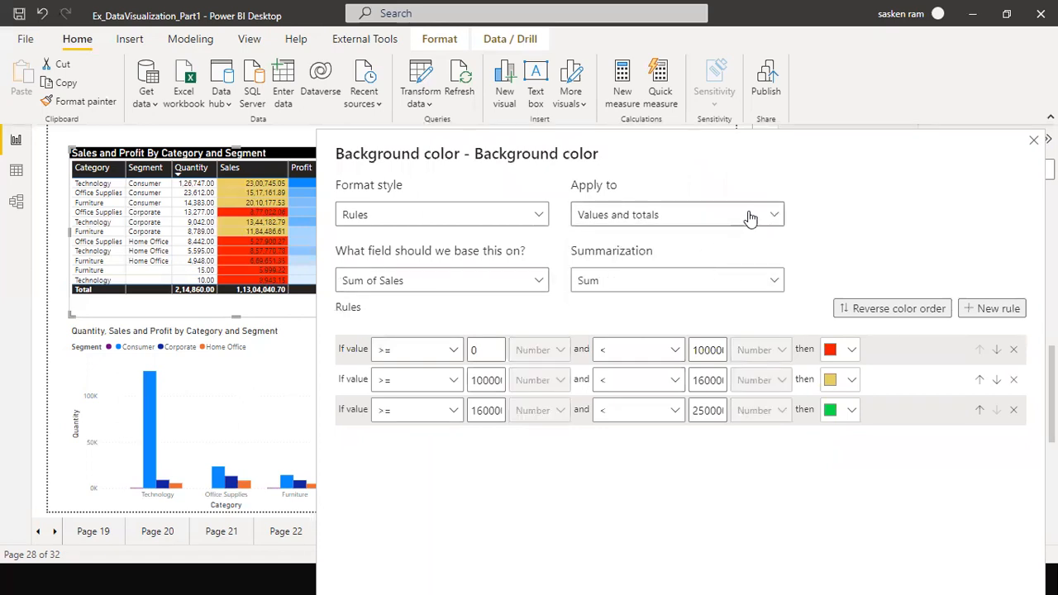
{"action": "left_click", "coordinate": [750, 217]}
{"action": "left_click", "coordinate": [622, 289]}
{"action": "left_click", "coordinate": [696, 220]}
{"action": "left_click", "coordinate": [663, 239]}
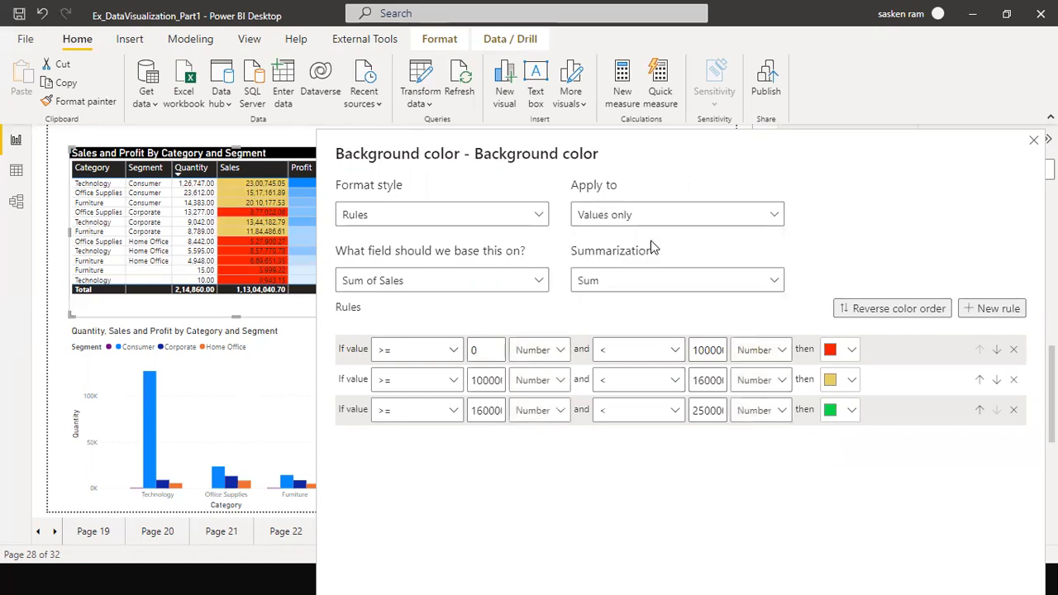
Try the Field value format style for the Sales background color, switch back to Rules, and discard the dialog's changes
{"action": "left_click", "coordinate": [538, 215]}
{"action": "left_click", "coordinate": [417, 289]}
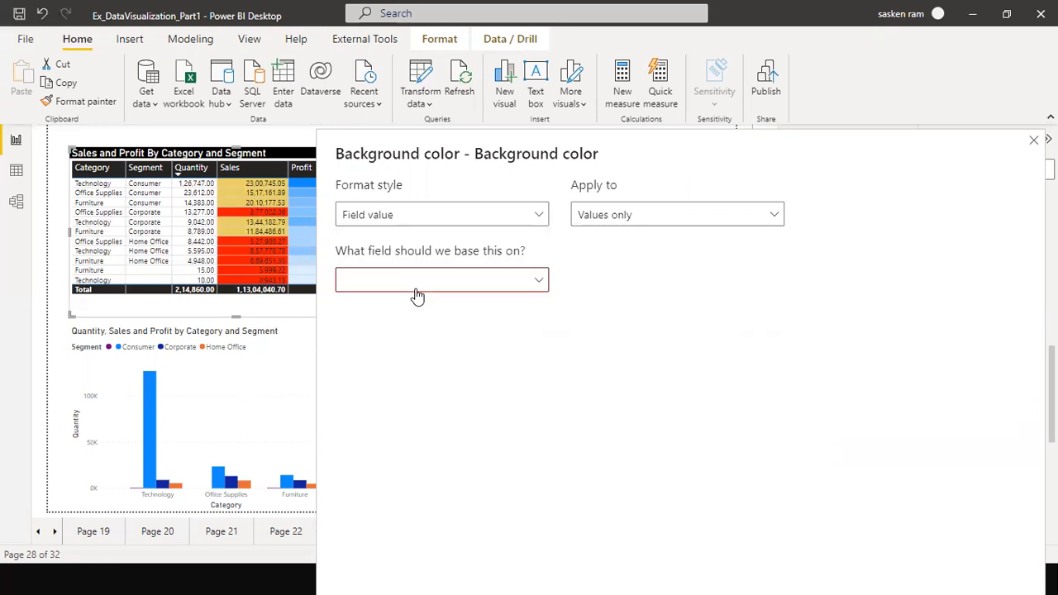
{"action": "left_click", "coordinate": [481, 213]}
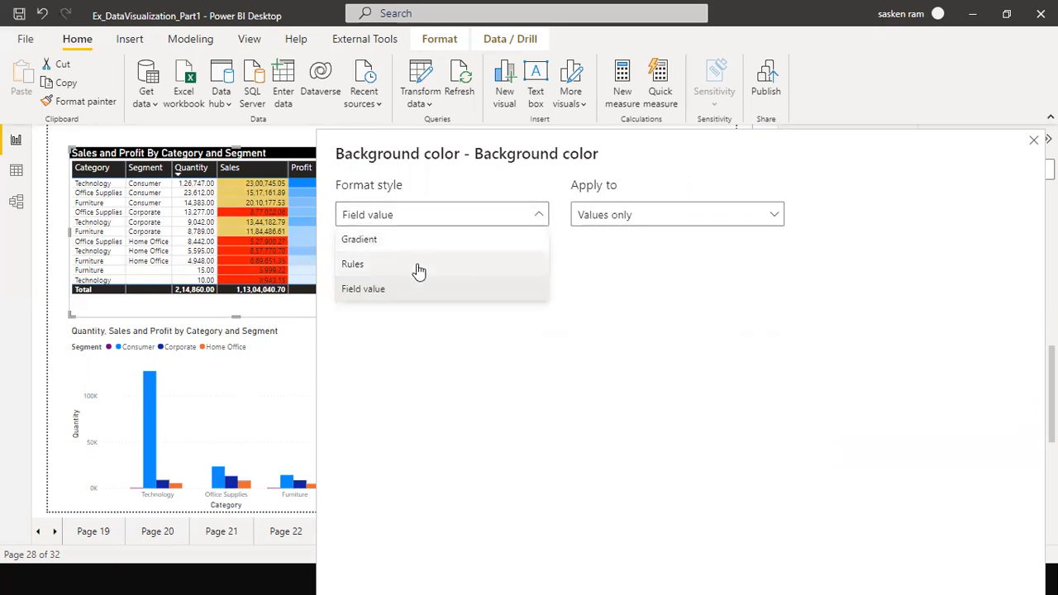
{"action": "left_click", "coordinate": [420, 266]}
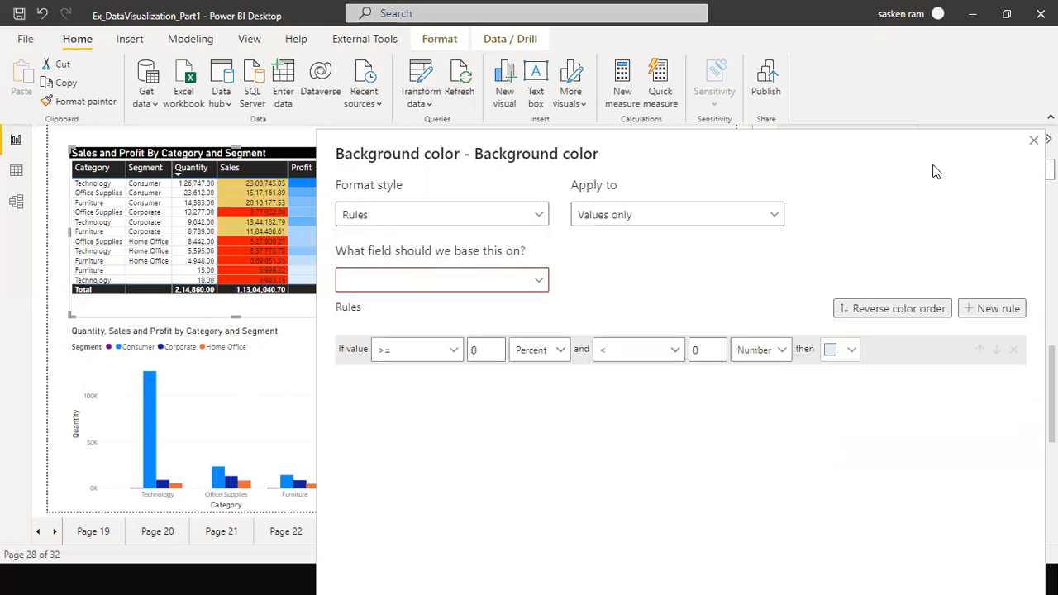
{"action": "left_click", "coordinate": [1032, 141]}
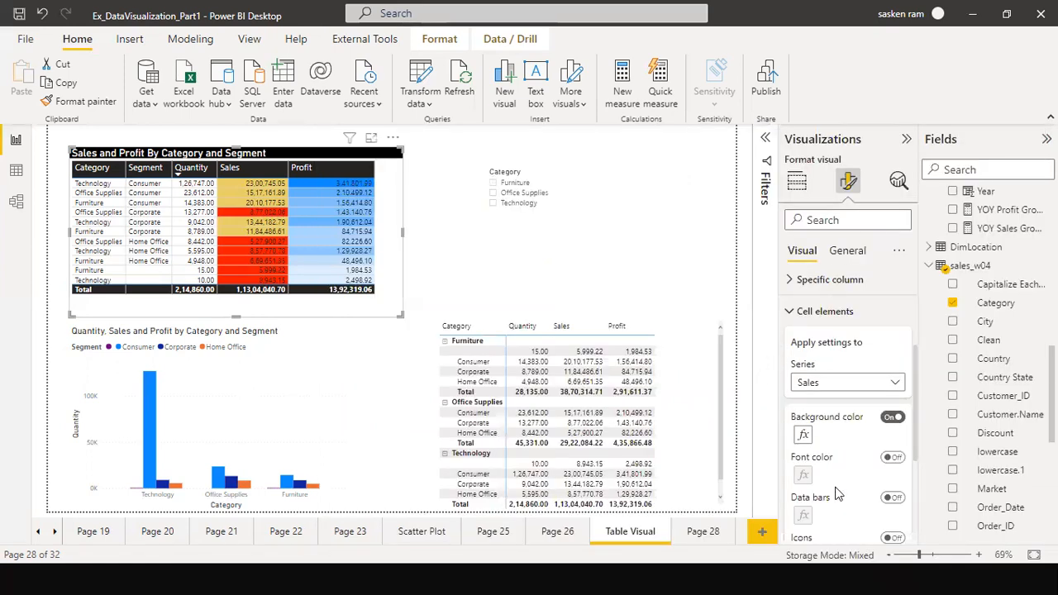
Reopen the Sales background color rules and check the minimum and maximum thresholds of the red, yellow and green rules
{"action": "left_click", "coordinate": [804, 438]}
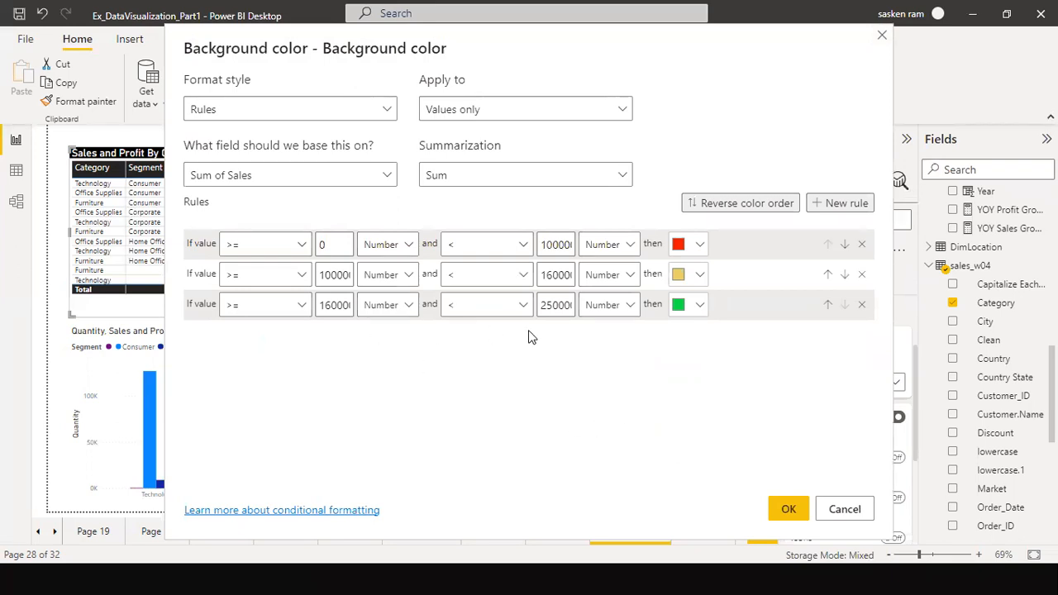
{"action": "double_click", "coordinate": [335, 305]}
{"action": "double_click", "coordinate": [556, 274]}
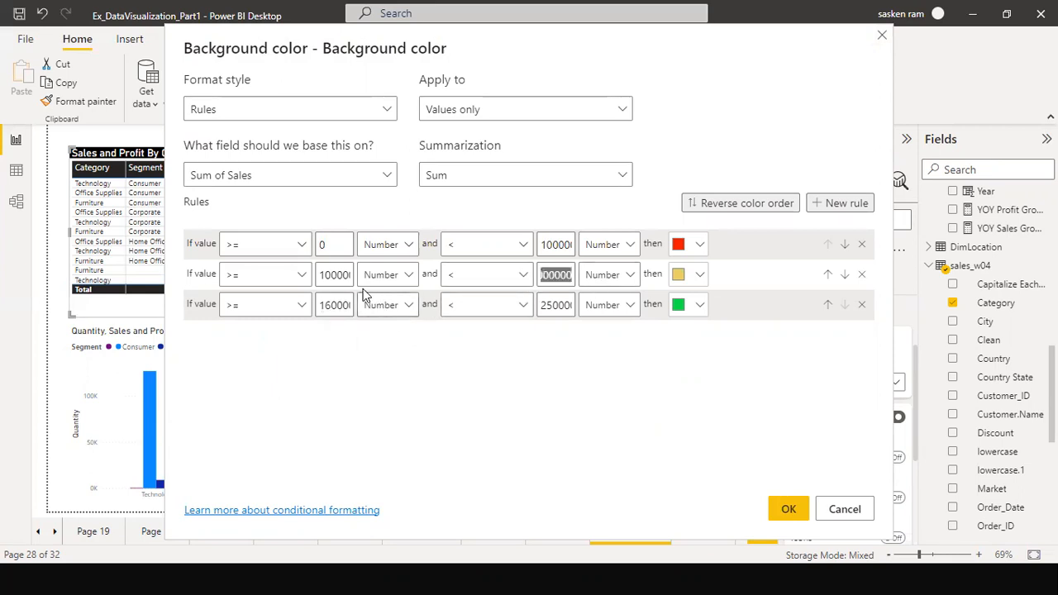
{"action": "type", "text": "160000"}
{"action": "double_click", "coordinate": [335, 274]}
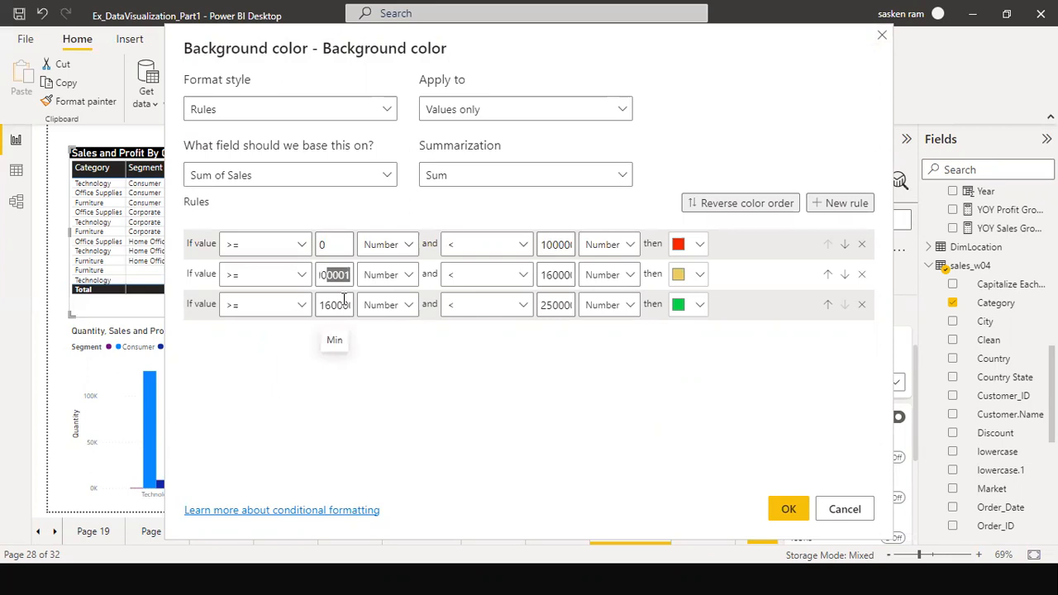
{"action": "double_click", "coordinate": [562, 245]}
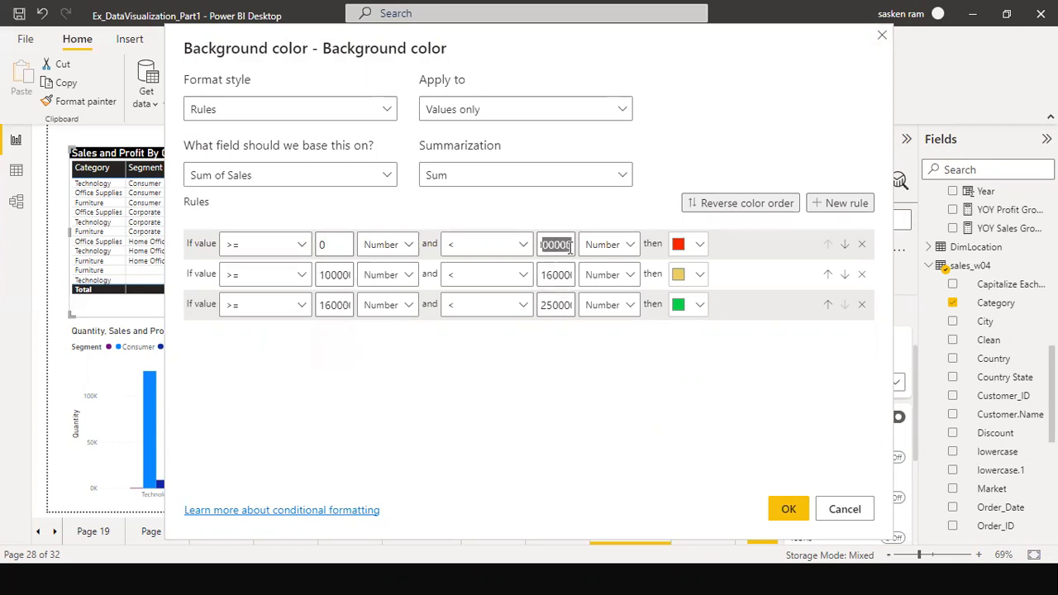
{"action": "left_click_drag", "start_coordinate": [342, 275], "coordinate": [359, 282]}
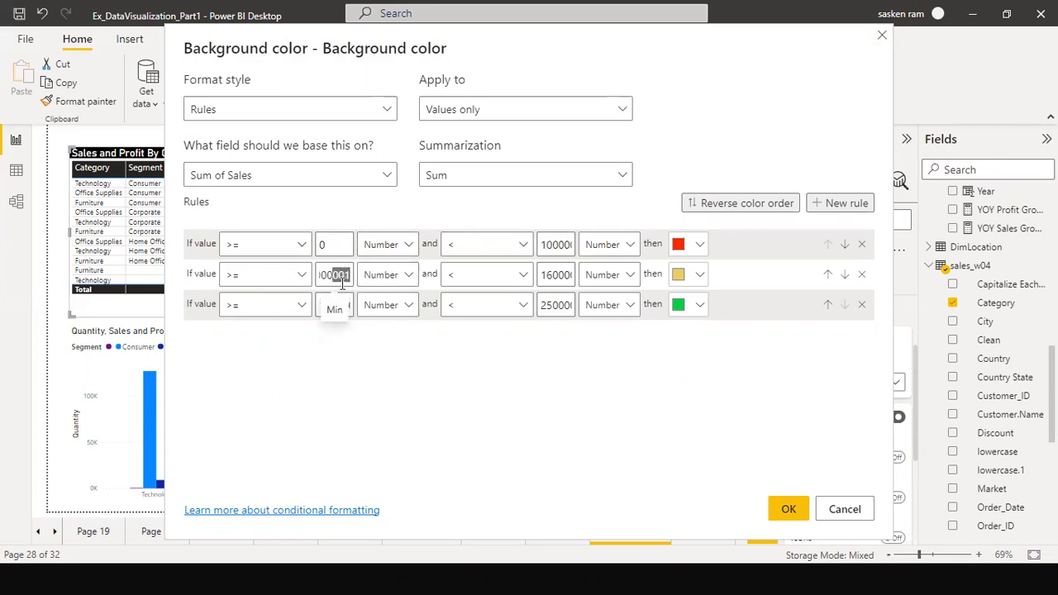
{"action": "left_click", "coordinate": [348, 282]}
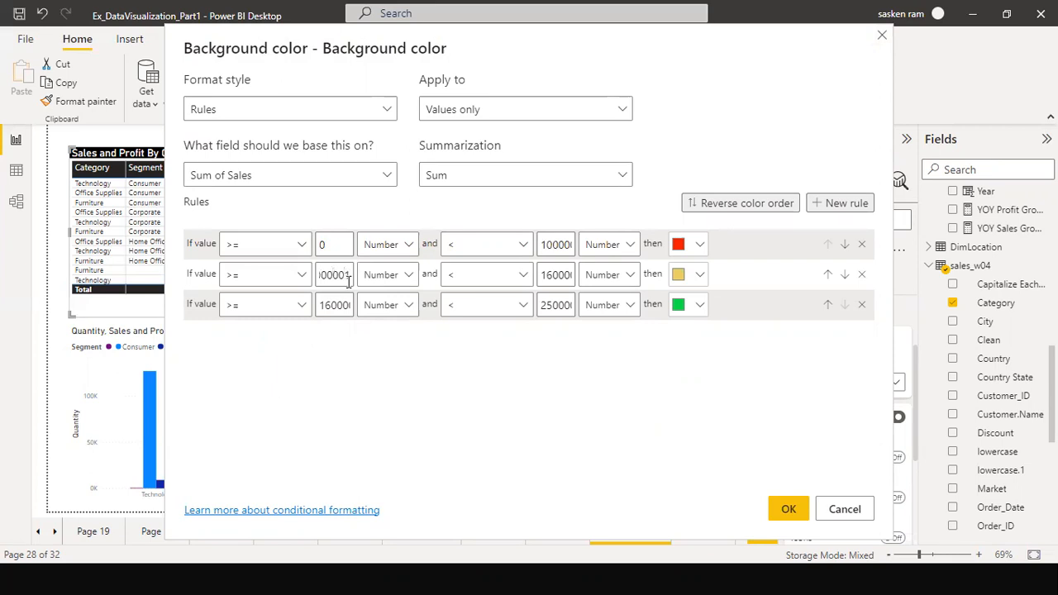
{"action": "double_click", "coordinate": [335, 304]}
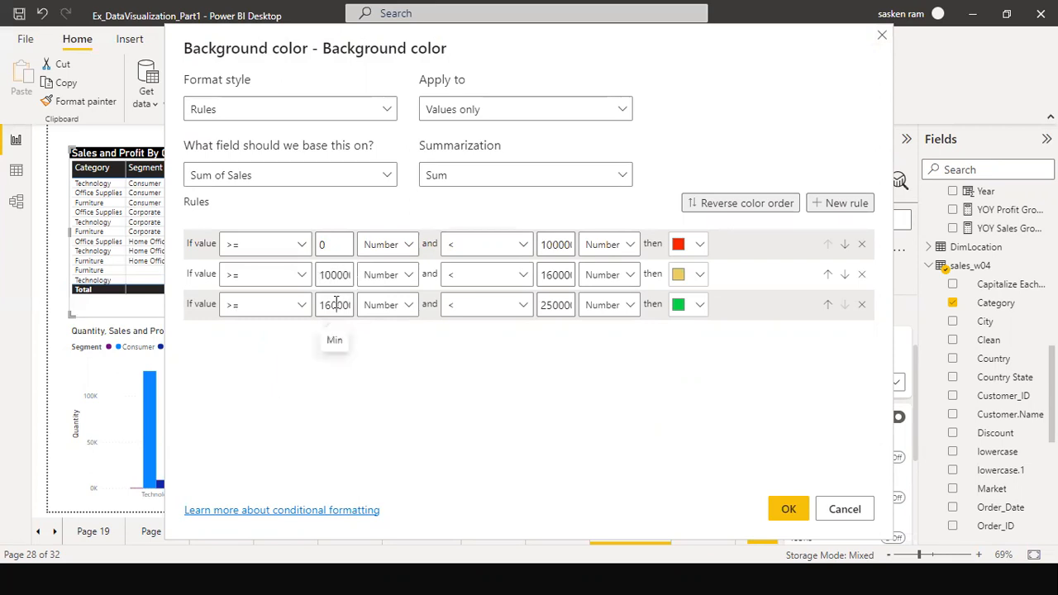
Set the minimum of the green Sales background color rule to 17000000, apply the rules, and save the report
{"action": "left_click", "coordinate": [818, 205]}
{"action": "left_click_drag", "start_coordinate": [798, 74], "coordinate": [1006, 214]}
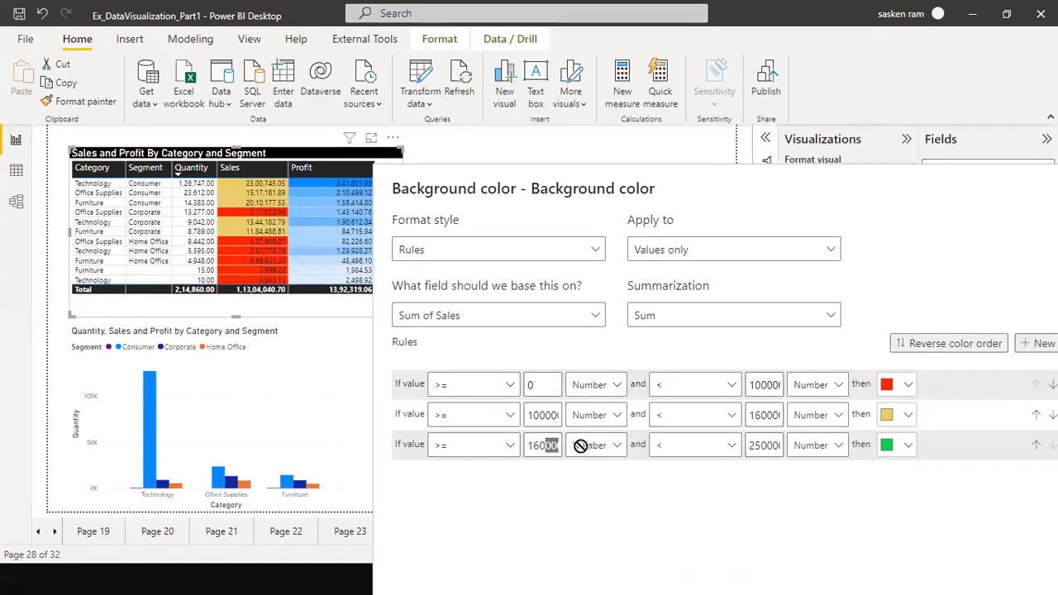
{"action": "left_click", "coordinate": [536, 451]}
{"action": "left_click_drag", "start_coordinate": [536, 450], "coordinate": [590, 451]}
{"action": "left_click", "coordinate": [554, 452]}
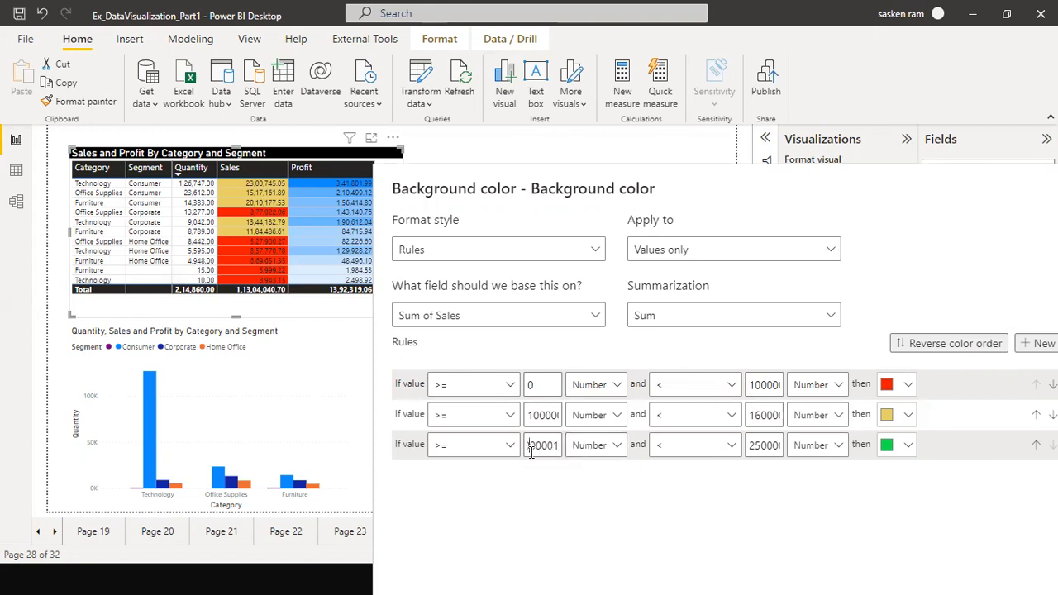
{"action": "key", "text": "ctrl+a"}
{"action": "type", "text": "17"}
{"action": "type", "text": "00000"}
{"action": "type", "text": "0"}
{"action": "left_click", "coordinate": [882, 110]}
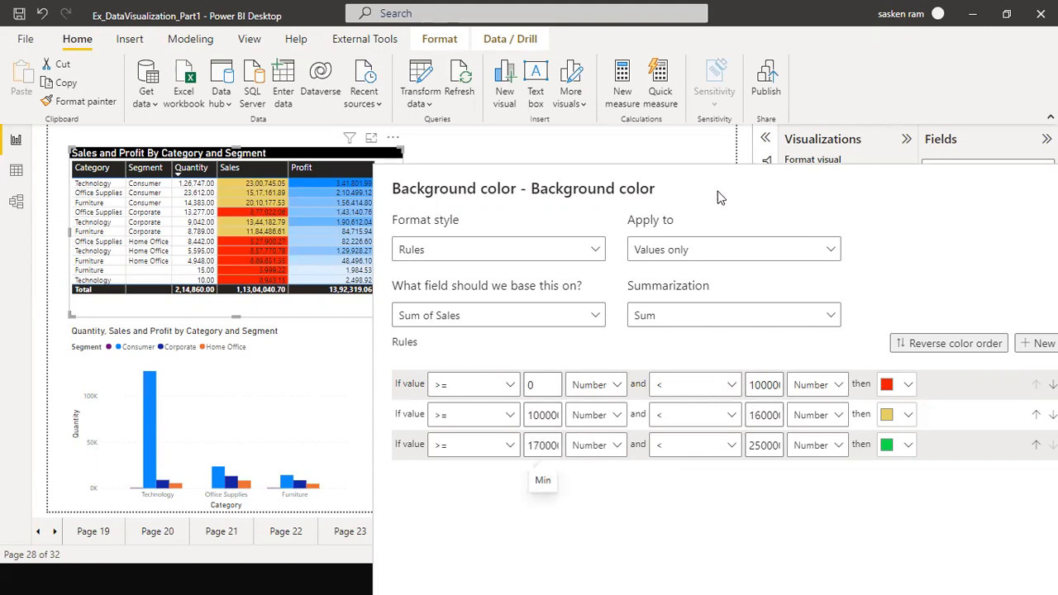
{"action": "left_click", "coordinate": [900, 573]}
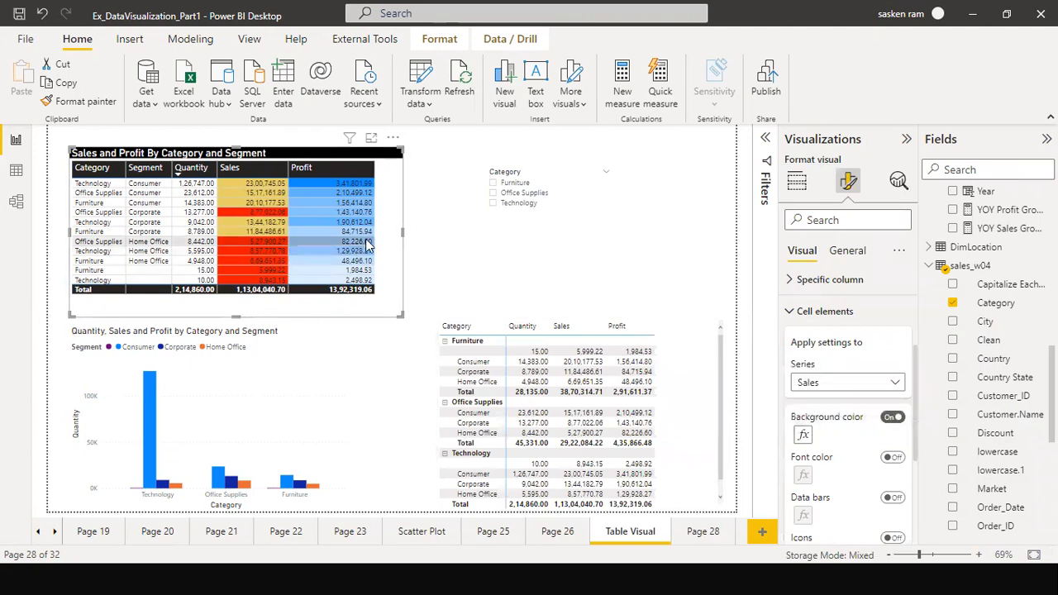
{"action": "left_click", "coordinate": [26, 39]}
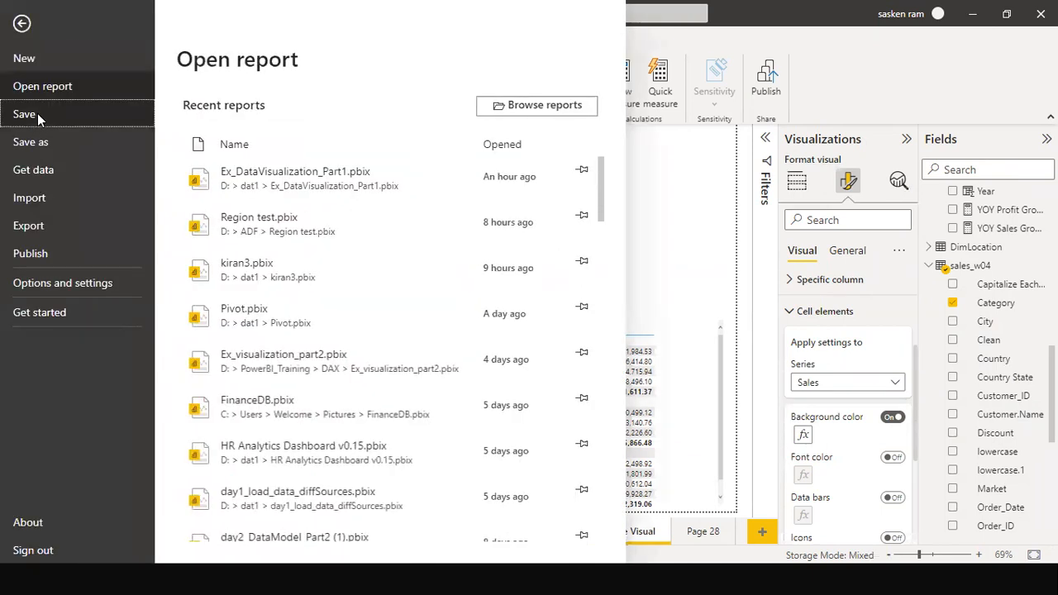
{"action": "left_click", "coordinate": [37, 114]}
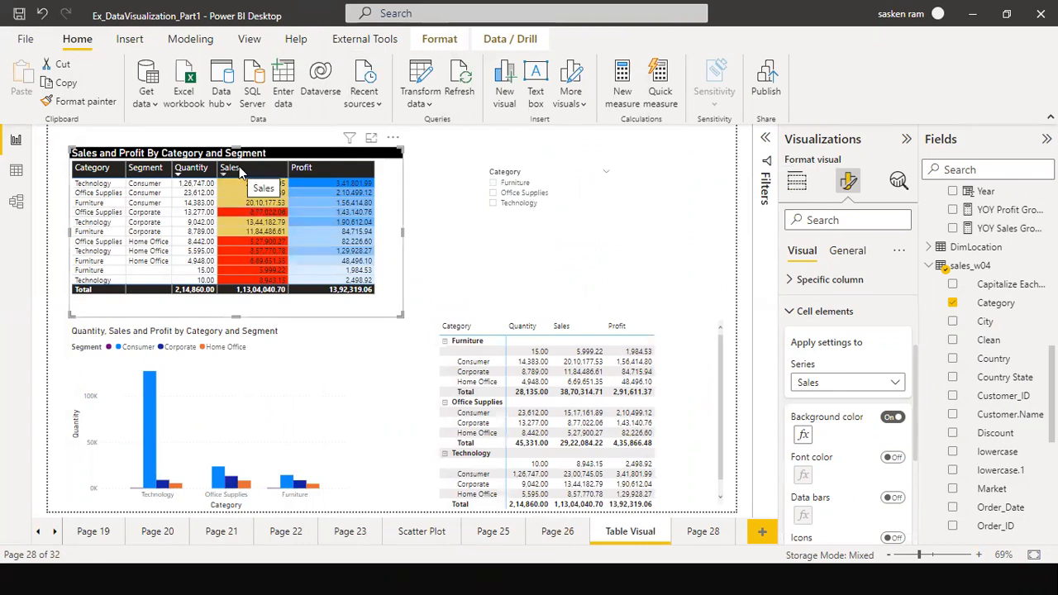
Sort the Sales and Profit By Category and Segment table by Sales descending, and re-sort it by Profit descending
{"action": "left_click", "coordinate": [230, 178]}
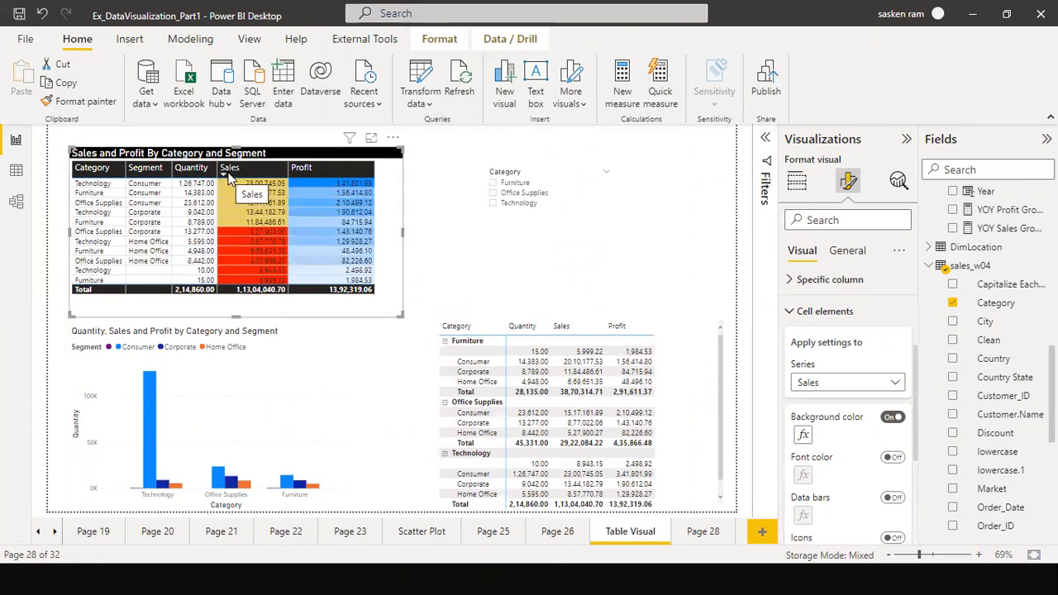
{"action": "left_click", "coordinate": [230, 179]}
{"action": "left_click", "coordinate": [231, 179]}
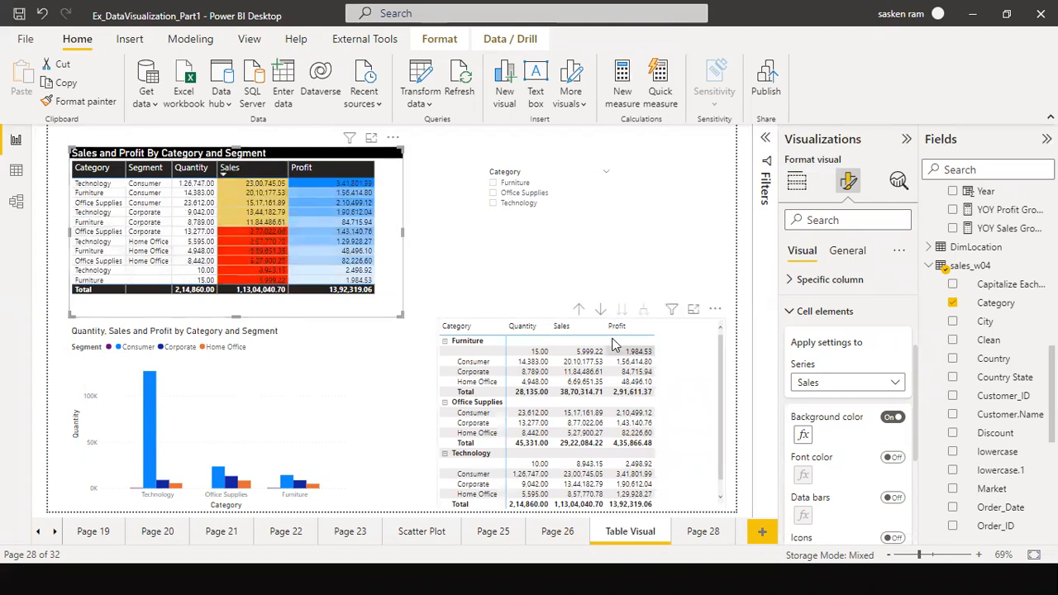
{"action": "left_click", "coordinate": [801, 437]}
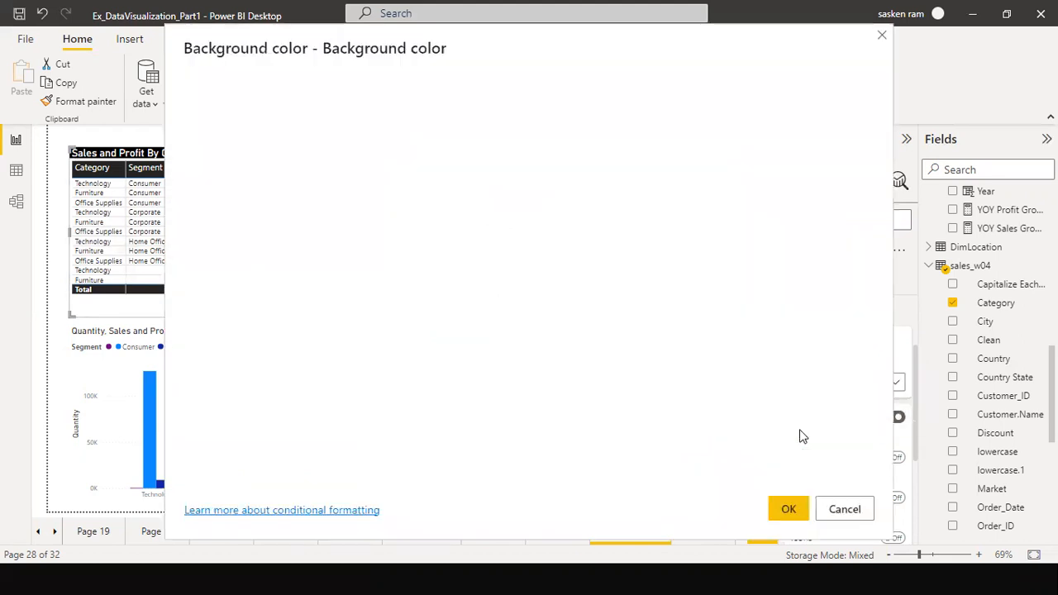
{"action": "left_click", "coordinate": [858, 518]}
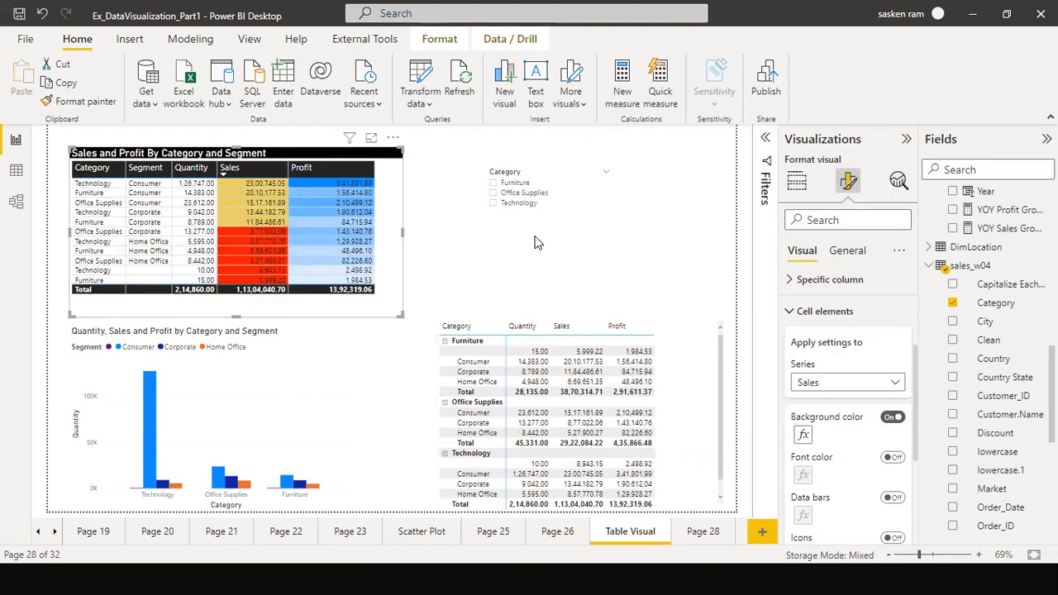
{"action": "left_click", "coordinate": [355, 167]}
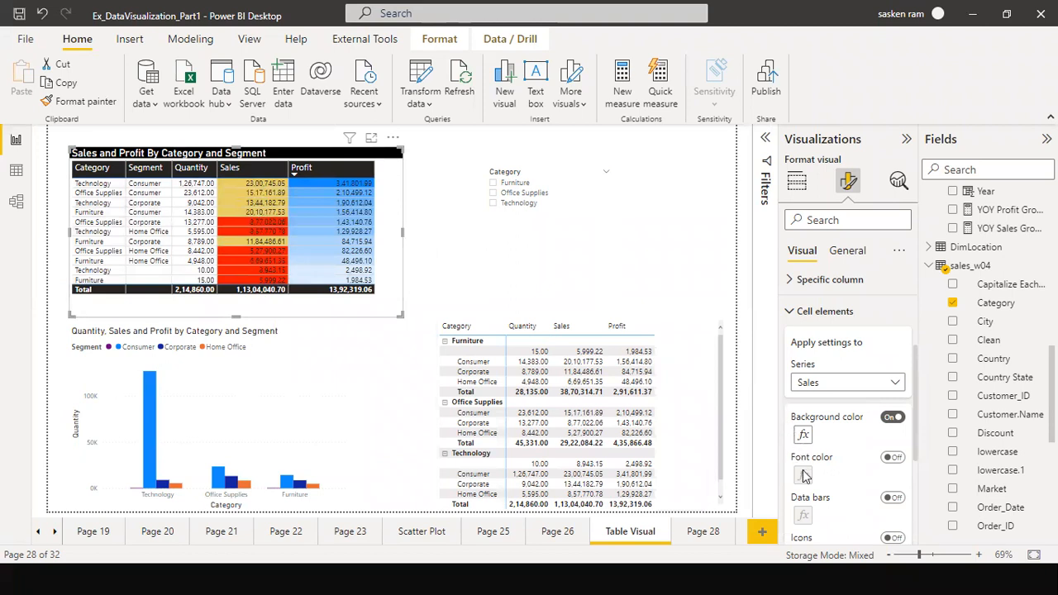
Try turning on the conditional font color for Sales, and turn it off again
{"action": "scroll", "coordinate": [804, 476], "scroll_direction": "down", "scroll_amount": 2}
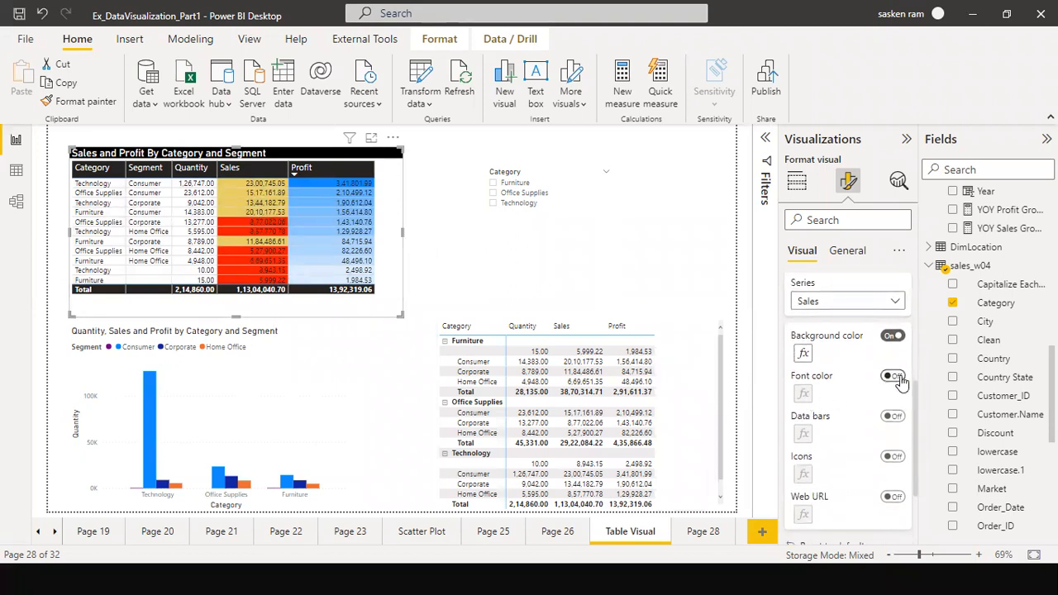
{"action": "left_click", "coordinate": [900, 379]}
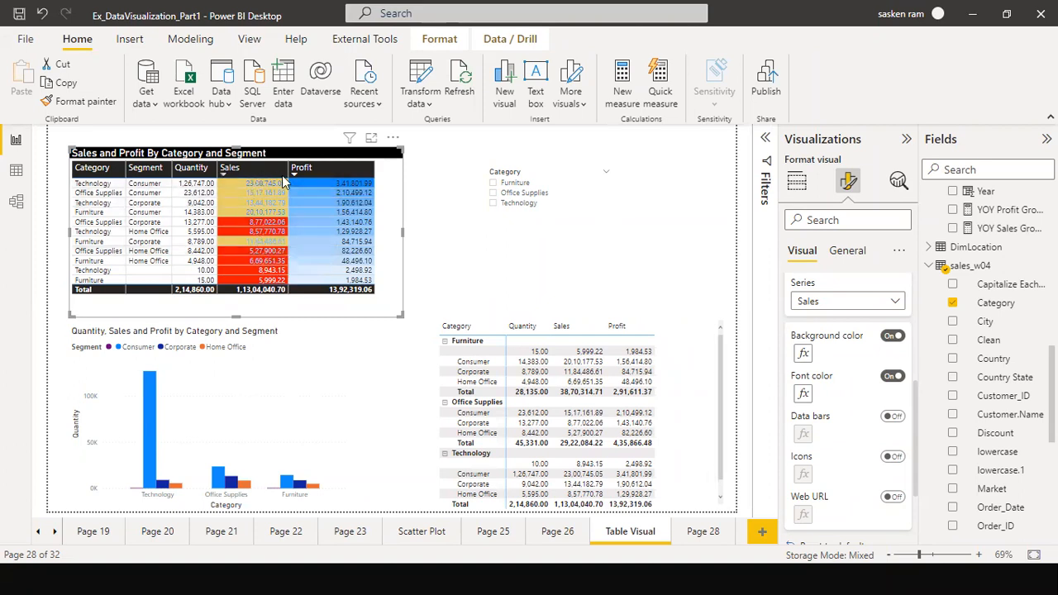
{"action": "left_click", "coordinate": [891, 376]}
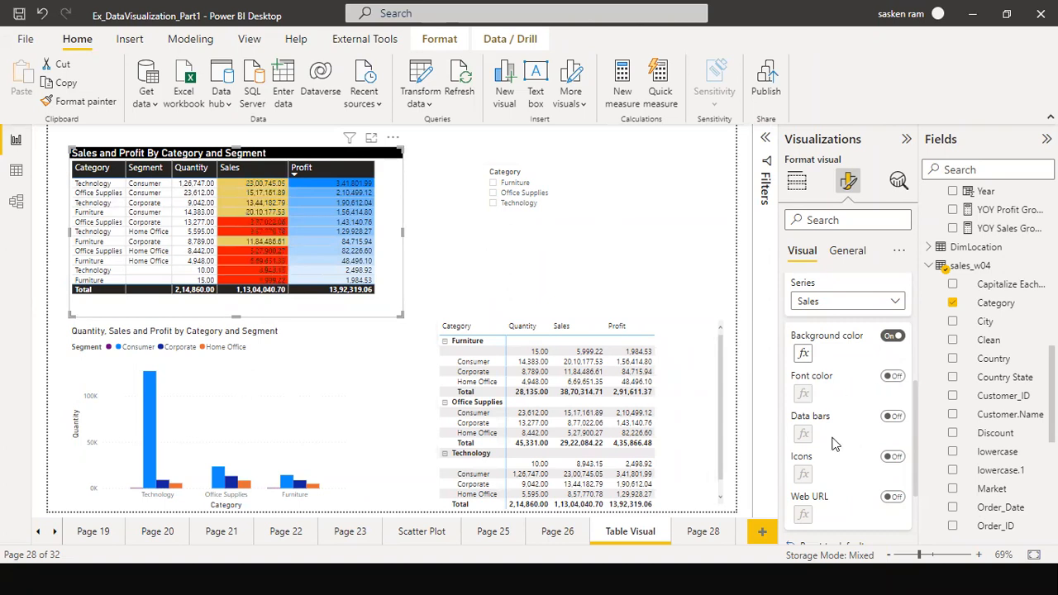
Try turning on data bars for Sales, check their settings, and turn the data bars off again
{"action": "left_click", "coordinate": [894, 417]}
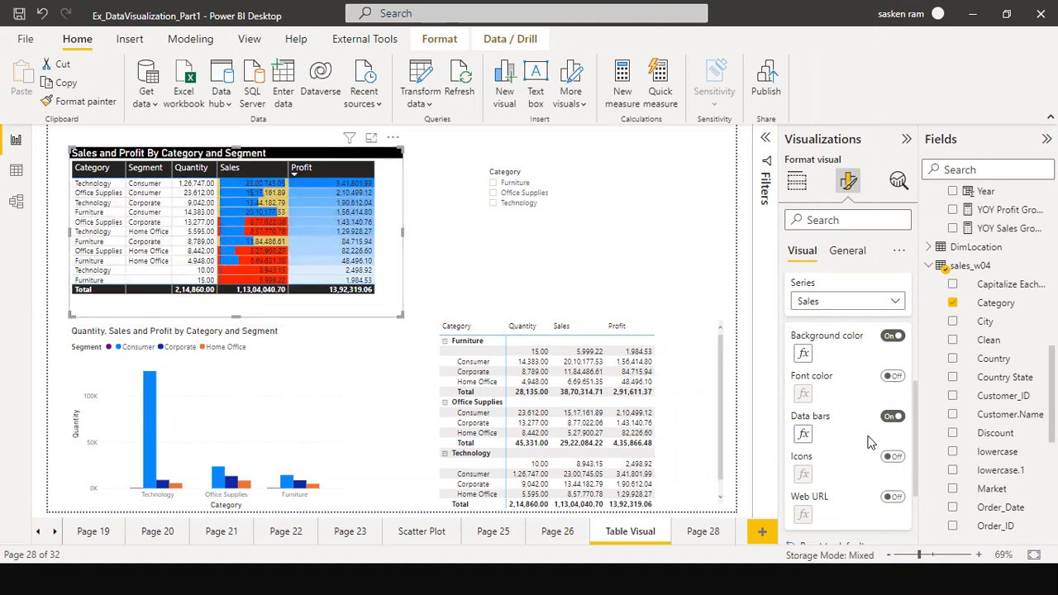
{"action": "left_click", "coordinate": [804, 436]}
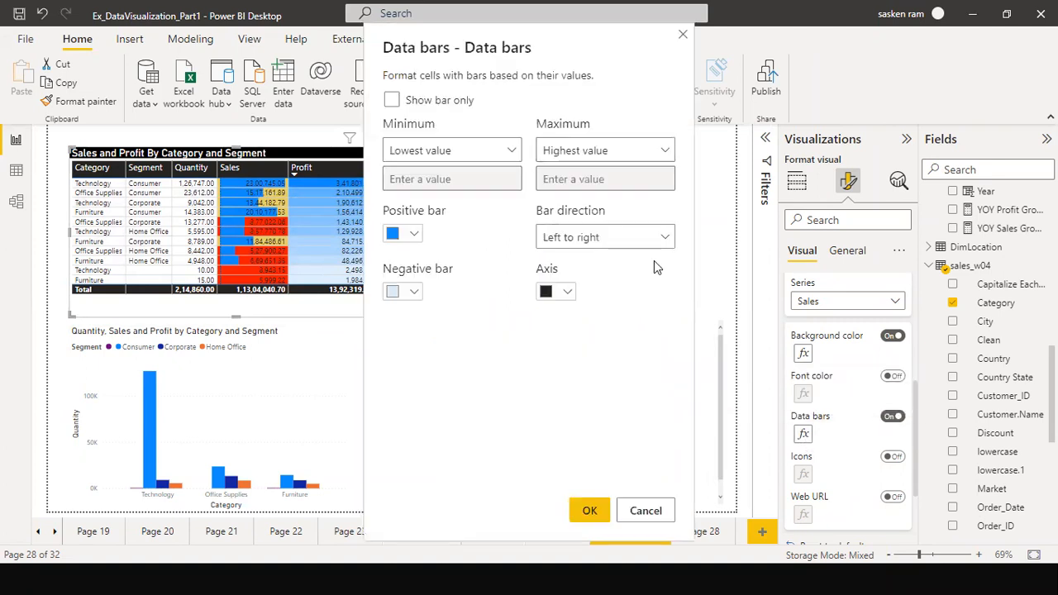
{"action": "left_click", "coordinate": [645, 510]}
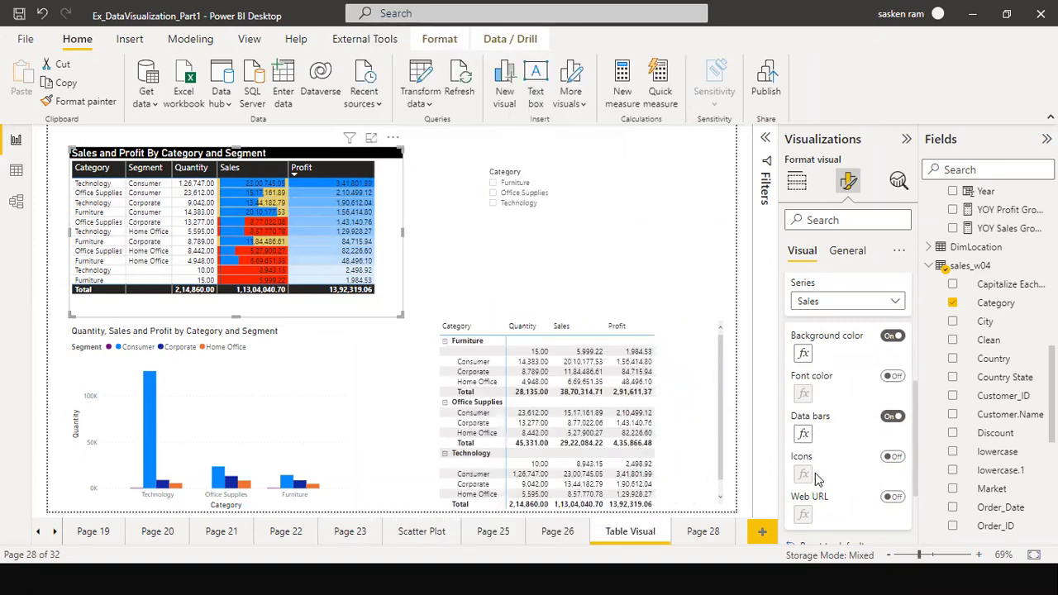
{"action": "left_click", "coordinate": [890, 416]}
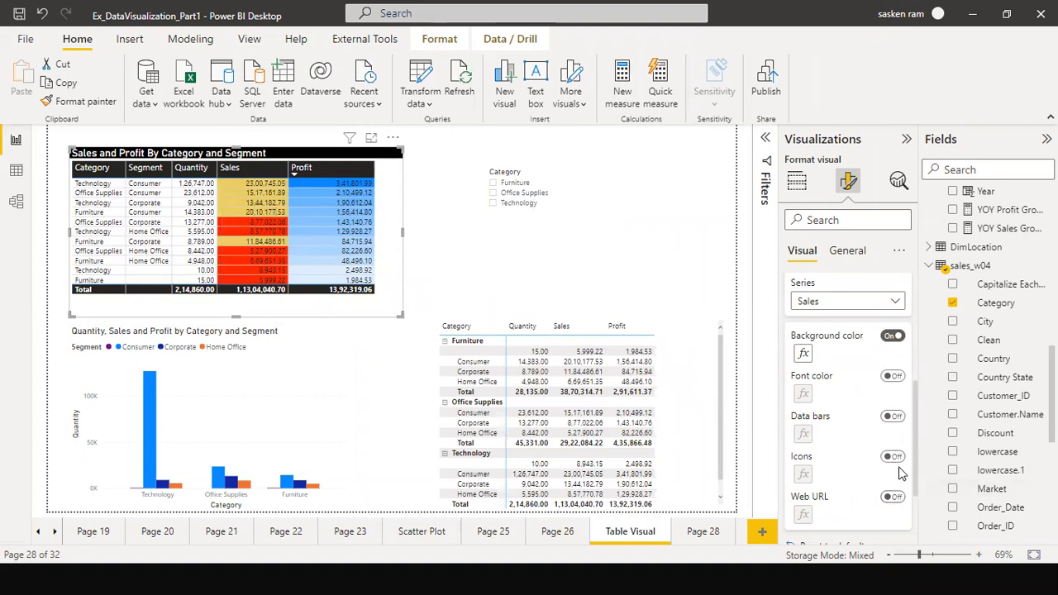
Turn on conditional icons for the Sales column and check their percent-based rules without changing them
{"action": "left_click", "coordinate": [899, 463]}
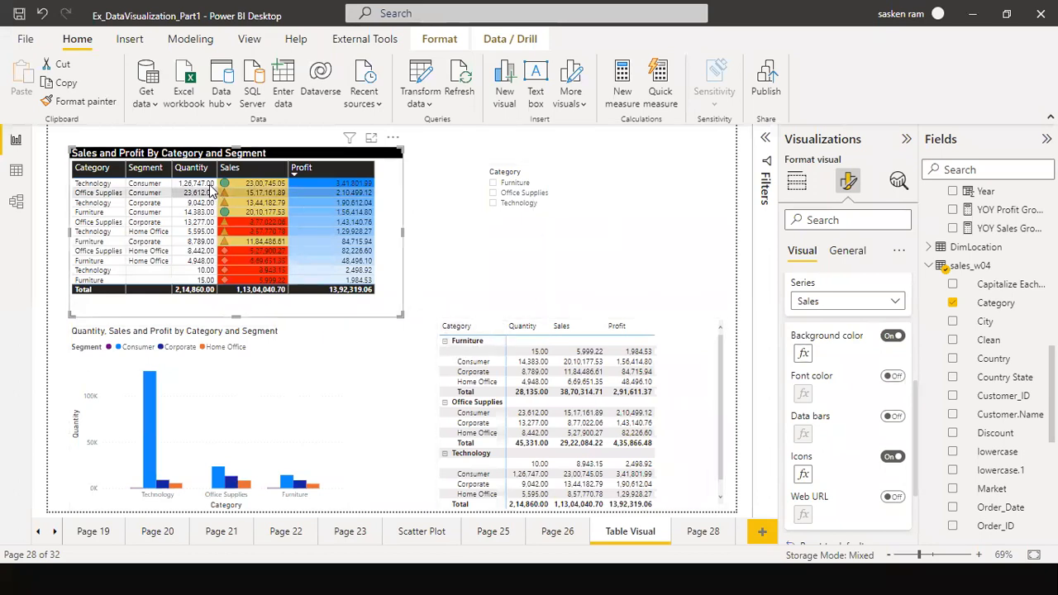
{"action": "left_click", "coordinate": [804, 474]}
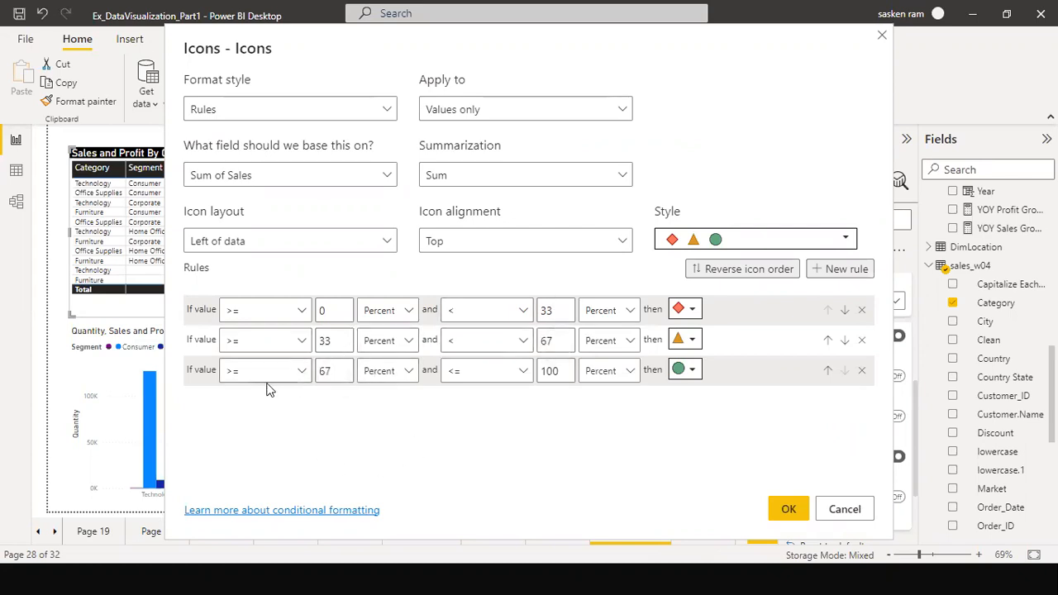
{"action": "left_click", "coordinate": [856, 510]}
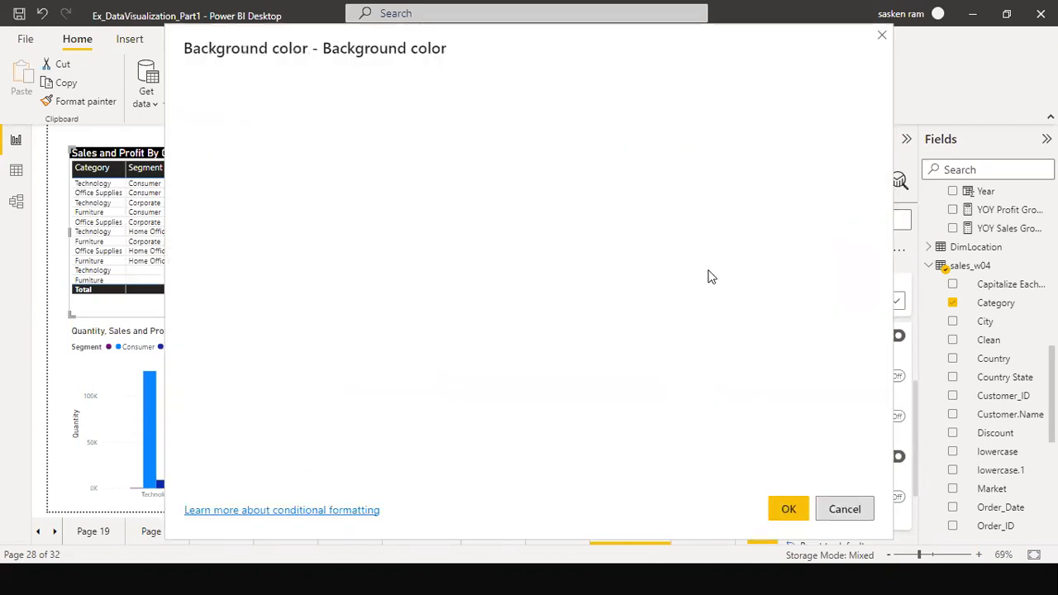
Copy the yellow rule's upper limit into the green rule's lower limit in the Sales background color rules and apply the change
{"action": "mouse_move", "coordinate": [555, 245]}
{"action": "left_mouse_down"}
{"action": "mouse_move", "coordinate": [593, 259]}
{"action": "mouse_move", "coordinate": [557, 261]}
{"action": "left_mouse_up"}
{"action": "double_click", "coordinate": [558, 248]}
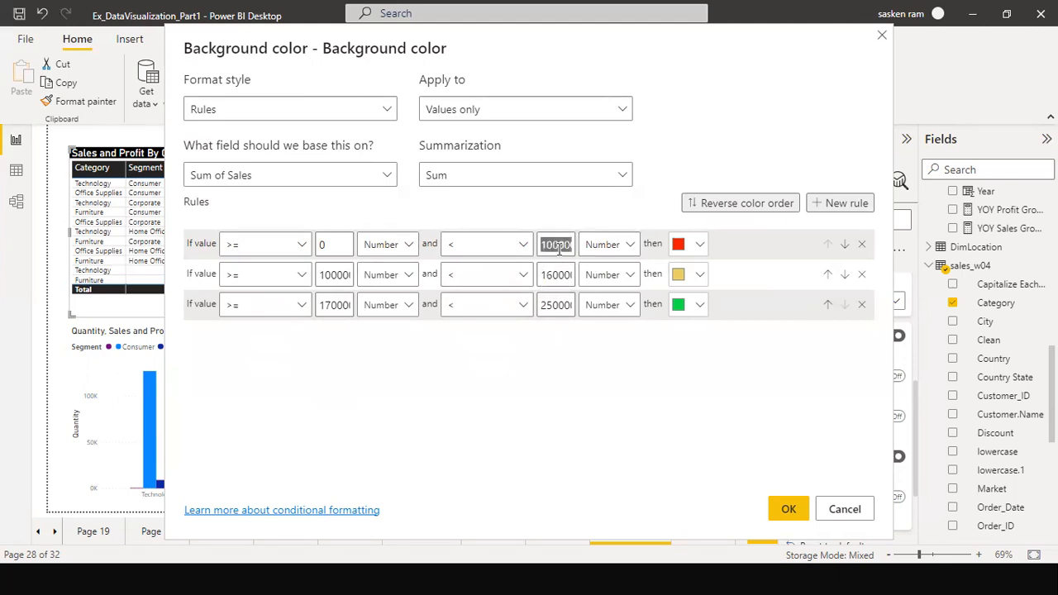
{"action": "double_click", "coordinate": [336, 275]}
{"action": "key", "text": "Right"}
{"action": "left_click_drag", "start_coordinate": [543, 274], "coordinate": [588, 281]}
{"action": "key", "text": "ctrl+c"}
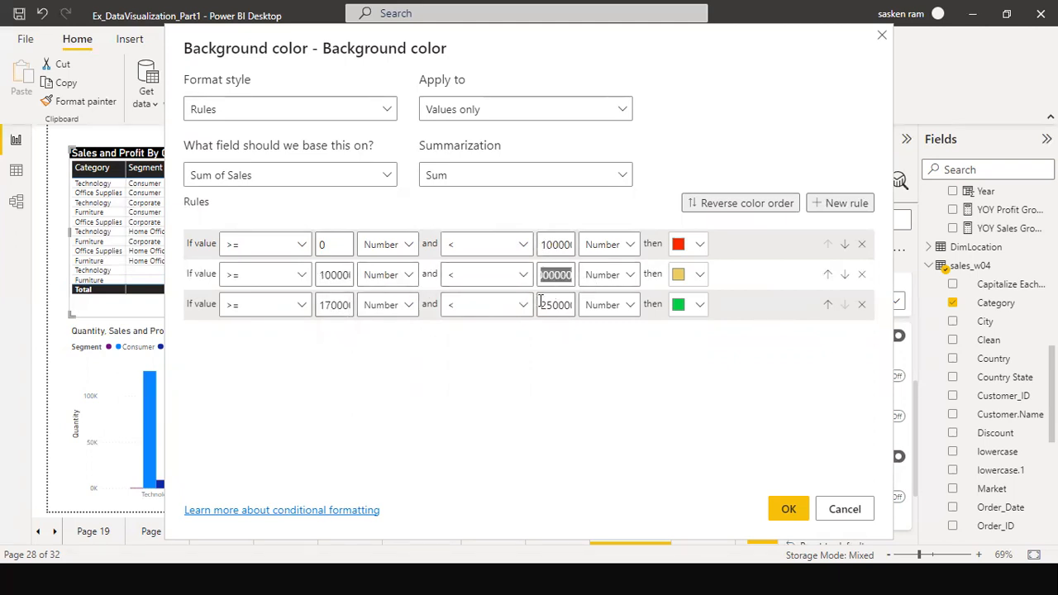
{"action": "double_click", "coordinate": [331, 306]}
{"action": "key", "text": "ctrl+v"}
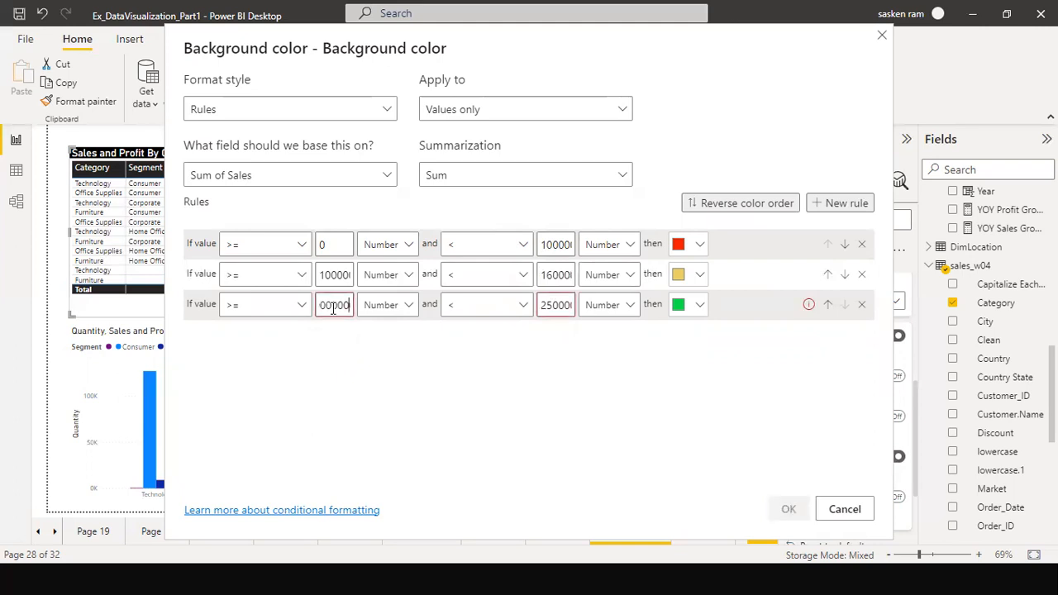
{"action": "left_click_drag", "start_coordinate": [344, 306], "coordinate": [303, 312]}
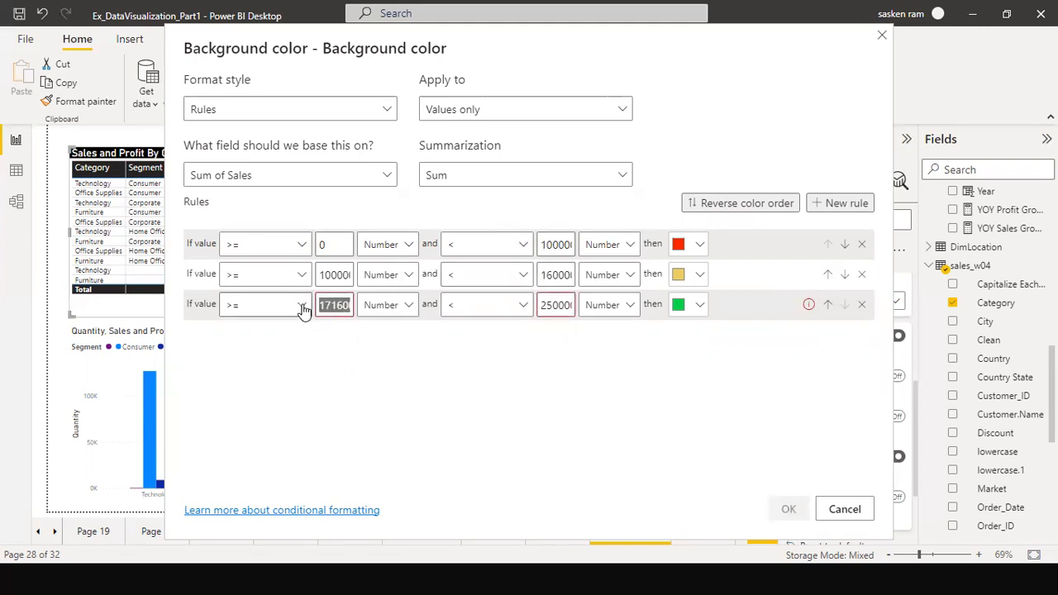
{"action": "left_click", "coordinate": [543, 274]}
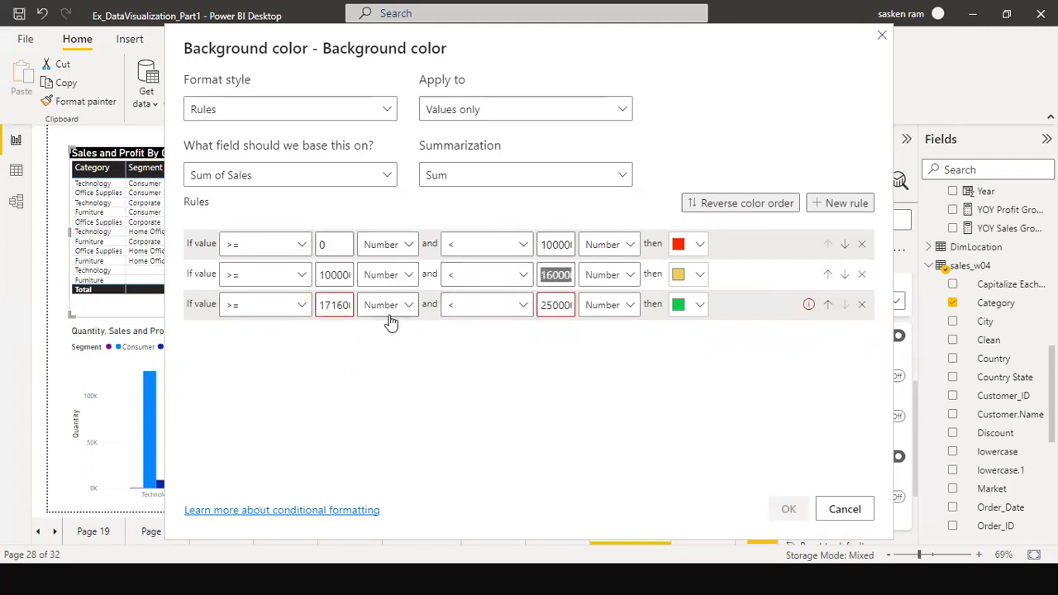
{"action": "double_click", "coordinate": [341, 304]}
{"action": "key", "text": "ctrl+v"}
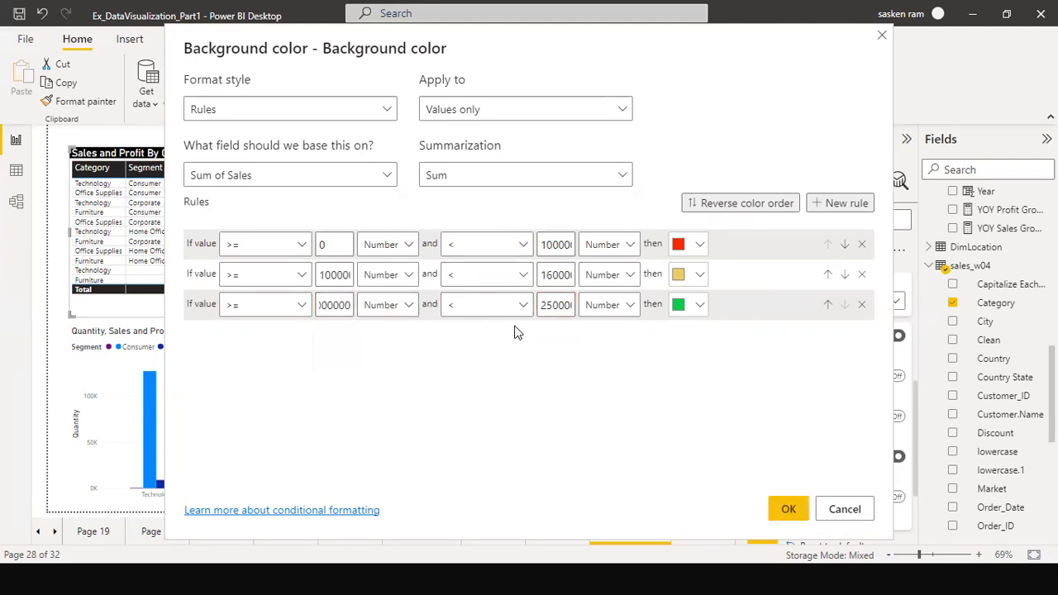
{"action": "left_click", "coordinate": [788, 509]}
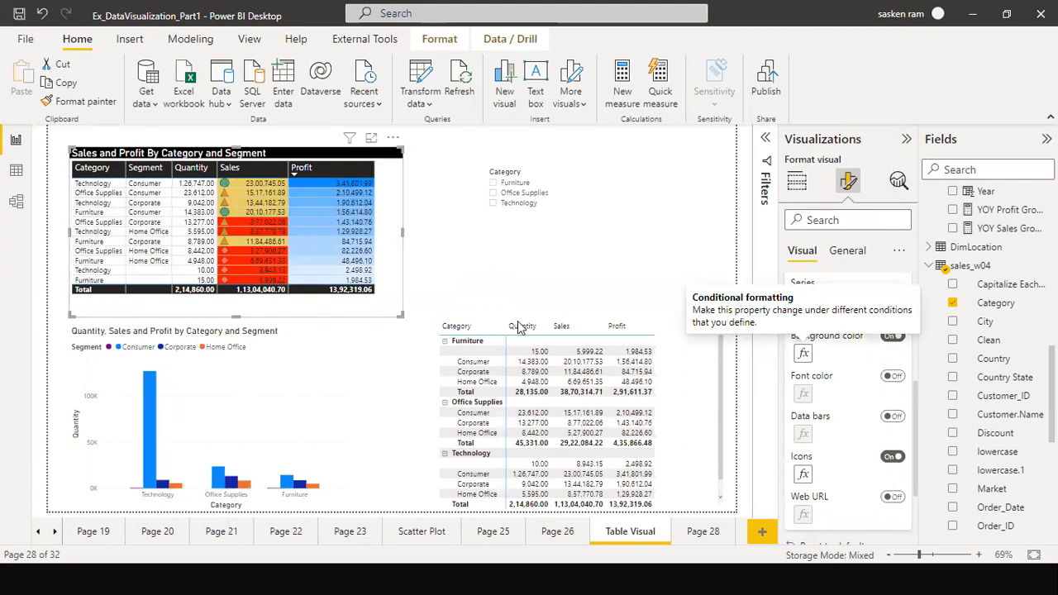
Examine the Sales column's conditional icon rules, including their percent ranges and icon style, and close the dialog
{"action": "left_click", "coordinate": [362, 267]}
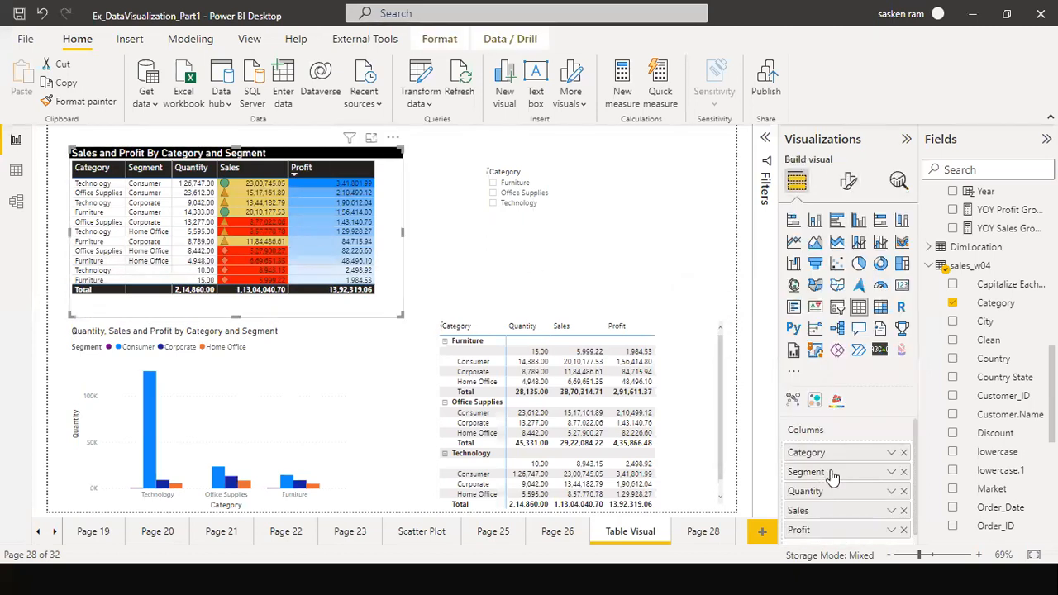
{"action": "left_click", "coordinate": [848, 180]}
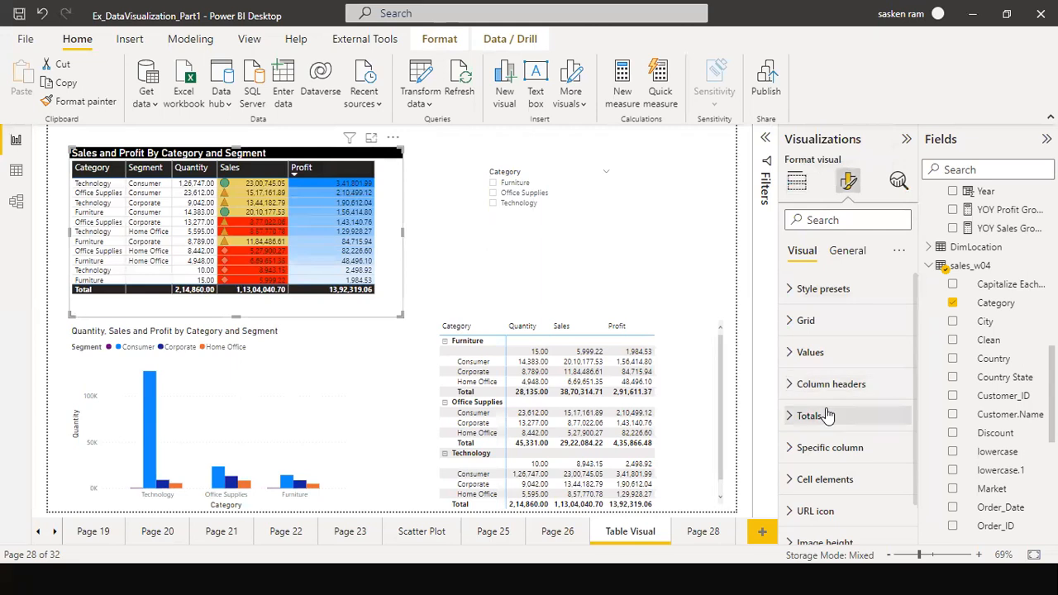
{"action": "left_click", "coordinate": [795, 480]}
{"action": "scroll", "coordinate": [826, 487], "scroll_direction": "down", "scroll_amount": 5}
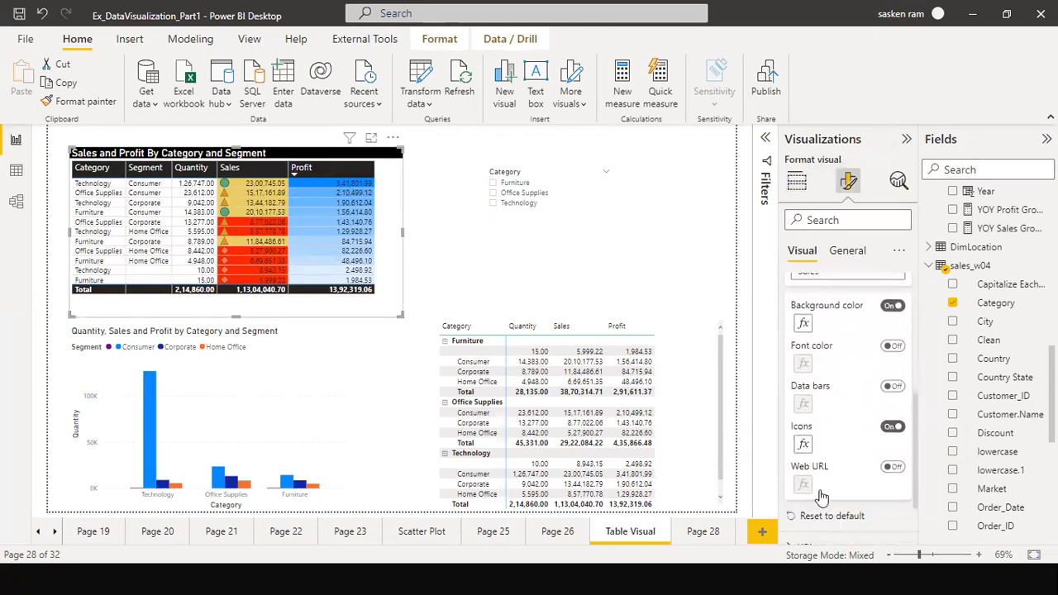
{"action": "scroll", "coordinate": [822, 496], "scroll_direction": "down", "scroll_amount": 1}
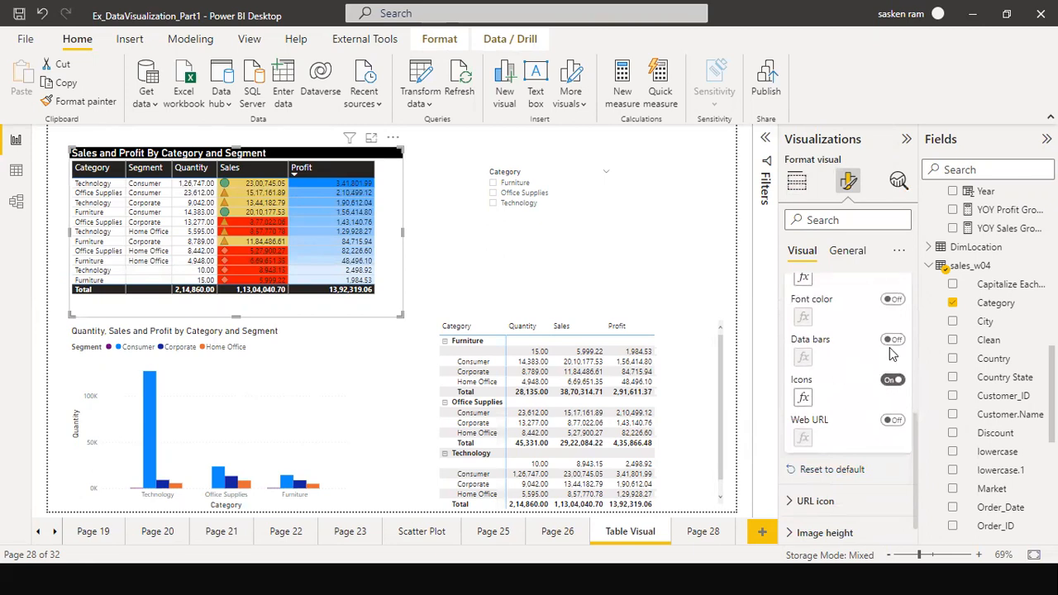
{"action": "left_click", "coordinate": [803, 400]}
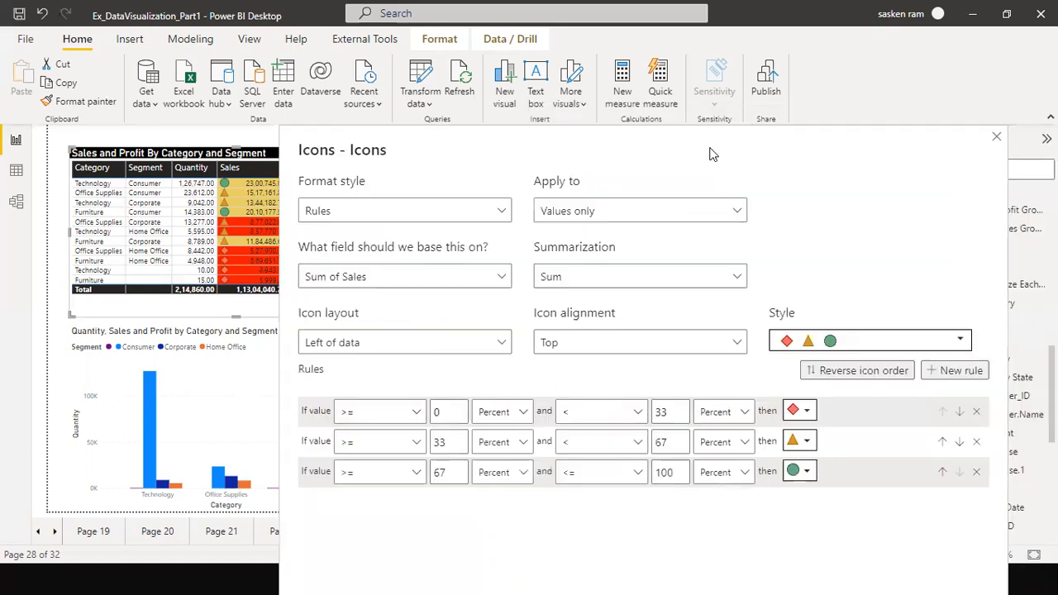
{"action": "left_click", "coordinate": [998, 138]}
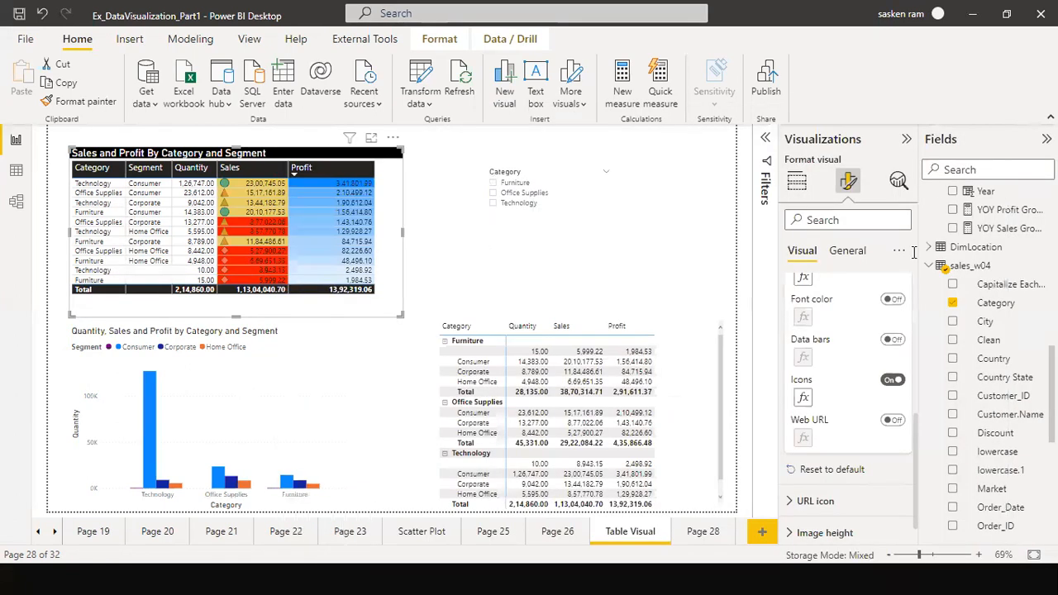
Change the upper comparison of the third Sales background color rule to <= and apply the rules
{"action": "left_click", "coordinate": [803, 280]}
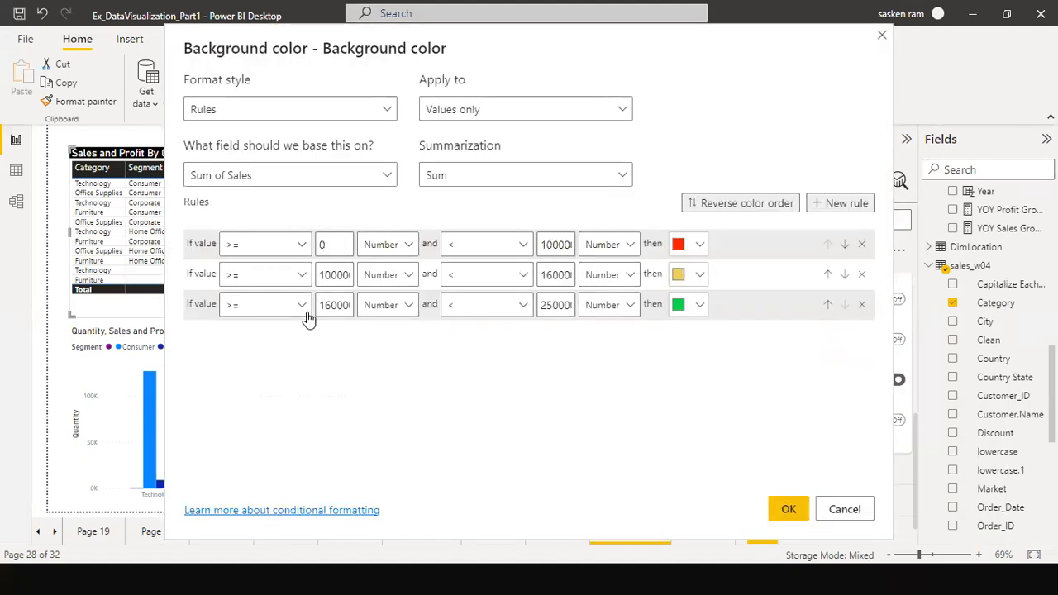
{"action": "left_click", "coordinate": [517, 308]}
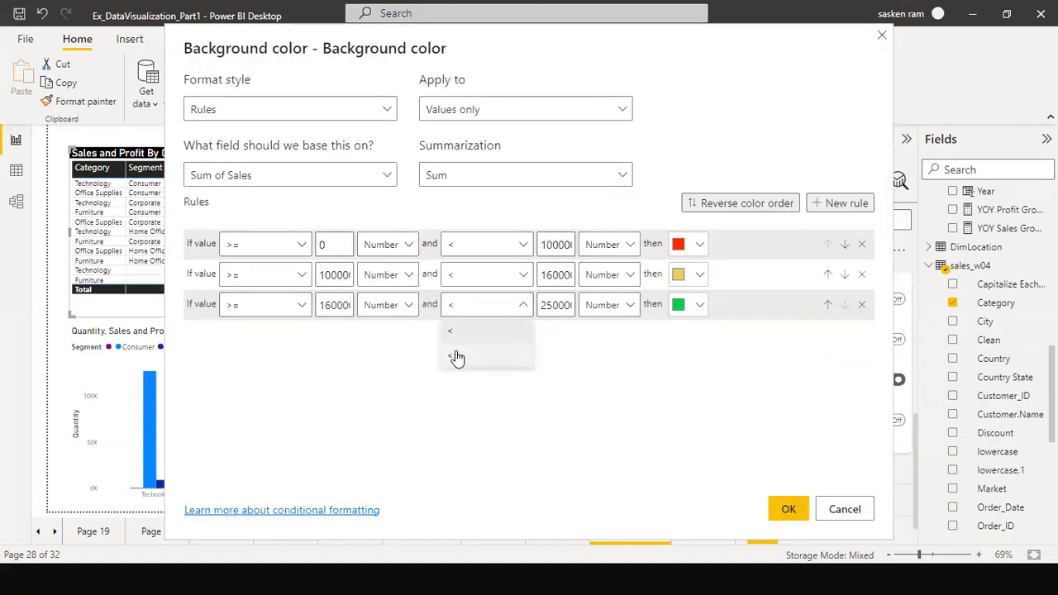
{"action": "left_click", "coordinate": [458, 357]}
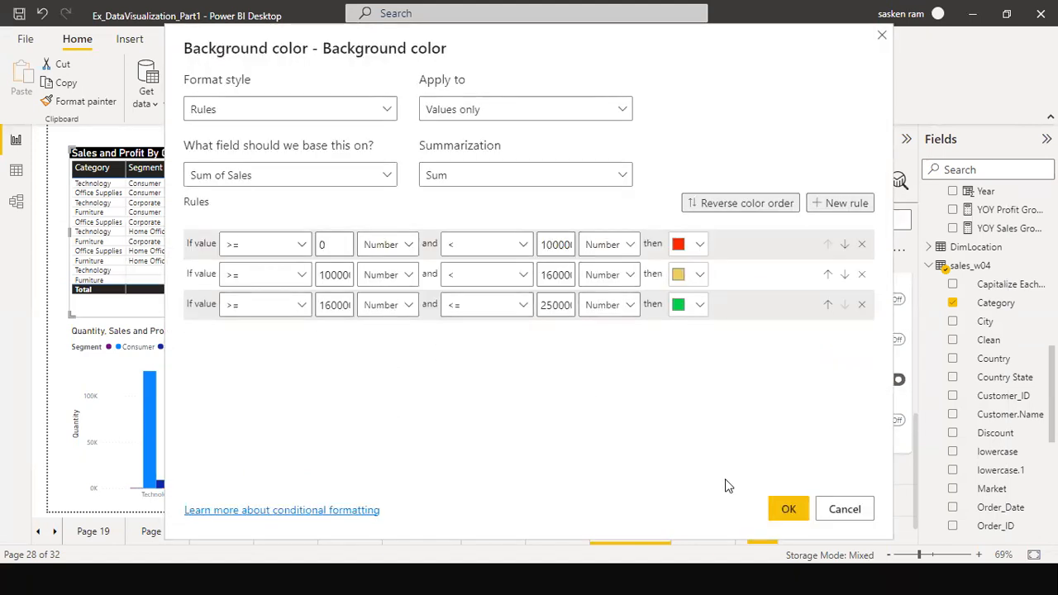
{"action": "left_click", "coordinate": [785, 511]}
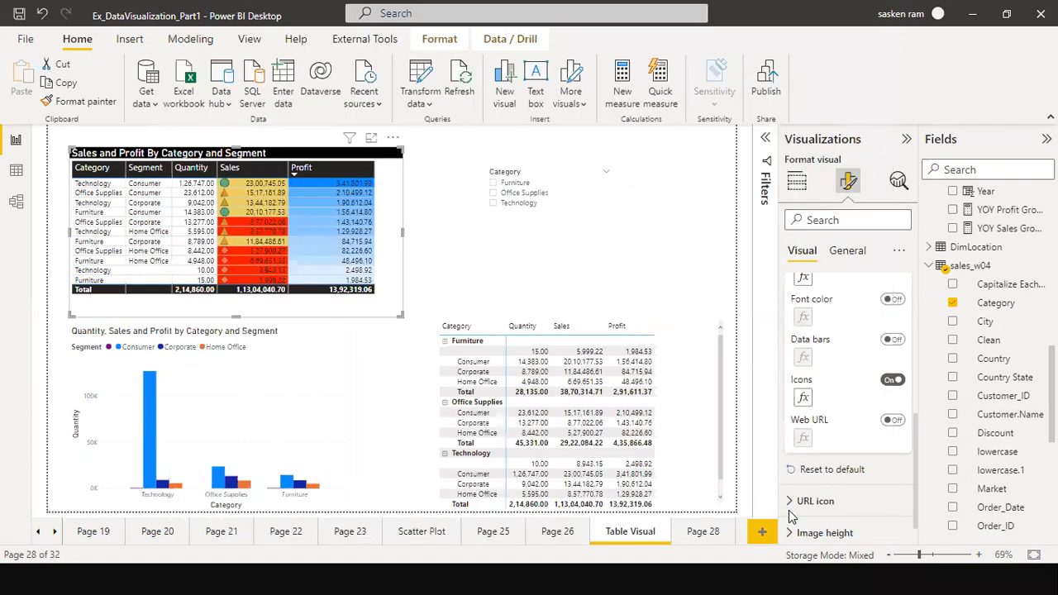
Reset the Sales column's background color formatting by switching it off and back on
{"action": "scroll", "coordinate": [797, 373], "scroll_direction": "up", "scroll_amount": 3}
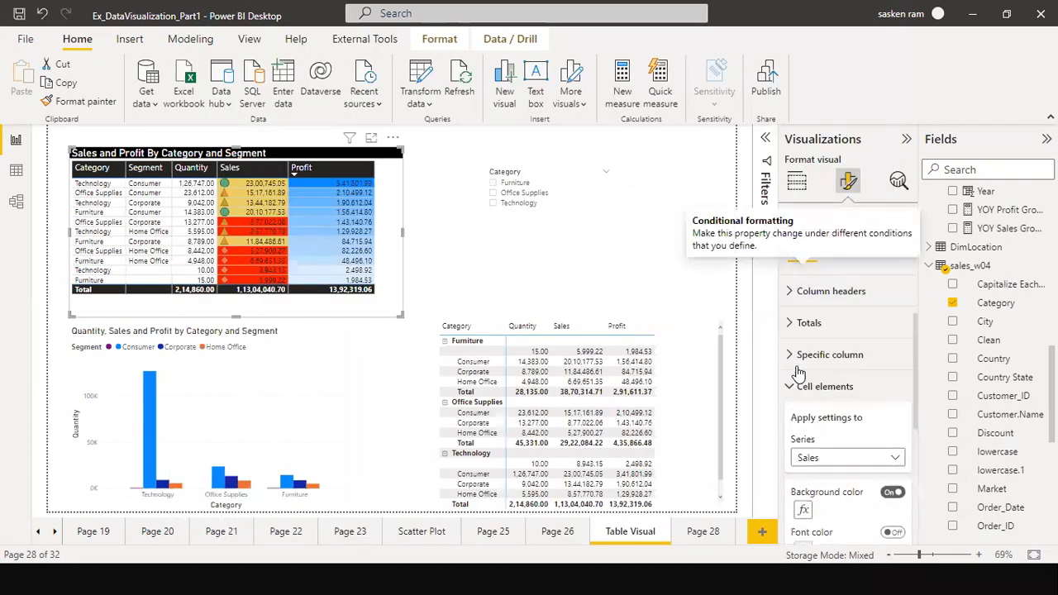
{"action": "scroll", "coordinate": [800, 388], "scroll_direction": "down", "scroll_amount": 3}
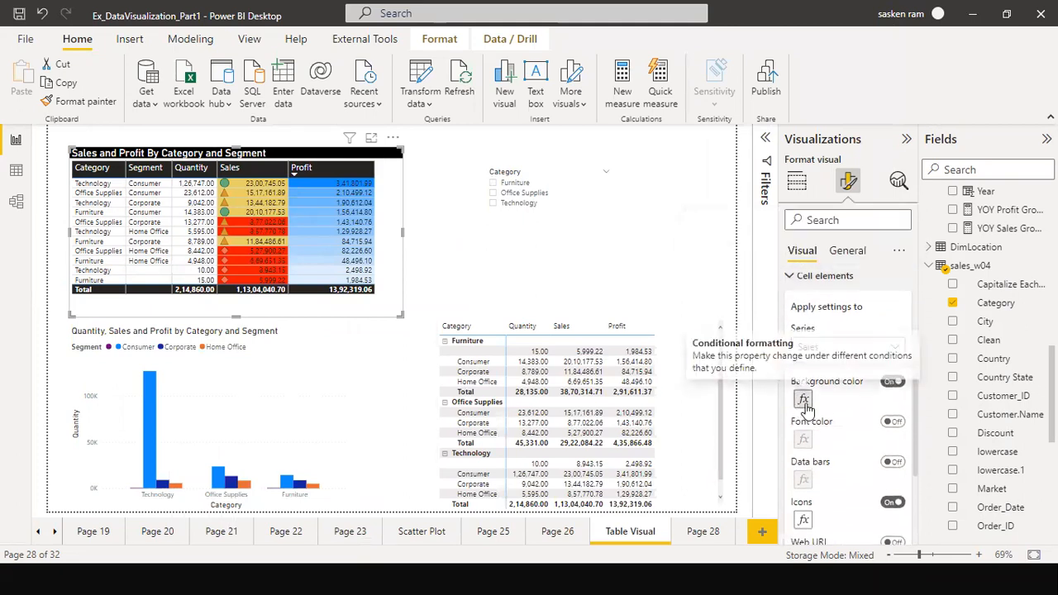
{"action": "left_click", "coordinate": [892, 382]}
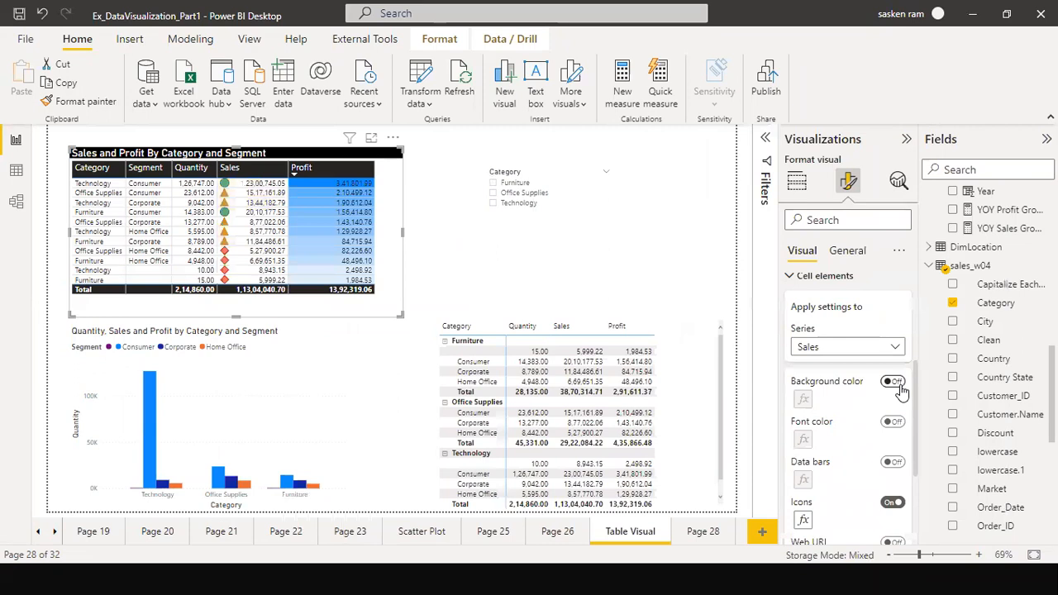
{"action": "left_click", "coordinate": [899, 386]}
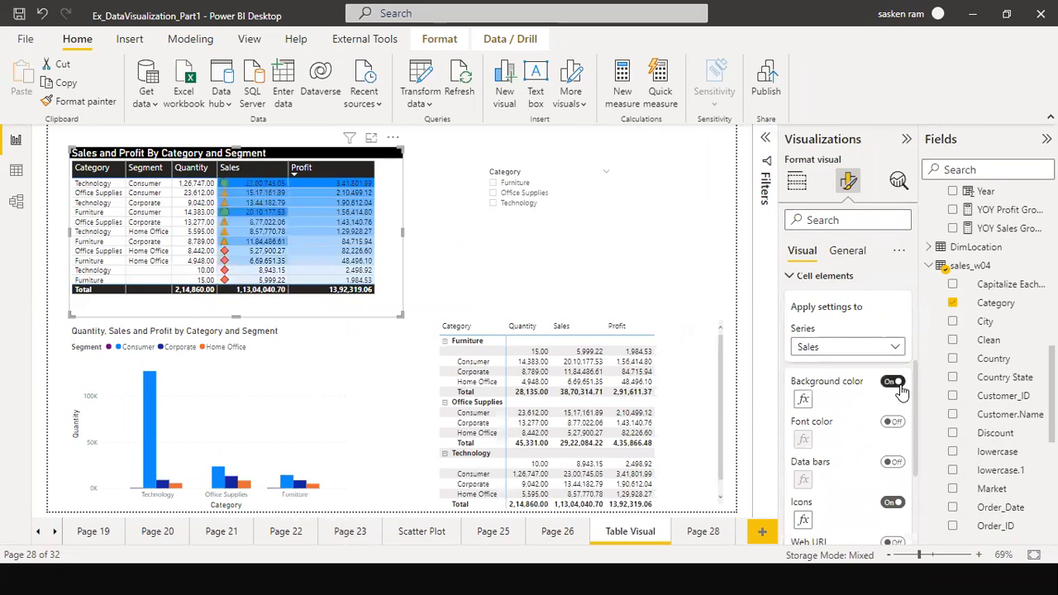
{"action": "left_click", "coordinate": [802, 400]}
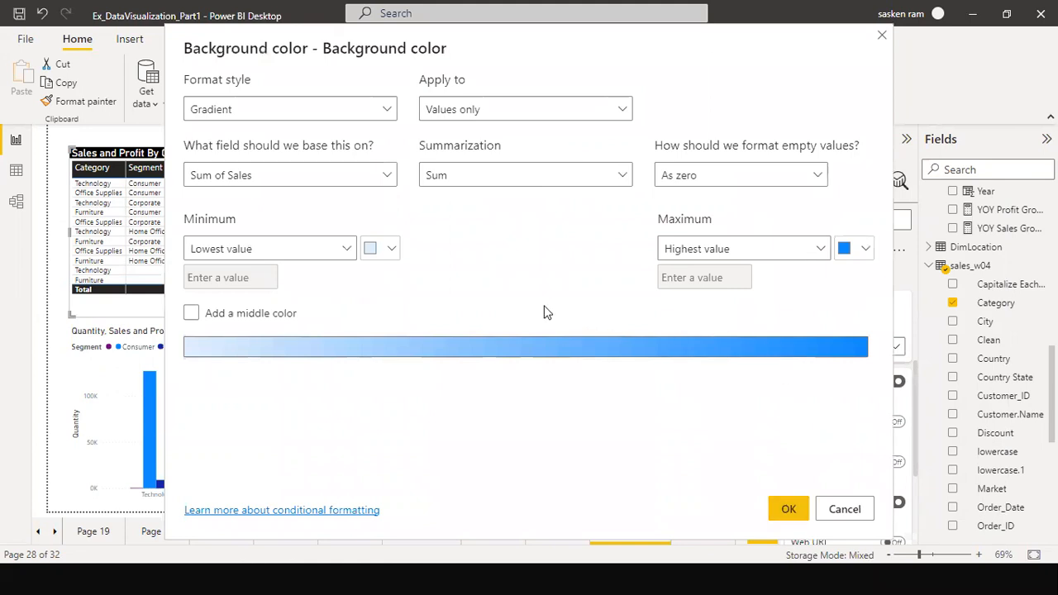
{"action": "left_click", "coordinate": [391, 249]}
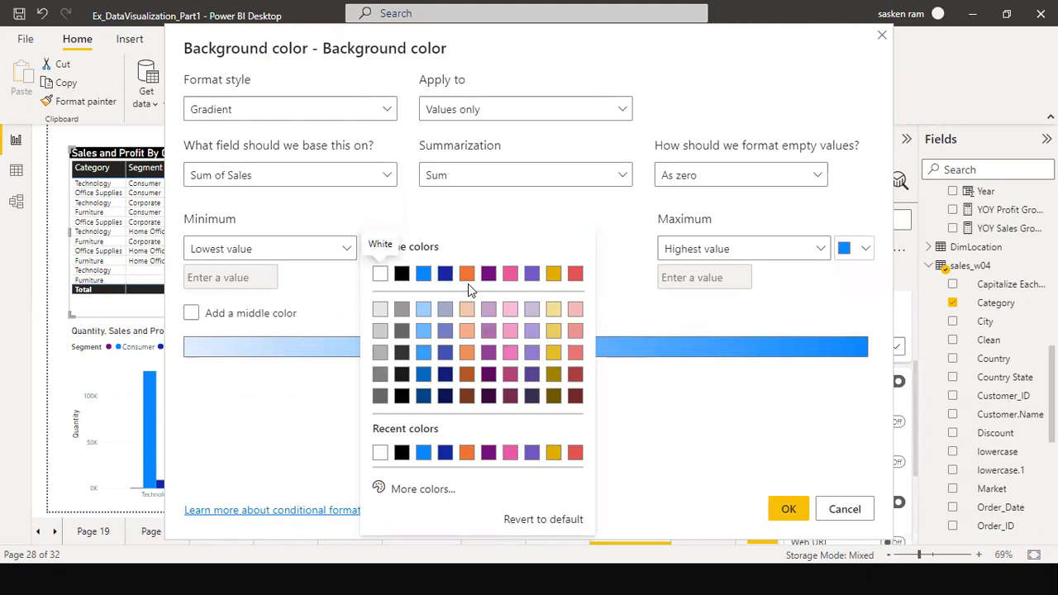
{"action": "left_click", "coordinate": [808, 65]}
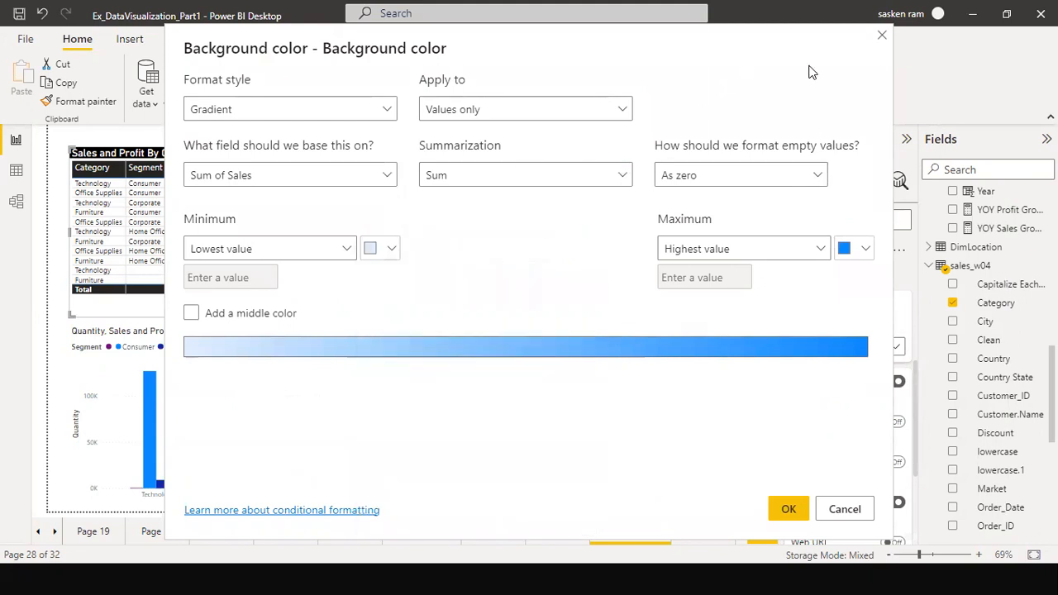
{"action": "left_click_drag", "start_coordinate": [808, 66], "coordinate": [825, 164]}
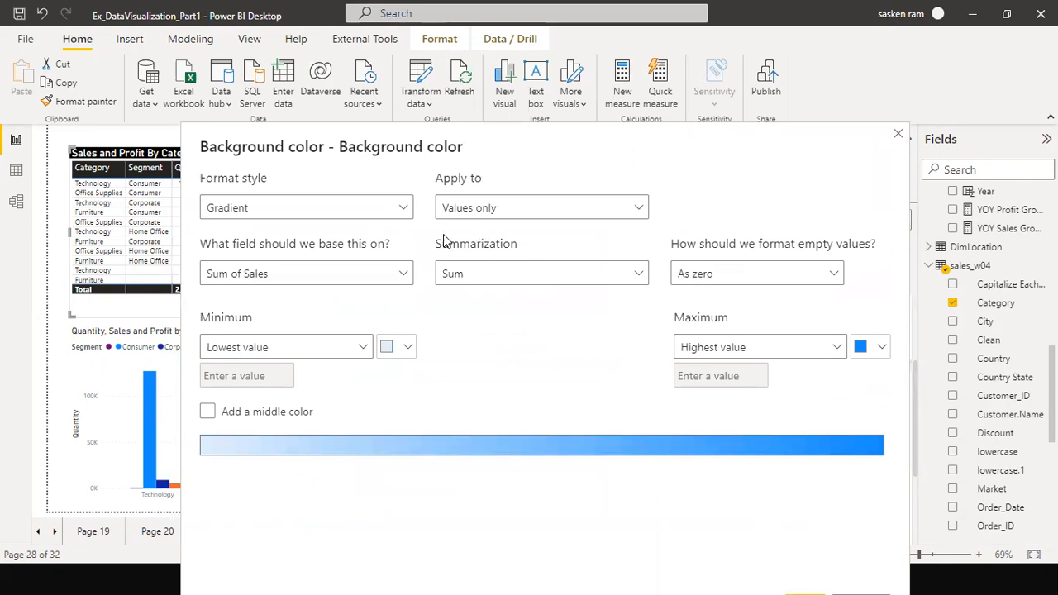
{"action": "left_click", "coordinate": [396, 349]}
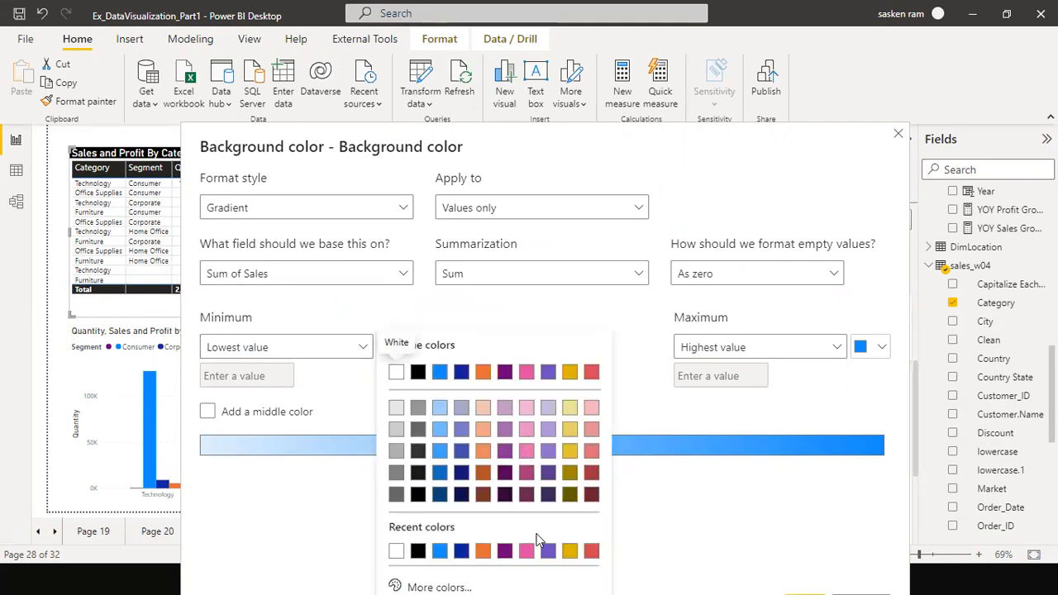
{"action": "left_click_drag", "start_coordinate": [517, 332], "coordinate": [539, 218]}
{"action": "left_click", "coordinate": [417, 585]}
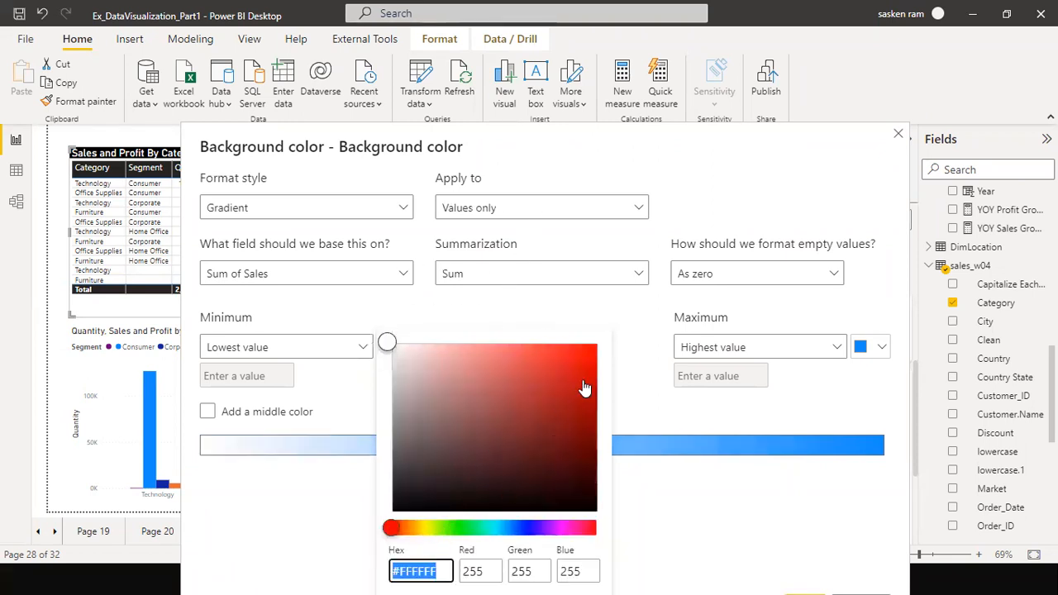
{"action": "left_click", "coordinate": [587, 349]}
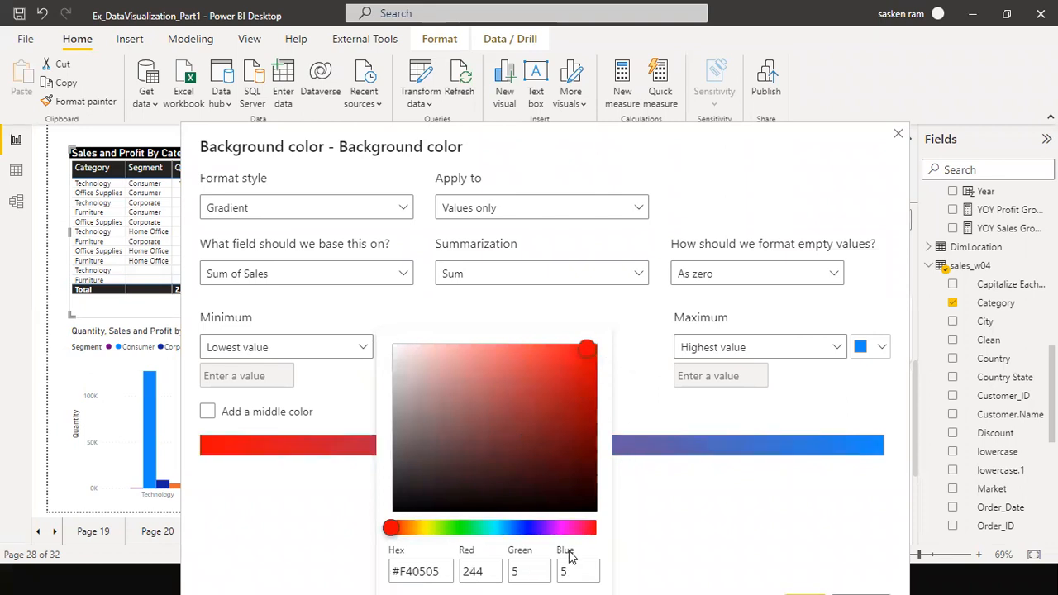
{"action": "left_click", "coordinate": [746, 498]}
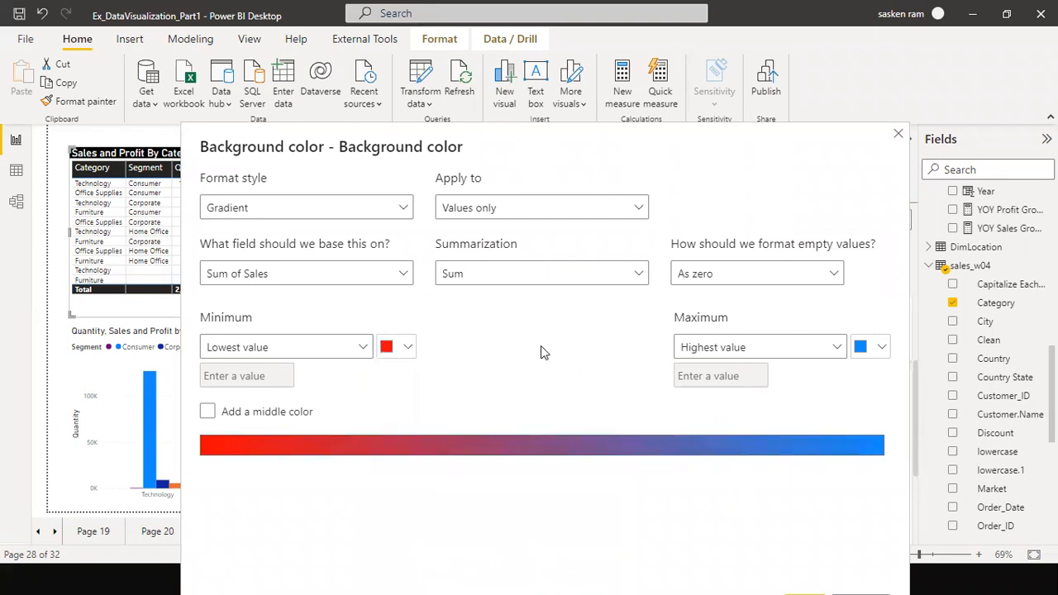
{"action": "left_click", "coordinate": [898, 135]}
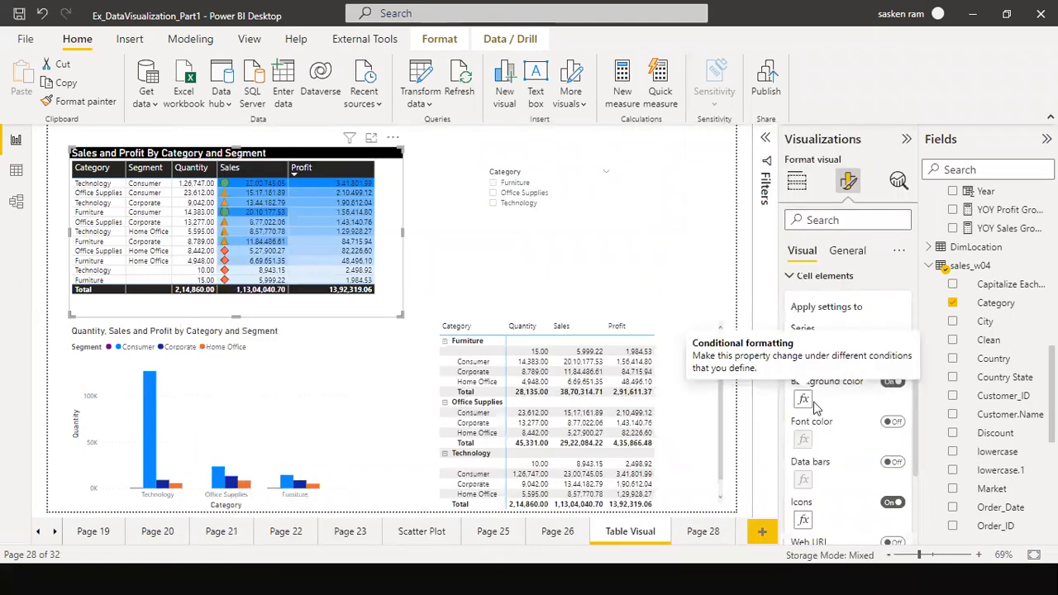
Switch the Sales background color off and on again, and change its format style from Gradient to Rules
{"action": "left_click", "coordinate": [888, 388]}
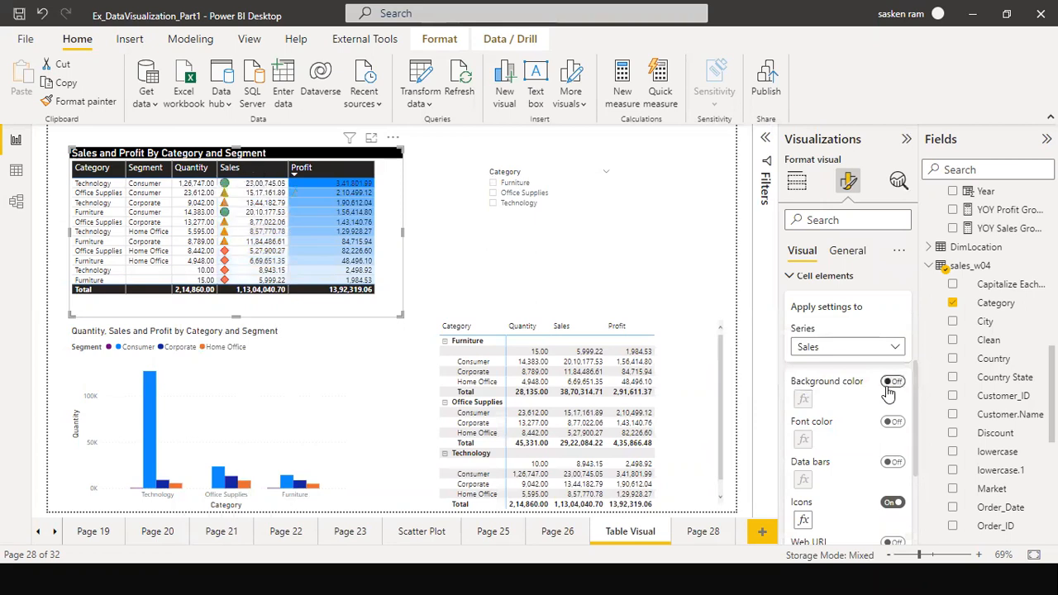
{"action": "left_click", "coordinate": [888, 384]}
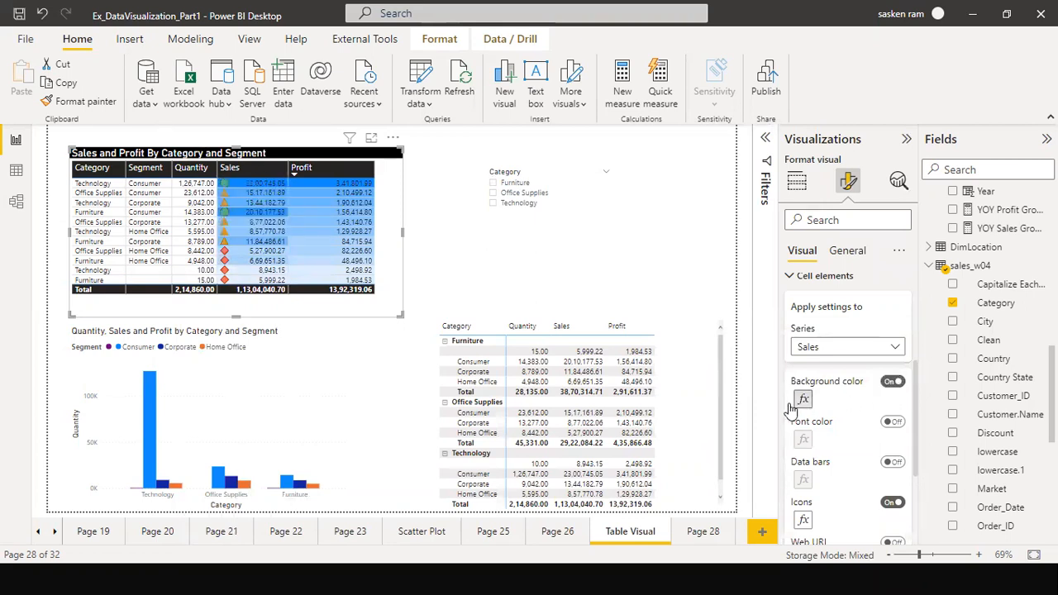
{"action": "left_click", "coordinate": [802, 399]}
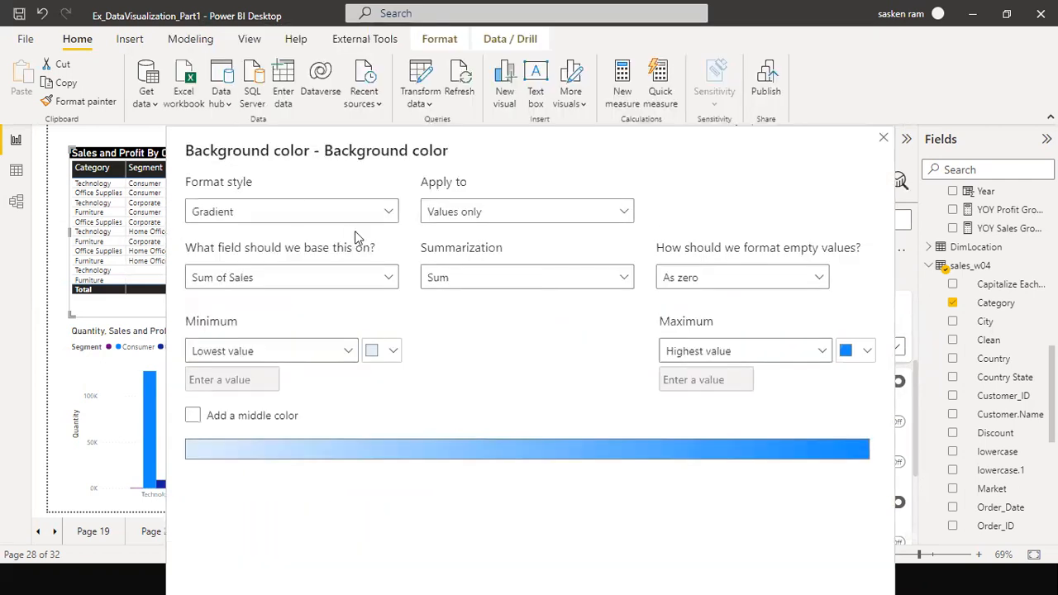
{"action": "left_click", "coordinate": [390, 217]}
{"action": "left_click", "coordinate": [313, 262]}
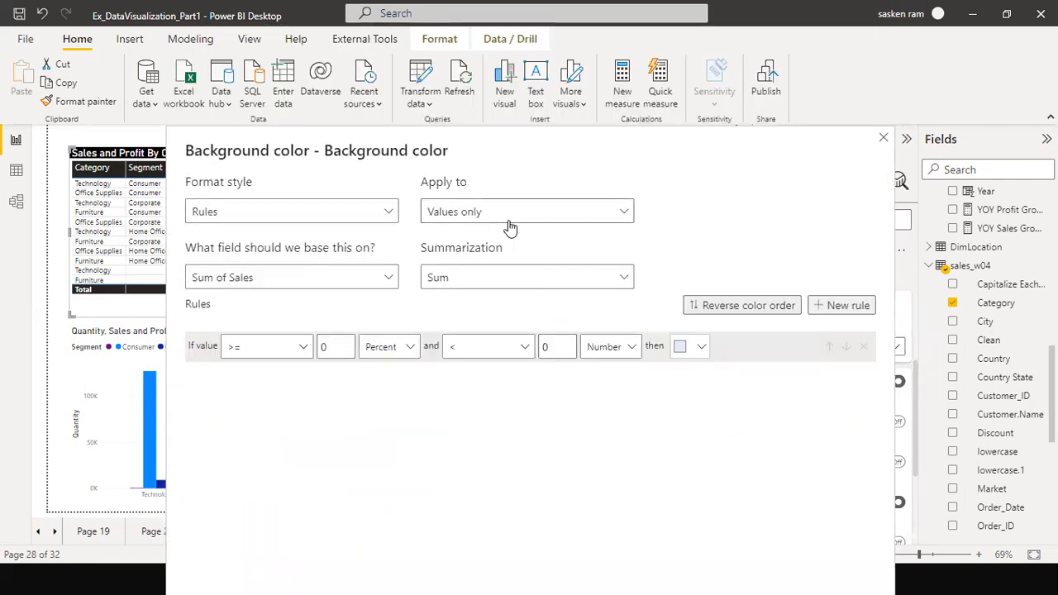
Set the first rule's range to >= 0 and < 100000, with both bounds as Number
{"action": "left_click", "coordinate": [408, 354]}
{"action": "left_click", "coordinate": [389, 373]}
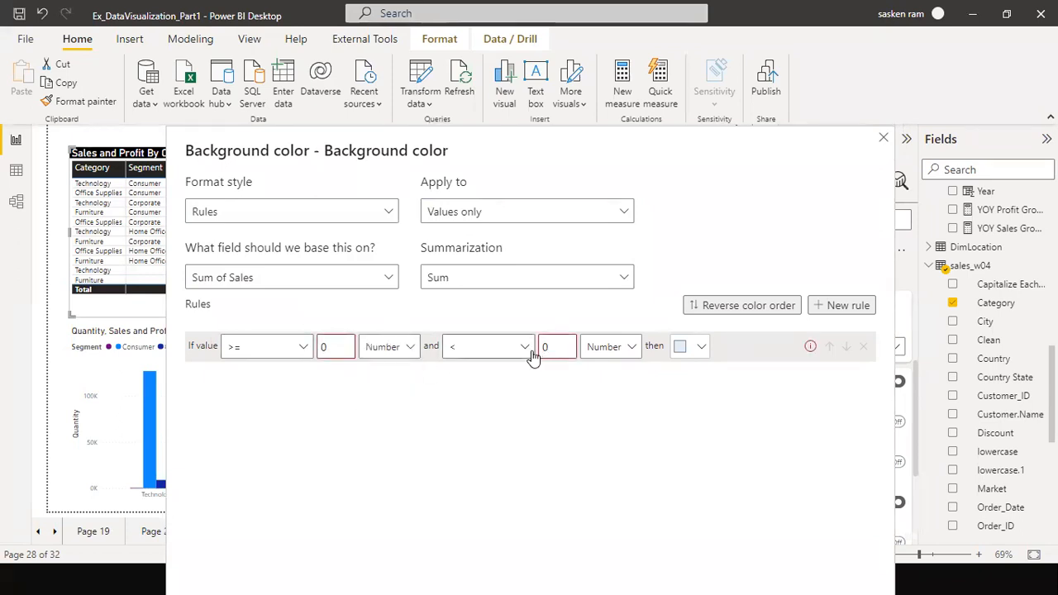
{"action": "left_click", "coordinate": [563, 342]}
{"action": "left_click_drag", "start_coordinate": [563, 342], "coordinate": [523, 323]}
{"action": "type", "text": "100000"}
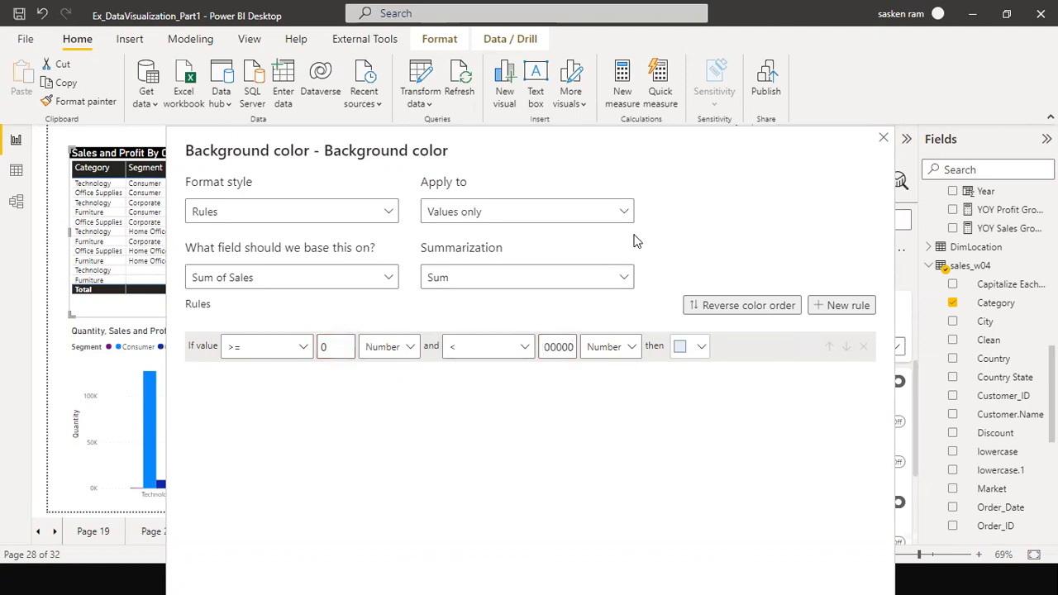
{"action": "key", "text": "ctrl+a"}
{"action": "type", "text": "100000"}
{"action": "key", "text": "ctrl+a"}
Give the first rule the custom red color #F71802
{"action": "left_click", "coordinate": [684, 348]}
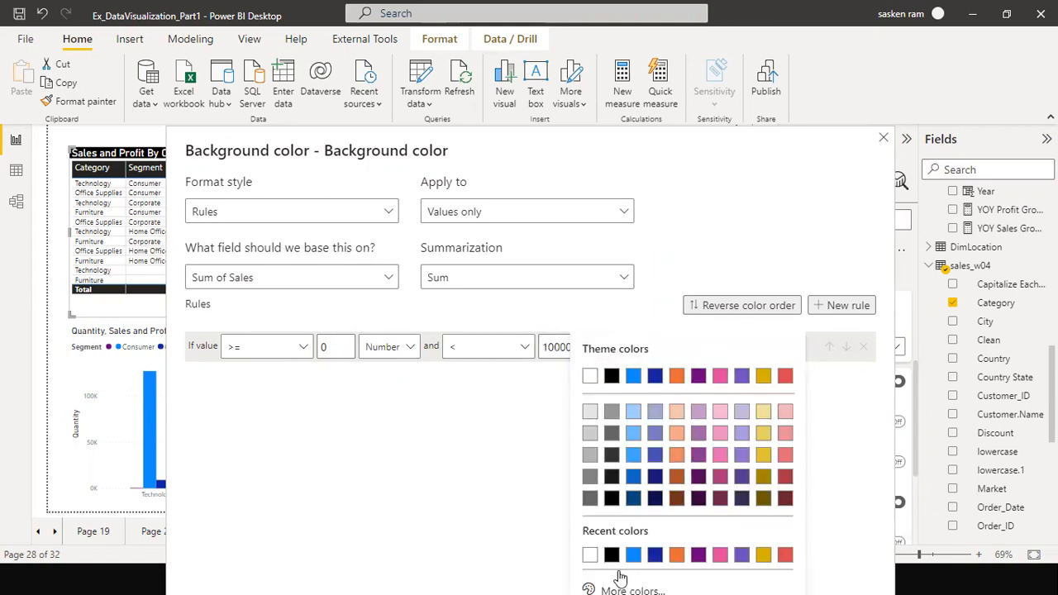
{"action": "left_click", "coordinate": [602, 580]}
{"action": "left_click", "coordinate": [586, 531]}
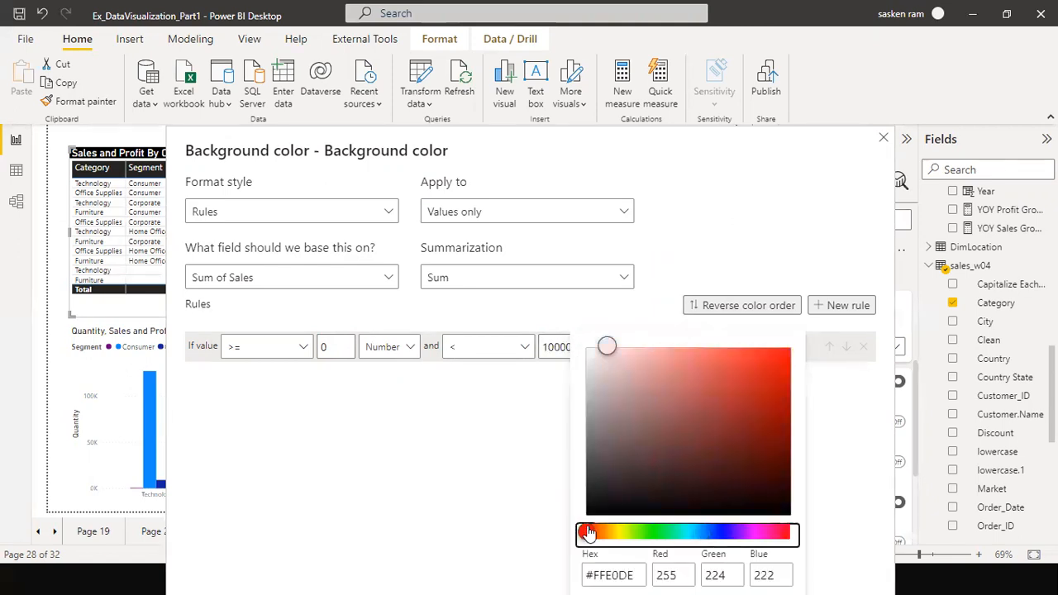
{"action": "left_click", "coordinate": [482, 471]}
{"action": "left_click", "coordinate": [701, 347]}
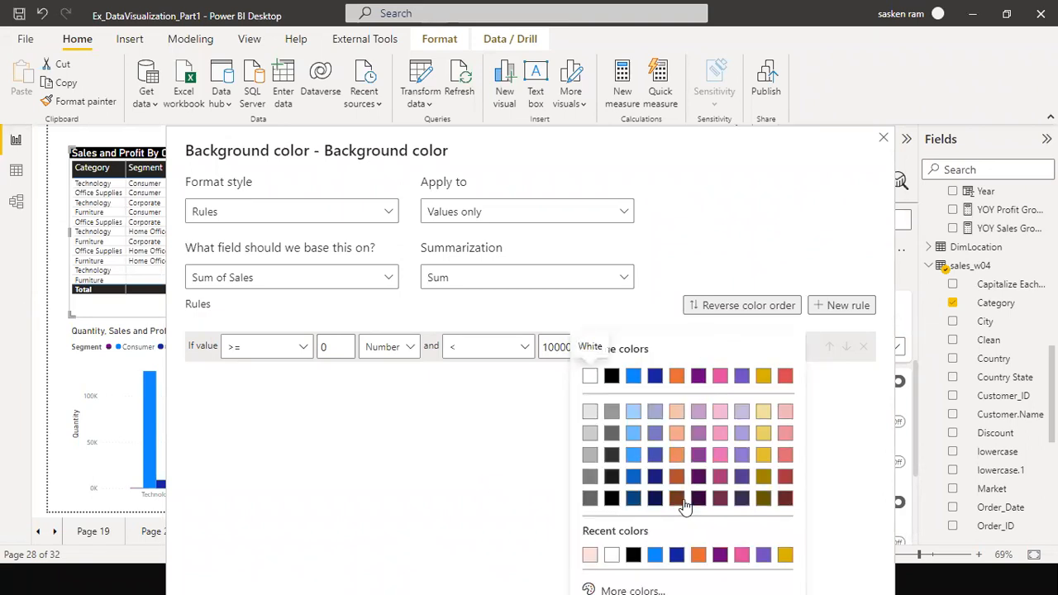
{"action": "left_click", "coordinate": [613, 585]}
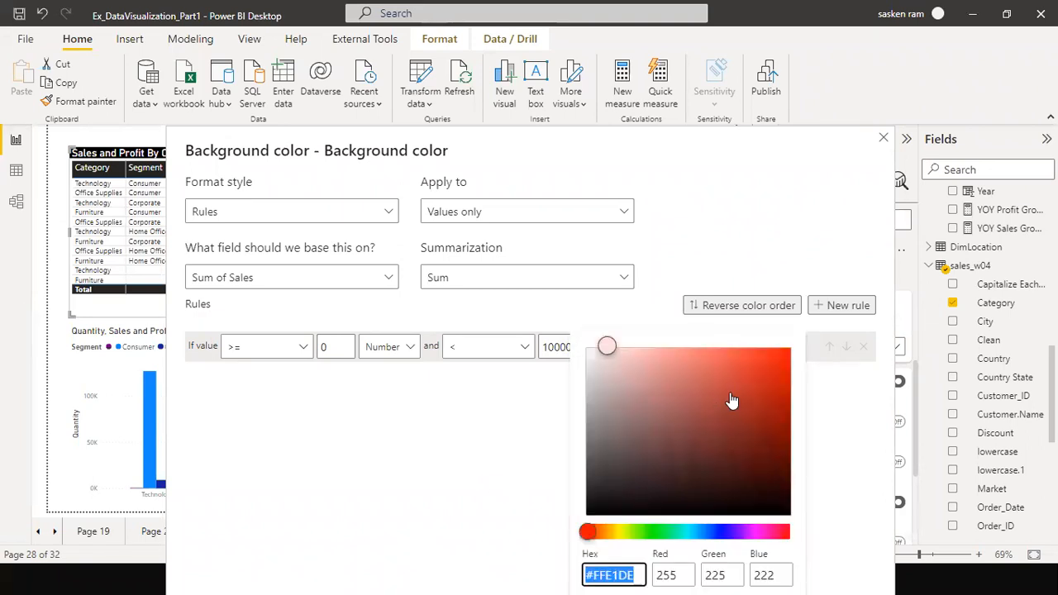
{"action": "left_click", "coordinate": [785, 356]}
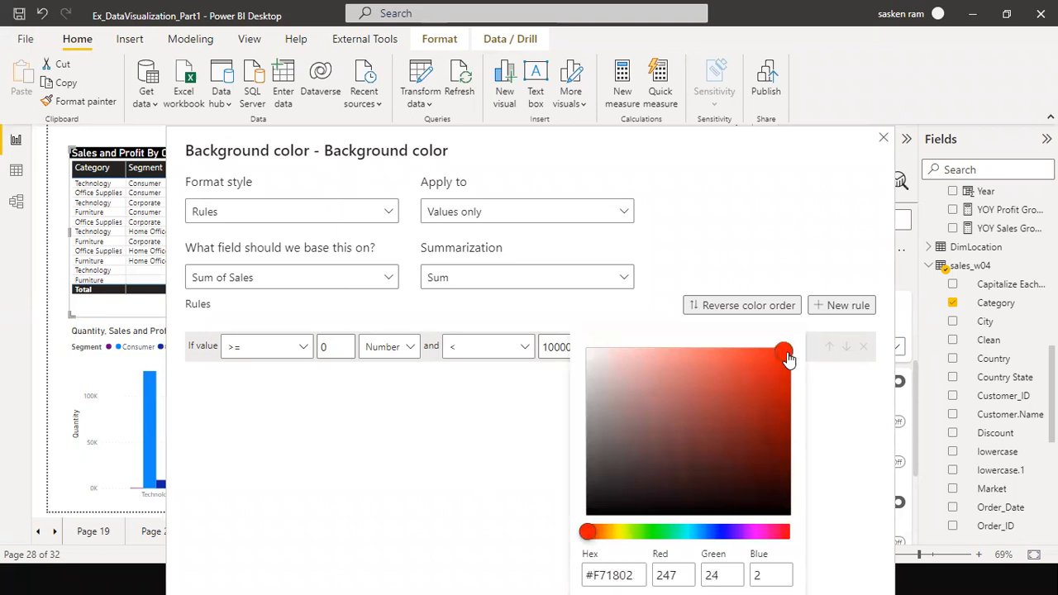
{"action": "left_click", "coordinate": [490, 445]}
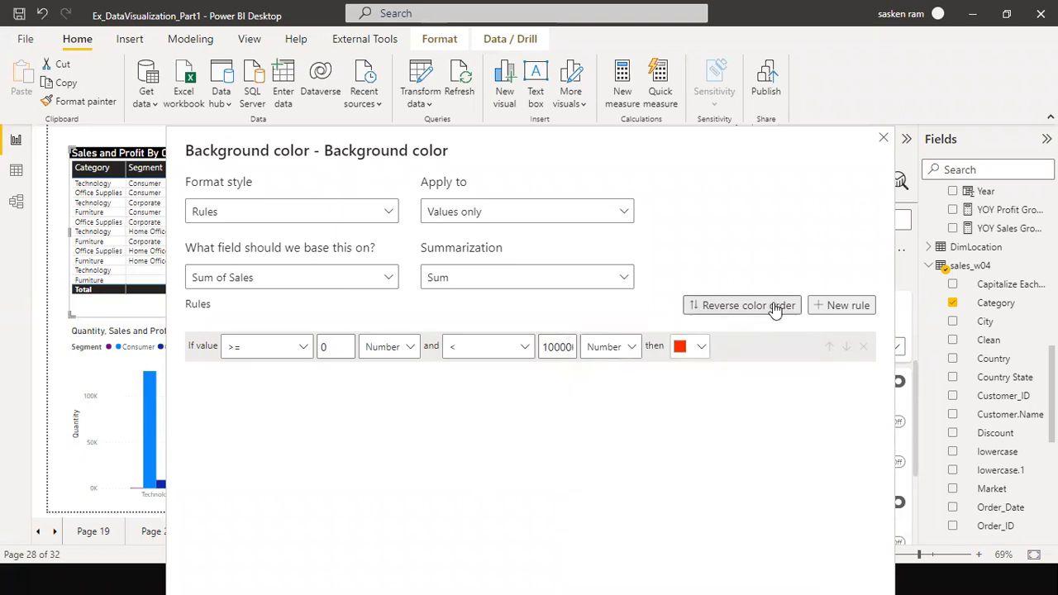
Add a second rule for values >= 1000000 and < 15000000, both as Number, with a light gold theme color
{"action": "left_click", "coordinate": [848, 312]}
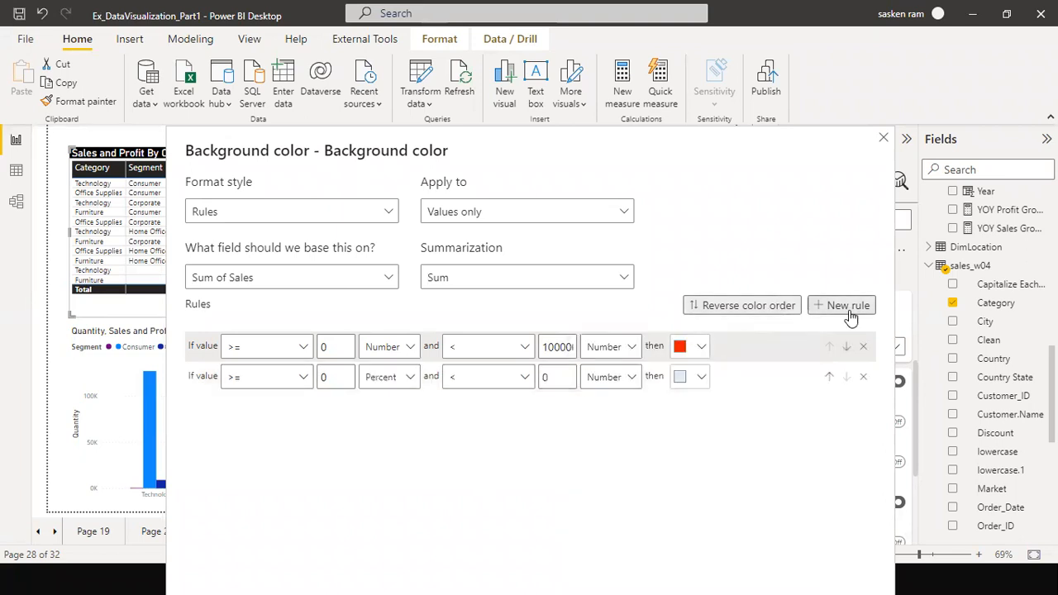
{"action": "left_click", "coordinate": [331, 376]}
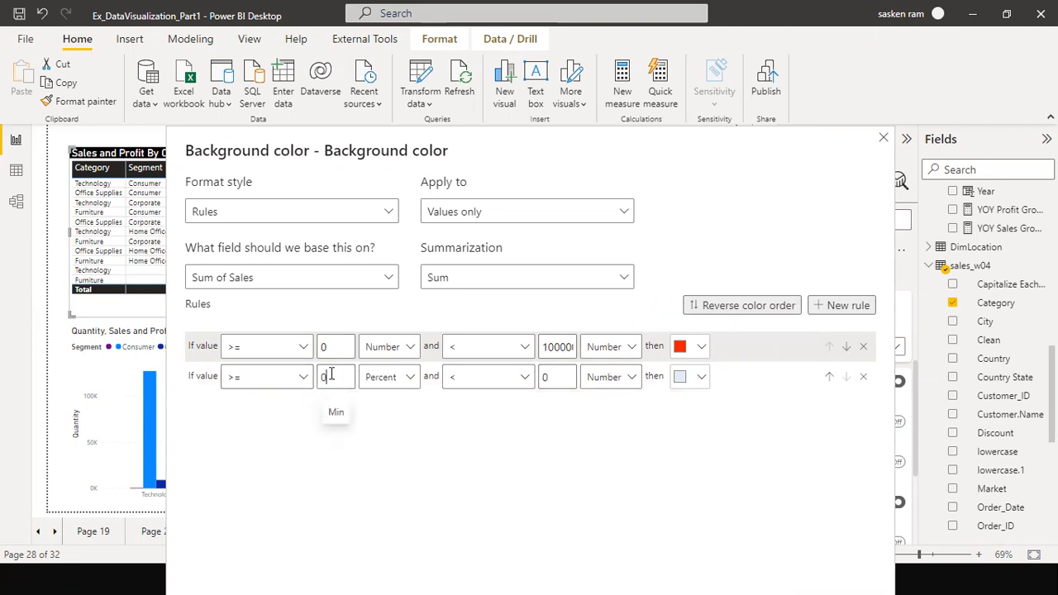
{"action": "type", "text": "100000"}
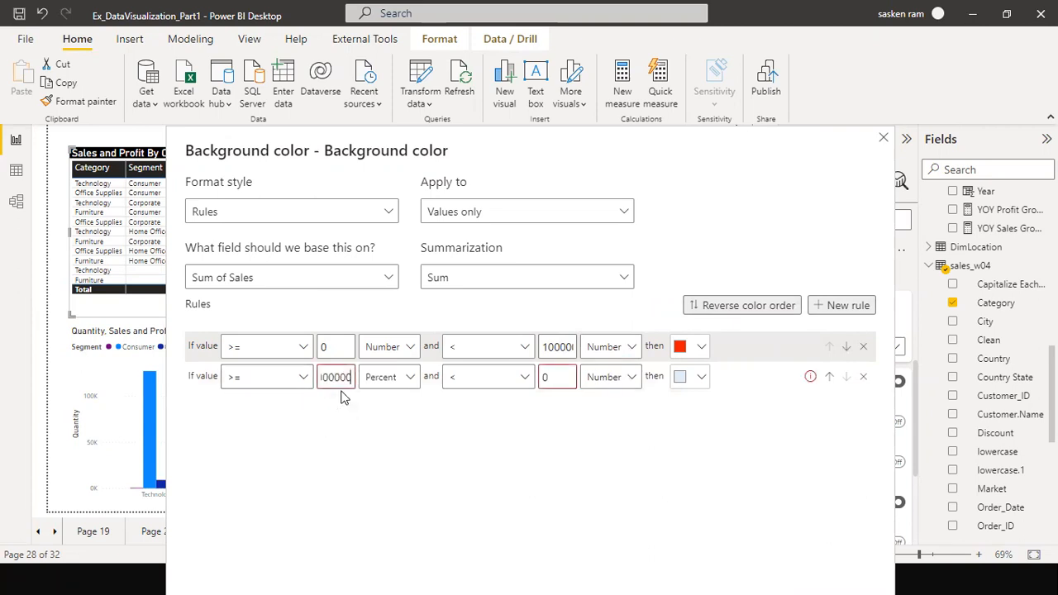
{"action": "left_click", "coordinate": [395, 377]}
{"action": "left_click", "coordinate": [396, 406]}
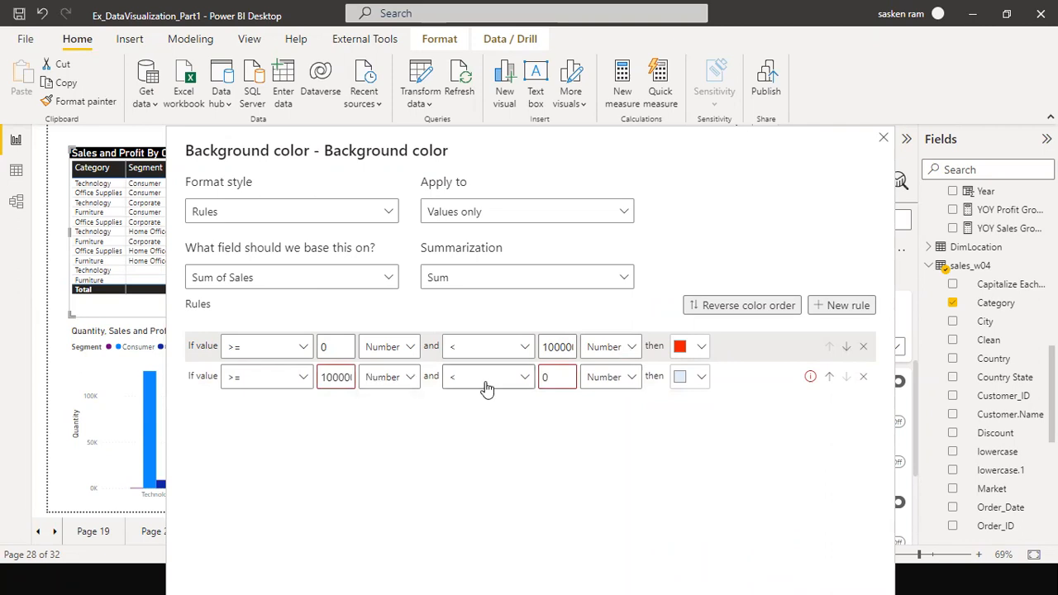
{"action": "left_click_drag", "start_coordinate": [554, 378], "coordinate": [490, 363]}
{"action": "type", "text": "15000000"}
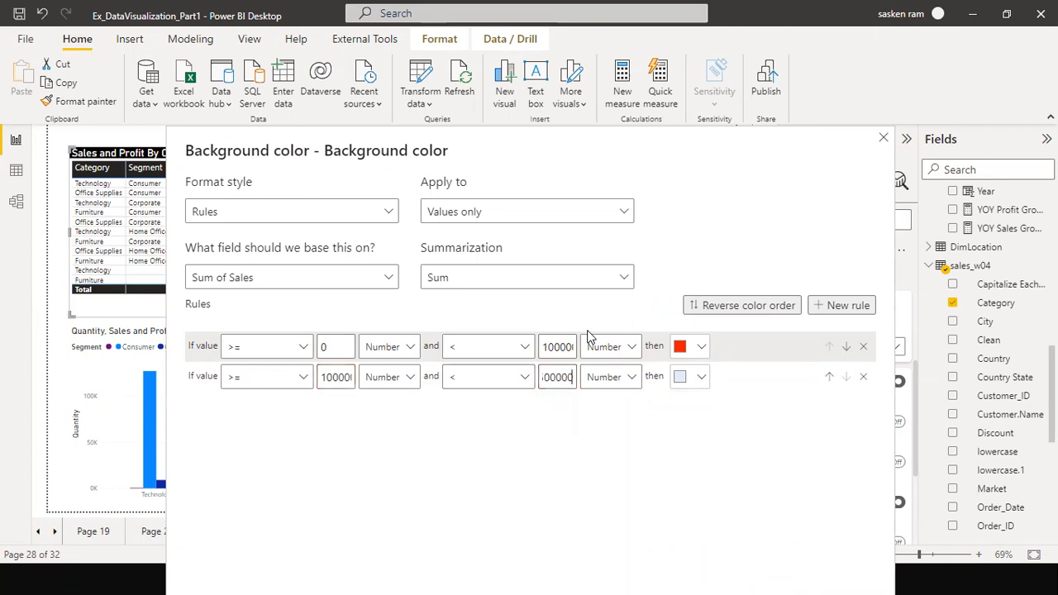
{"action": "key", "text": "ctrl+a"}
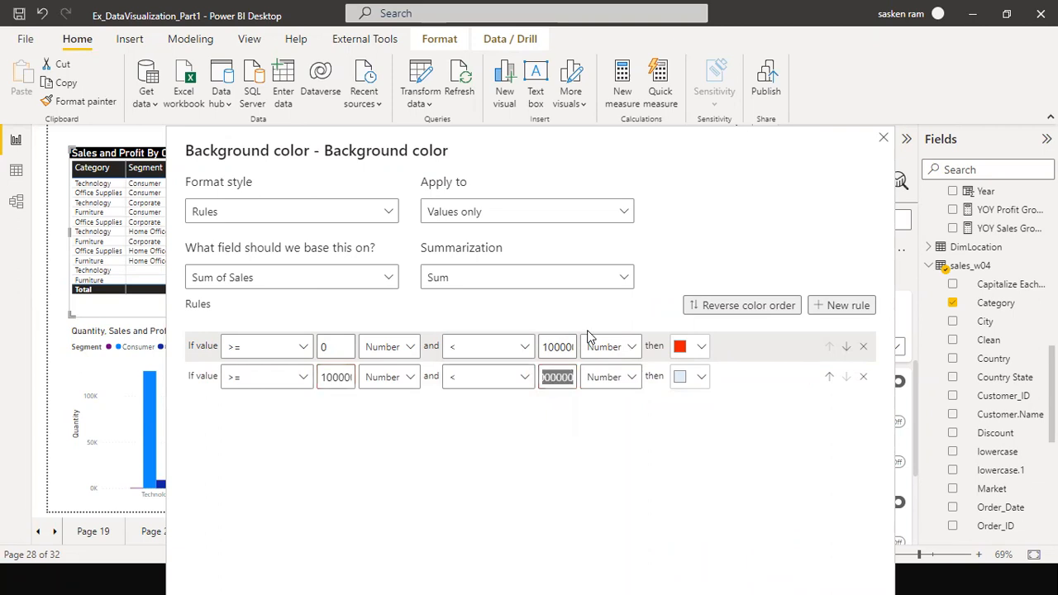
{"action": "left_click", "coordinate": [699, 375]}
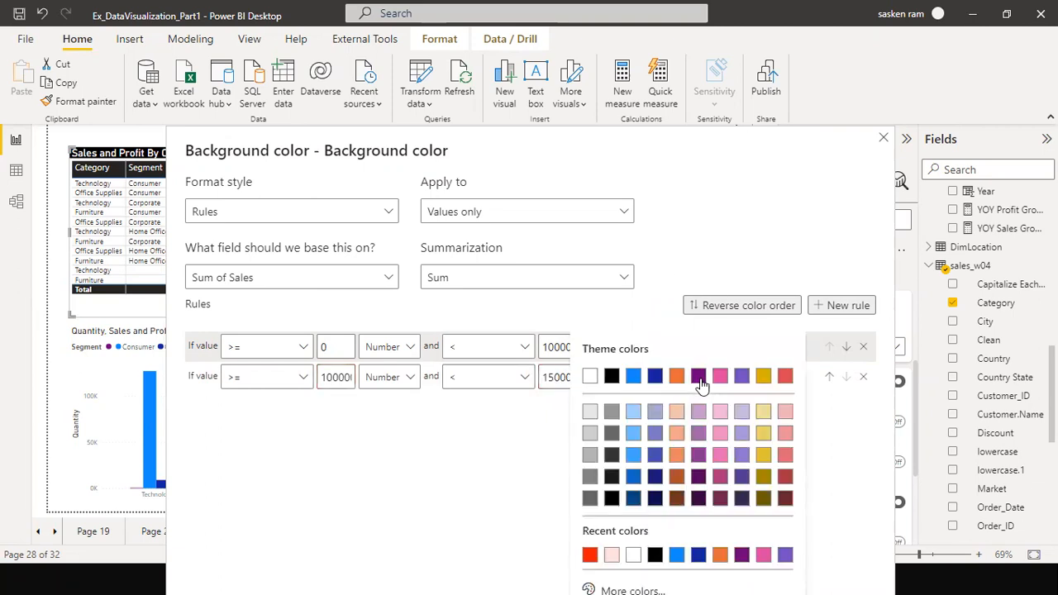
{"action": "left_click", "coordinate": [763, 434]}
Add a third rule for values >= 15000000 and <= 30000000, with both bounds as Number
{"action": "left_click", "coordinate": [840, 305]}
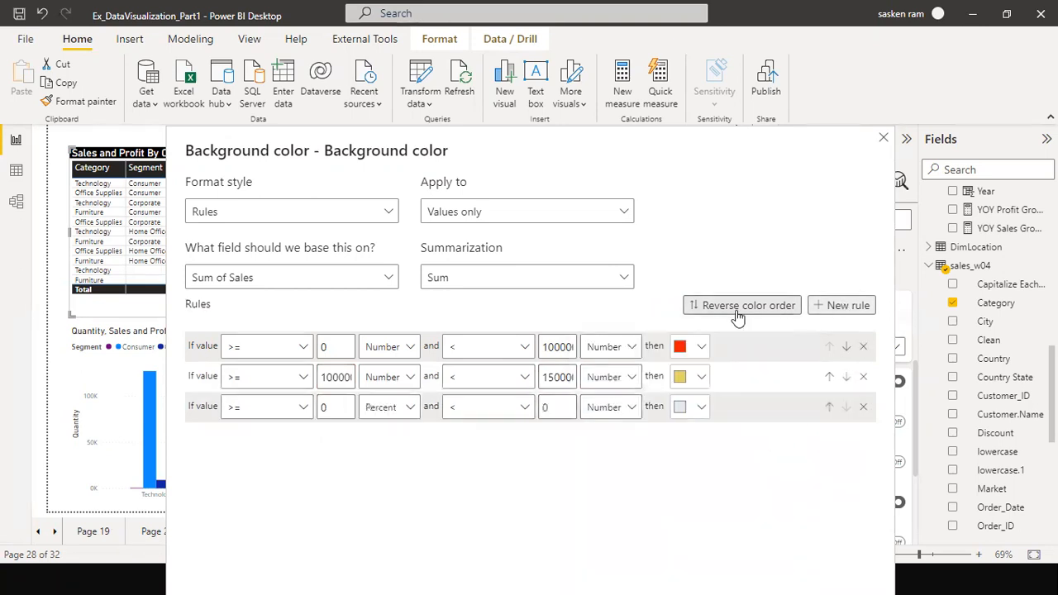
{"action": "double_click", "coordinate": [322, 406]}
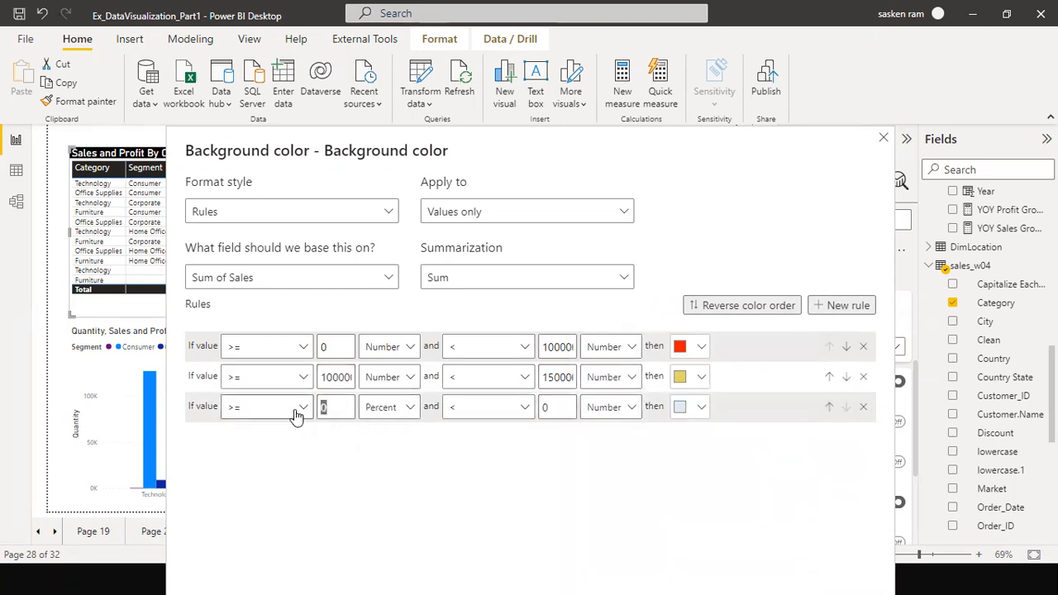
{"action": "type", "text": "150000"}
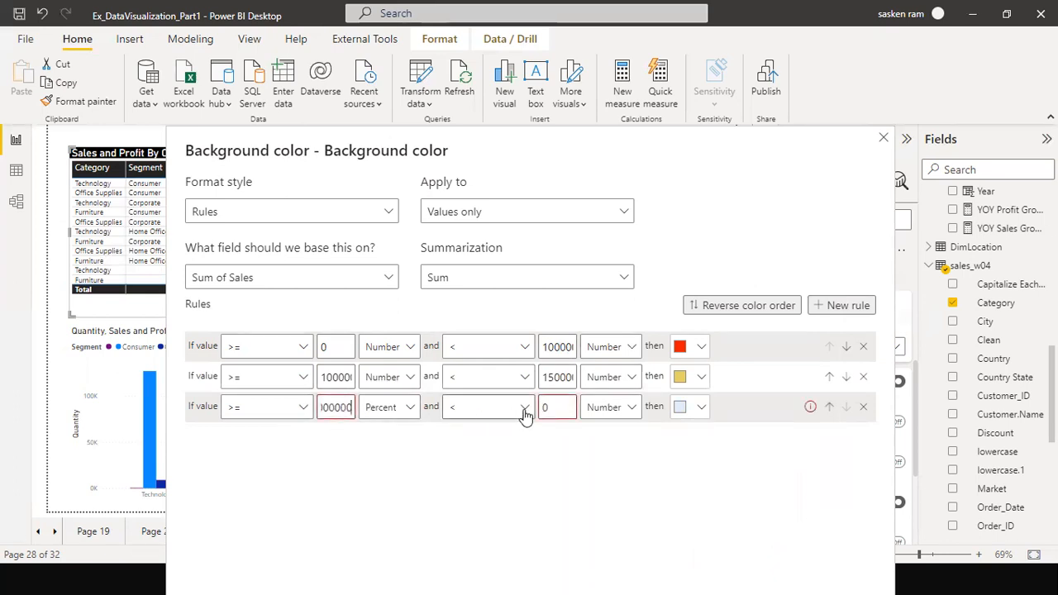
{"action": "left_click", "coordinate": [523, 409]}
{"action": "left_click", "coordinate": [460, 454]}
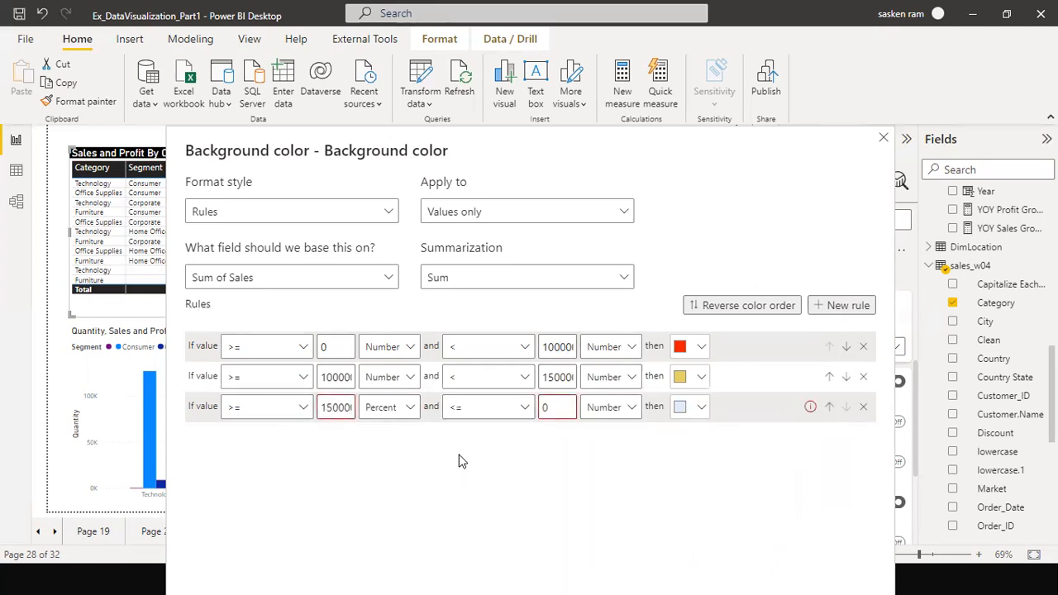
{"action": "double_click", "coordinate": [542, 407]}
{"action": "key", "text": "ctrl+a"}
{"action": "type", "text": "30"}
{"action": "type", "text": "0000"}
{"action": "type", "text": "0"}
{"action": "left_click", "coordinate": [414, 412]}
{"action": "left_click", "coordinate": [416, 417]}
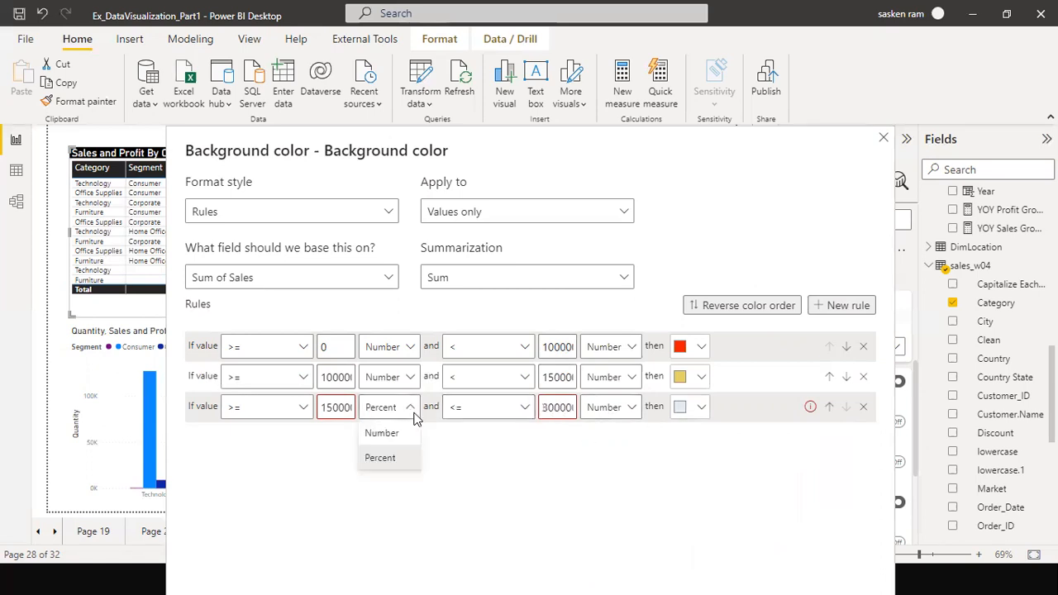
{"action": "left_click", "coordinate": [397, 437]}
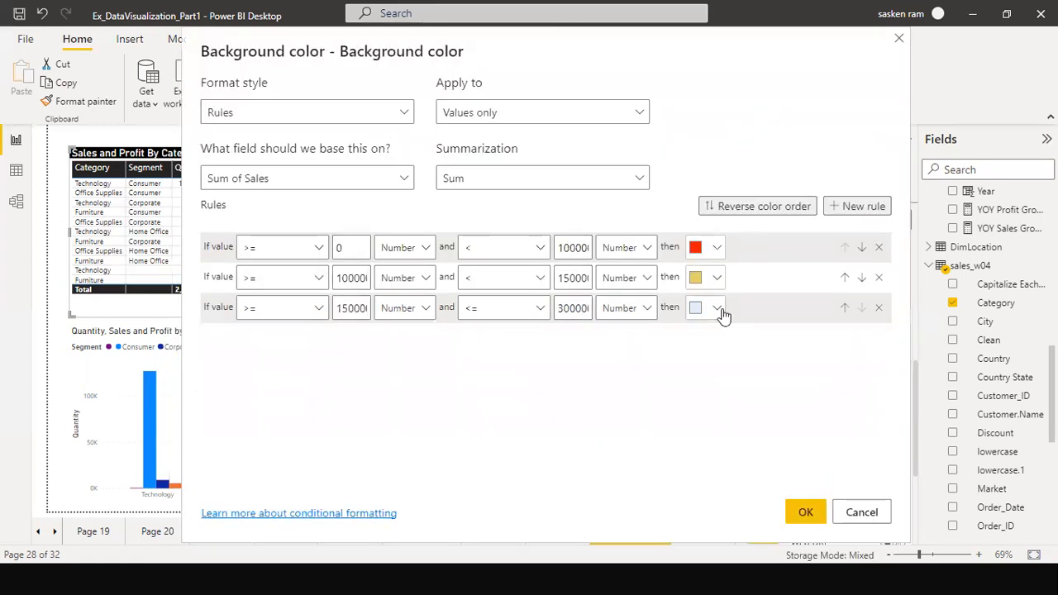
Color the third rule blue from the recent colors and apply the background color rules to the Sales column
{"action": "left_click", "coordinate": [717, 308]}
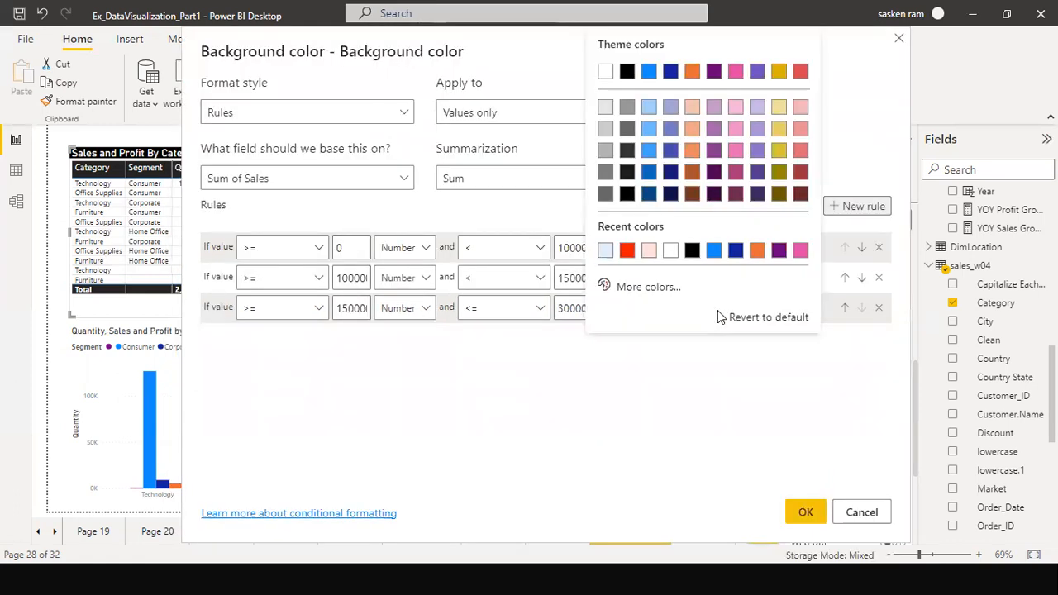
{"action": "left_click", "coordinate": [713, 250]}
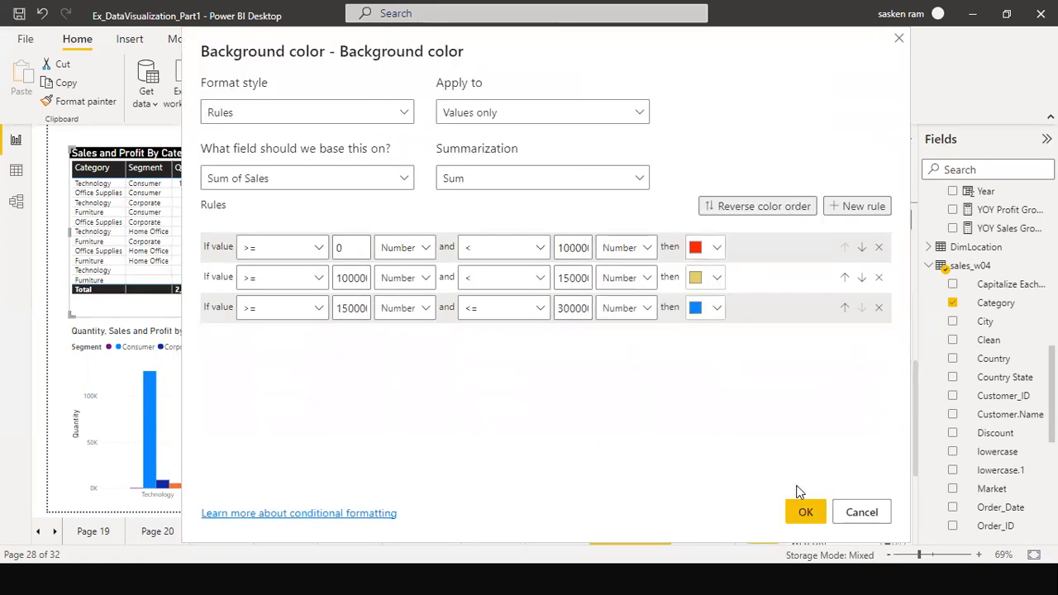
{"action": "left_click", "coordinate": [805, 513]}
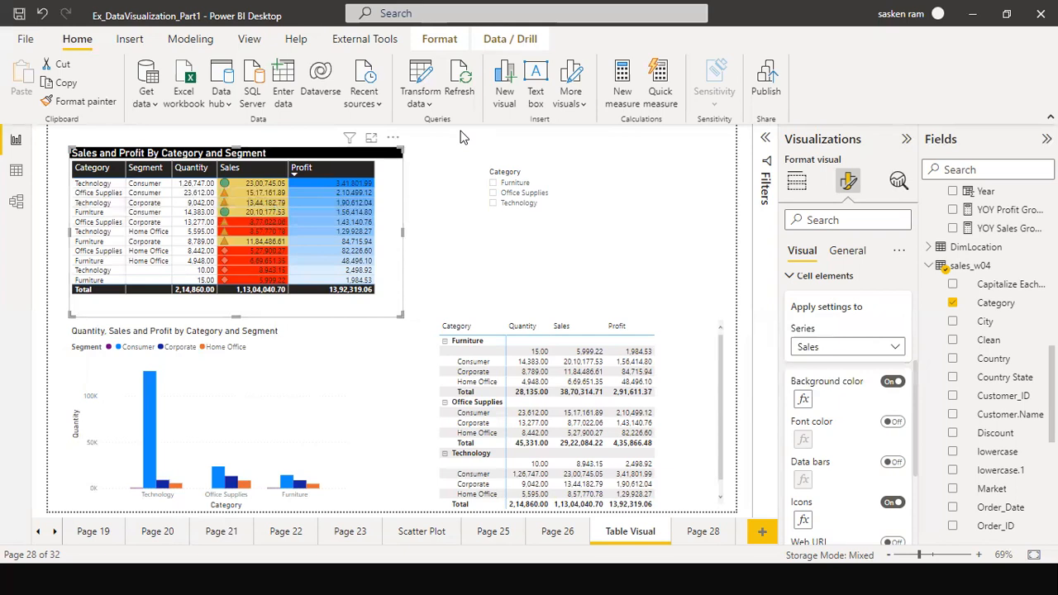
Reopen the Sales background color rules, review the bounds of the second and third rules, and deselect the table
{"action": "left_click", "coordinate": [796, 400]}
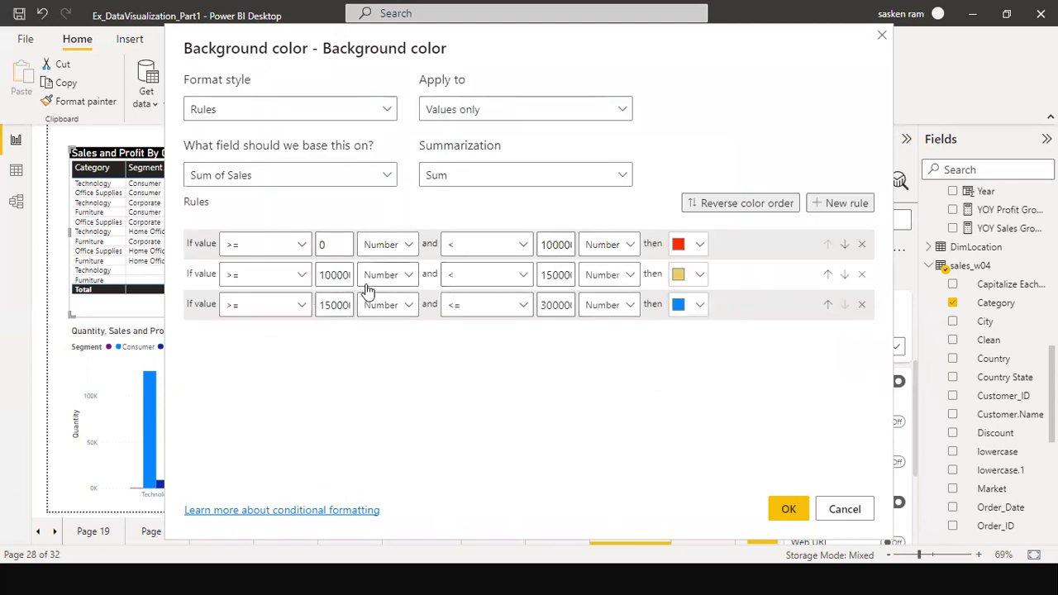
{"action": "double_click", "coordinate": [340, 274]}
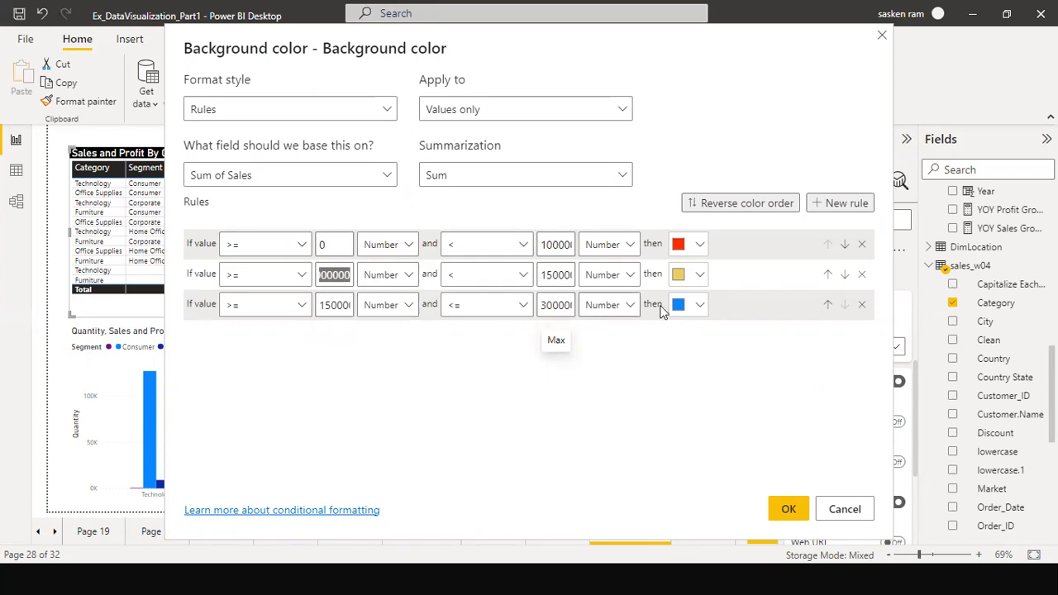
{"action": "left_click", "coordinate": [345, 305]}
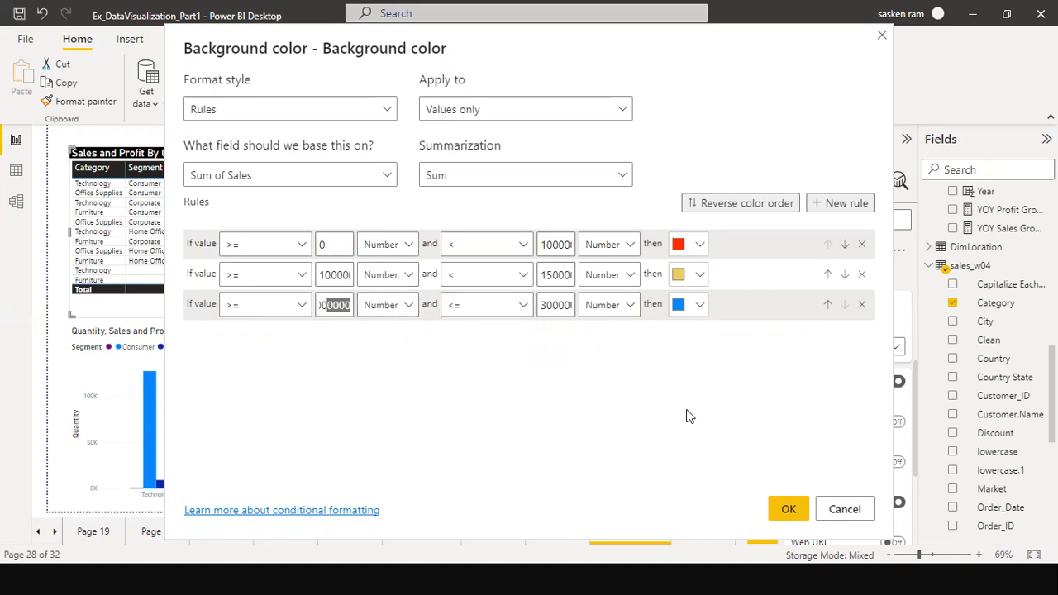
{"action": "left_click", "coordinate": [549, 311]}
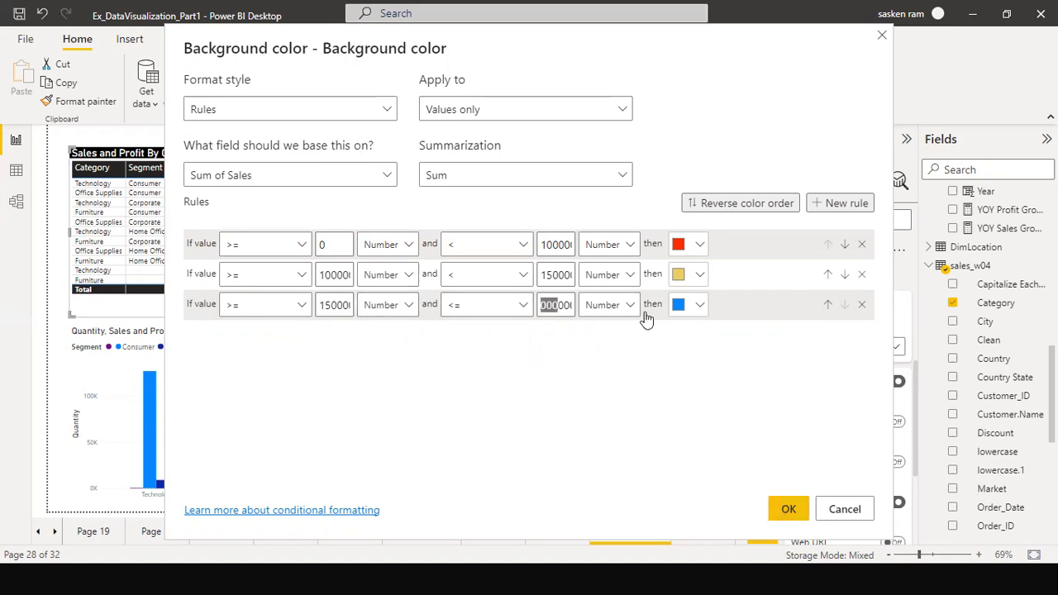
{"action": "left_click", "coordinate": [790, 506]}
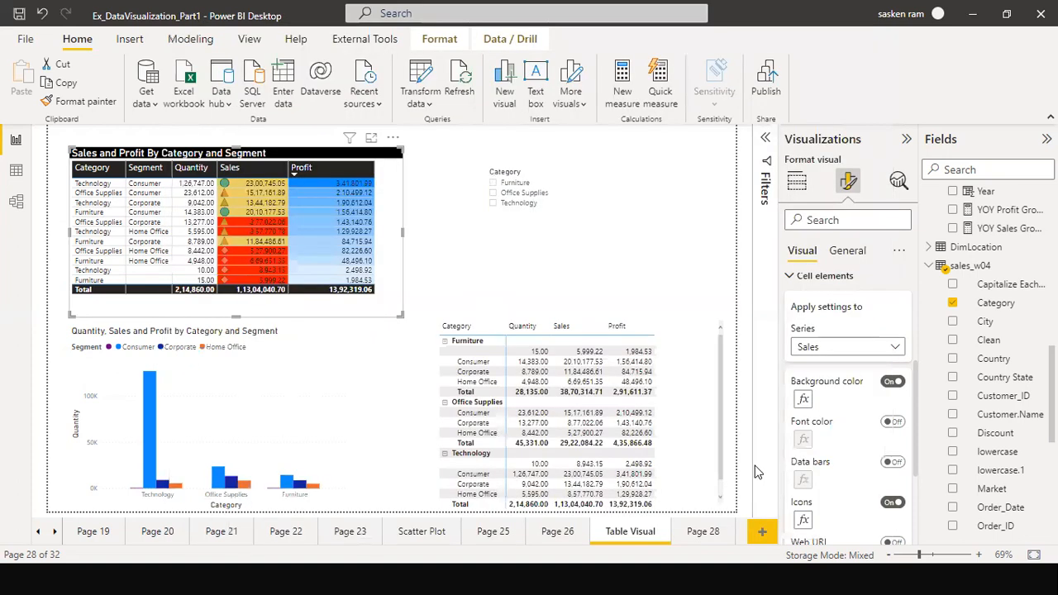
{"action": "left_click", "coordinate": [537, 299]}
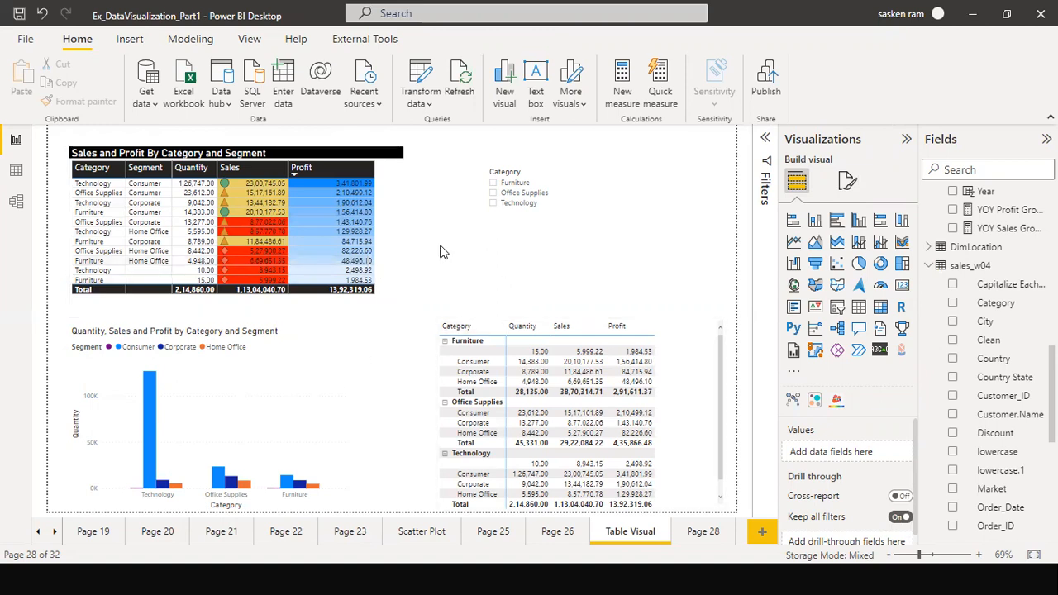
Examine the icon rules applied to the Sales column in the Sales and Profit table's cell elements
{"action": "left_click", "coordinate": [403, 248]}
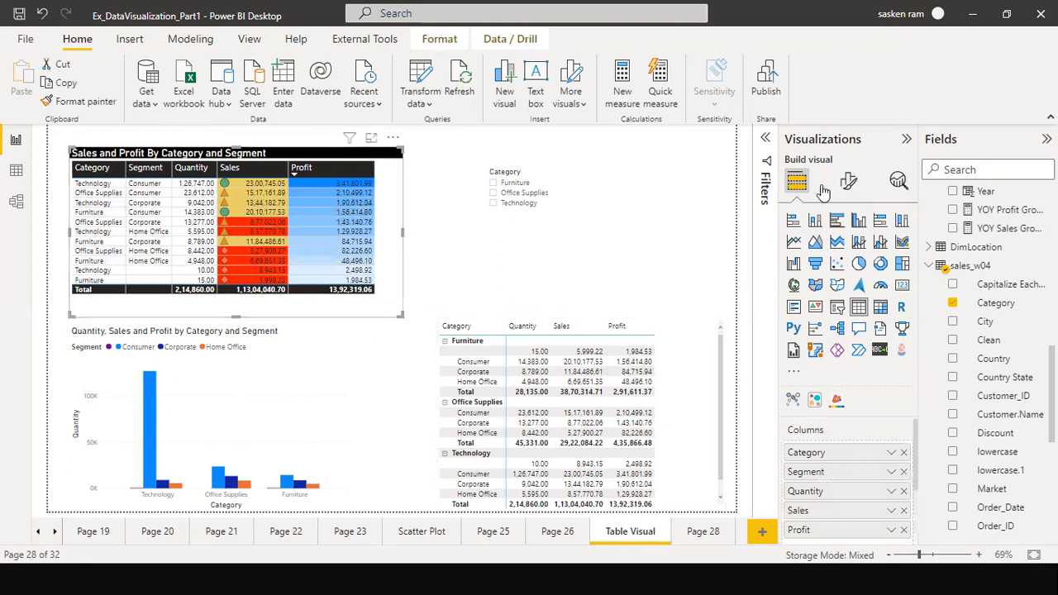
{"action": "left_click", "coordinate": [849, 182]}
{"action": "scroll", "coordinate": [843, 372], "scroll_direction": "down", "scroll_amount": 1}
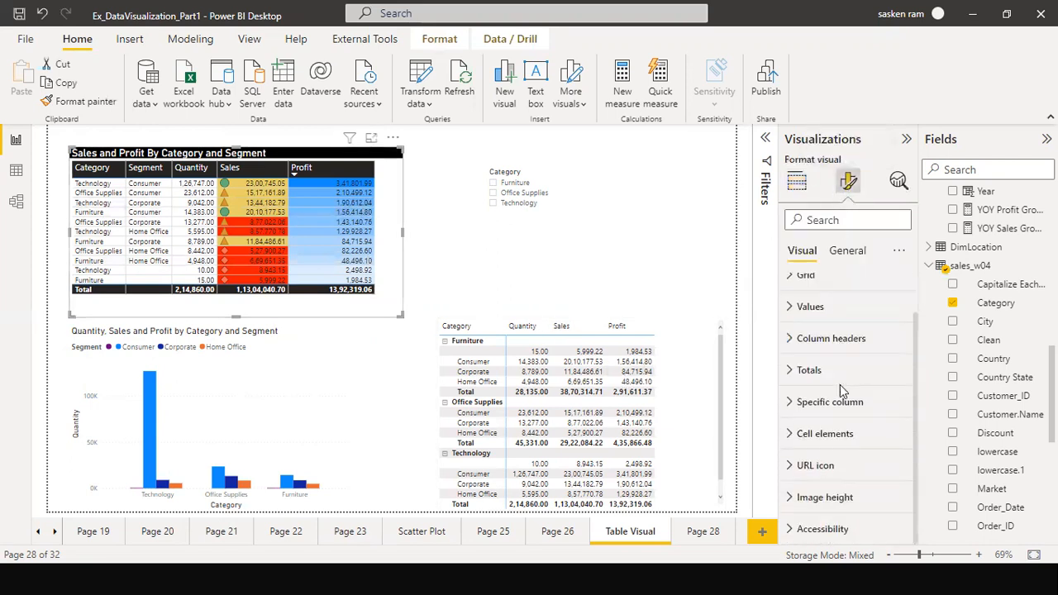
{"action": "left_click", "coordinate": [796, 433]}
{"action": "scroll", "coordinate": [851, 409], "scroll_direction": "down", "scroll_amount": 5}
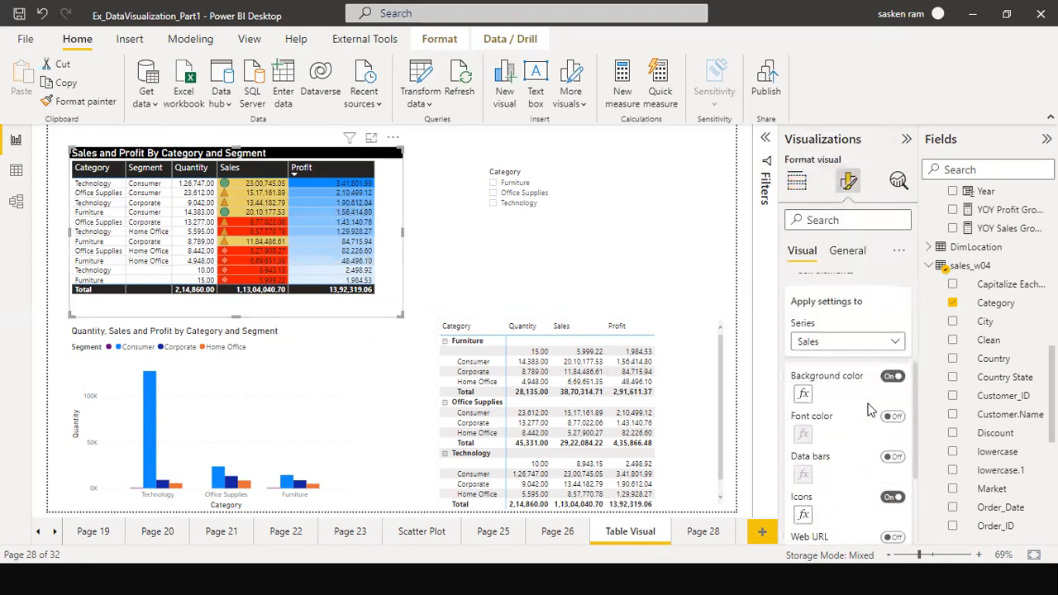
{"action": "scroll", "coordinate": [867, 409], "scroll_direction": "down", "scroll_amount": 2}
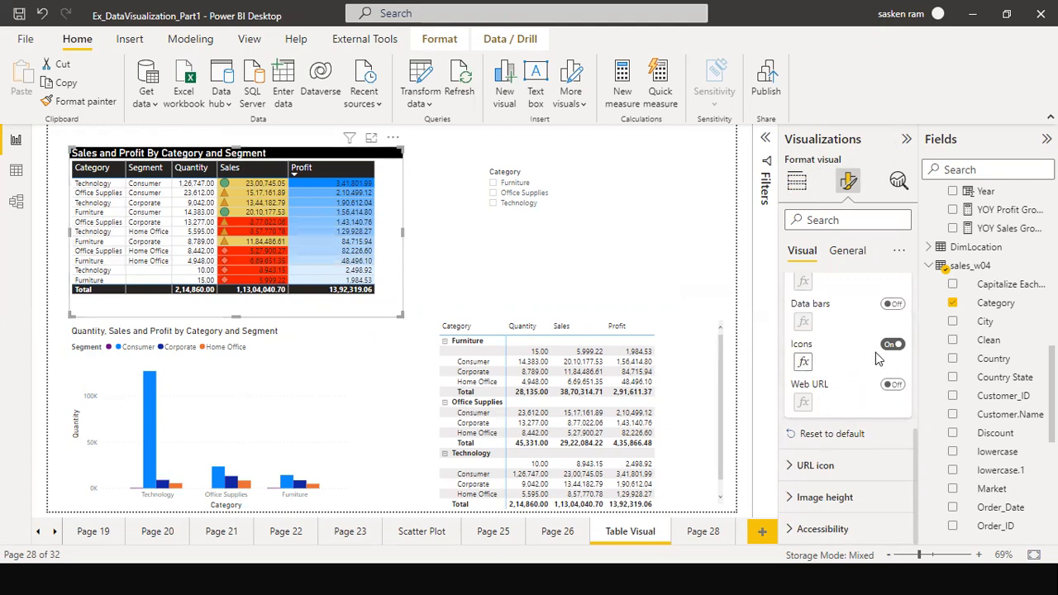
{"action": "left_click", "coordinate": [803, 362]}
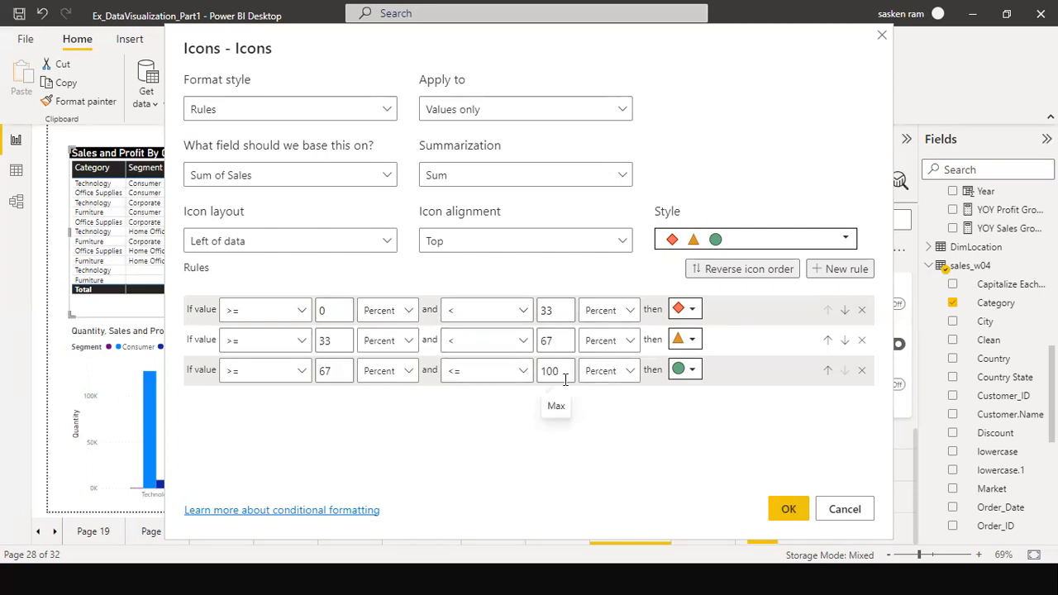
{"action": "left_click", "coordinate": [789, 506]}
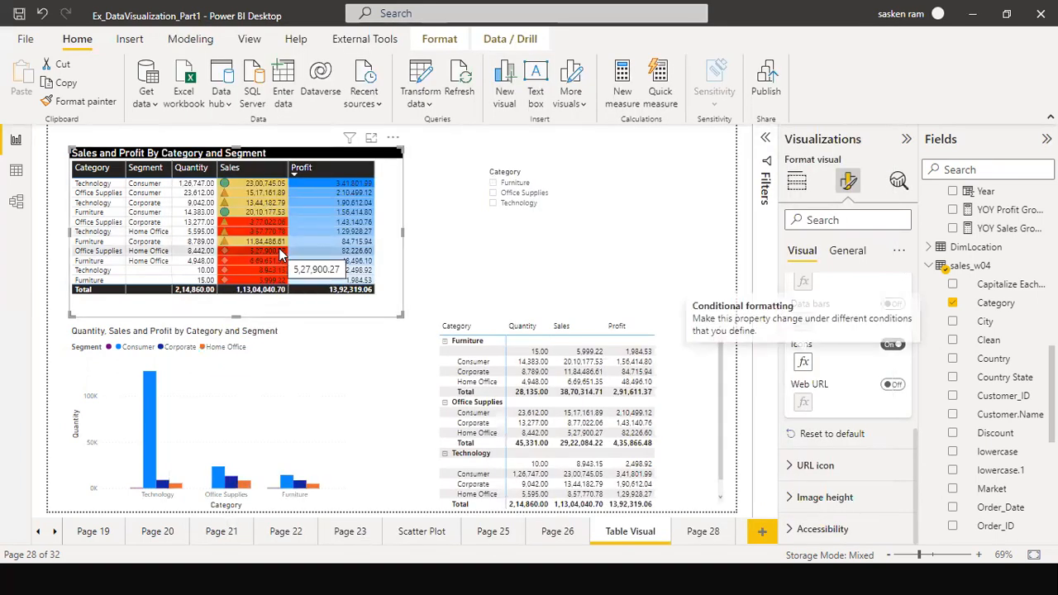
{"action": "left_click", "coordinate": [517, 273]}
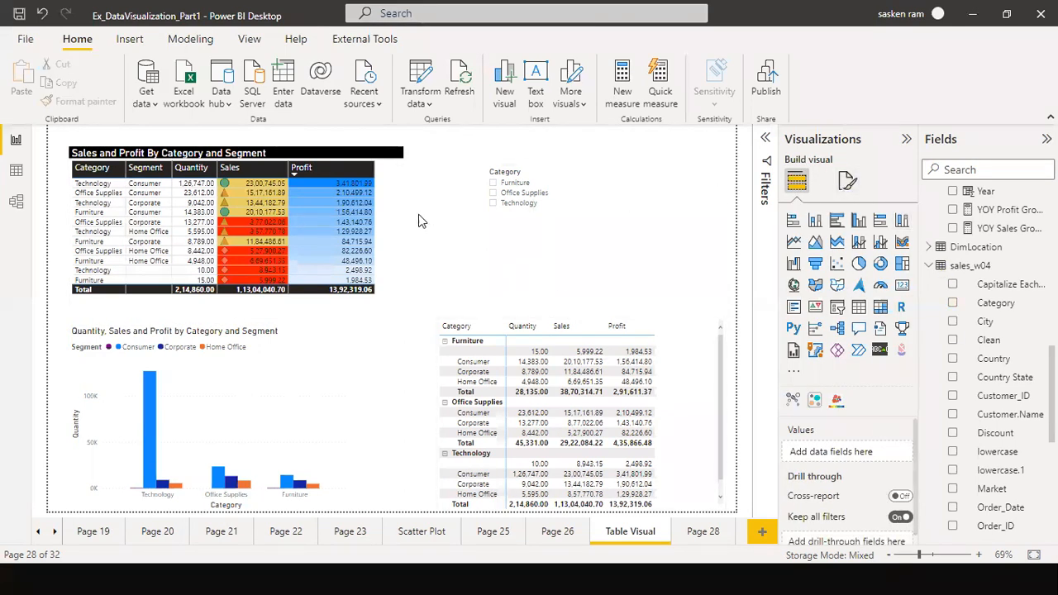
Display the cell element formatting options for the Sales series of the Sales and Profit table again
{"action": "left_click", "coordinate": [397, 225]}
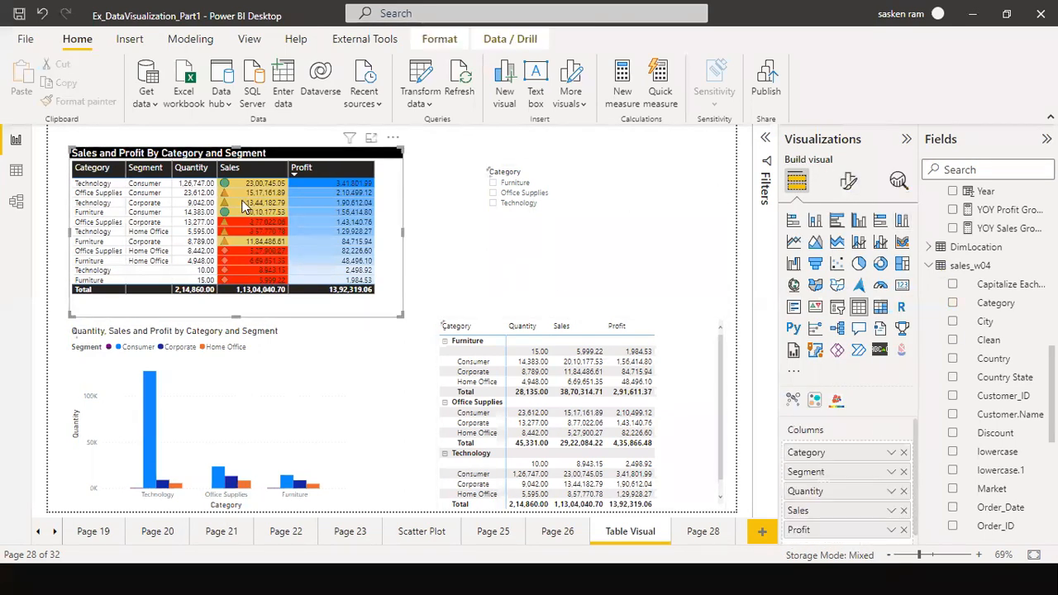
{"action": "left_click", "coordinate": [847, 181]}
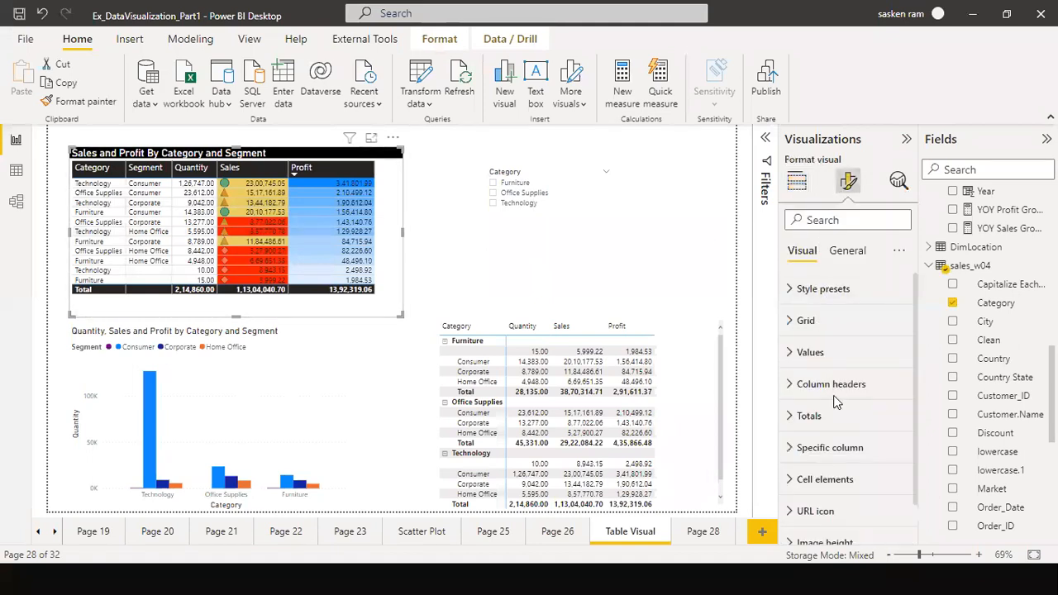
{"action": "scroll", "coordinate": [834, 402], "scroll_direction": "down", "scroll_amount": 1}
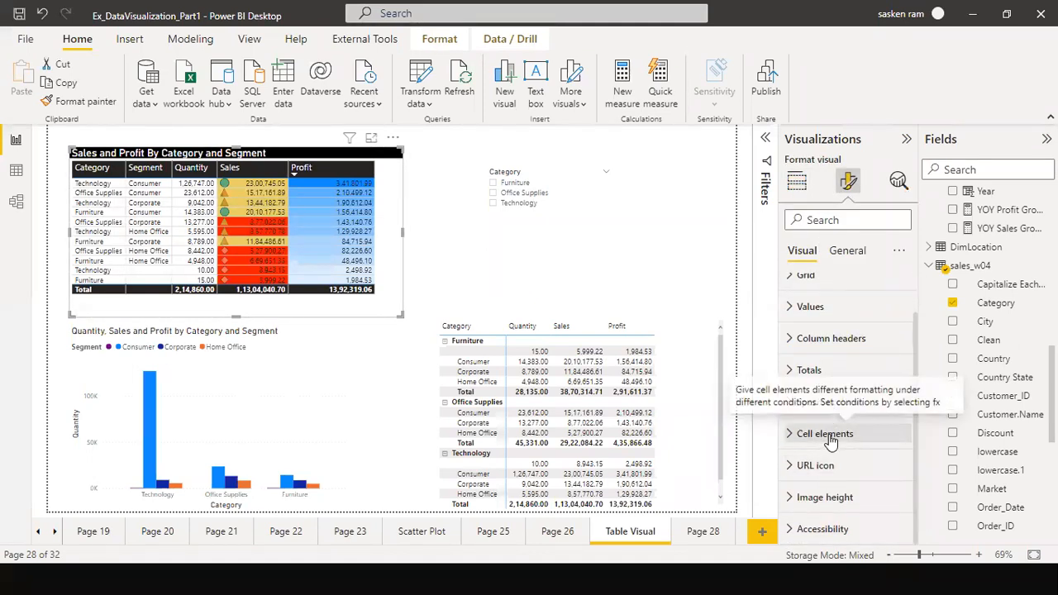
{"action": "left_click", "coordinate": [817, 433]}
{"action": "scroll", "coordinate": [817, 478], "scroll_direction": "down", "scroll_amount": 5}
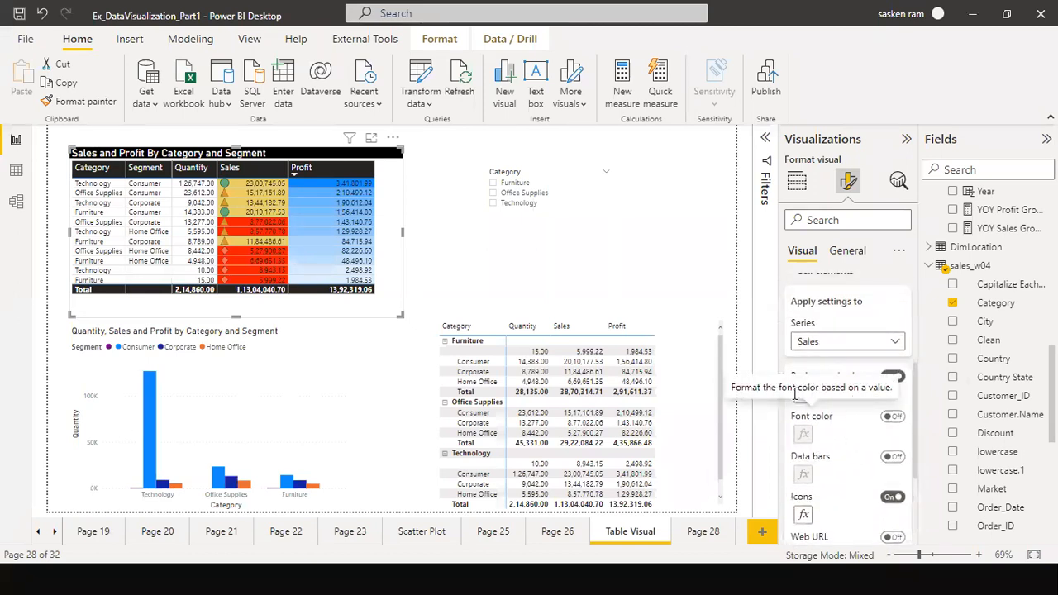
Shorten the Sales and Profit table visual slightly and move the Category slicer to the upper-right corner of the page
{"action": "left_click_drag", "start_coordinate": [238, 314], "coordinate": [244, 304]}
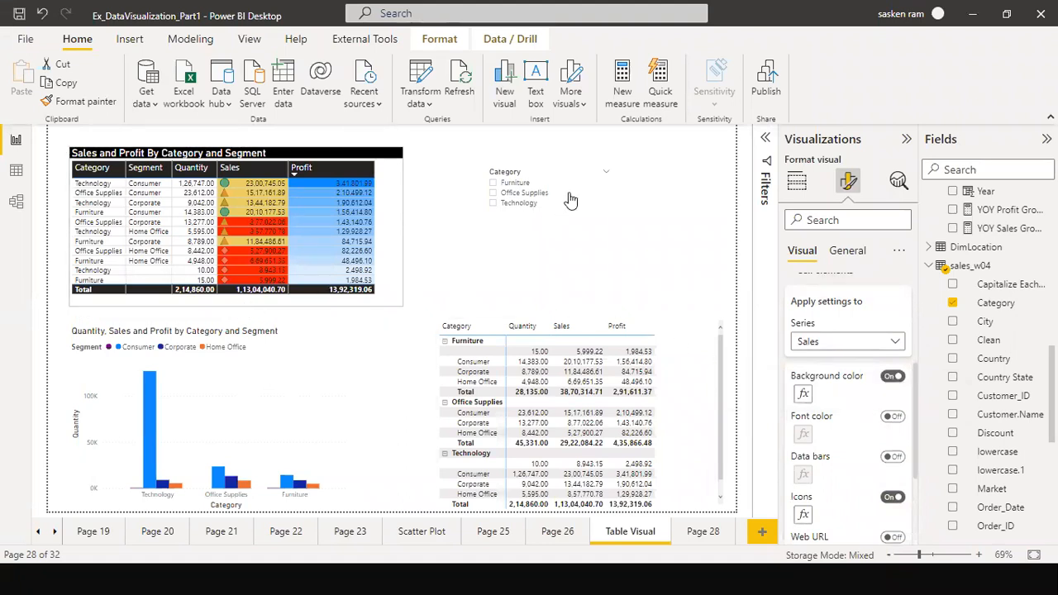
{"action": "left_click", "coordinate": [569, 196]}
{"action": "left_click_drag", "start_coordinate": [602, 193], "coordinate": [680, 154]}
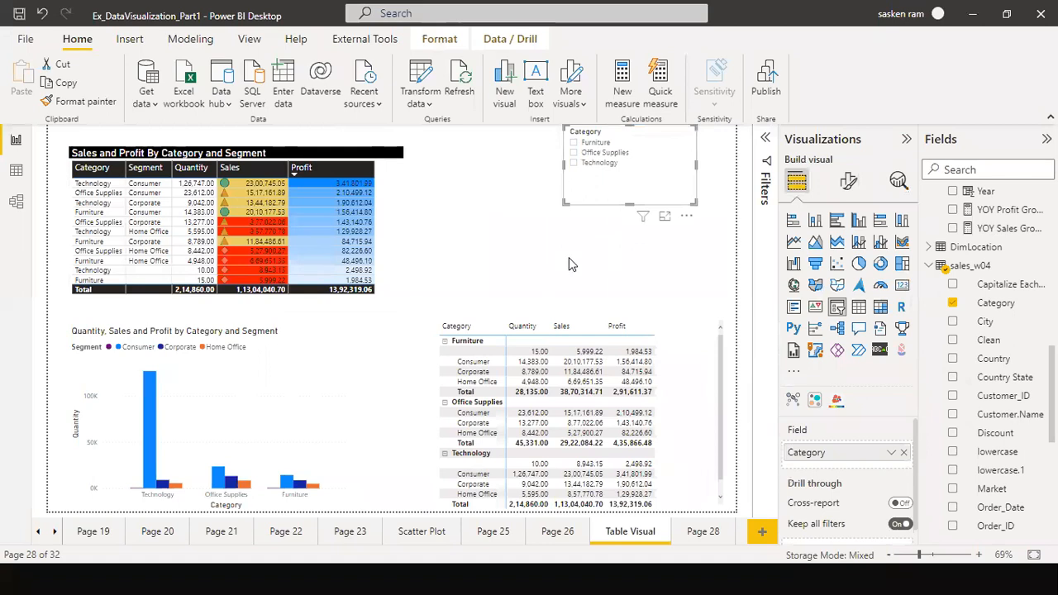
Narrow the Sales and Profit table visual to the edge of its Profit column and review its column header formatting options
{"action": "left_click", "coordinate": [396, 234]}
{"action": "left_click_drag", "start_coordinate": [403, 228], "coordinate": [378, 228]}
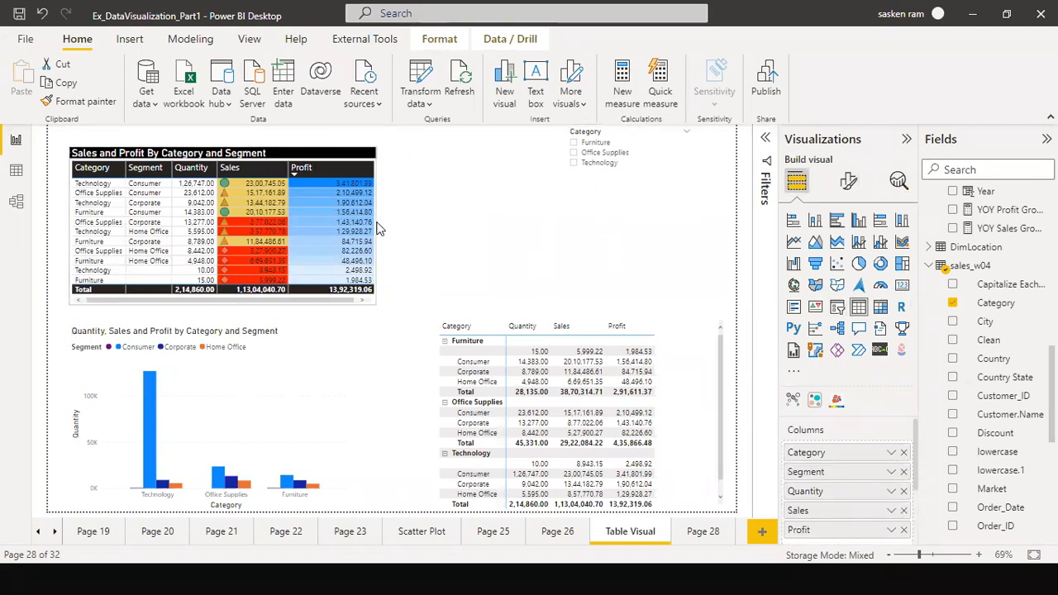
{"action": "left_click", "coordinate": [847, 180]}
{"action": "scroll", "coordinate": [840, 350], "scroll_direction": "down", "scroll_amount": 1}
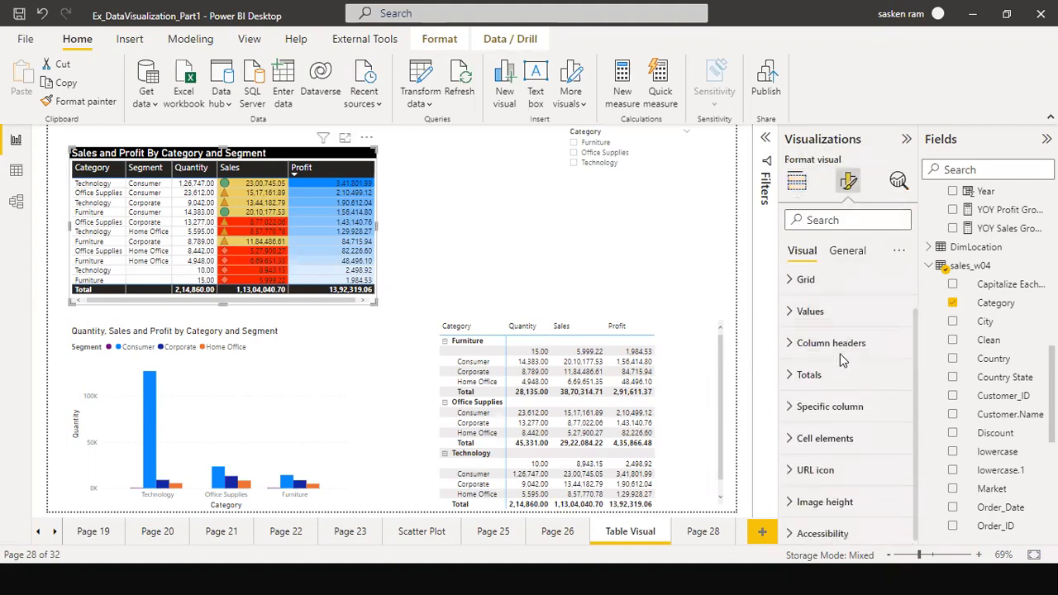
{"action": "left_click", "coordinate": [840, 350]}
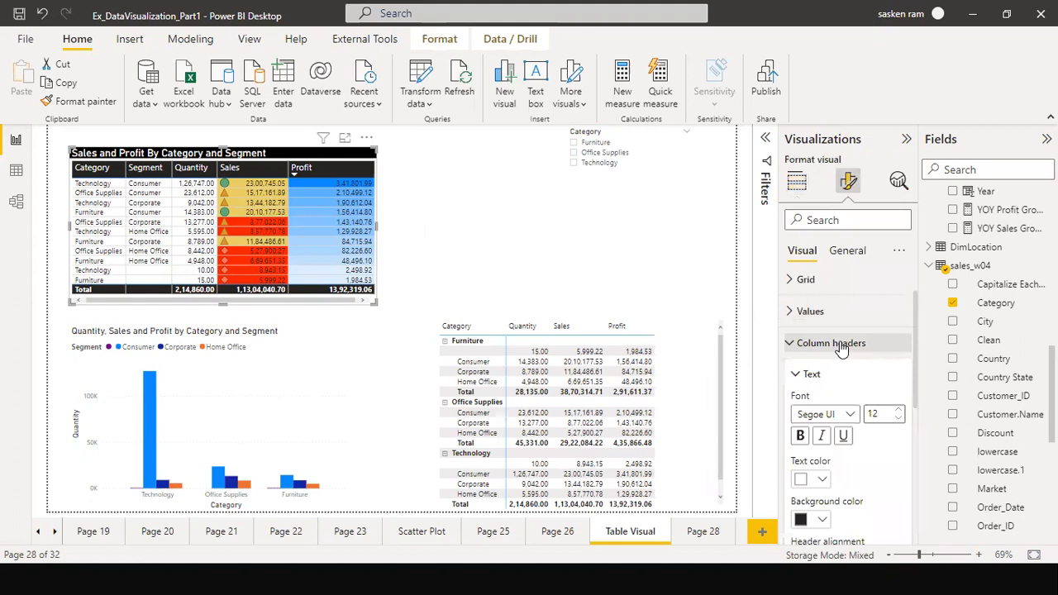
{"action": "left_click", "coordinate": [840, 350]}
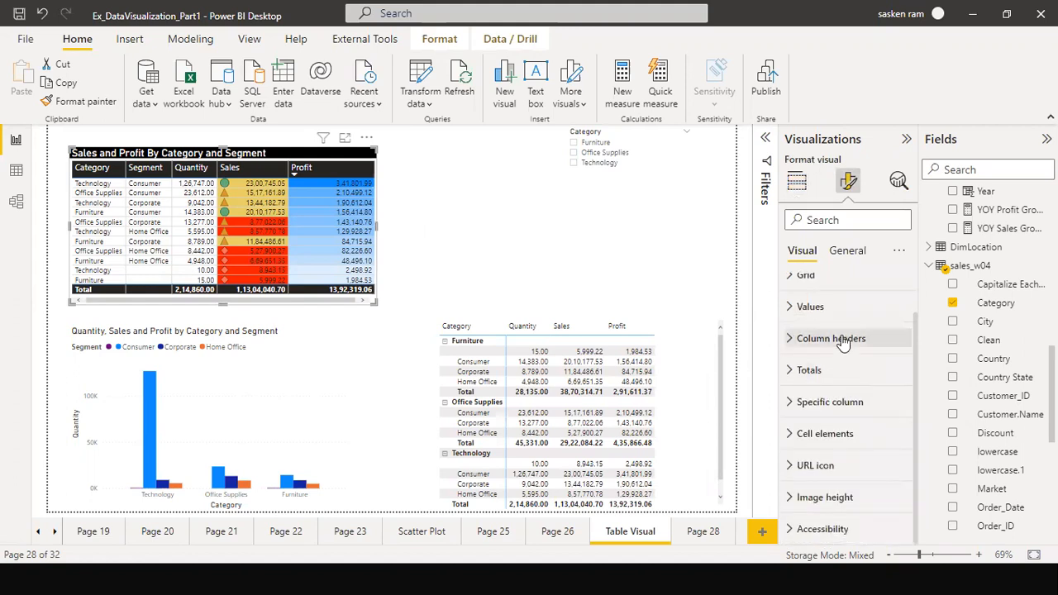
{"action": "scroll", "coordinate": [841, 340], "scroll_direction": "up", "scroll_amount": 1}
{"action": "scroll", "coordinate": [841, 339], "scroll_direction": "down", "scroll_amount": 1}
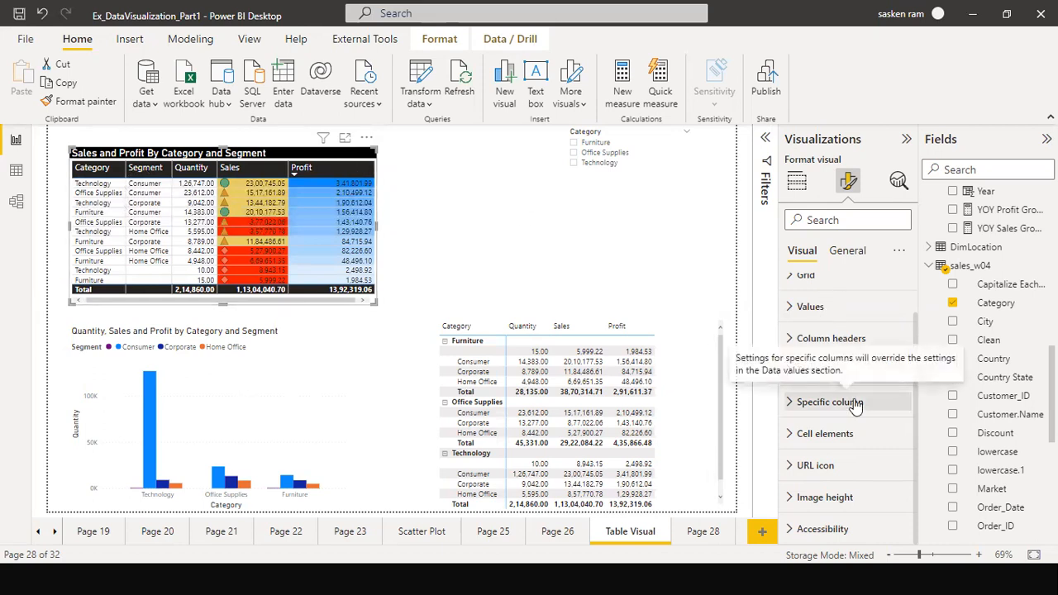
Increase the image height of the Sales and Profit table above 75 px
{"action": "left_click", "coordinate": [841, 499]}
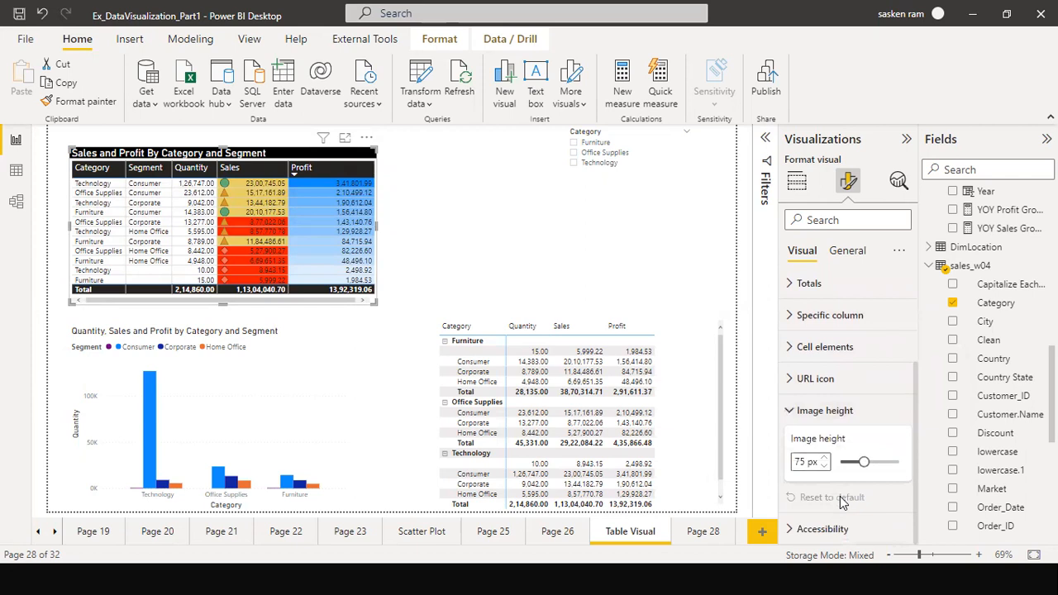
{"action": "left_click_drag", "start_coordinate": [862, 461], "coordinate": [873, 465]}
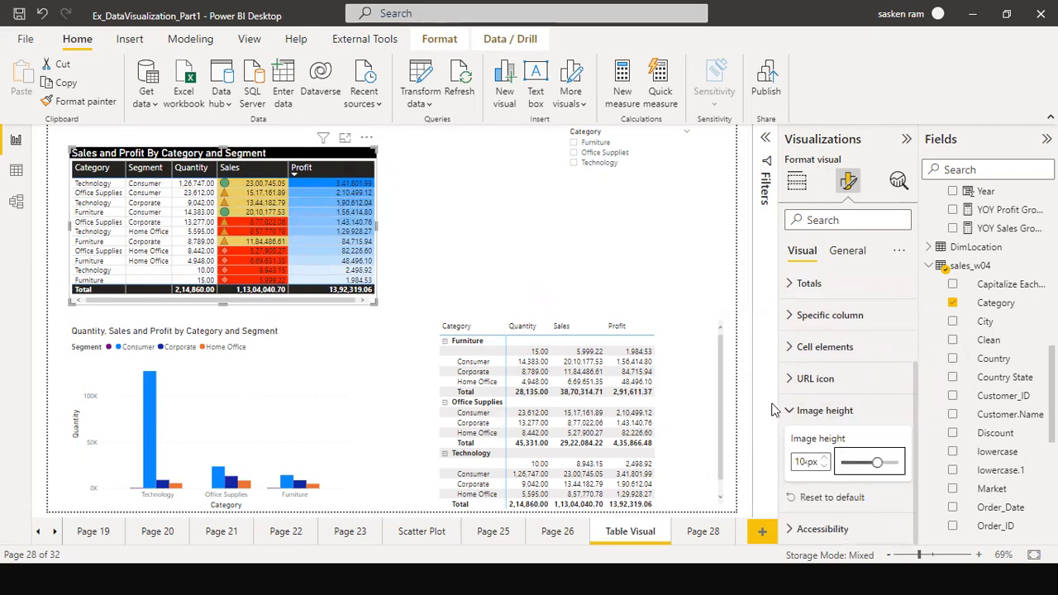
{"action": "left_click", "coordinate": [805, 415]}
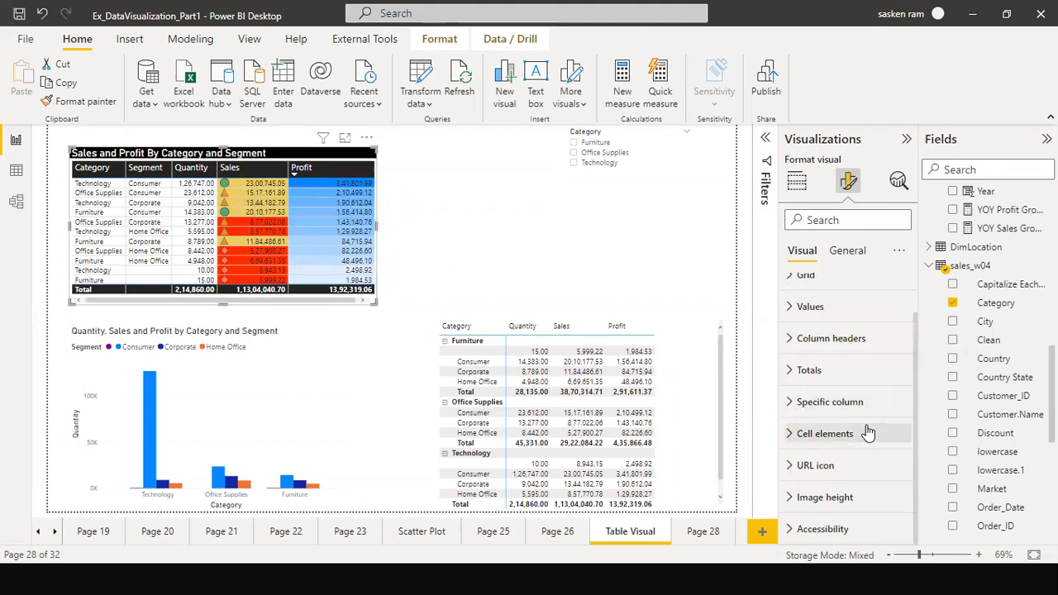
Try Category as the table's accessibility row name, and return the setting to None (Select Row)
{"action": "scroll", "coordinate": [839, 483], "scroll_direction": "up", "scroll_amount": 1}
{"action": "scroll", "coordinate": [813, 518], "scroll_direction": "down", "scroll_amount": 1}
{"action": "left_click", "coordinate": [789, 529]}
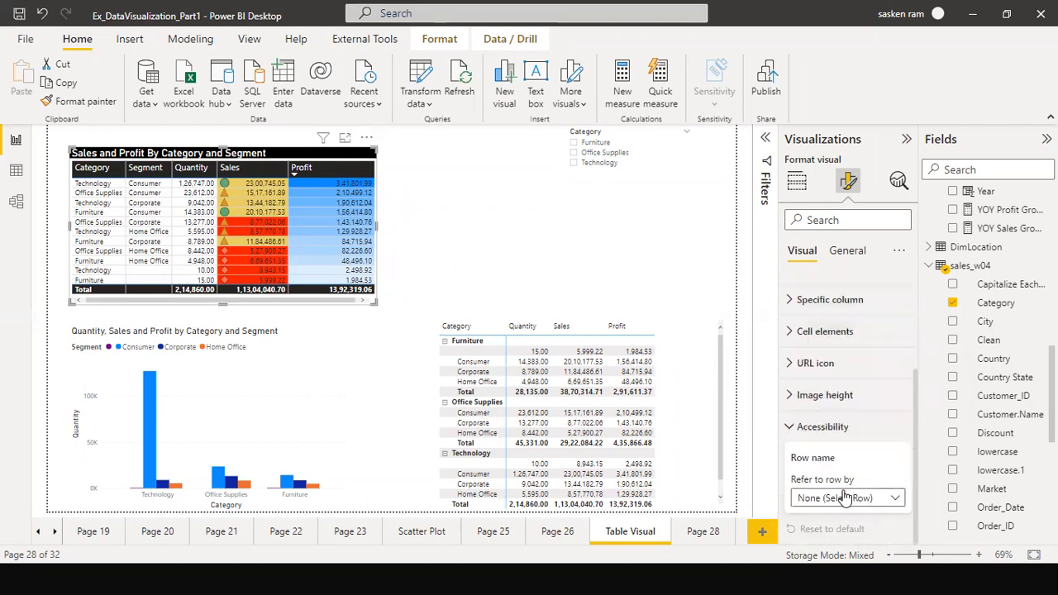
{"action": "left_click", "coordinate": [896, 501]}
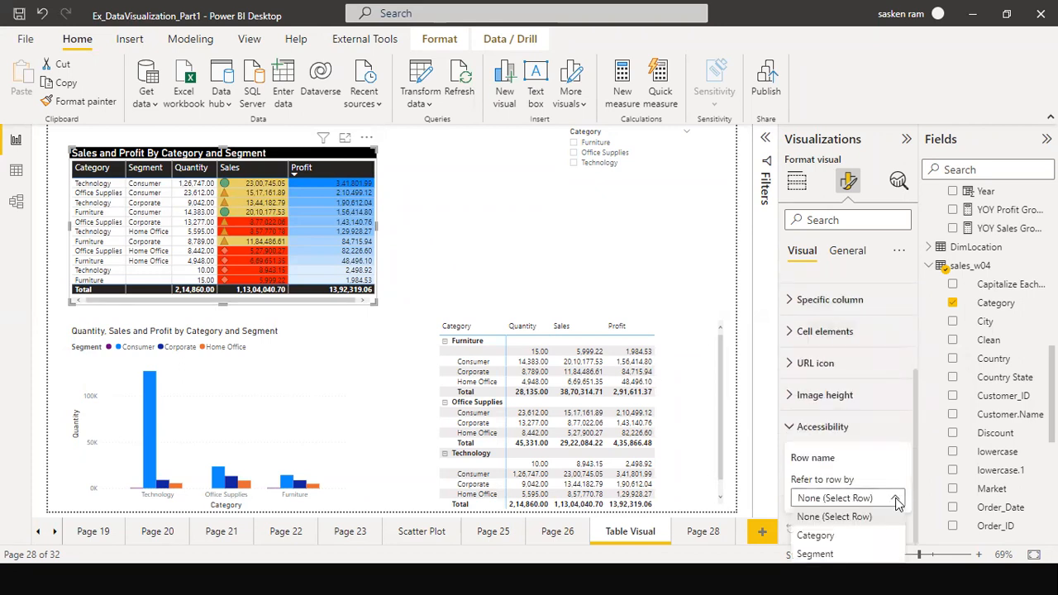
{"action": "left_click", "coordinate": [877, 535]}
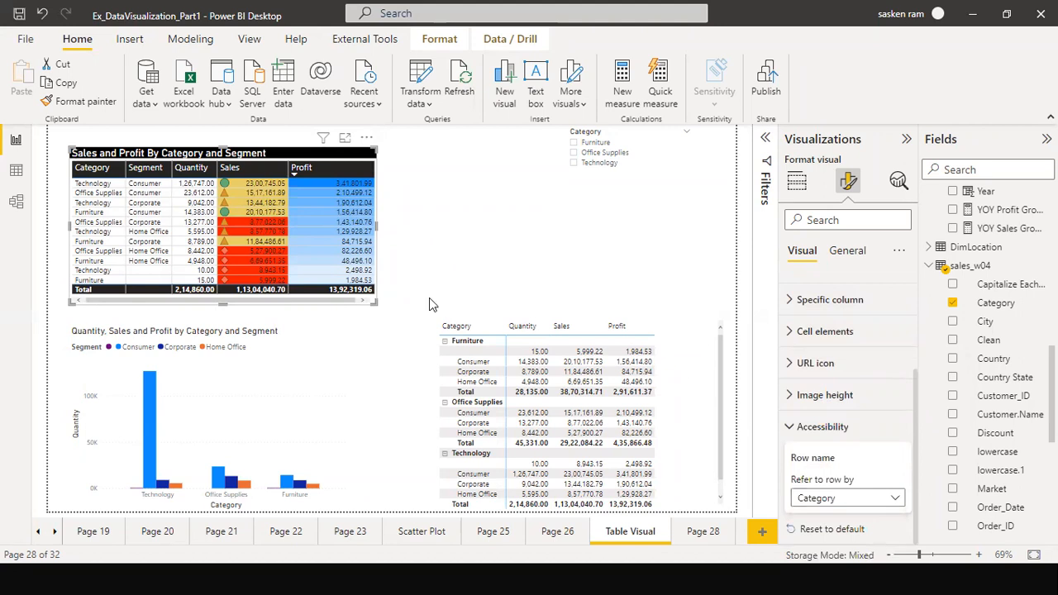
{"action": "left_click", "coordinate": [892, 504]}
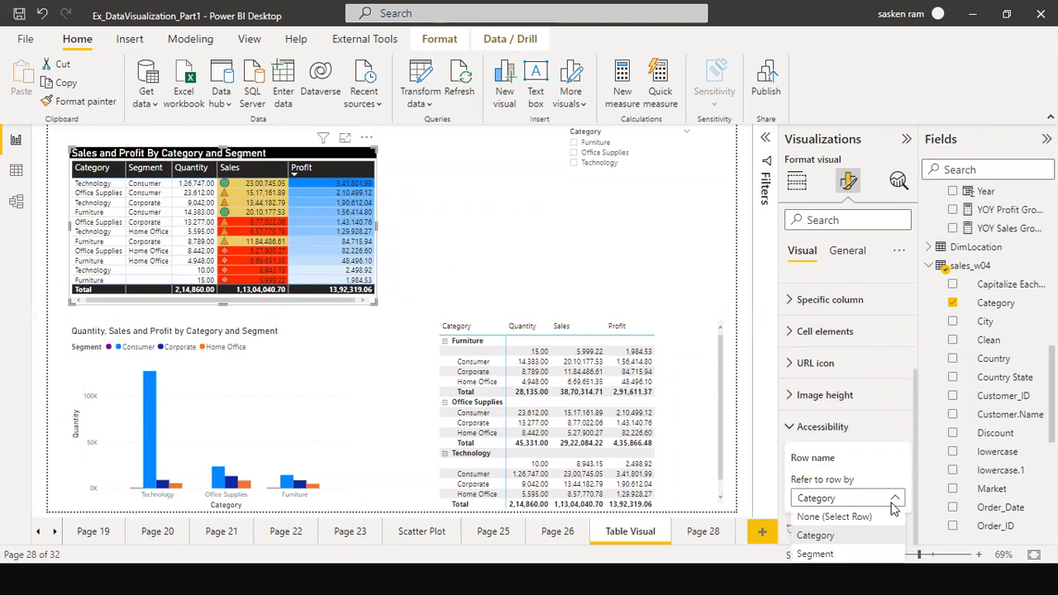
{"action": "left_click", "coordinate": [863, 522]}
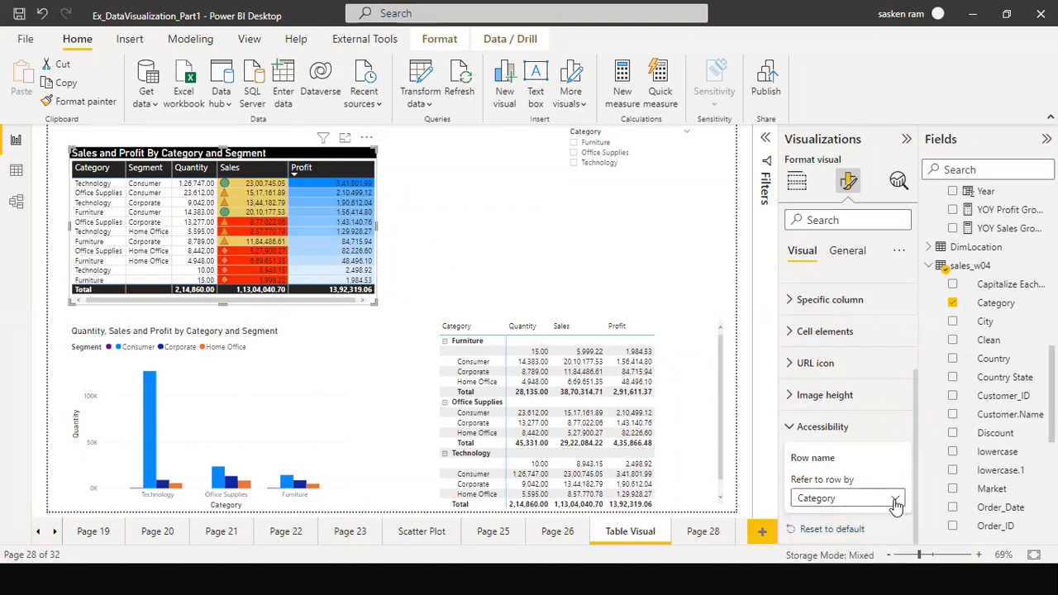
{"action": "left_click", "coordinate": [894, 500]}
{"action": "left_click", "coordinate": [852, 517]}
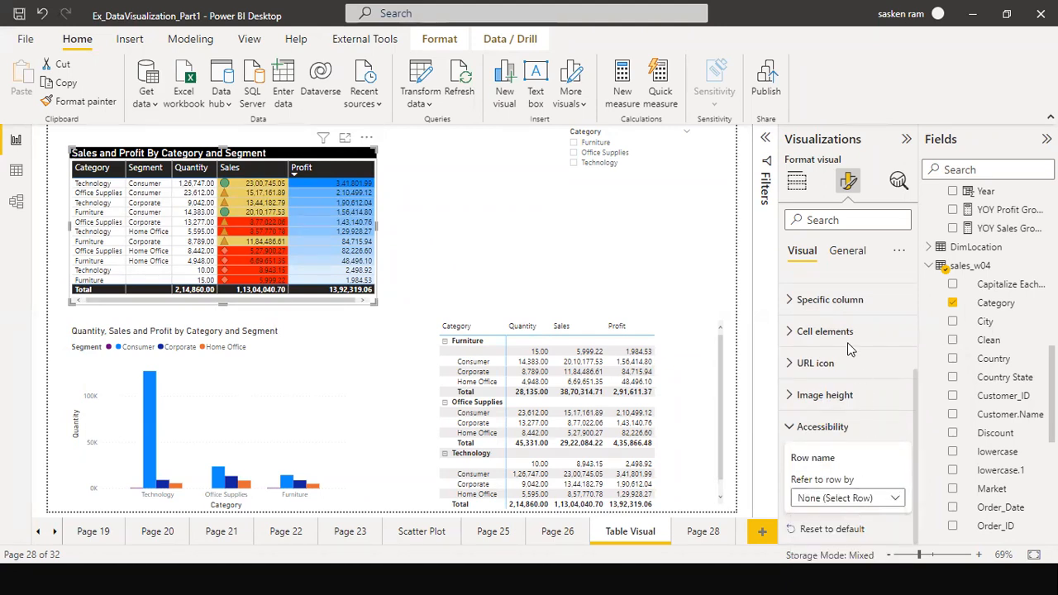
Try the Contrast alternating rows style preset on the Sales and Profit table, restore Condensed, and deselect the visual
{"action": "scroll", "coordinate": [845, 349], "scroll_direction": "up", "scroll_amount": 3}
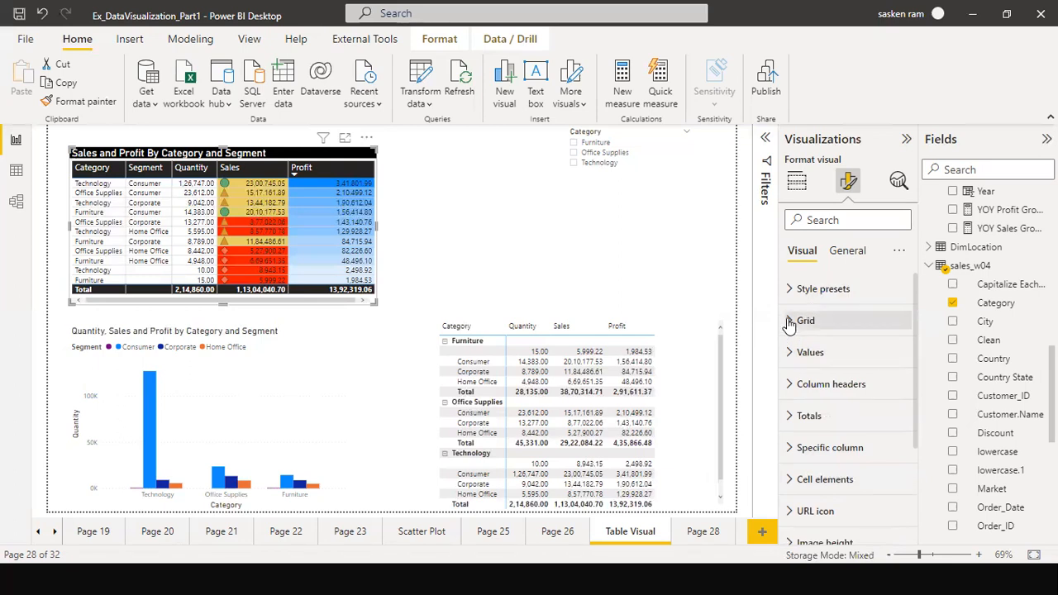
{"action": "left_click", "coordinate": [789, 322]}
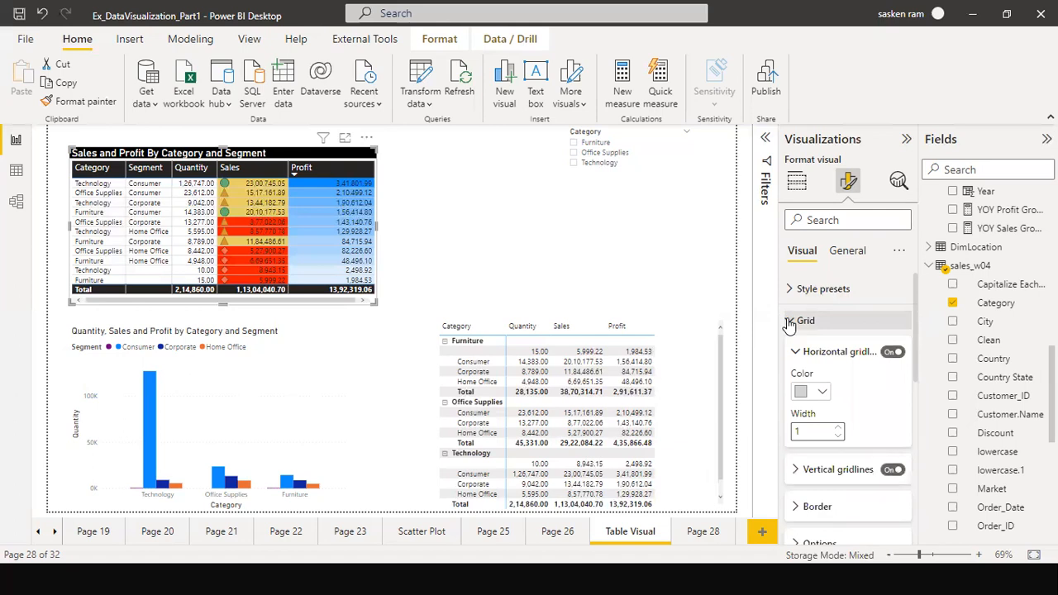
{"action": "left_click", "coordinate": [789, 322]}
{"action": "left_click", "coordinate": [792, 289]}
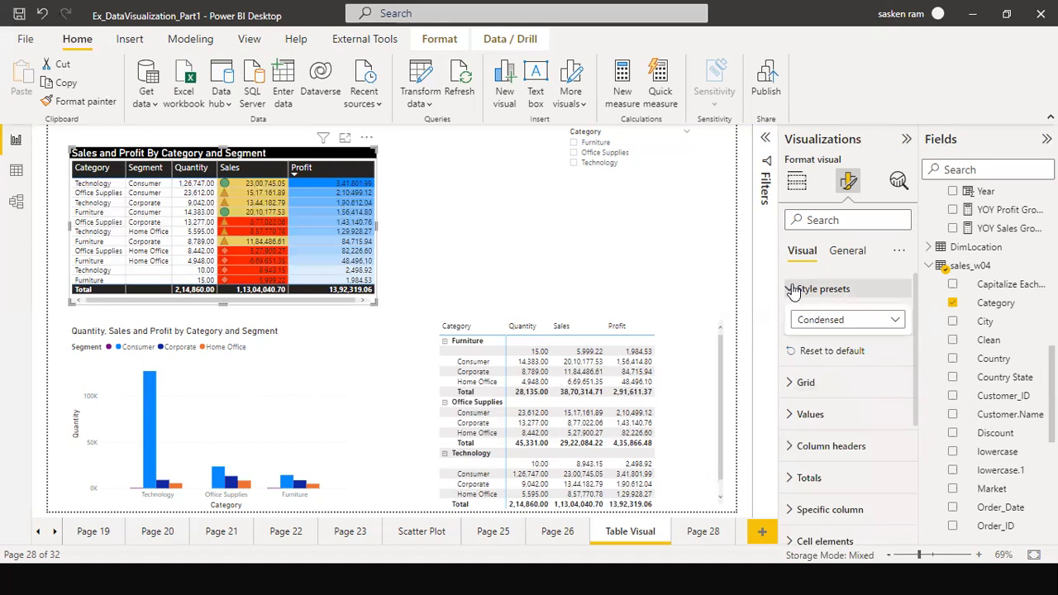
{"action": "left_click", "coordinate": [837, 322]}
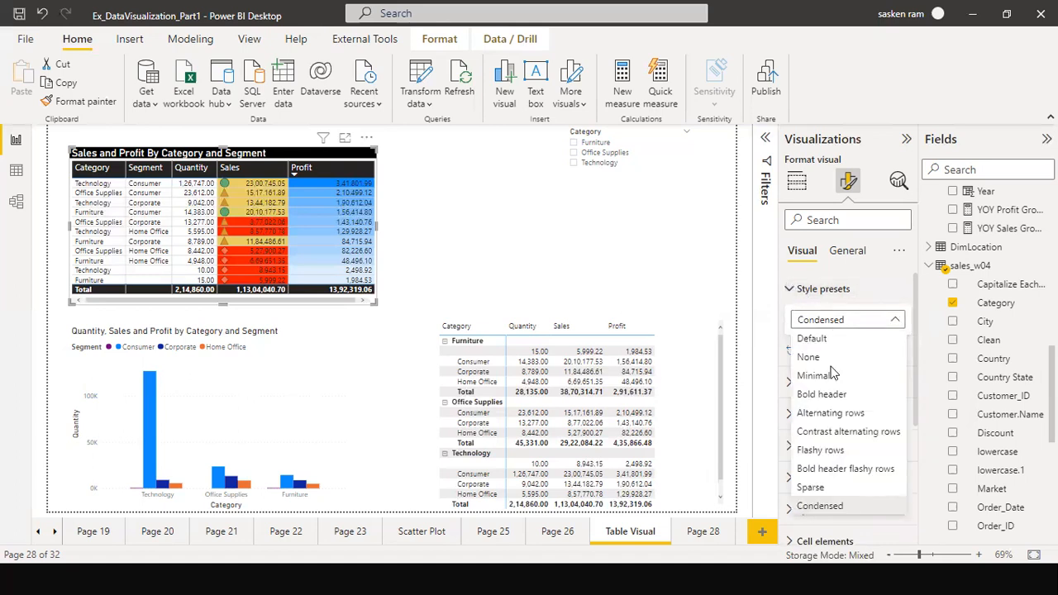
{"action": "left_click", "coordinate": [850, 433]}
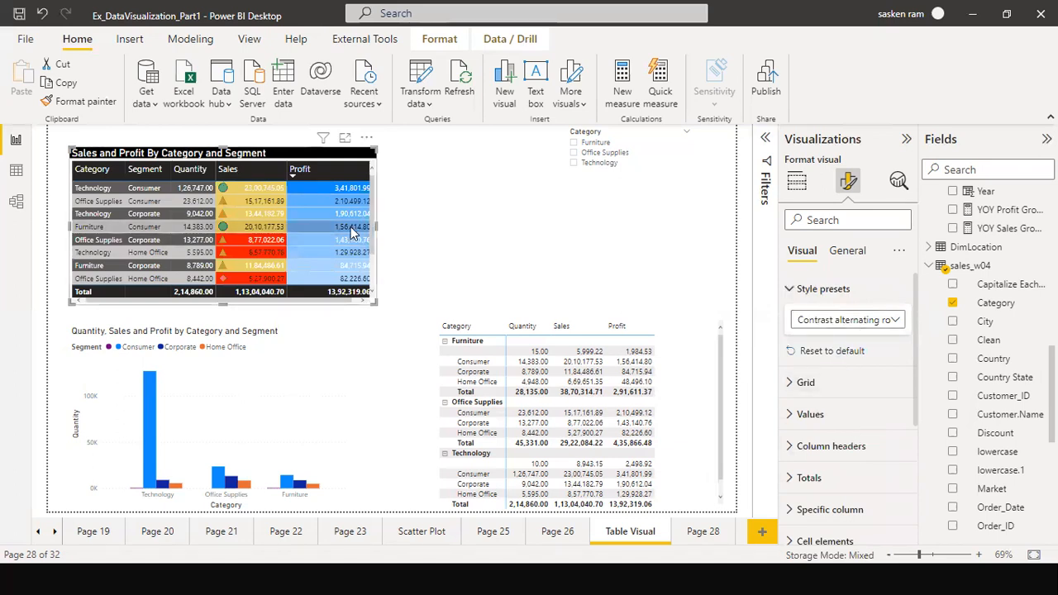
{"action": "left_click", "coordinate": [878, 321]}
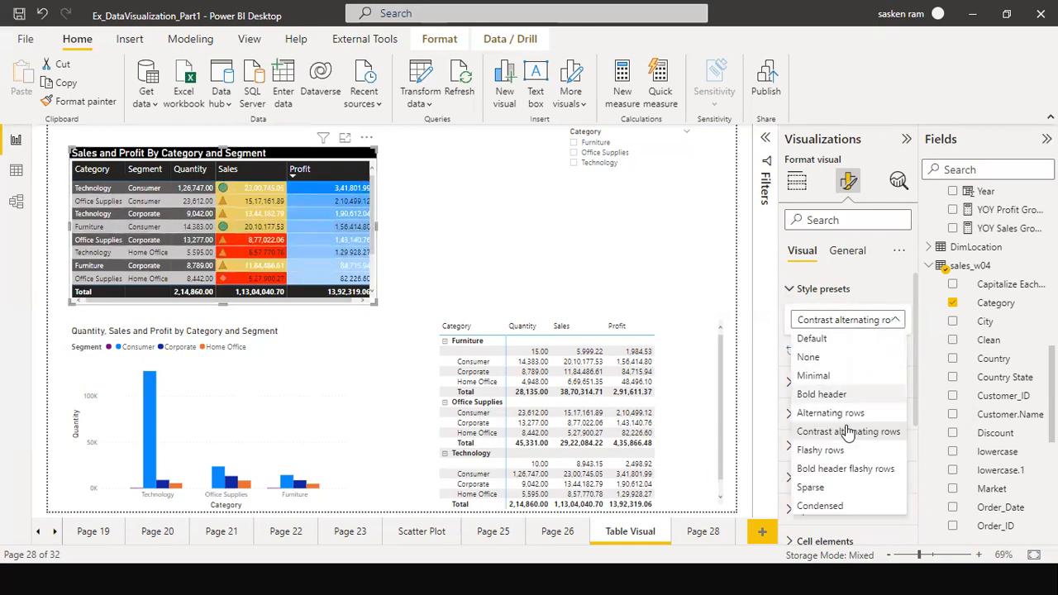
{"action": "left_click", "coordinate": [851, 505]}
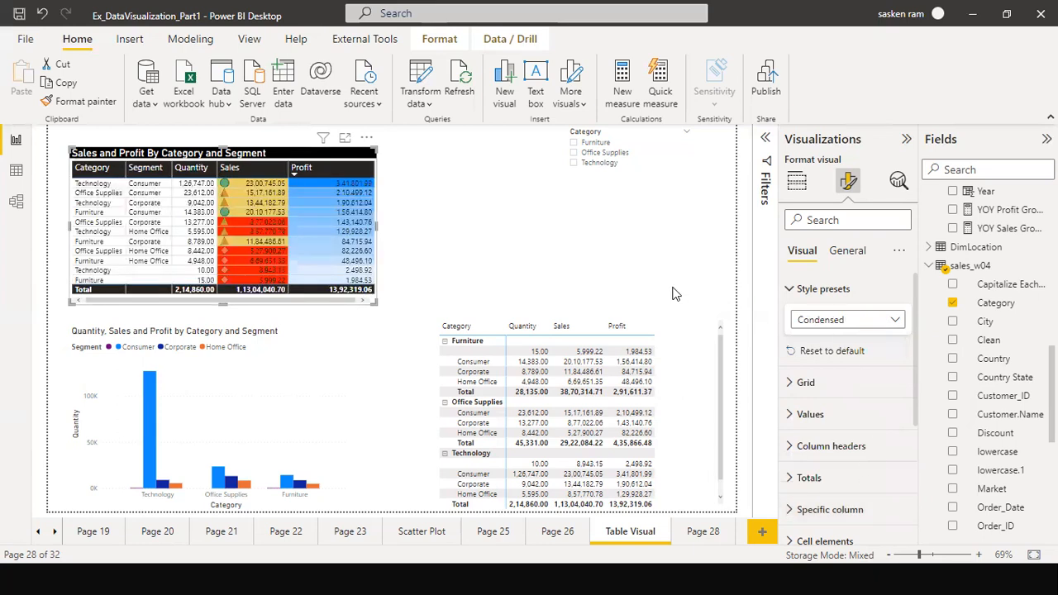
{"action": "left_click", "coordinate": [574, 267]}
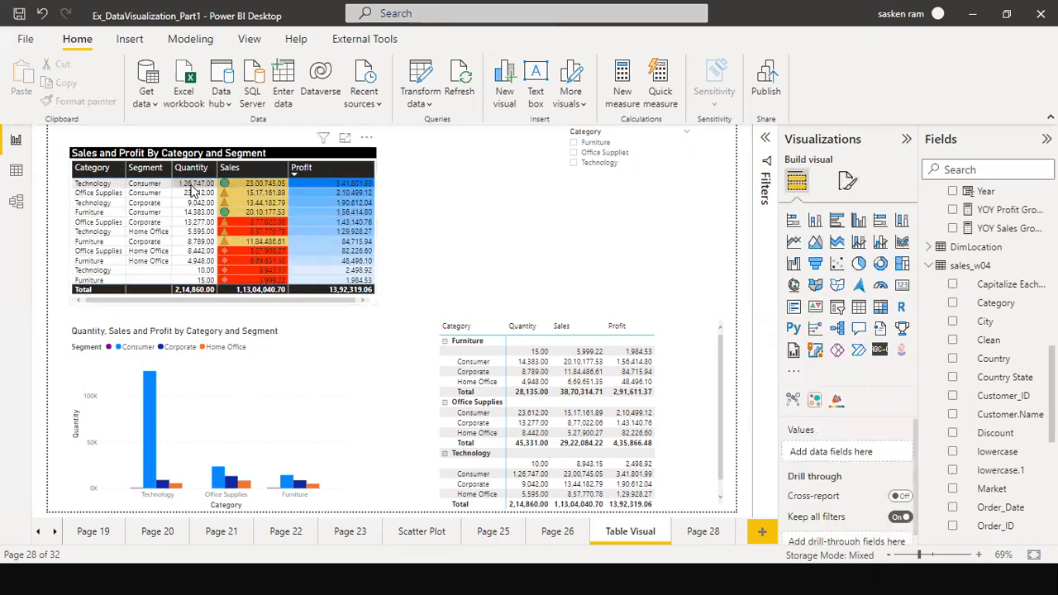
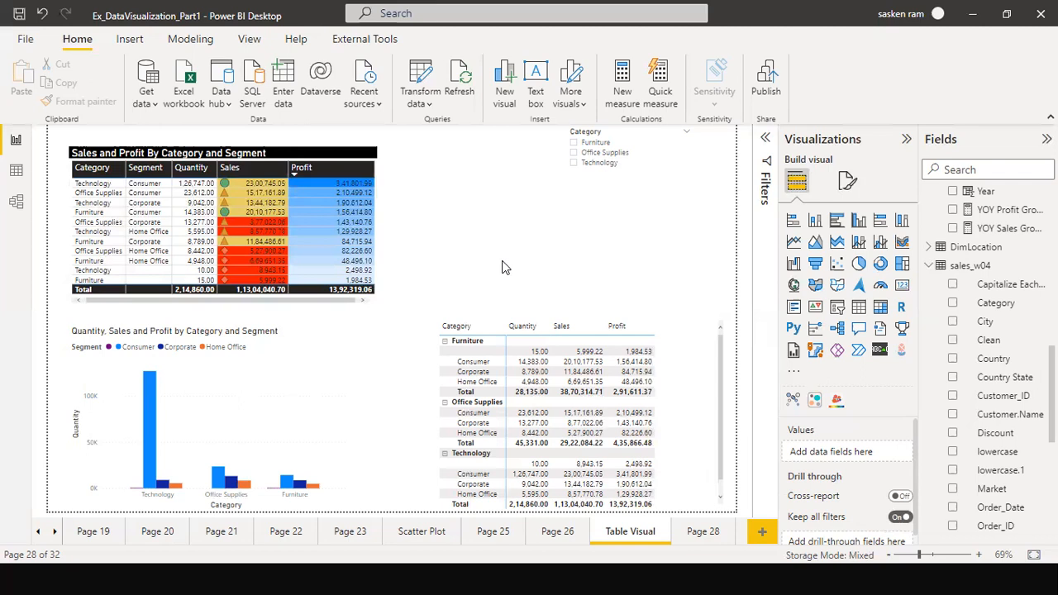
Move the Category matrix up toward the Sales and Profit table and paste a copy of it on Page 28
{"action": "left_click_drag", "start_coordinate": [687, 342], "coordinate": [618, 260]}
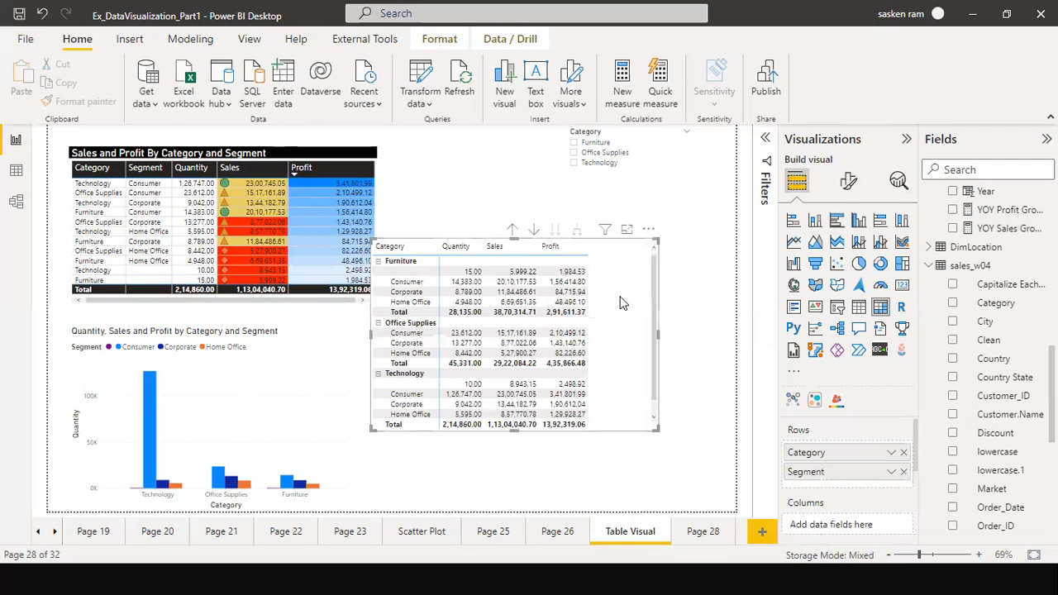
{"action": "left_click", "coordinate": [648, 231]}
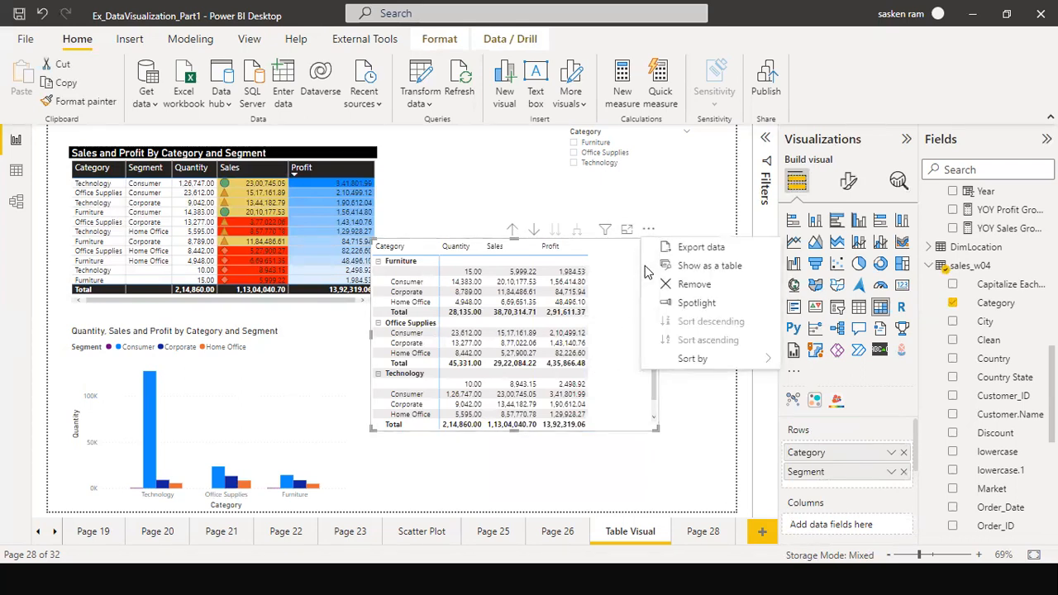
{"action": "mouse_move", "coordinate": [673, 358]}
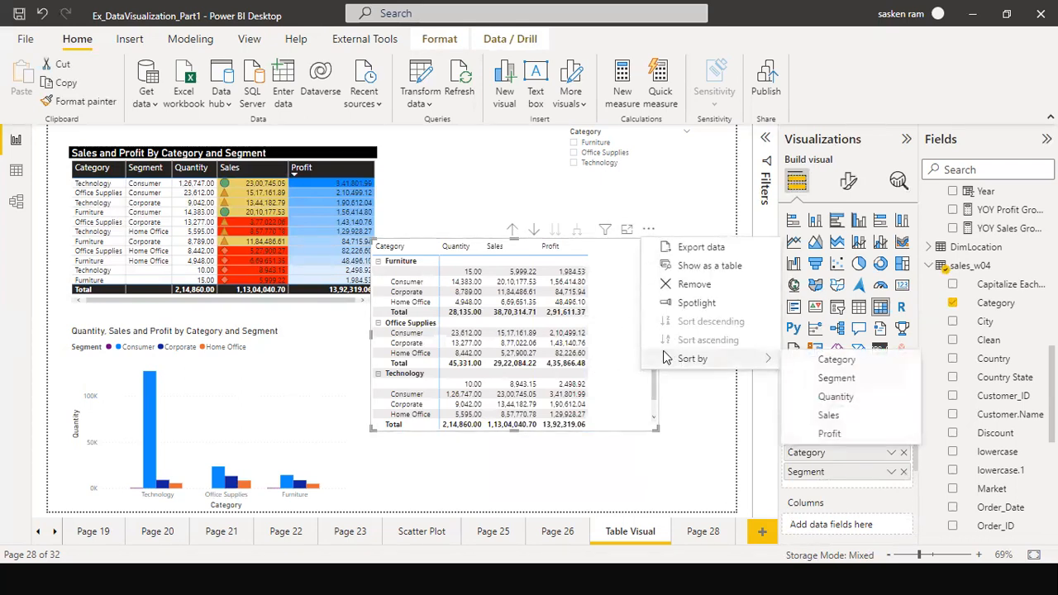
{"action": "left_click", "coordinate": [615, 266]}
{"action": "right_click", "coordinate": [624, 253]}
{"action": "mouse_move", "coordinate": [758, 335]}
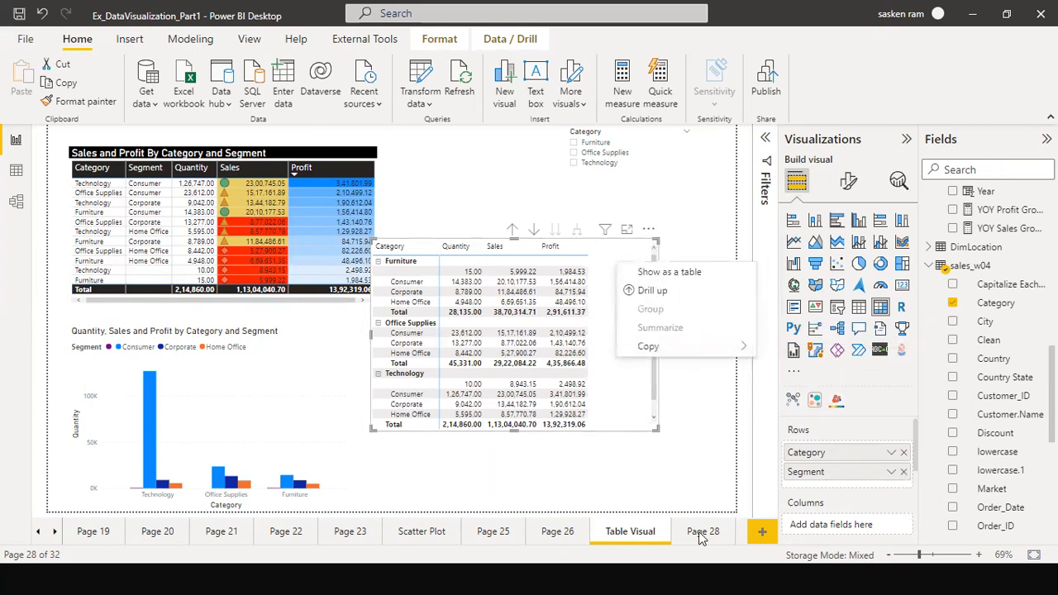
{"action": "left_click", "coordinate": [702, 530]}
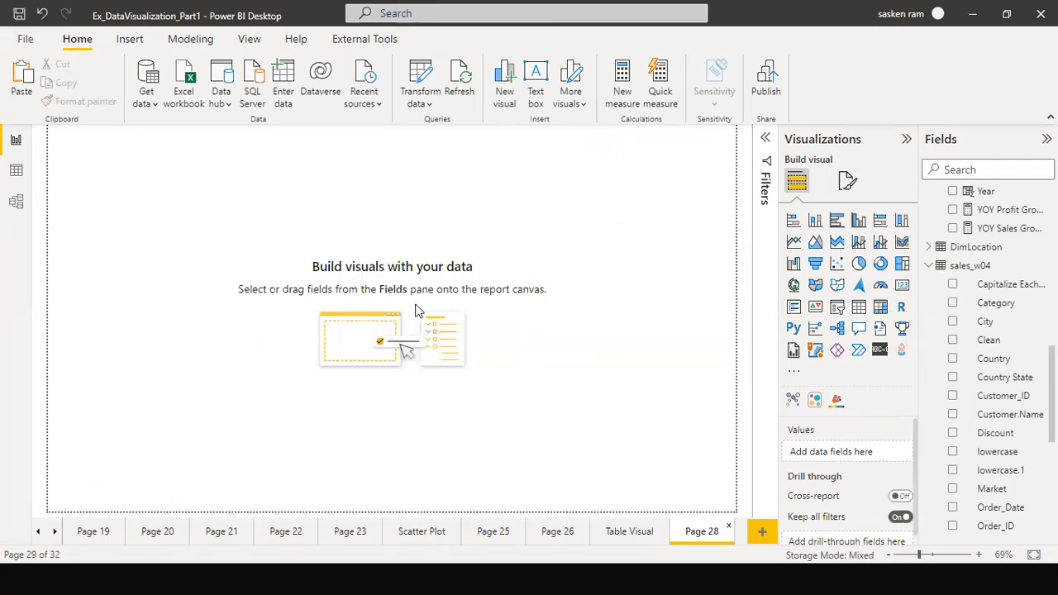
{"action": "key", "text": "ctrl+v"}
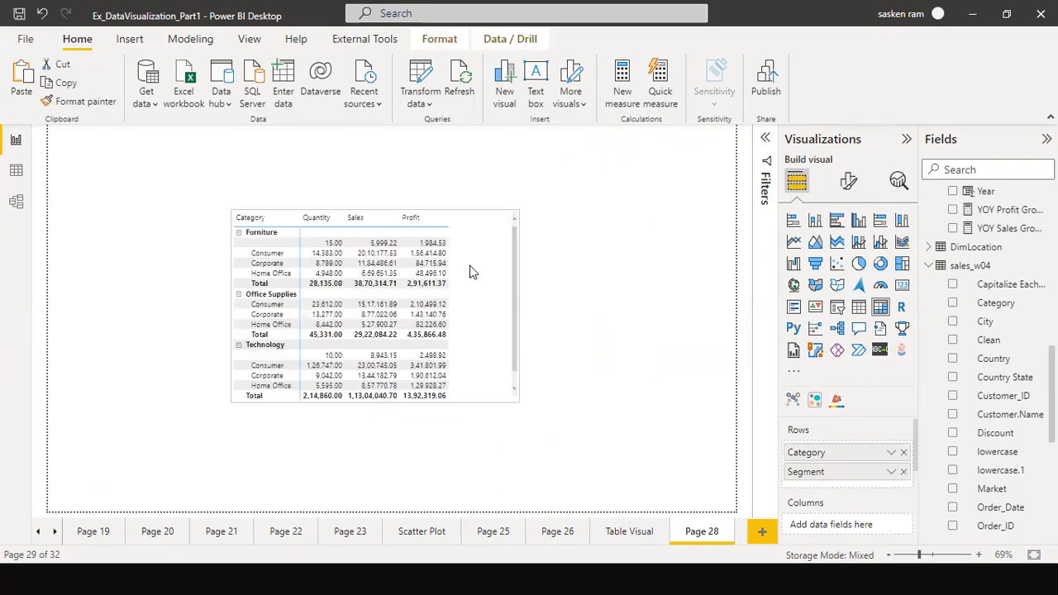
Move the pasted matrix to the left half of Page 28 and place a second copy beside it on the right half
{"action": "left_click_drag", "start_coordinate": [465, 284], "coordinate": [296, 324]}
{"action": "key", "text": "ctrl+v"}
{"action": "left_click_drag", "start_coordinate": [652, 324], "coordinate": [693, 330]}
{"action": "left_click_drag", "start_coordinate": [325, 294], "coordinate": [331, 278]}
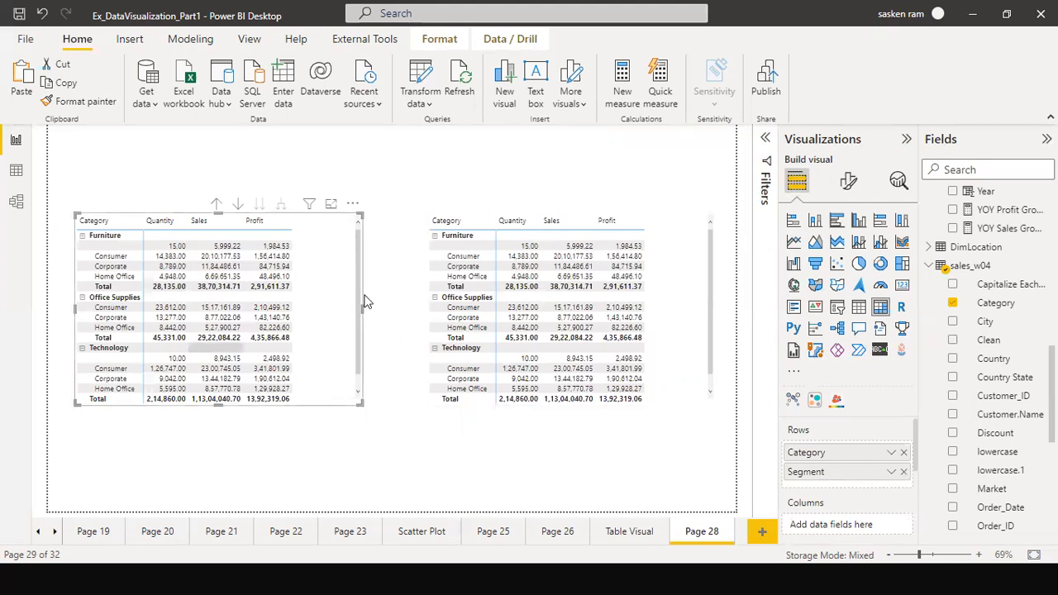
Replace the left matrix's row fields with Category alone and remove Quantity from its values
{"action": "left_click", "coordinate": [904, 452]}
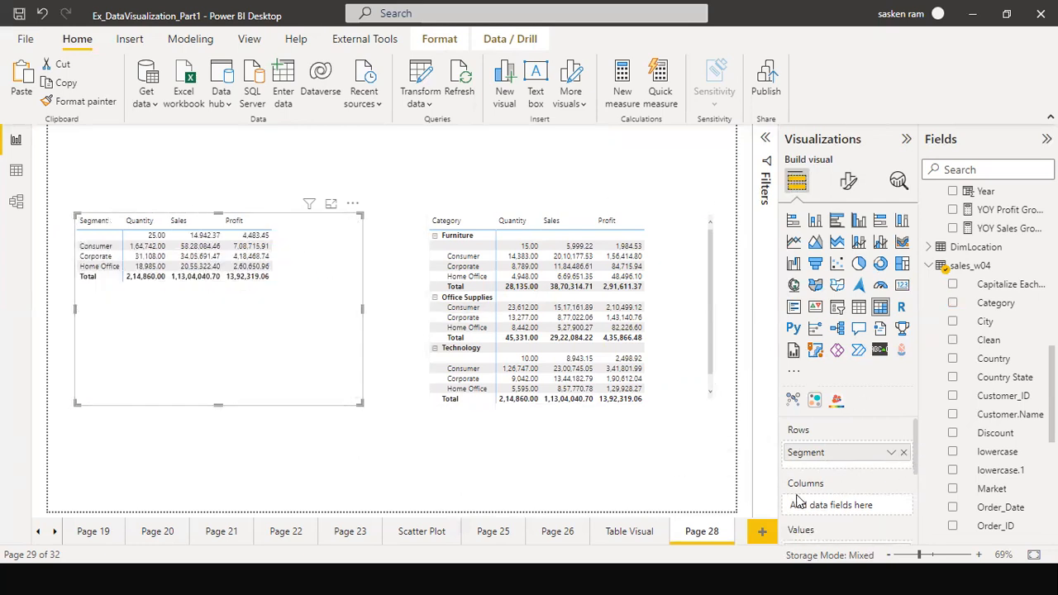
{"action": "left_click", "coordinate": [903, 452]}
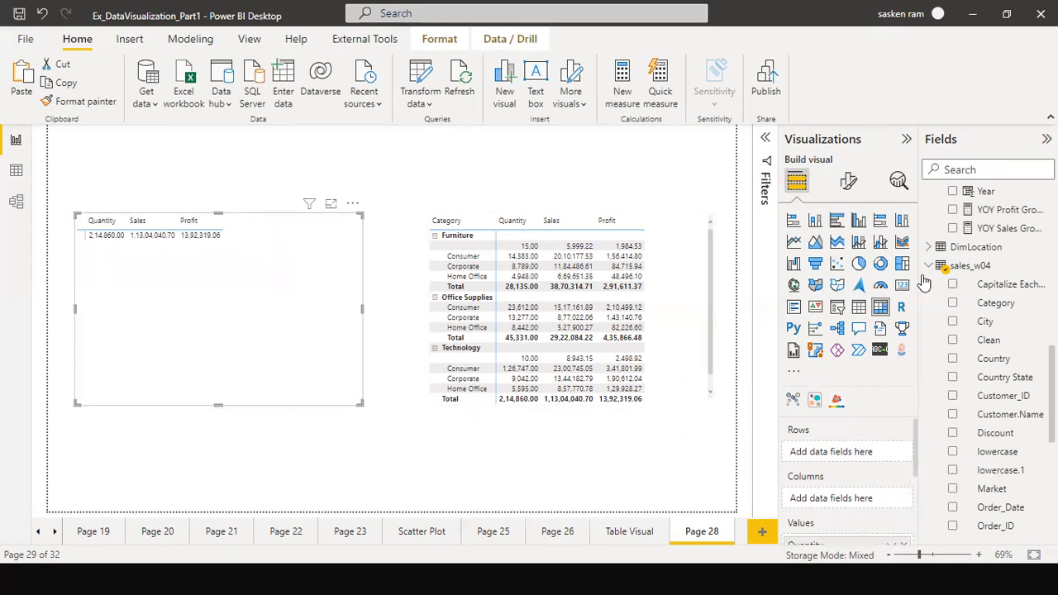
{"action": "left_click_drag", "start_coordinate": [996, 303], "coordinate": [848, 451]}
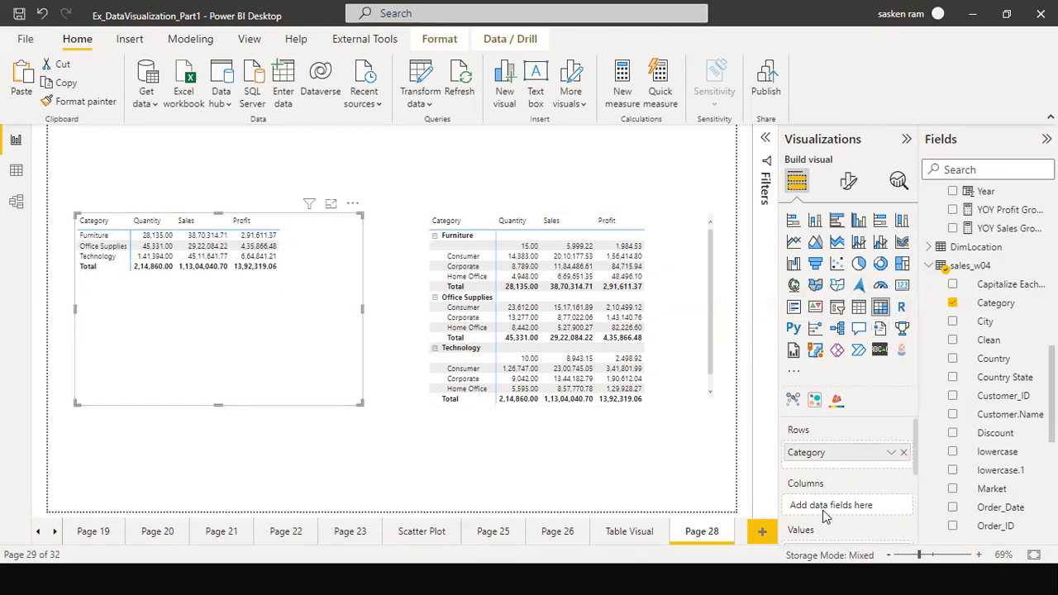
{"action": "scroll", "coordinate": [823, 514], "scroll_direction": "down", "scroll_amount": 3}
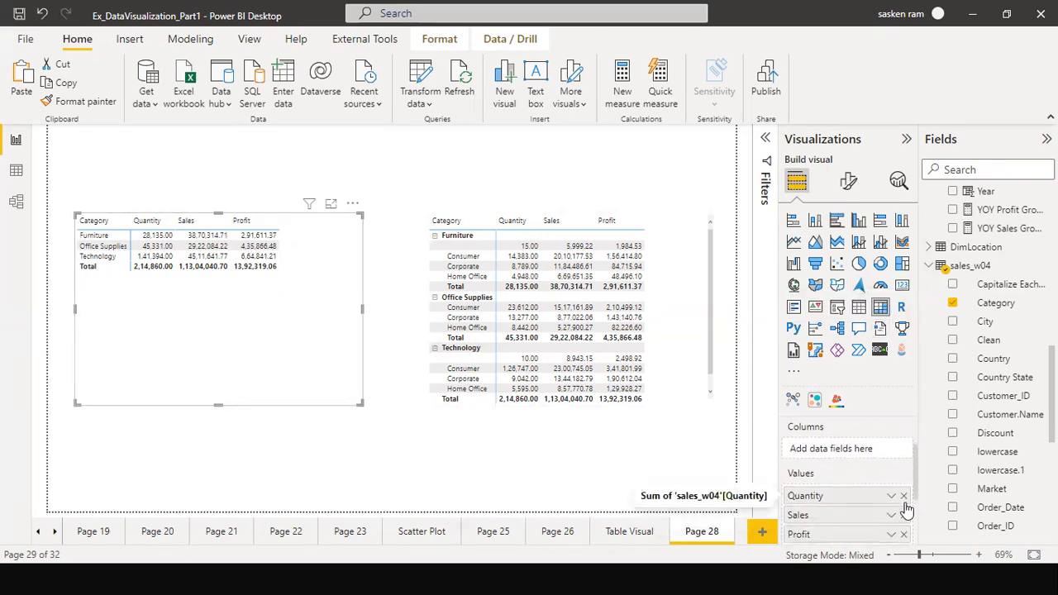
{"action": "left_click", "coordinate": [904, 498]}
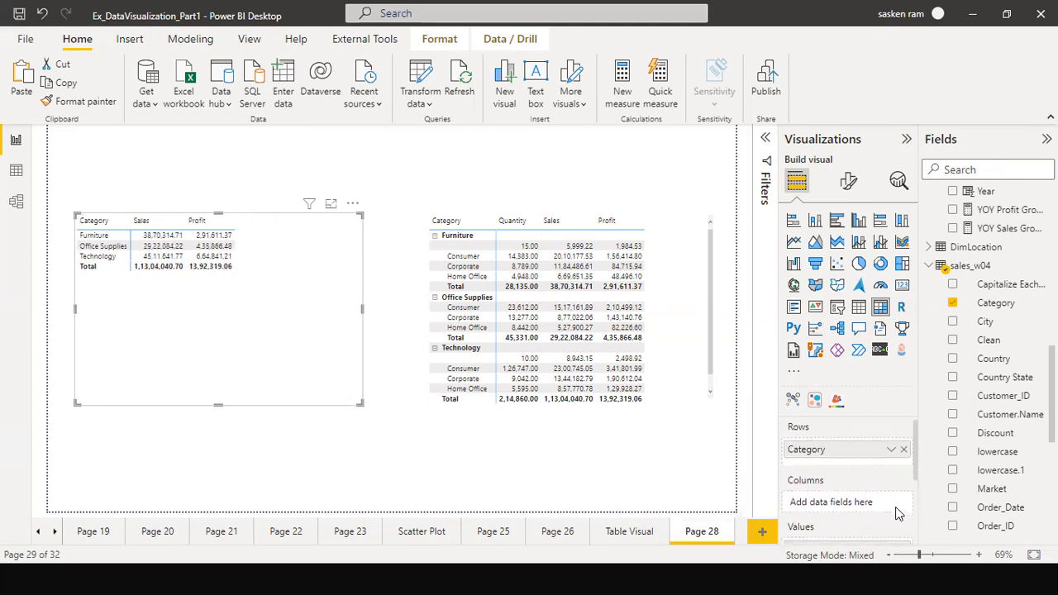
Remove Profit from the left matrix's values on Page 28
{"action": "scroll", "coordinate": [898, 513], "scroll_direction": "down", "scroll_amount": 1}
{"action": "scroll", "coordinate": [908, 487], "scroll_direction": "up", "scroll_amount": 1}
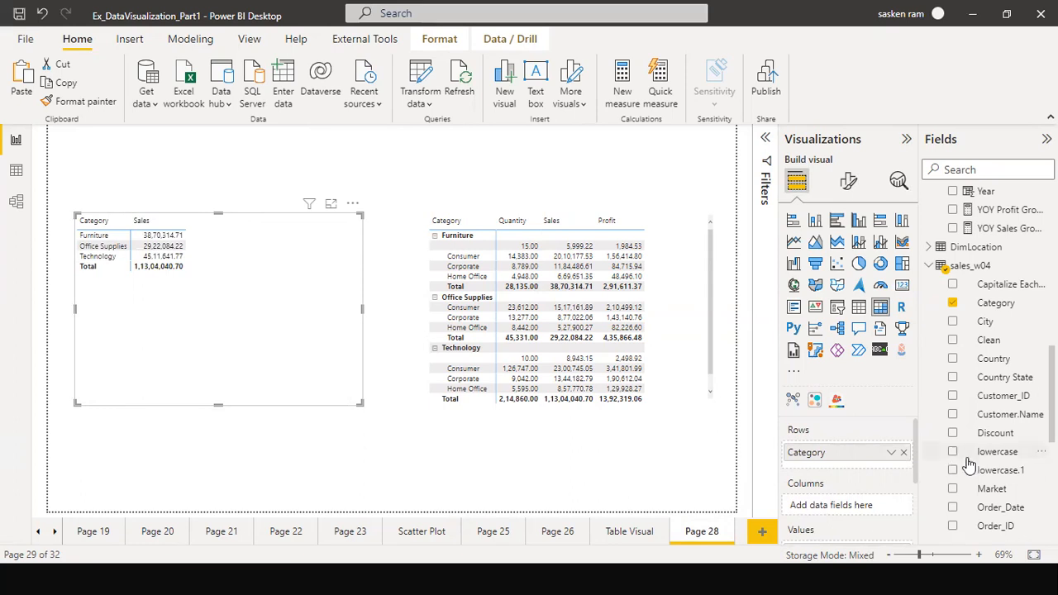
Add Segment as the left matrix's column field and widen the visual to fit its Total column
{"action": "scroll", "coordinate": [999, 455], "scroll_direction": "down", "scroll_amount": 4}
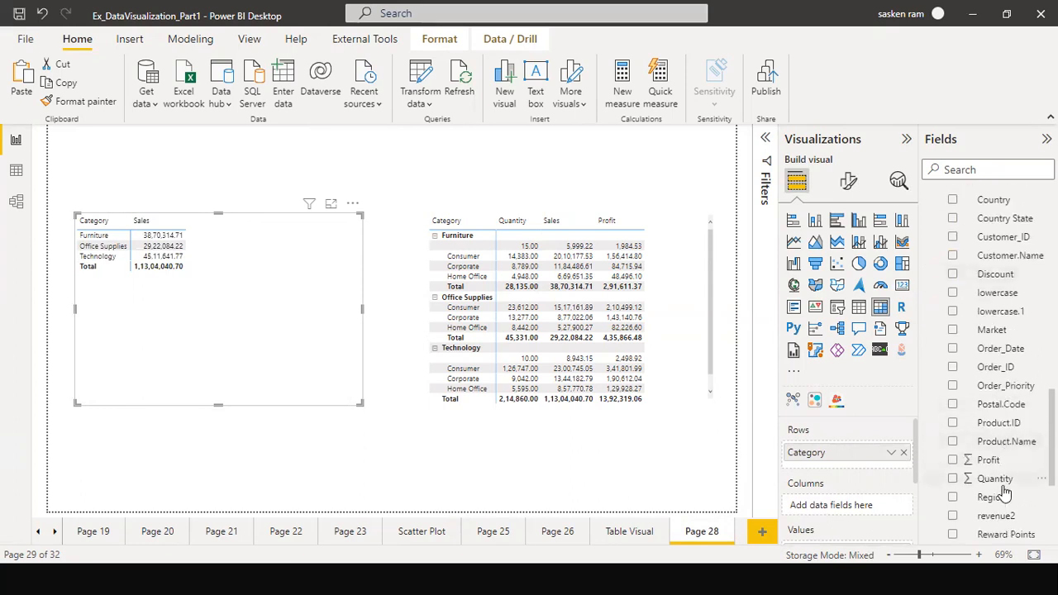
{"action": "scroll", "coordinate": [1006, 496], "scroll_direction": "down", "scroll_amount": 3}
{"action": "scroll", "coordinate": [1007, 496], "scroll_direction": "down", "scroll_amount": 2}
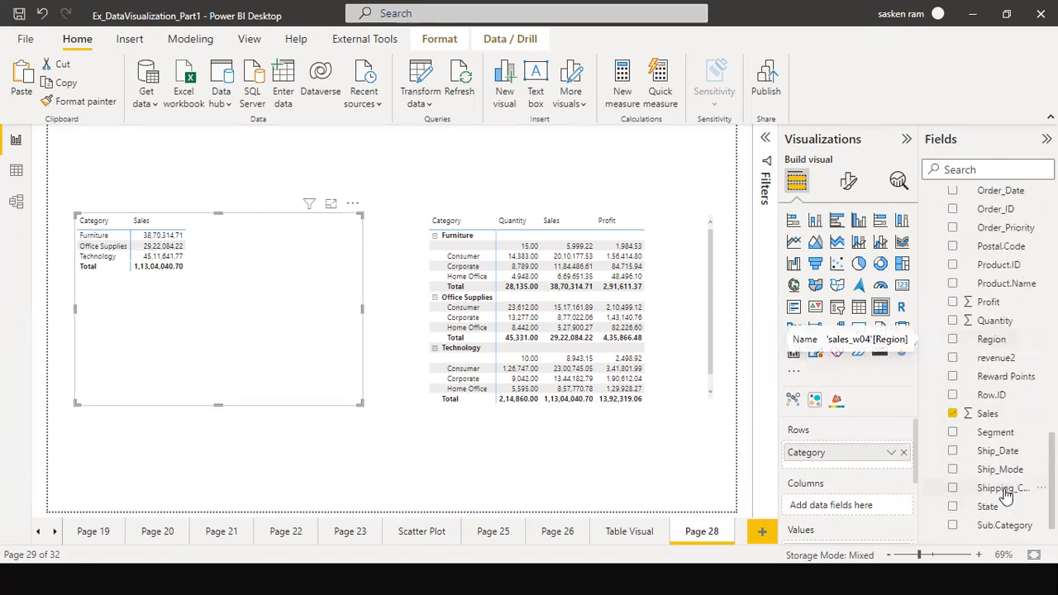
{"action": "left_click_drag", "start_coordinate": [995, 432], "coordinate": [840, 493]}
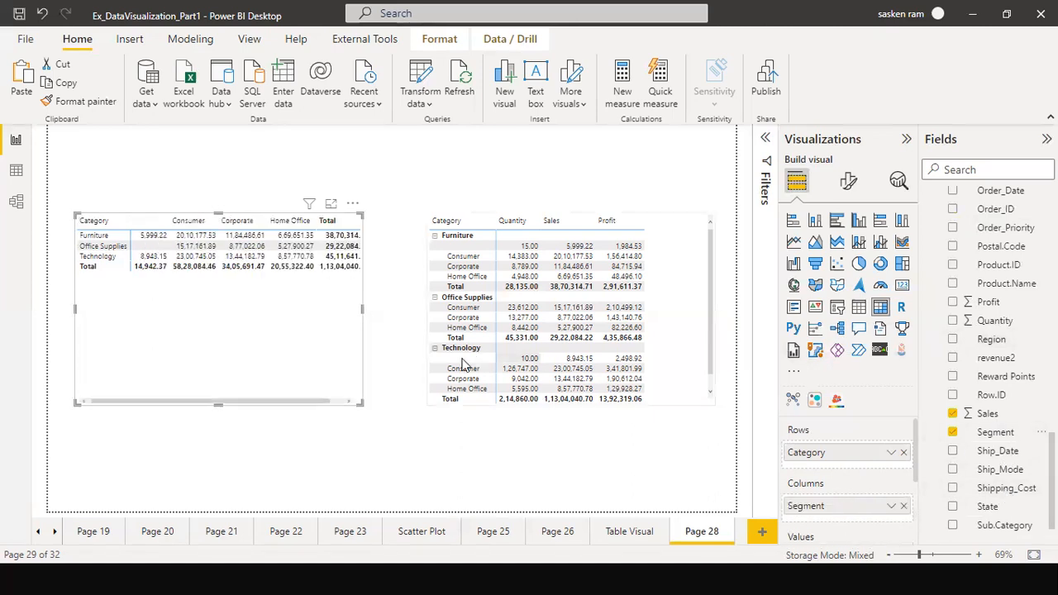
{"action": "left_click_drag", "start_coordinate": [362, 309], "coordinate": [417, 318]}
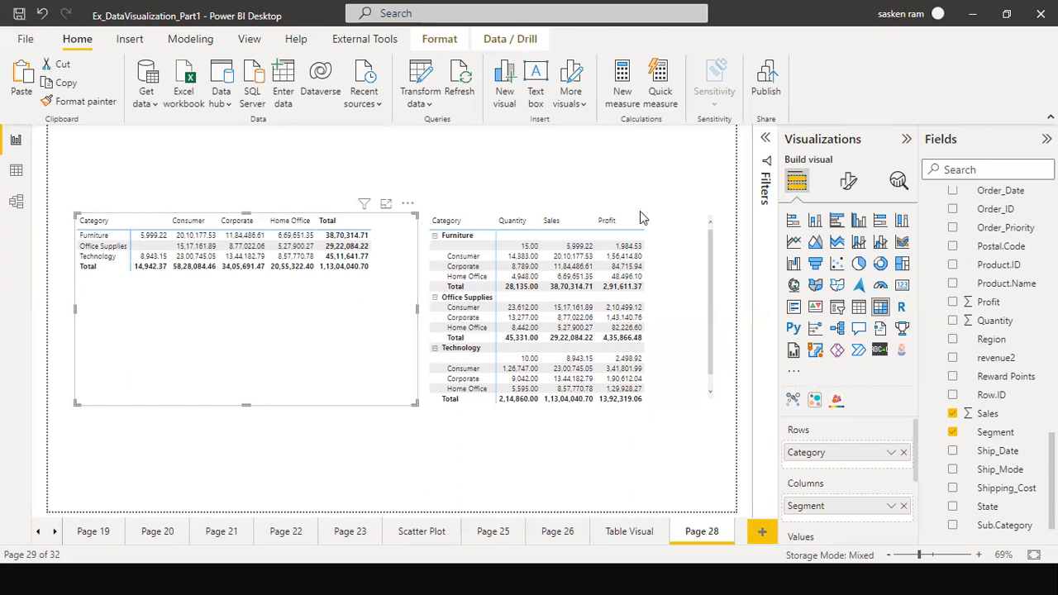
On the Table Visual page, open the background color rules for the Sales column of the Sales and Profit table
{"action": "left_click", "coordinate": [623, 533]}
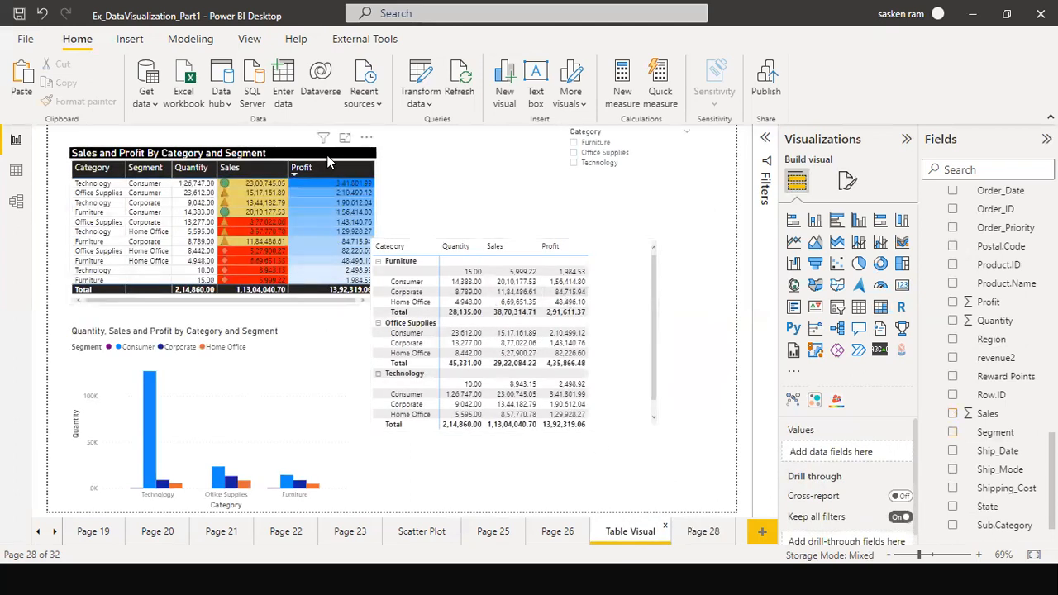
{"action": "left_click", "coordinate": [330, 215]}
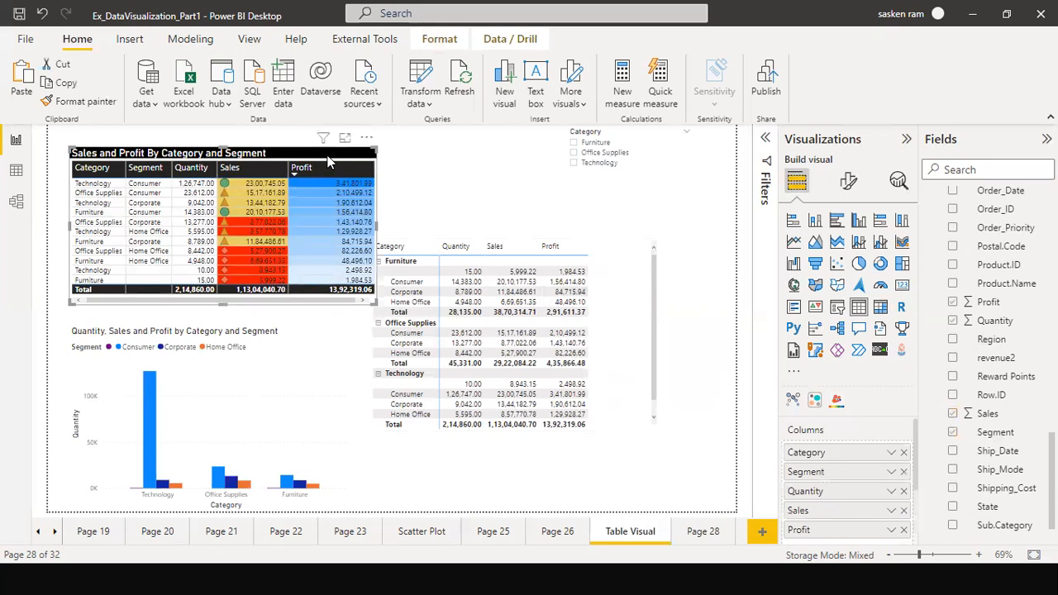
{"action": "left_click", "coordinate": [848, 181]}
{"action": "scroll", "coordinate": [789, 426], "scroll_direction": "down", "scroll_amount": 1}
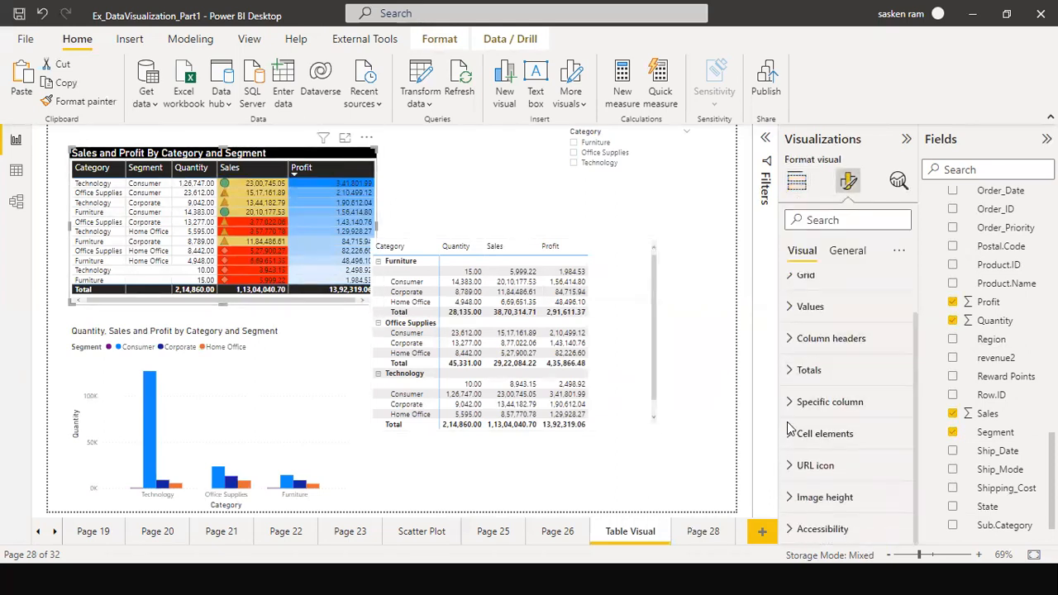
{"action": "left_click", "coordinate": [796, 436]}
{"action": "scroll", "coordinate": [827, 490], "scroll_direction": "down", "scroll_amount": 1}
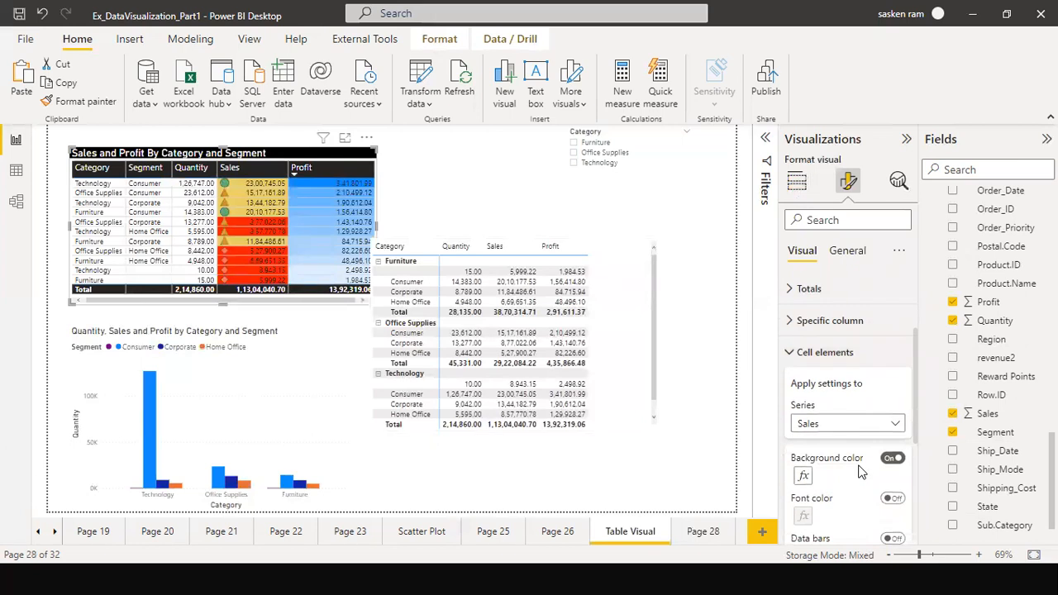
{"action": "left_click", "coordinate": [802, 476]}
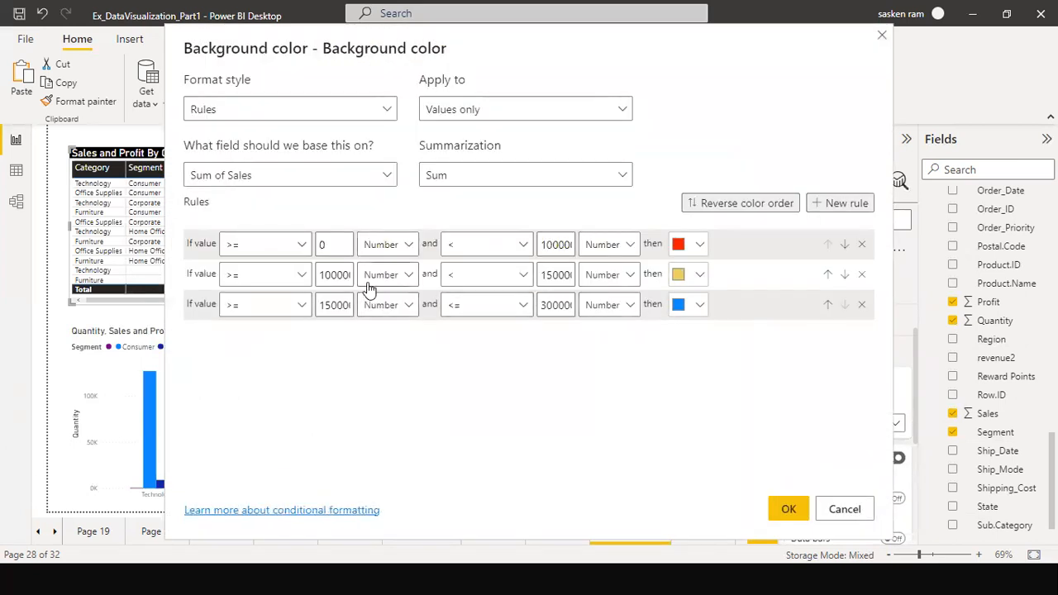
Check the second rule's minimum and write it as 1000000 on a new line in Notepad
{"action": "double_click", "coordinate": [338, 274]}
{"action": "left_click", "coordinate": [347, 283]}
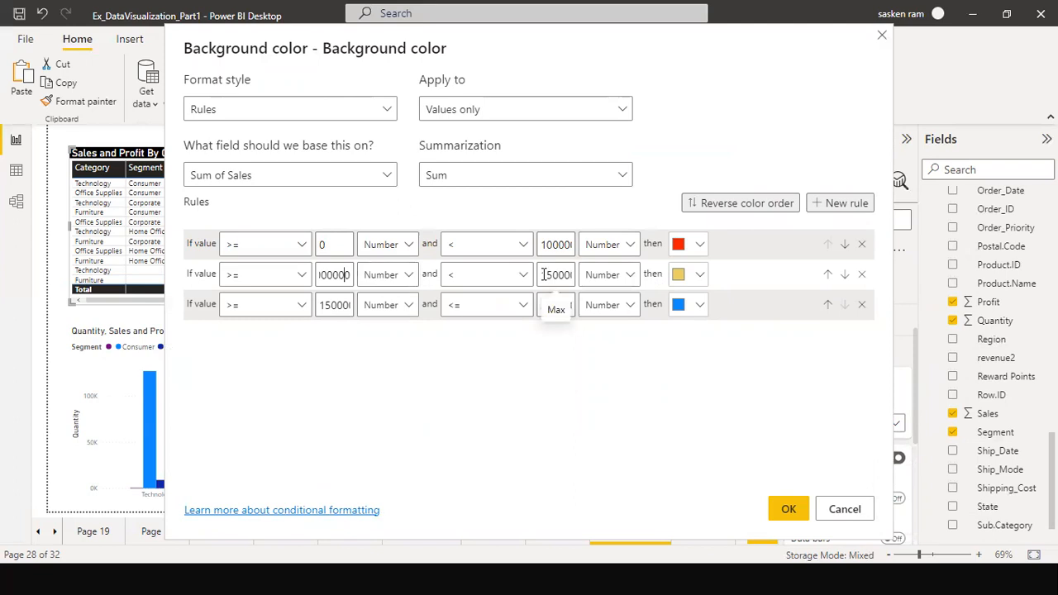
{"action": "double_click", "coordinate": [334, 275]}
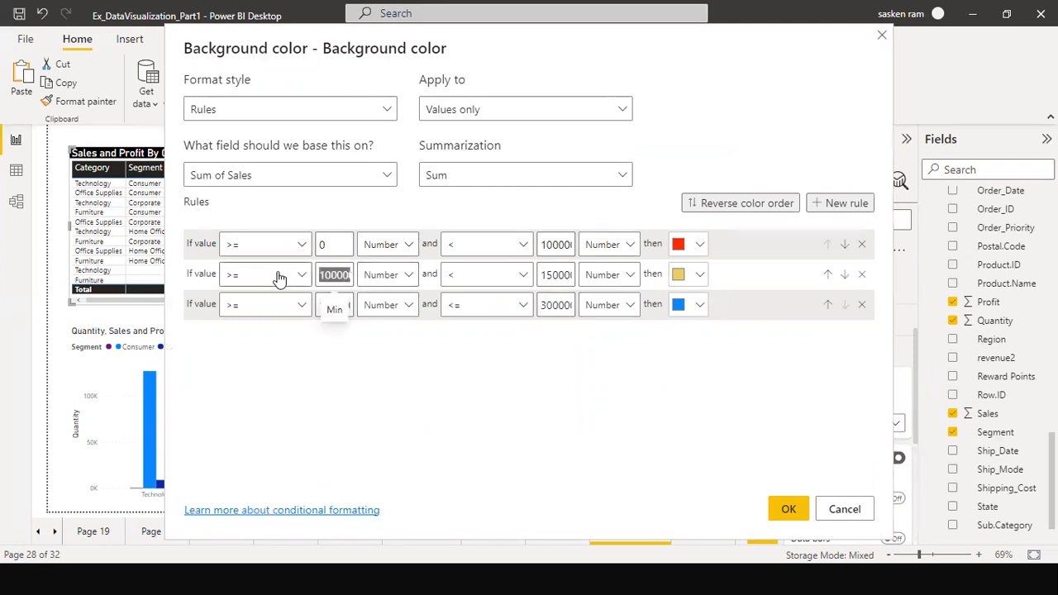
{"action": "left_click", "coordinate": [323, 280]}
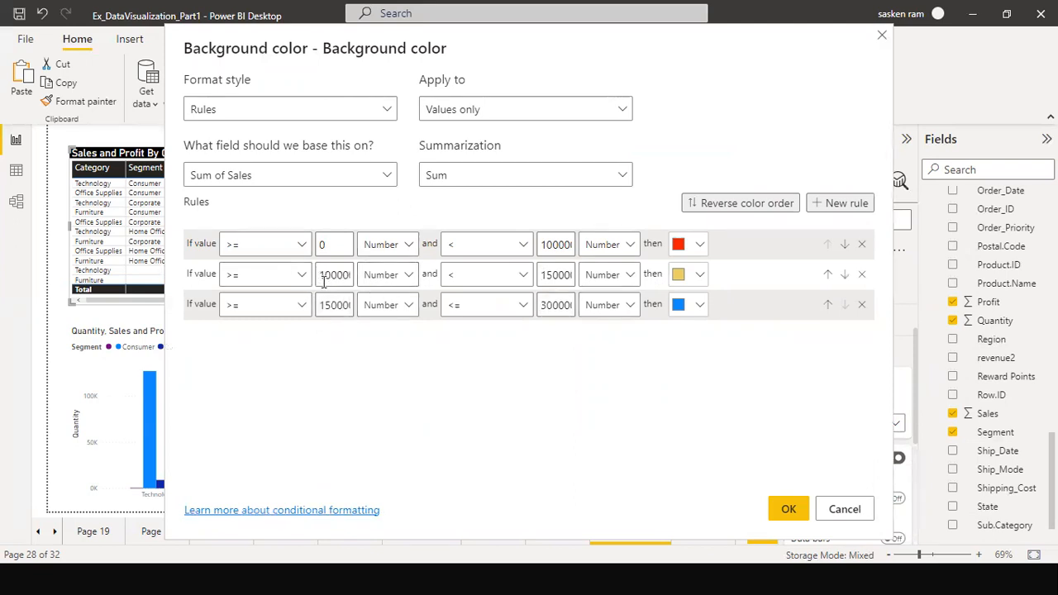
{"action": "double_click", "coordinate": [324, 281]}
{"action": "key", "text": "alt+Tab"}
{"action": "key", "text": "Tab"}
{"action": "key", "text": "Tab"}
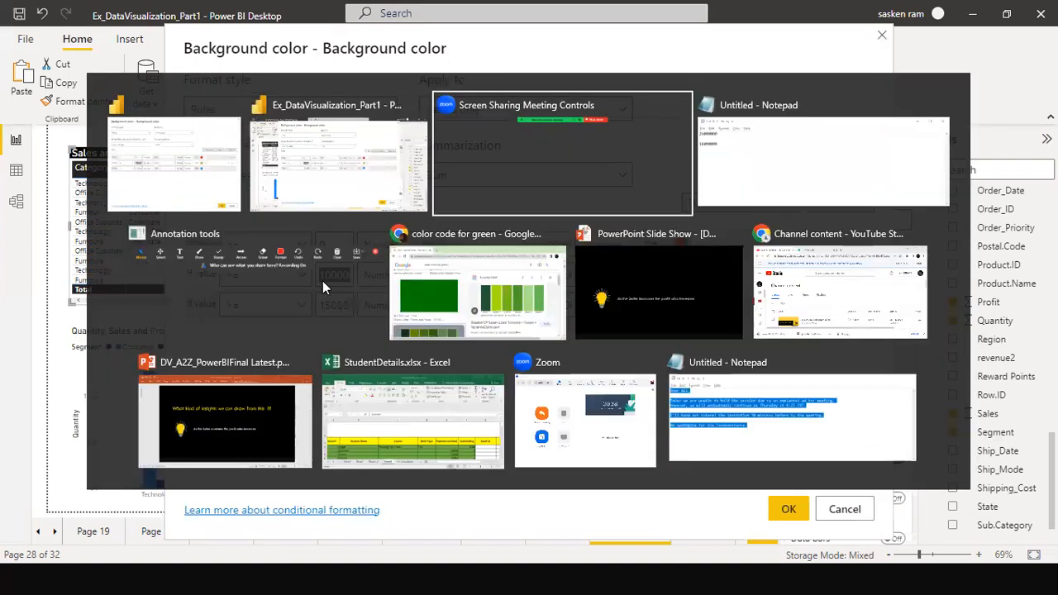
{"action": "key", "text": "Return"}
{"action": "key", "text": "Return"}
{"action": "key", "text": "Return"}
{"action": "type", "text": "1000000"}
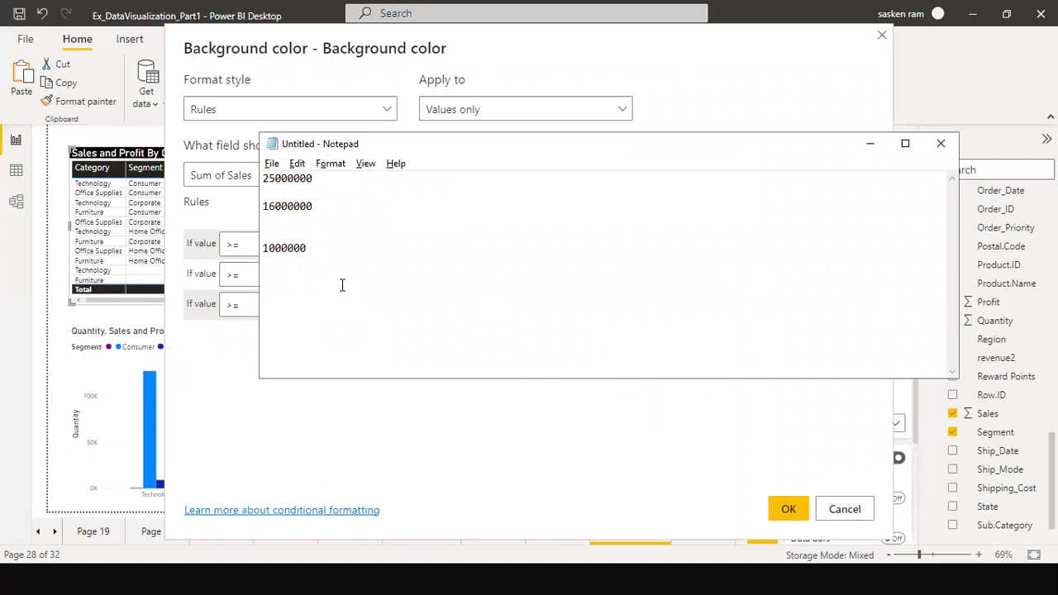
{"action": "key", "text": "alt+Tab"}
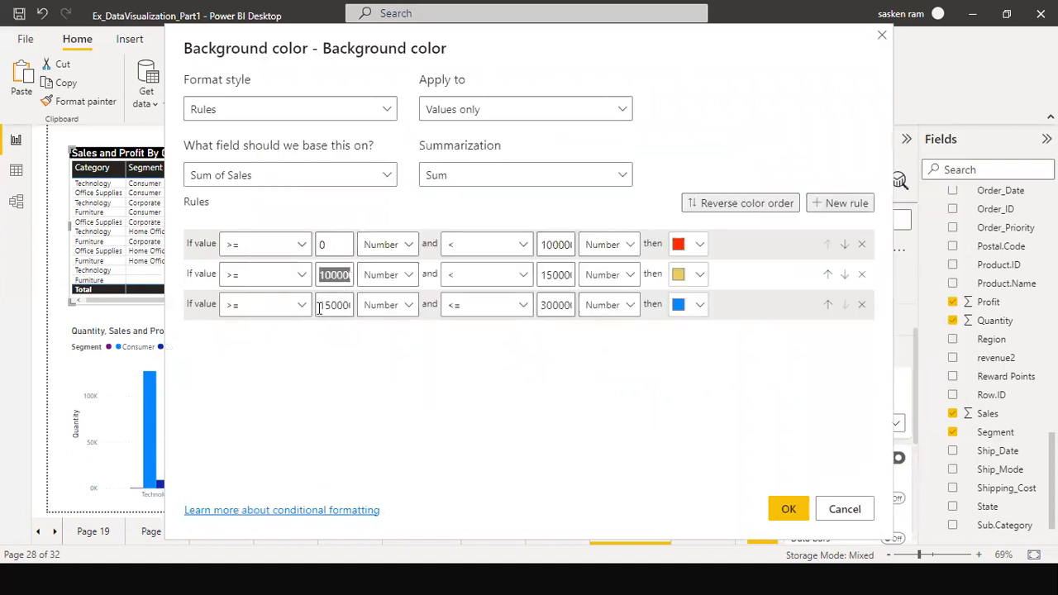
Select the third rule's minimum and note 15000000 below the previous number in Notepad
{"action": "left_click", "coordinate": [326, 304]}
{"action": "double_click", "coordinate": [326, 304]}
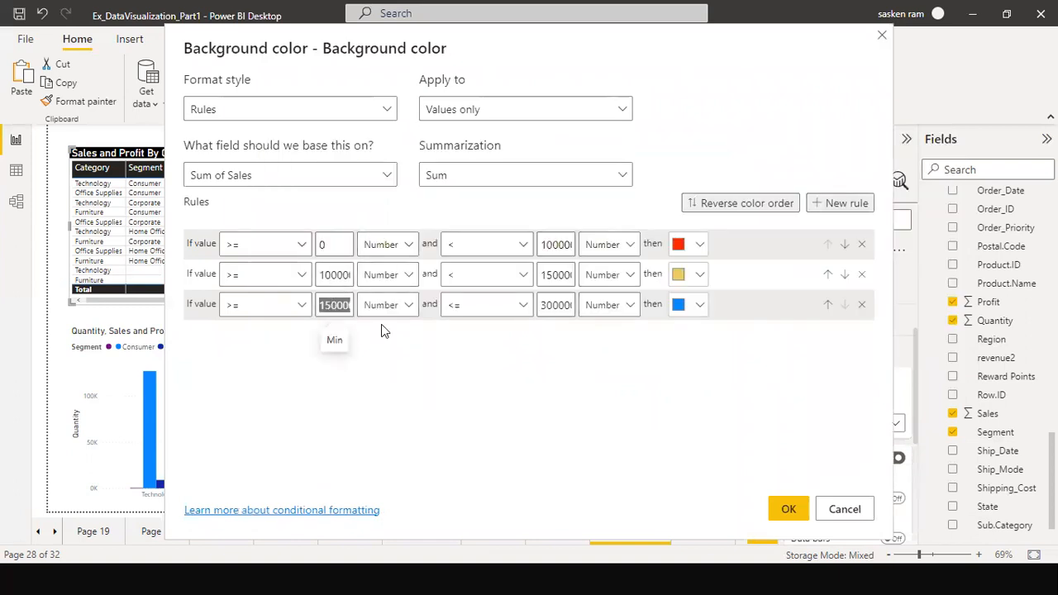
{"action": "key", "text": "alt+Tab"}
{"action": "key", "text": "alt+Tab"}
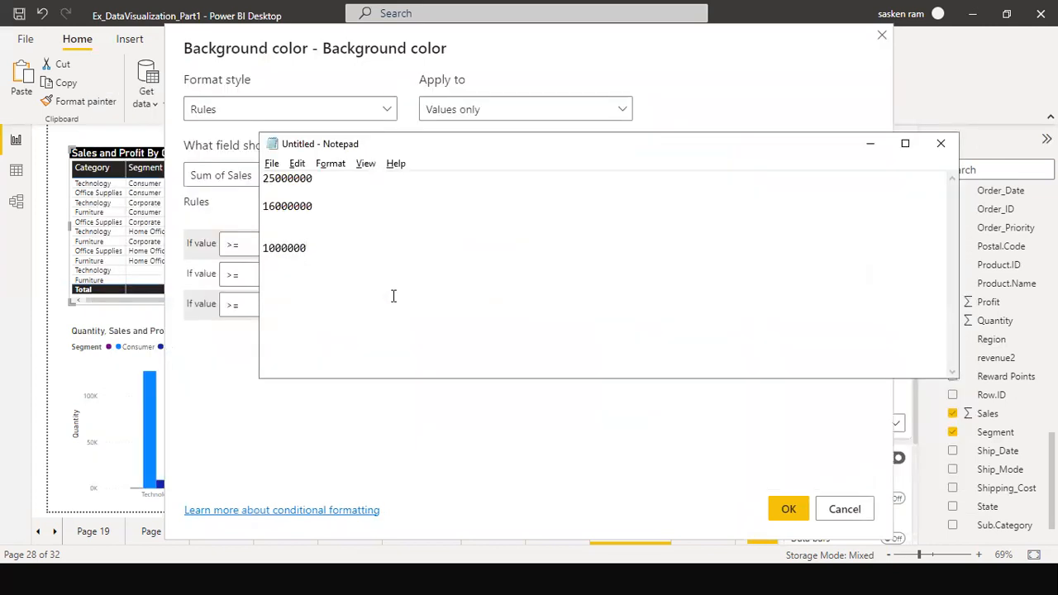
{"action": "key", "text": "Return"}
{"action": "type", "text": "15000000"}
Back in Power BI, set the blue rule's minimum to 1500000 and apply the Sales background rules
{"action": "key", "text": "alt+Tab"}
{"action": "type", "text": "1500000"}
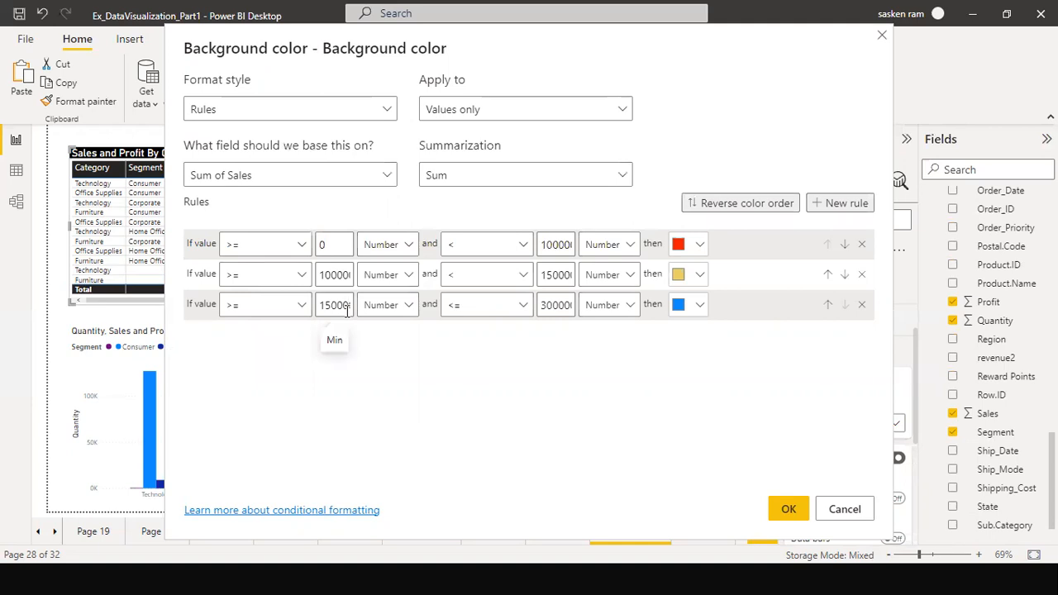
{"action": "left_click", "coordinate": [787, 509]}
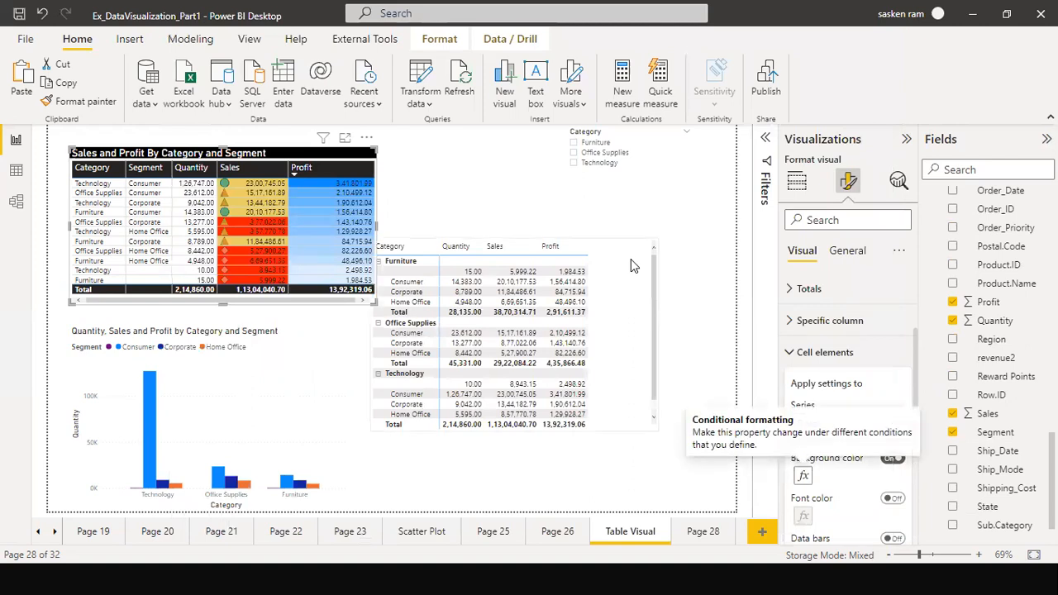
Change the third Sales background rule's color to green #10FF74 and apply the conditional formatting
{"action": "left_click", "coordinate": [803, 475]}
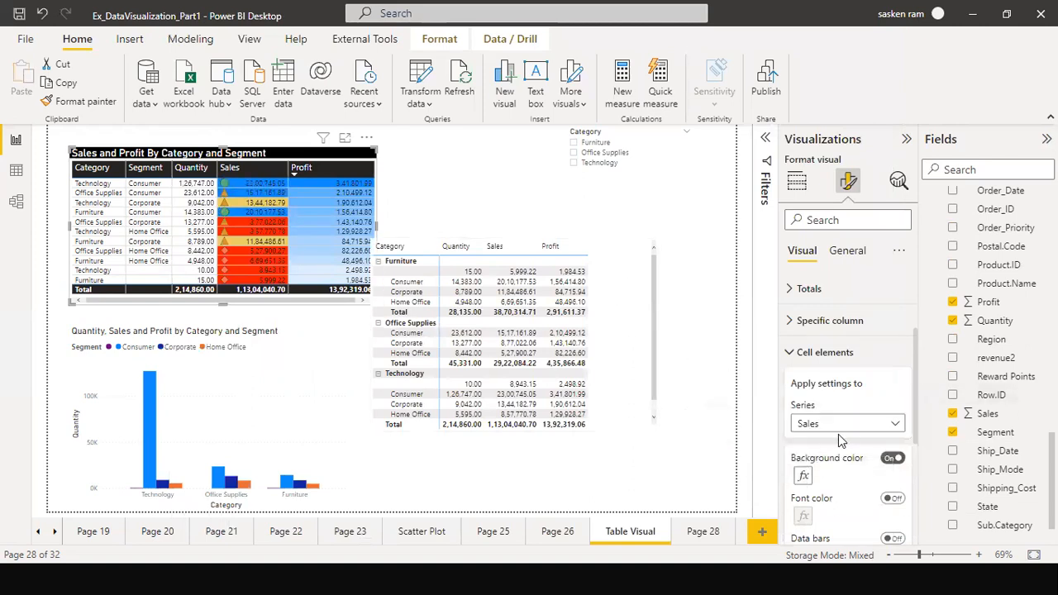
{"action": "left_click", "coordinate": [834, 509]}
{"action": "left_click", "coordinate": [803, 475]}
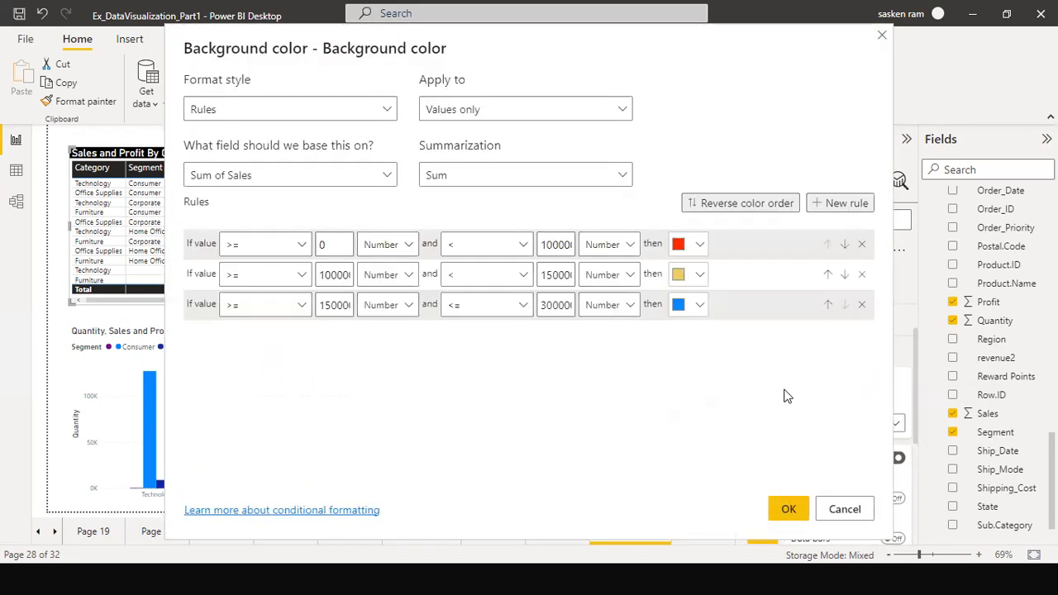
{"action": "left_click", "coordinate": [699, 306]}
{"action": "left_click", "coordinate": [629, 285]}
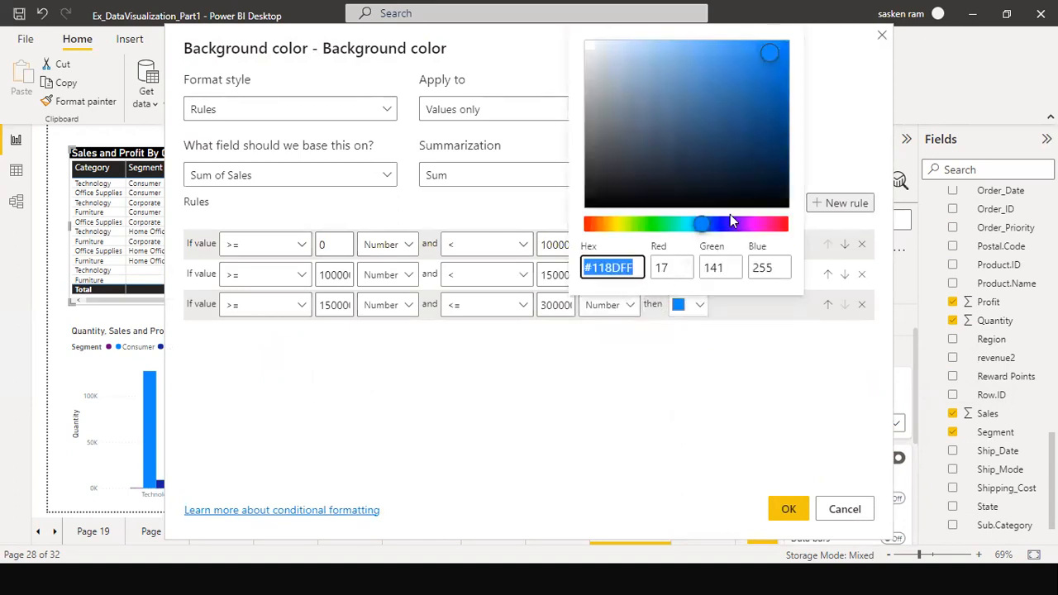
{"action": "left_click", "coordinate": [666, 226]}
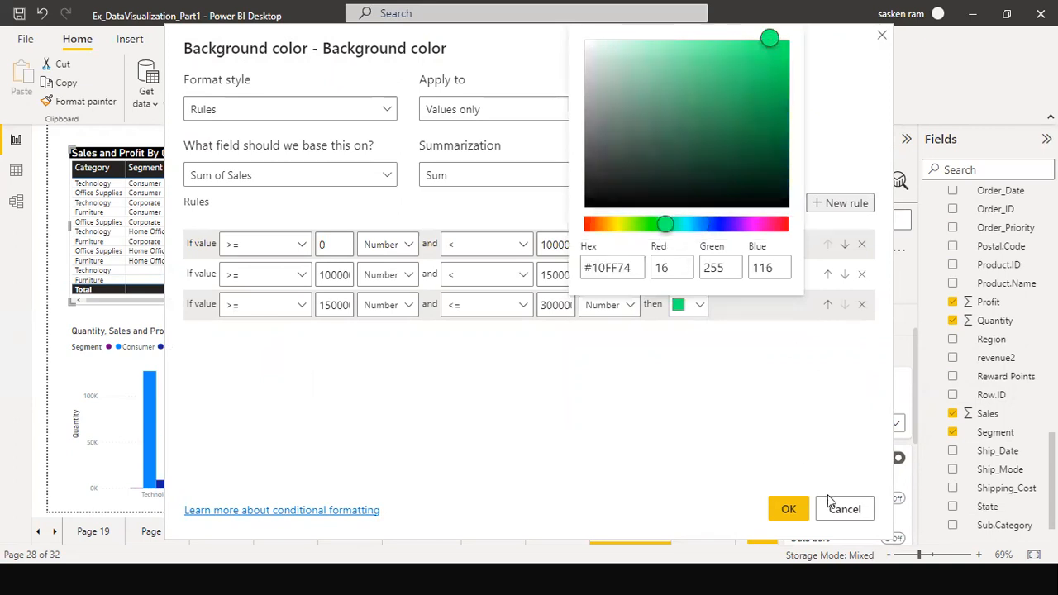
{"action": "left_click", "coordinate": [793, 509]}
{"action": "left_click", "coordinate": [794, 509]}
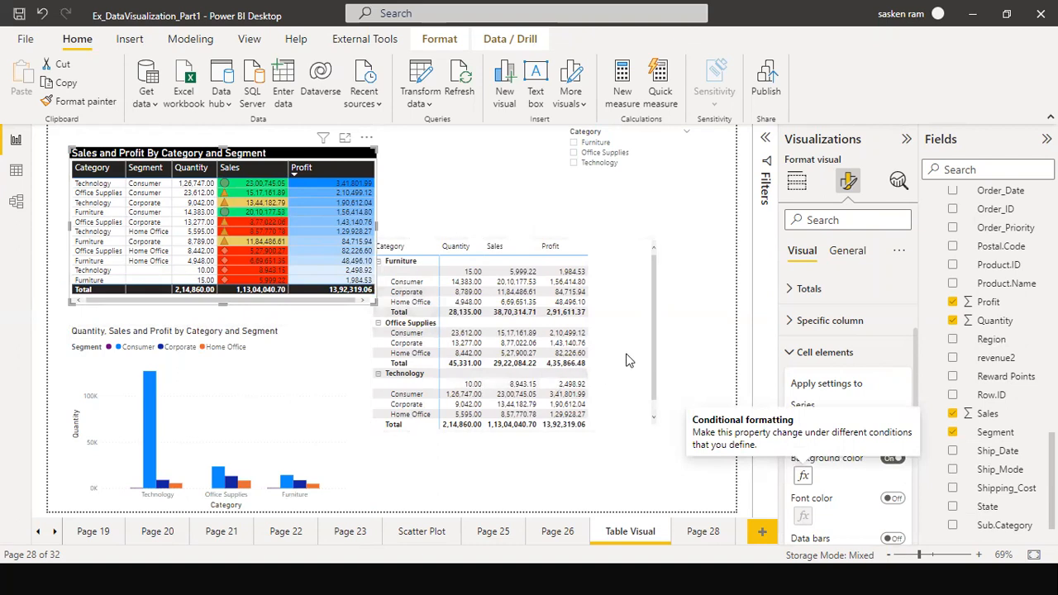
Move the matrix on the Table Visual page further right, clear of the table, and return to Page 28
{"action": "left_click_drag", "start_coordinate": [631, 359], "coordinate": [680, 348]}
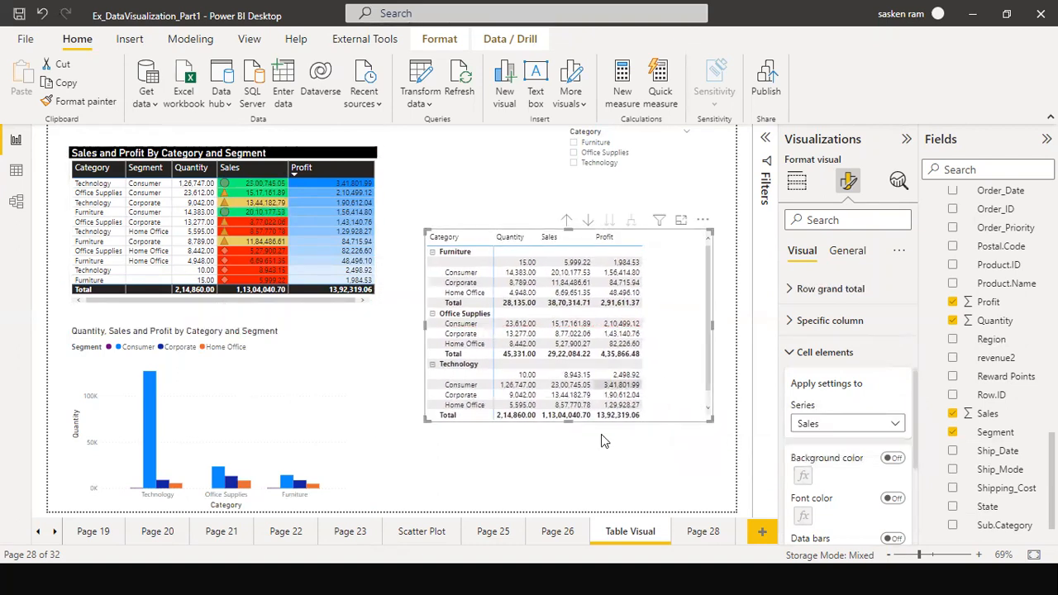
{"action": "left_click", "coordinate": [427, 506]}
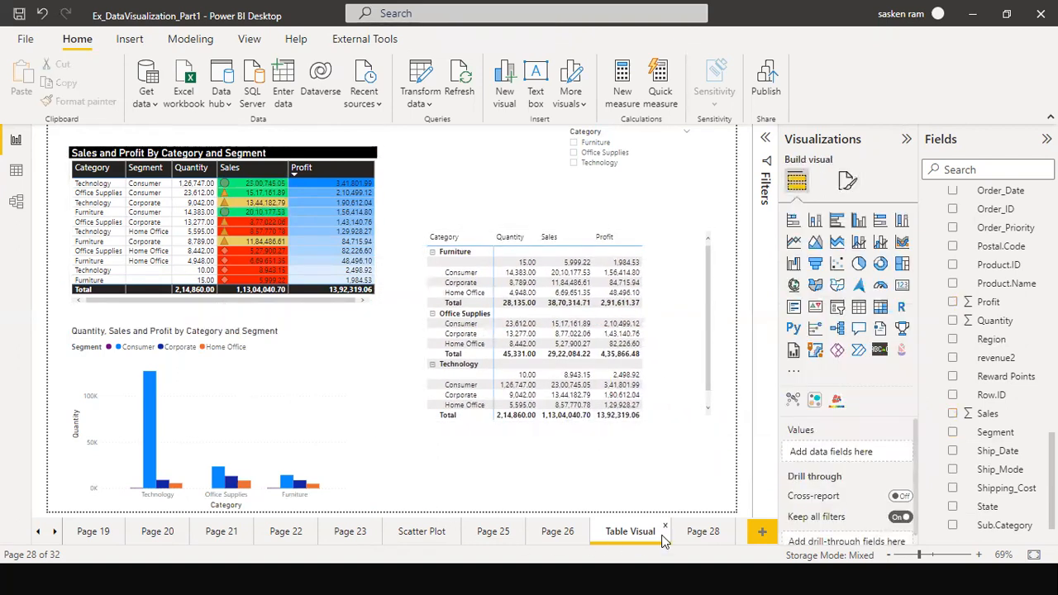
{"action": "left_click", "coordinate": [690, 533]}
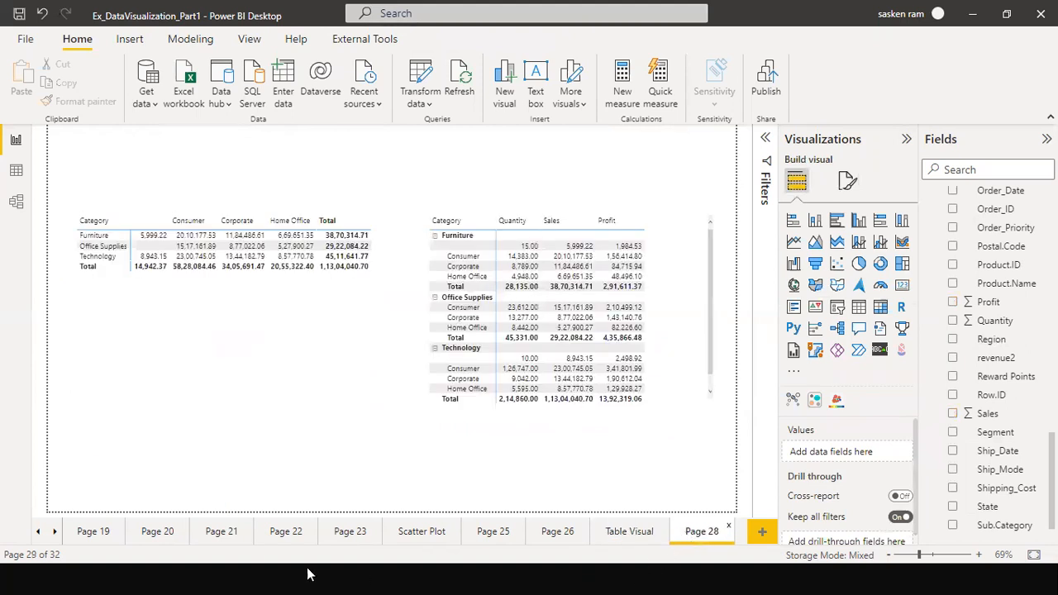
Shorten the Category by Segment matrix on Page 28 so it ends just below its Total row
{"action": "left_click", "coordinate": [223, 311]}
{"action": "left_click_drag", "start_coordinate": [244, 404], "coordinate": [255, 382]}
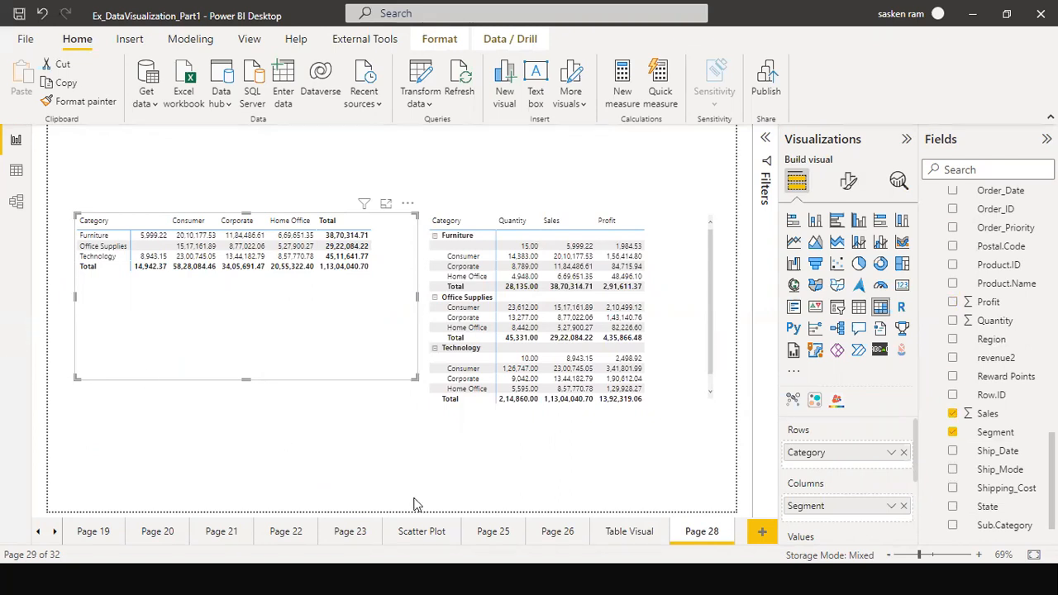
{"action": "left_click", "coordinate": [628, 531]}
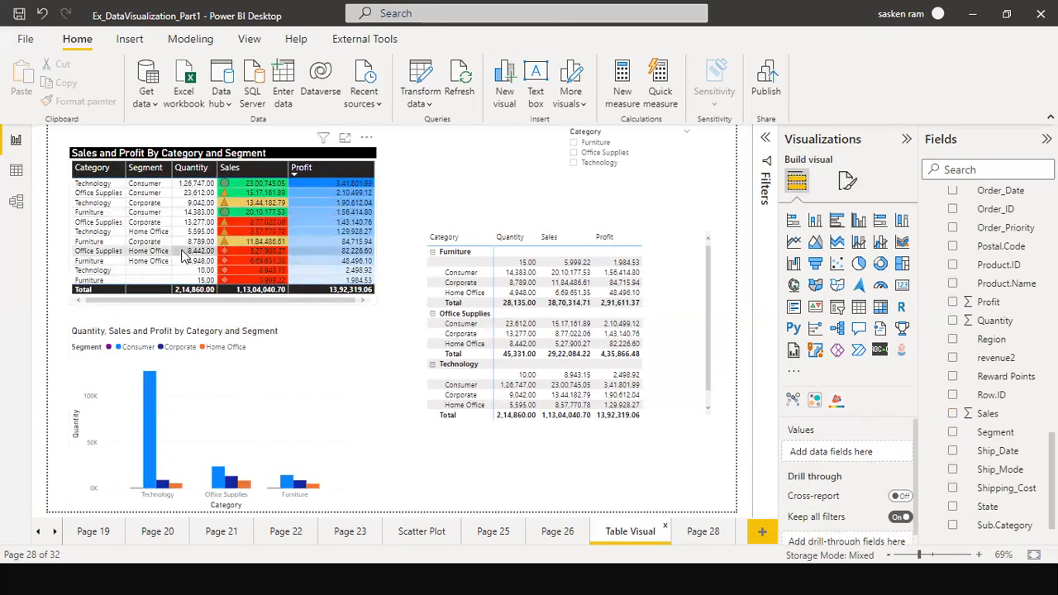
{"action": "left_click", "coordinate": [686, 536]}
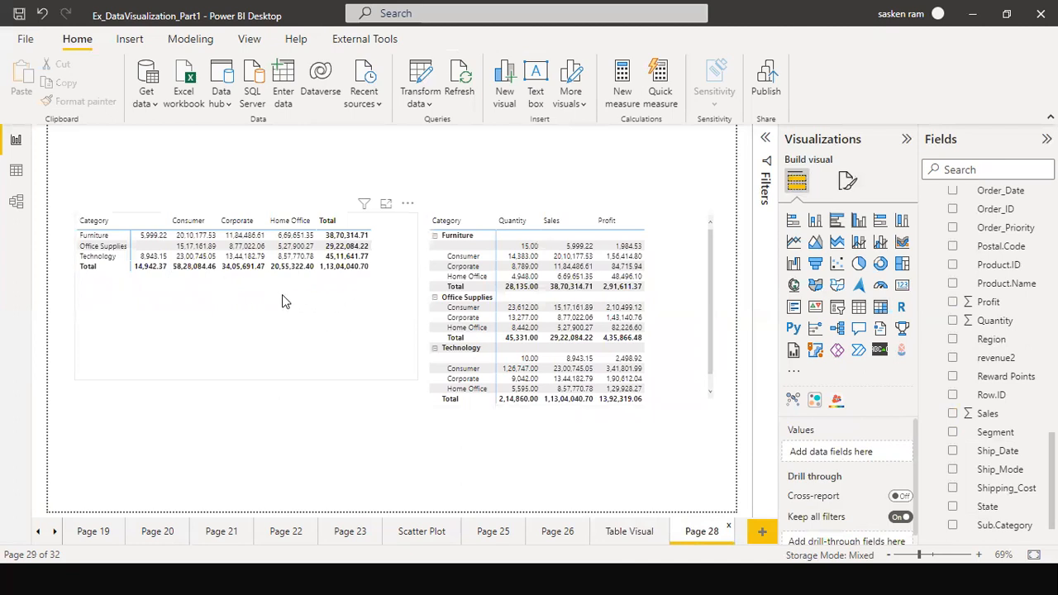
{"action": "left_click", "coordinate": [283, 384]}
{"action": "left_click_drag", "start_coordinate": [248, 378], "coordinate": [265, 291]}
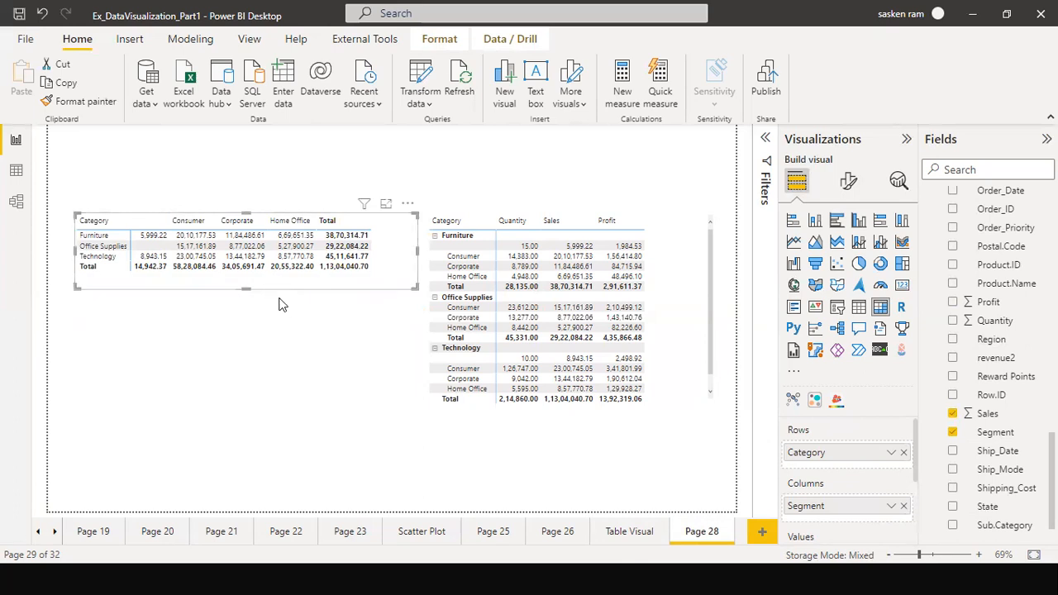
Duplicate the Category by Segment matrix and place the copy directly below the original
{"action": "key", "text": "ctrl+c"}
{"action": "key", "text": "ctrl+v"}
{"action": "left_click_drag", "start_coordinate": [307, 291], "coordinate": [294, 392]}
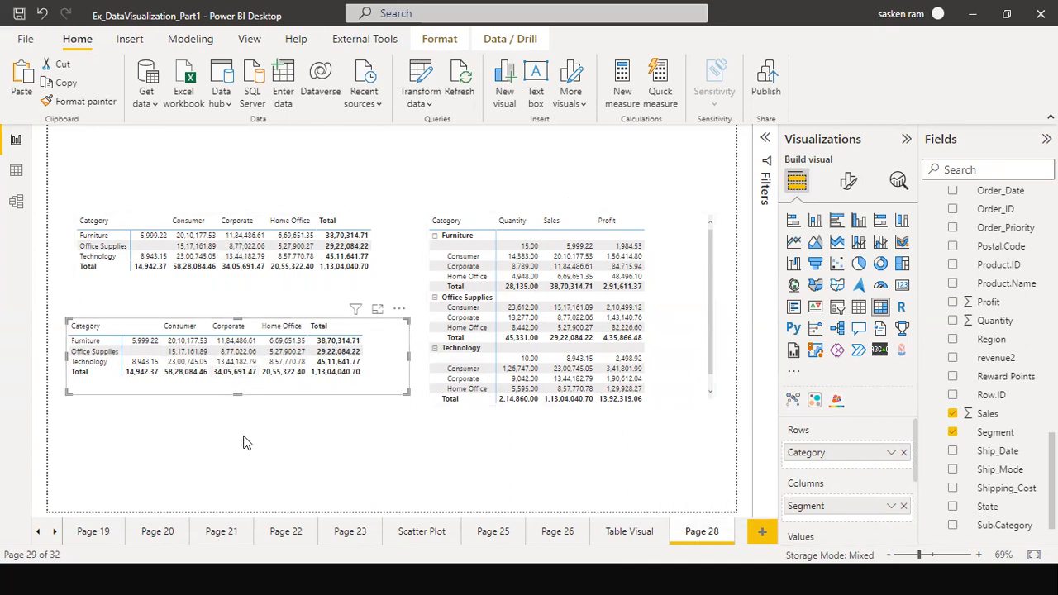
Swap the copied matrix's fields so Segment is in the rows and Category is in the columns
{"action": "left_click", "coordinate": [236, 404]}
{"action": "left_click", "coordinate": [248, 395]}
{"action": "mouse_move", "coordinate": [836, 460]}
{"action": "left_mouse_down"}
{"action": "mouse_move", "coordinate": [841, 521]}
{"action": "mouse_move", "coordinate": [843, 461]}
{"action": "left_mouse_up"}
{"action": "left_click_drag", "start_coordinate": [830, 506], "coordinate": [836, 528]}
{"action": "left_click_drag", "start_coordinate": [865, 512], "coordinate": [837, 521]}
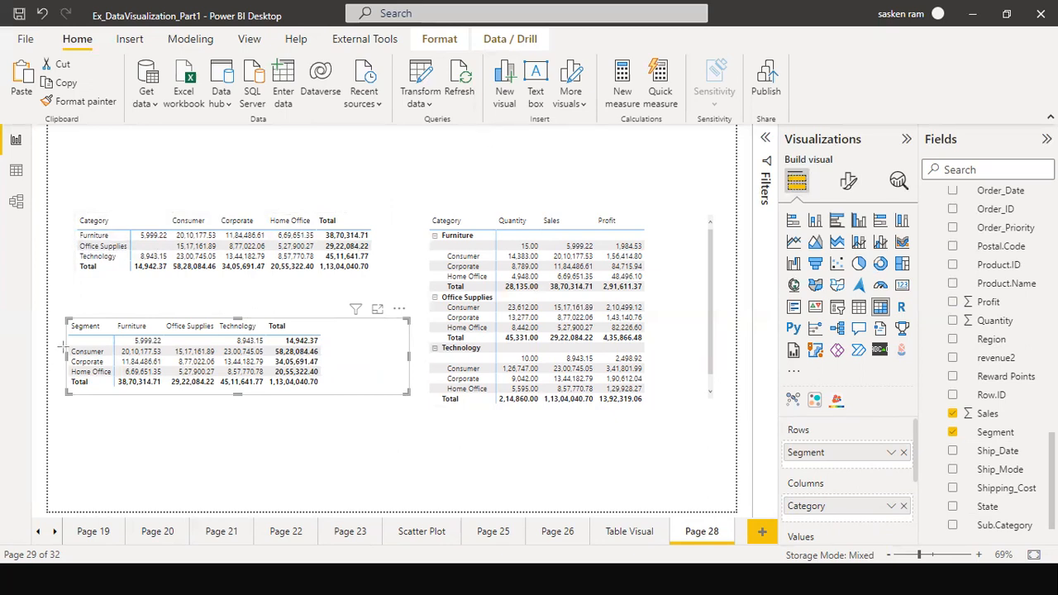
{"action": "left_click_drag", "start_coordinate": [175, 171], "coordinate": [180, 208]}
{"action": "left_click_drag", "start_coordinate": [227, 169], "coordinate": [226, 212]}
{"action": "left_click_drag", "start_coordinate": [276, 187], "coordinate": [279, 219]}
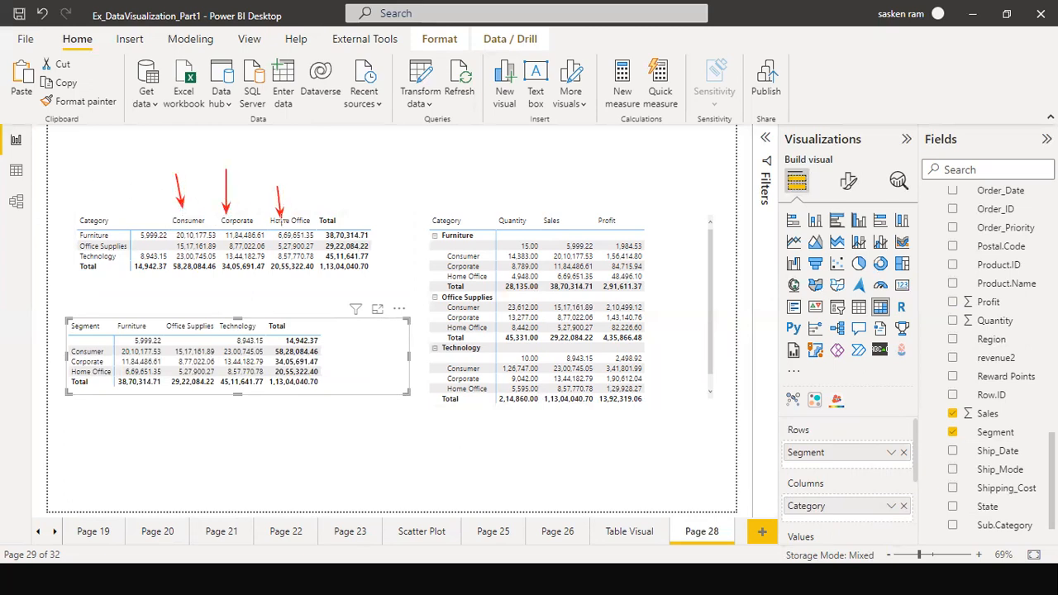
{"action": "mouse_move", "coordinate": [58, 239]}
{"action": "left_mouse_down"}
{"action": "mouse_move", "coordinate": [74, 239]}
{"action": "mouse_move", "coordinate": [75, 262]}
{"action": "mouse_move", "coordinate": [204, 239]}
{"action": "mouse_move", "coordinate": [375, 238]}
{"action": "left_mouse_up"}
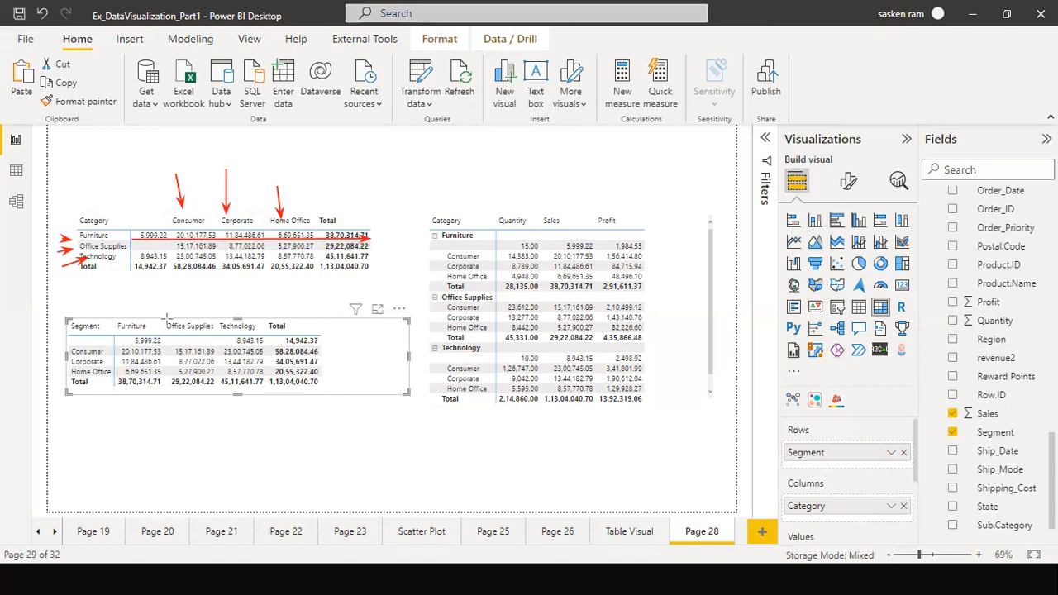
{"action": "left_click_drag", "start_coordinate": [161, 315], "coordinate": [158, 412]}
{"action": "left_click", "coordinate": [394, 53]}
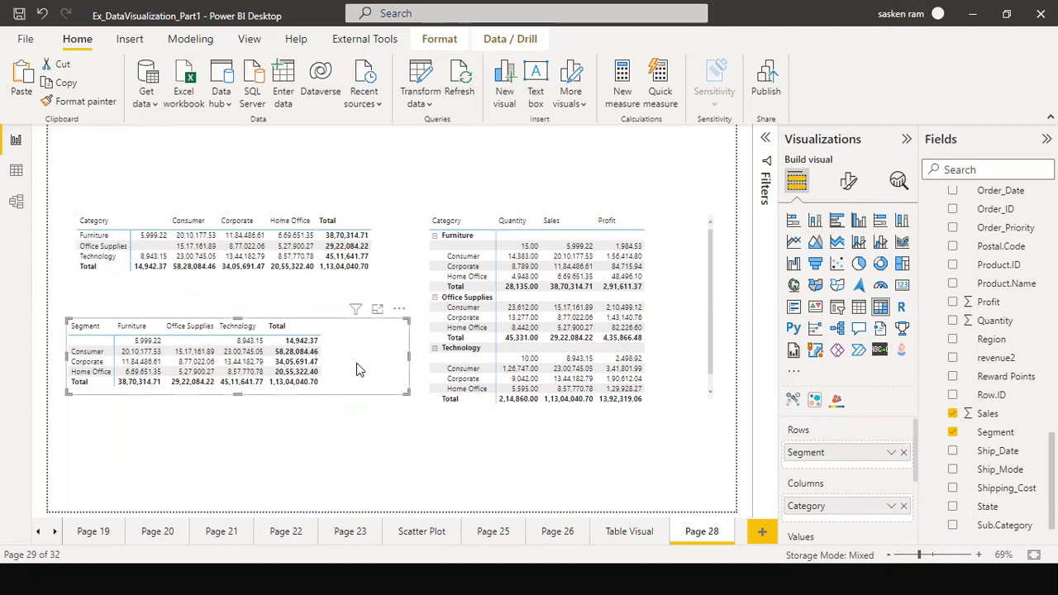
Move the Category matrix with Quantity, Sales and Profit up the page, and slightly narrow the Segment by Category matrix on both sides
{"action": "left_click_drag", "start_coordinate": [407, 361], "coordinate": [382, 360]}
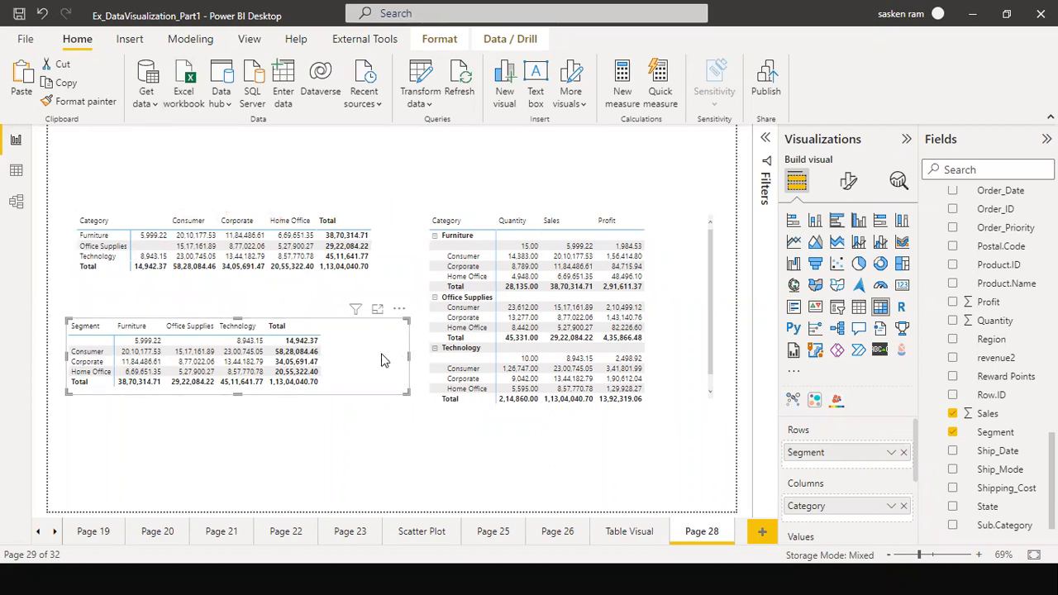
{"action": "left_click_drag", "start_coordinate": [589, 411], "coordinate": [612, 276]}
{"action": "left_click_drag", "start_coordinate": [687, 279], "coordinate": [682, 205]}
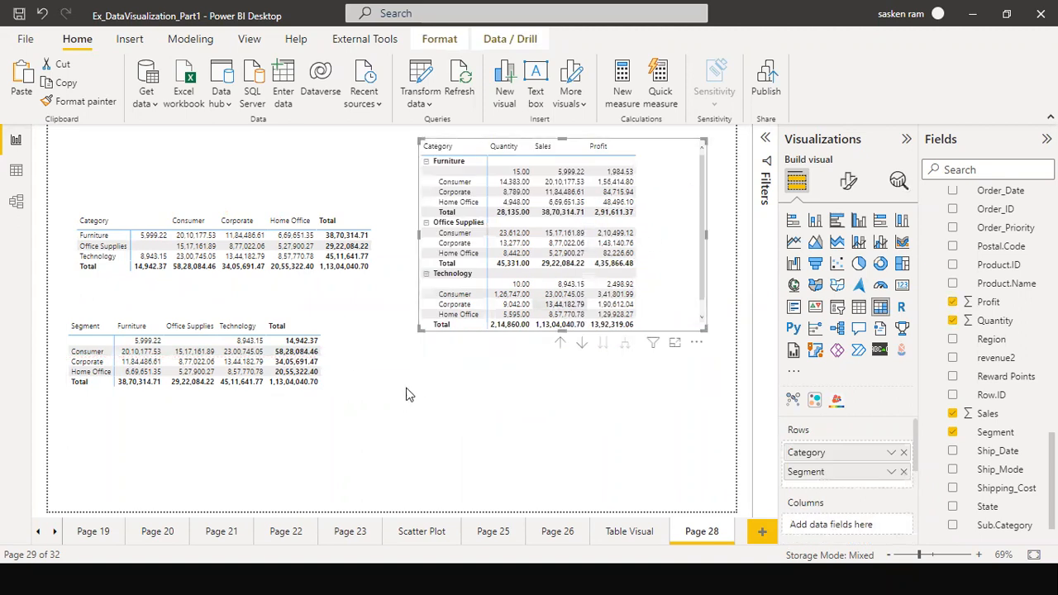
{"action": "mouse_move", "coordinate": [354, 364]}
{"action": "left_mouse_down"}
{"action": "mouse_move", "coordinate": [385, 357]}
{"action": "mouse_move", "coordinate": [368, 359]}
{"action": "left_mouse_up"}
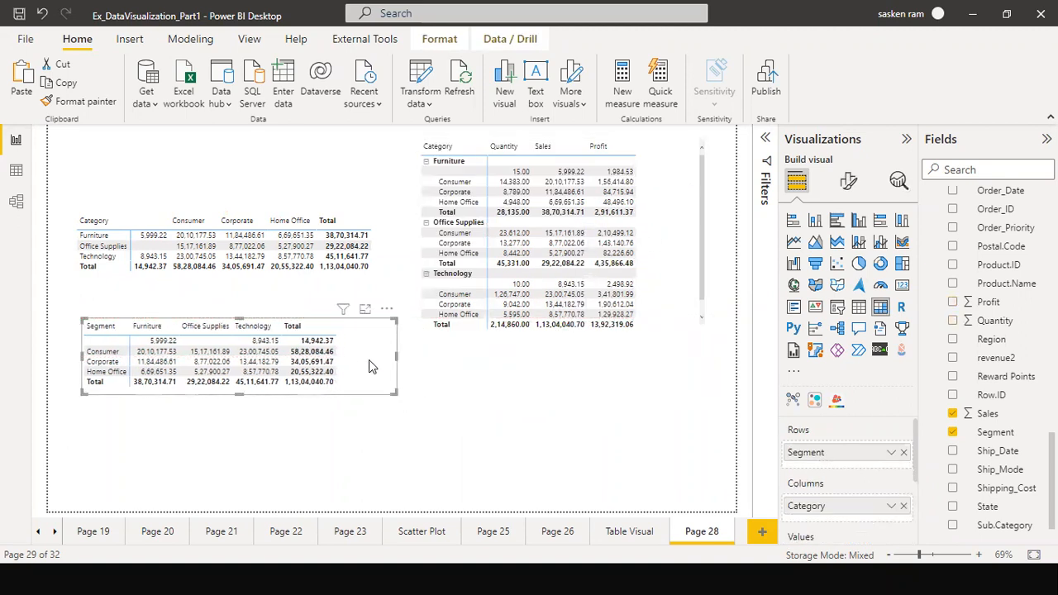
{"action": "left_click", "coordinate": [426, 401]}
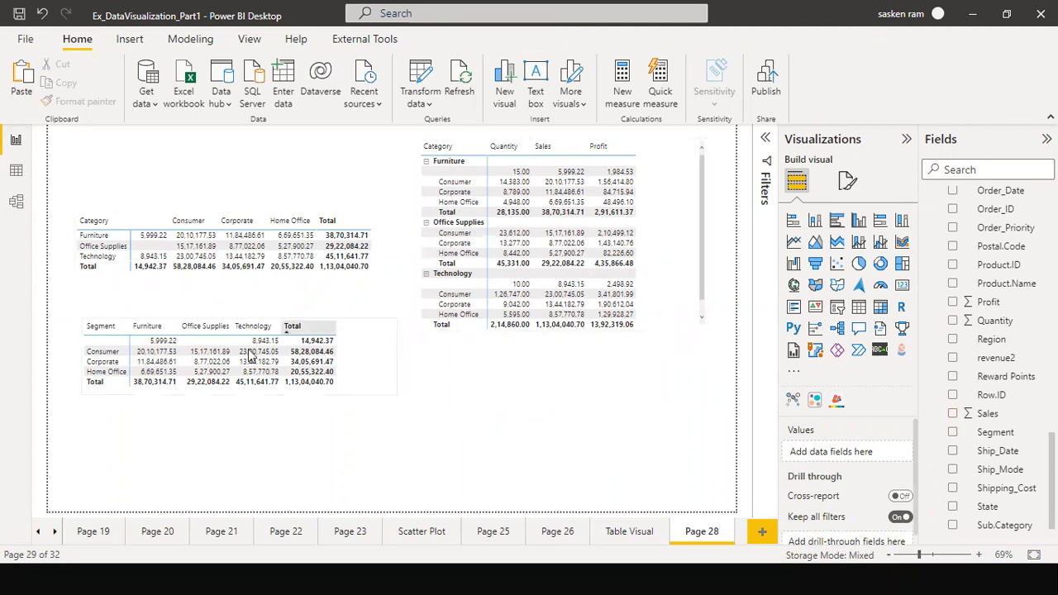
{"action": "left_click", "coordinate": [255, 404]}
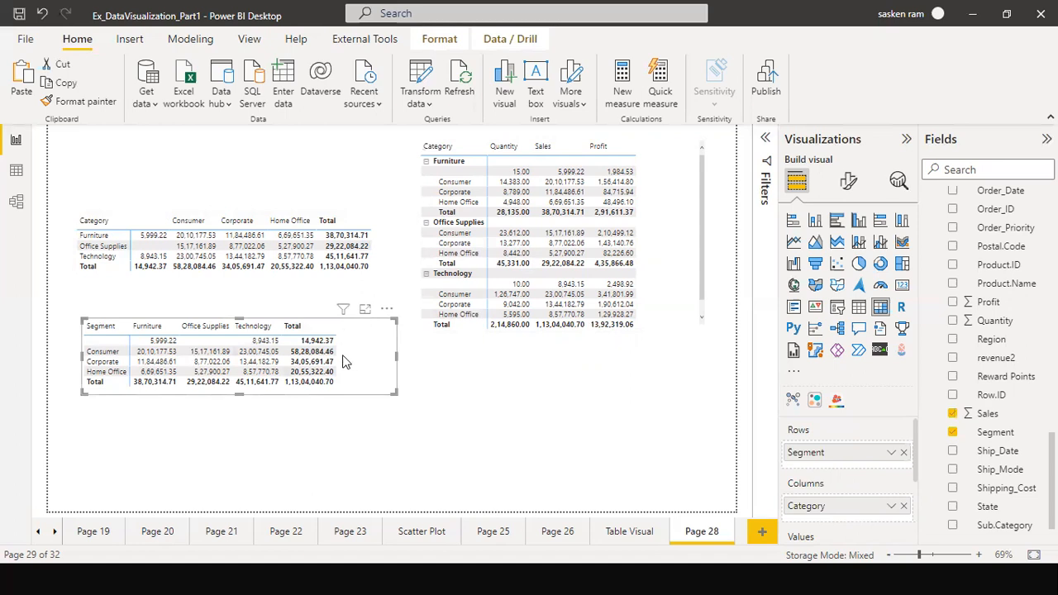
{"action": "left_click", "coordinate": [479, 388]}
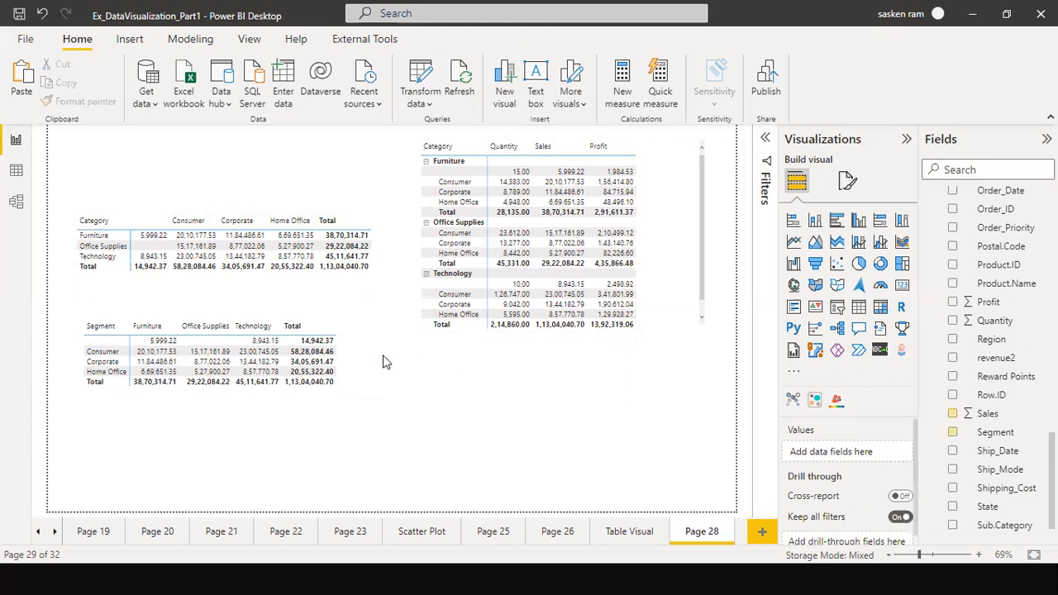
Add Region below Segment in the rows of the Segment by Category matrix
{"action": "left_click", "coordinate": [376, 385]}
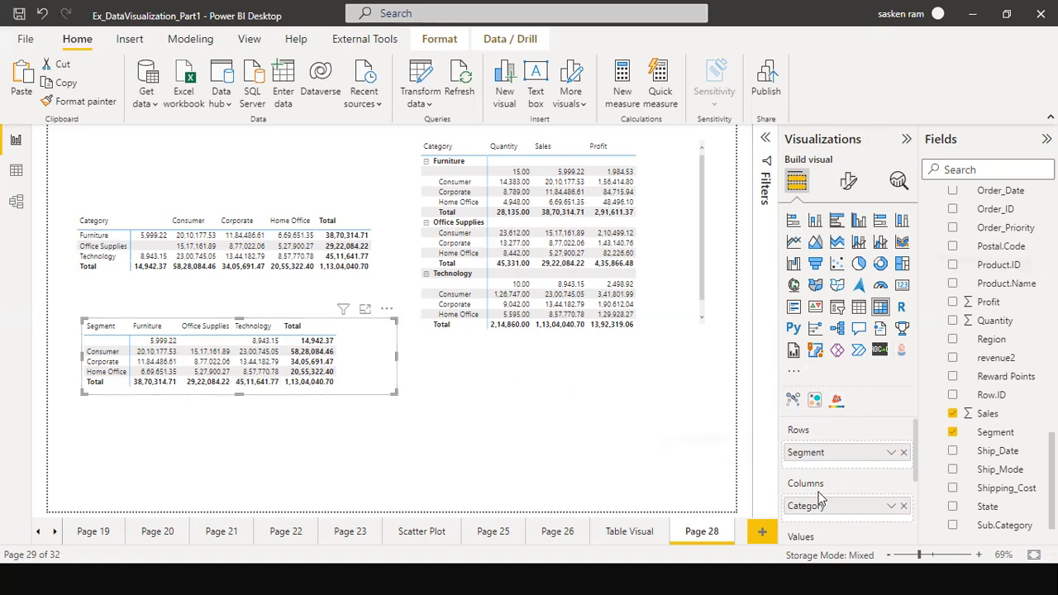
{"action": "scroll", "coordinate": [807, 460], "scroll_direction": "down", "scroll_amount": 1}
{"action": "scroll", "coordinate": [807, 459], "scroll_direction": "up", "scroll_amount": 1}
{"action": "scroll", "coordinate": [997, 466], "scroll_direction": "up", "scroll_amount": 4}
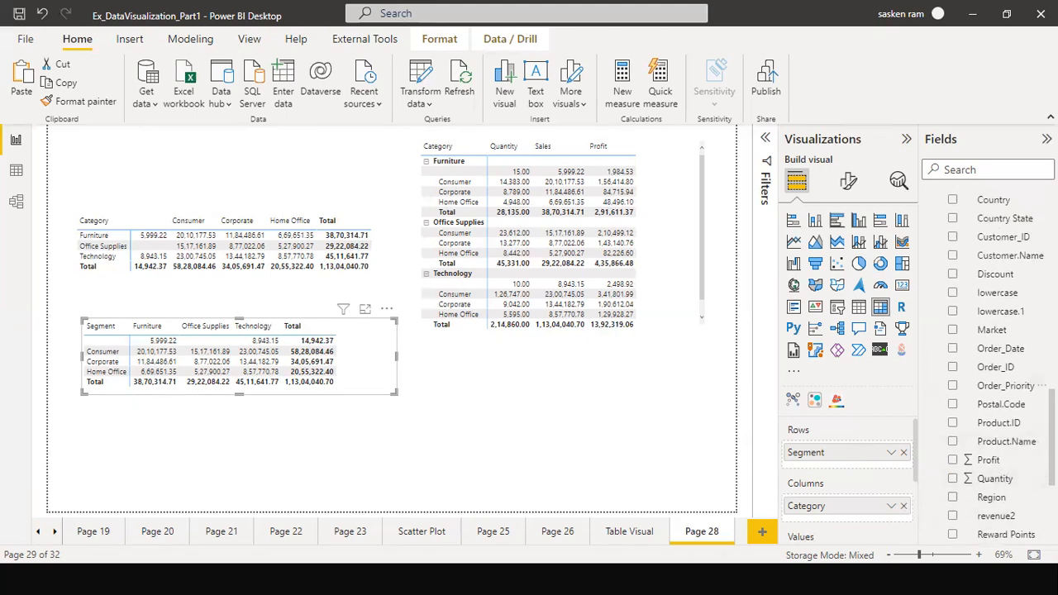
{"action": "scroll", "coordinate": [996, 372], "scroll_direction": "up", "scroll_amount": 4}
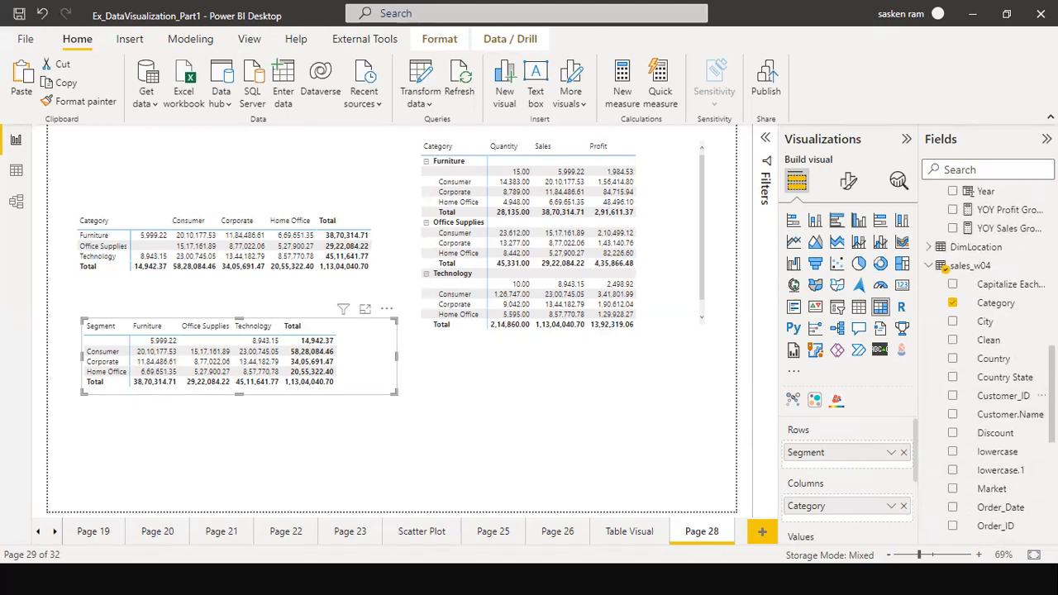
{"action": "left_click", "coordinate": [973, 169]}
{"action": "type", "text": "reg"}
{"action": "left_click_drag", "start_coordinate": [989, 215], "coordinate": [844, 469]}
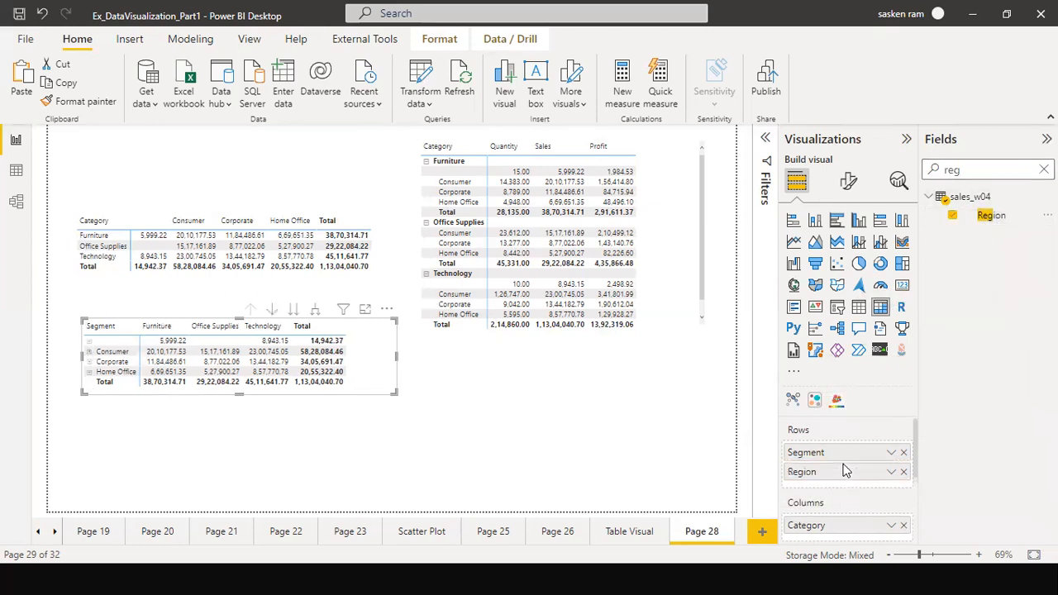
{"action": "scroll", "coordinate": [844, 508], "scroll_direction": "down", "scroll_amount": 1}
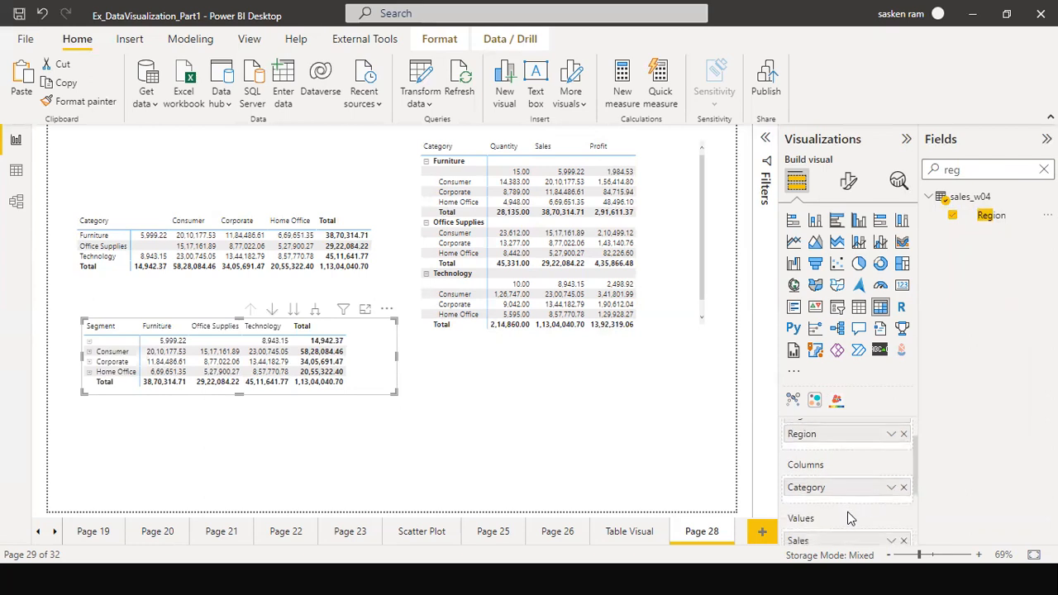
{"action": "scroll", "coordinate": [854, 478], "scroll_direction": "up", "scroll_amount": 1}
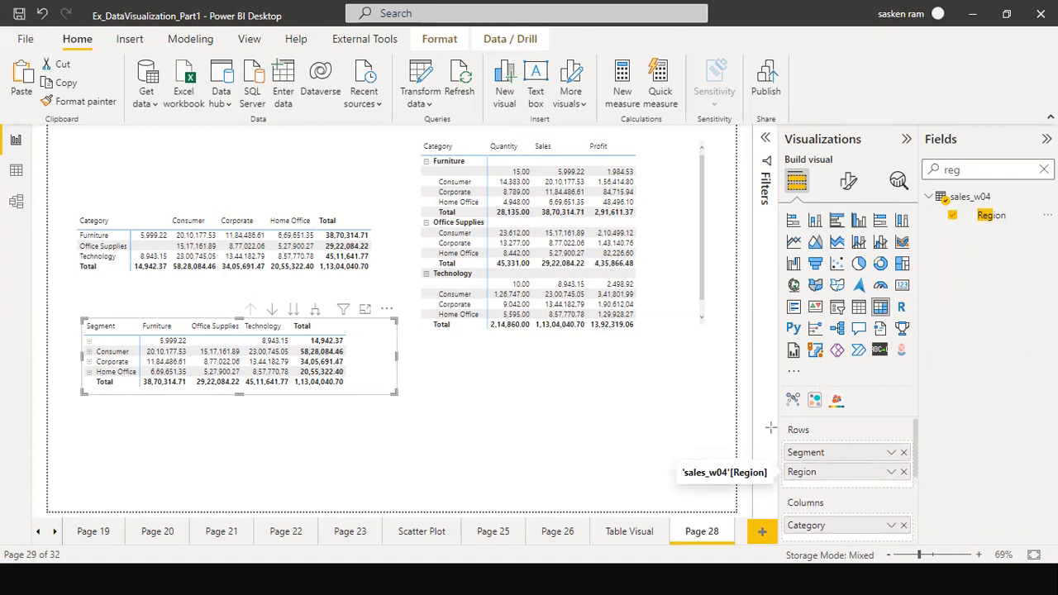
{"action": "left_click_drag", "start_coordinate": [322, 314], "coordinate": [780, 471]}
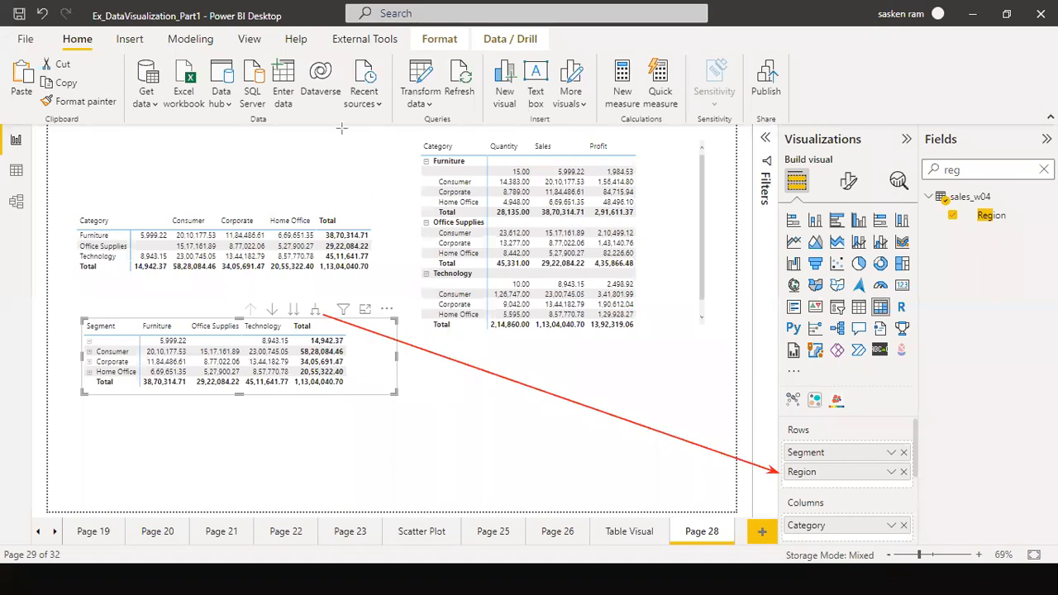
{"action": "mouse_move", "coordinate": [228, 289]}
{"action": "left_mouse_down"}
{"action": "mouse_move", "coordinate": [355, 329]}
{"action": "mouse_move", "coordinate": [322, 318]}
{"action": "left_mouse_up"}
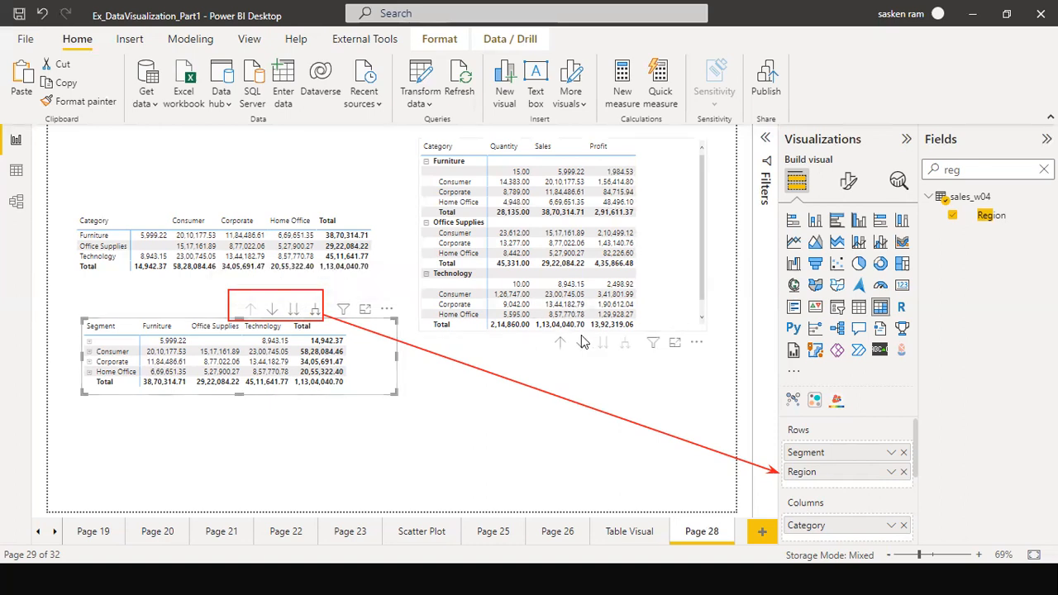
Shorten the matrix with Quantity, Sales and Profit so only its Furniture group and grand total fit
{"action": "left_click", "coordinate": [581, 342]}
{"action": "left_click_drag", "start_coordinate": [562, 330], "coordinate": [566, 234]}
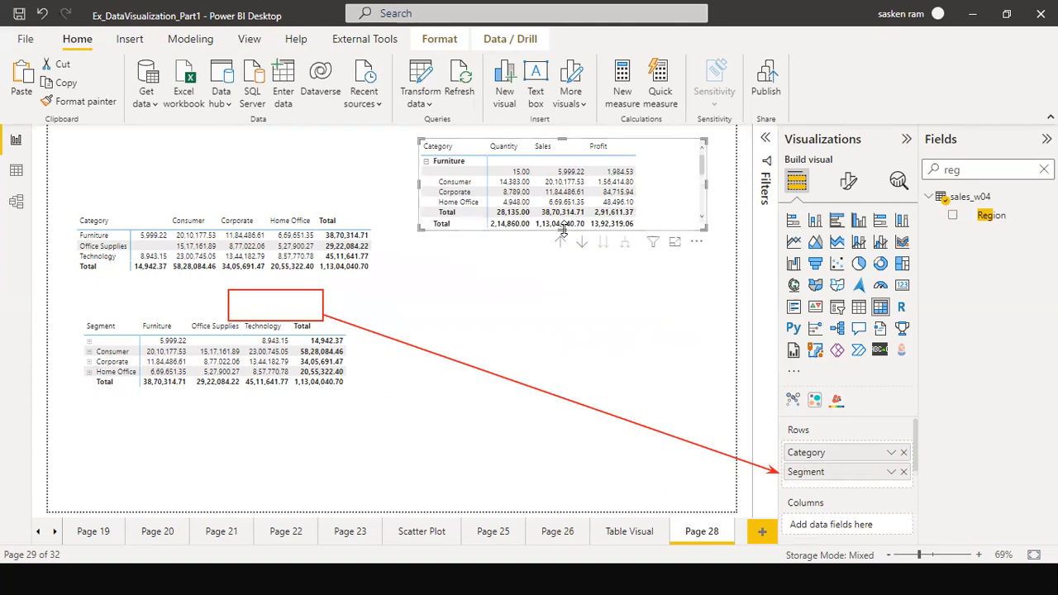
Add the Profit field from sales_w04 below Sales in the values of the Segment by Category matrix
{"action": "left_click", "coordinate": [366, 374]}
{"action": "scroll", "coordinate": [837, 502], "scroll_direction": "down", "scroll_amount": 2}
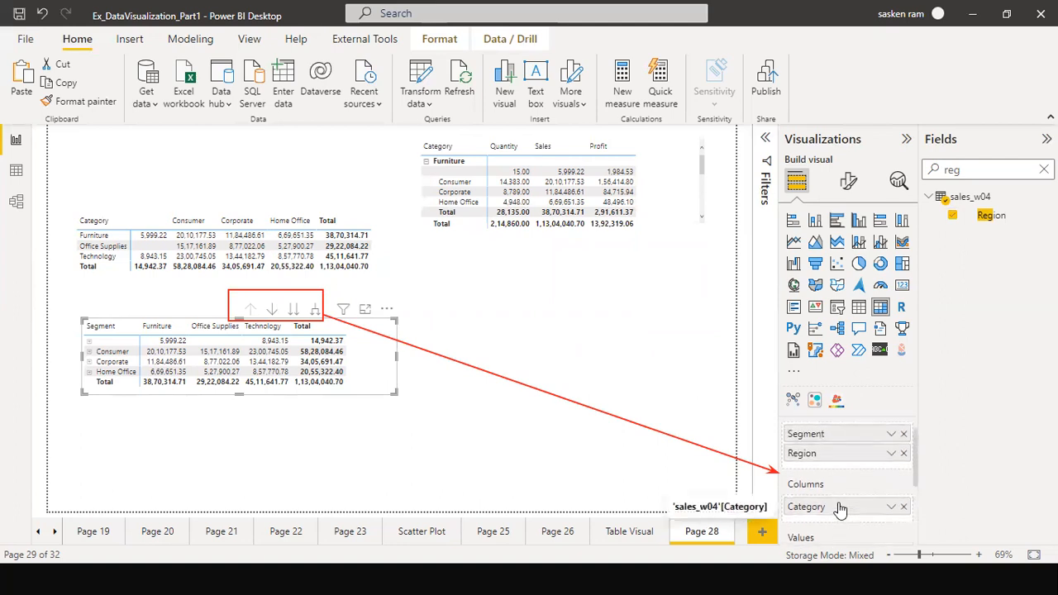
{"action": "scroll", "coordinate": [840, 509], "scroll_direction": "down", "scroll_amount": 3}
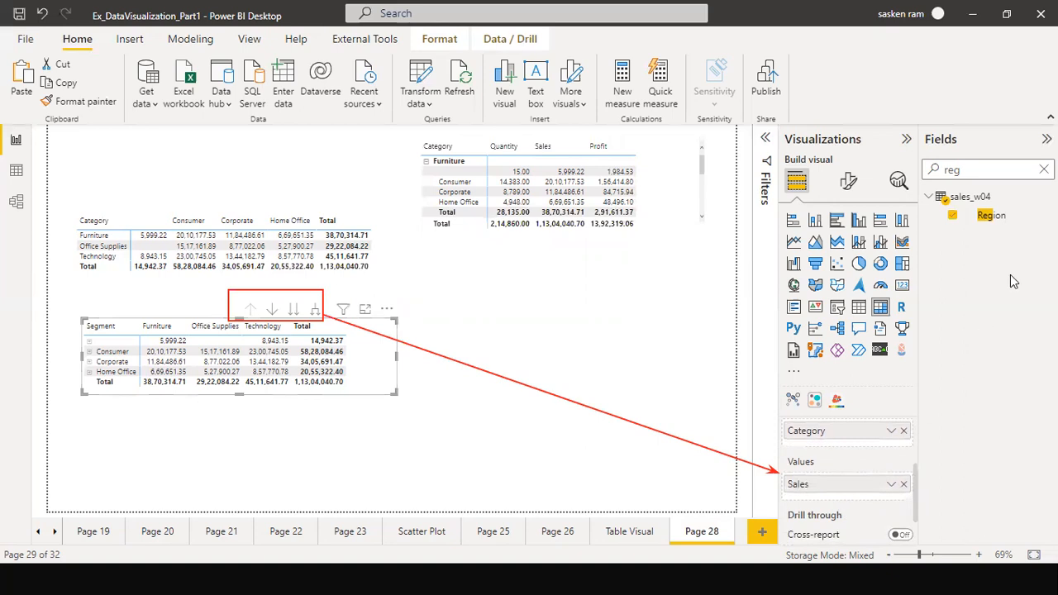
{"action": "left_click", "coordinate": [1043, 169]}
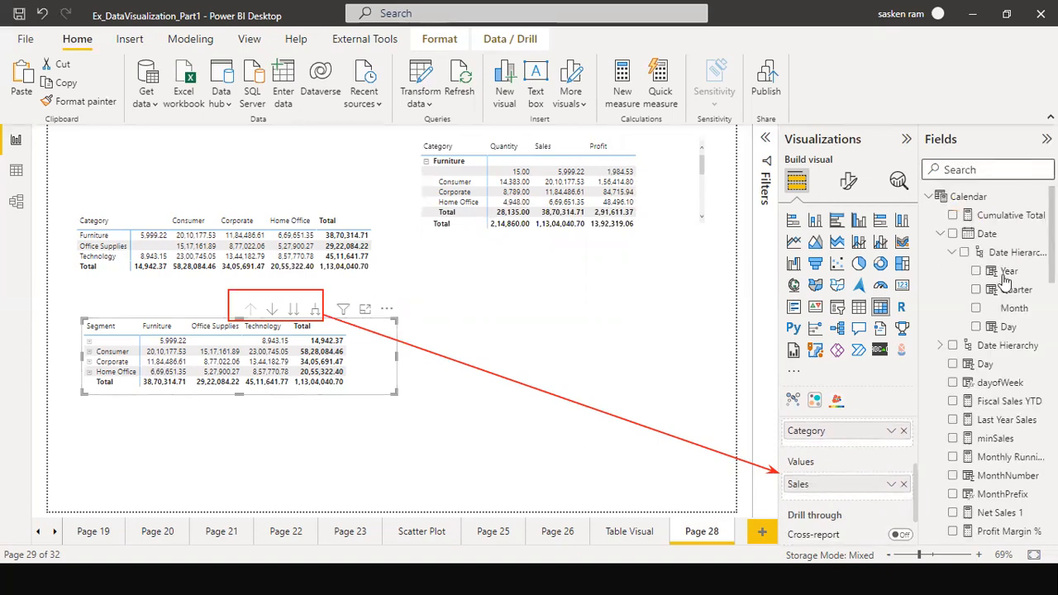
{"action": "left_click", "coordinate": [1003, 170]}
{"action": "type", "text": "pprofit"}
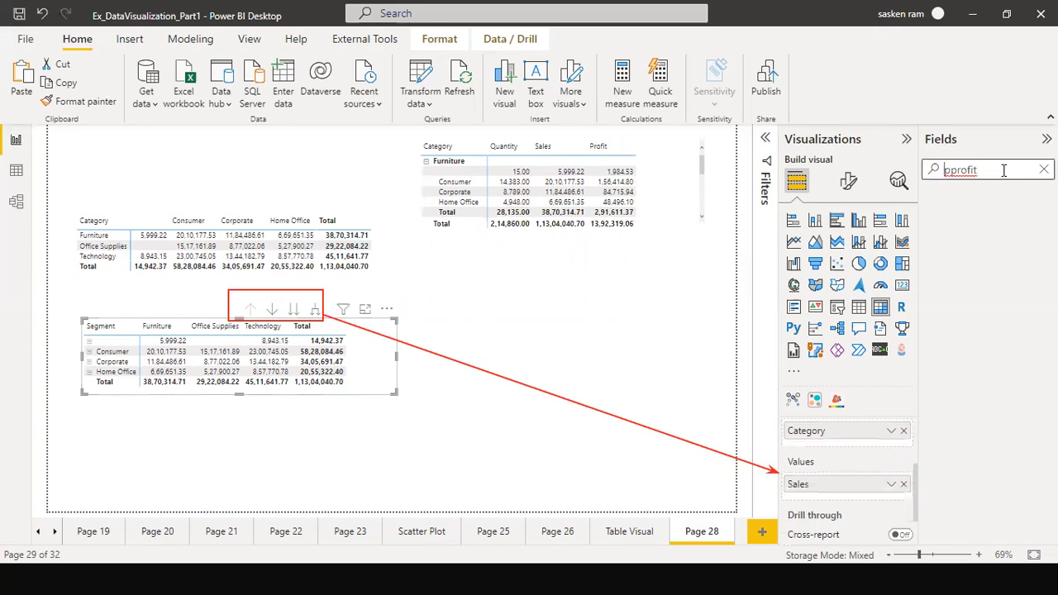
{"action": "key", "text": "Delete"}
{"action": "left_click_drag", "start_coordinate": [987, 289], "coordinate": [866, 504]}
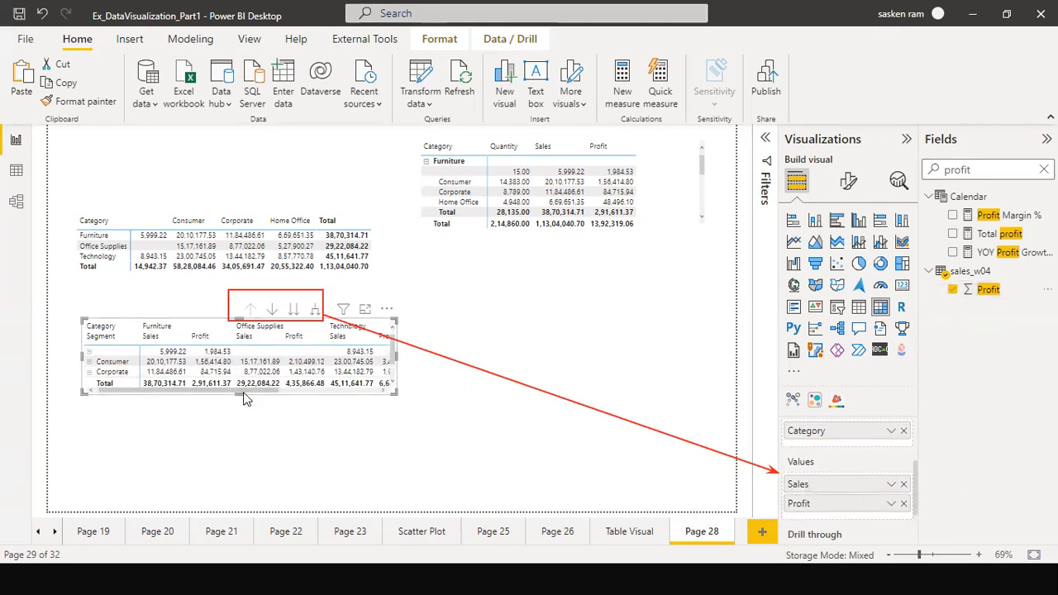
Expand all Segment rows down to the Region level and enlarge the matrix to fit every Sales and Profit column
{"action": "left_click_drag", "start_coordinate": [240, 395], "coordinate": [237, 448]}
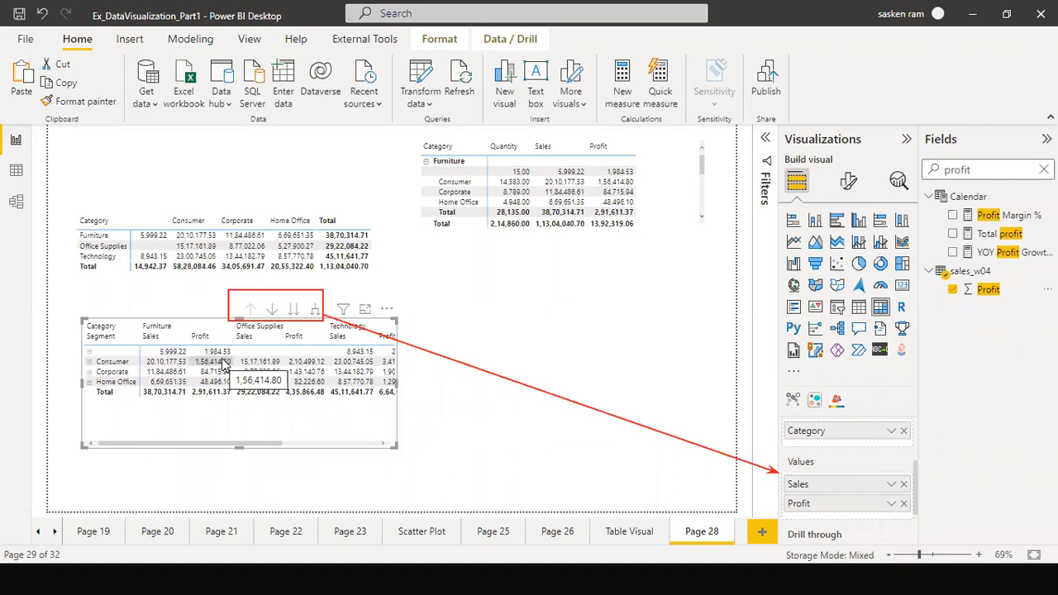
{"action": "left_click_drag", "start_coordinate": [397, 384], "coordinate": [537, 384]}
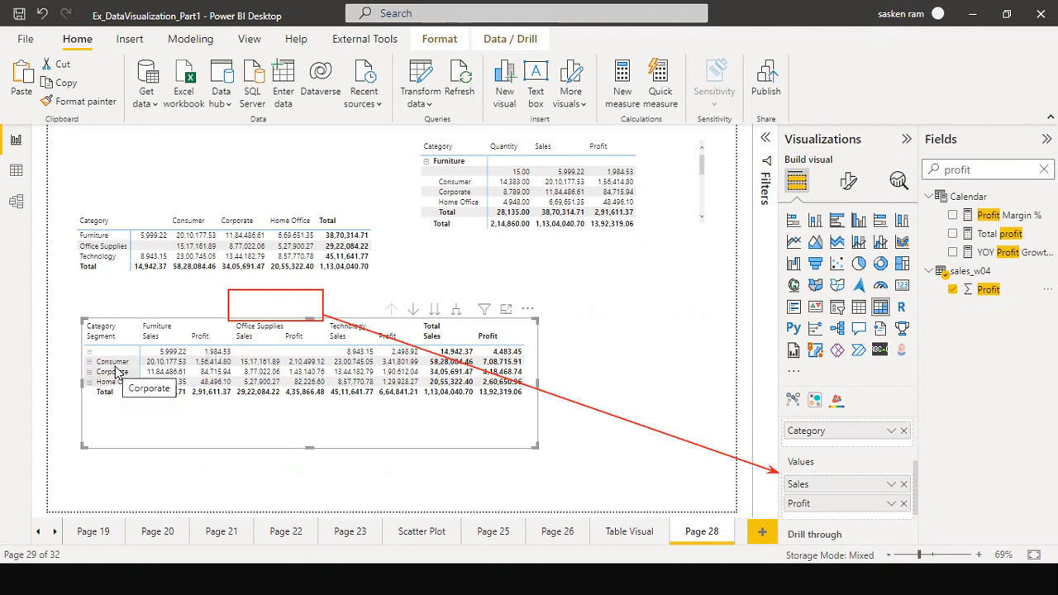
{"action": "left_click", "coordinate": [456, 312]}
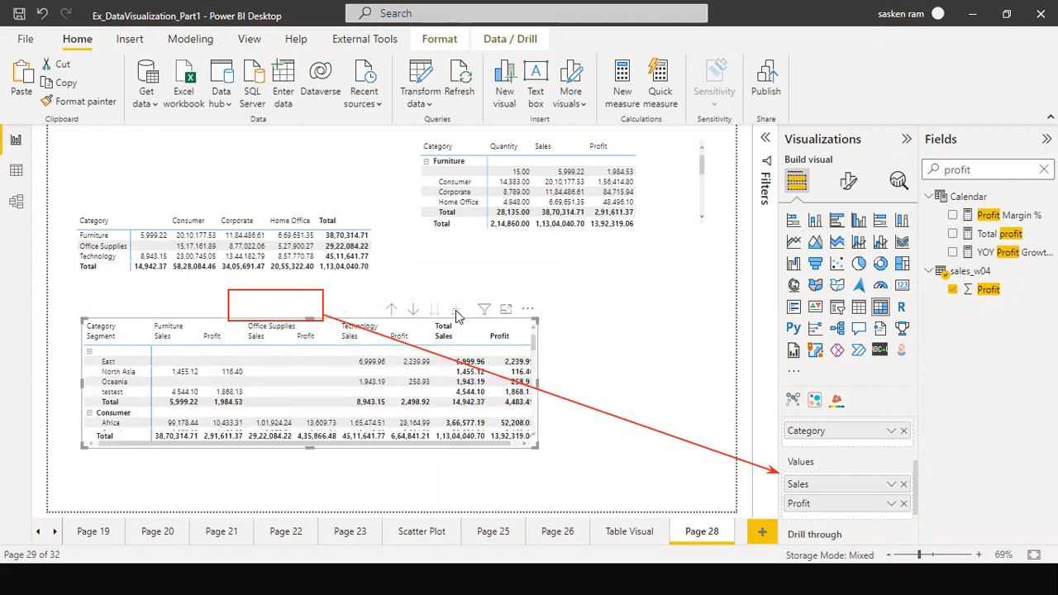
{"action": "left_click_drag", "start_coordinate": [309, 447], "coordinate": [318, 504]}
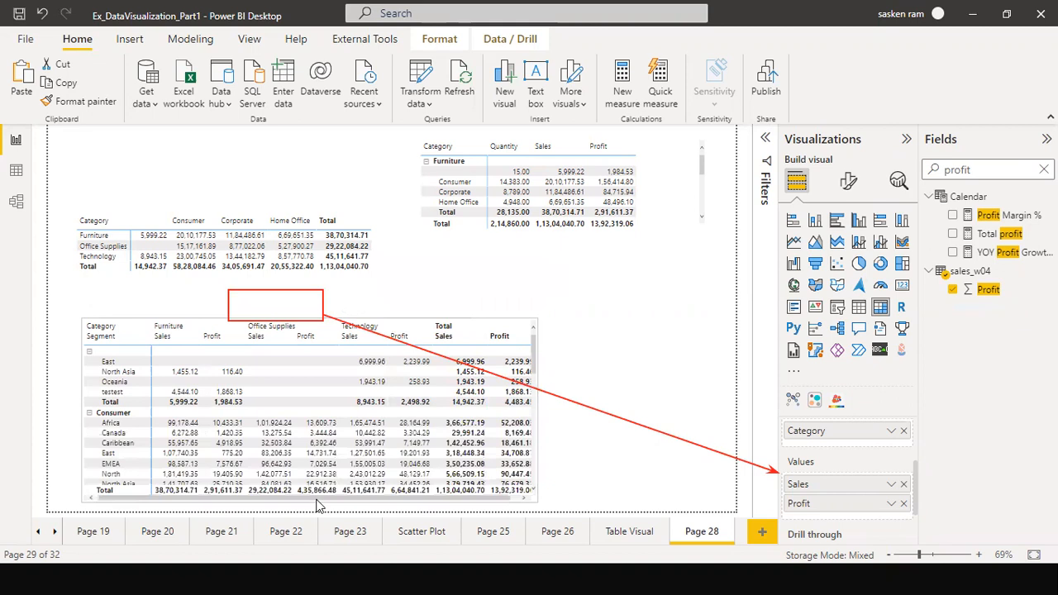
{"action": "left_click_drag", "start_coordinate": [538, 417], "coordinate": [595, 415]}
{"action": "left_click_drag", "start_coordinate": [666, 415], "coordinate": [666, 413]}
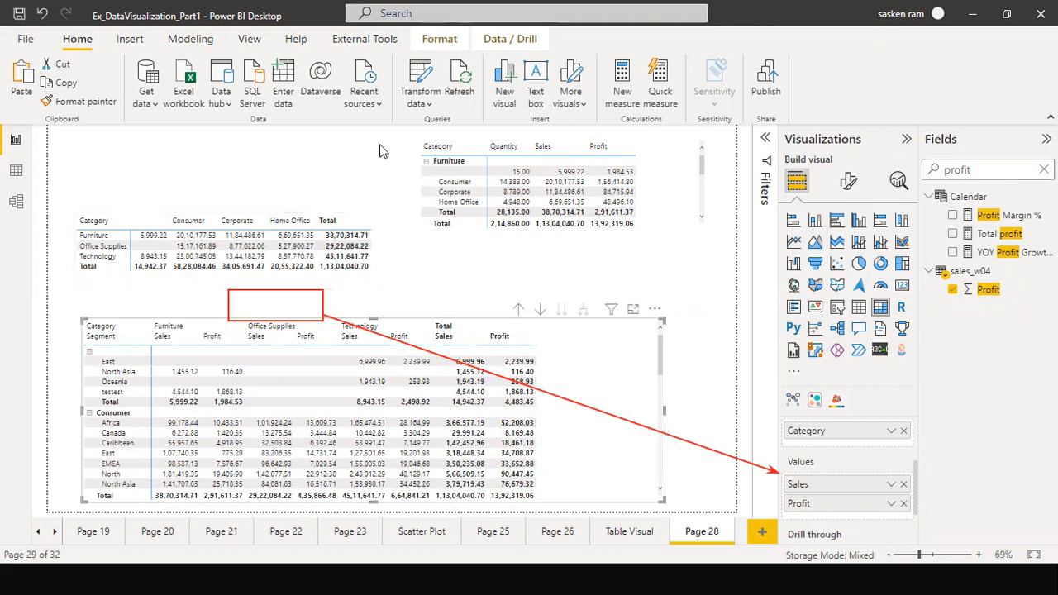
Move the Category by Segment matrix to the page's top-left corner and raise the Quantity, Sales and Profit matrix to the same height
{"action": "left_click_drag", "start_coordinate": [311, 245], "coordinate": [285, 157]}
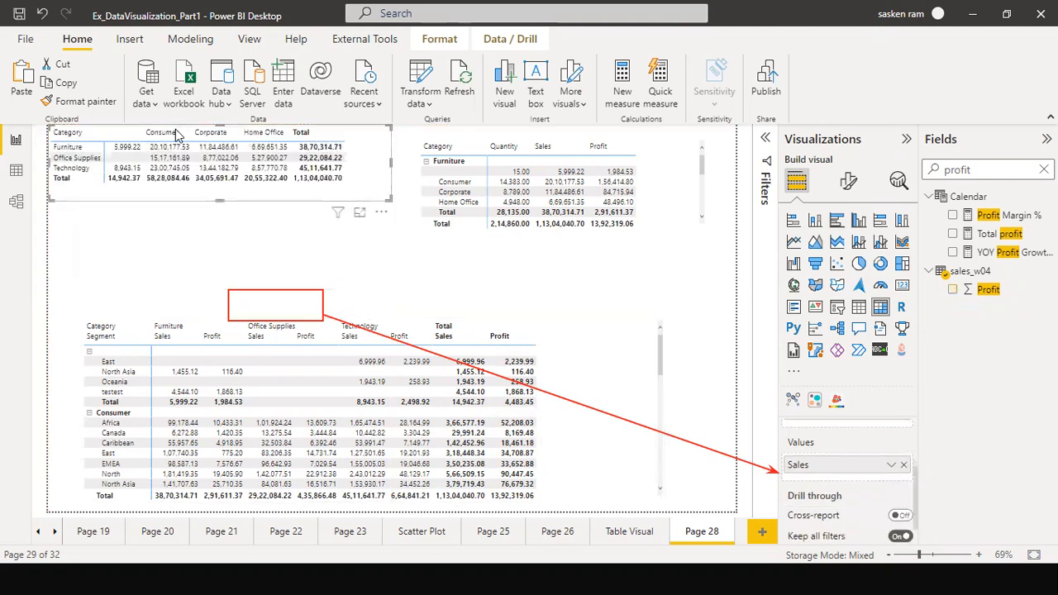
{"action": "left_click", "coordinate": [677, 239]}
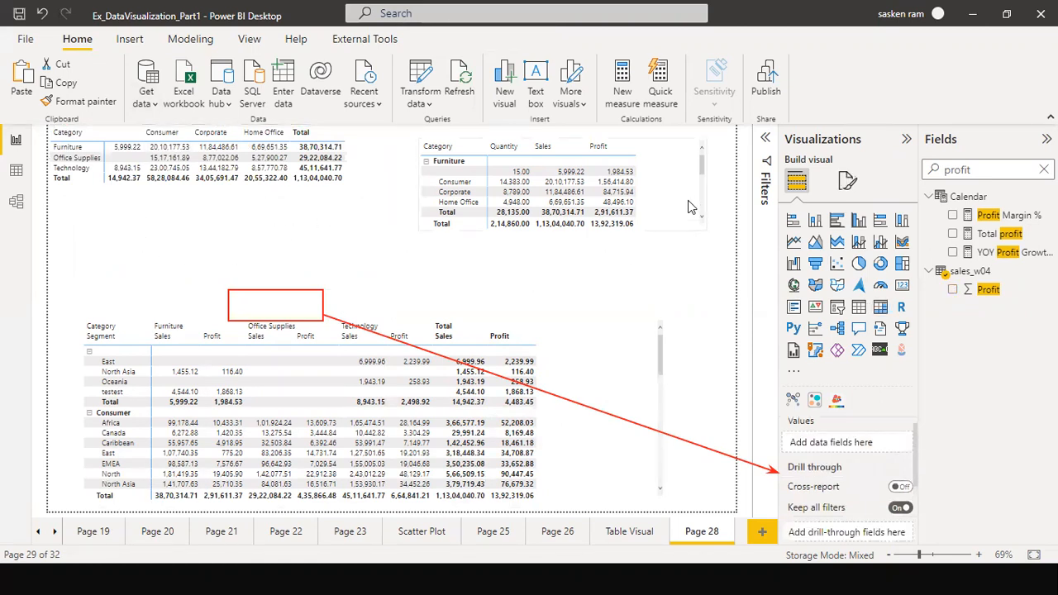
{"action": "left_click", "coordinate": [576, 330]}
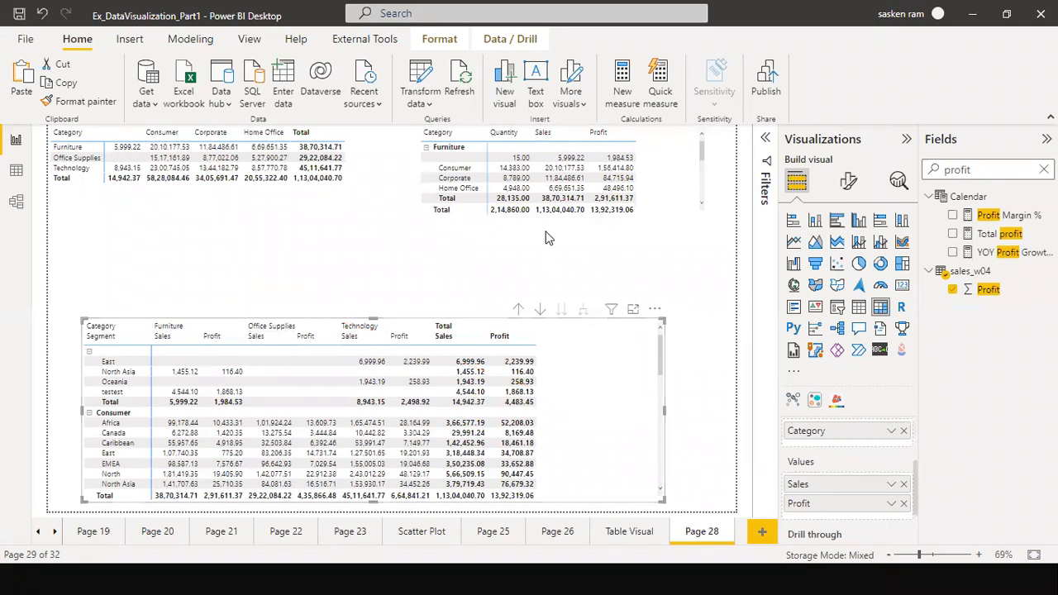
Move the Segment and Region matrix up so it sits just beneath the two upper matrices
{"action": "scroll", "coordinate": [545, 238], "scroll_direction": "up", "scroll_amount": 1}
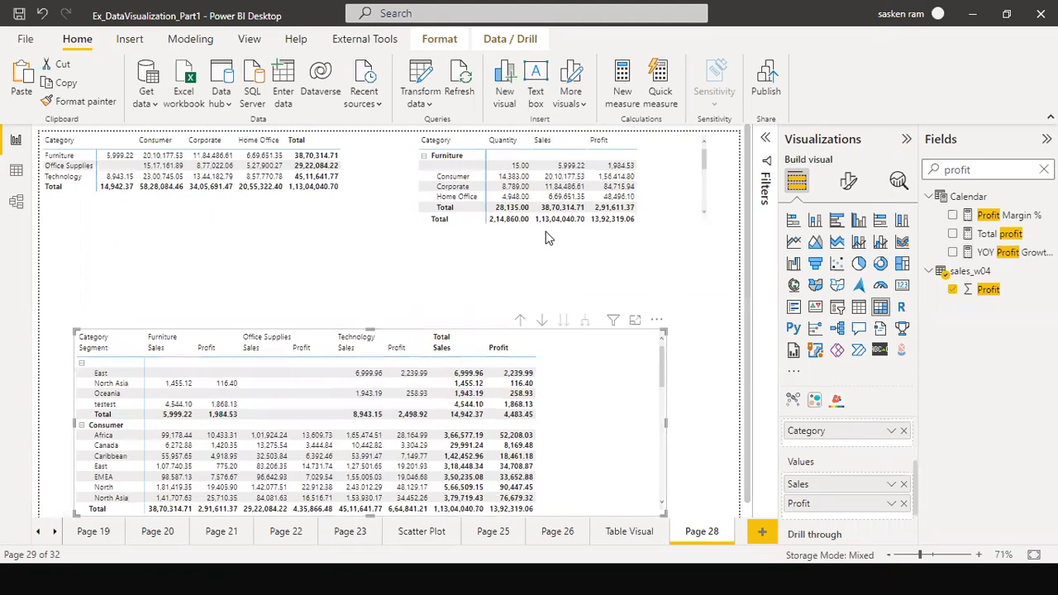
{"action": "left_click", "coordinate": [232, 322]}
{"action": "left_click", "coordinate": [553, 331]}
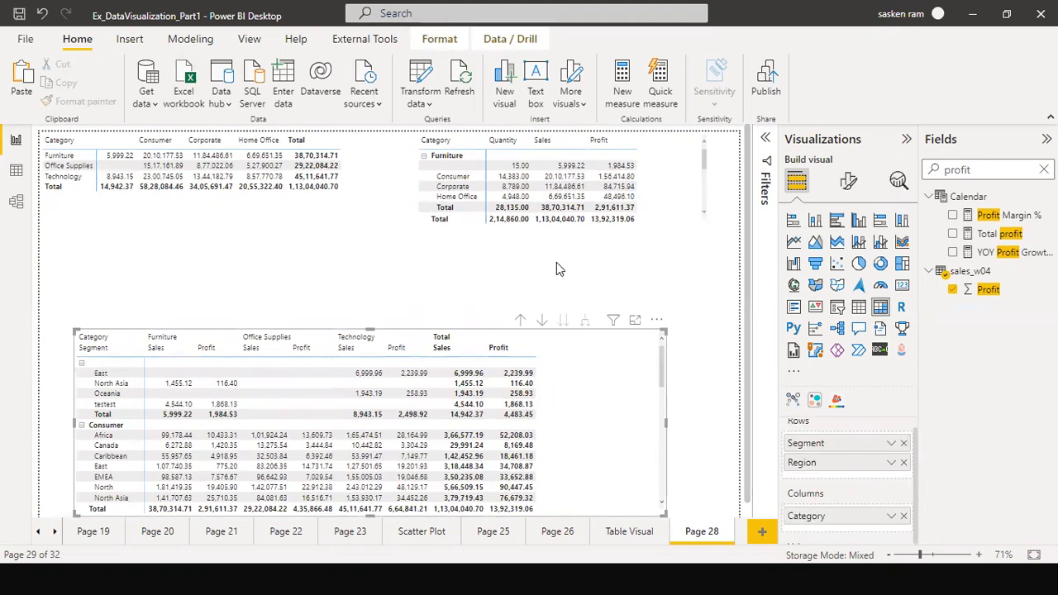
{"action": "left_click_drag", "start_coordinate": [519, 324], "coordinate": [501, 250]}
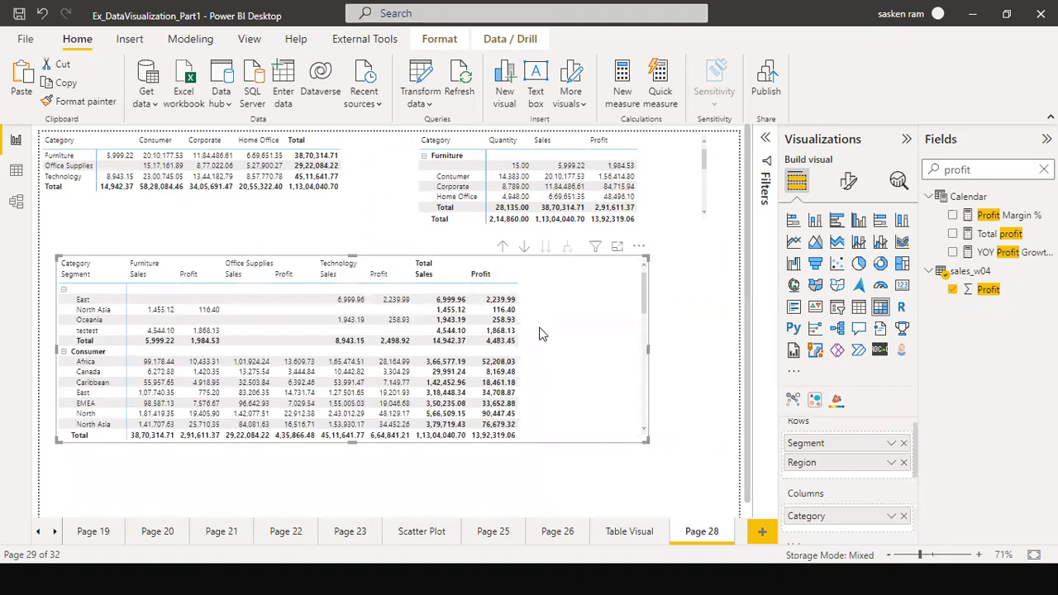
Extend the Segment and Region matrix downward and drill its rows back up to the Segment level
{"action": "left_click_drag", "start_coordinate": [353, 443], "coordinate": [341, 512]}
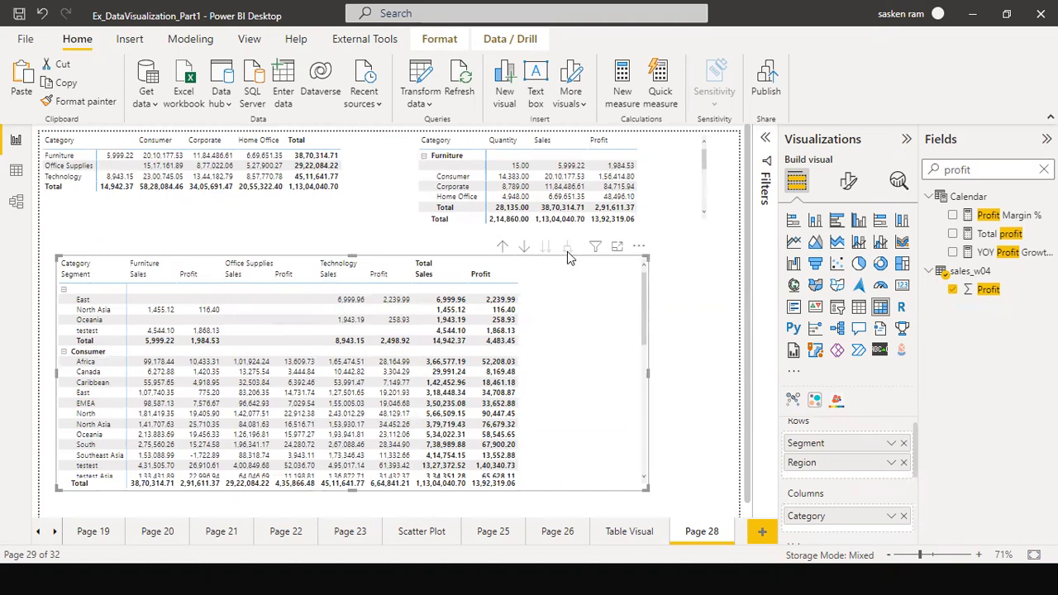
{"action": "left_click", "coordinate": [504, 246]}
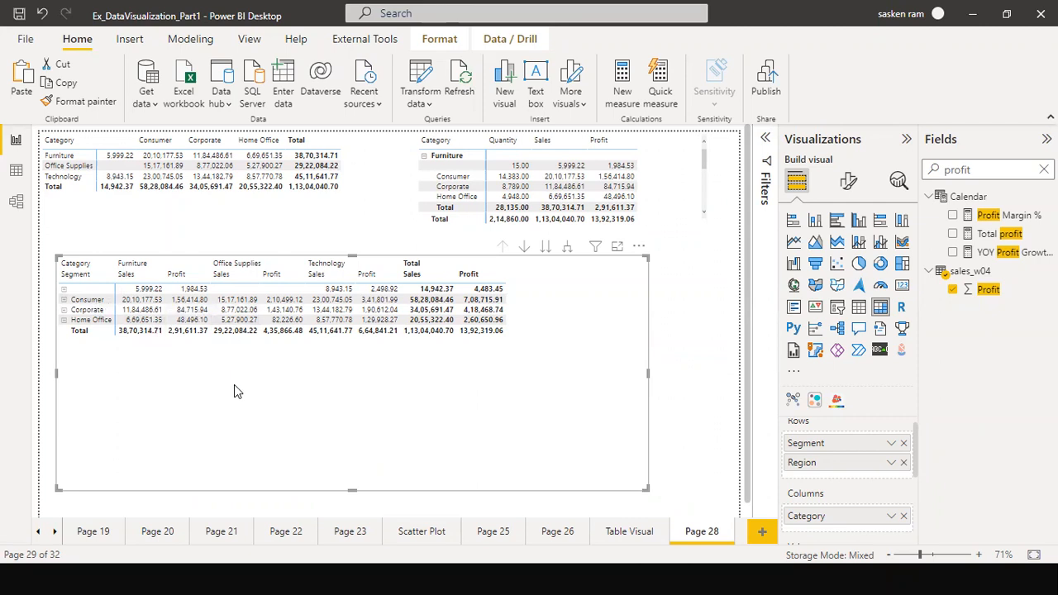
Expand only the Consumer segment into its regions in the Segment and Region matrix and drill back up
{"action": "left_click", "coordinate": [63, 300]}
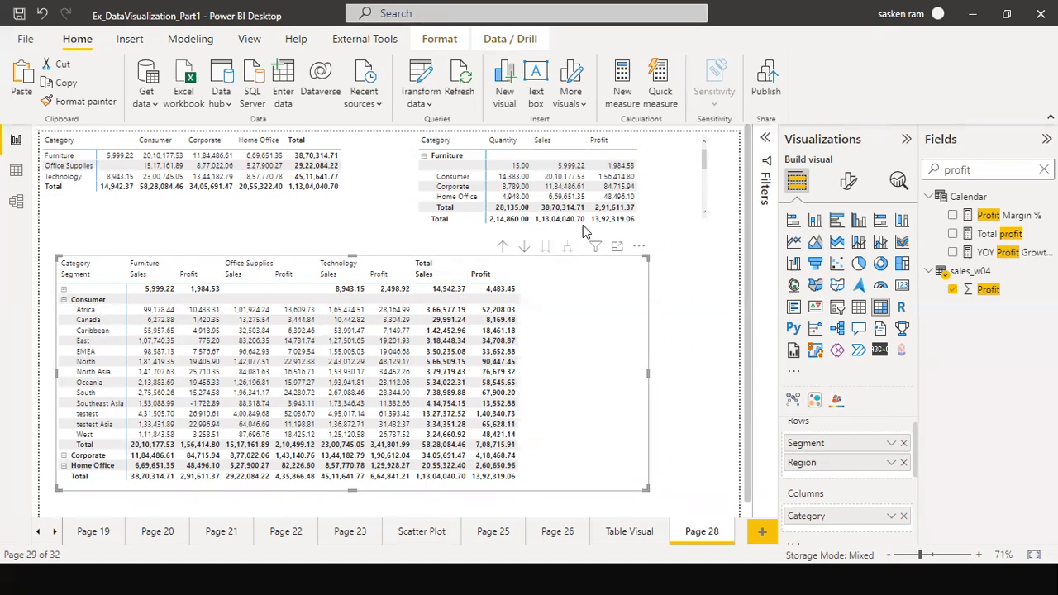
{"action": "left_click", "coordinate": [502, 247]}
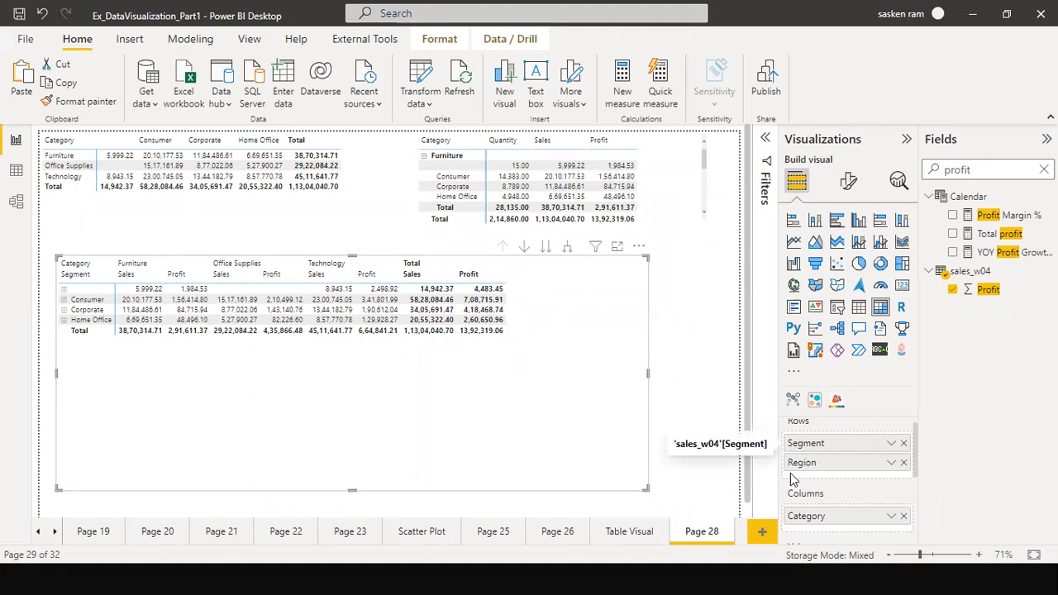
Expand all segments down one level to examine the Region breakdown, and drill back up to Segment level
{"action": "left_click", "coordinate": [566, 248]}
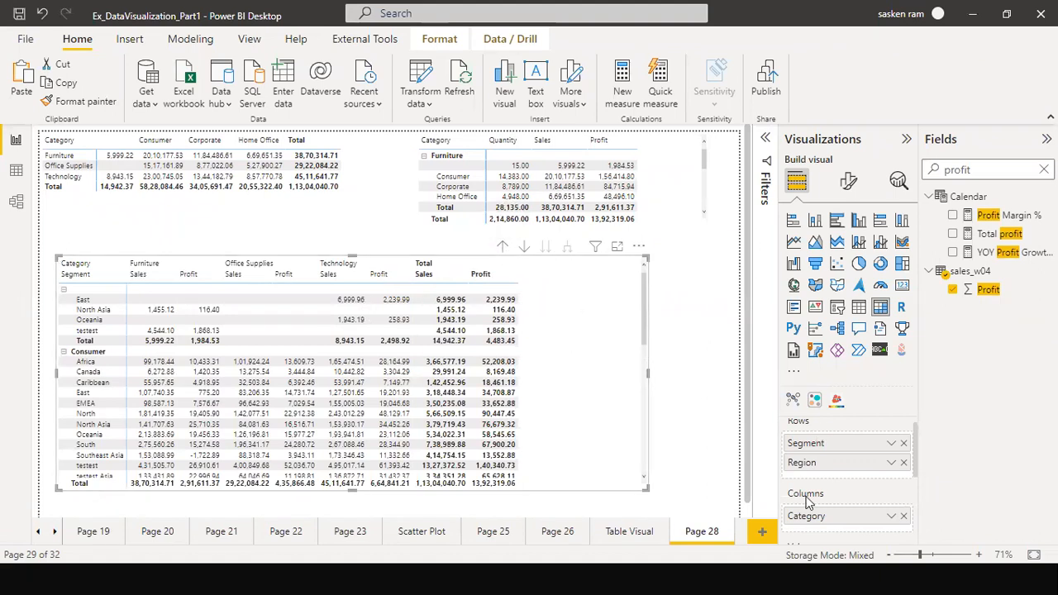
{"action": "scroll", "coordinate": [94, 353], "scroll_direction": "down", "scroll_amount": 3}
{"action": "scroll", "coordinate": [94, 352], "scroll_direction": "down", "scroll_amount": 6}
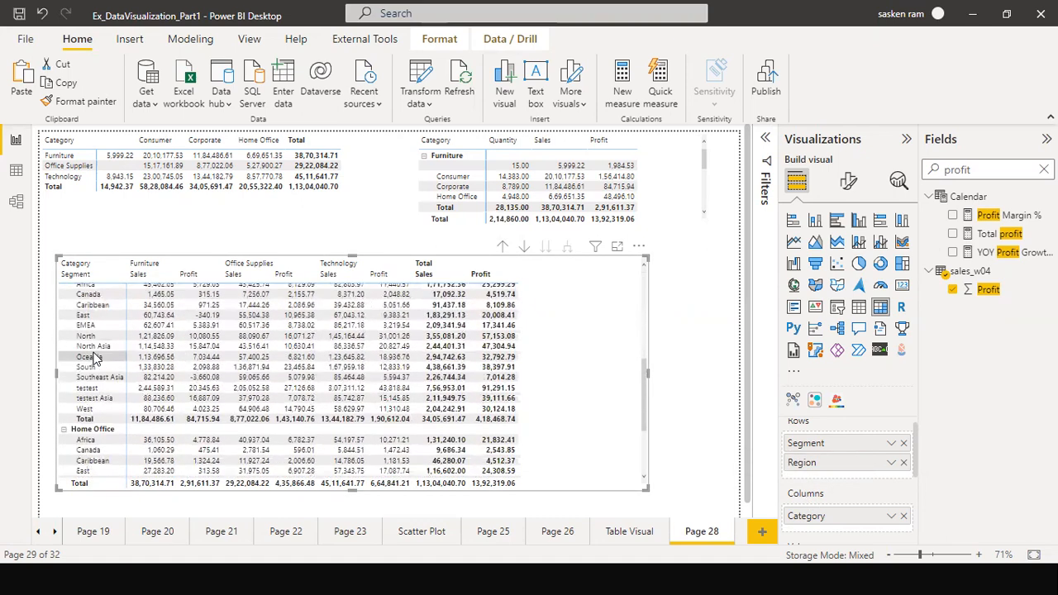
{"action": "scroll", "coordinate": [93, 357], "scroll_direction": "up", "scroll_amount": 9}
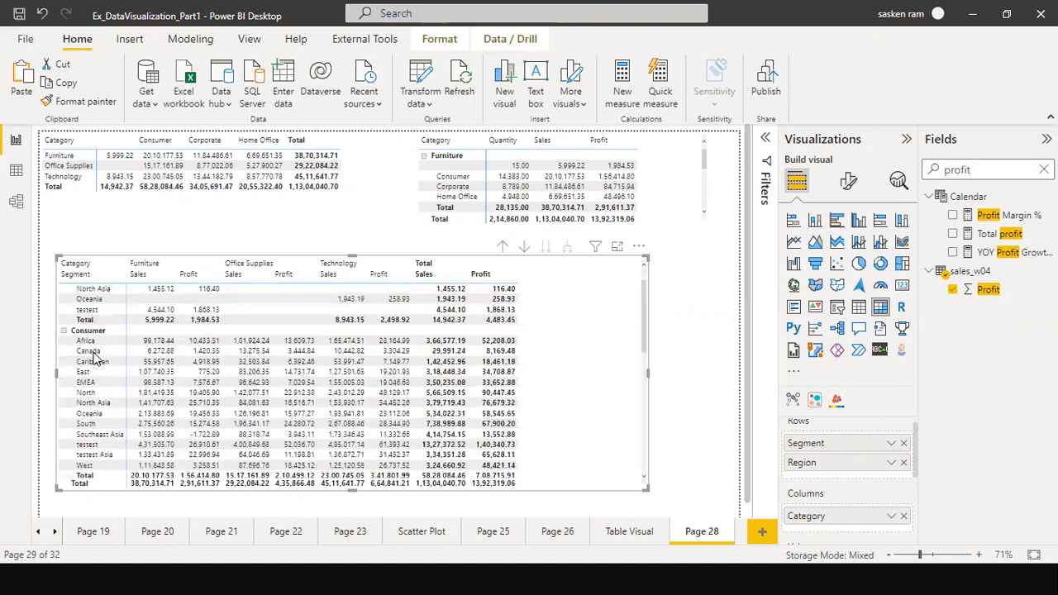
{"action": "left_click", "coordinate": [503, 247]}
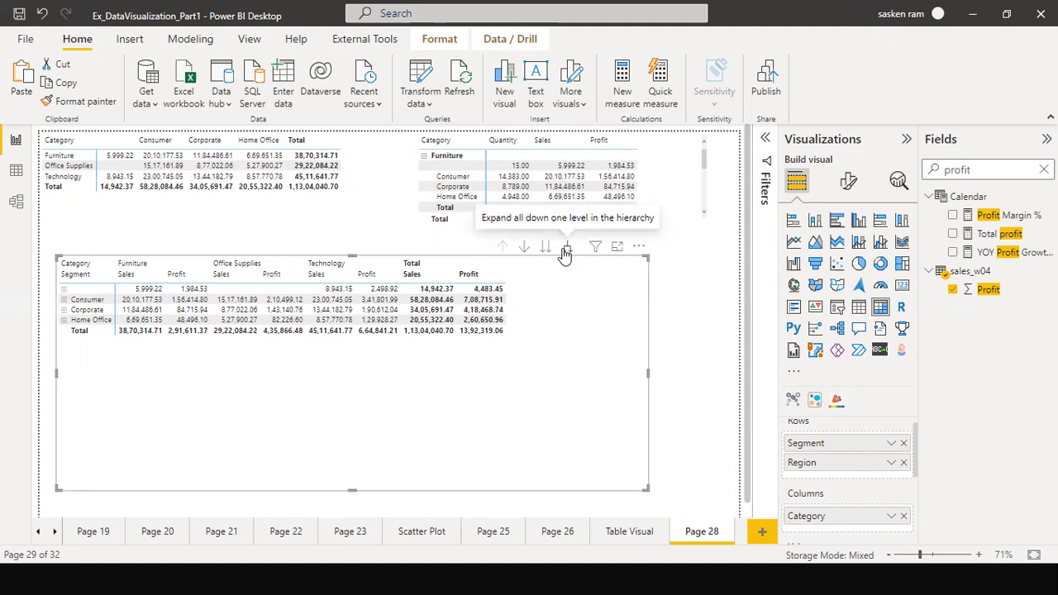
Replace Region with Ship_Mode from the sales_w04 table as the second row field under Segment
{"action": "left_click", "coordinate": [903, 463]}
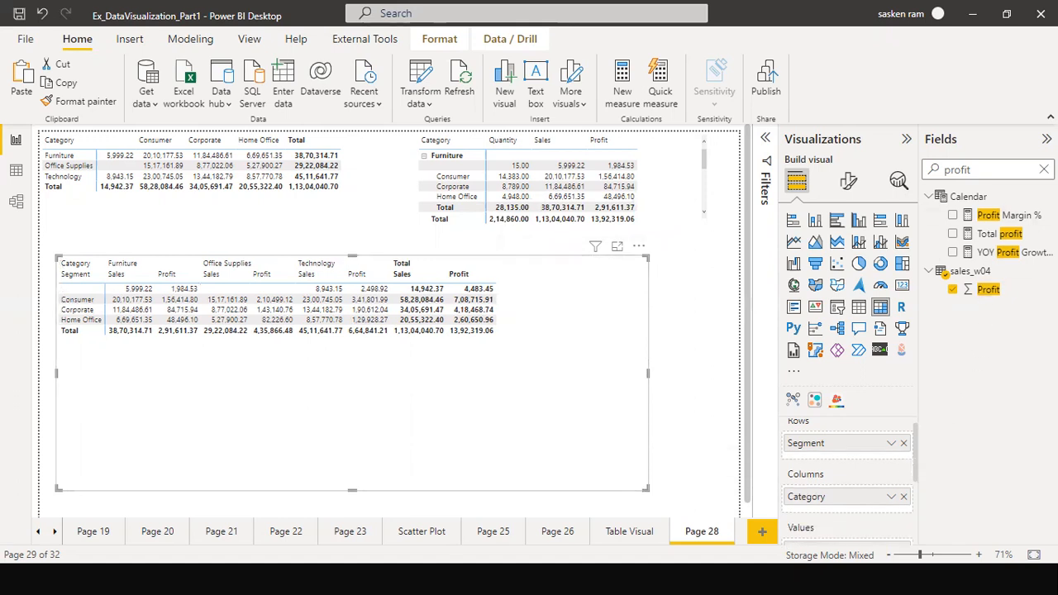
{"action": "left_click", "coordinate": [1044, 170]}
{"action": "scroll", "coordinate": [1029, 321], "scroll_direction": "down", "scroll_amount": 15}
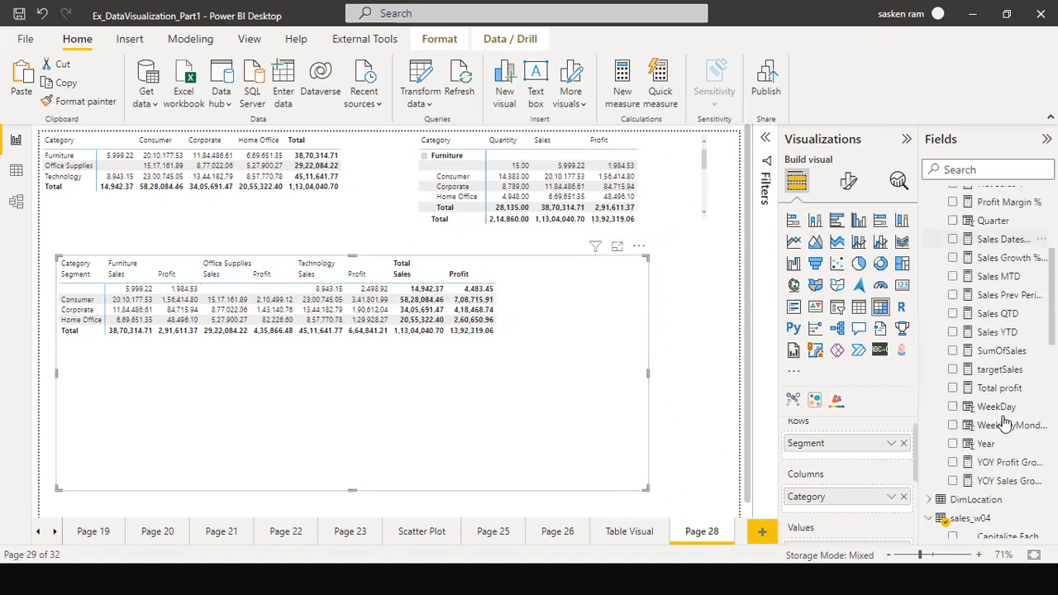
{"action": "scroll", "coordinate": [994, 488], "scroll_direction": "down", "scroll_amount": 5}
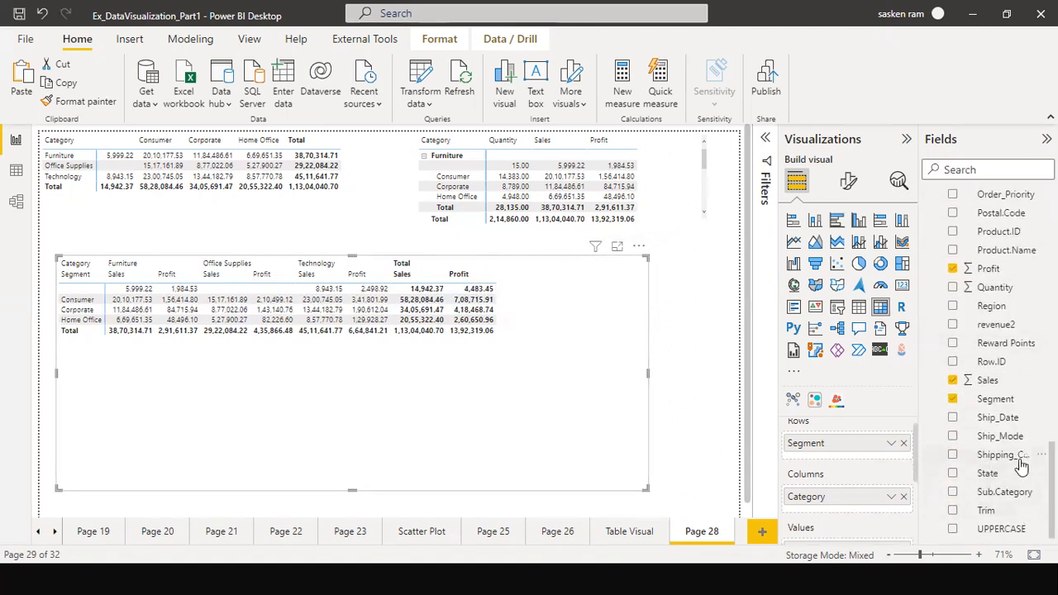
{"action": "left_click_drag", "start_coordinate": [989, 438], "coordinate": [832, 454]}
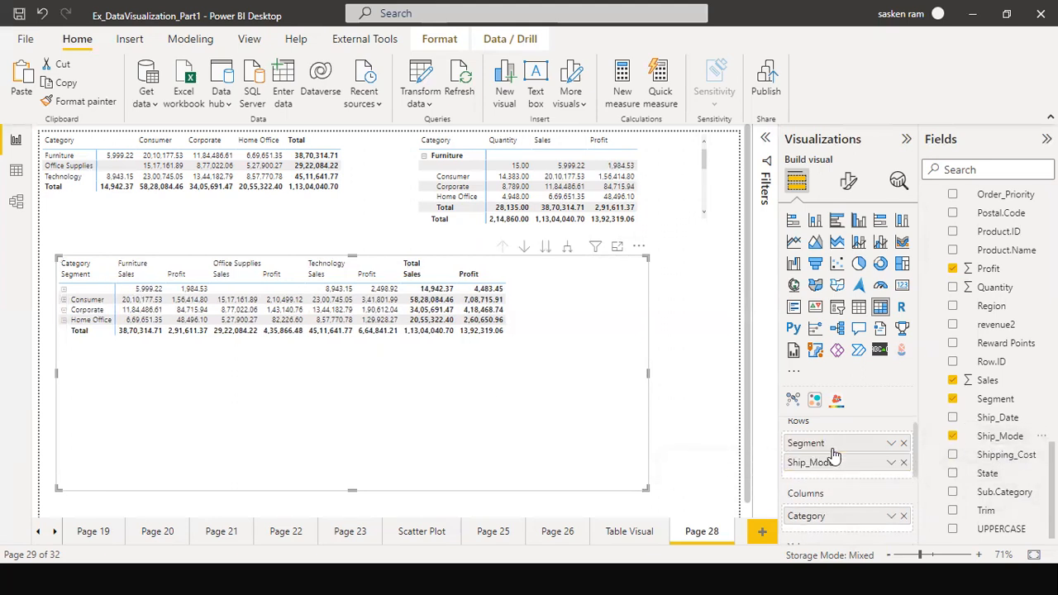
Expand all segments down to the Ship_Mode level and look through the resulting rows
{"action": "left_click", "coordinate": [569, 247]}
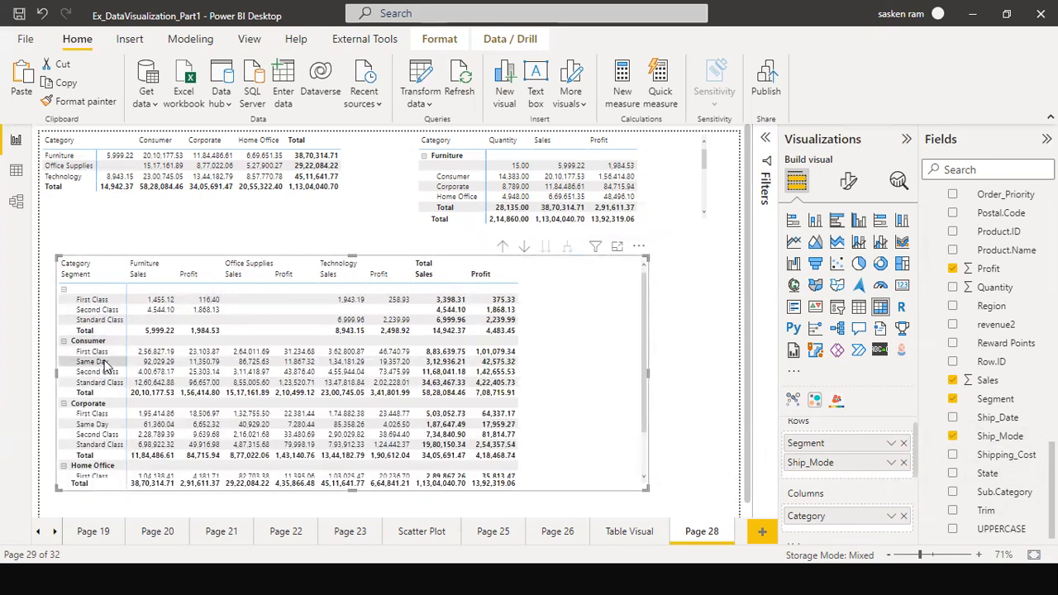
{"action": "scroll", "coordinate": [104, 387], "scroll_direction": "down", "scroll_amount": 2}
{"action": "scroll", "coordinate": [104, 390], "scroll_direction": "up", "scroll_amount": 2}
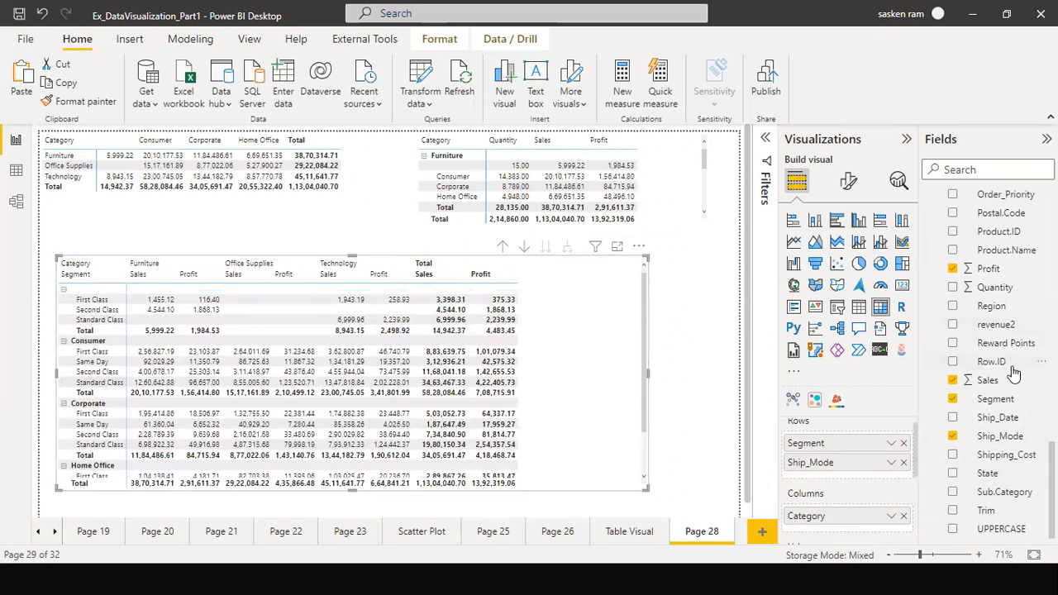
Add Sub.Category as the third row field of the matrix, beneath Ship_Mode
{"action": "scroll", "coordinate": [1012, 373], "scroll_direction": "up", "scroll_amount": 5}
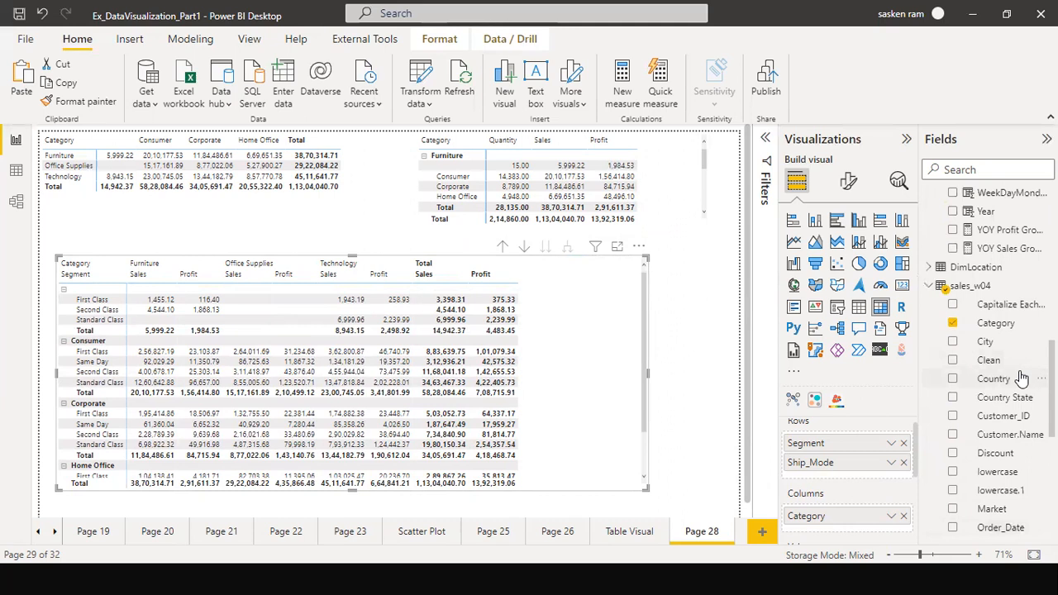
{"action": "scroll", "coordinate": [1021, 378], "scroll_direction": "down", "scroll_amount": 5}
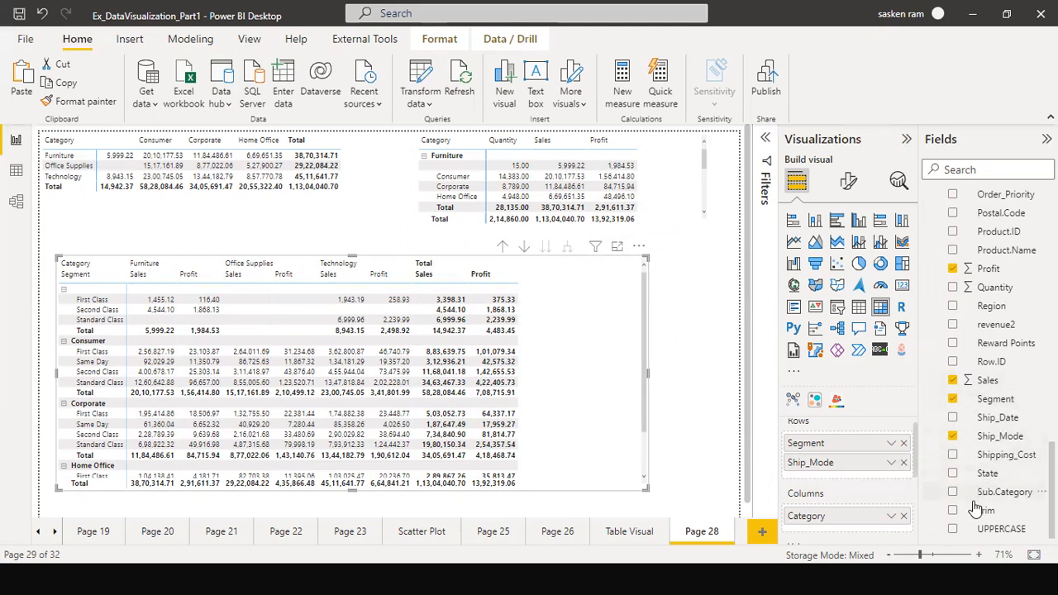
{"action": "left_click_drag", "start_coordinate": [828, 514], "coordinate": [843, 481]}
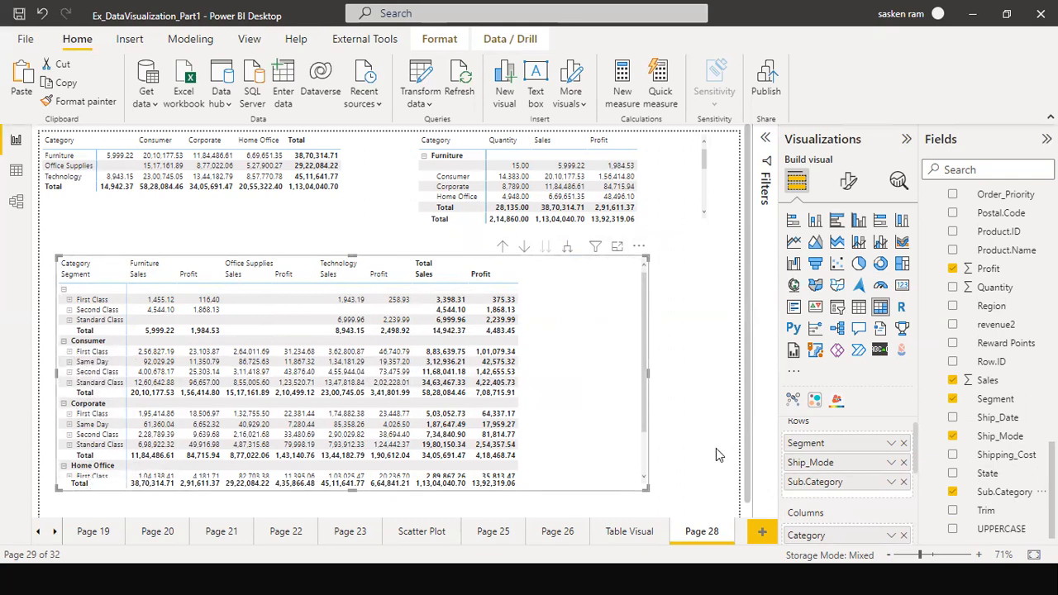
Expand First Class under Consumer to its sub-categories, and drill the matrix back up to Segment level
{"action": "left_click", "coordinate": [69, 352]}
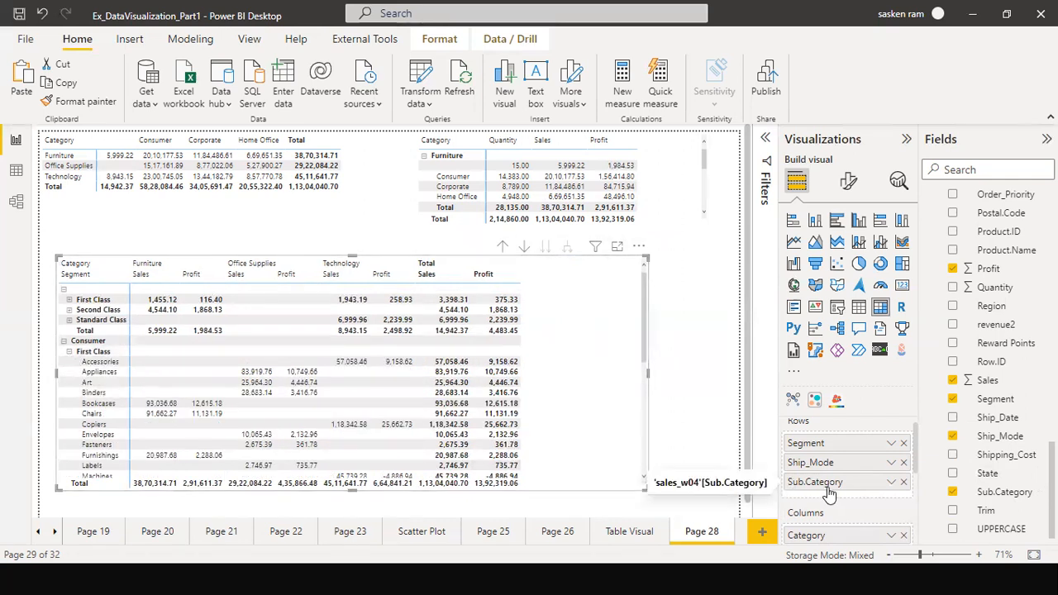
{"action": "left_click", "coordinate": [505, 248]}
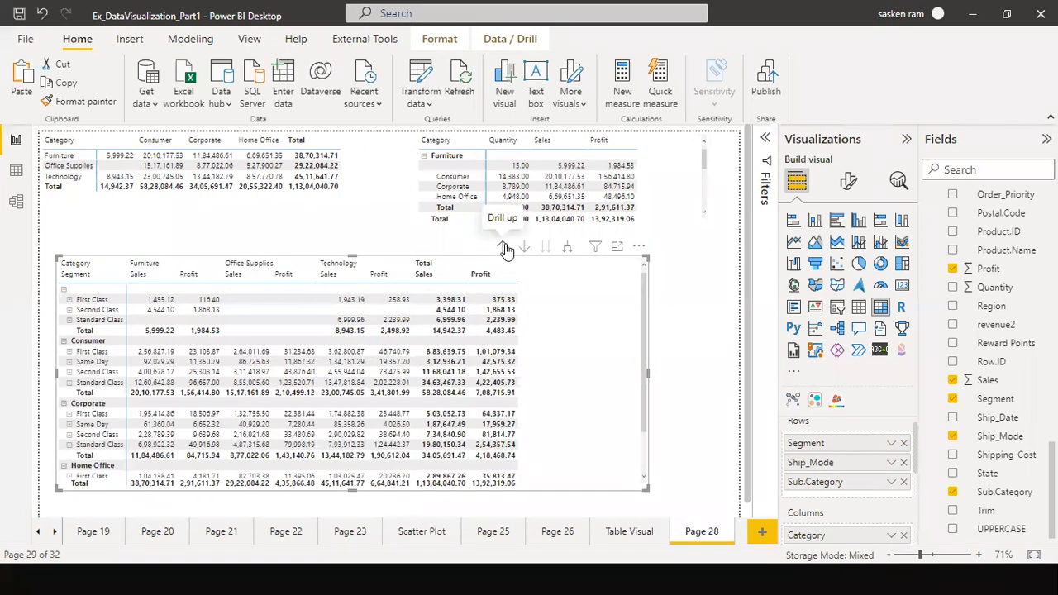
{"action": "left_click", "coordinate": [503, 248]}
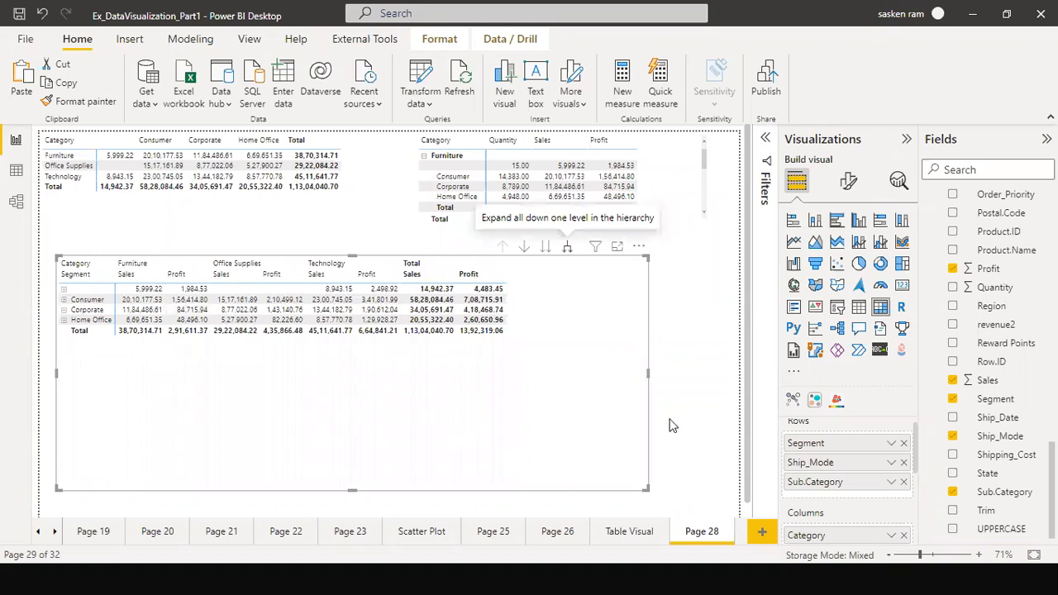
Expand the whole row hierarchy down to Sub.Category level and drill back up to Segment level
{"action": "left_click", "coordinate": [566, 248]}
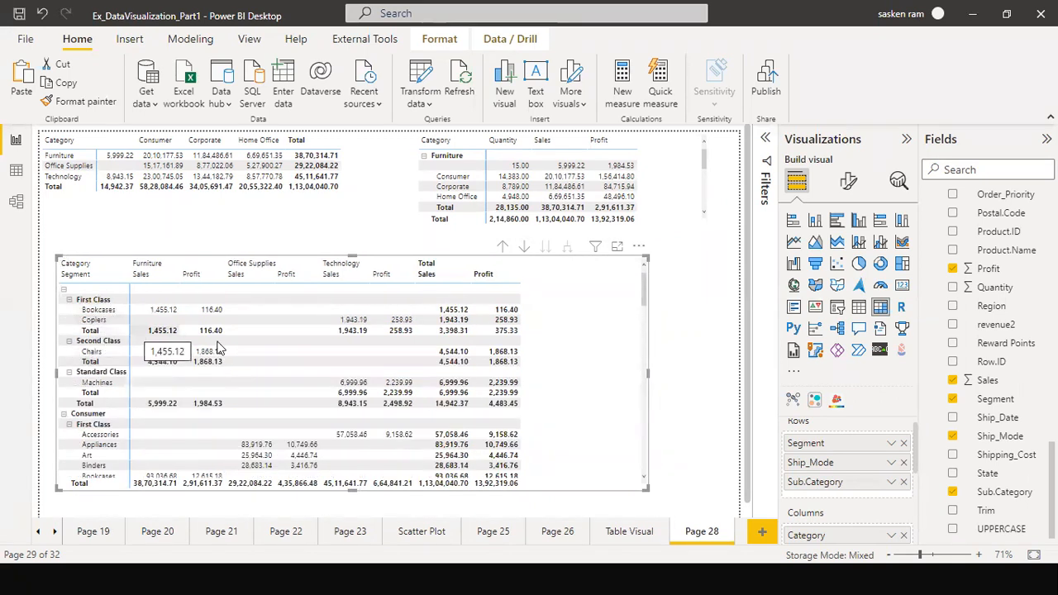
{"action": "left_click", "coordinate": [505, 247]}
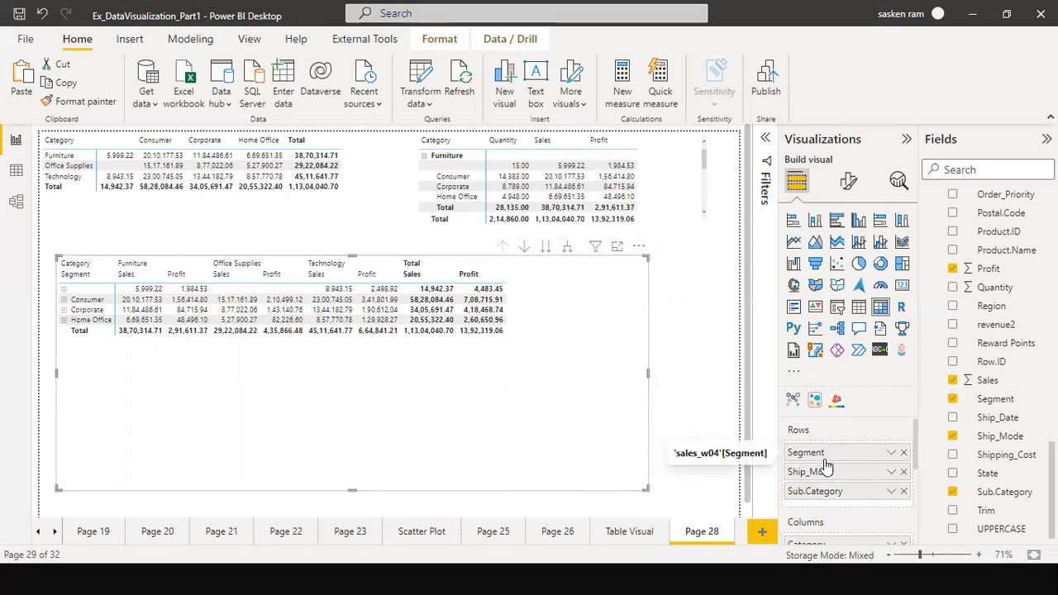
{"action": "scroll", "coordinate": [816, 505], "scroll_direction": "down", "scroll_amount": 1}
{"action": "scroll", "coordinate": [816, 505], "scroll_direction": "up", "scroll_amount": 1}
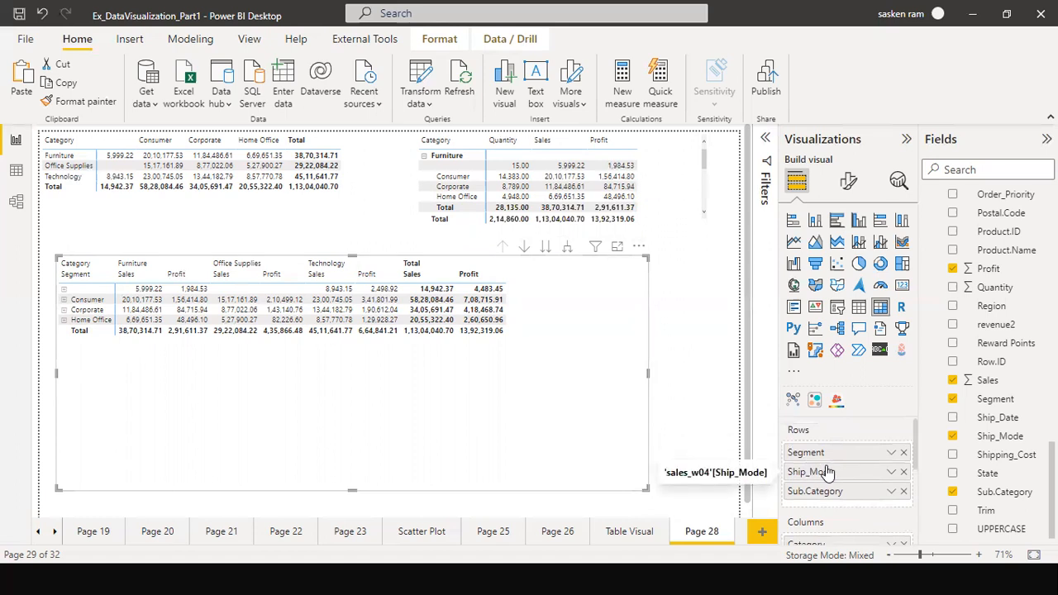
Go to the next level of the row hierarchy to examine Sales and Profit by Ship_Mode alone
{"action": "left_click", "coordinate": [543, 248]}
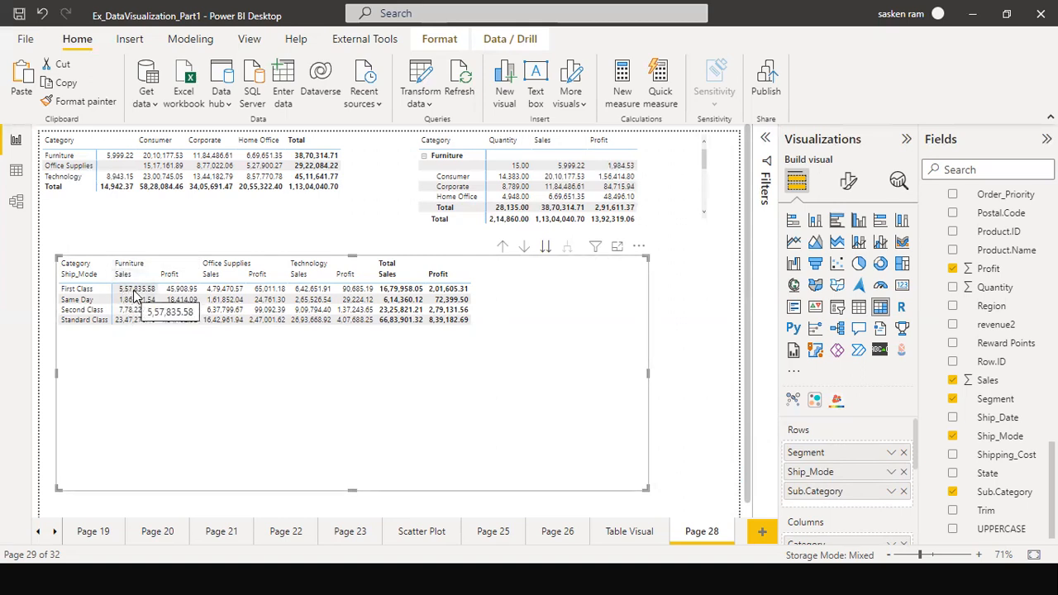
{"action": "mouse_move", "coordinate": [145, 302]}
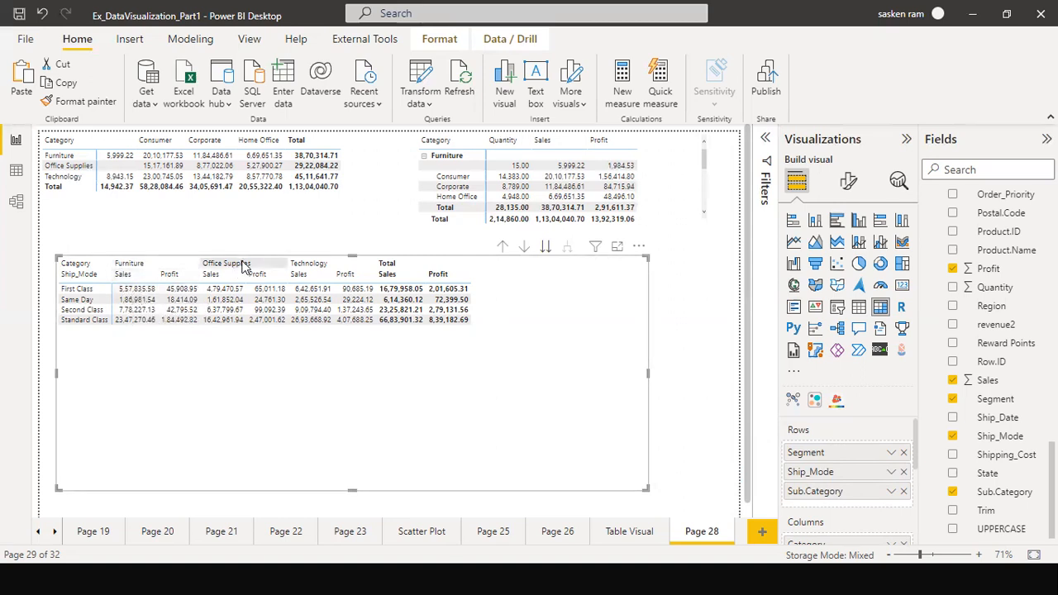
{"action": "mouse_move", "coordinate": [378, 317]}
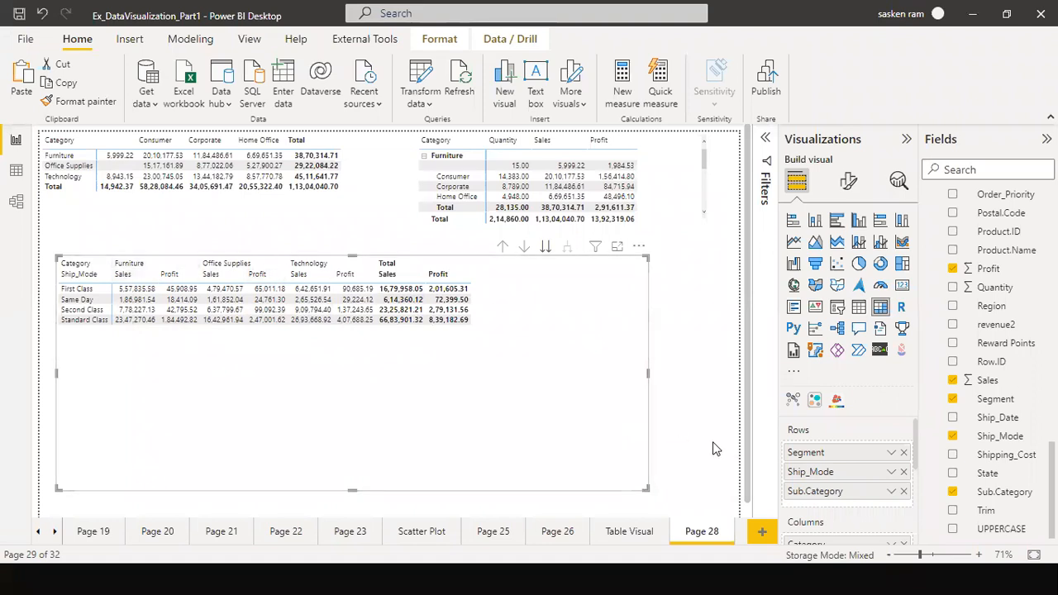
Advance the matrix rows from Ship_Mode to the Sub.Category level and compare it with the row field order
{"action": "scroll", "coordinate": [797, 512], "scroll_direction": "down", "scroll_amount": 1}
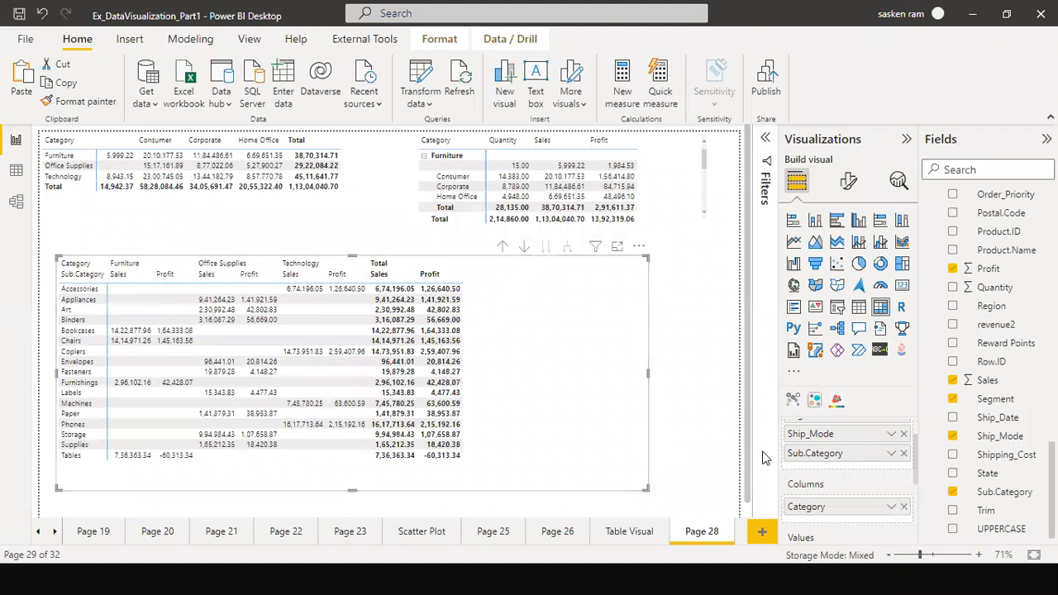
{"action": "scroll", "coordinate": [834, 467], "scroll_direction": "up", "scroll_amount": 1}
{"action": "scroll", "coordinate": [834, 468], "scroll_direction": "up", "scroll_amount": 1}
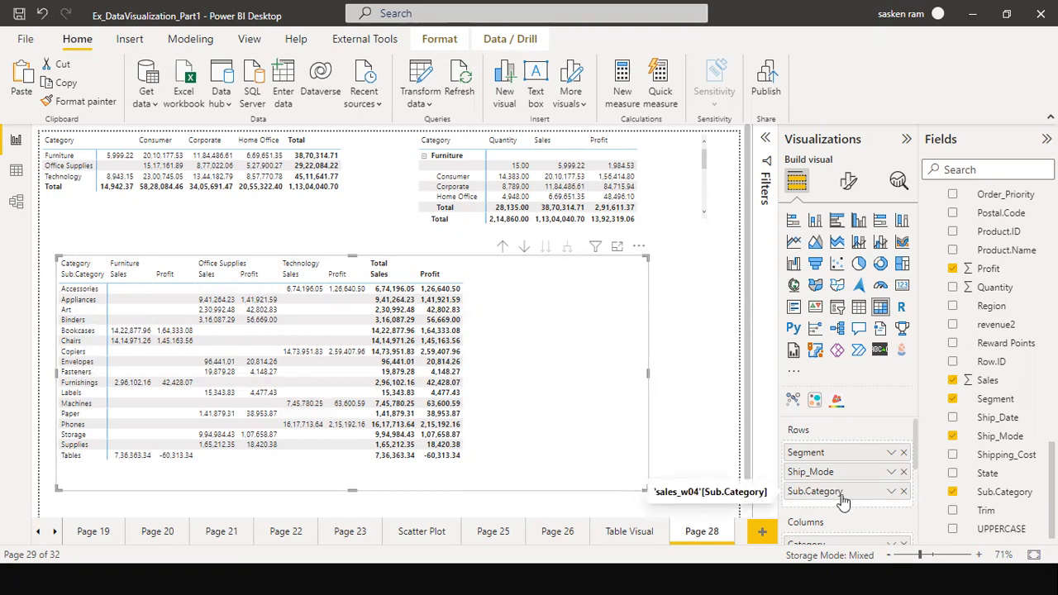
Repeat the move from the Ship_Mode level to the Sub.Category level, and drill back up to Segment
{"action": "scroll", "coordinate": [842, 502], "scroll_direction": "down", "scroll_amount": 1}
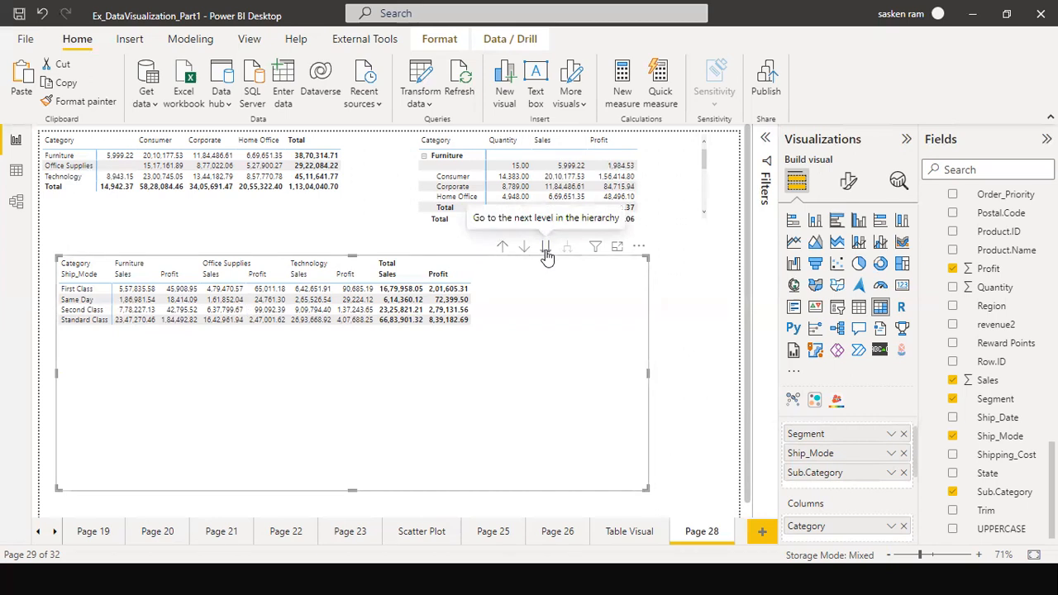
{"action": "left_click_drag", "start_coordinate": [789, 455], "coordinate": [794, 475]}
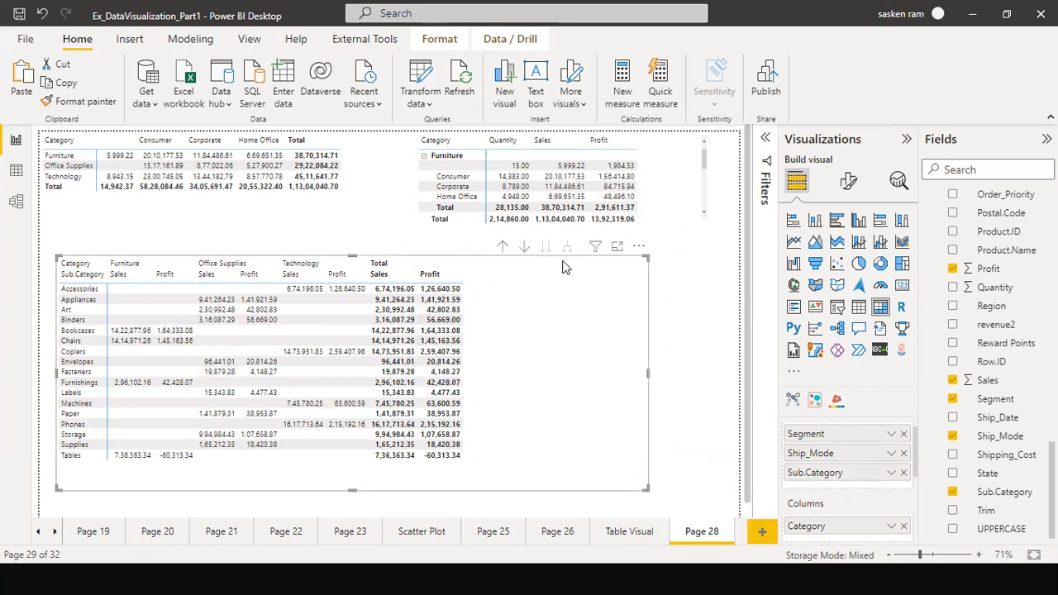
{"action": "left_click", "coordinate": [503, 248]}
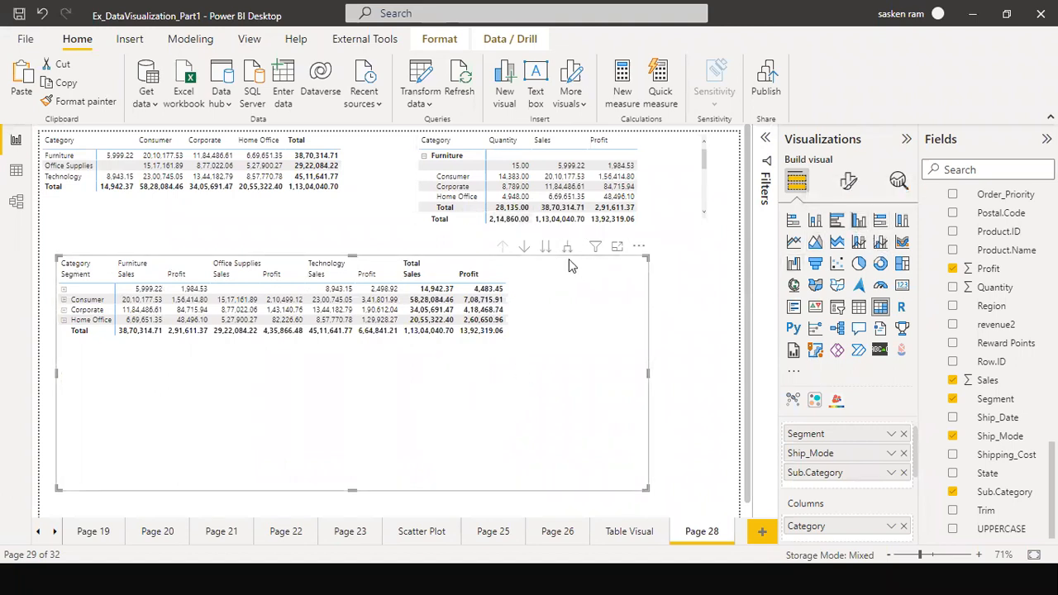
Convert the lower matrix into a clustered column chart and review its X-axis and Y-axis fields
{"action": "left_click", "coordinate": [859, 221]}
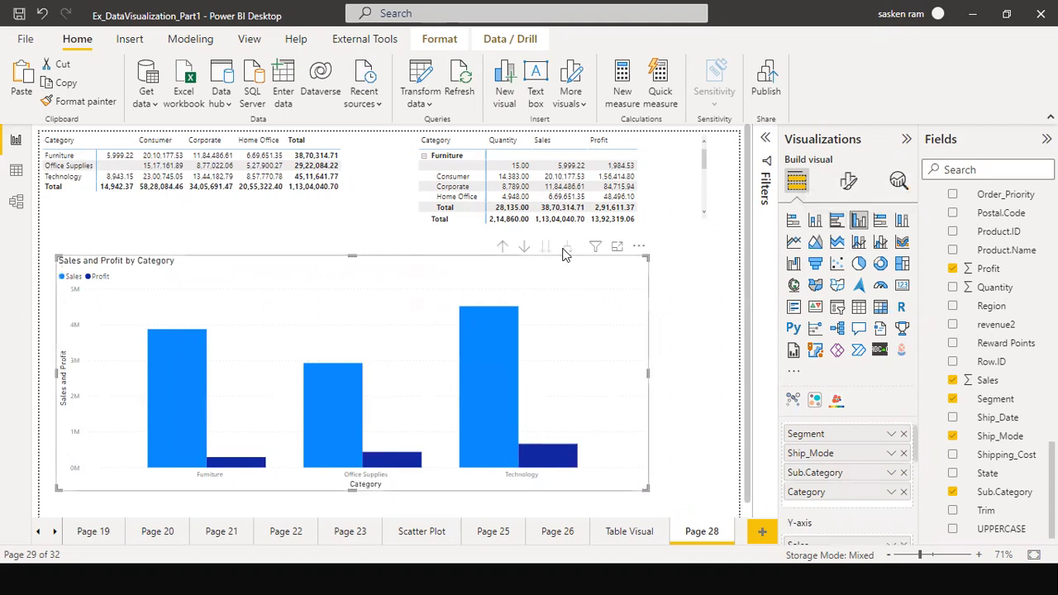
{"action": "scroll", "coordinate": [826, 463], "scroll_direction": "down", "scroll_amount": 3}
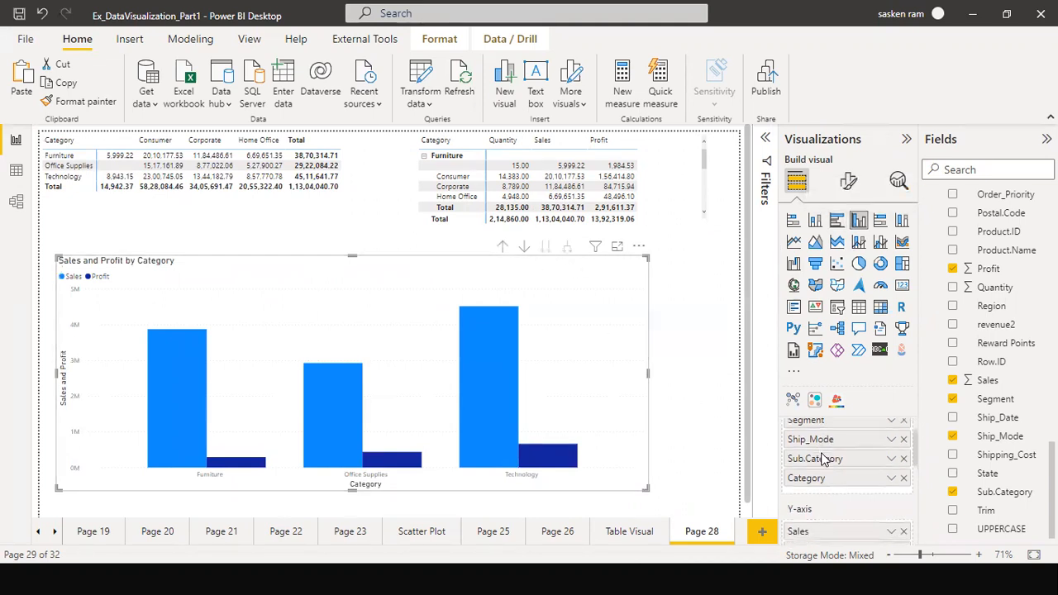
{"action": "scroll", "coordinate": [826, 455], "scroll_direction": "up", "scroll_amount": 3}
{"action": "scroll", "coordinate": [824, 459], "scroll_direction": "down", "scroll_amount": 5}
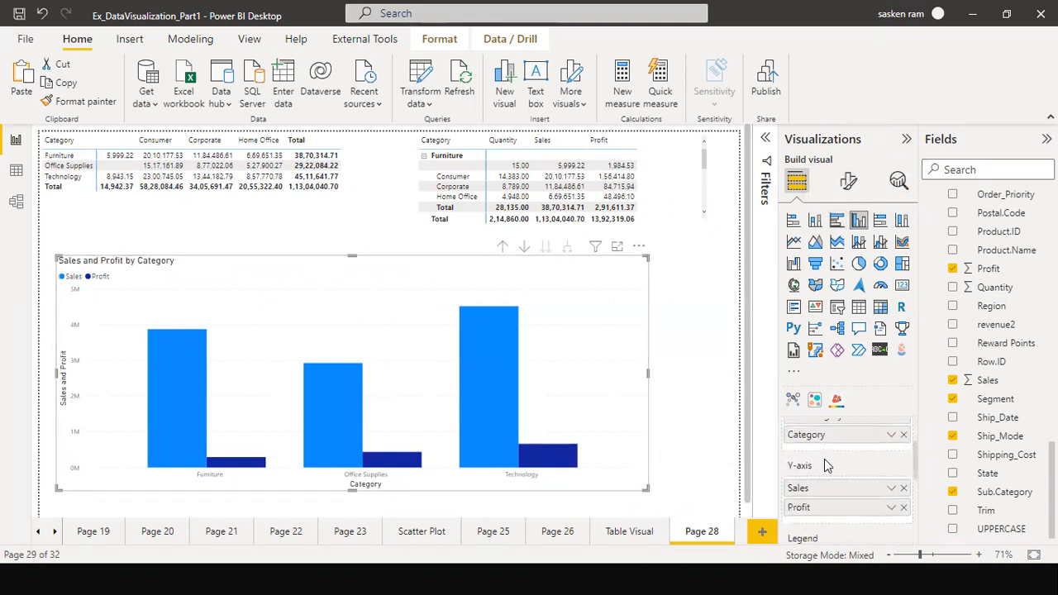
{"action": "scroll", "coordinate": [823, 468], "scroll_direction": "up", "scroll_amount": 5}
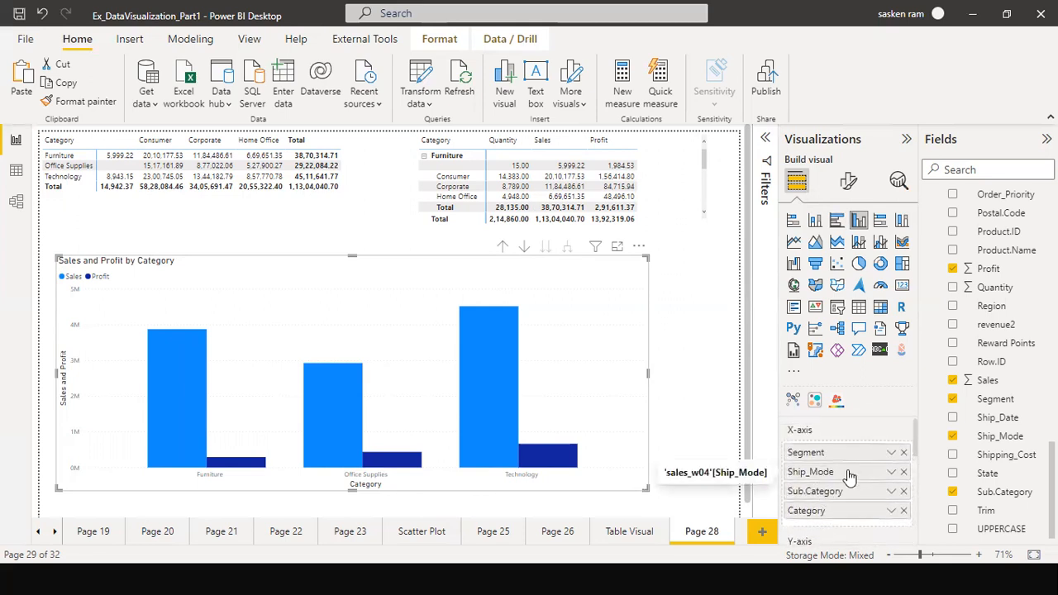
{"action": "scroll", "coordinate": [852, 506], "scroll_direction": "down", "scroll_amount": 1}
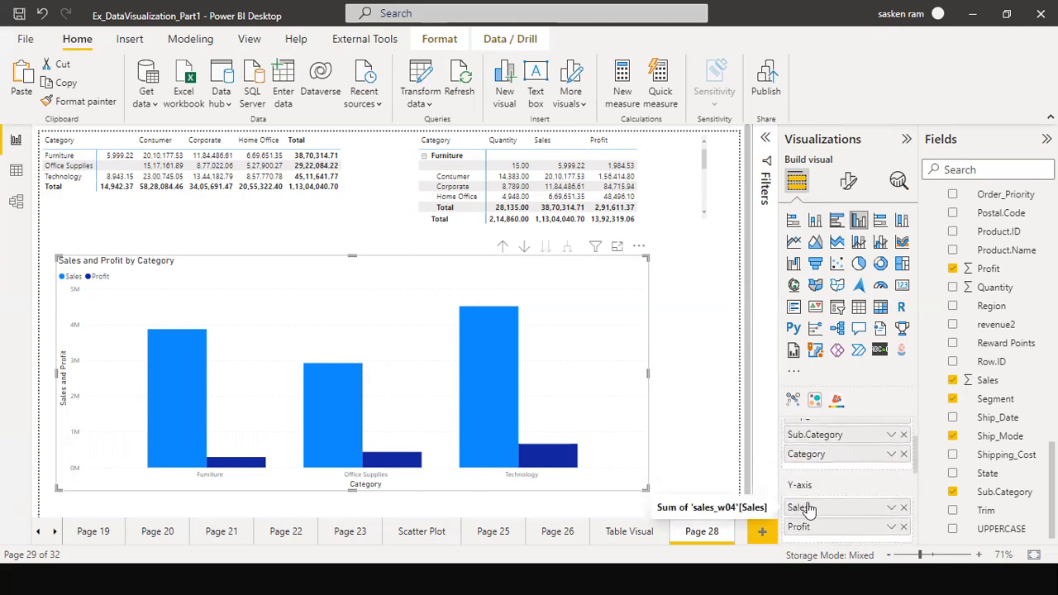
{"action": "scroll", "coordinate": [854, 489], "scroll_direction": "up", "scroll_amount": 1}
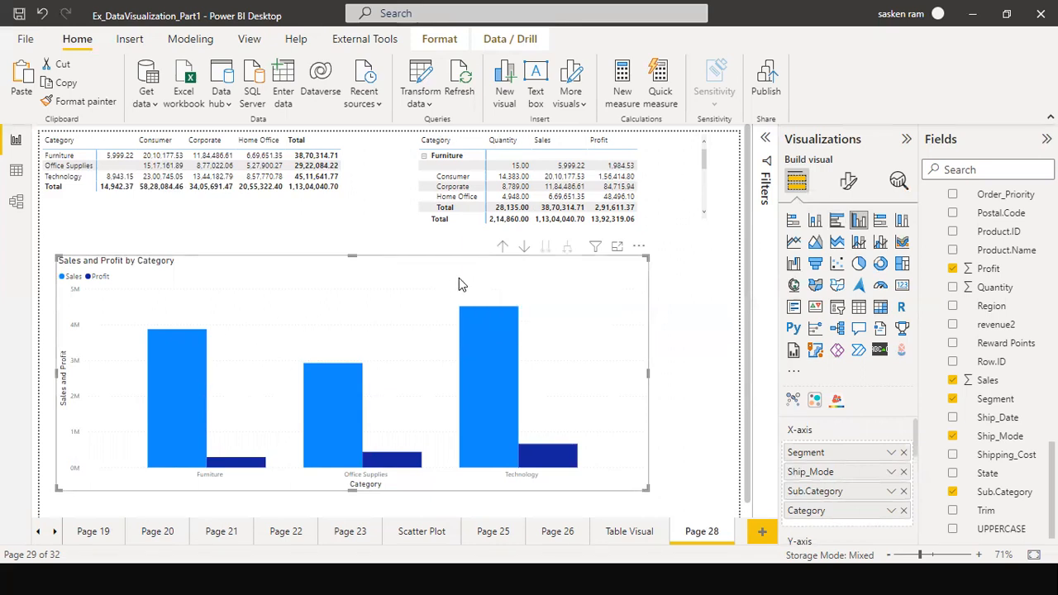
Drill the column chart up from Category through Sub.Category and Ship_Mode to the Segment level
{"action": "left_click", "coordinate": [504, 250]}
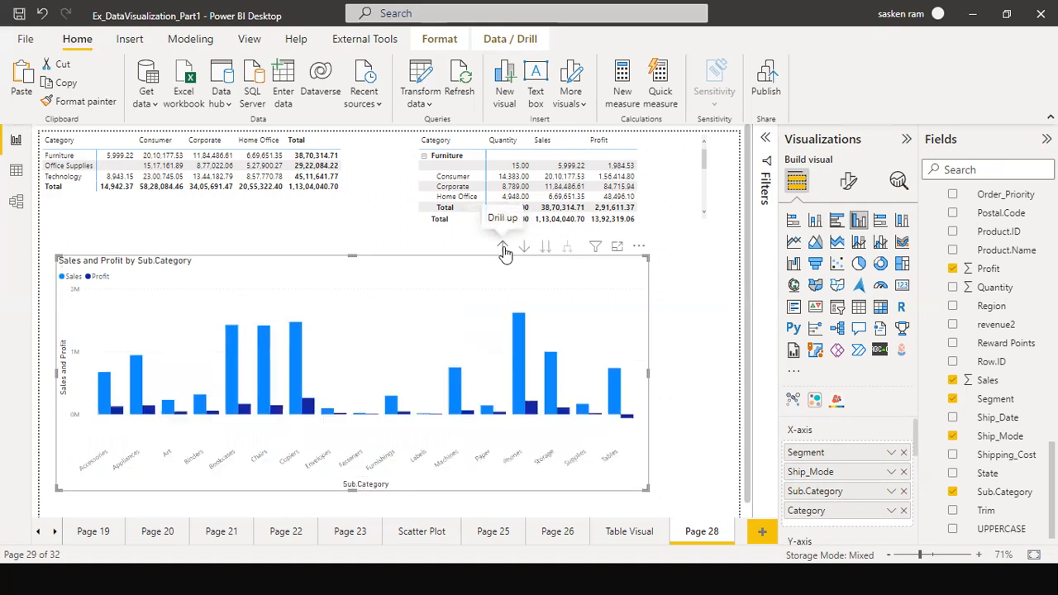
{"action": "left_click", "coordinate": [503, 248]}
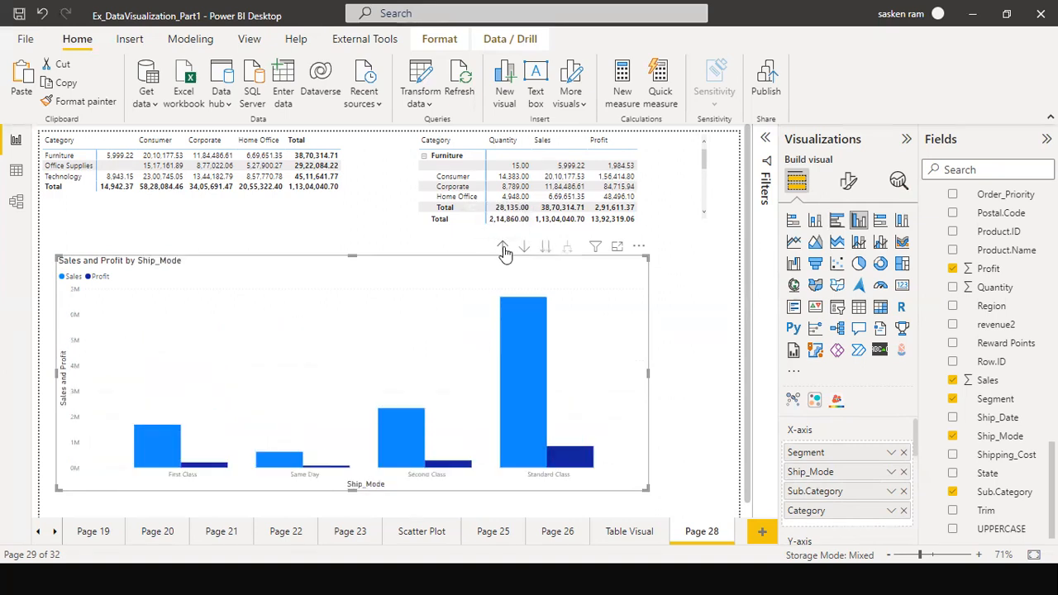
{"action": "left_click", "coordinate": [503, 248]}
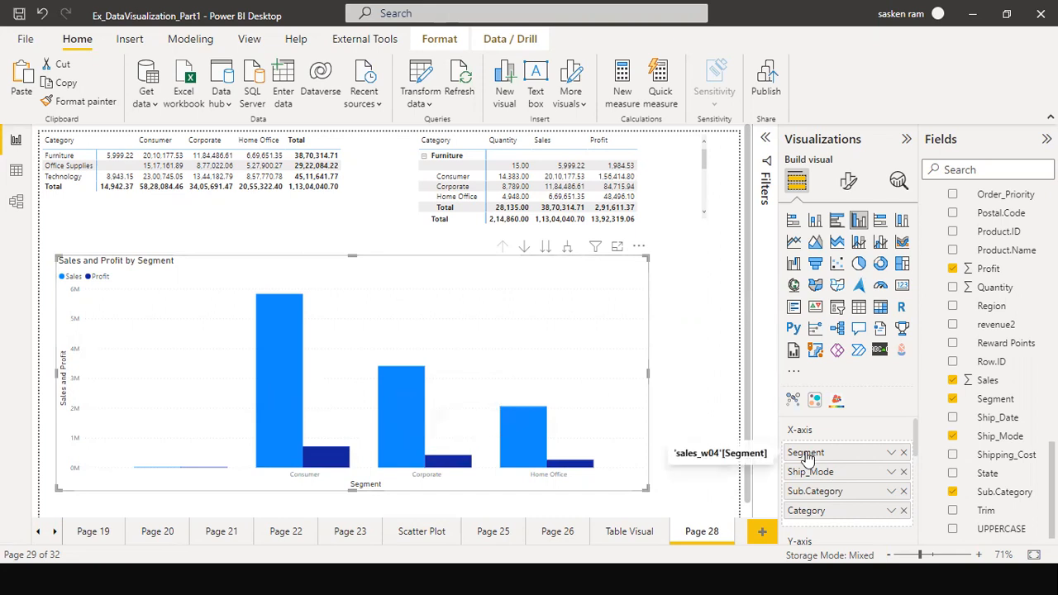
Move Category to the first position of the chart's X-axis hierarchy and drill the chart up to the Category level
{"action": "left_click_drag", "start_coordinate": [836, 514], "coordinate": [811, 471]}
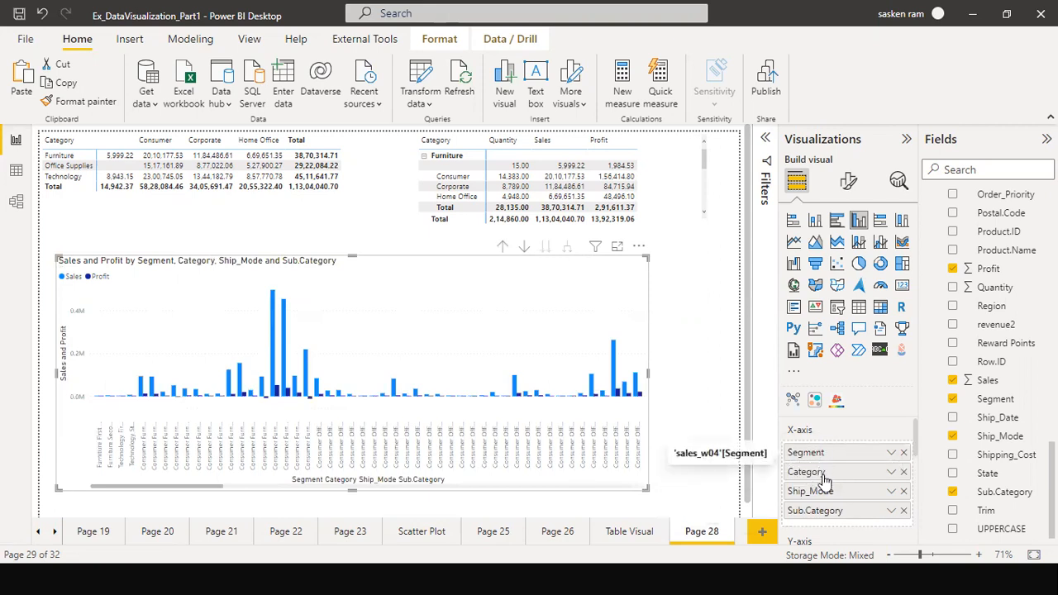
{"action": "left_click_drag", "start_coordinate": [823, 477], "coordinate": [828, 459]}
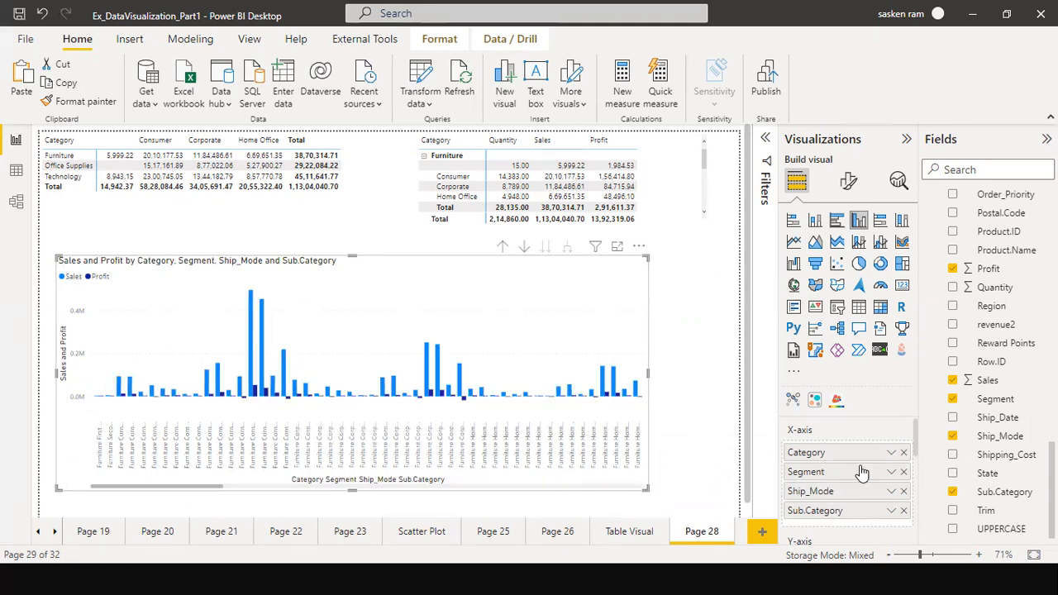
{"action": "left_click", "coordinate": [504, 248]}
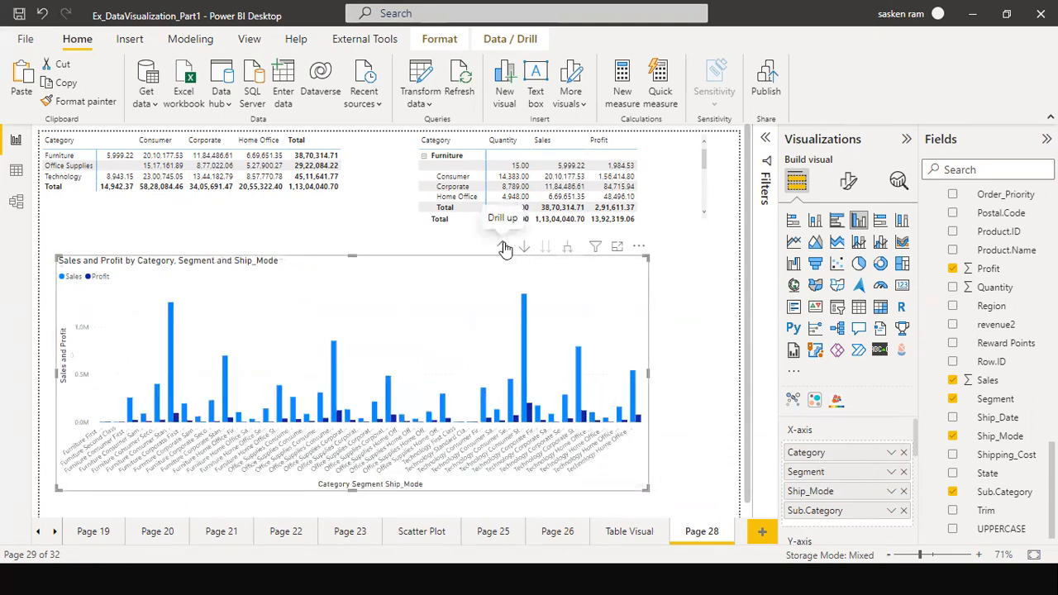
{"action": "left_click", "coordinate": [504, 247]}
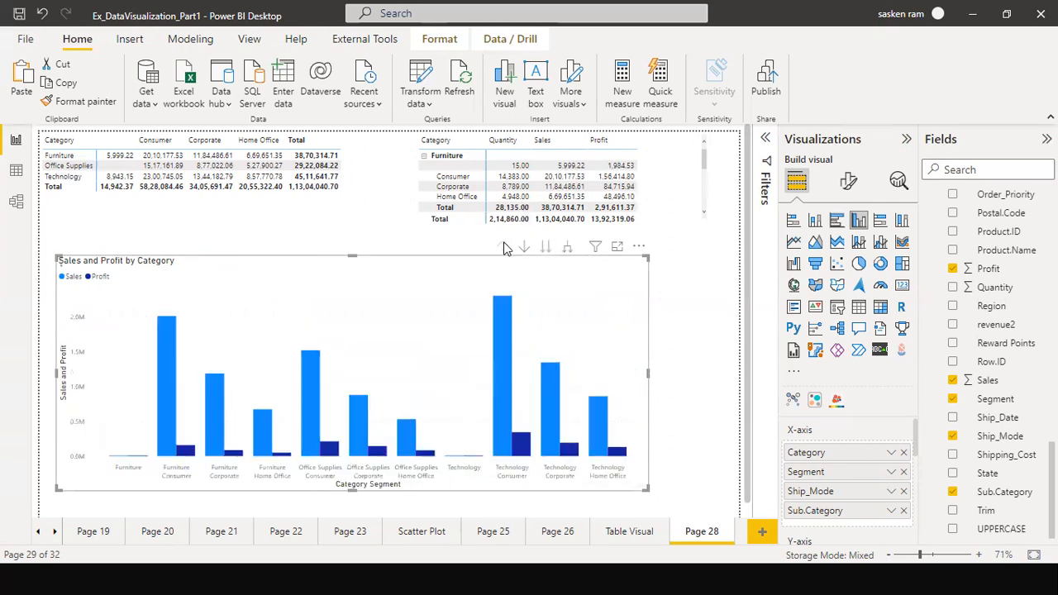
{"action": "left_click", "coordinate": [504, 248]}
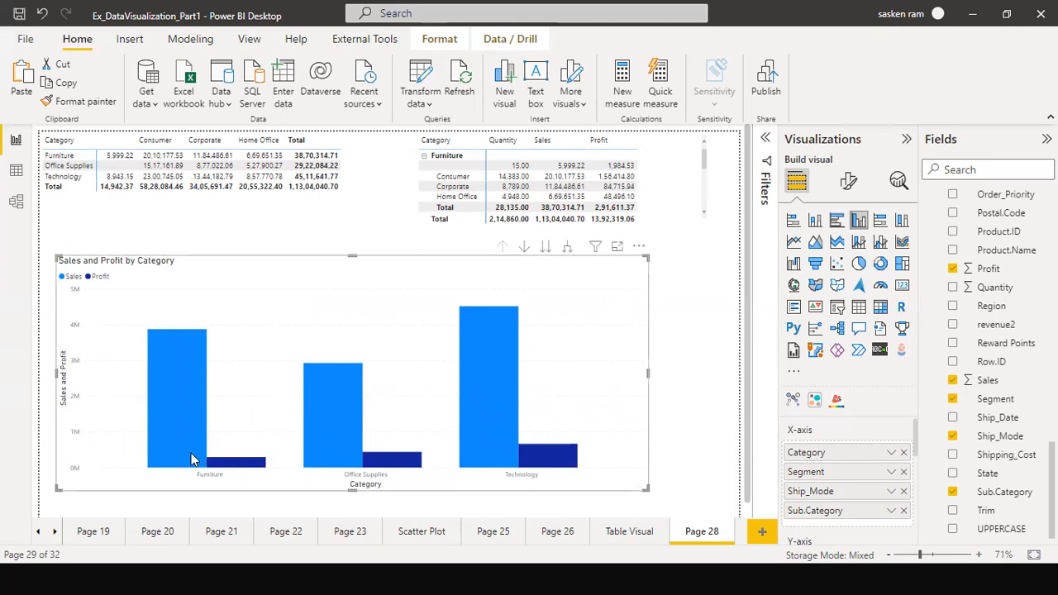
Turn on drill mode for the column chart and drill into the Furniture category
{"action": "mouse_move", "coordinate": [202, 463]}
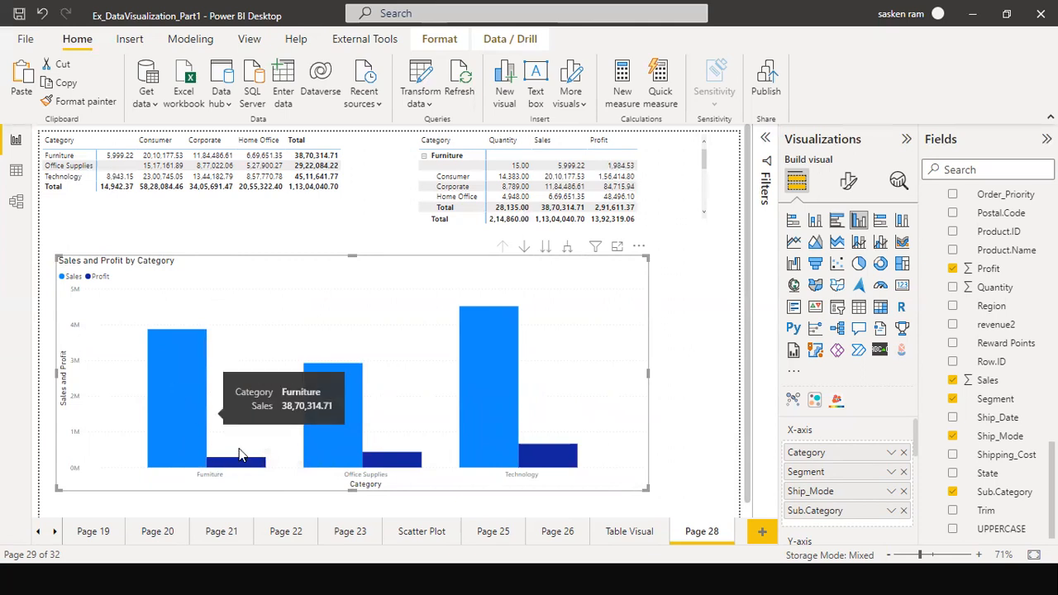
{"action": "mouse_move", "coordinate": [252, 461]}
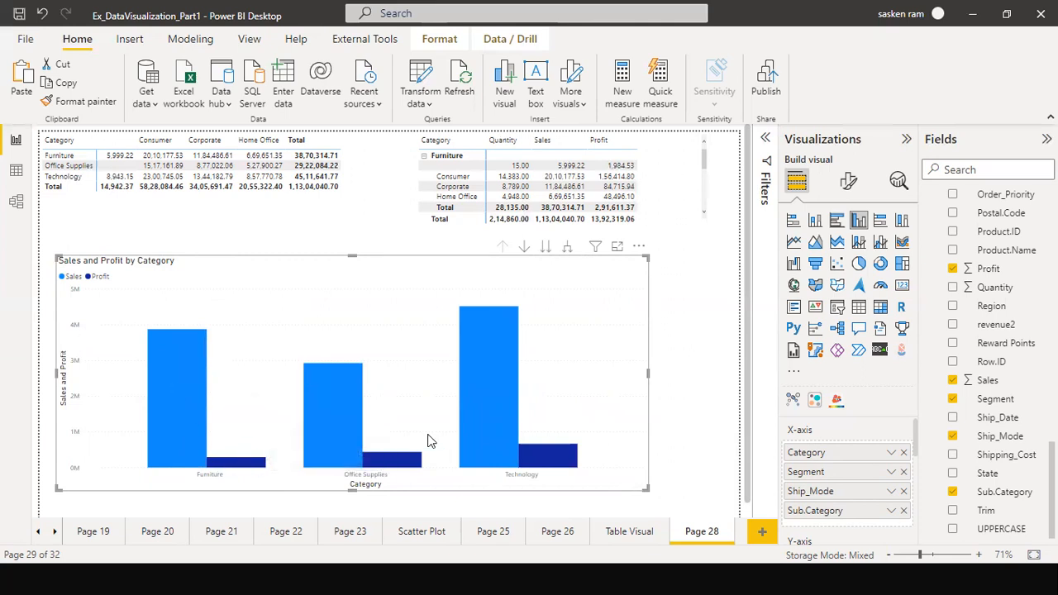
{"action": "left_click", "coordinate": [524, 248]}
{"action": "mouse_move", "coordinate": [165, 409]}
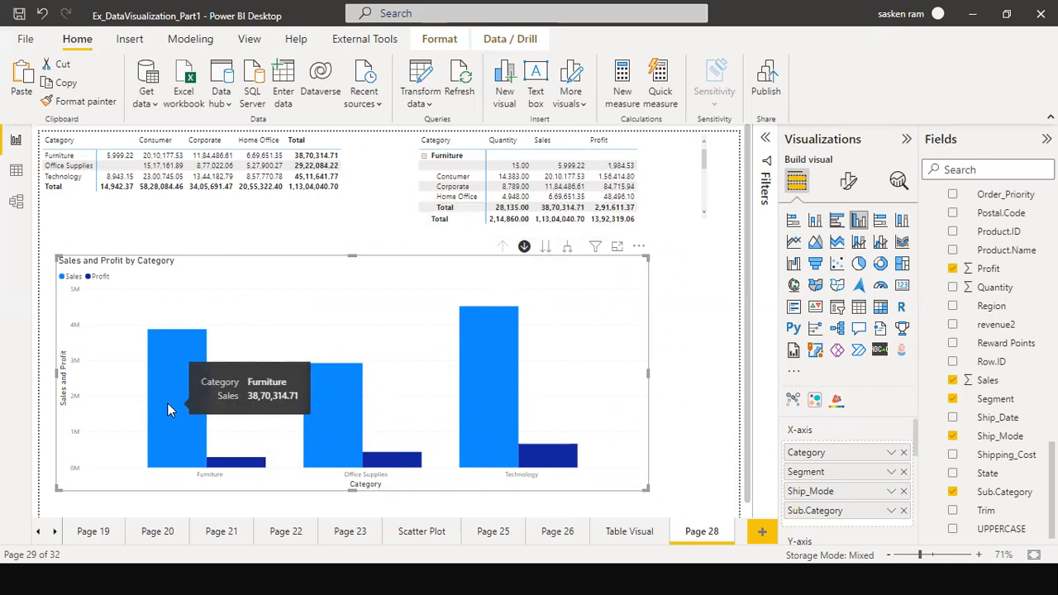
{"action": "left_click", "coordinate": [173, 388]}
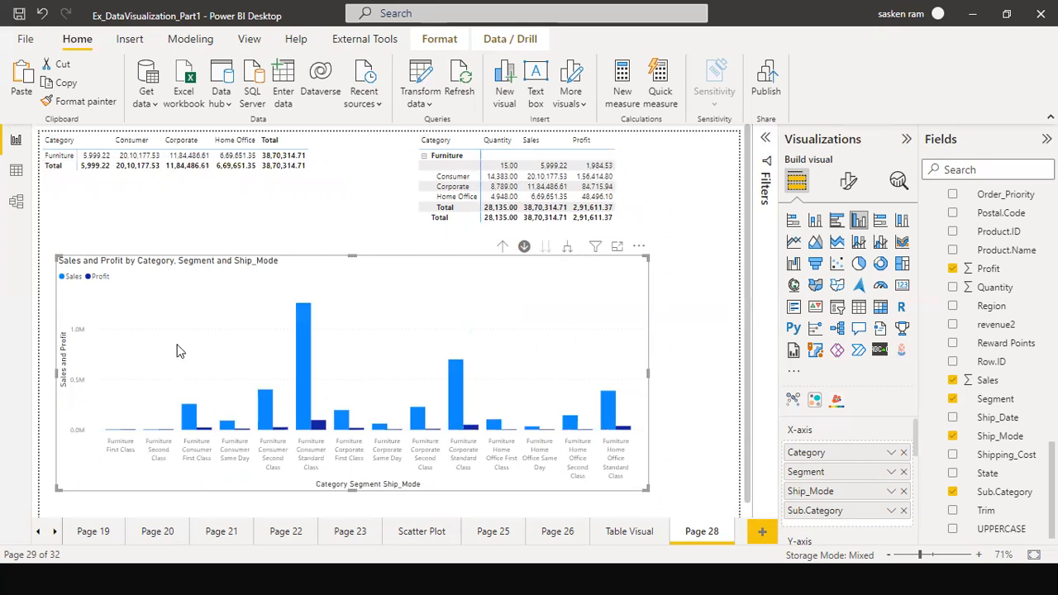
Drill up to Category, drill into Furniture to examine its Sales and Profit by Segment, and return to Category
{"action": "left_click", "coordinate": [502, 247]}
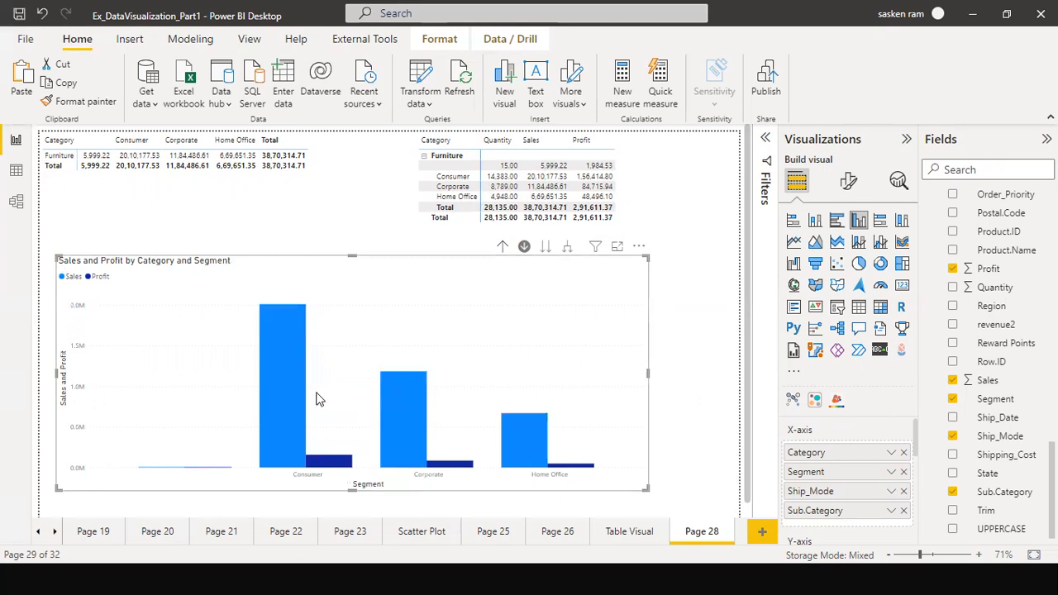
{"action": "left_click", "coordinate": [502, 247]}
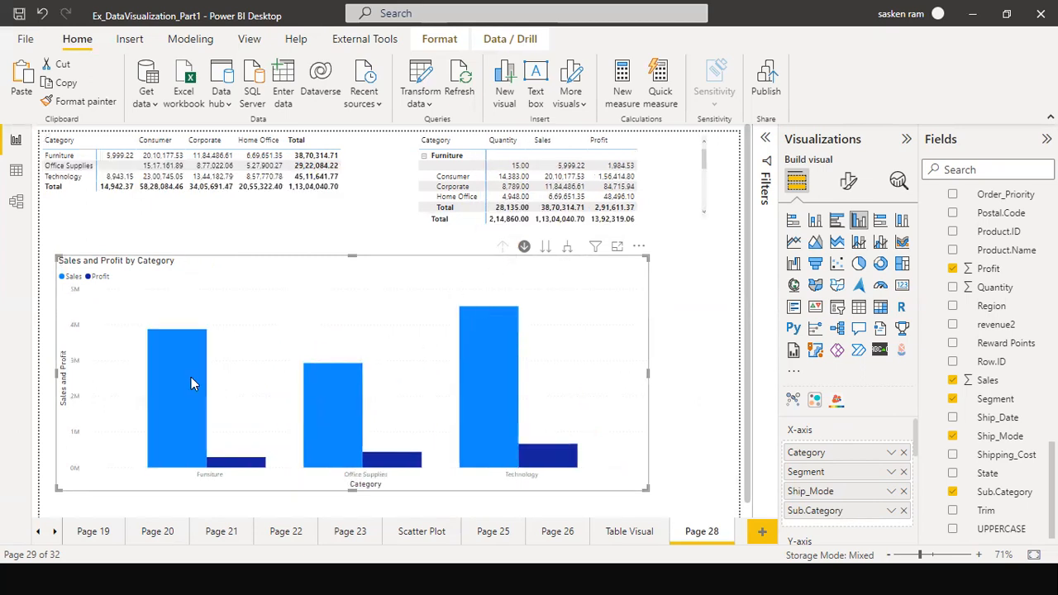
{"action": "left_click", "coordinate": [191, 380]}
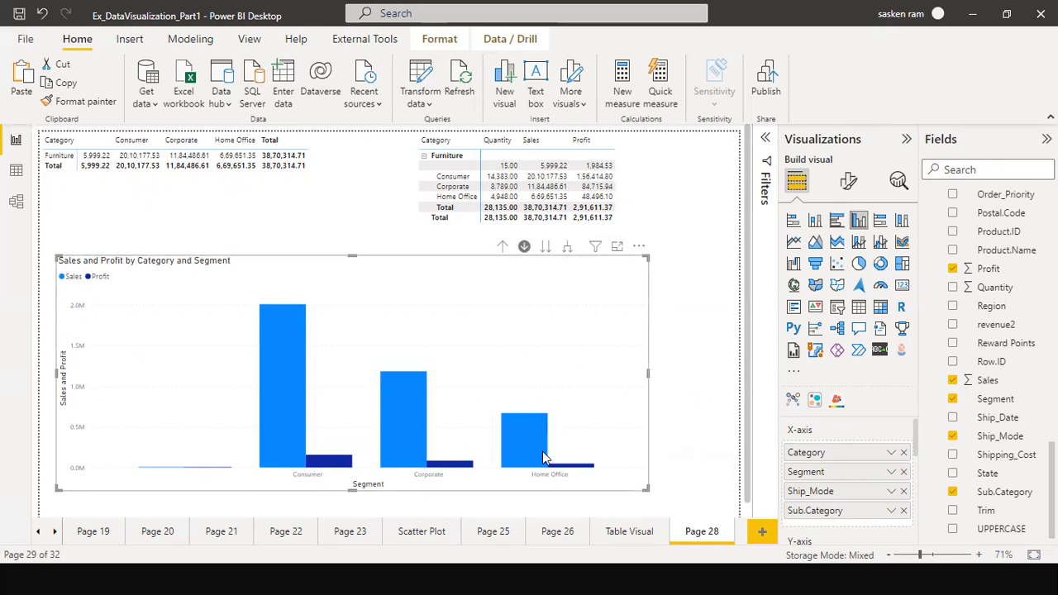
{"action": "mouse_move", "coordinate": [542, 453]}
{"action": "left_click", "coordinate": [501, 248]}
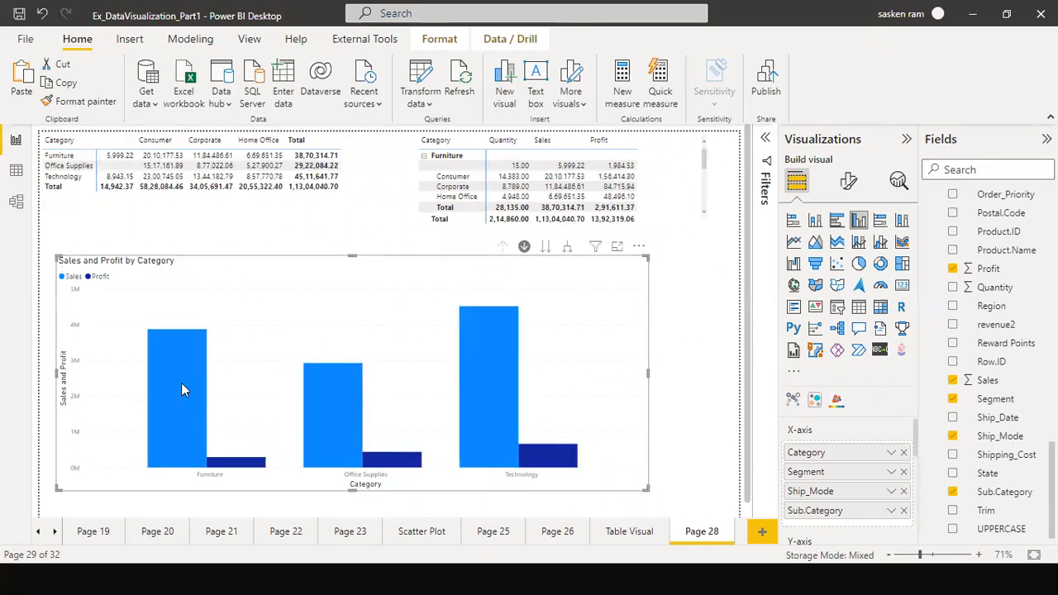
Drill into Furniture down to Ship_Mode to examine the breakdown, and drill back up to the Category level
{"action": "left_click", "coordinate": [182, 388]}
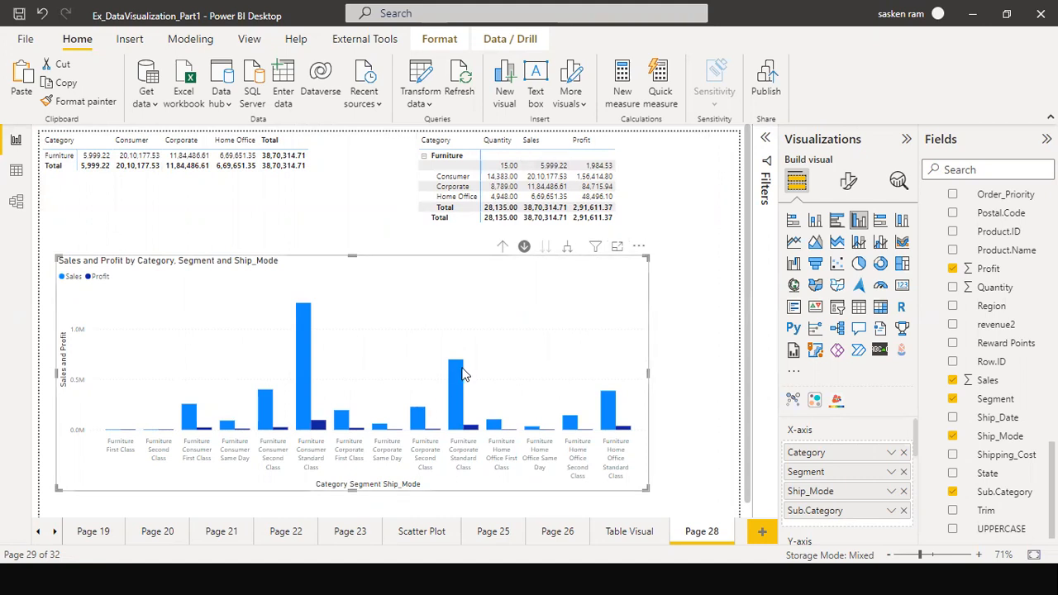
{"action": "mouse_move", "coordinate": [461, 374]}
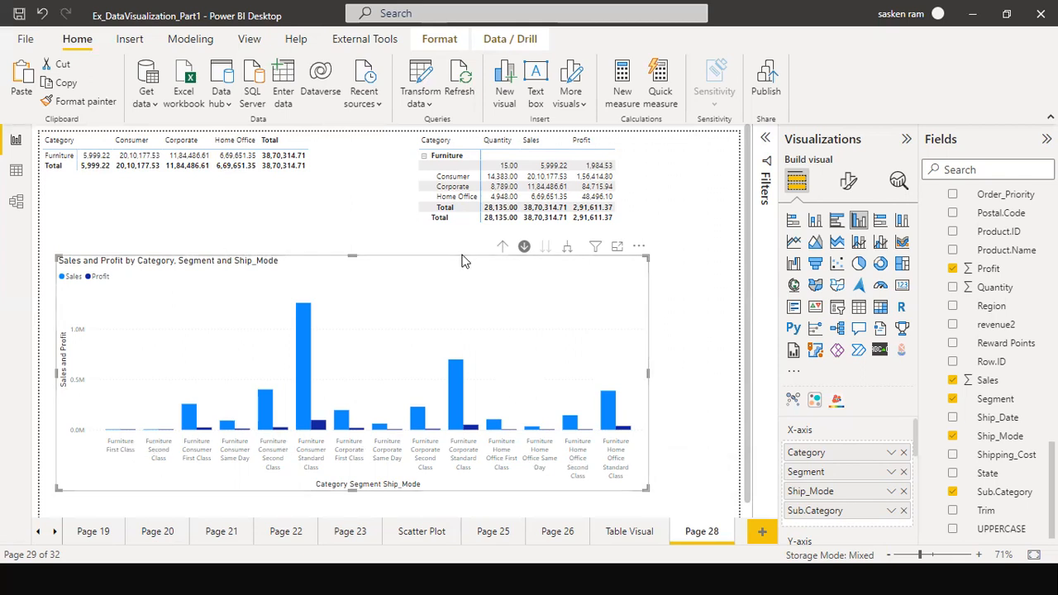
{"action": "left_click", "coordinate": [503, 247]}
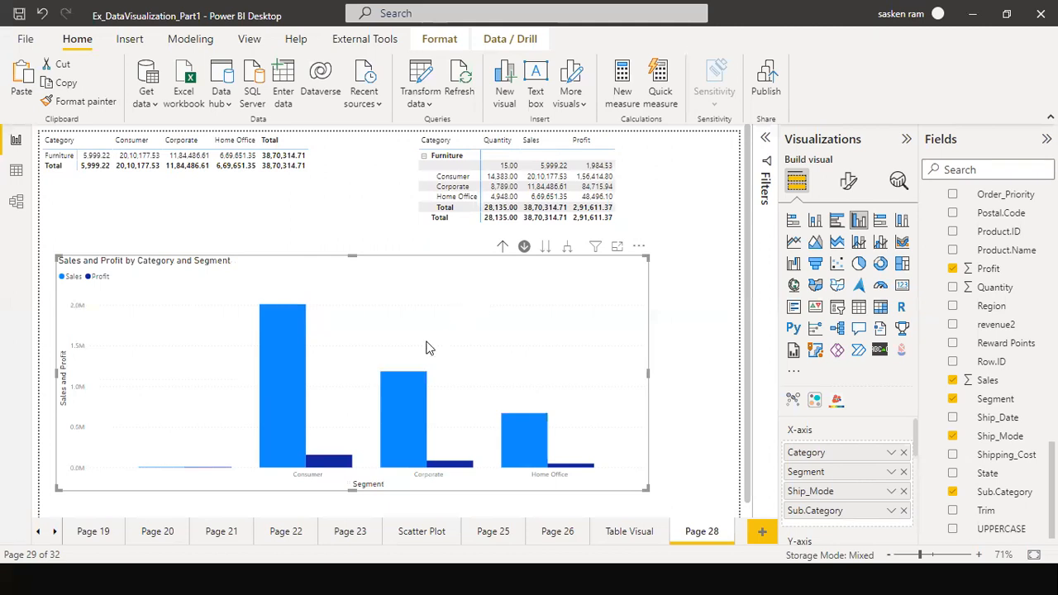
{"action": "left_click", "coordinate": [501, 247]}
Drill into the Furniture category and its Consumer segment to show Sales and Profit by Ship_Mode
{"action": "left_click", "coordinate": [199, 367]}
{"action": "mouse_move", "coordinate": [282, 371]}
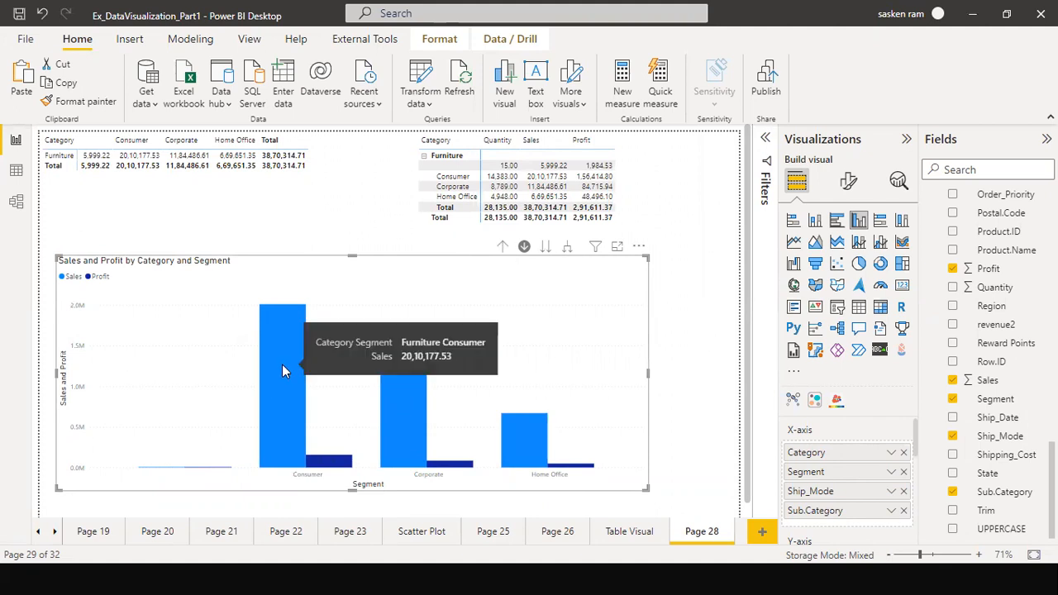
{"action": "left_click", "coordinate": [282, 371]}
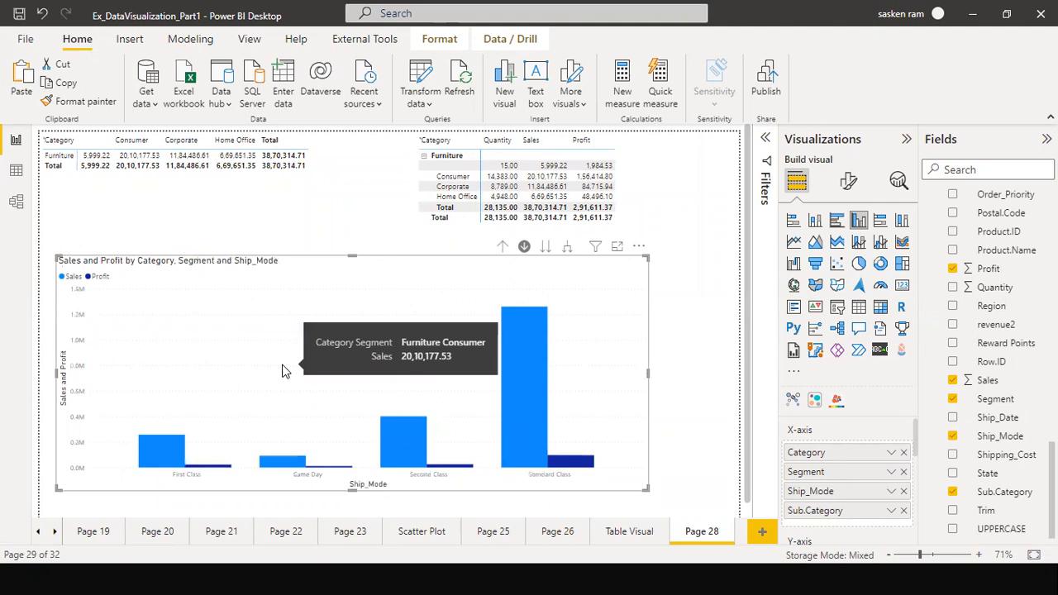
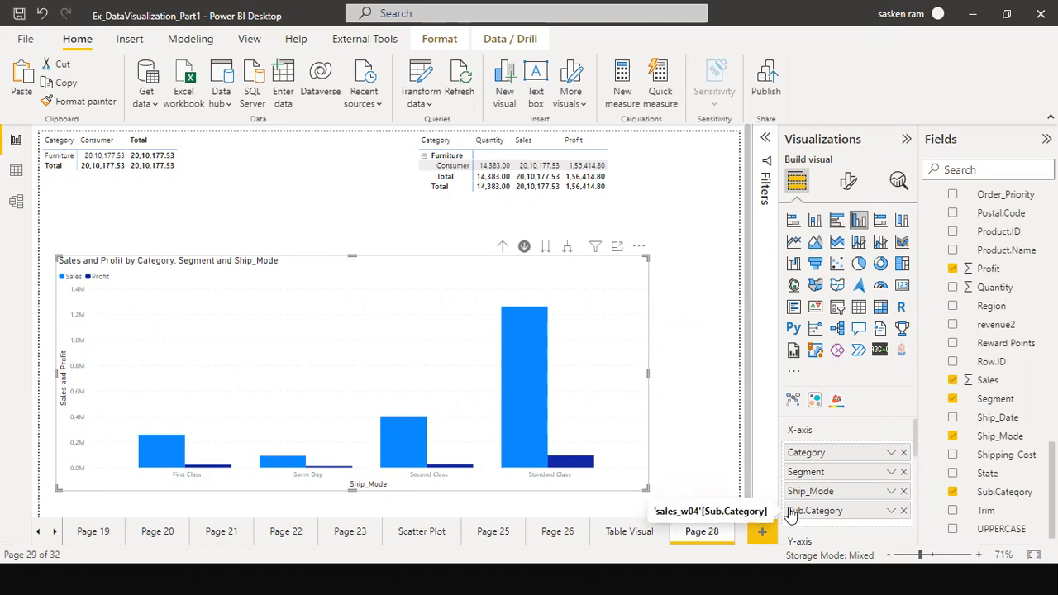
Expand the column chart one level down to Sub.Category and widen it to span nearly the full page width
{"action": "left_click", "coordinate": [567, 247]}
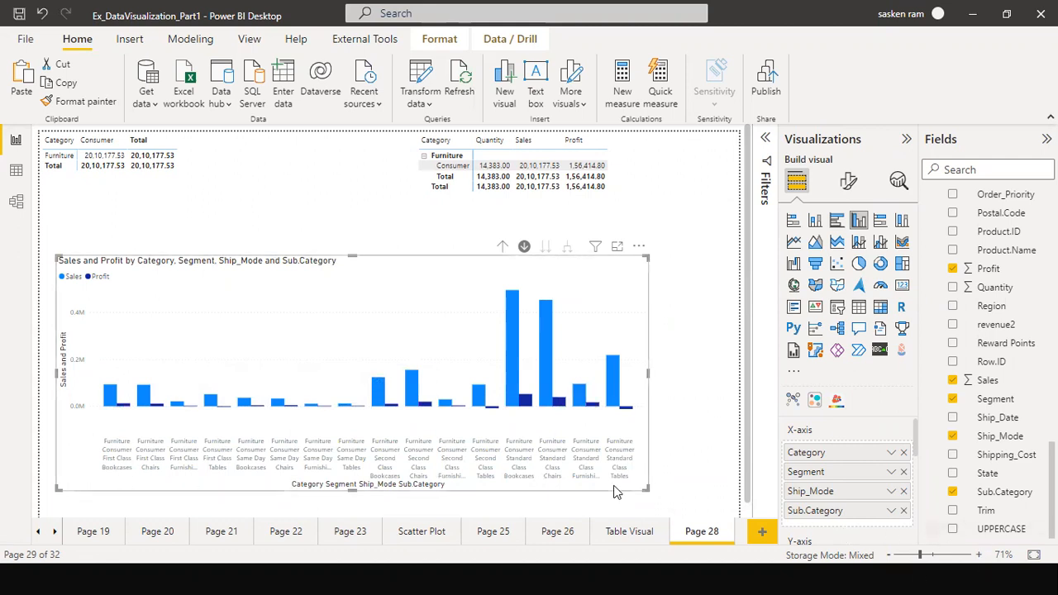
{"action": "left_click_drag", "start_coordinate": [646, 374], "coordinate": [749, 374]}
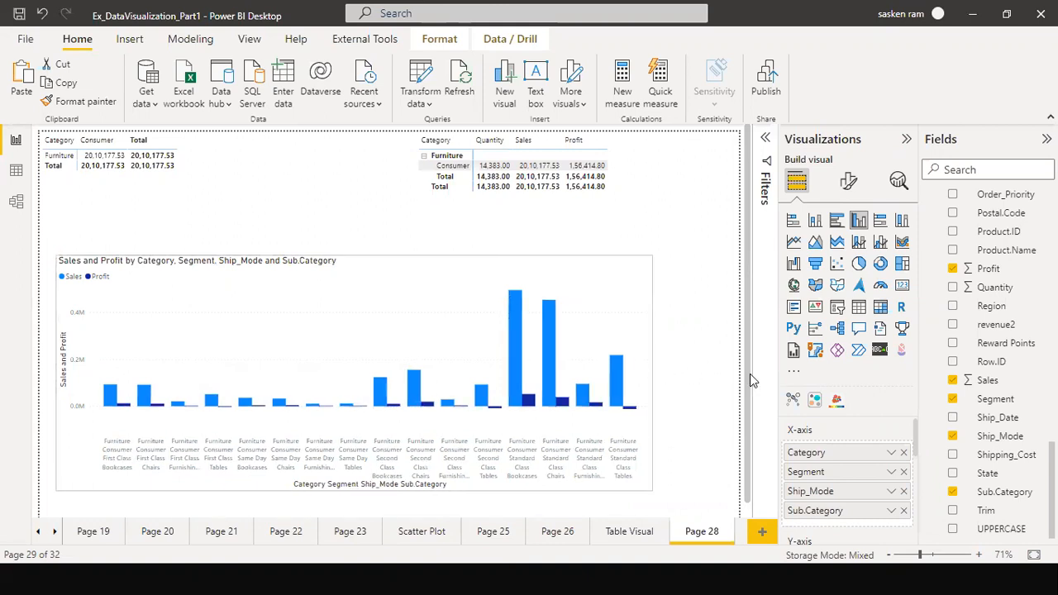
{"action": "left_click_drag", "start_coordinate": [681, 265], "coordinate": [665, 267]}
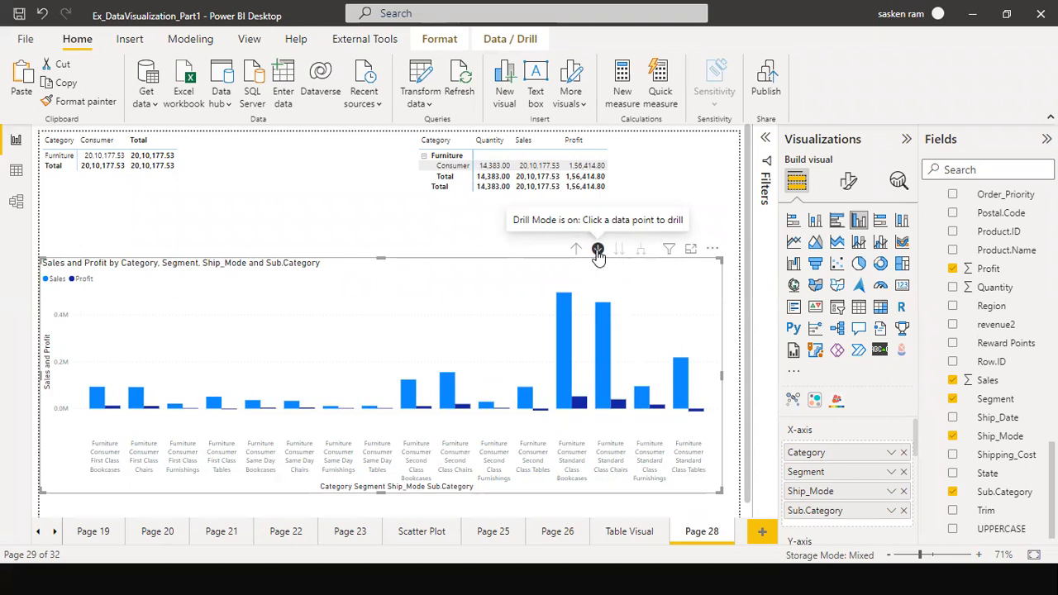
Convert the matrix of Sales by Category and Segment into a donut chart
{"action": "left_click", "coordinate": [255, 177]}
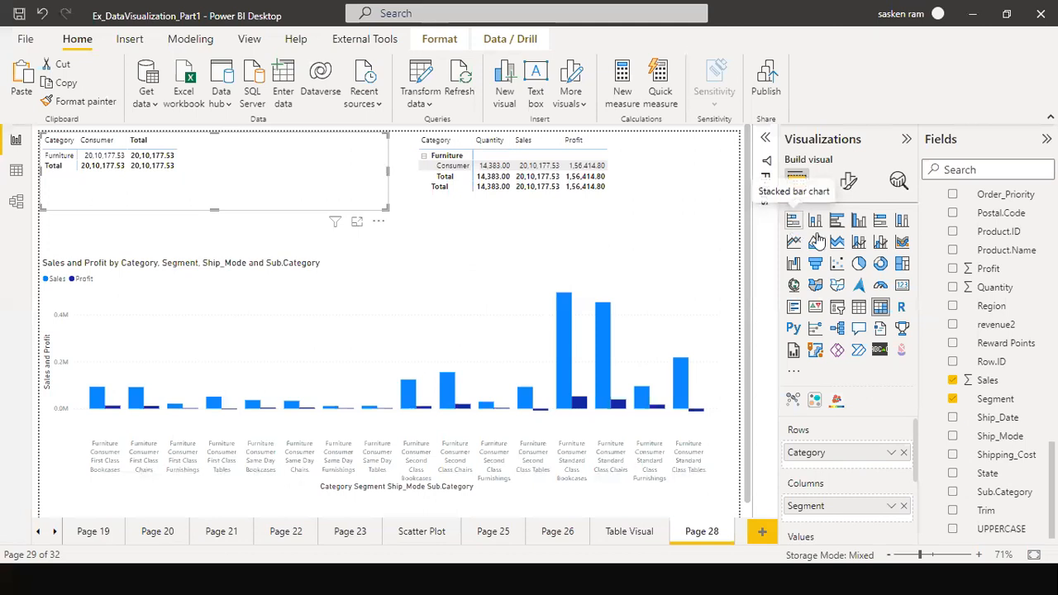
{"action": "left_click", "coordinate": [880, 264]}
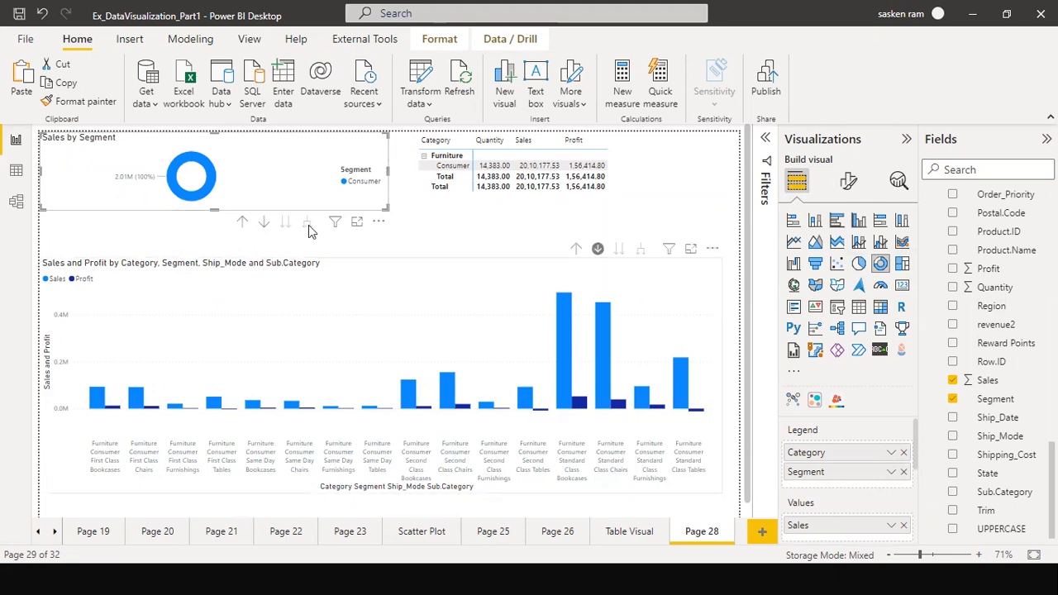
Drill the column chart up from Sub.Category to the Category level and convert it into a matrix
{"action": "left_click", "coordinate": [368, 296]}
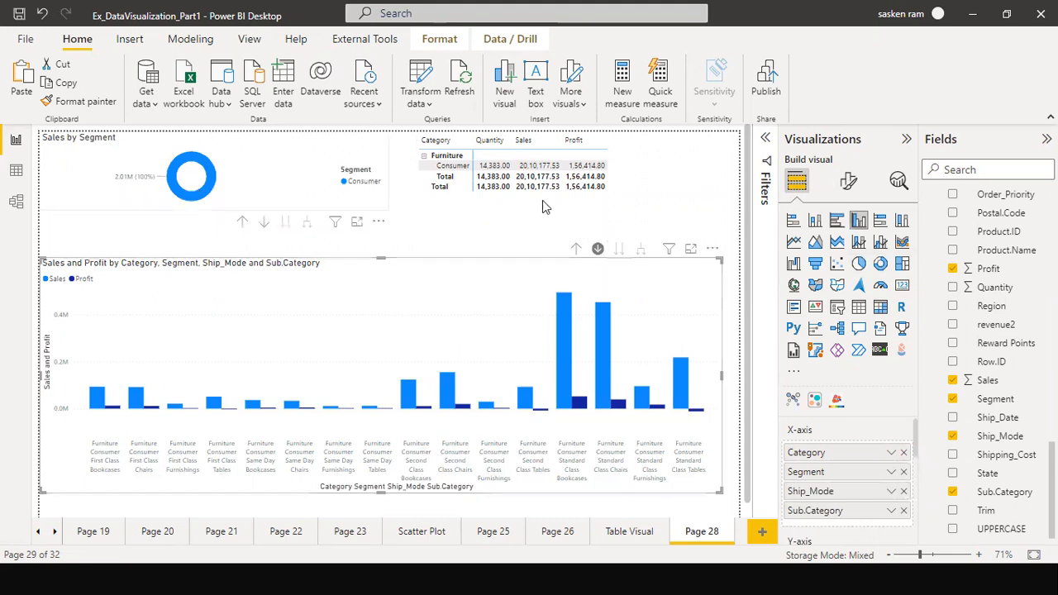
{"action": "left_click", "coordinate": [576, 248]}
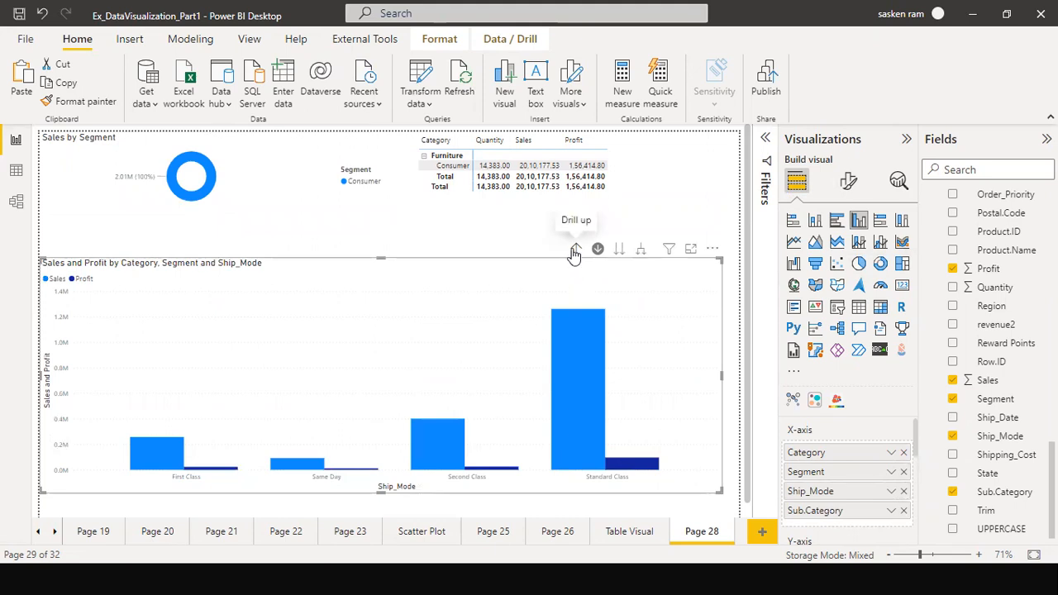
{"action": "left_click", "coordinate": [575, 250]}
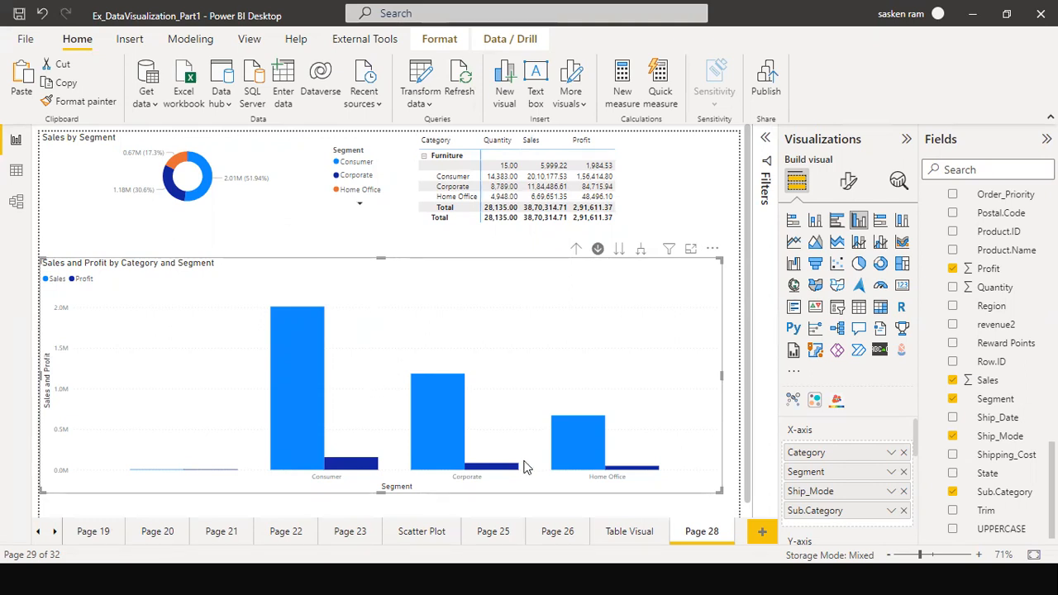
{"action": "left_click_drag", "start_coordinate": [789, 456], "coordinate": [777, 427]}
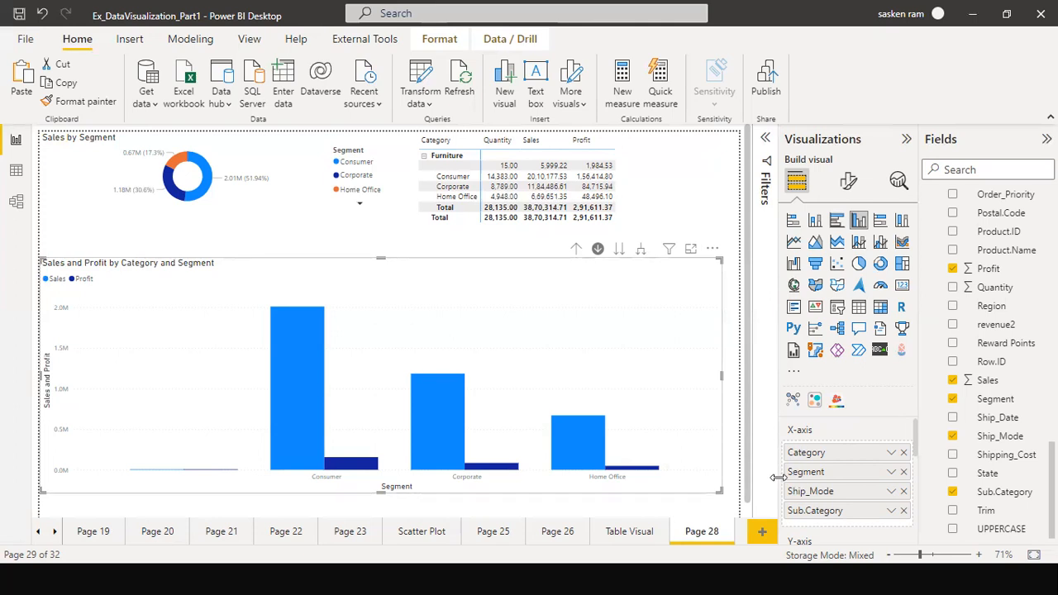
{"action": "left_click_drag", "start_coordinate": [820, 481], "coordinate": [822, 483]}
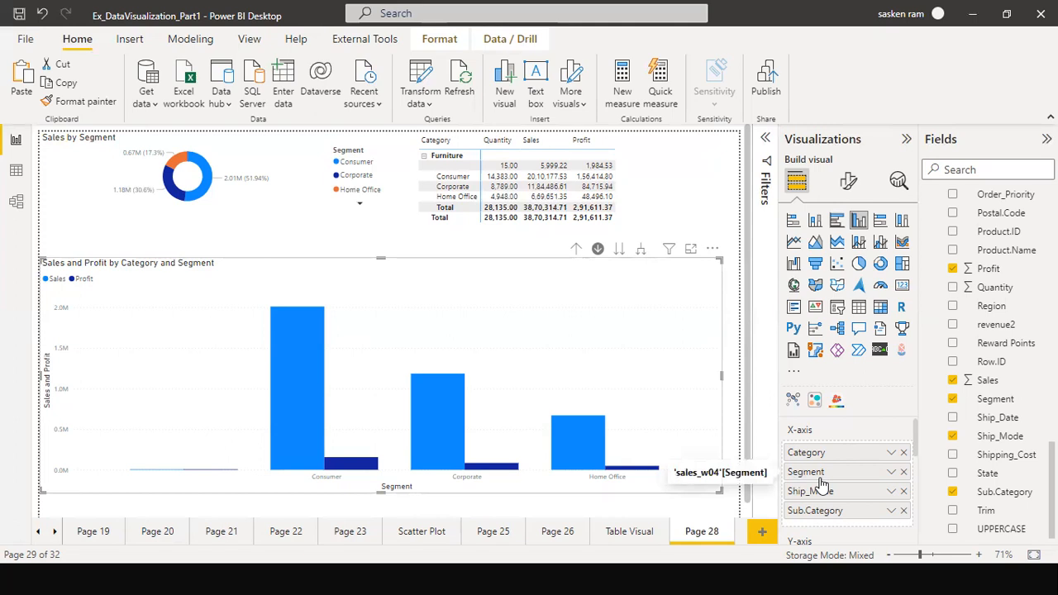
{"action": "left_click_drag", "start_coordinate": [821, 483], "coordinate": [851, 484]}
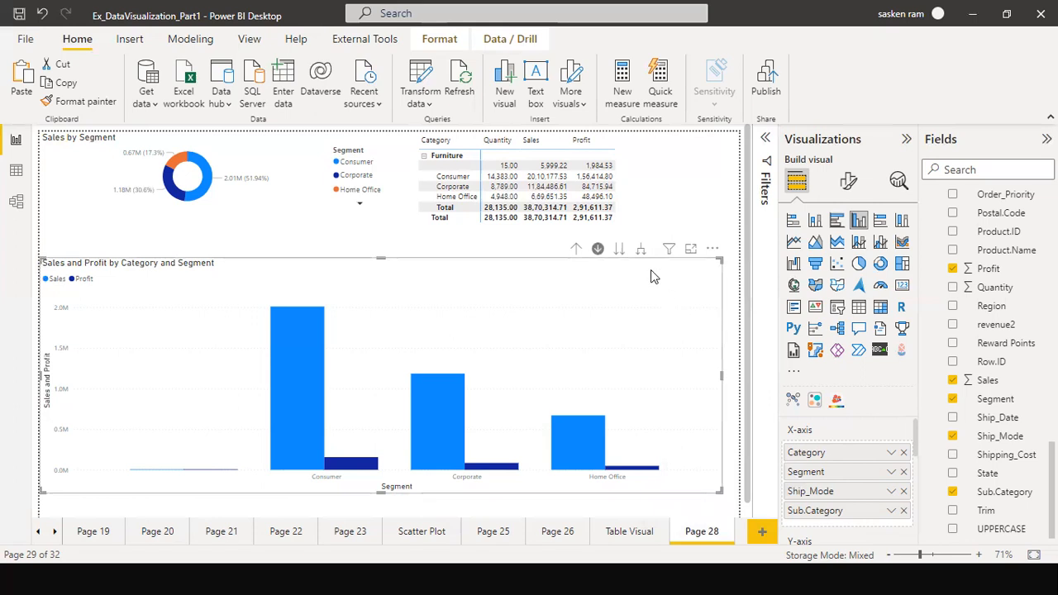
{"action": "left_click", "coordinate": [576, 249]}
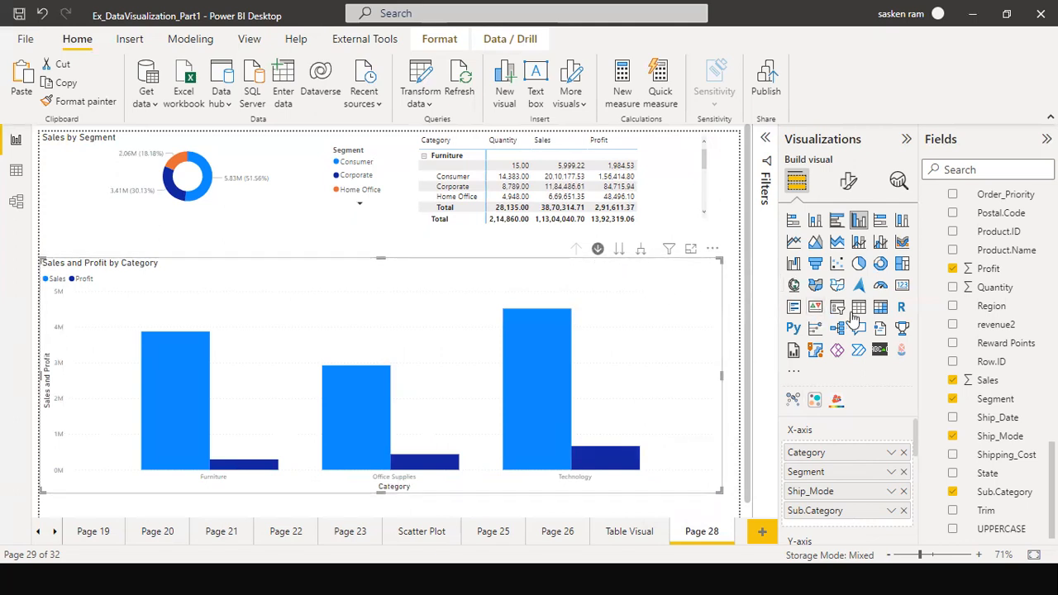
{"action": "left_click", "coordinate": [881, 310]}
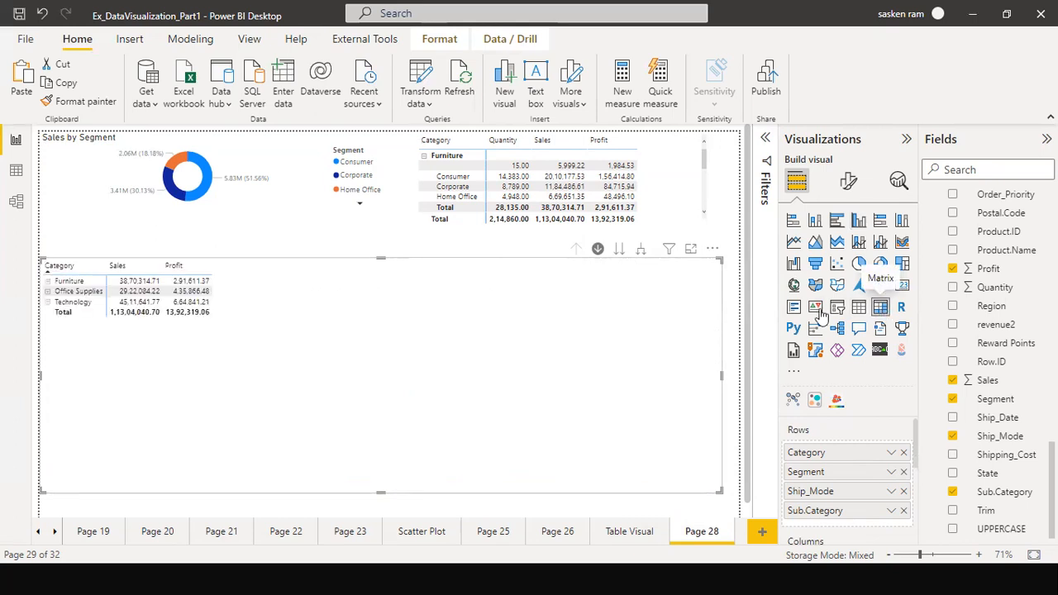
Expand the lower matrix one level to Segment and move Category from its rows to its columns
{"action": "left_click", "coordinate": [640, 248]}
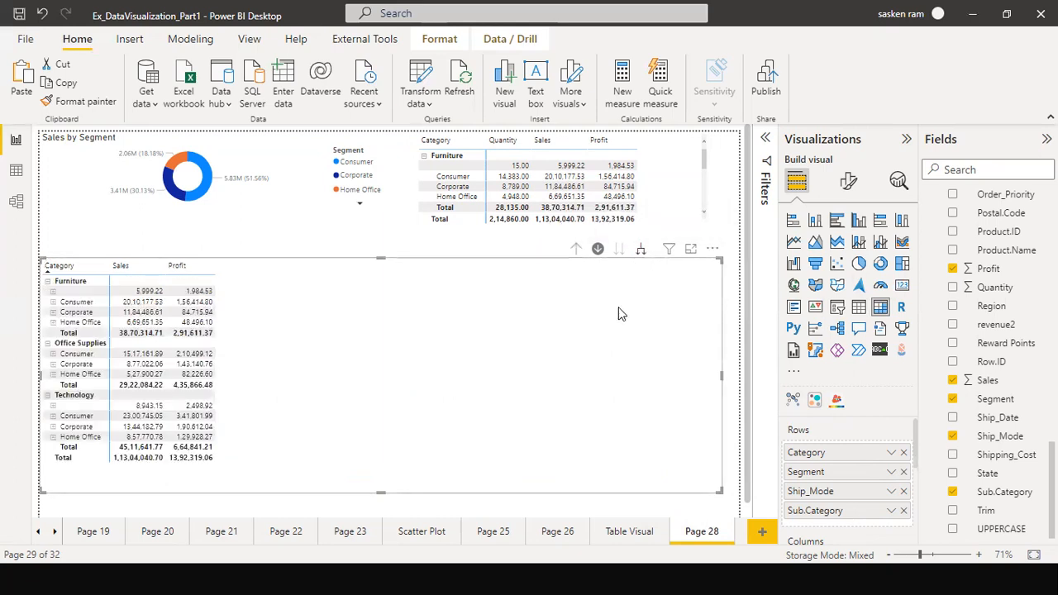
{"action": "scroll", "coordinate": [824, 481], "scroll_direction": "down", "scroll_amount": 1}
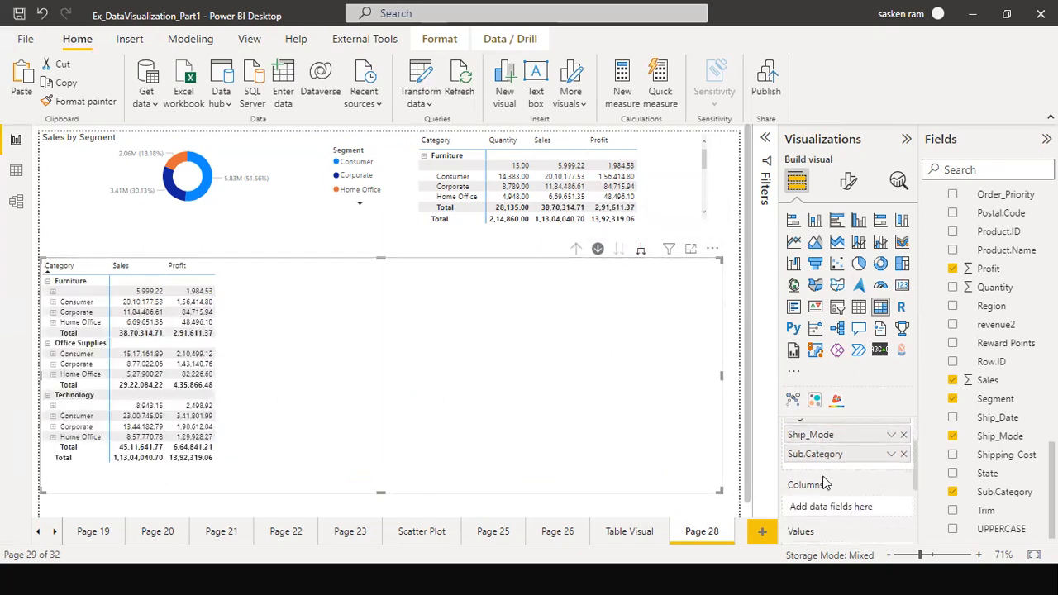
{"action": "scroll", "coordinate": [824, 483], "scroll_direction": "up", "scroll_amount": 1}
{"action": "left_click_drag", "start_coordinate": [842, 435], "coordinate": [843, 528]}
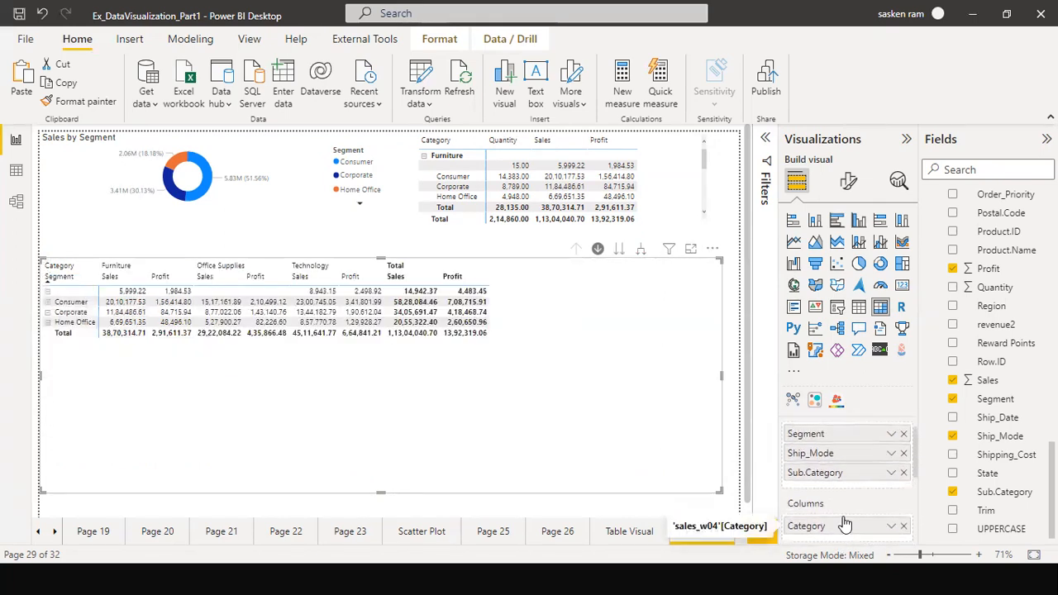
Expand the matrix rows through Ship_Mode and Sub.Category and drill back up to Segment
{"action": "left_click", "coordinate": [639, 250]}
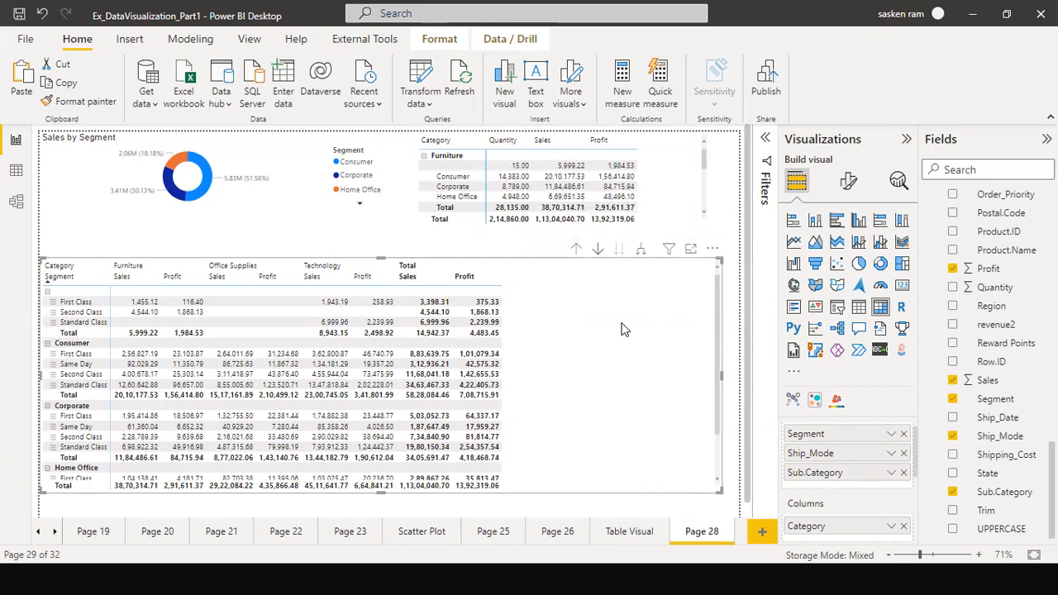
{"action": "left_click", "coordinate": [641, 250]}
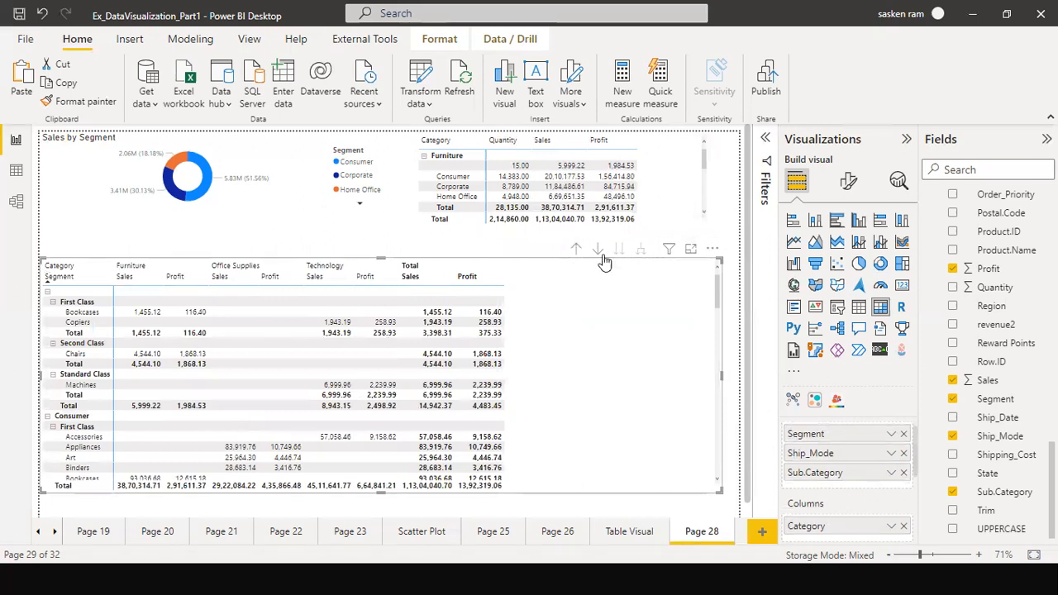
{"action": "left_click", "coordinate": [572, 249]}
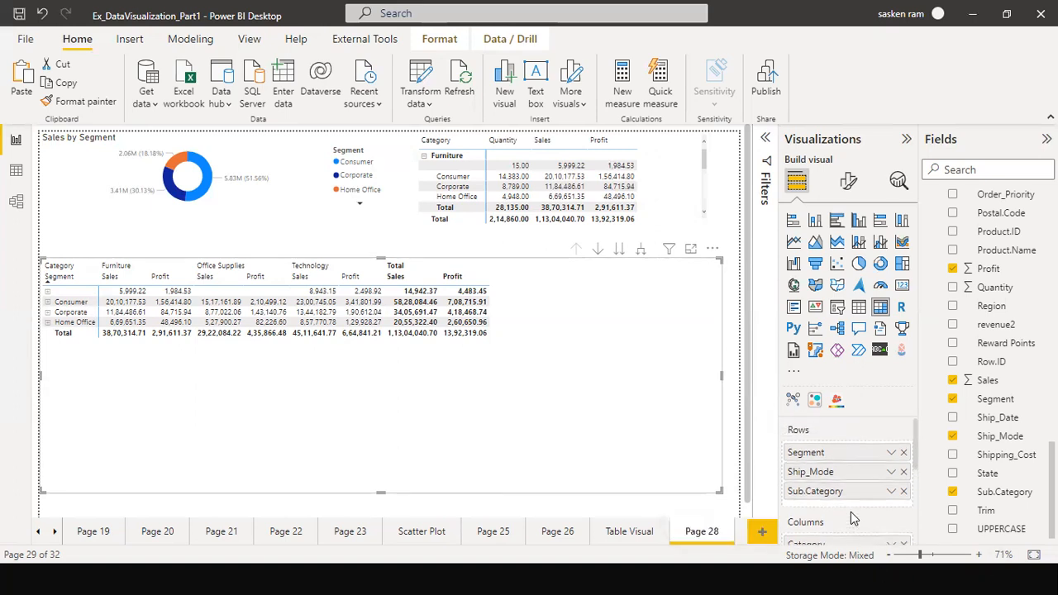
Return Category to the matrix rows above Ship_Mode and move Segment from the rows to the columns
{"action": "scroll", "coordinate": [850, 511], "scroll_direction": "down", "scroll_amount": 1}
{"action": "left_click_drag", "start_coordinate": [871, 509], "coordinate": [856, 446]}
{"action": "scroll", "coordinate": [854, 462], "scroll_direction": "up", "scroll_amount": 1}
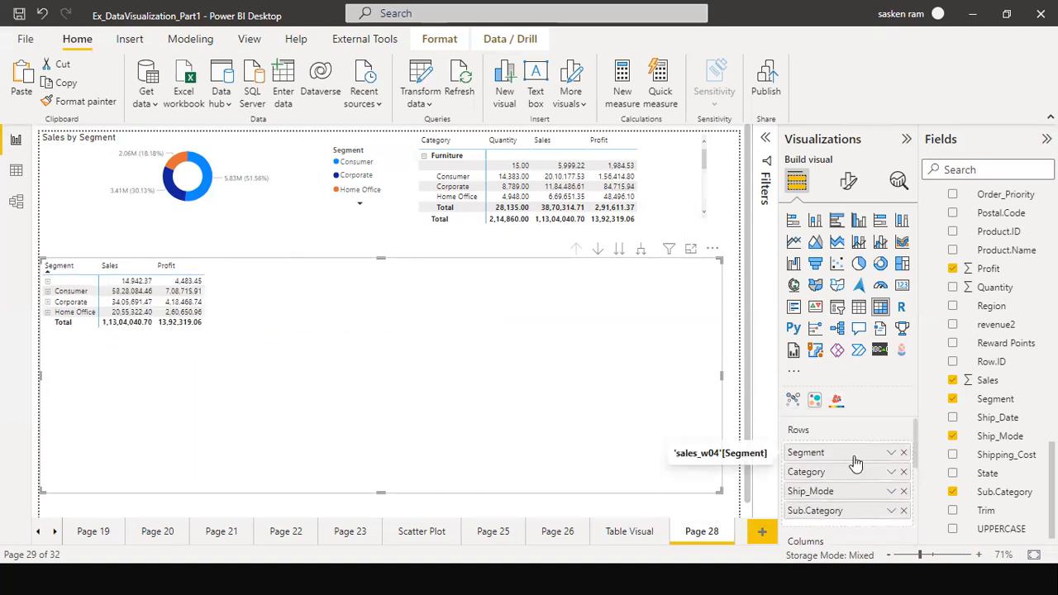
{"action": "left_click_drag", "start_coordinate": [855, 463], "coordinate": [846, 559]}
{"action": "scroll", "coordinate": [850, 525], "scroll_direction": "down", "scroll_amount": 1}
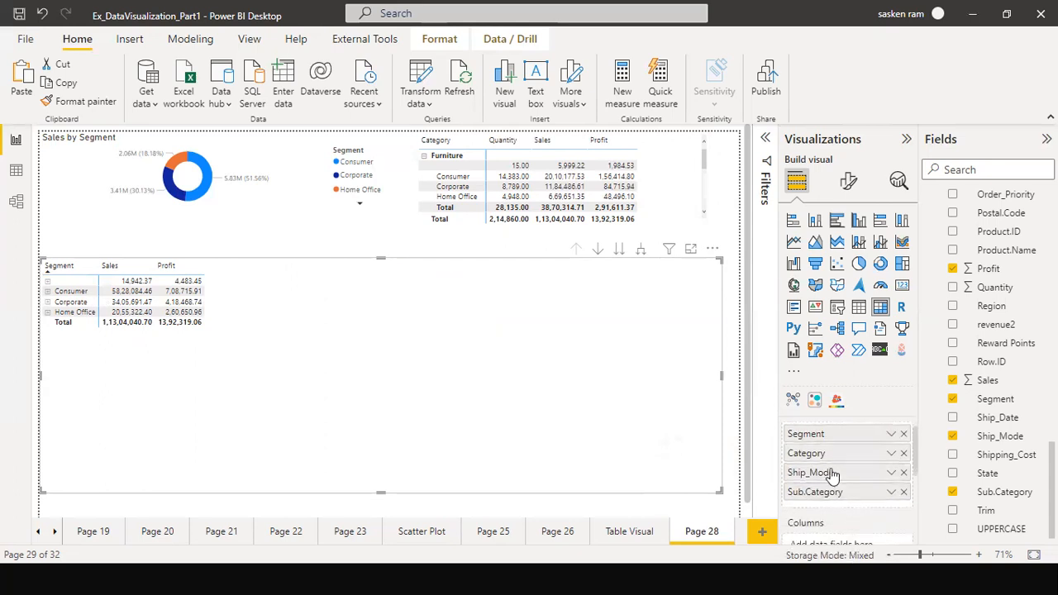
{"action": "left_click_drag", "start_coordinate": [826, 434], "coordinate": [823, 541]}
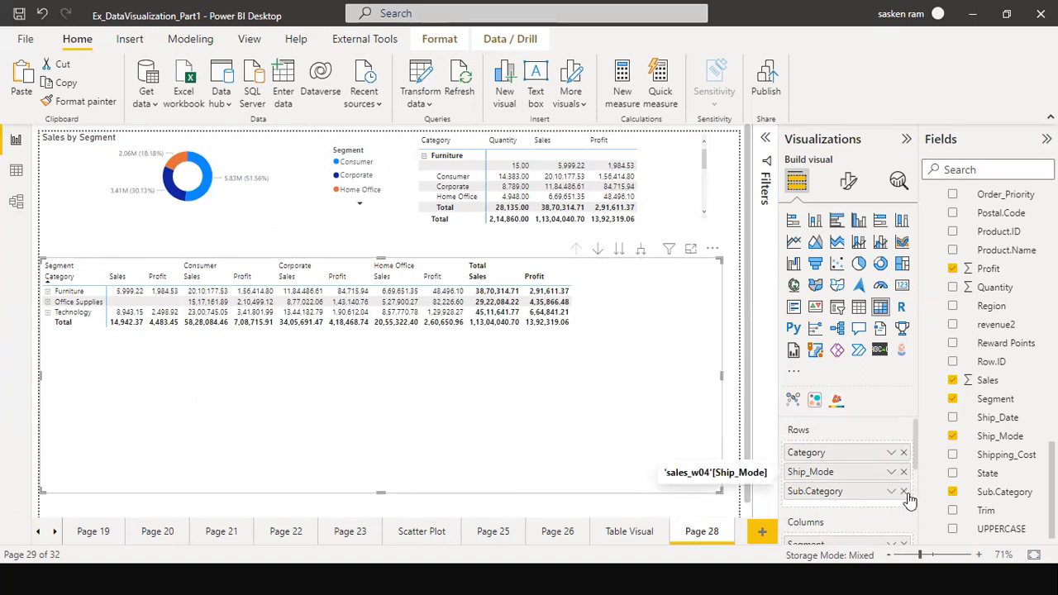
Replace Ship_Mode and Sub.Category in the matrix rows with Region, and add Ship_Mode below Segment in the columns
{"action": "left_click", "coordinate": [903, 471]}
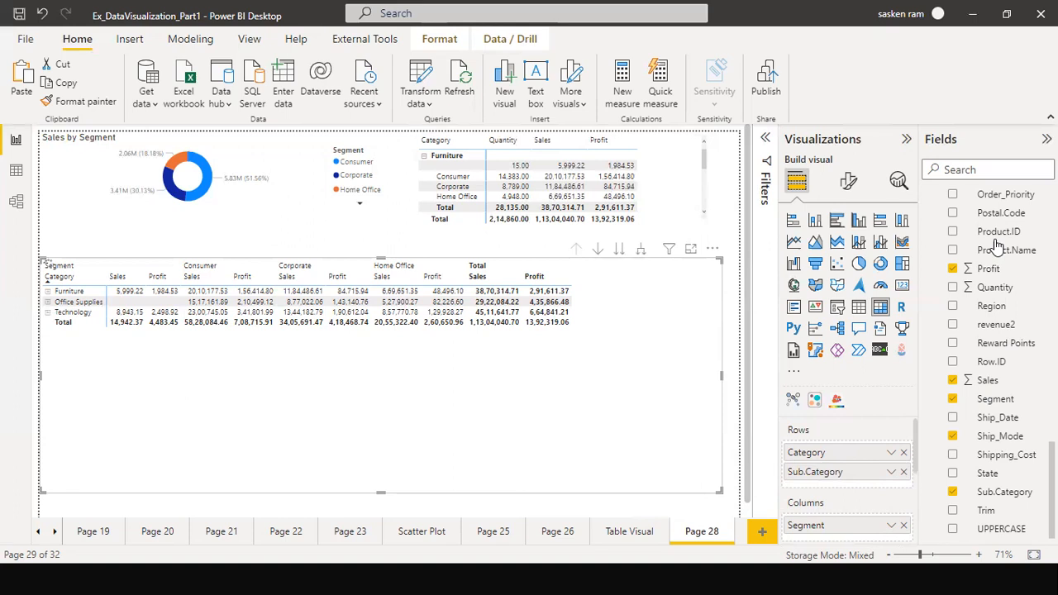
{"action": "left_click_drag", "start_coordinate": [821, 471], "coordinate": [820, 471]}
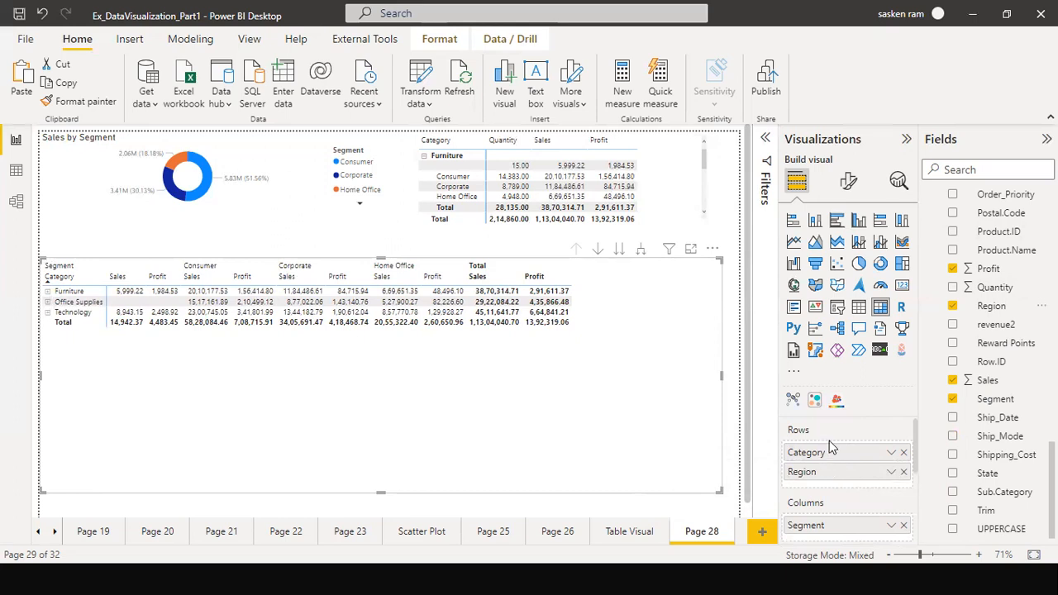
{"action": "scroll", "coordinate": [824, 463], "scroll_direction": "down", "scroll_amount": 1}
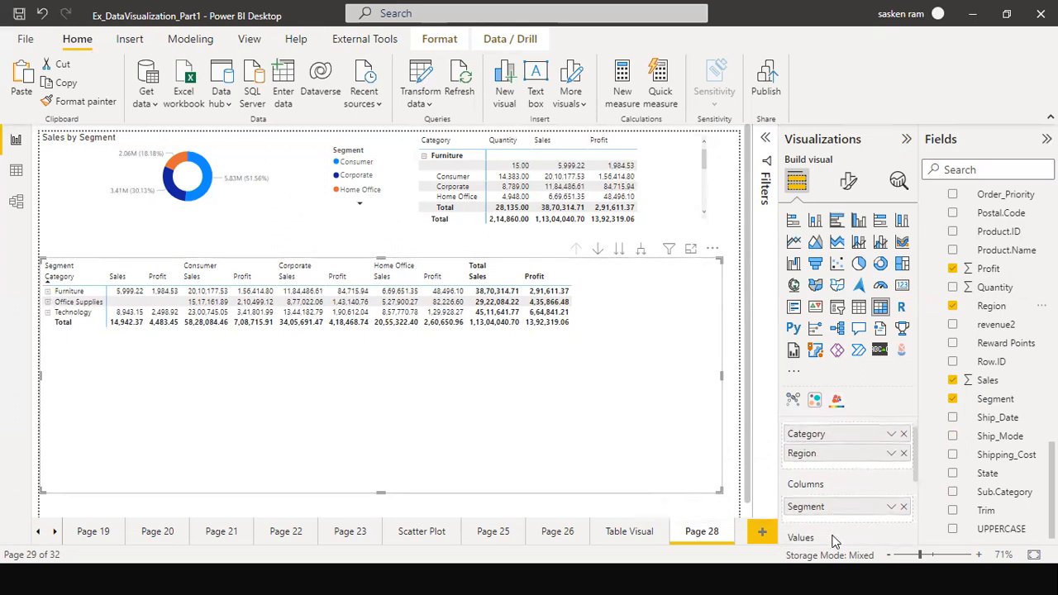
{"action": "left_click_drag", "start_coordinate": [1003, 443], "coordinate": [855, 525]}
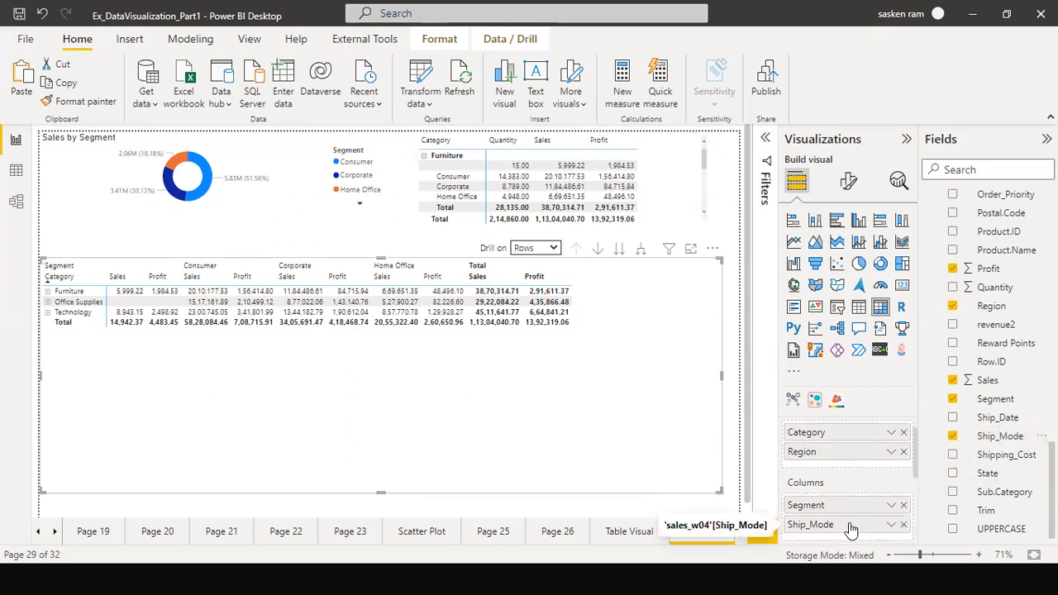
{"action": "left_click", "coordinate": [904, 525]}
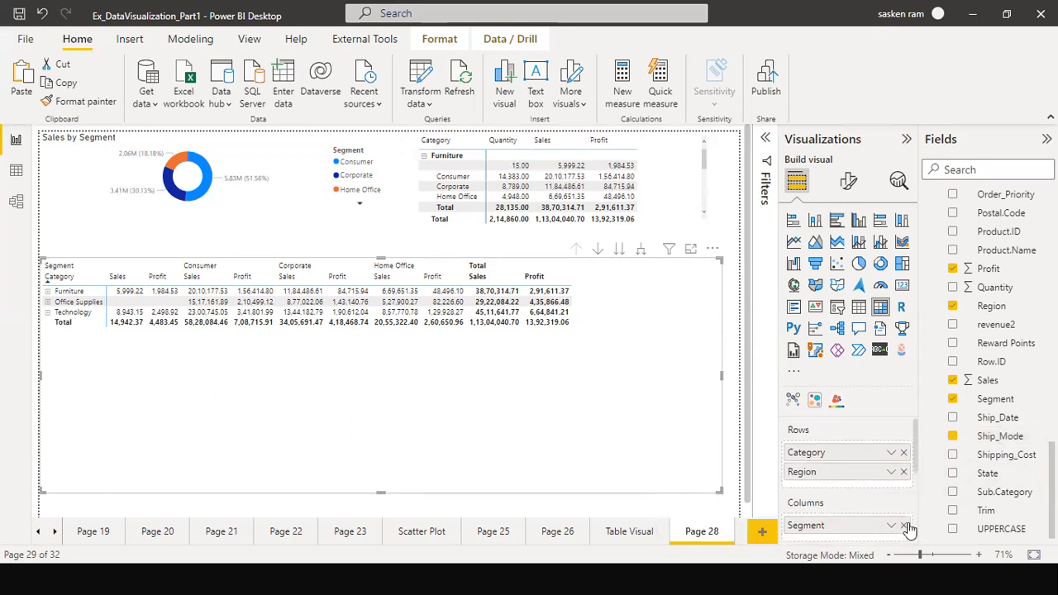
{"action": "left_click_drag", "start_coordinate": [1007, 436], "coordinate": [850, 530]}
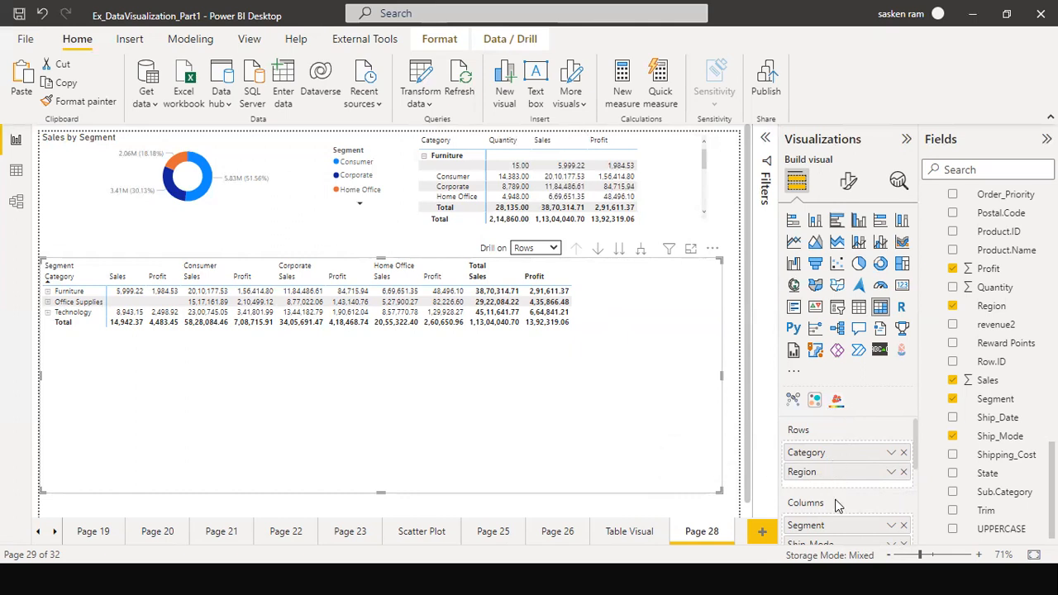
Drill the matrix rows to Region, and with drilling set to Columns, expand Segment down to Ship_Mode
{"action": "scroll", "coordinate": [835, 535], "scroll_direction": "down", "scroll_amount": 1}
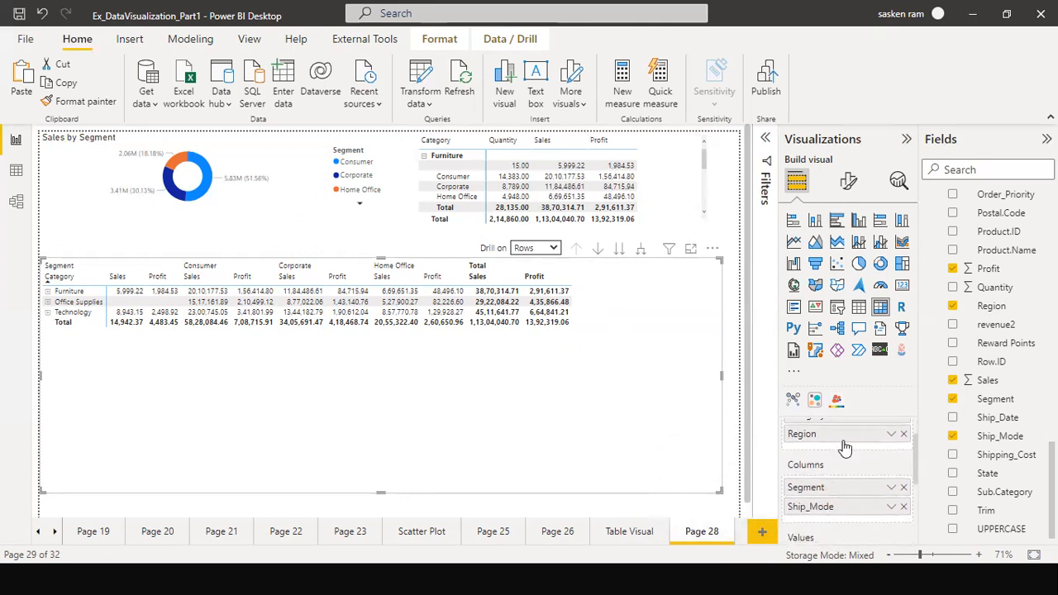
{"action": "scroll", "coordinate": [843, 465], "scroll_direction": "up", "scroll_amount": 1}
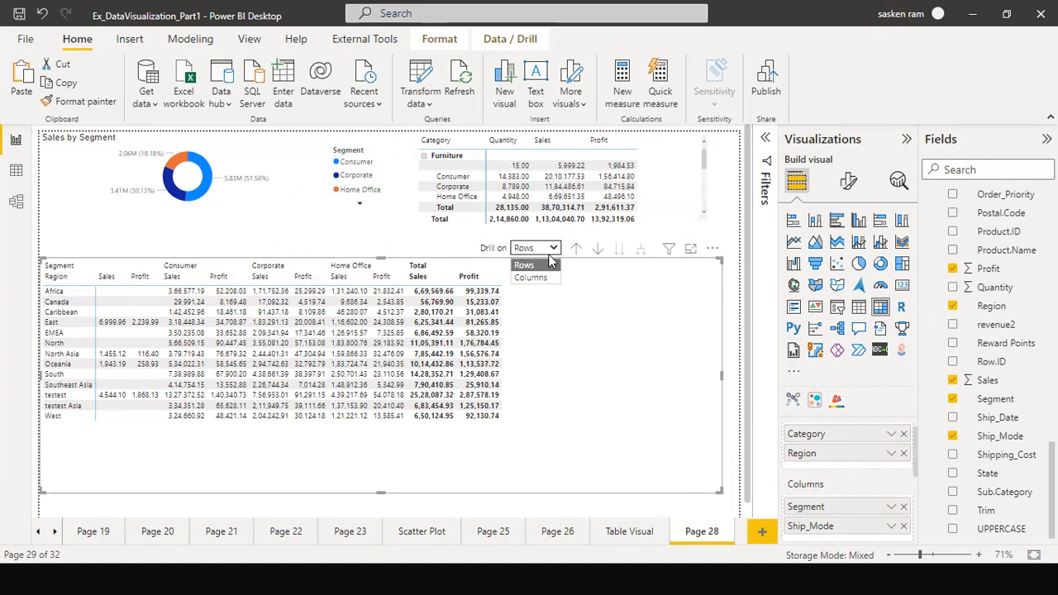
{"action": "left_click", "coordinate": [531, 277]}
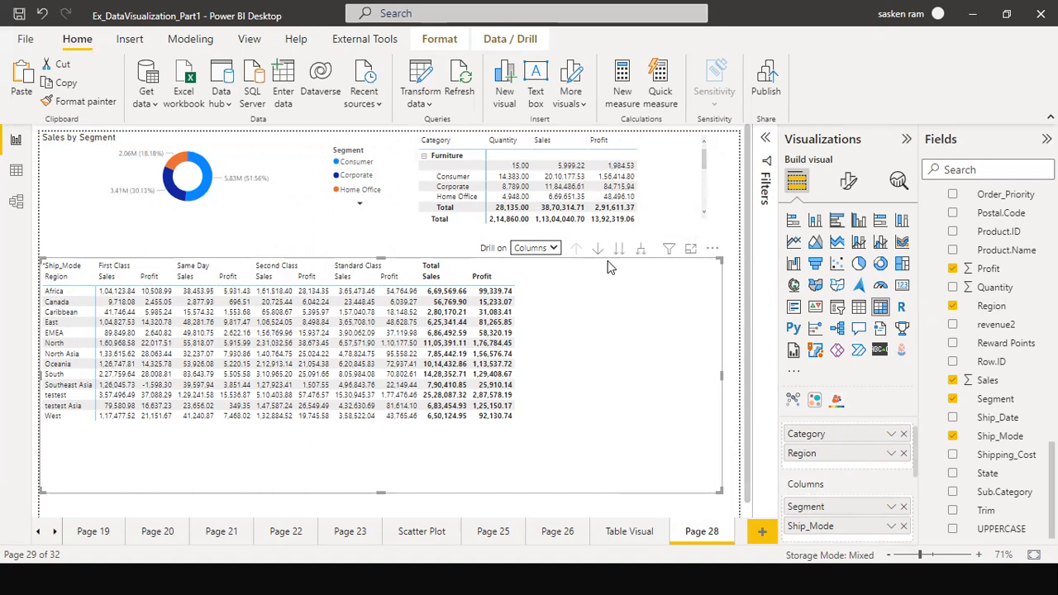
{"action": "left_click", "coordinate": [641, 252]}
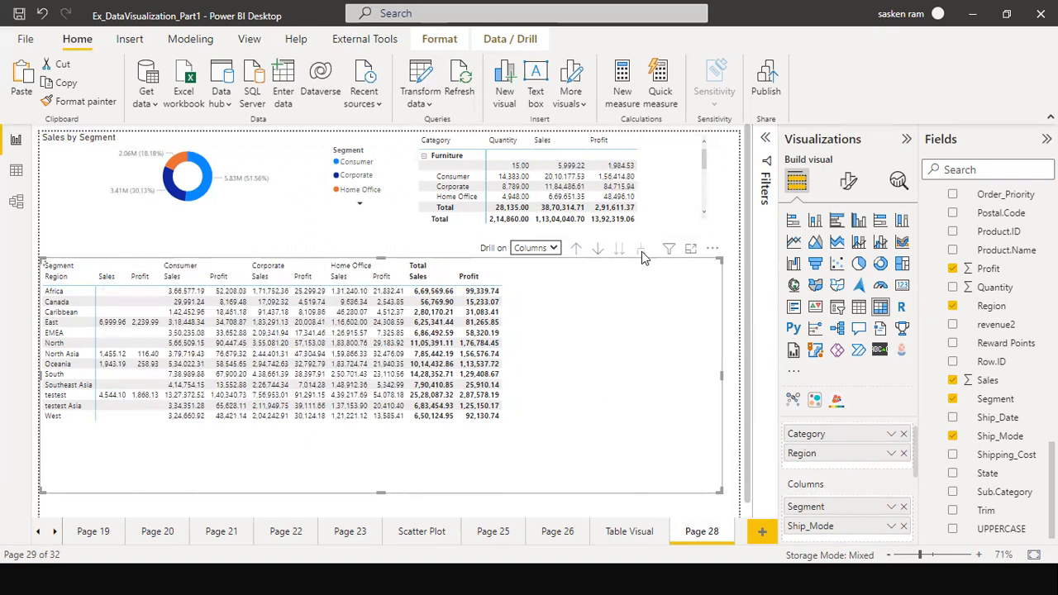
{"action": "left_click", "coordinate": [641, 251]}
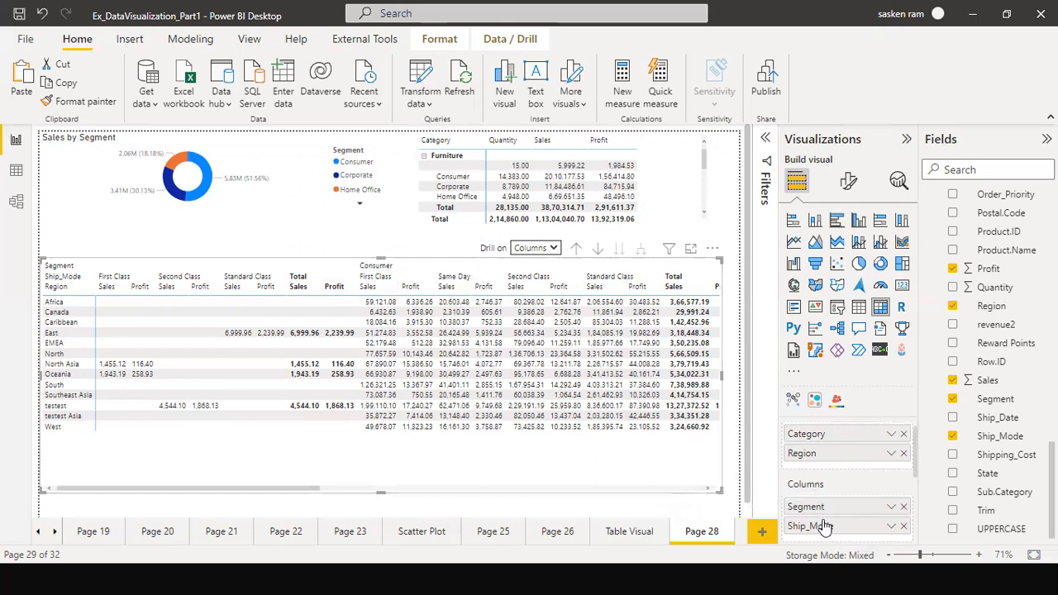
Drill the matrix columns back up to Segment and, with drilling set to Rows, the rows up to Category
{"action": "scroll", "coordinate": [824, 512], "scroll_direction": "down", "scroll_amount": 1}
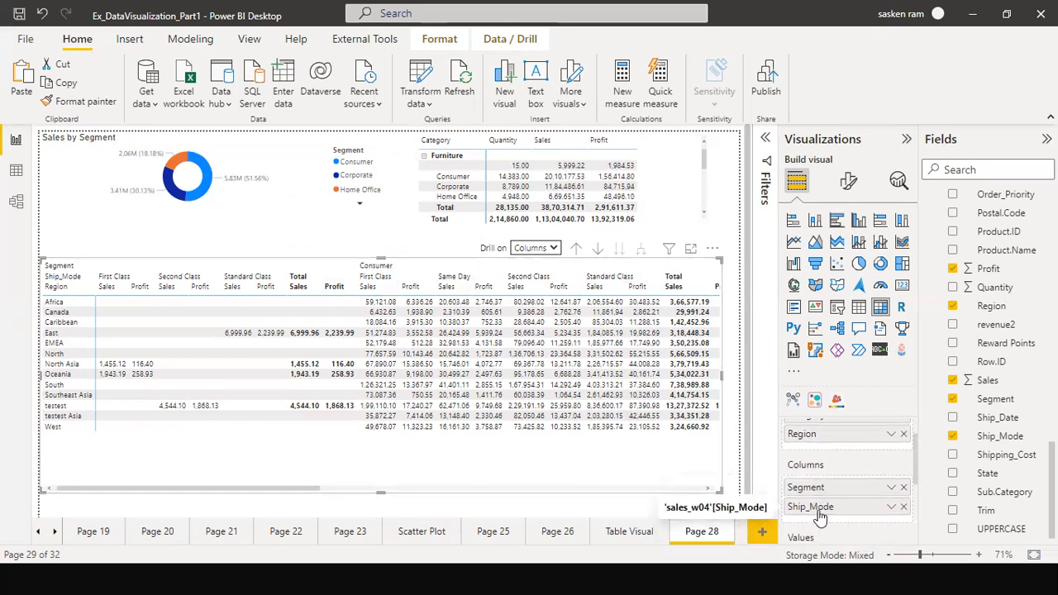
{"action": "scroll", "coordinate": [826, 496], "scroll_direction": "up", "scroll_amount": 2}
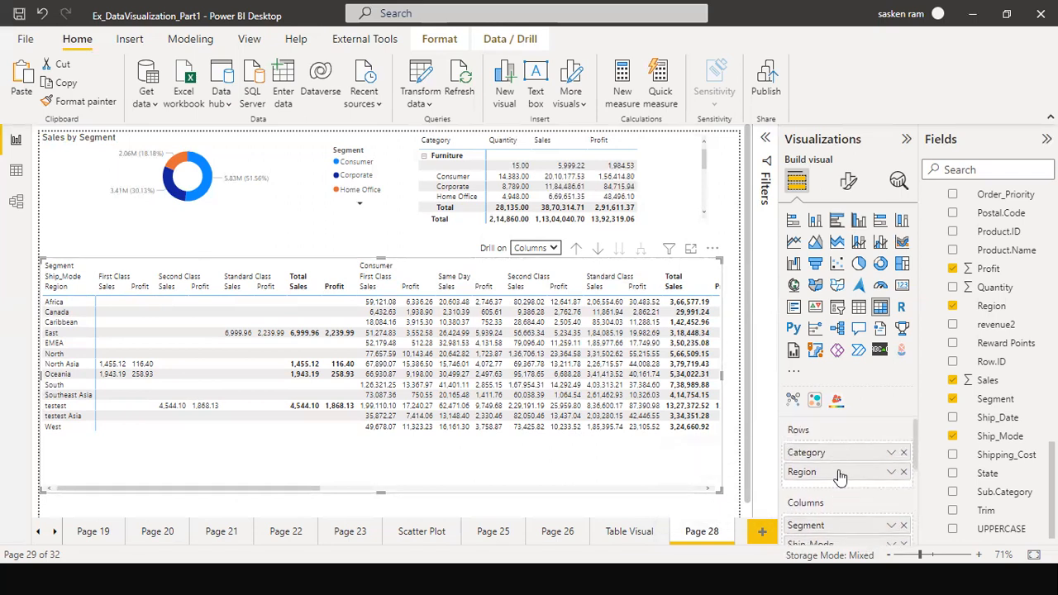
{"action": "left_click", "coordinate": [578, 248]}
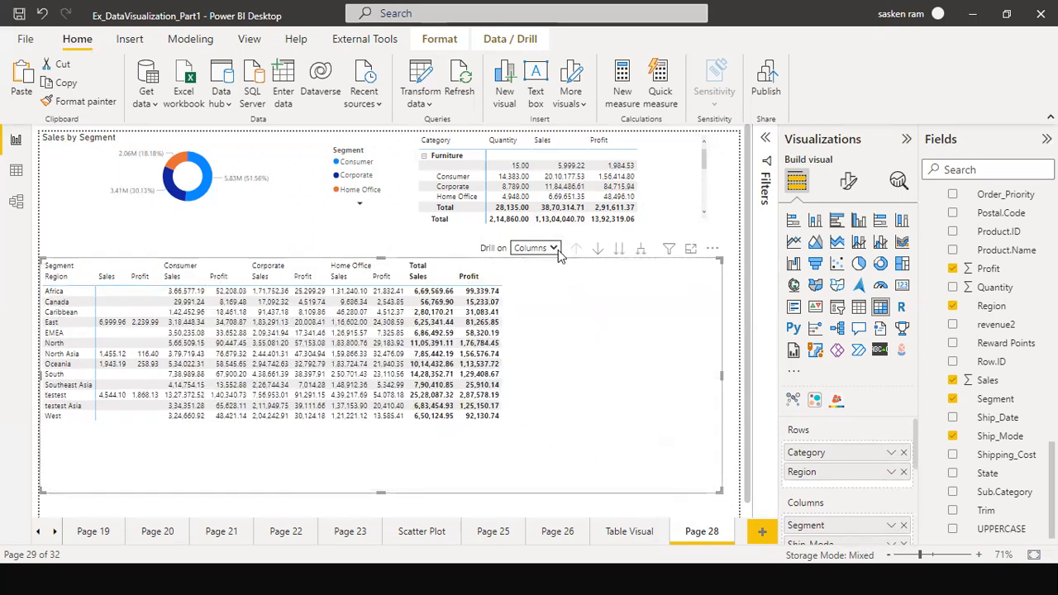
{"action": "left_click", "coordinate": [558, 249]}
{"action": "left_click", "coordinate": [533, 270]}
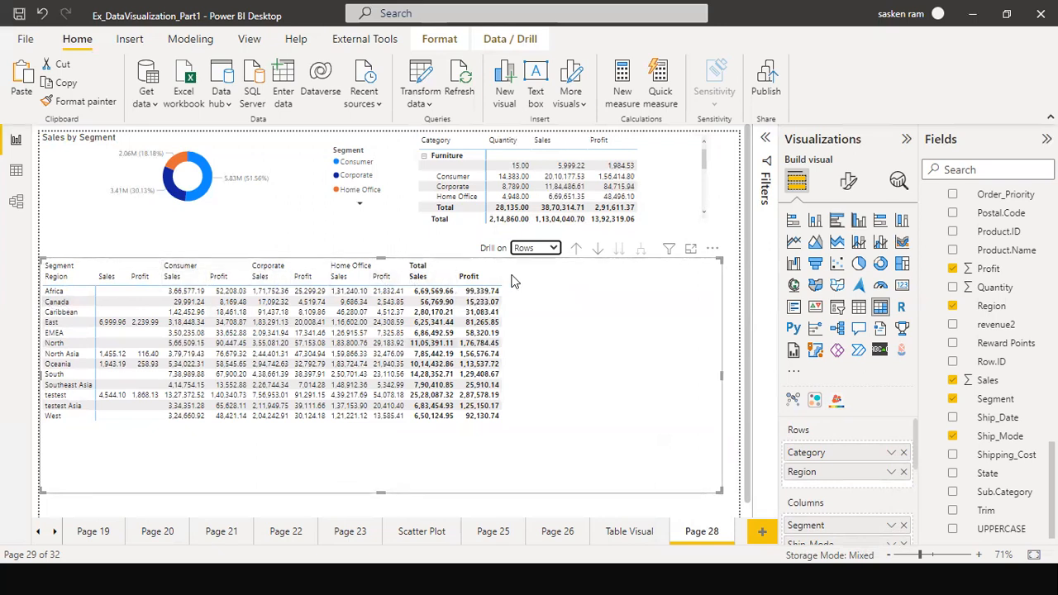
{"action": "left_click", "coordinate": [577, 246]}
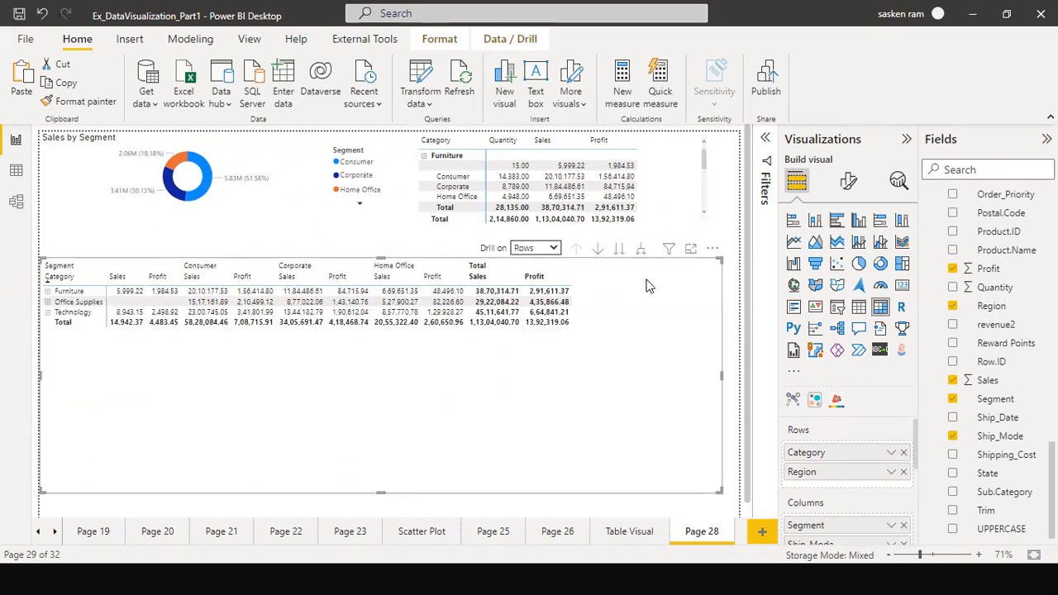
Expand the matrix rows one level to list every Region under each Category
{"action": "left_click", "coordinate": [641, 251]}
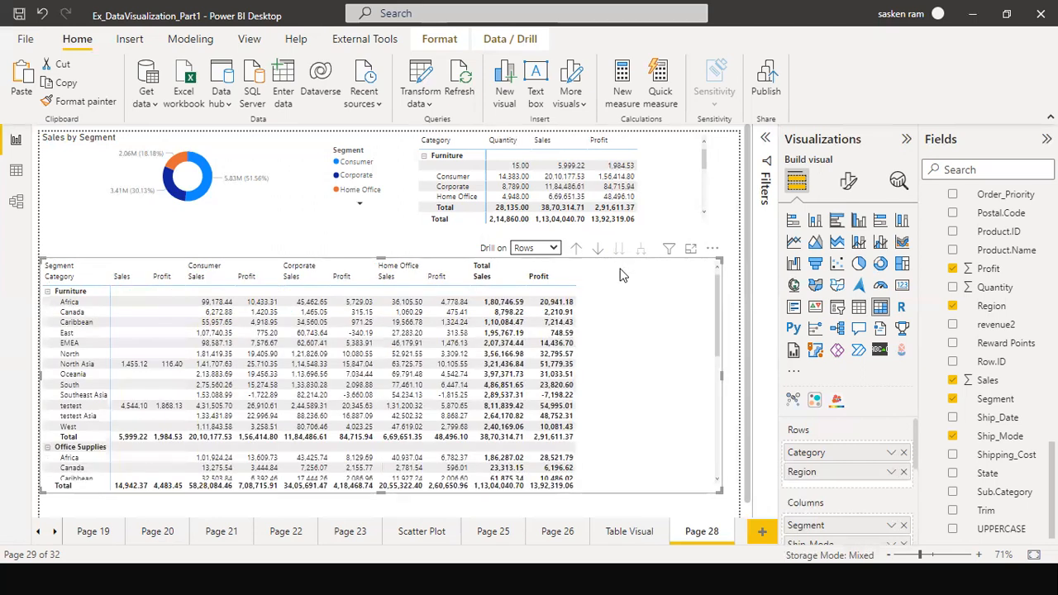
{"action": "left_click", "coordinate": [576, 251]}
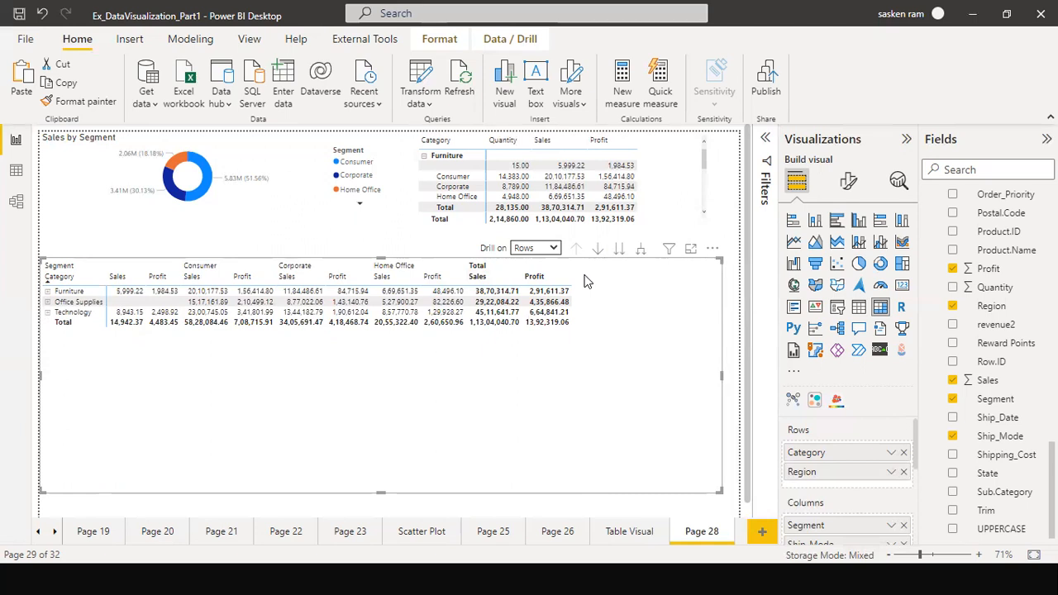
{"action": "left_click", "coordinate": [641, 251]}
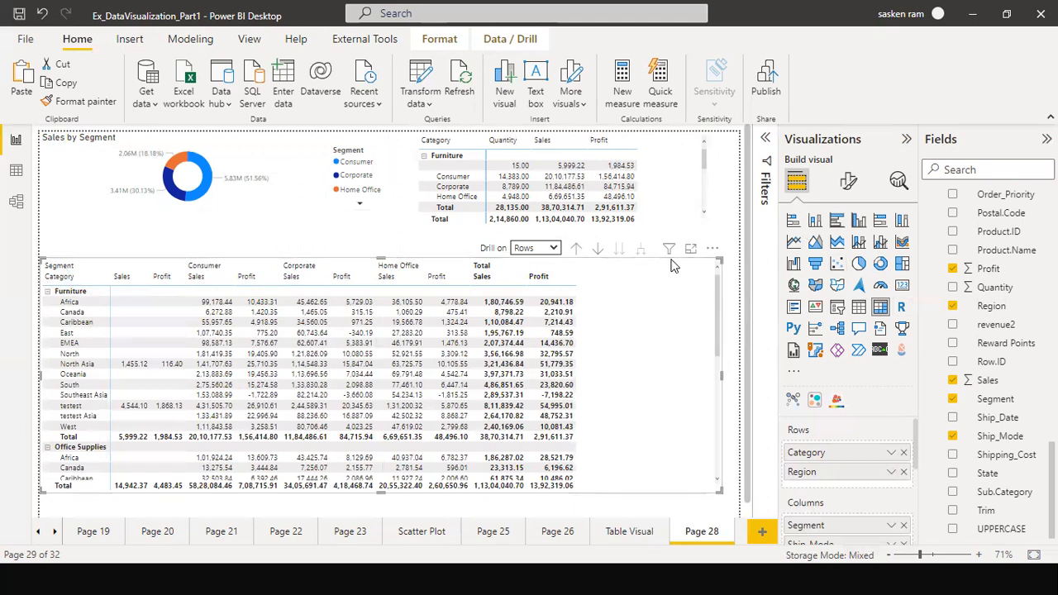
Apply the Alternating rows style preset to the lower matrix
{"action": "left_click", "coordinate": [849, 183]}
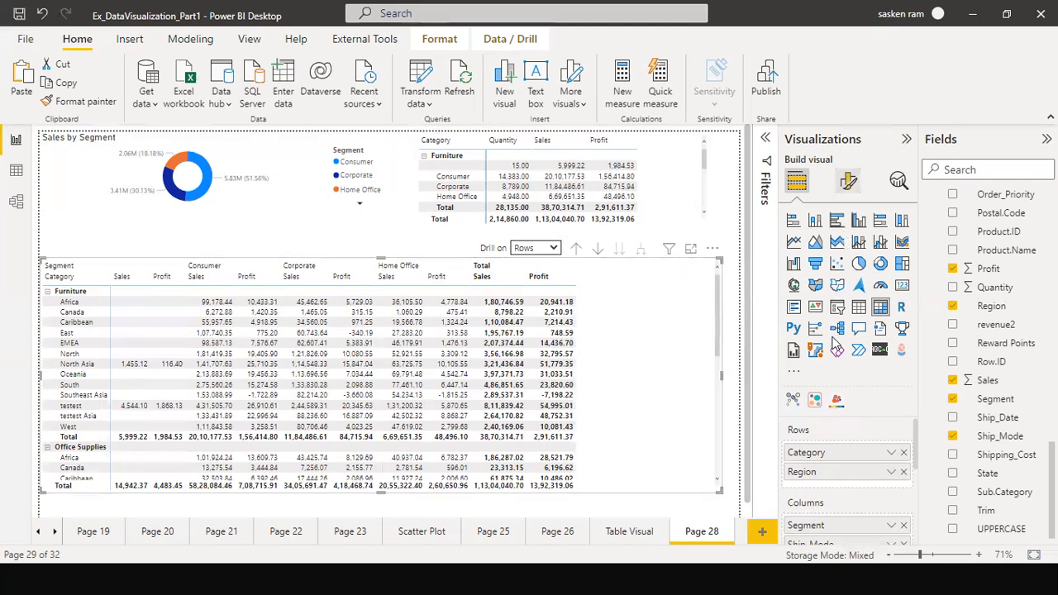
{"action": "scroll", "coordinate": [832, 343], "scroll_direction": "down", "scroll_amount": 2}
{"action": "scroll", "coordinate": [832, 342], "scroll_direction": "up", "scroll_amount": 3}
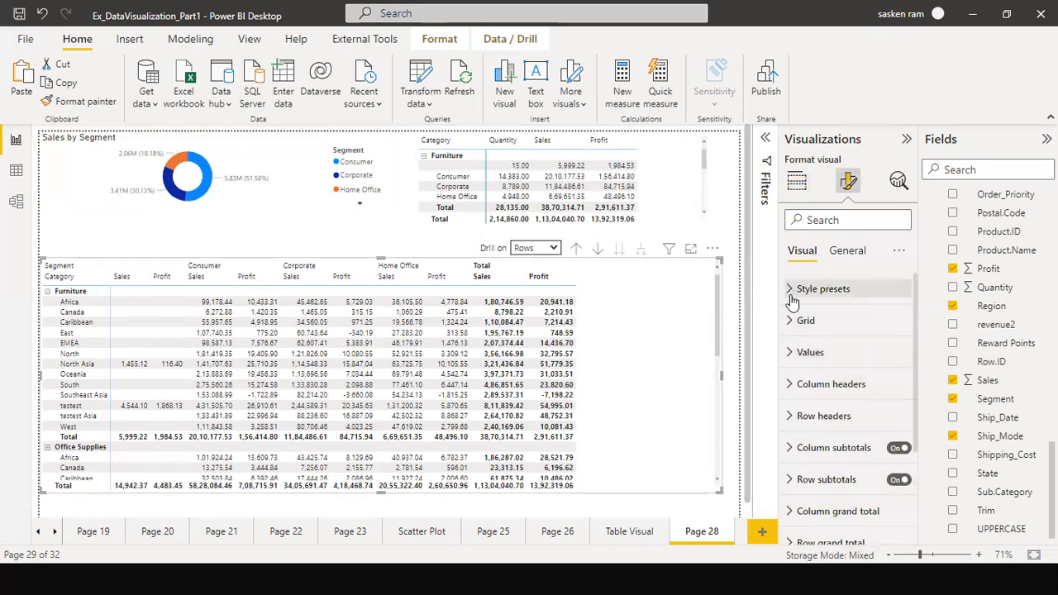
{"action": "left_click", "coordinate": [793, 290]}
{"action": "left_click", "coordinate": [829, 321]}
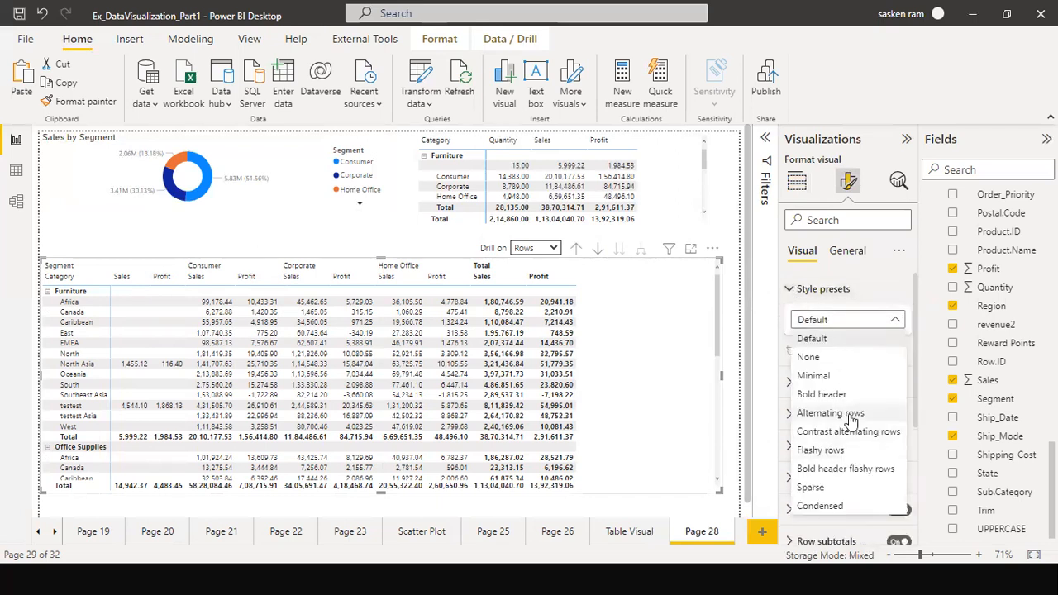
{"action": "left_click", "coordinate": [851, 420]}
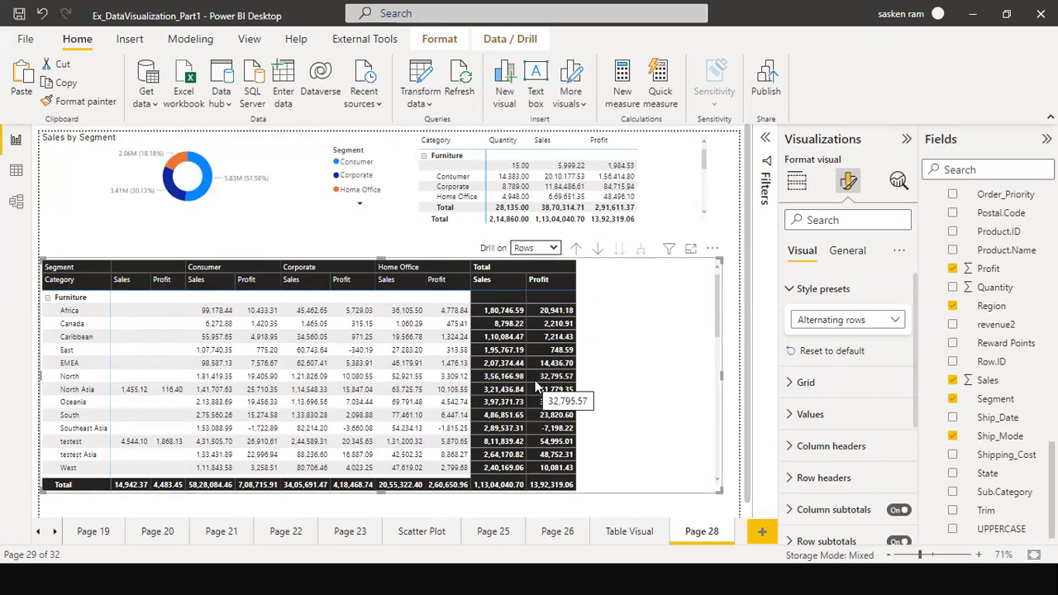
Try the Contrast alternating rows style preset on the lower matrix, and replace it with the Condensed preset
{"action": "left_click", "coordinate": [826, 322]}
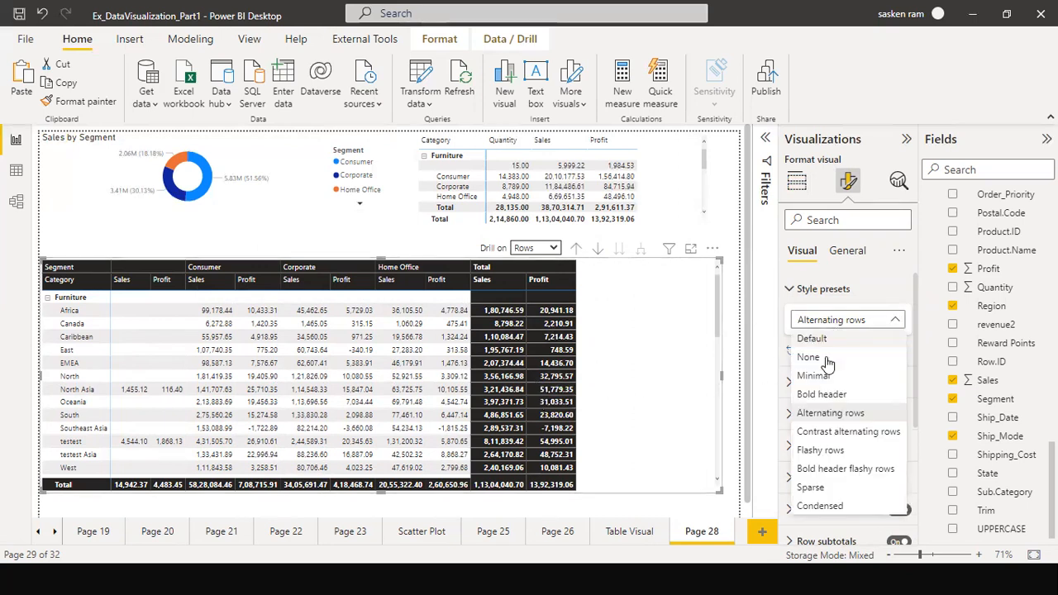
{"action": "left_click", "coordinate": [858, 432]}
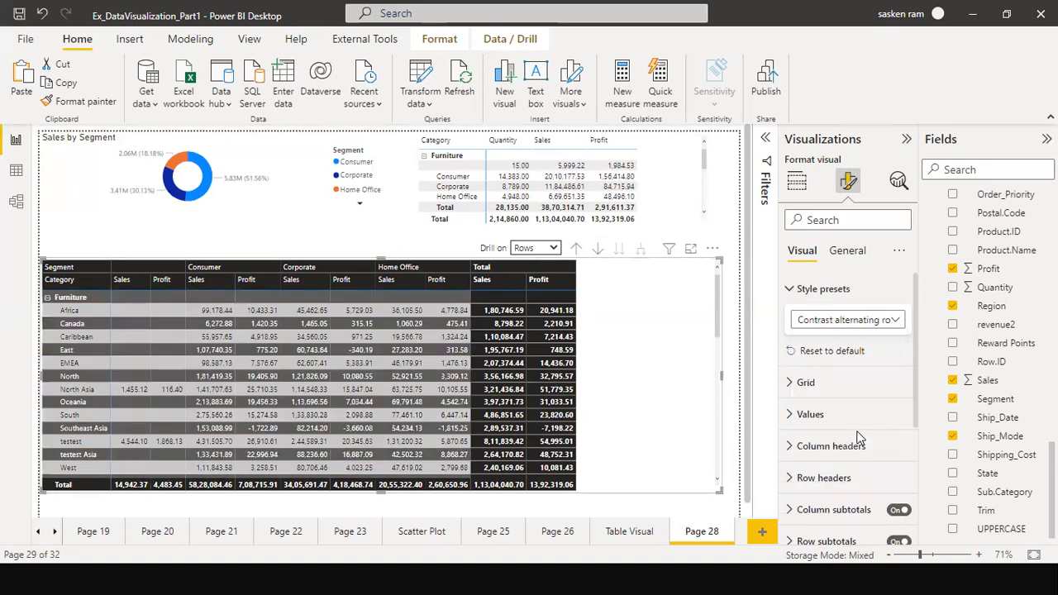
{"action": "left_click", "coordinate": [824, 322]}
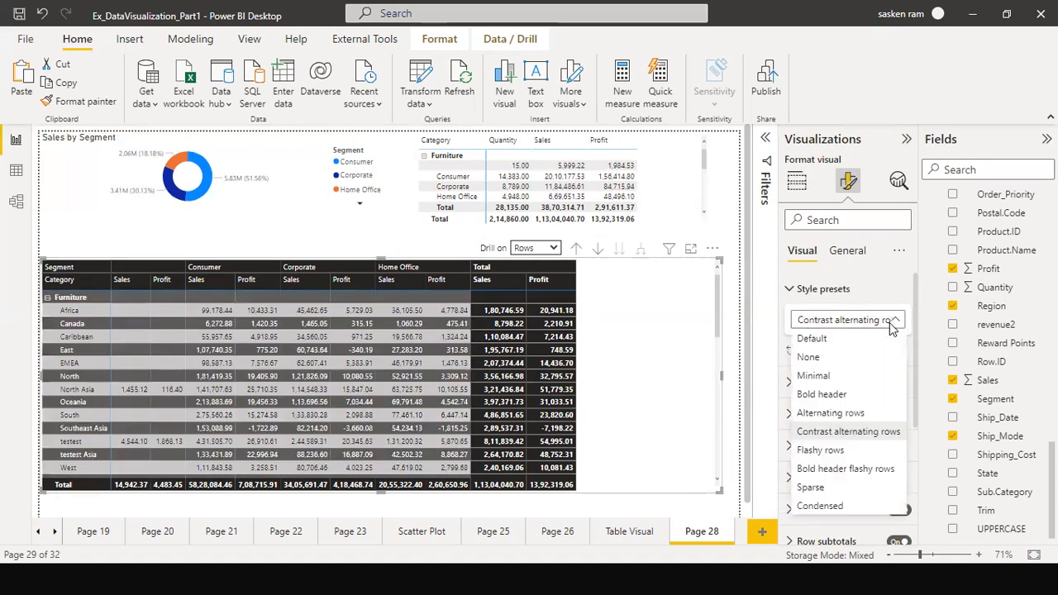
{"action": "left_click", "coordinate": [846, 506]}
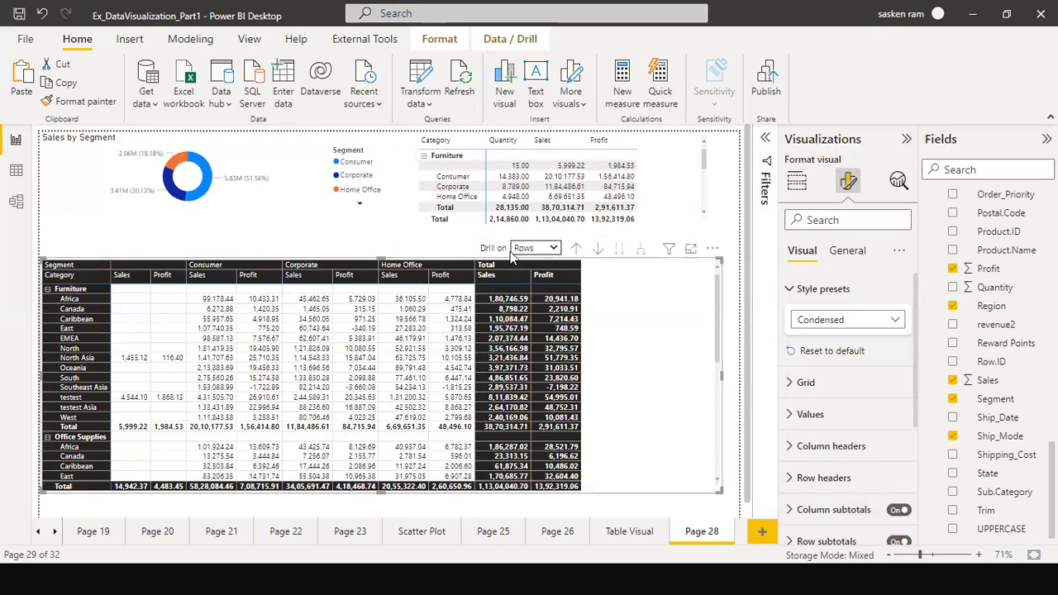
Drill the matrix rows up to Category and expand them again to list every Region
{"action": "left_click", "coordinate": [576, 249]}
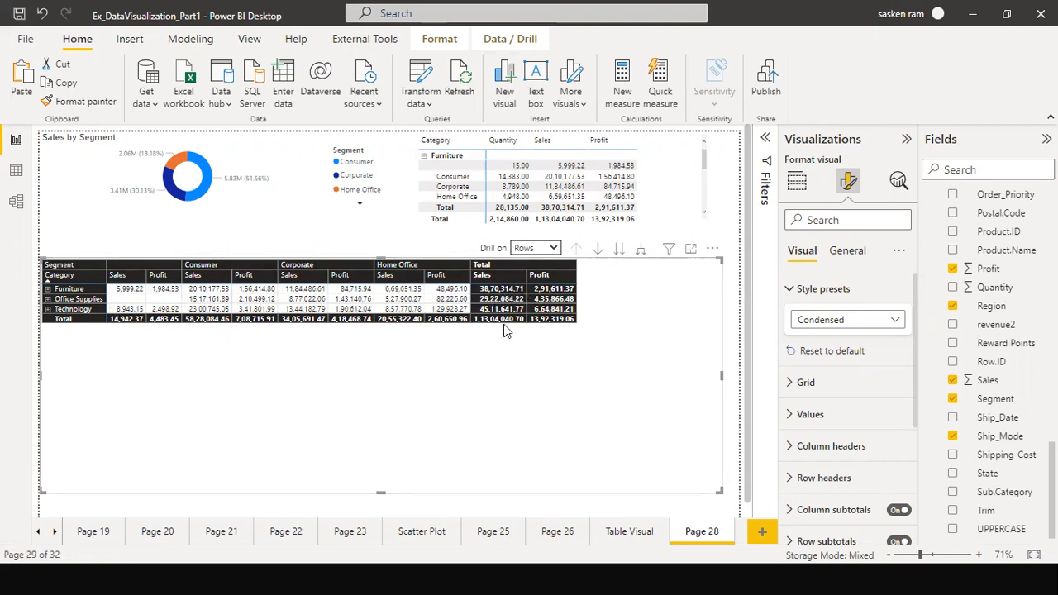
{"action": "left_click", "coordinate": [645, 252]}
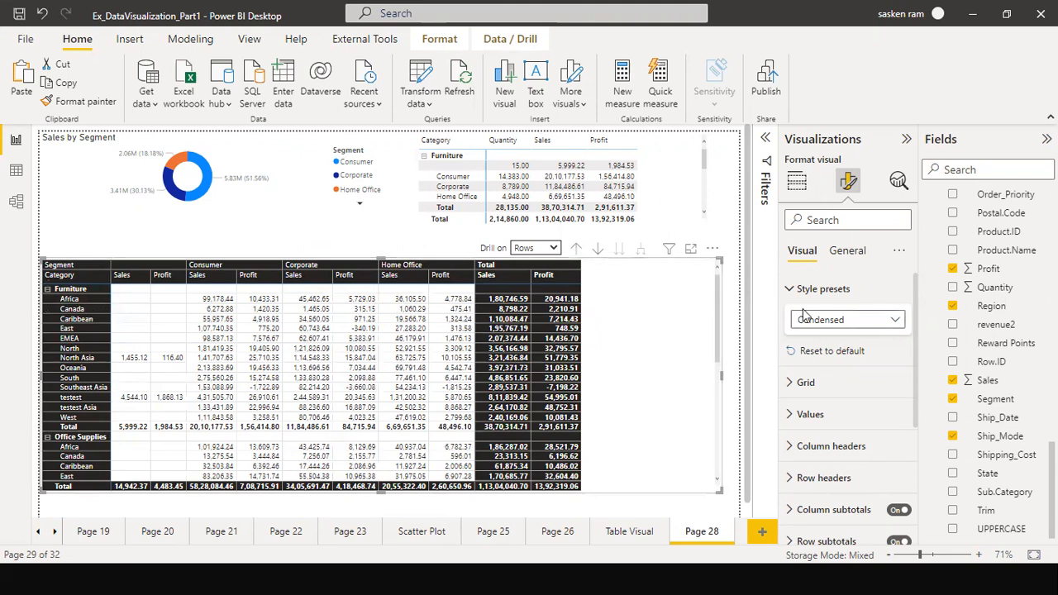
In the matrix's Cell elements settings, turn on background color conditional formatting for the Sales series
{"action": "scroll", "coordinate": [809, 389], "scroll_direction": "down", "scroll_amount": 3}
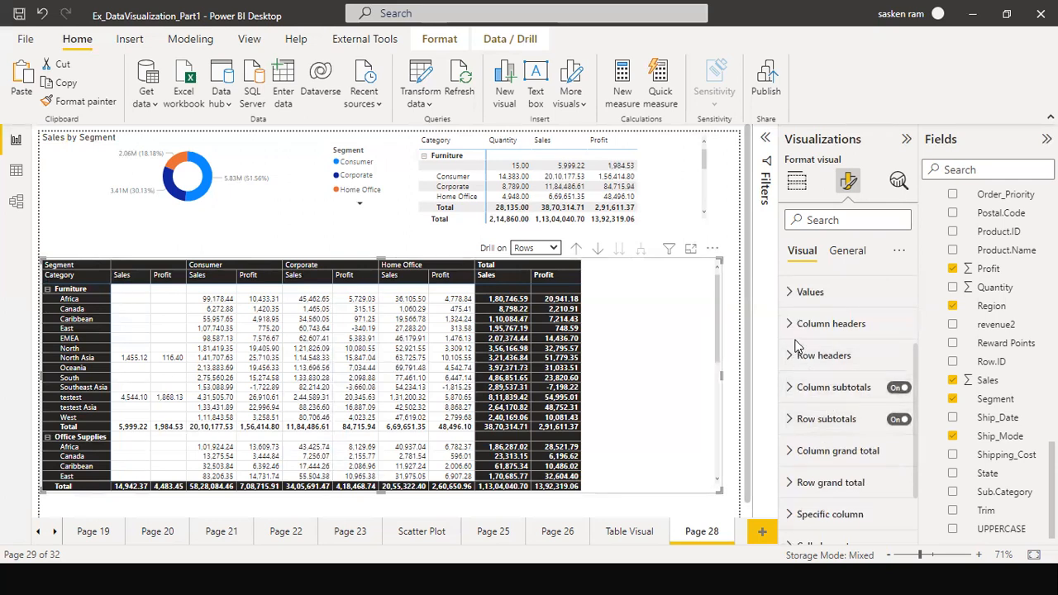
{"action": "scroll", "coordinate": [795, 413], "scroll_direction": "down", "scroll_amount": 2}
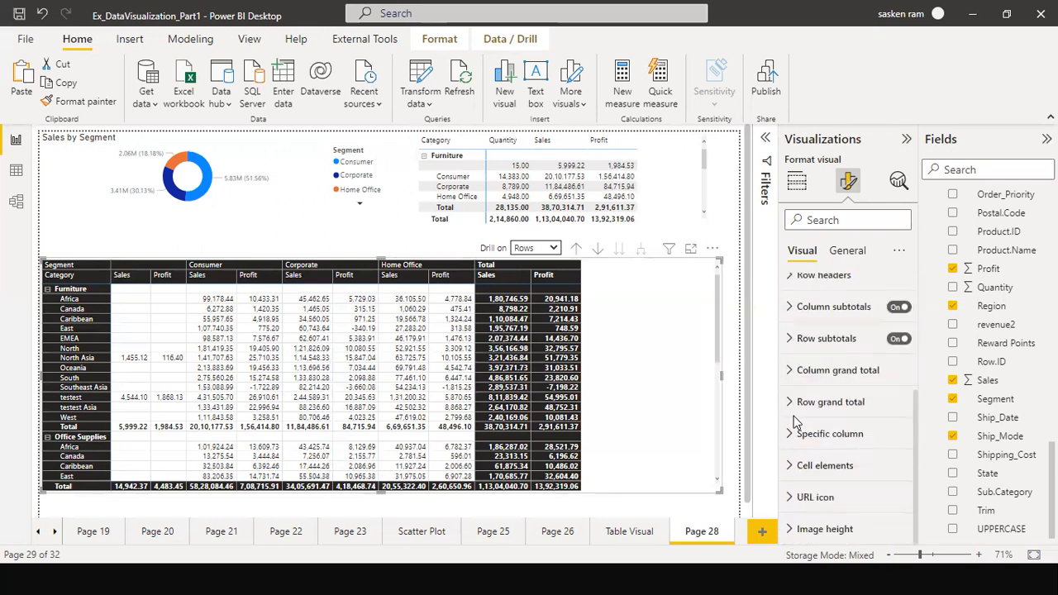
{"action": "left_click", "coordinate": [790, 465]}
{"action": "scroll", "coordinate": [846, 422], "scroll_direction": "down", "scroll_amount": 2}
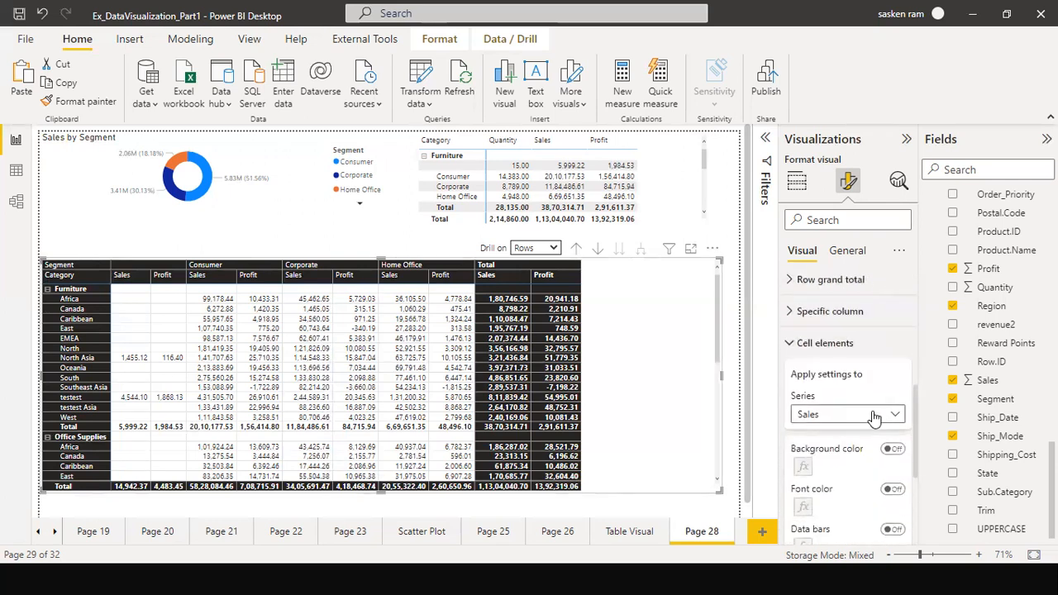
{"action": "left_click", "coordinate": [875, 418]}
{"action": "left_click", "coordinate": [811, 470]}
{"action": "left_click", "coordinate": [898, 450]}
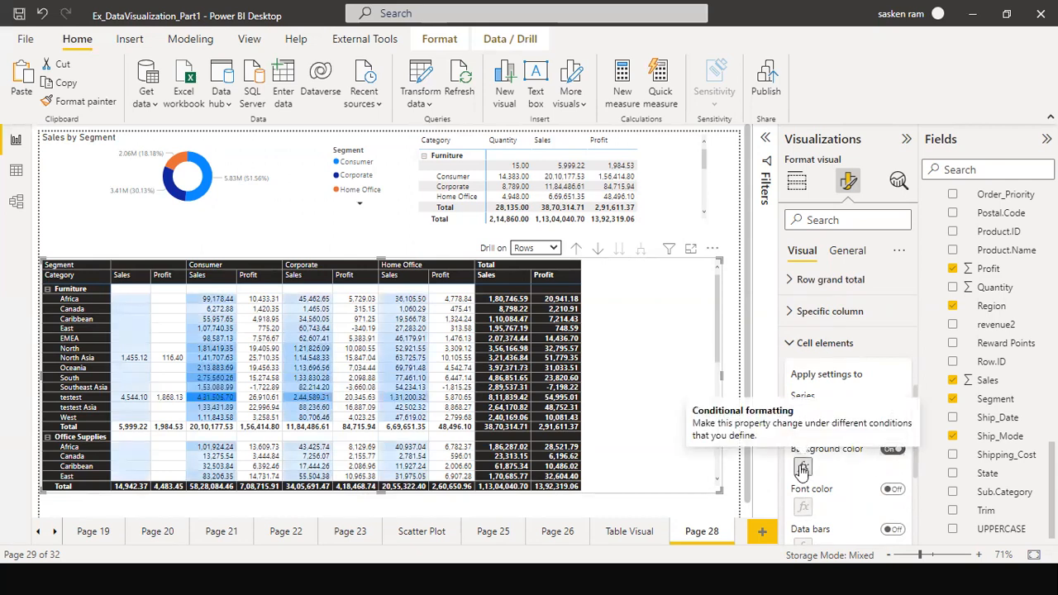
Turn on data bars for the Sales series, and briefly try font color formatting before switching it off again
{"action": "scroll", "coordinate": [802, 468], "scroll_direction": "down", "scroll_amount": 2}
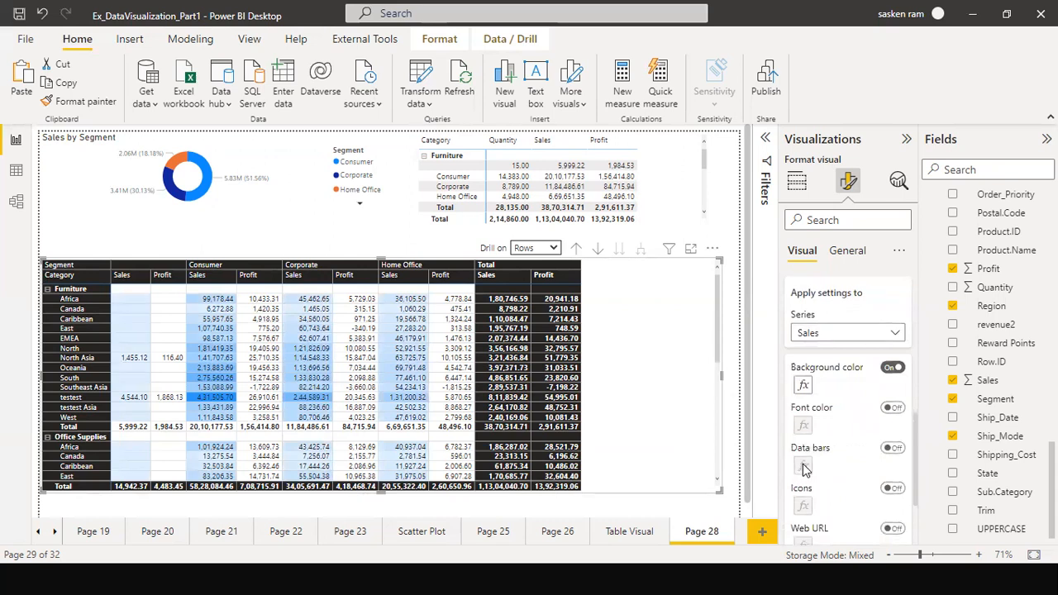
{"action": "left_click", "coordinate": [898, 448]}
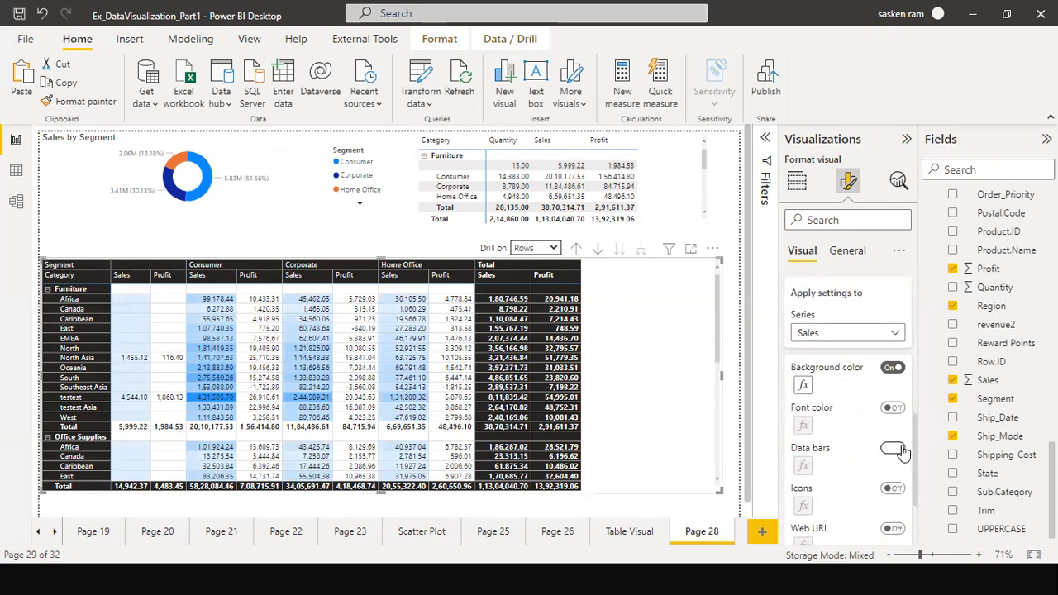
{"action": "left_click", "coordinate": [890, 409]}
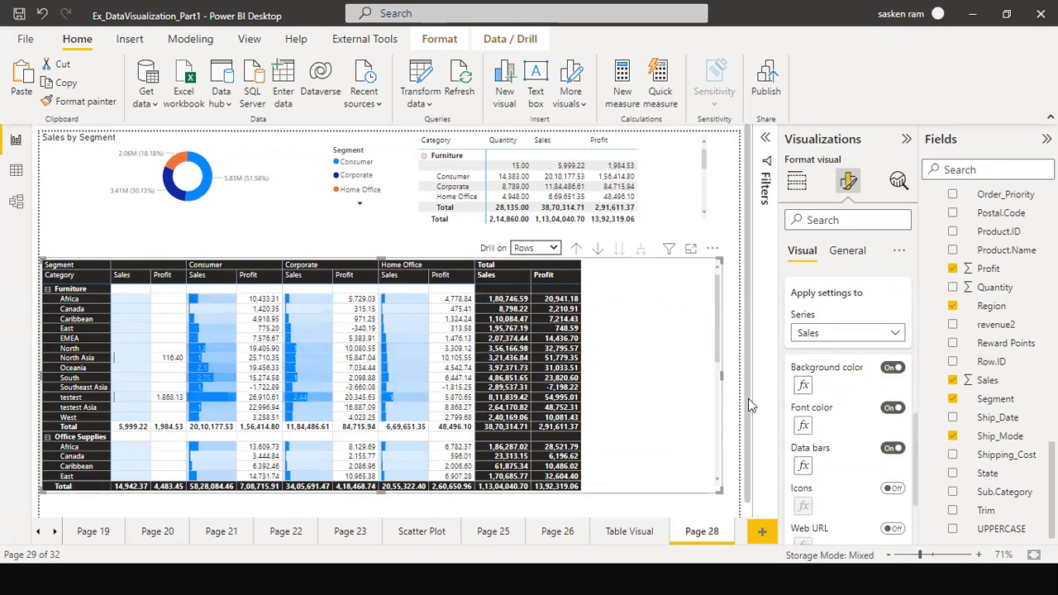
{"action": "left_click", "coordinate": [890, 409]}
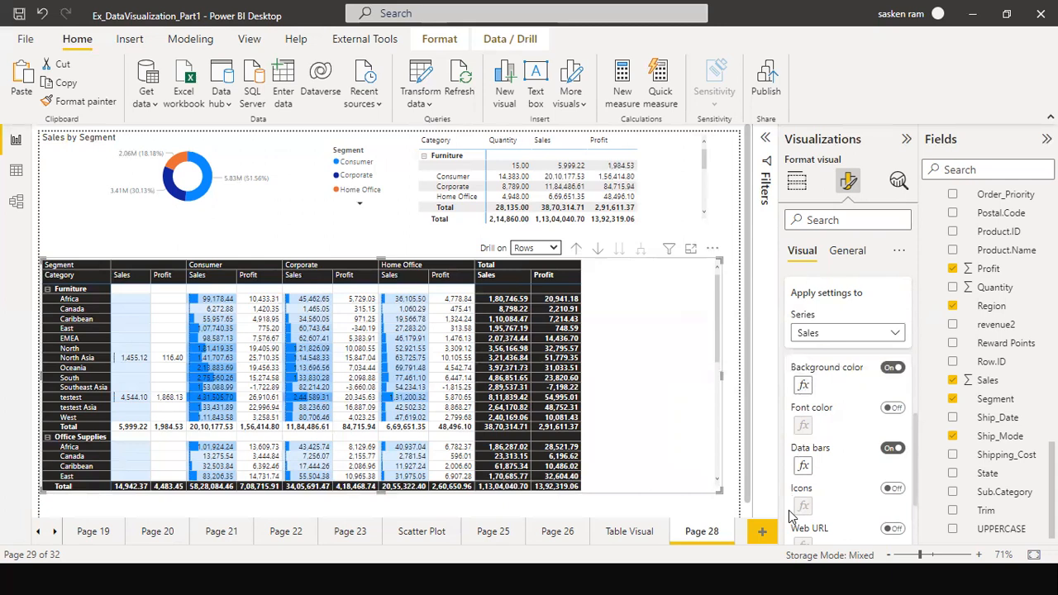
Turn on conditional formatting icons for the Profit series and check them across the matrix rows
{"action": "left_click", "coordinate": [876, 335]}
{"action": "left_click", "coordinate": [841, 377]}
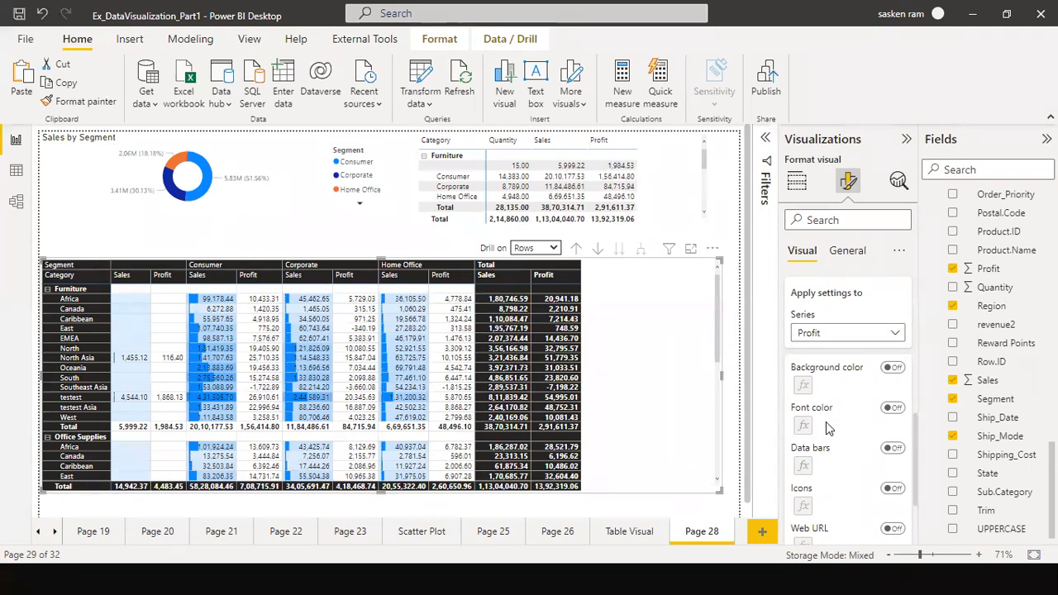
{"action": "scroll", "coordinate": [824, 434], "scroll_direction": "down", "scroll_amount": 2}
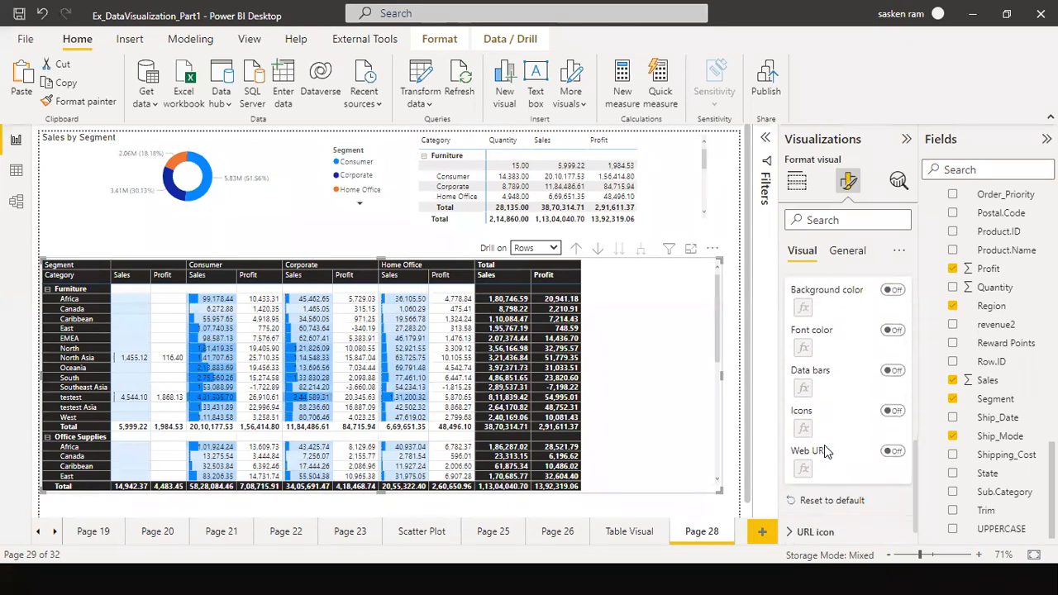
{"action": "left_click", "coordinate": [892, 407]}
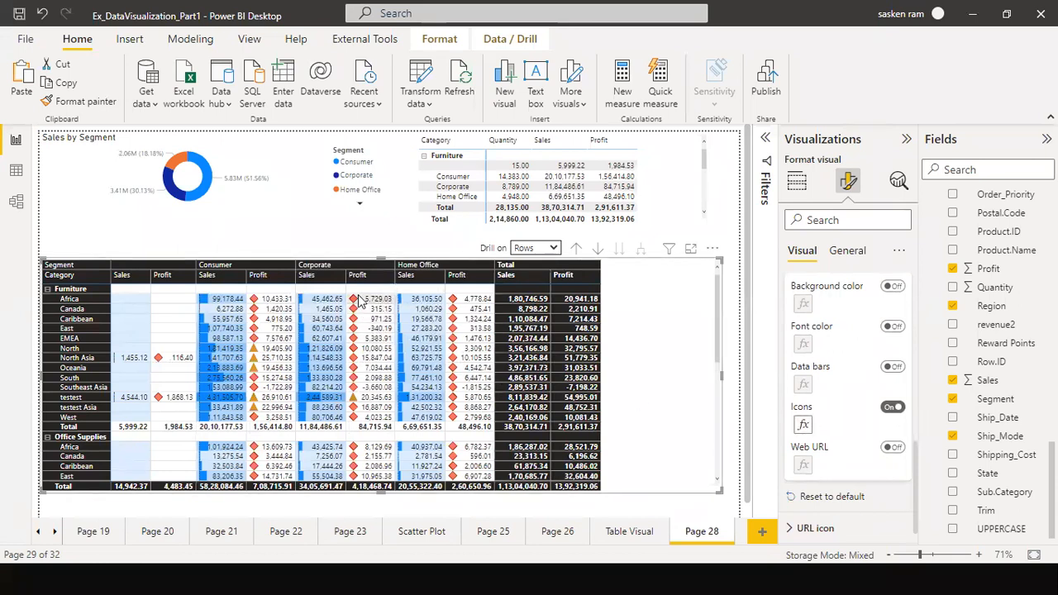
{"action": "scroll", "coordinate": [362, 399], "scroll_direction": "down", "scroll_amount": 8}
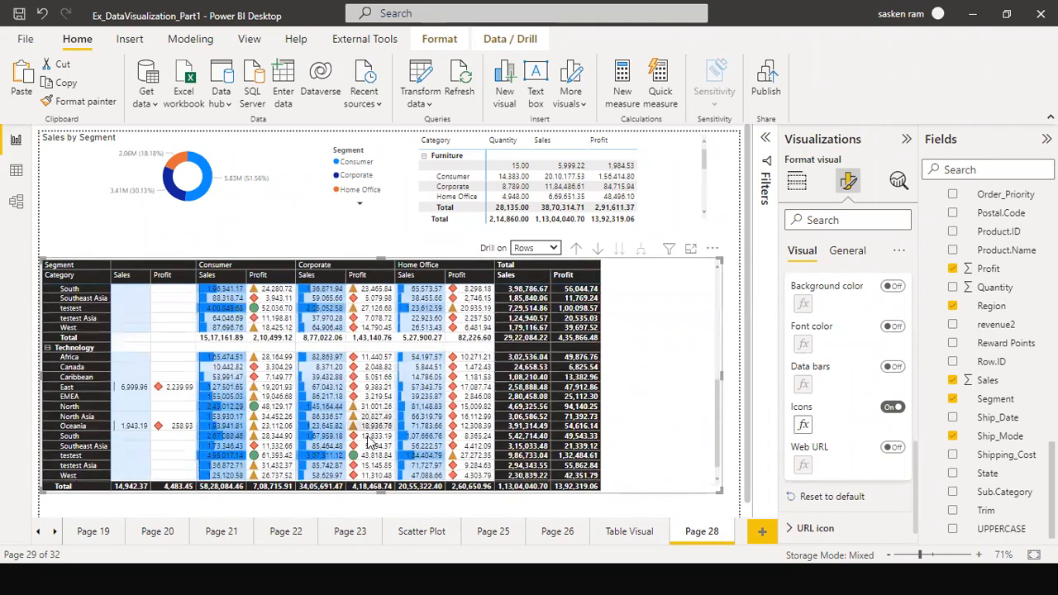
{"action": "scroll", "coordinate": [402, 413], "scroll_direction": "up", "scroll_amount": 3}
{"action": "scroll", "coordinate": [402, 413], "scroll_direction": "up", "scroll_amount": 3}
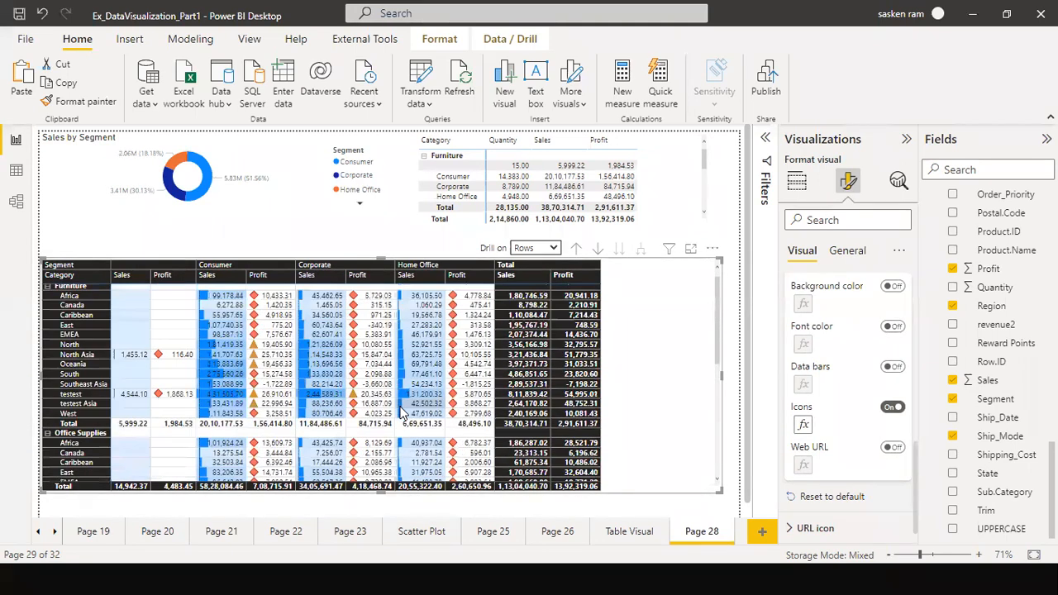
{"action": "scroll", "coordinate": [402, 413], "scroll_direction": "up", "scroll_amount": 1}
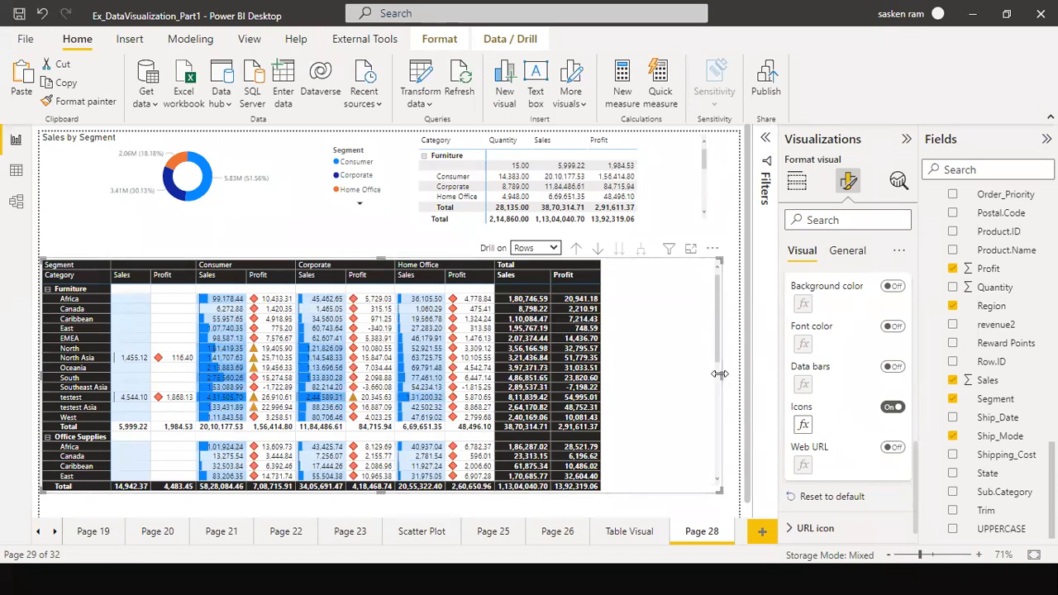
Move the lower matrix slightly to the right and up on the page, and leave it selected
{"action": "left_click_drag", "start_coordinate": [657, 372], "coordinate": [664, 361]}
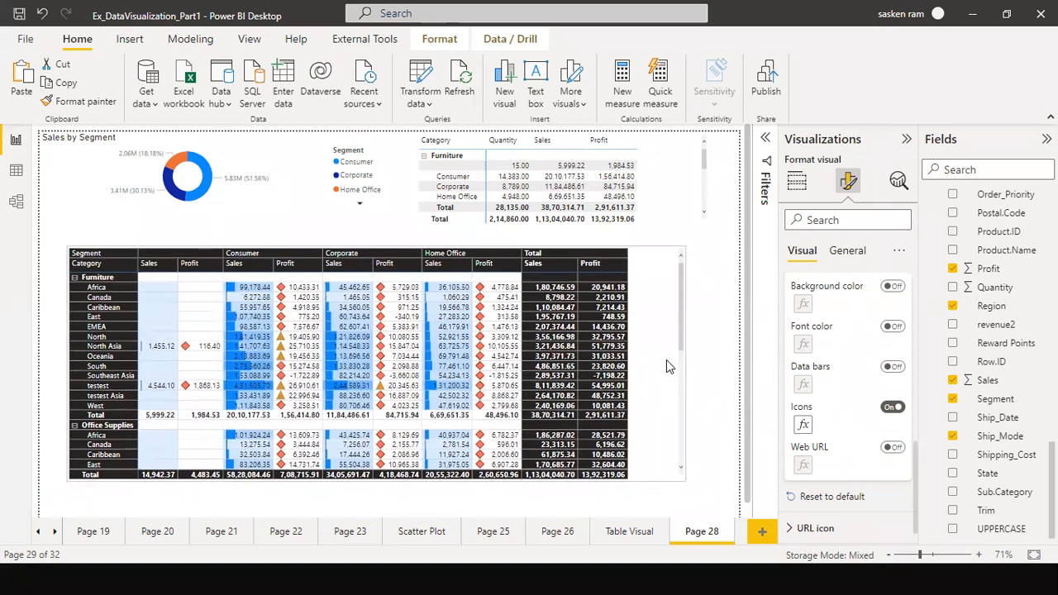
{"action": "left_click", "coordinate": [699, 365]}
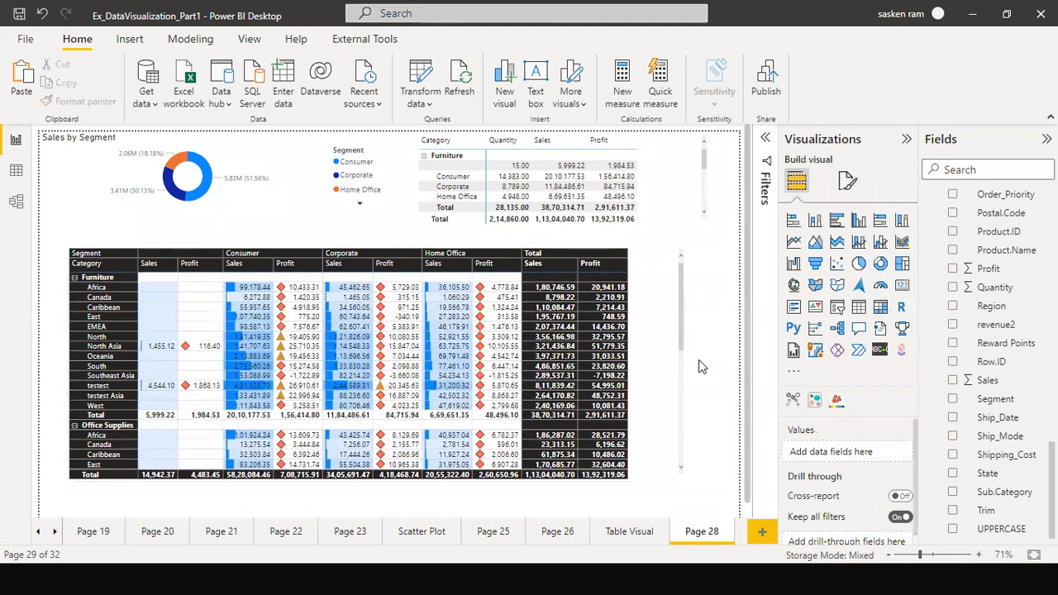
{"action": "left_click", "coordinate": [668, 371]}
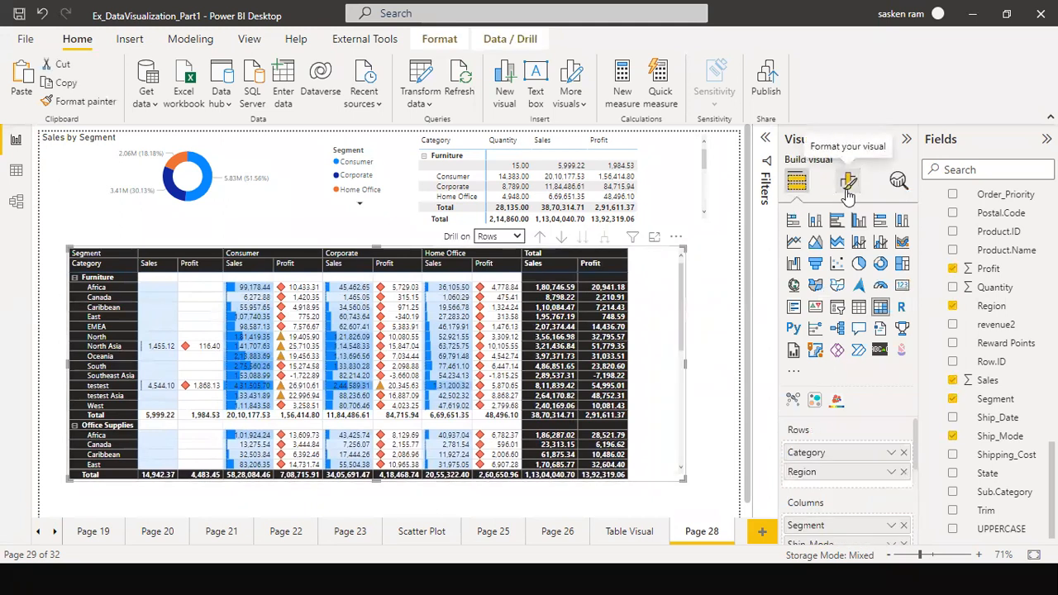
Search the matrix's format options for "ste" and turn off Stepped layout for the row headers
{"action": "left_click", "coordinate": [847, 183]}
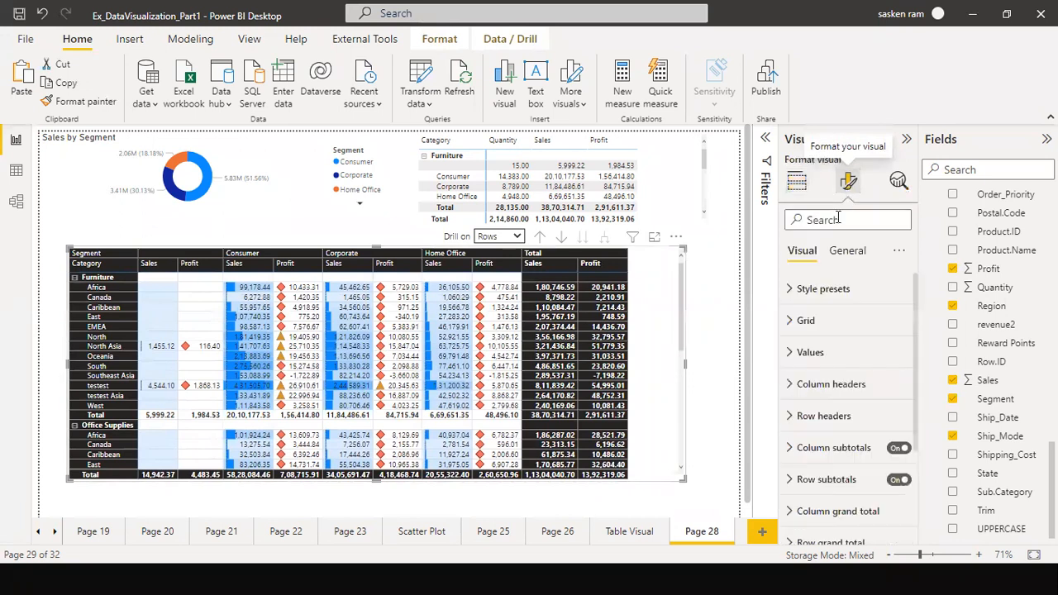
{"action": "scroll", "coordinate": [822, 301], "scroll_direction": "down", "scroll_amount": 2}
{"action": "left_click", "coordinate": [822, 221]}
{"action": "type", "text": "s"}
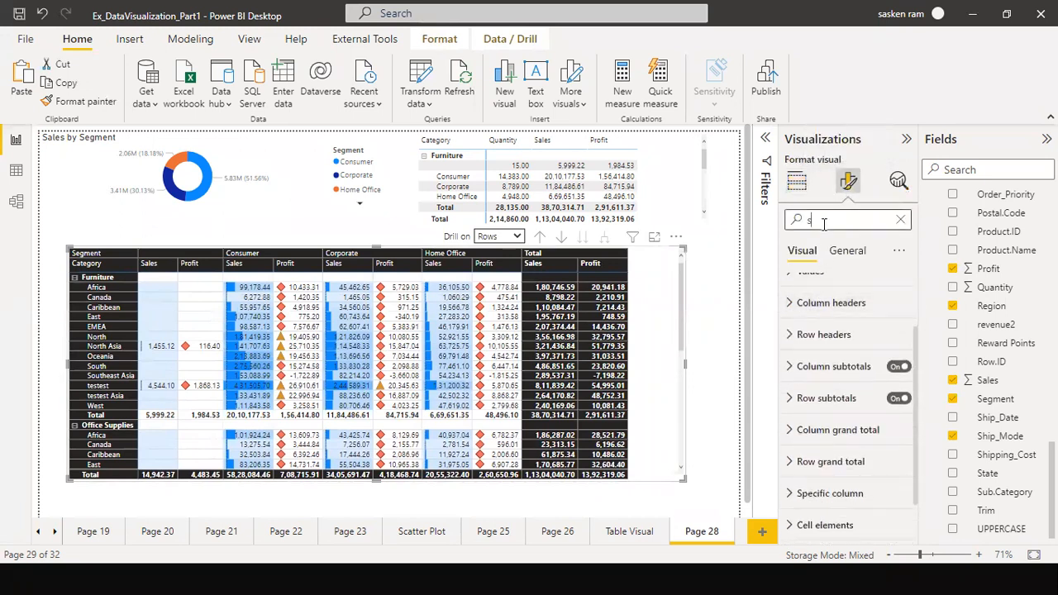
{"action": "type", "text": "te"}
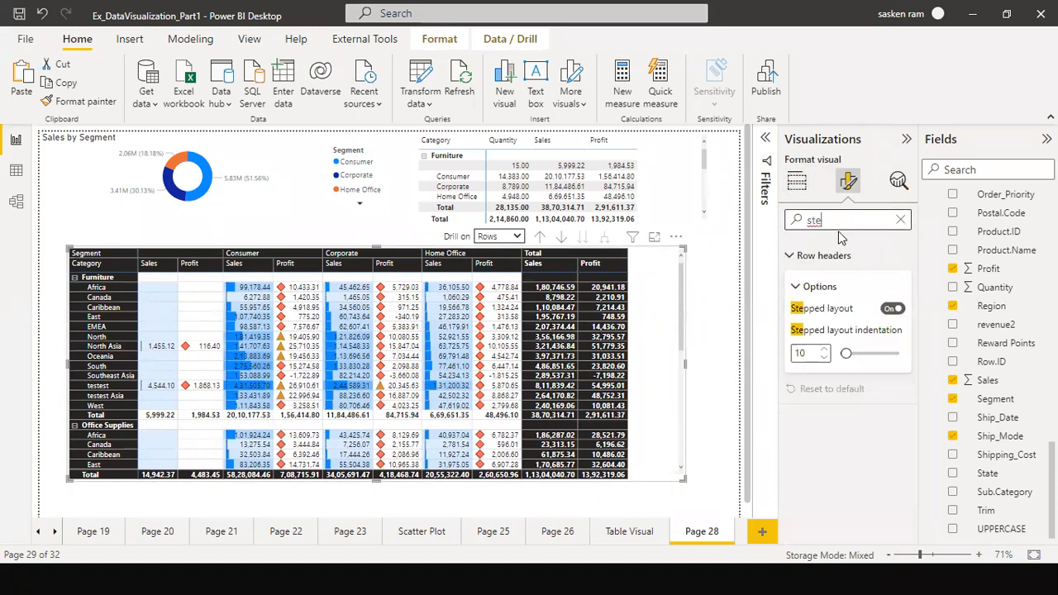
{"action": "left_click", "coordinate": [888, 314]}
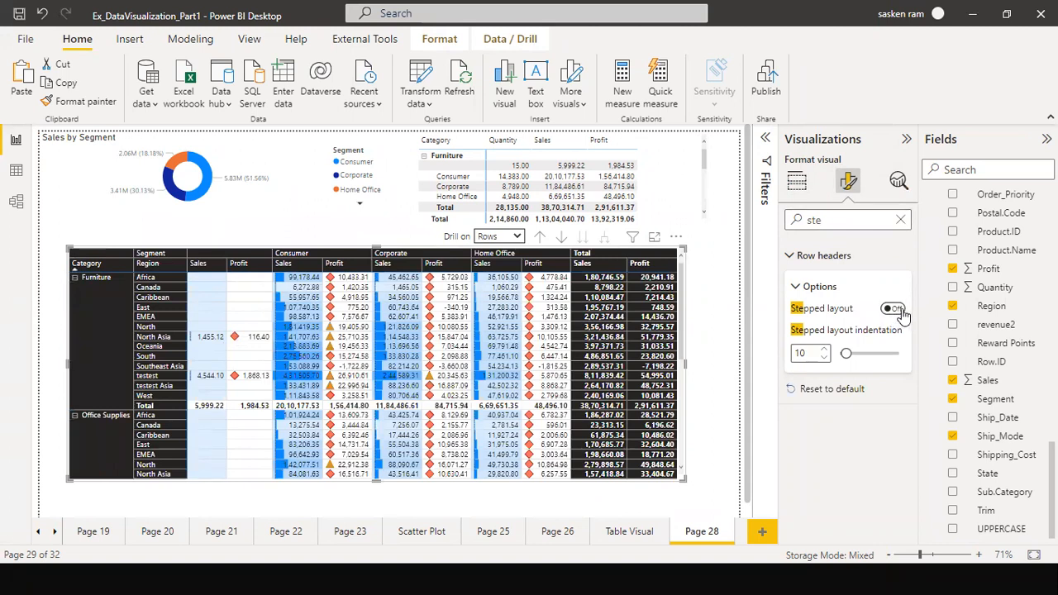
Switch Stepped layout on and off again to compare the layouts, and set the stepped layout indentation to 11
{"action": "left_click", "coordinate": [892, 309]}
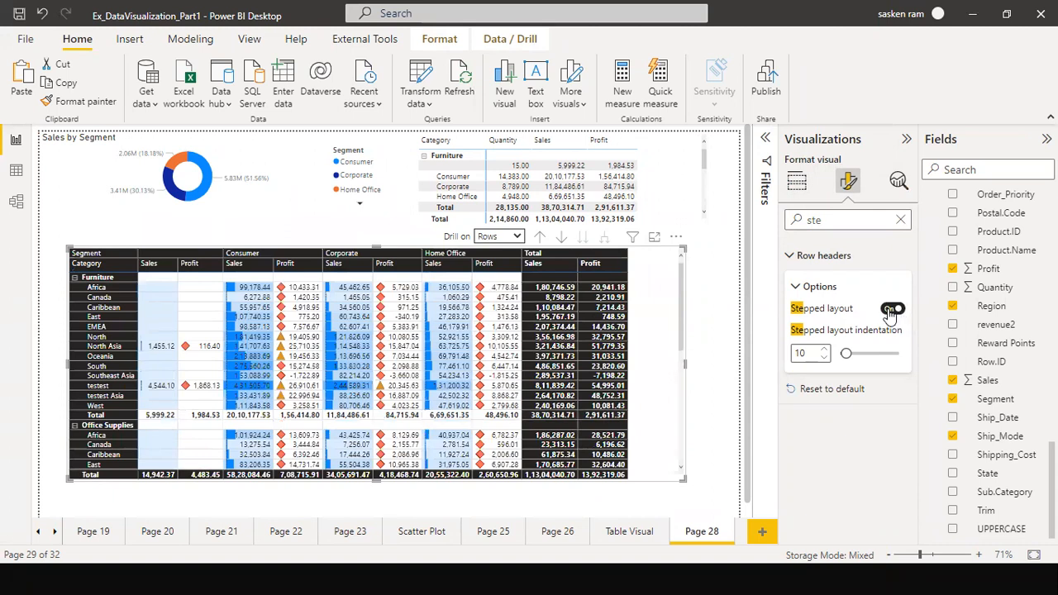
{"action": "left_click", "coordinate": [891, 311]}
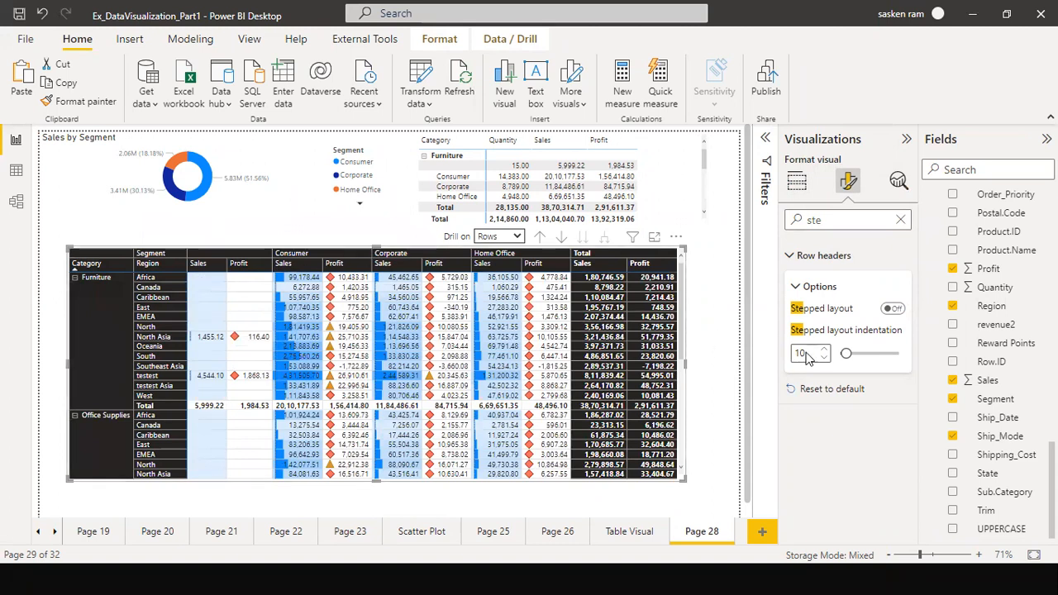
{"action": "mouse_move", "coordinate": [847, 351]}
{"action": "left_mouse_down"}
{"action": "mouse_move", "coordinate": [862, 355]}
{"action": "mouse_move", "coordinate": [844, 362]}
{"action": "left_mouse_up"}
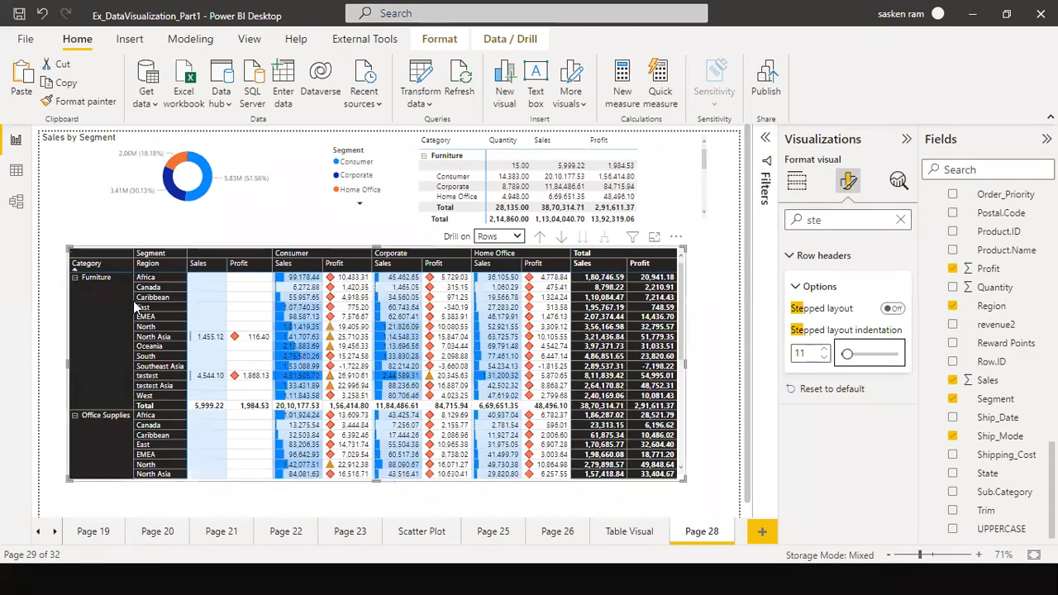
Cross-highlight the page by Furniture from the matrix, and remove the accidentally added Q&A visual
{"action": "left_click", "coordinate": [106, 309]}
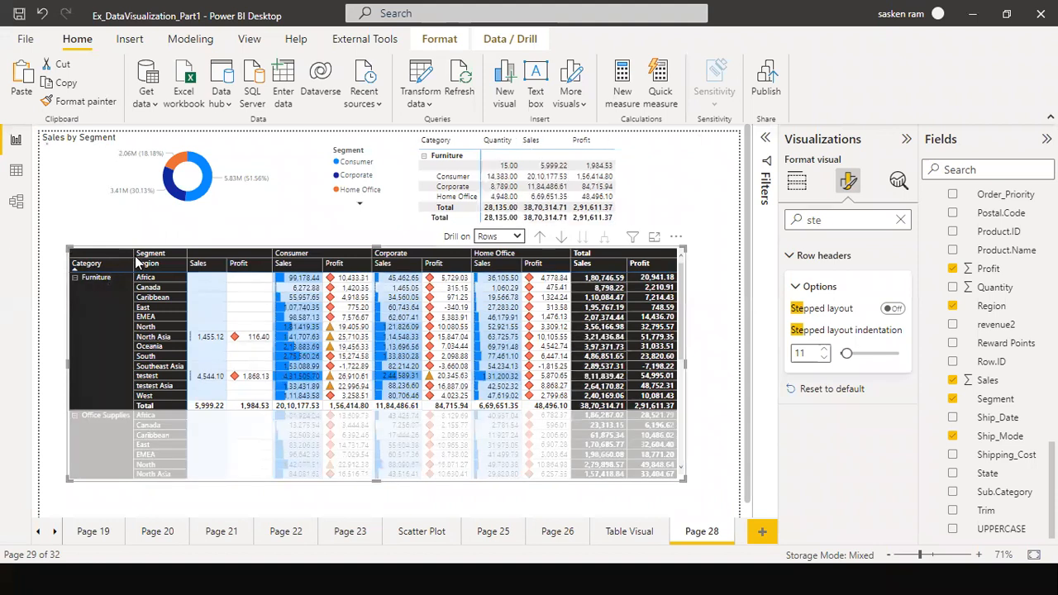
{"action": "double_click", "coordinate": [96, 219]}
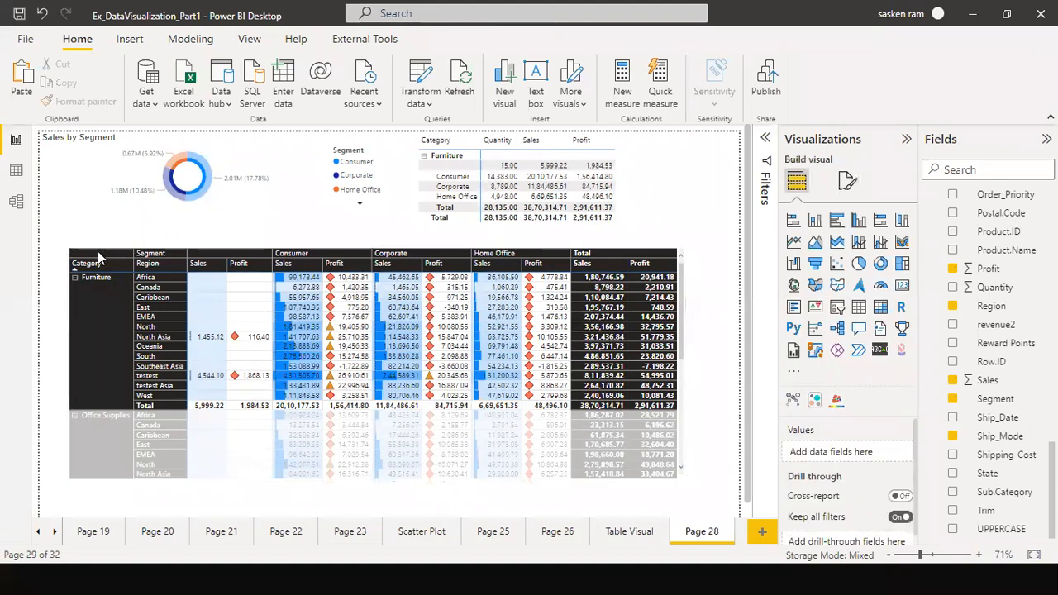
{"action": "left_click", "coordinate": [682, 425]}
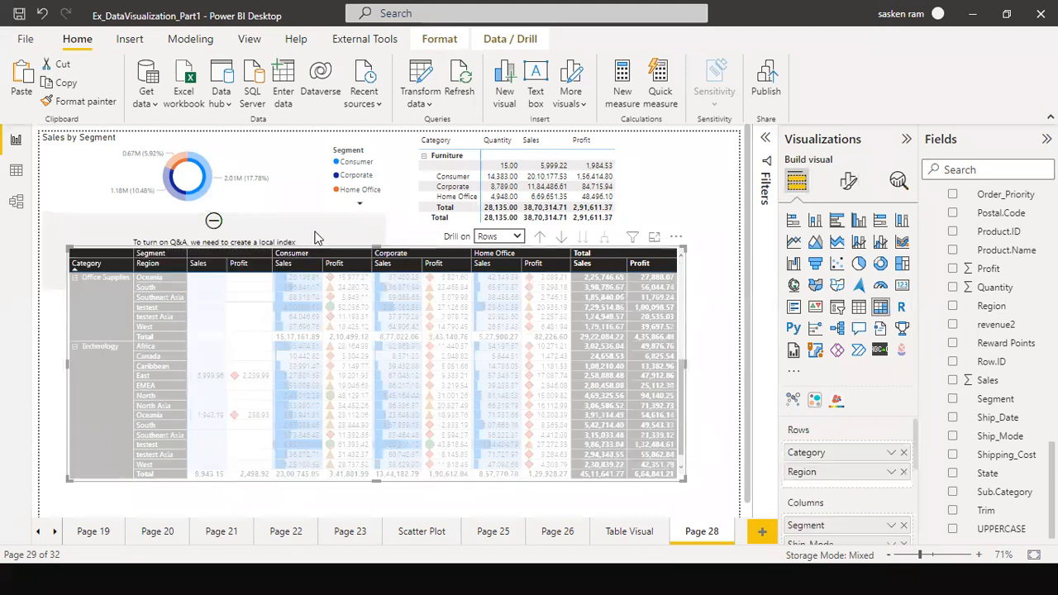
{"action": "left_click", "coordinate": [378, 204]}
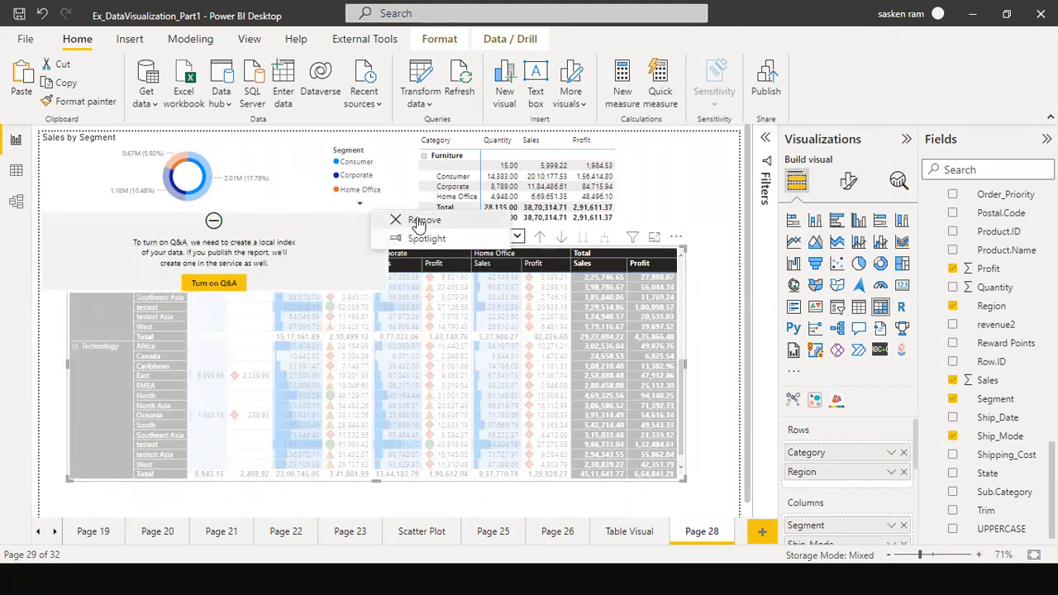
Cross-highlight the page by the North region under Technology in the matrix
{"action": "left_click", "coordinate": [675, 391]}
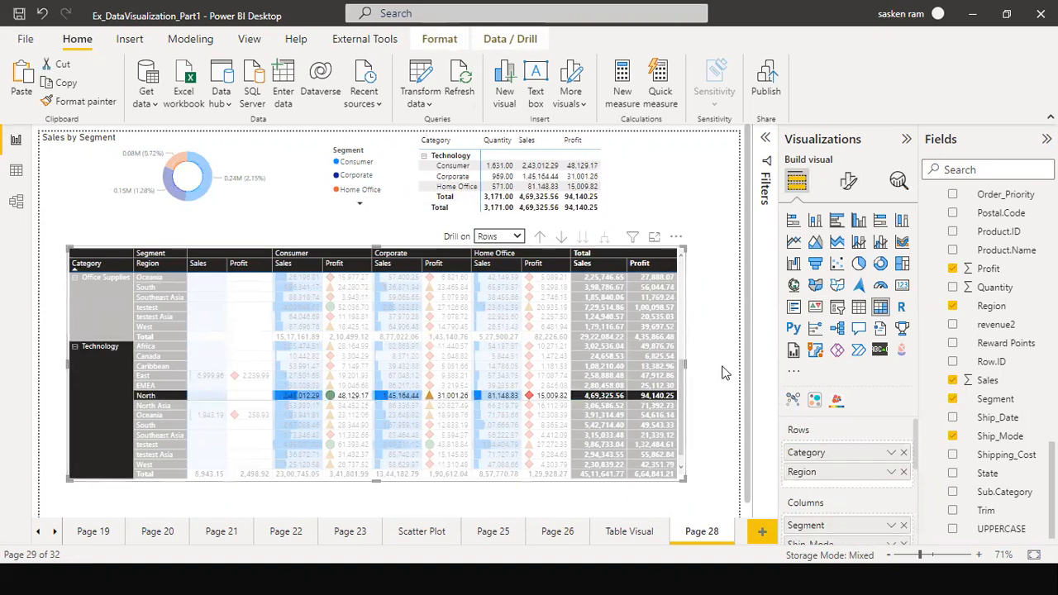
Clear the North cross-highlight and move the matrix slightly down and to the left on the page
{"action": "left_click", "coordinate": [694, 393]}
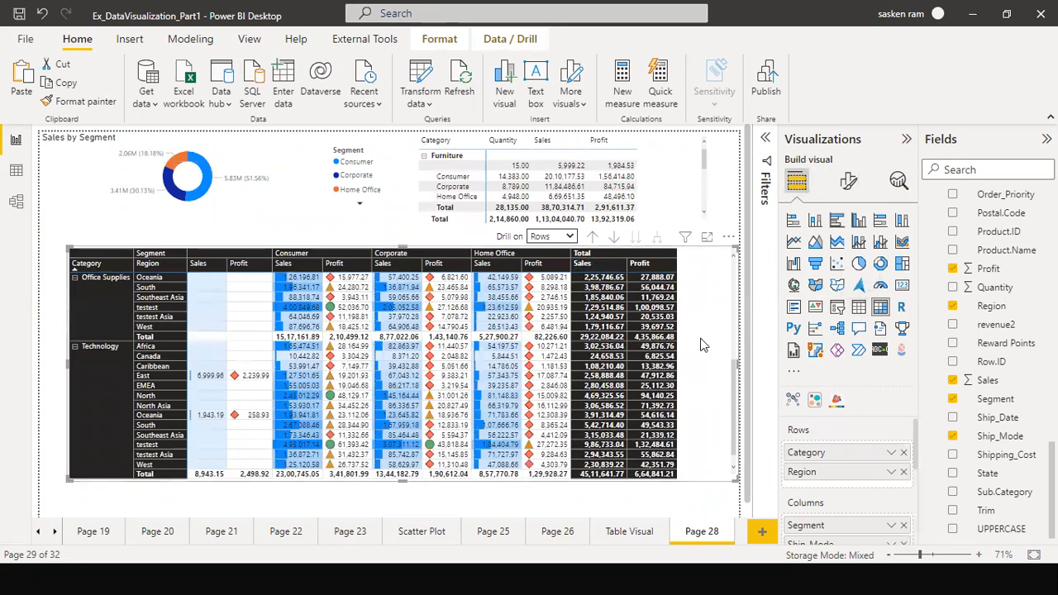
{"action": "left_click_drag", "start_coordinate": [704, 339], "coordinate": [692, 350]}
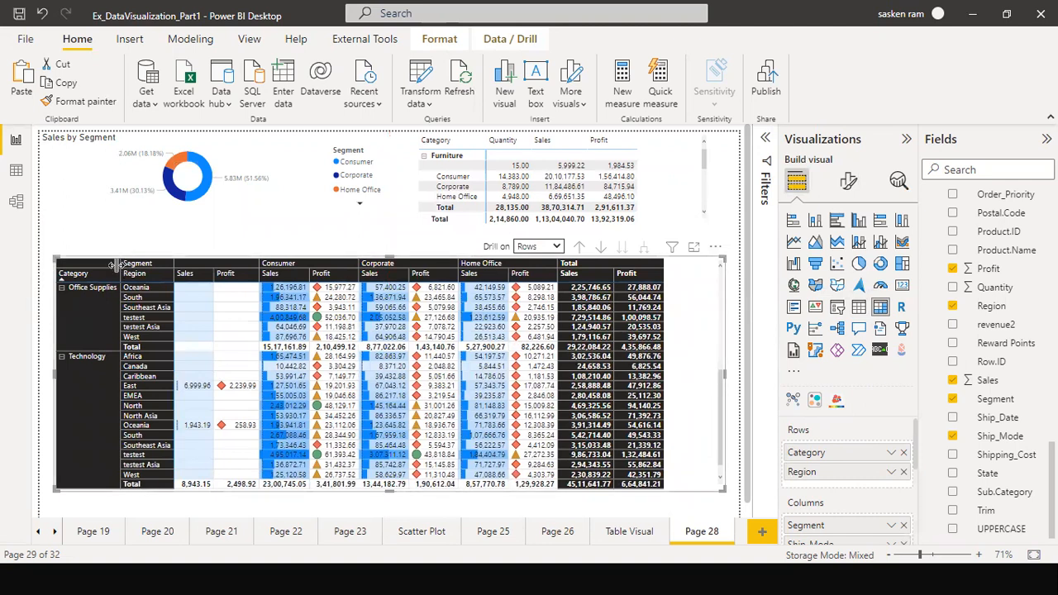
Widen the Category and Region row header columns of the matrix
{"action": "left_click_drag", "start_coordinate": [121, 272], "coordinate": [149, 270]}
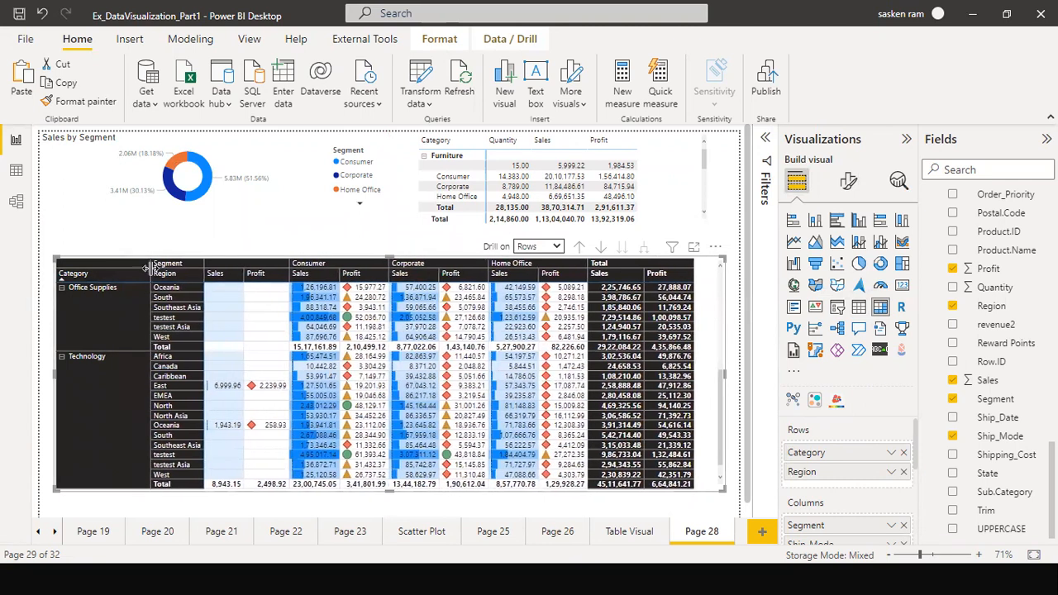
{"action": "scroll", "coordinate": [207, 266], "scroll_direction": "up", "scroll_amount": 3}
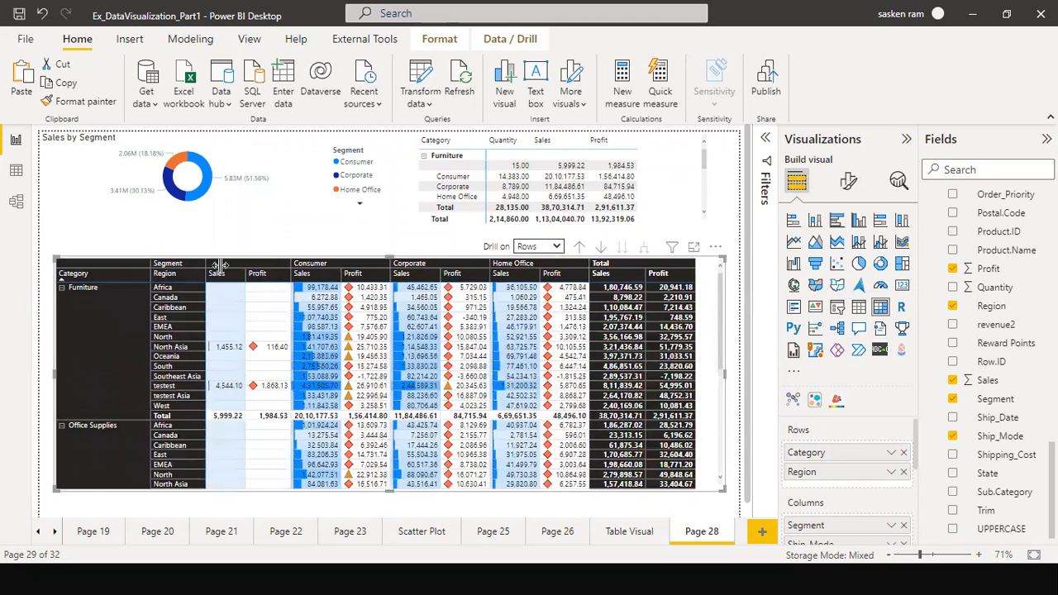
{"action": "left_click_drag", "start_coordinate": [203, 264], "coordinate": [220, 264]}
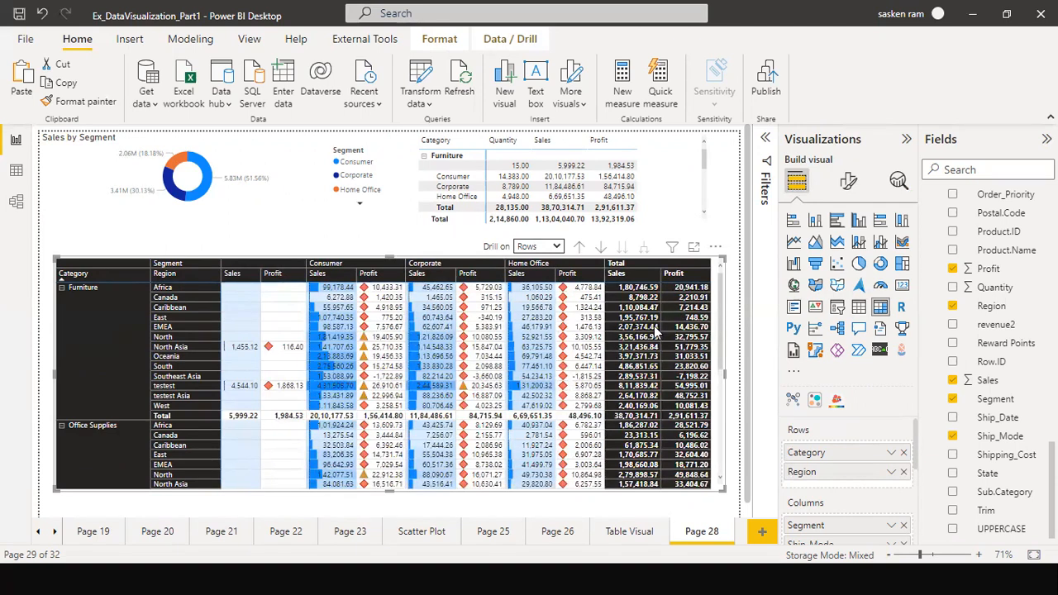
Search the matrix's format options for "show" and clear the search
{"action": "left_click", "coordinate": [847, 181]}
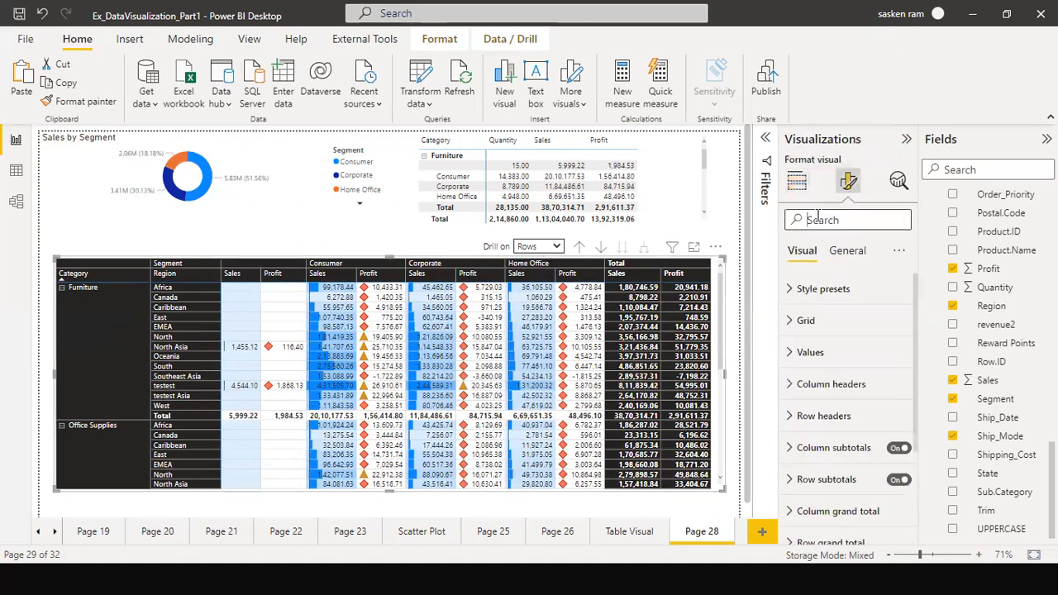
{"action": "type", "text": "show on"}
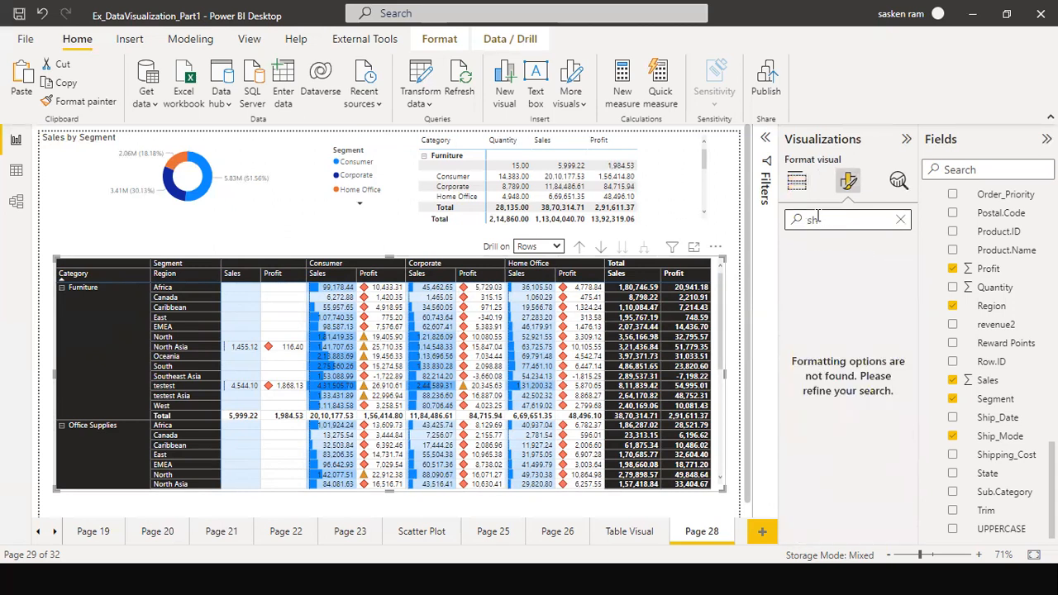
{"action": "type", "text": "ow non"}
{"action": "key", "text": "BackSpace"}
{"action": "key", "text": "BackSpace"}
{"action": "key", "text": "BackSpace"}
{"action": "key", "text": "BackSpace"}
{"action": "key", "text": "BackSpace"}
{"action": "key", "text": "BackSpace"}
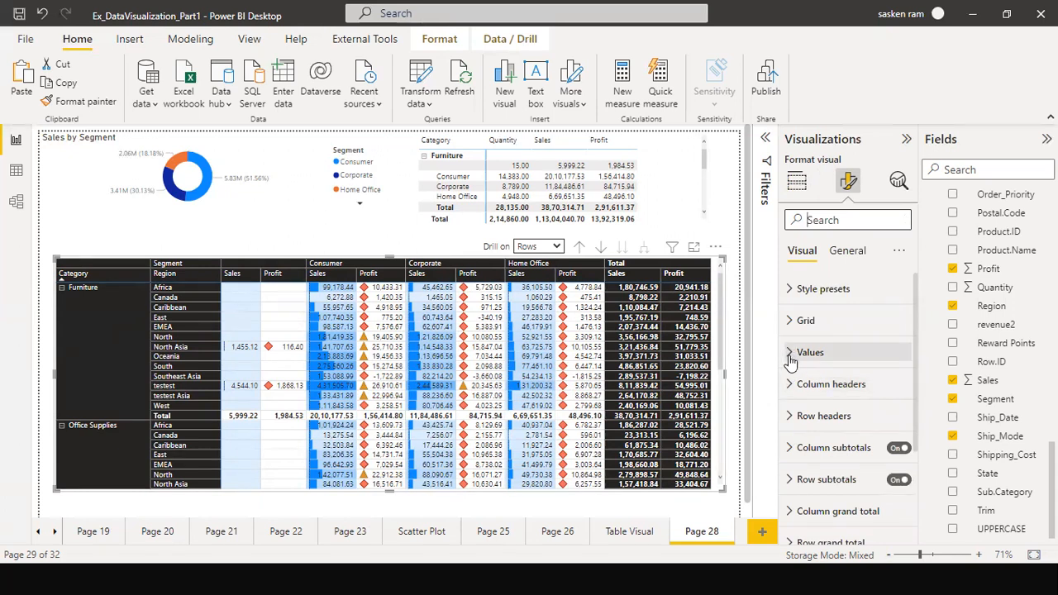
Look through the matrix's visual and general format options, including the Effects settings
{"action": "scroll", "coordinate": [785, 396], "scroll_direction": "down", "scroll_amount": 3}
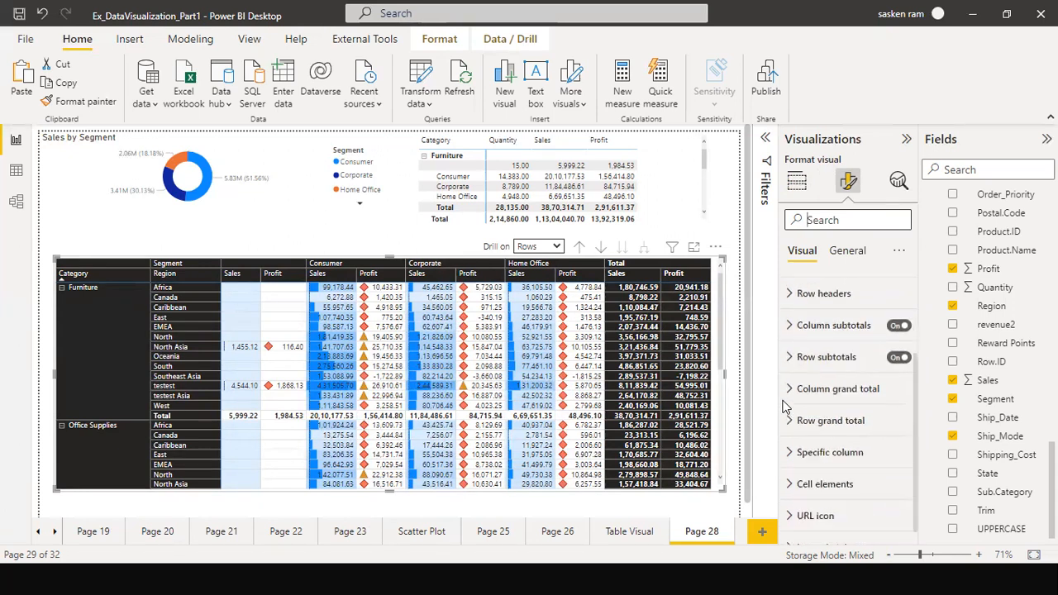
{"action": "scroll", "coordinate": [785, 406], "scroll_direction": "down", "scroll_amount": 1}
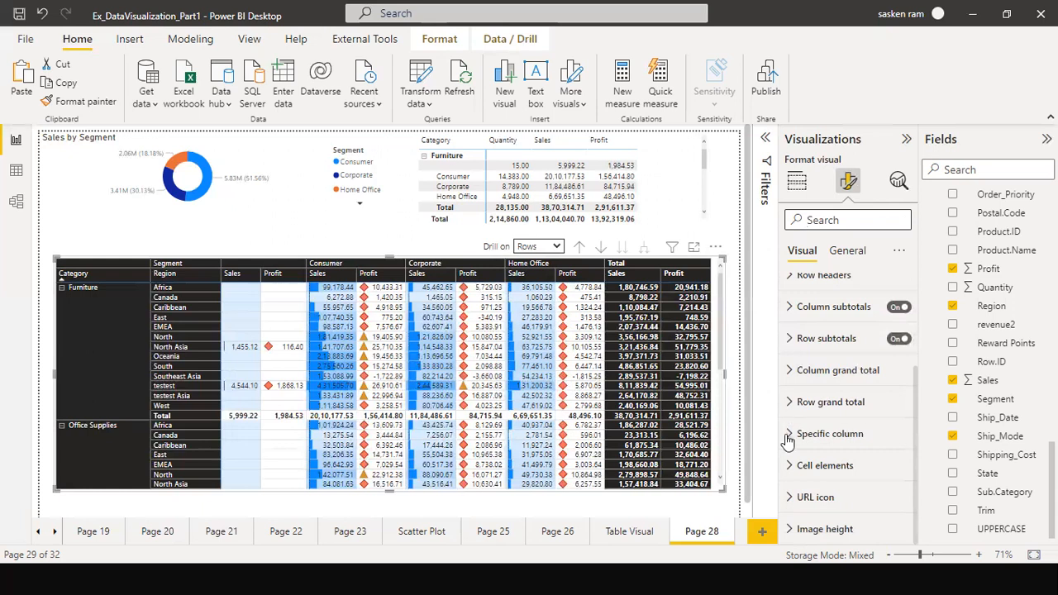
{"action": "left_click", "coordinate": [851, 253]}
{"action": "left_click", "coordinate": [793, 255]}
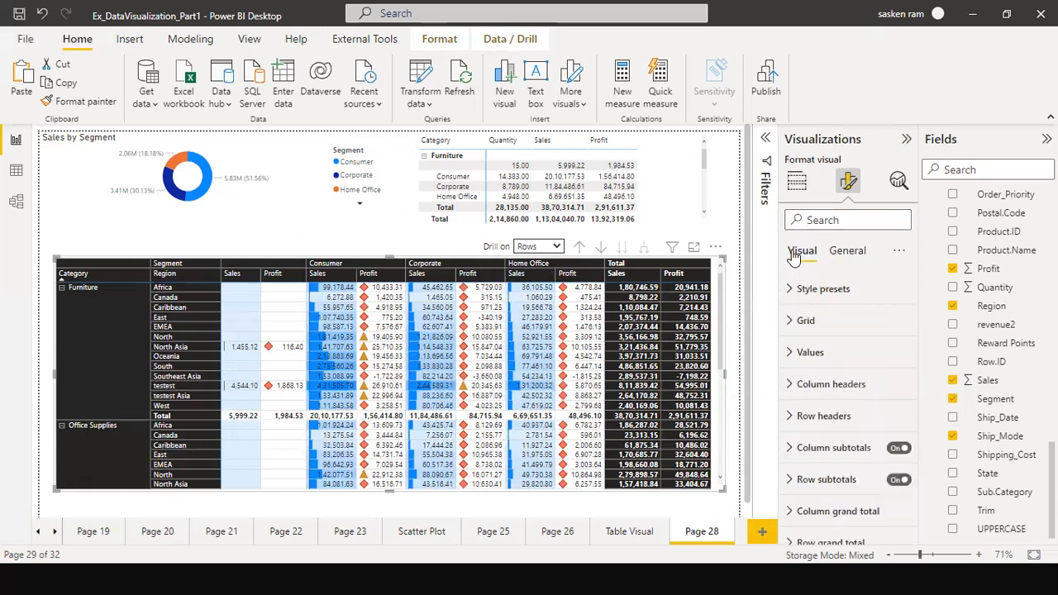
{"action": "left_click", "coordinate": [841, 251]}
{"action": "left_click", "coordinate": [790, 355]}
{"action": "scroll", "coordinate": [852, 489], "scroll_direction": "down", "scroll_amount": 3}
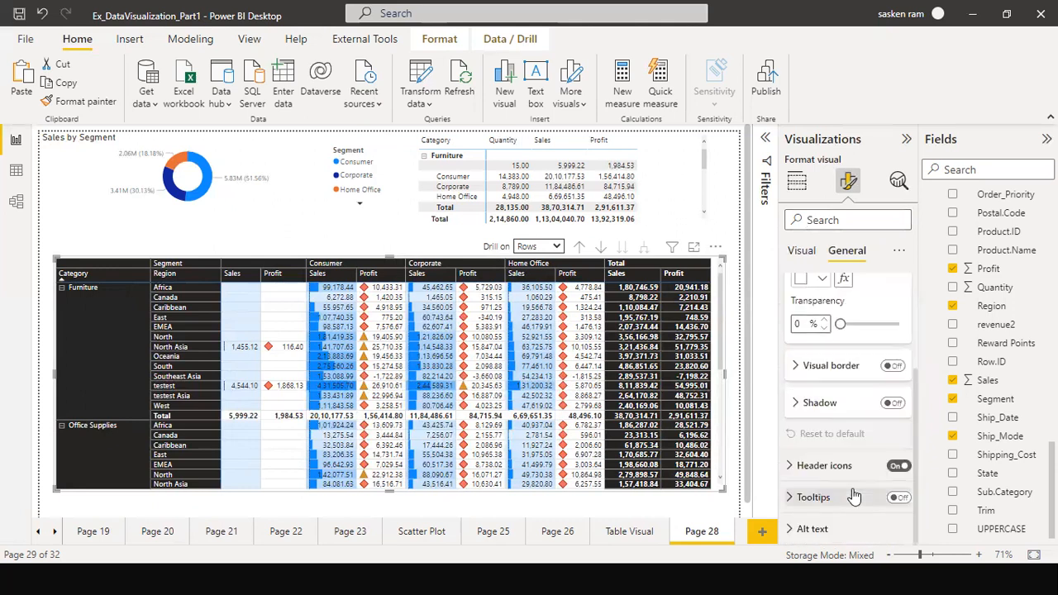
{"action": "scroll", "coordinate": [851, 430], "scroll_direction": "up", "scroll_amount": 3}
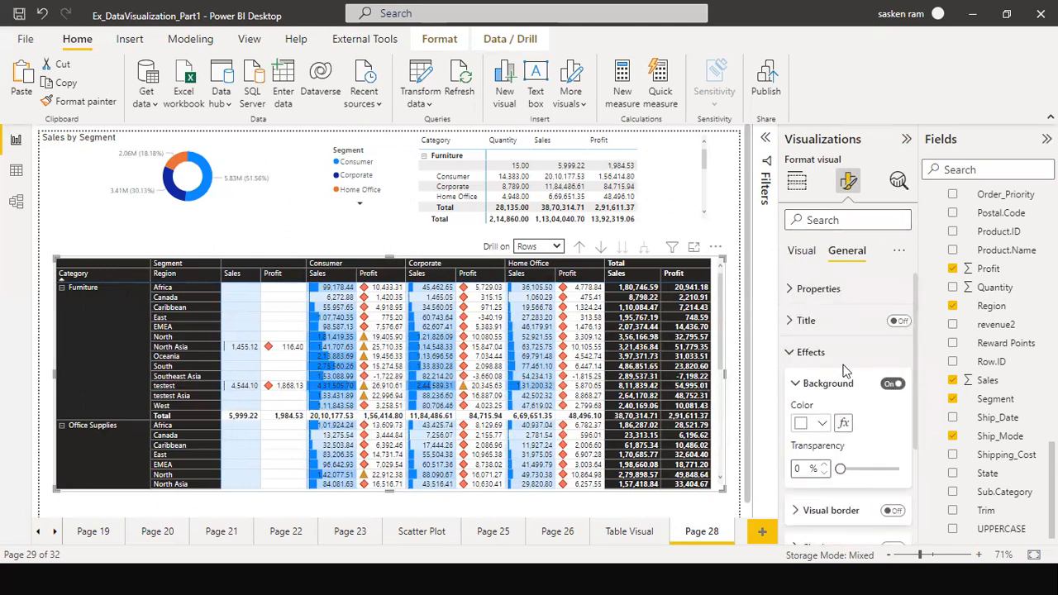
{"action": "left_click", "coordinate": [808, 253]}
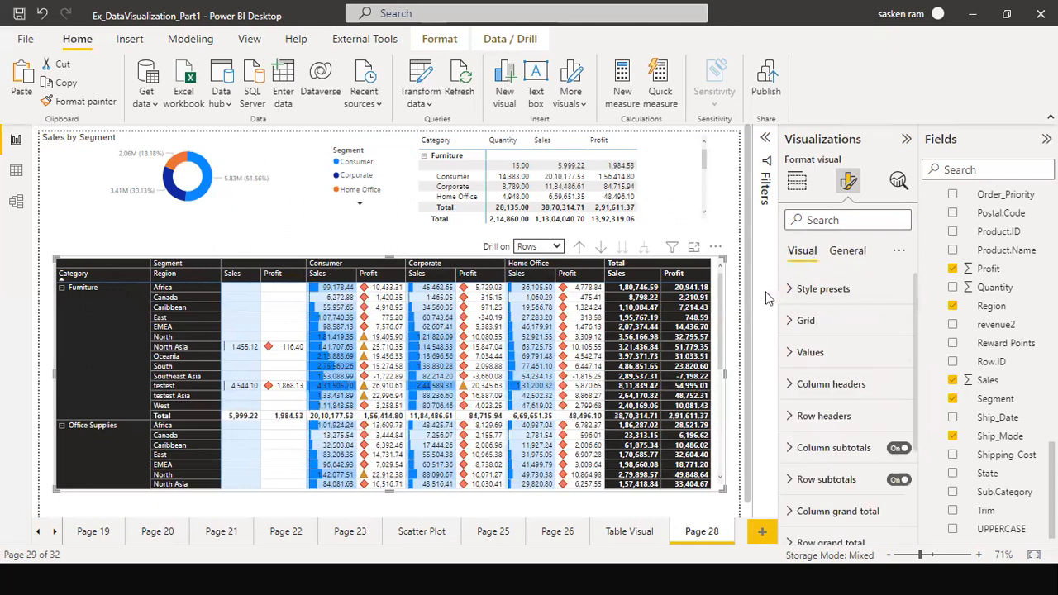
Examine the matrix's row header and column header format settings, including the column header options
{"action": "left_click", "coordinate": [790, 420]}
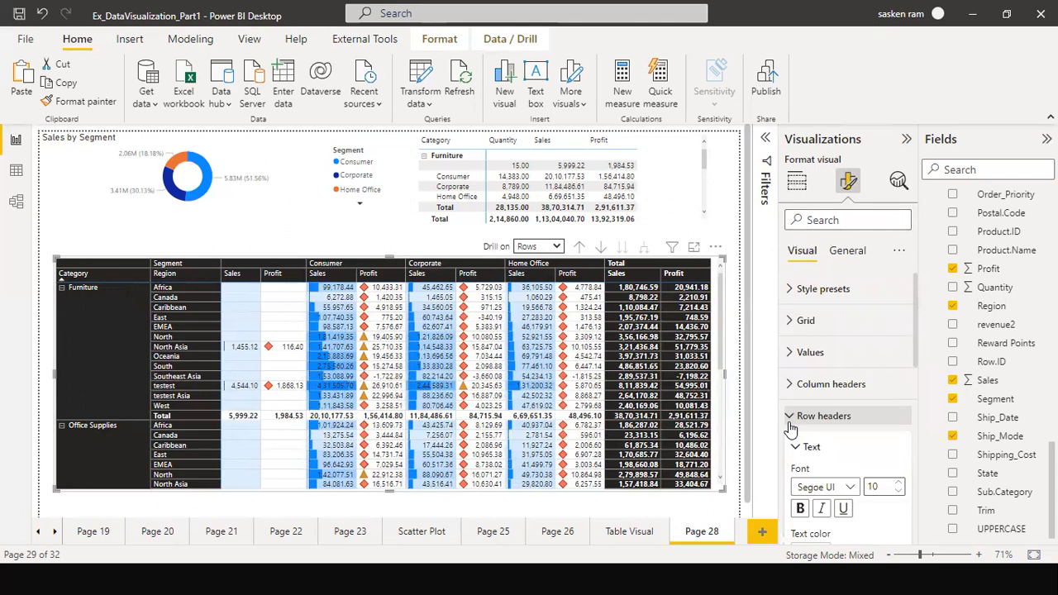
{"action": "left_click", "coordinate": [790, 417]}
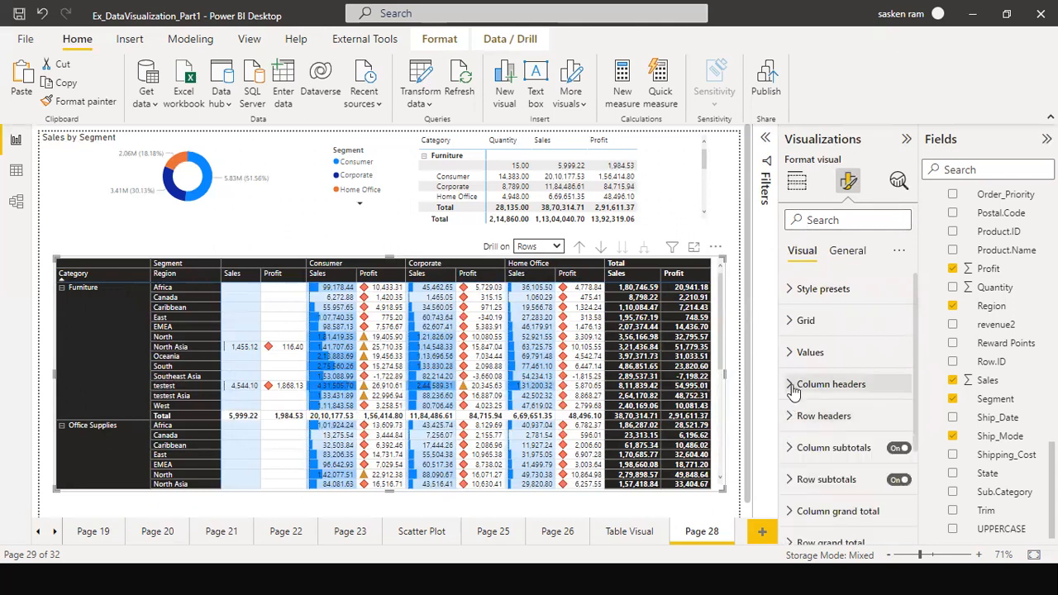
{"action": "left_click", "coordinate": [791, 385]}
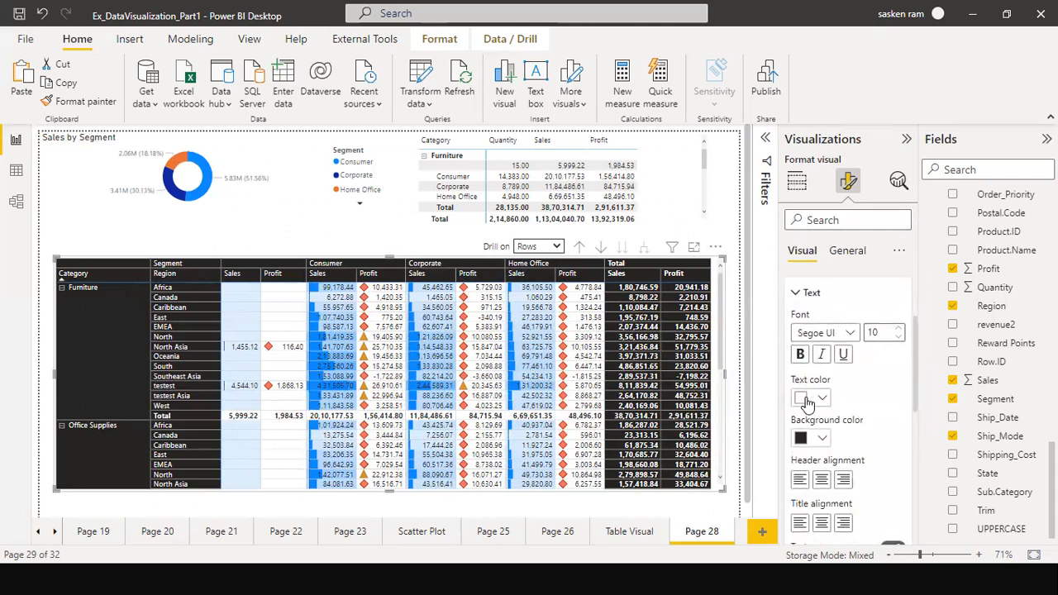
{"action": "scroll", "coordinate": [807, 401], "scroll_direction": "down", "scroll_amount": 4}
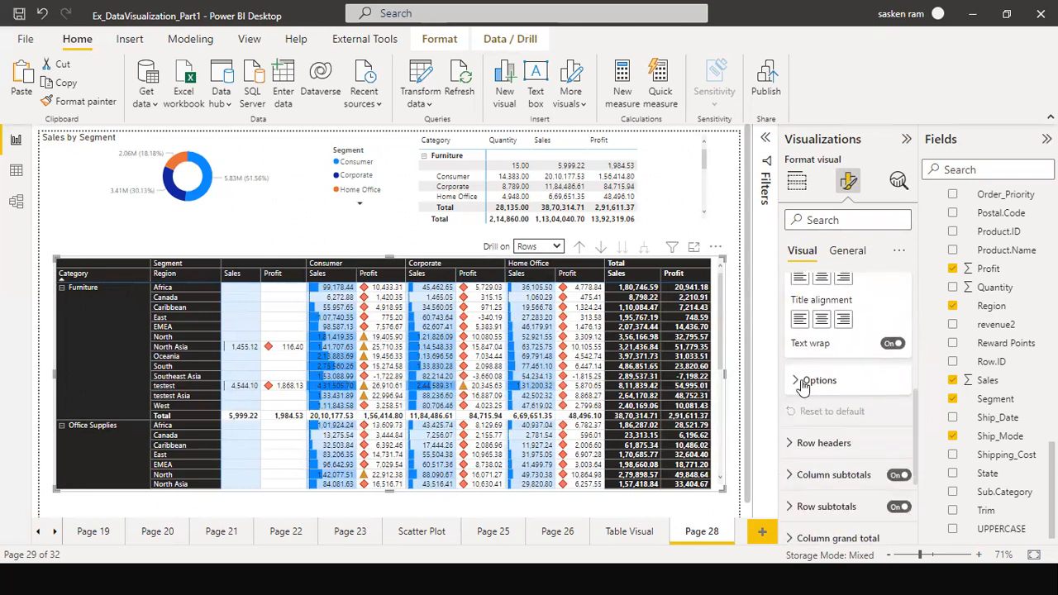
{"action": "left_click", "coordinate": [798, 382]}
{"action": "scroll", "coordinate": [798, 382], "scroll_direction": "down", "scroll_amount": 4}
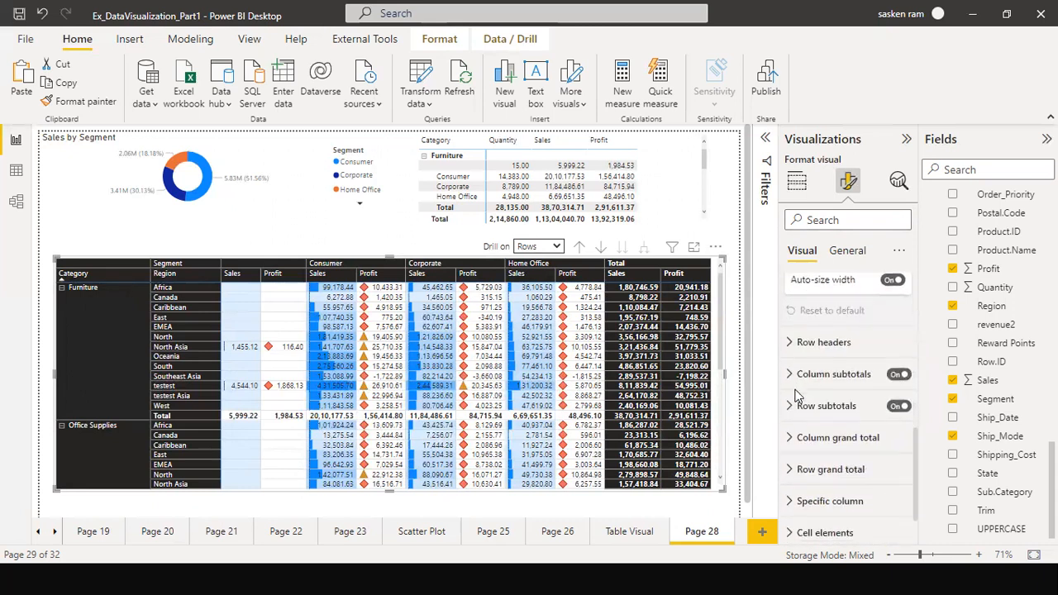
{"action": "left_click", "coordinate": [795, 345]}
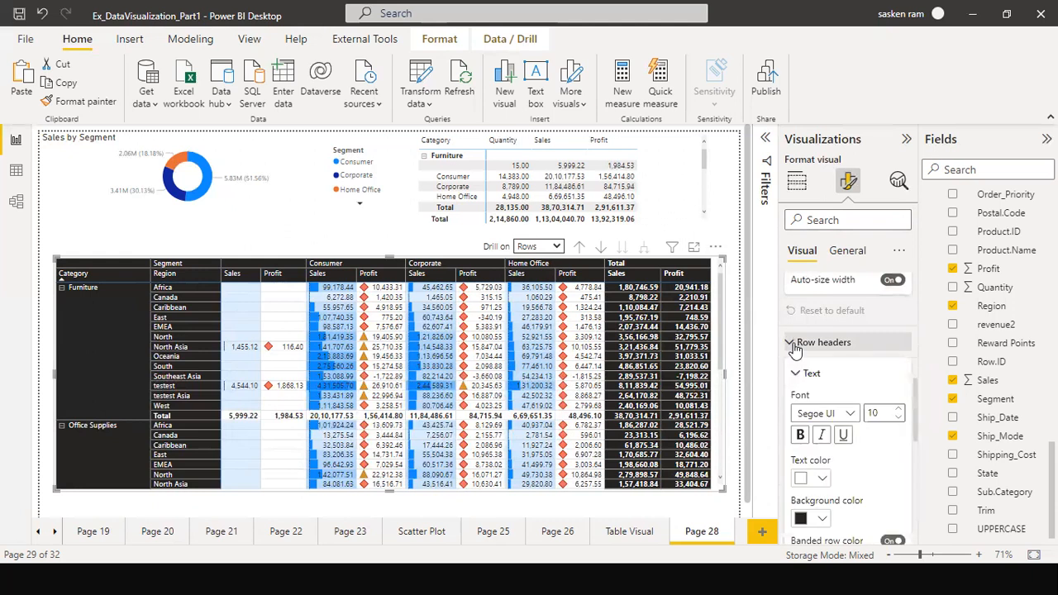
{"action": "left_click", "coordinate": [793, 347]}
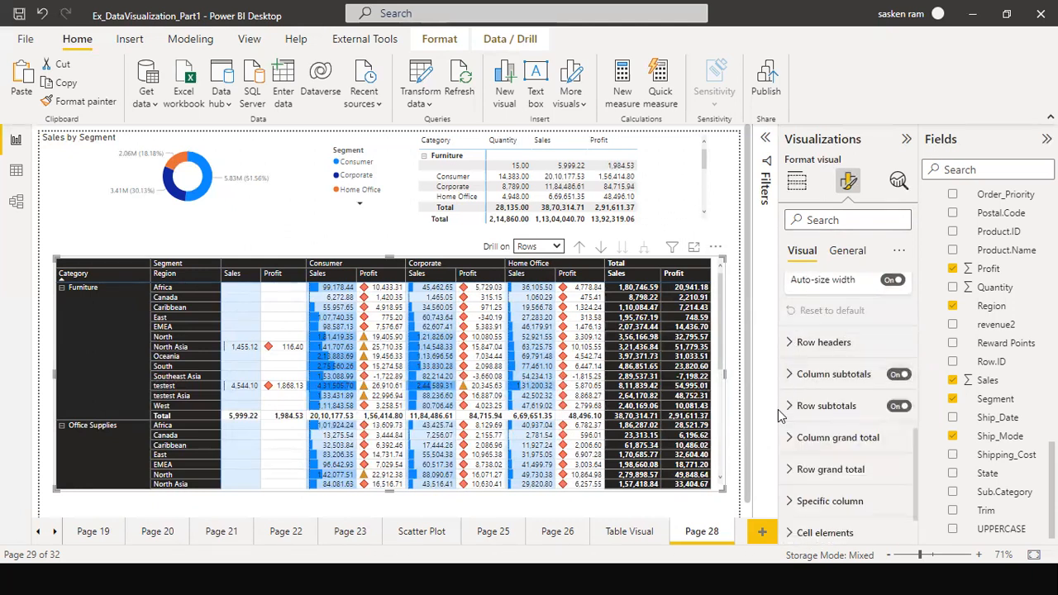
{"action": "scroll", "coordinate": [785, 414], "scroll_direction": "down", "scroll_amount": 2}
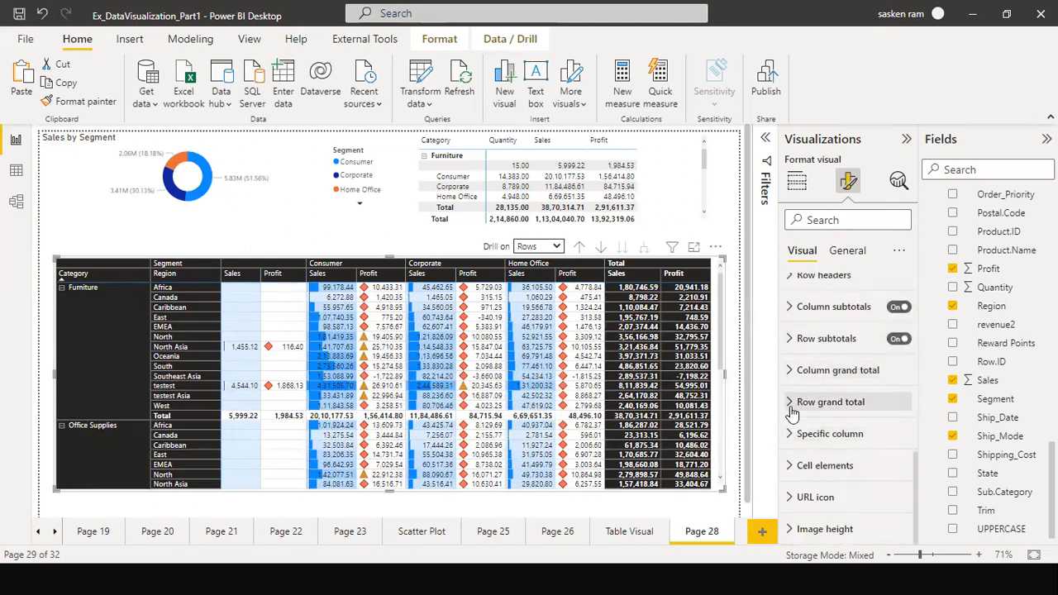
Examine the cell elements settings for Profit and the specific column settings for Sales
{"action": "left_click", "coordinate": [787, 466]}
{"action": "scroll", "coordinate": [790, 476], "scroll_direction": "down", "scroll_amount": 5}
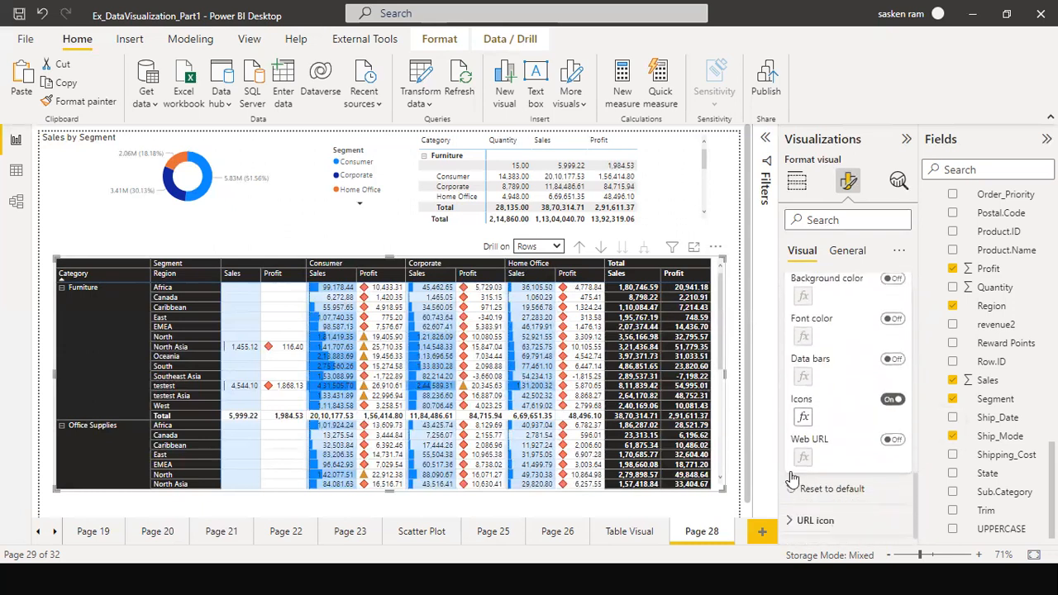
{"action": "scroll", "coordinate": [792, 478], "scroll_direction": "down", "scroll_amount": 1}
{"action": "scroll", "coordinate": [793, 471], "scroll_direction": "up", "scroll_amount": 4}
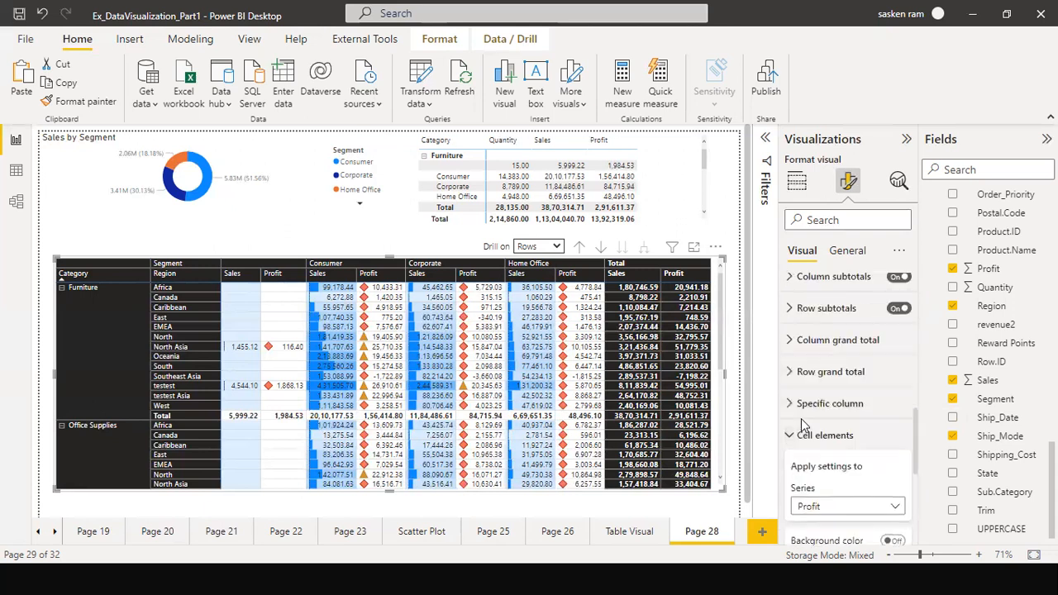
{"action": "left_click", "coordinate": [788, 405]}
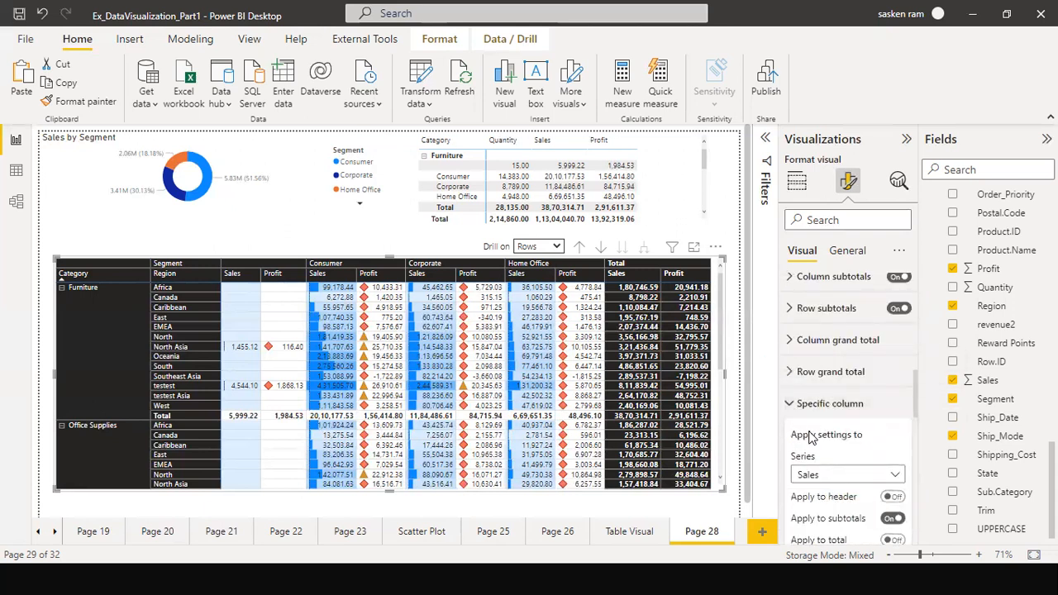
{"action": "scroll", "coordinate": [810, 438], "scroll_direction": "down", "scroll_amount": 5}
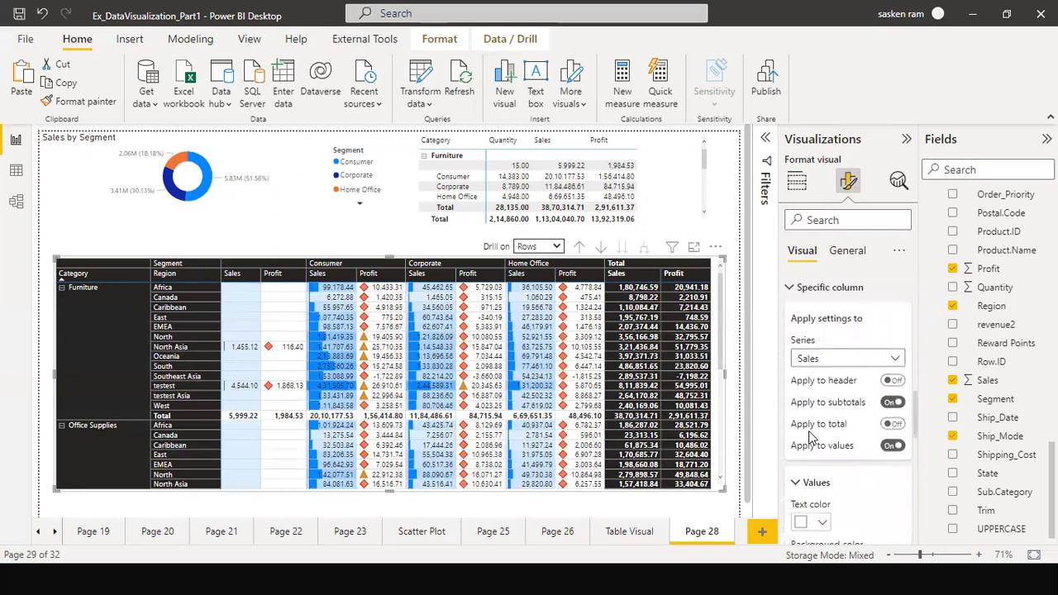
{"action": "scroll", "coordinate": [810, 438], "scroll_direction": "down", "scroll_amount": 5}
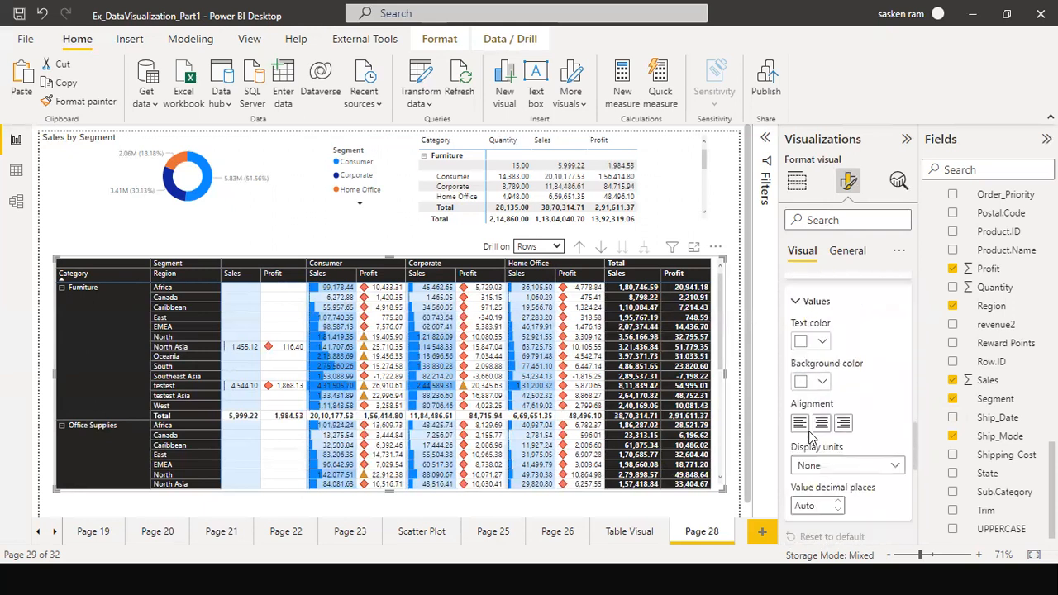
{"action": "scroll", "coordinate": [810, 434], "scroll_direction": "up", "scroll_amount": 9}
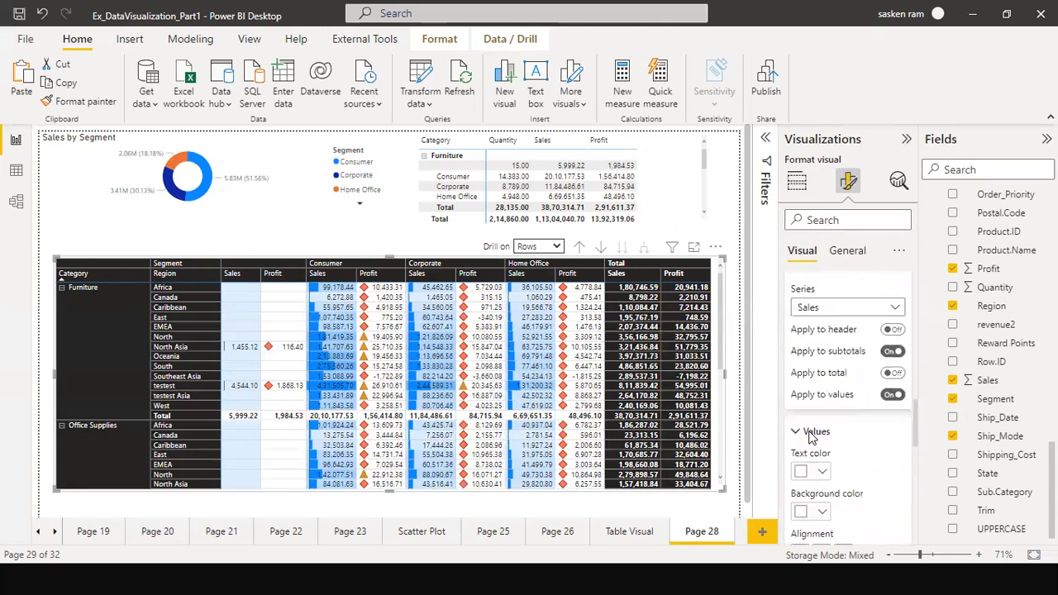
Examine the row grand total and column grand total format settings of the matrix
{"action": "left_click", "coordinate": [790, 332]}
{"action": "scroll", "coordinate": [826, 372], "scroll_direction": "down", "scroll_amount": 3}
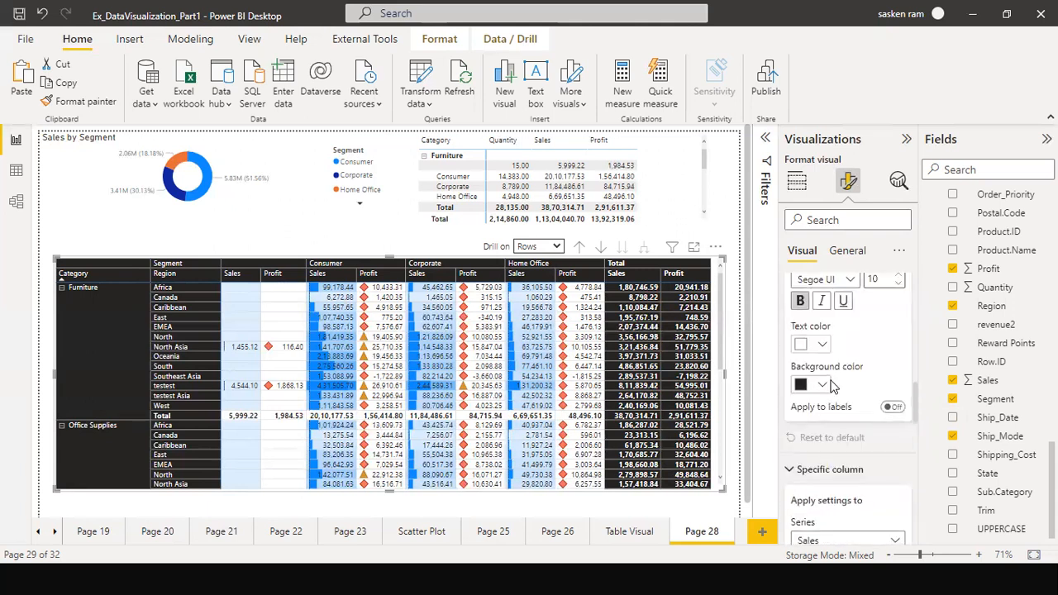
{"action": "scroll", "coordinate": [830, 387], "scroll_direction": "up", "scroll_amount": 3}
{"action": "scroll", "coordinate": [831, 386], "scroll_direction": "down", "scroll_amount": 4}
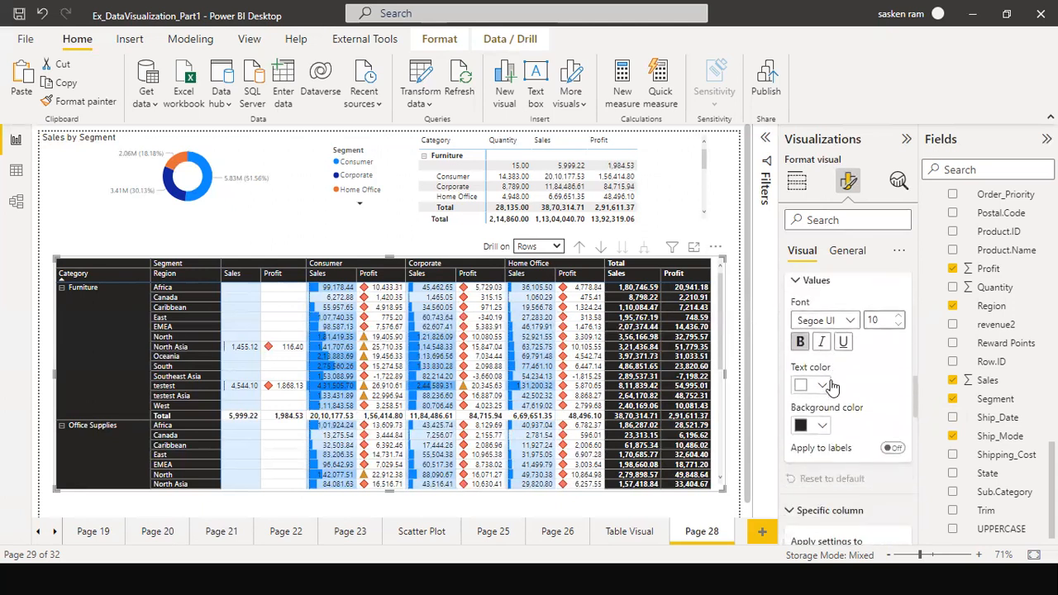
{"action": "scroll", "coordinate": [831, 386], "scroll_direction": "down", "scroll_amount": 2}
{"action": "scroll", "coordinate": [833, 382], "scroll_direction": "up", "scroll_amount": 5}
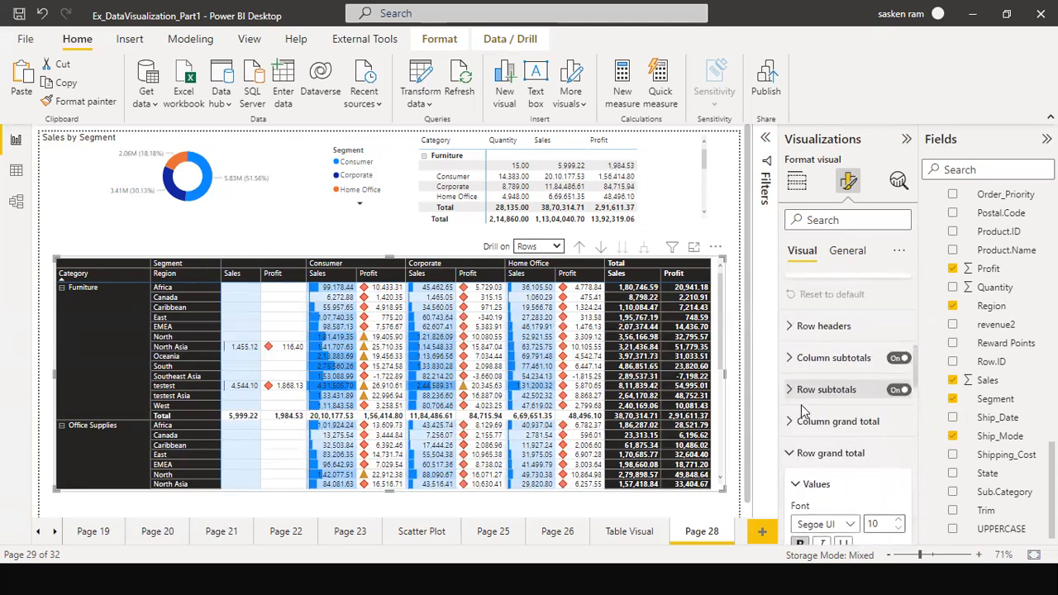
{"action": "left_click", "coordinate": [792, 421]}
{"action": "scroll", "coordinate": [793, 421], "scroll_direction": "down", "scroll_amount": 2}
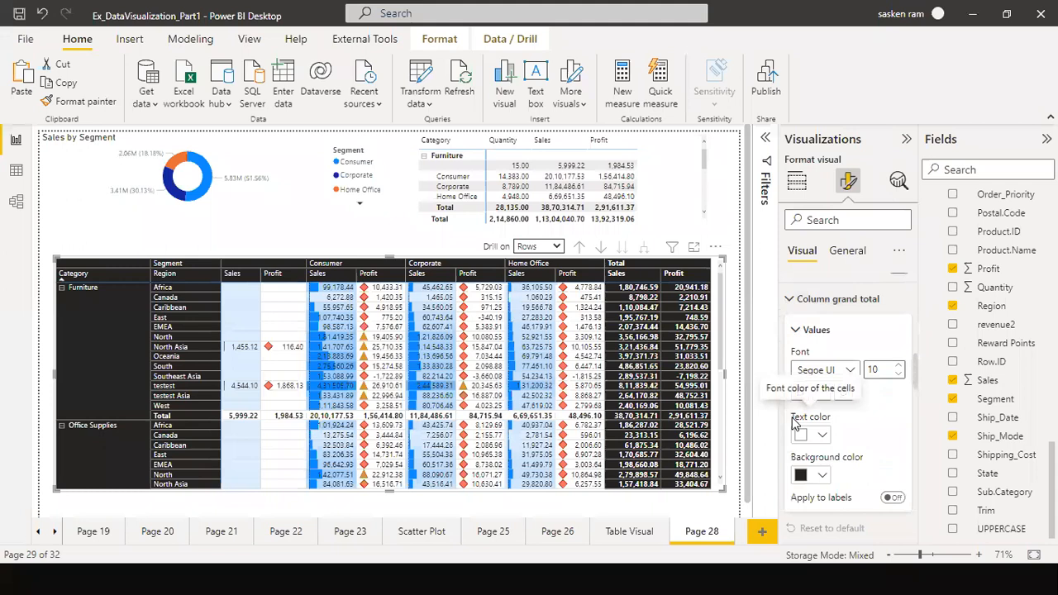
{"action": "scroll", "coordinate": [792, 421], "scroll_direction": "up", "scroll_amount": 5}
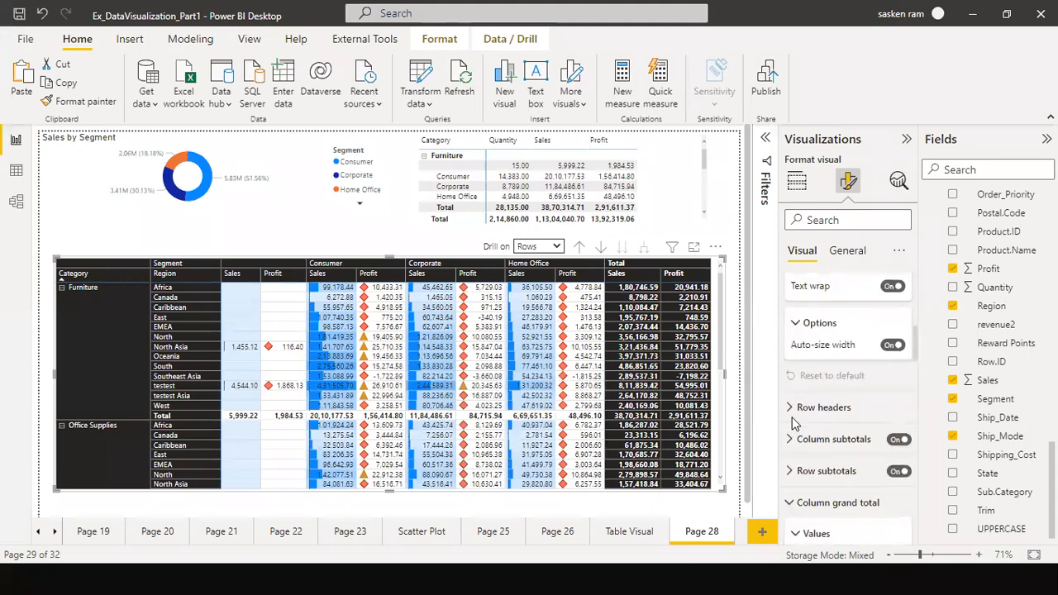
{"action": "scroll", "coordinate": [791, 422], "scroll_direction": "up", "scroll_amount": 3}
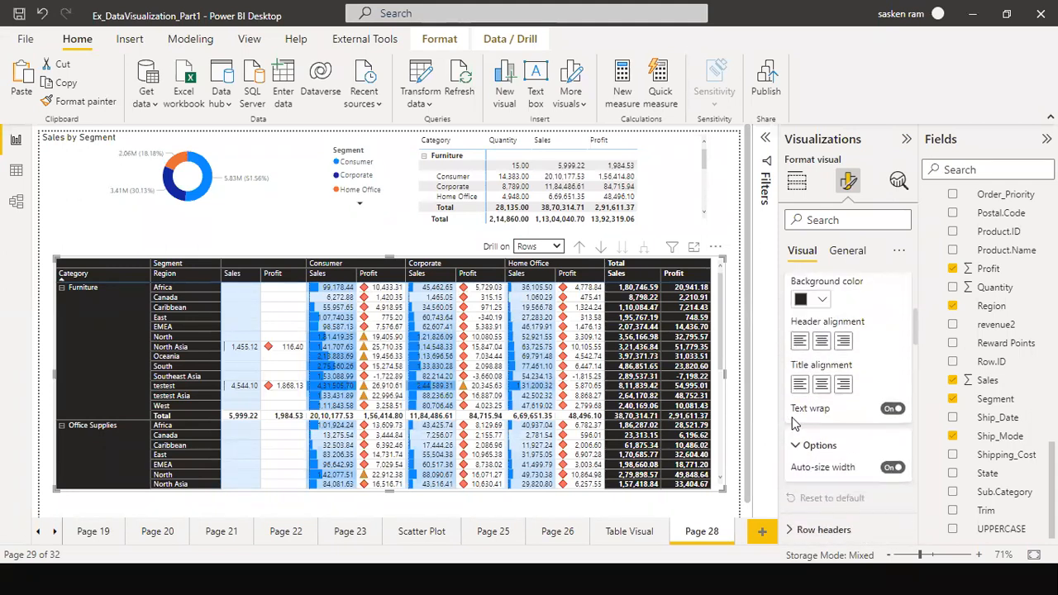
{"action": "scroll", "coordinate": [785, 442], "scroll_direction": "down", "scroll_amount": 2}
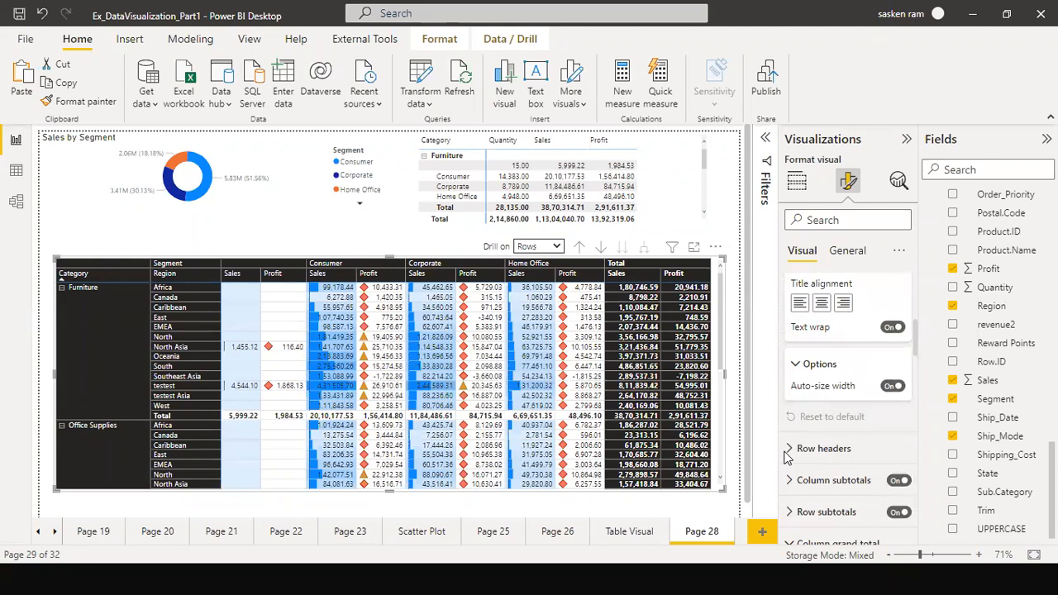
Set the stepped layout indentation of the matrix's row headers to 24
{"action": "left_click", "coordinate": [791, 454]}
{"action": "scroll", "coordinate": [793, 456], "scroll_direction": "down", "scroll_amount": 5}
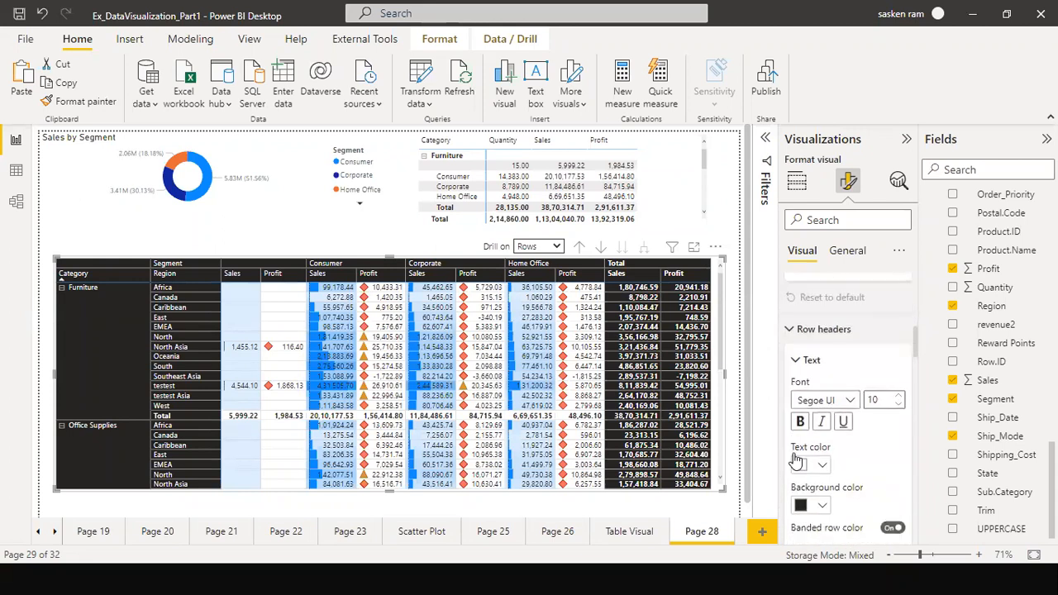
{"action": "scroll", "coordinate": [795, 459], "scroll_direction": "down", "scroll_amount": 3}
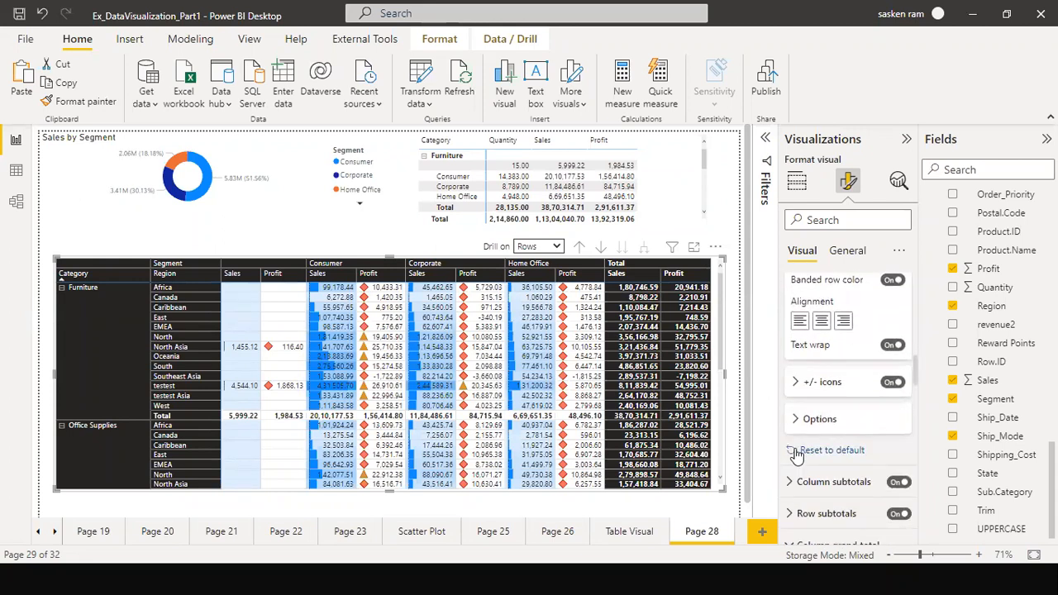
{"action": "left_click", "coordinate": [796, 419]}
{"action": "scroll", "coordinate": [798, 426], "scroll_direction": "down", "scroll_amount": 2}
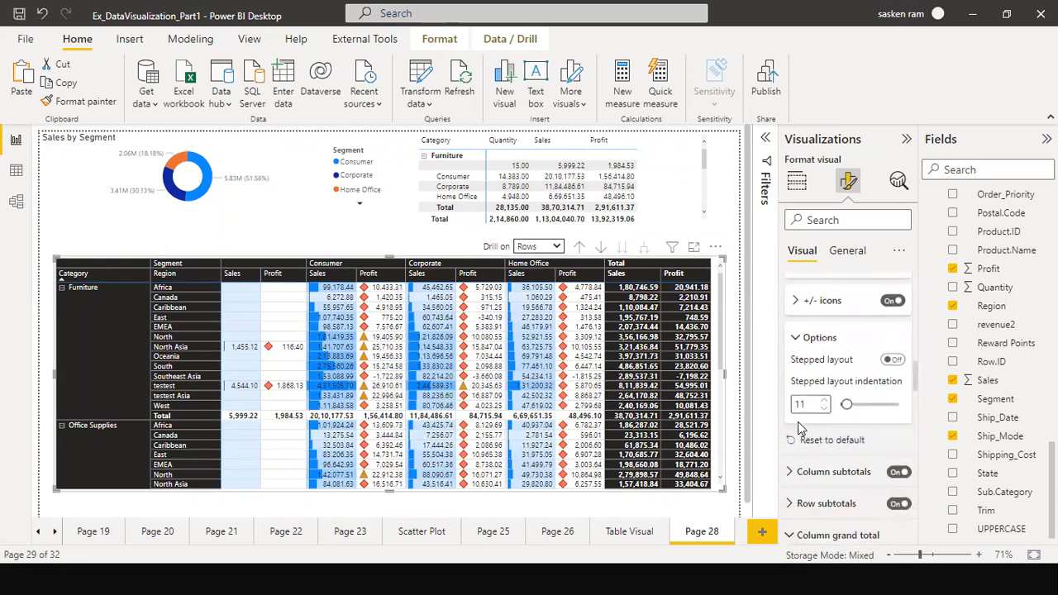
{"action": "left_click_drag", "start_coordinate": [856, 406], "coordinate": [857, 418]}
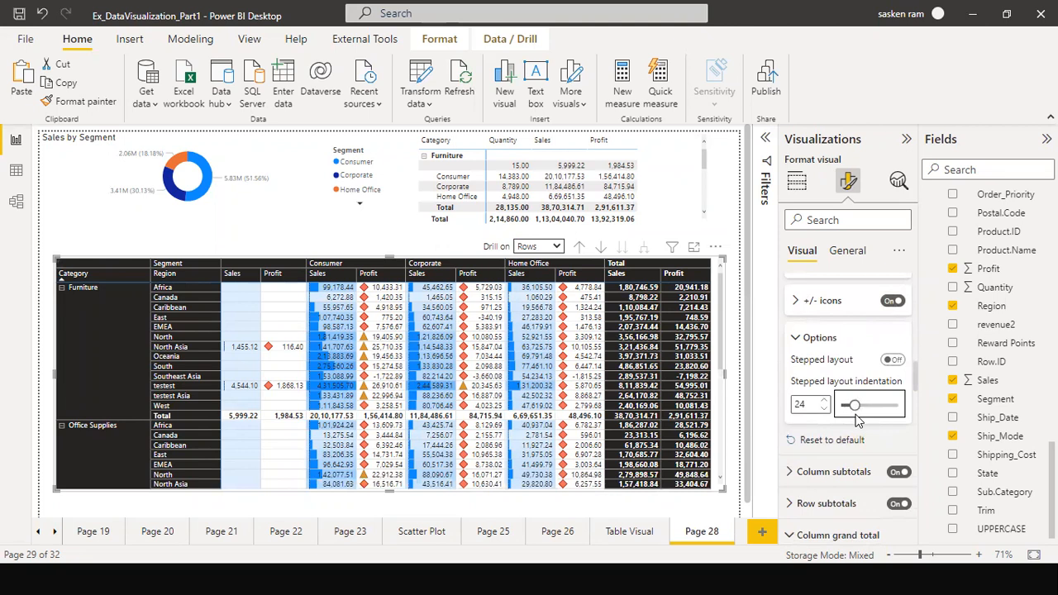
Turn on switching values to rows in the matrix's values options
{"action": "scroll", "coordinate": [847, 430], "scroll_direction": "up", "scroll_amount": 10}
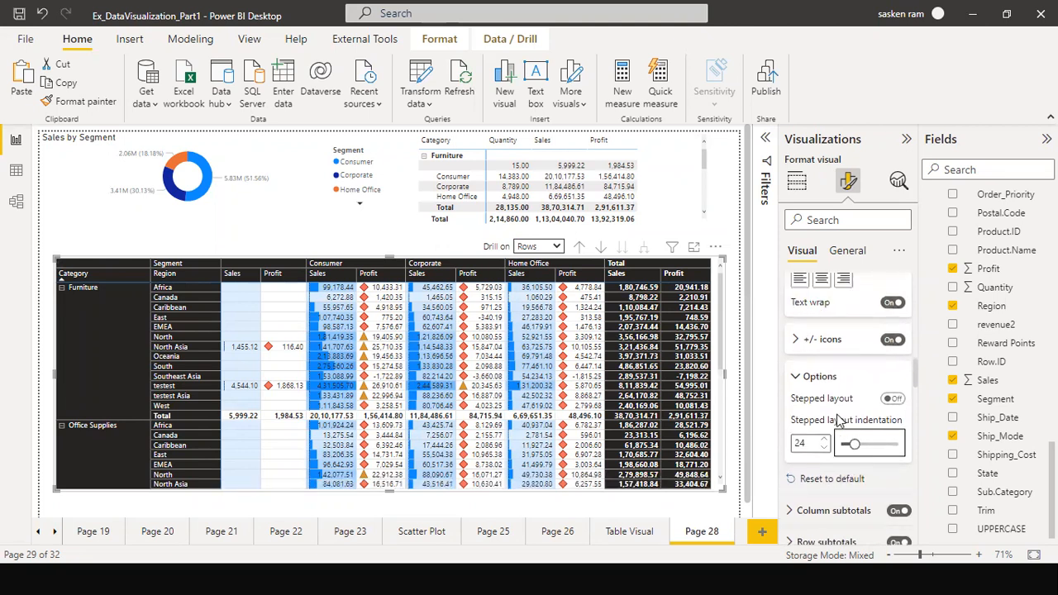
{"action": "scroll", "coordinate": [838, 420], "scroll_direction": "up", "scroll_amount": 6}
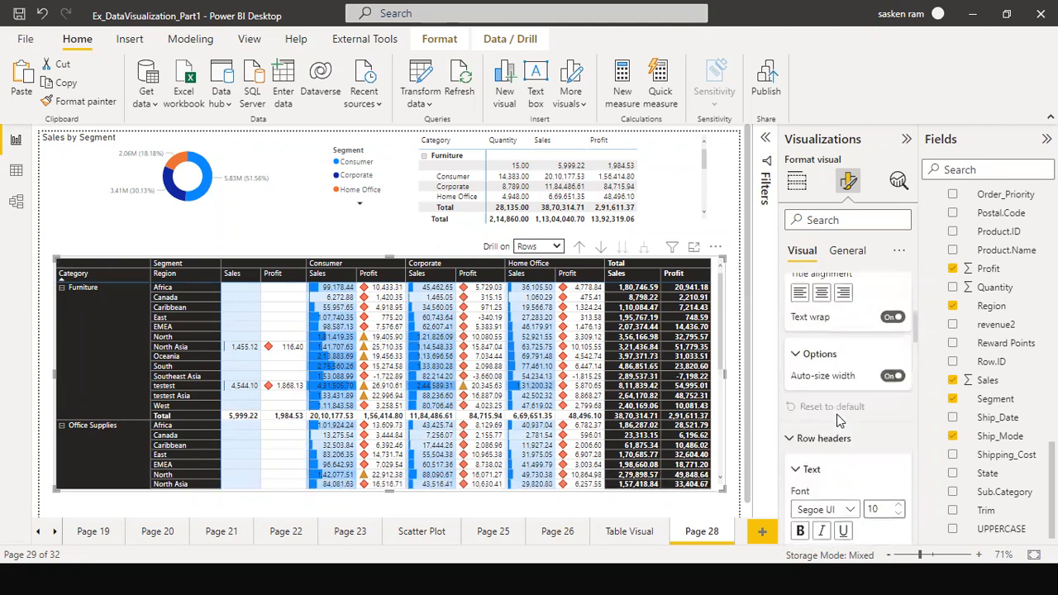
{"action": "scroll", "coordinate": [838, 419], "scroll_direction": "up", "scroll_amount": 5}
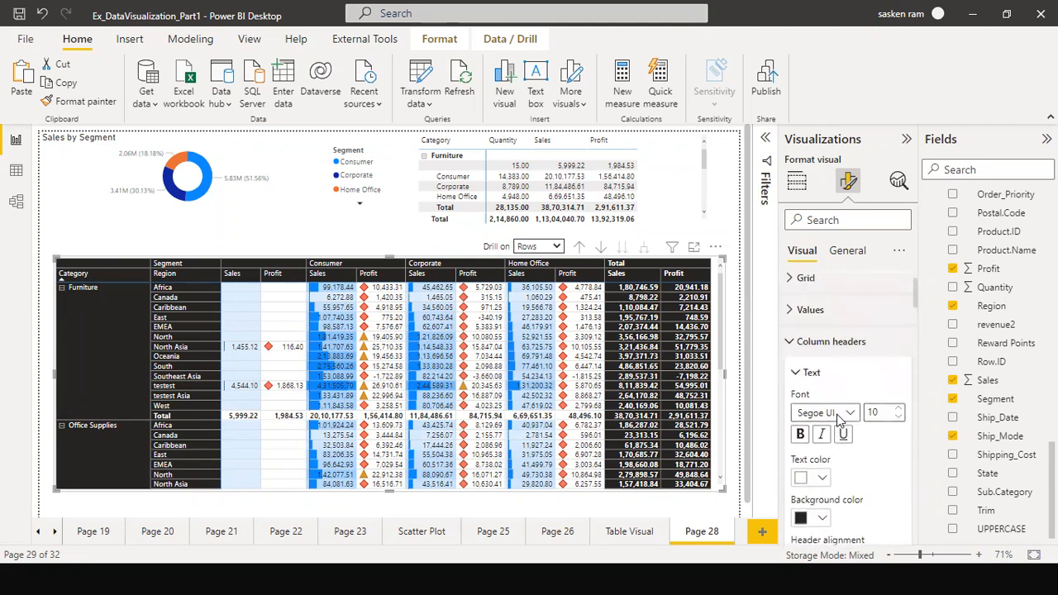
{"action": "left_click", "coordinate": [792, 353]}
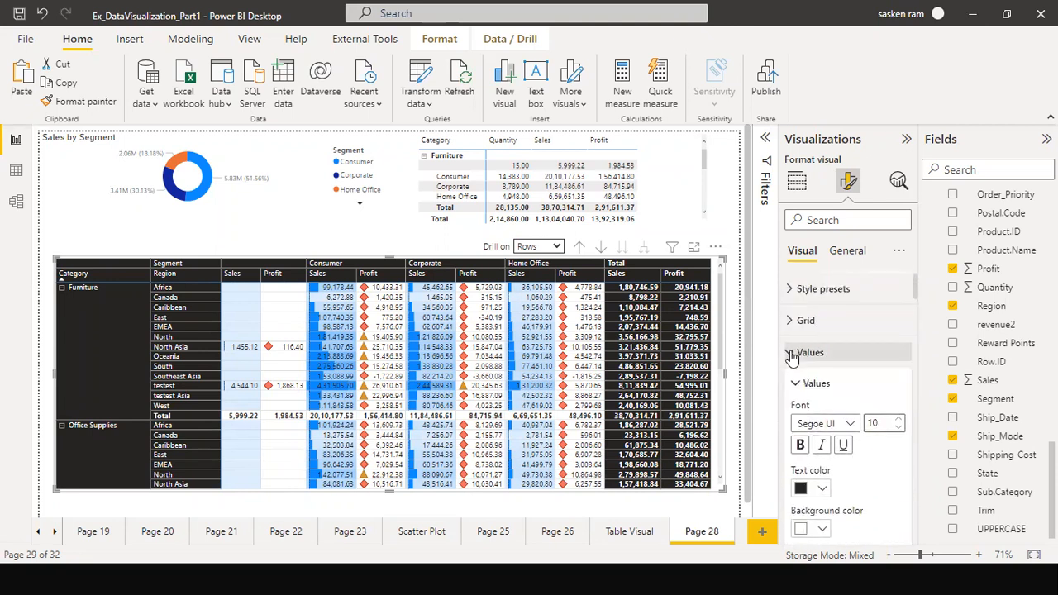
{"action": "scroll", "coordinate": [789, 367], "scroll_direction": "down", "scroll_amount": 3}
{"action": "scroll", "coordinate": [788, 373], "scroll_direction": "down", "scroll_amount": 3}
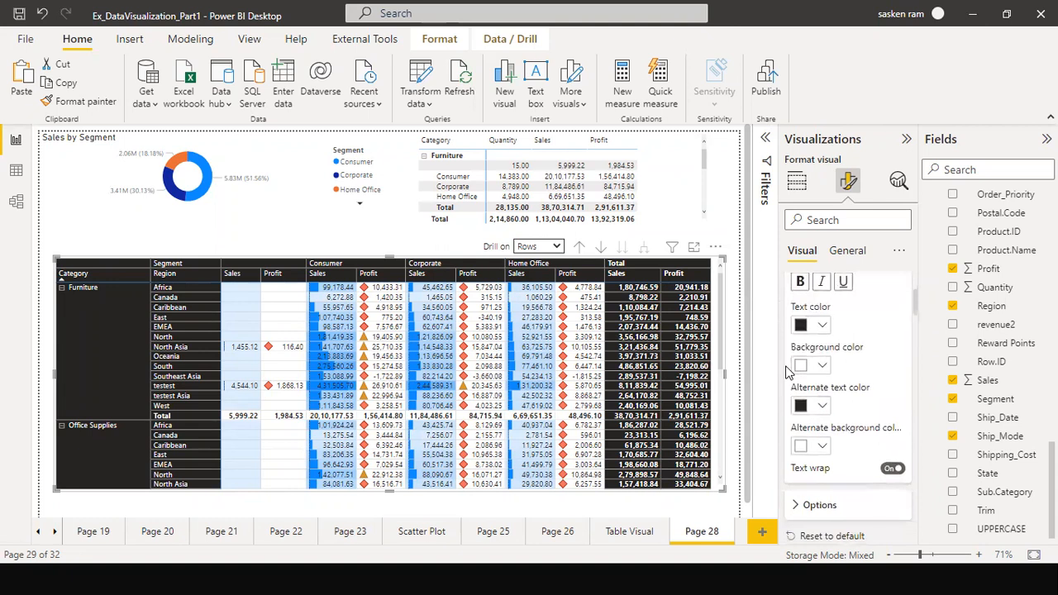
{"action": "left_click", "coordinate": [793, 427]}
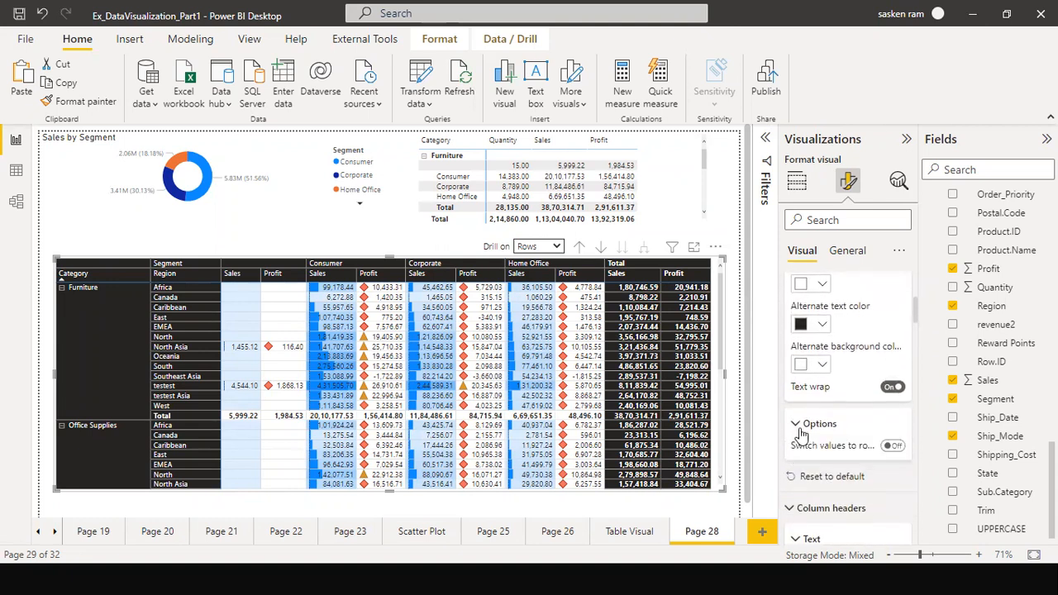
{"action": "left_click", "coordinate": [892, 450]}
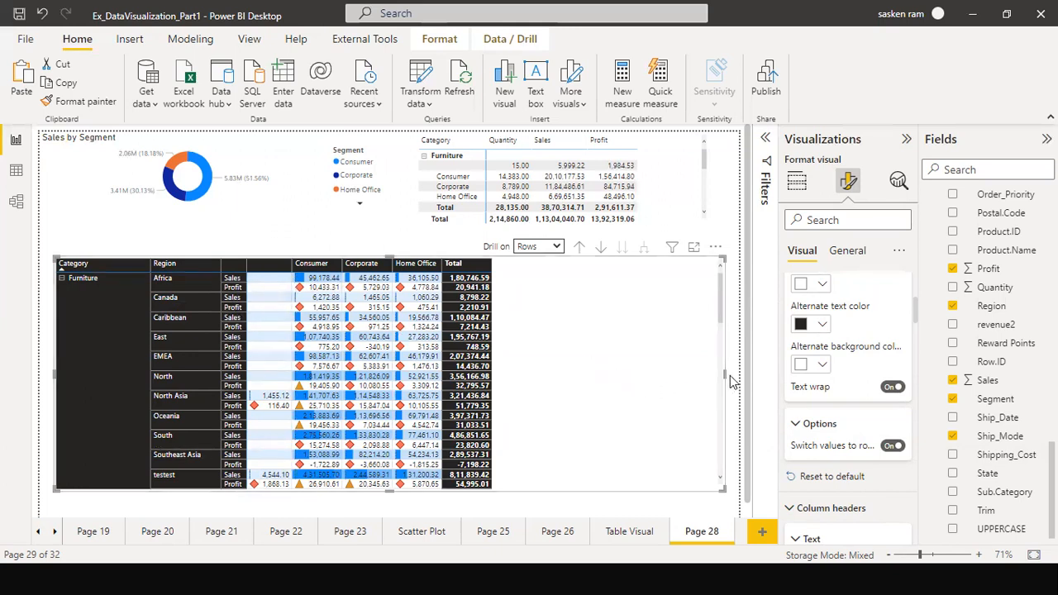
Narrow and reposition the matrix on the page and widen its blank segment column before Consumer
{"action": "left_click_drag", "start_coordinate": [725, 373], "coordinate": [576, 331]}
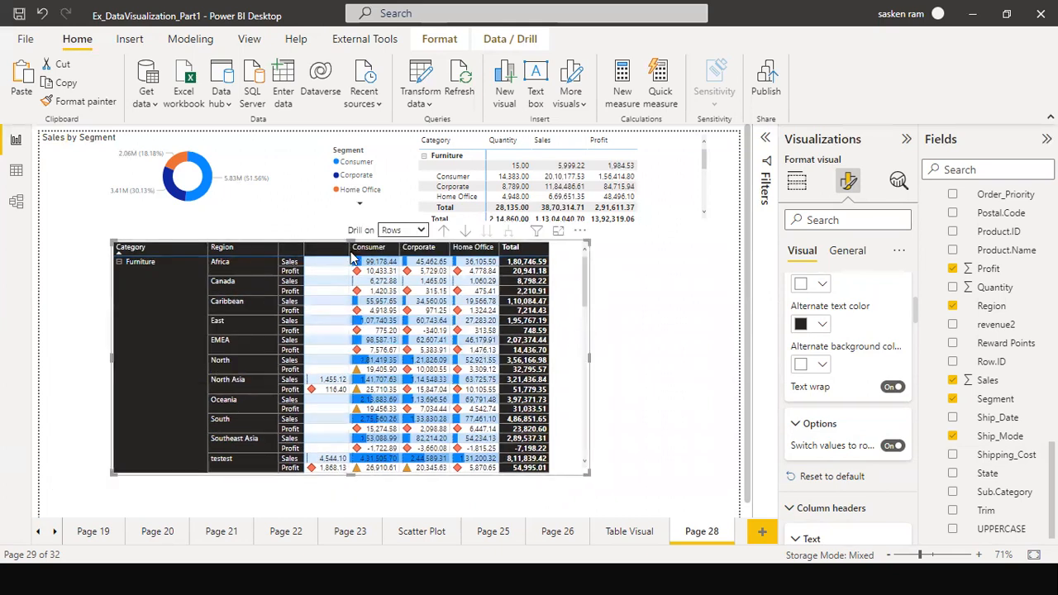
{"action": "left_click_drag", "start_coordinate": [347, 250], "coordinate": [370, 263]}
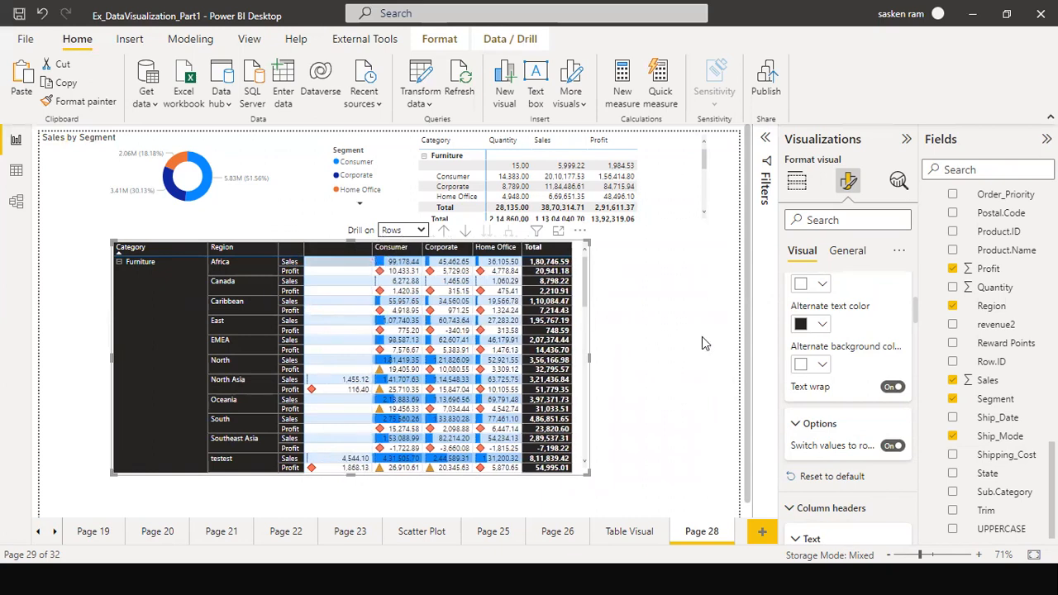
Apply the Contrast alternating rows style preset to the matrix
{"action": "scroll", "coordinate": [830, 314], "scroll_direction": "up", "scroll_amount": 2}
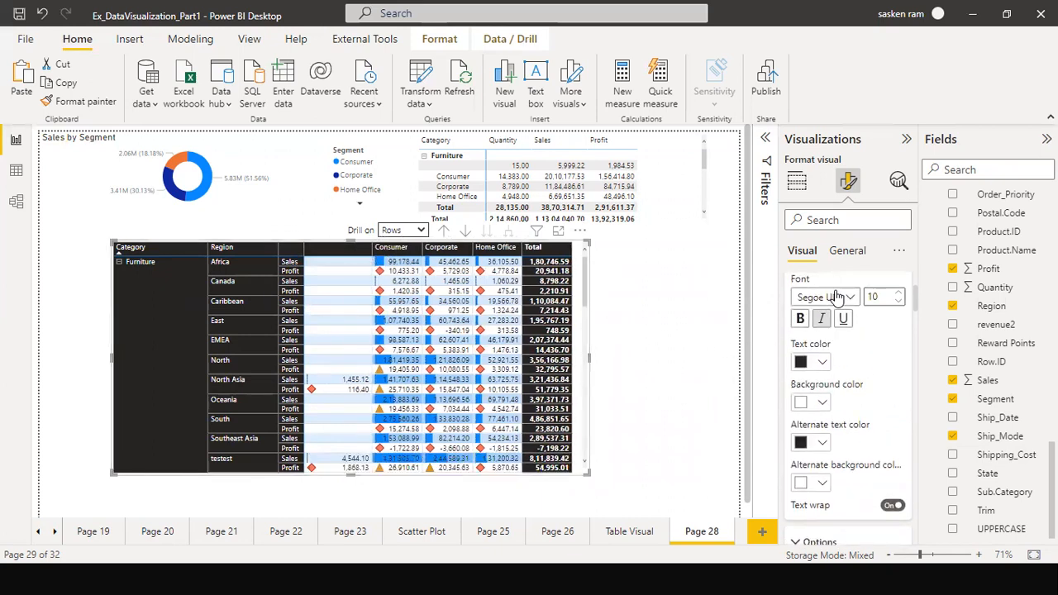
{"action": "scroll", "coordinate": [826, 291], "scroll_direction": "up", "scroll_amount": 2}
{"action": "scroll", "coordinate": [826, 331], "scroll_direction": "down", "scroll_amount": 5}
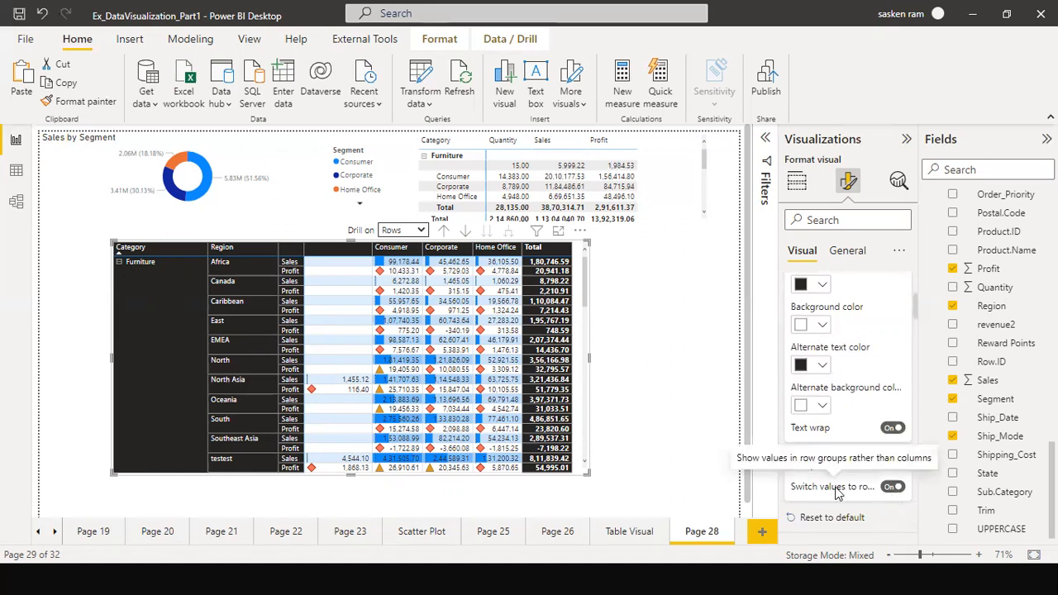
{"action": "scroll", "coordinate": [836, 492], "scroll_direction": "up", "scroll_amount": 5}
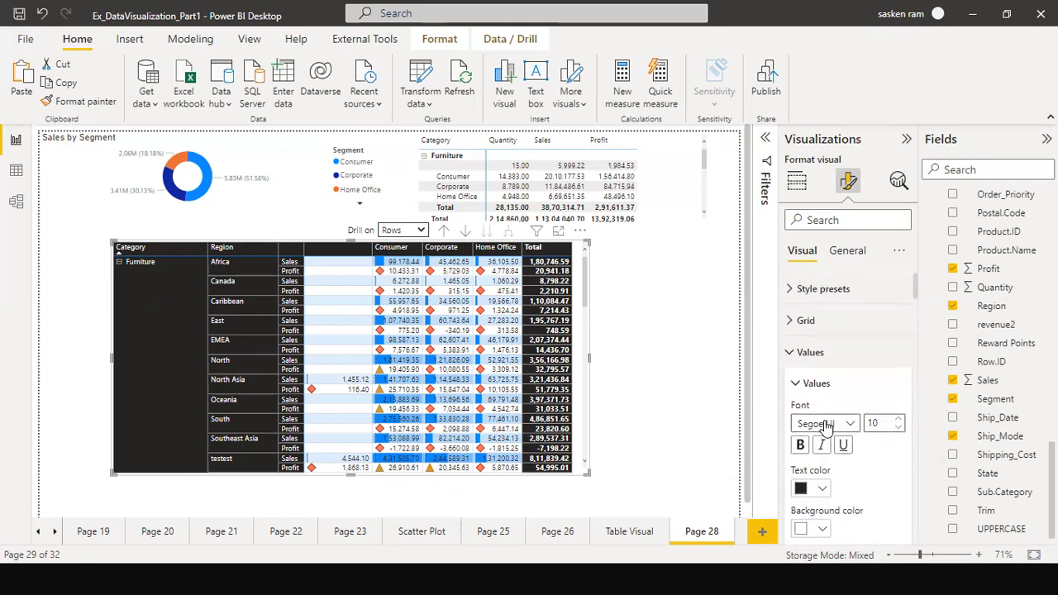
{"action": "left_click", "coordinate": [818, 300]}
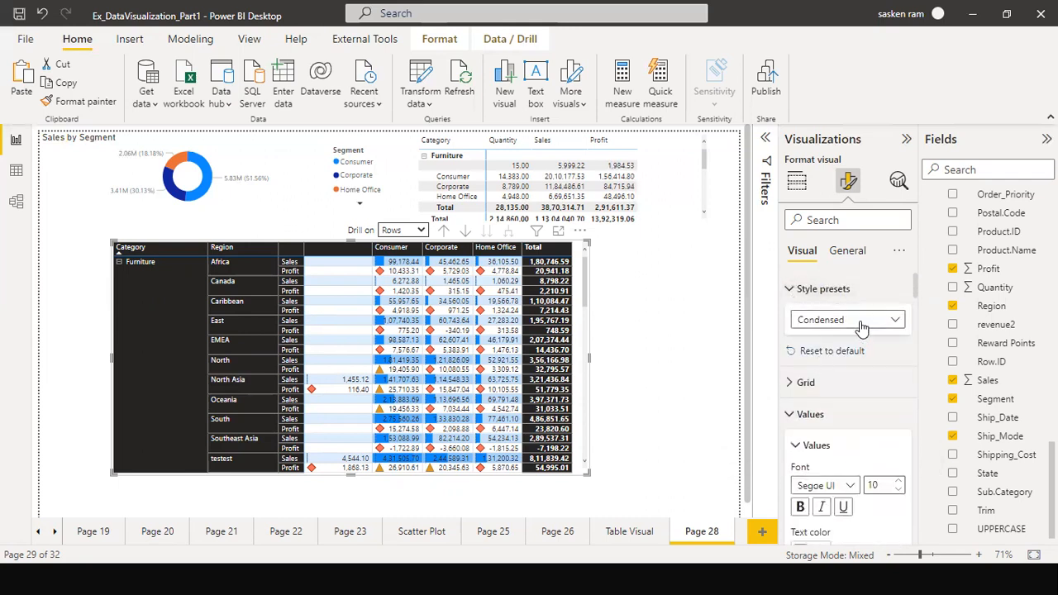
{"action": "left_click", "coordinate": [860, 325]}
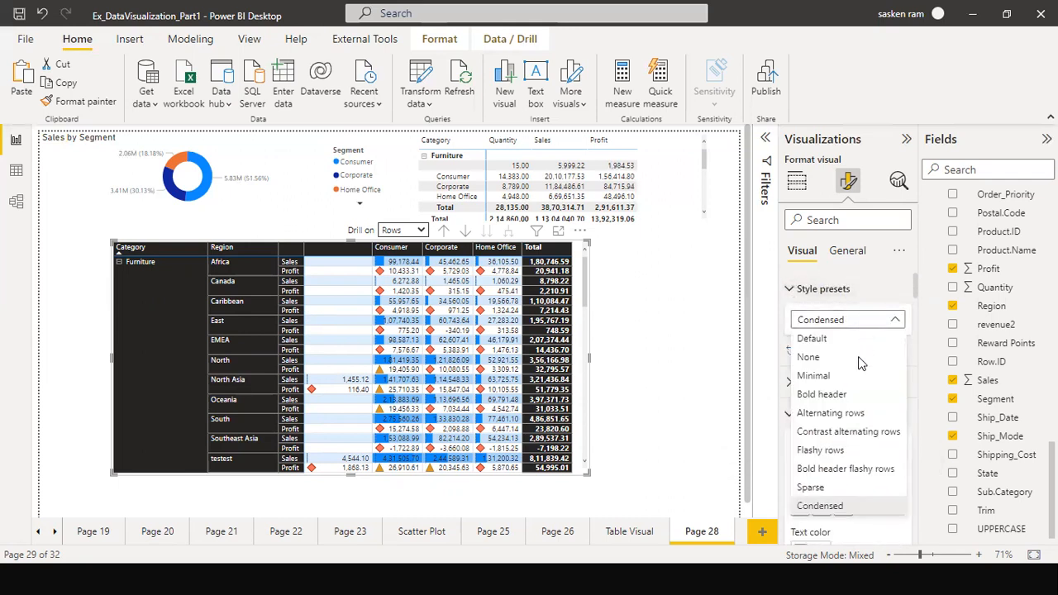
{"action": "left_click", "coordinate": [850, 433]}
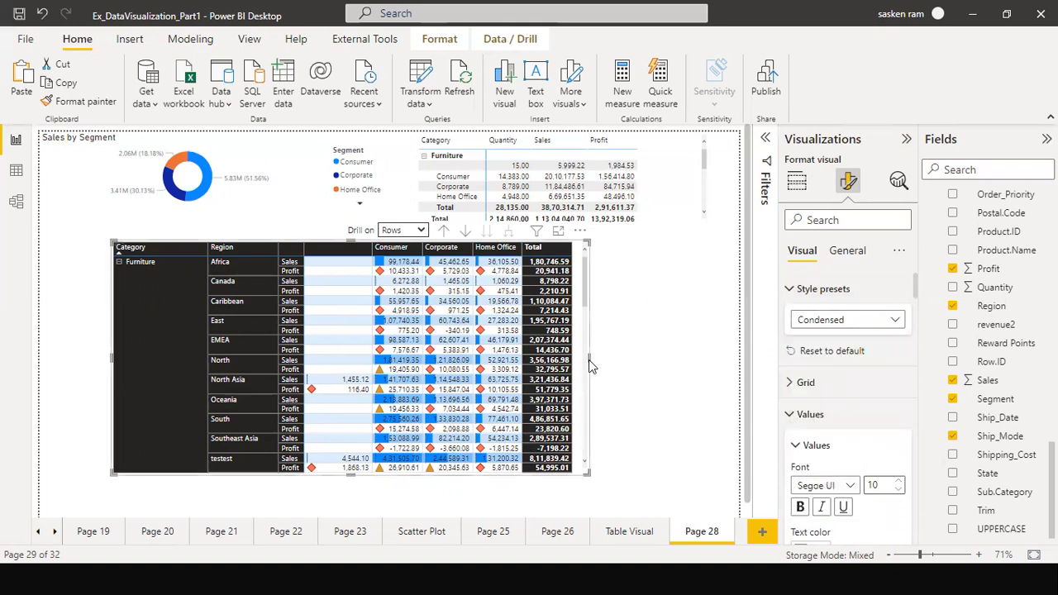
Widen the matrix visual and the row header column that holds the Sales and Profit labels
{"action": "left_click_drag", "start_coordinate": [589, 359], "coordinate": [664, 373]}
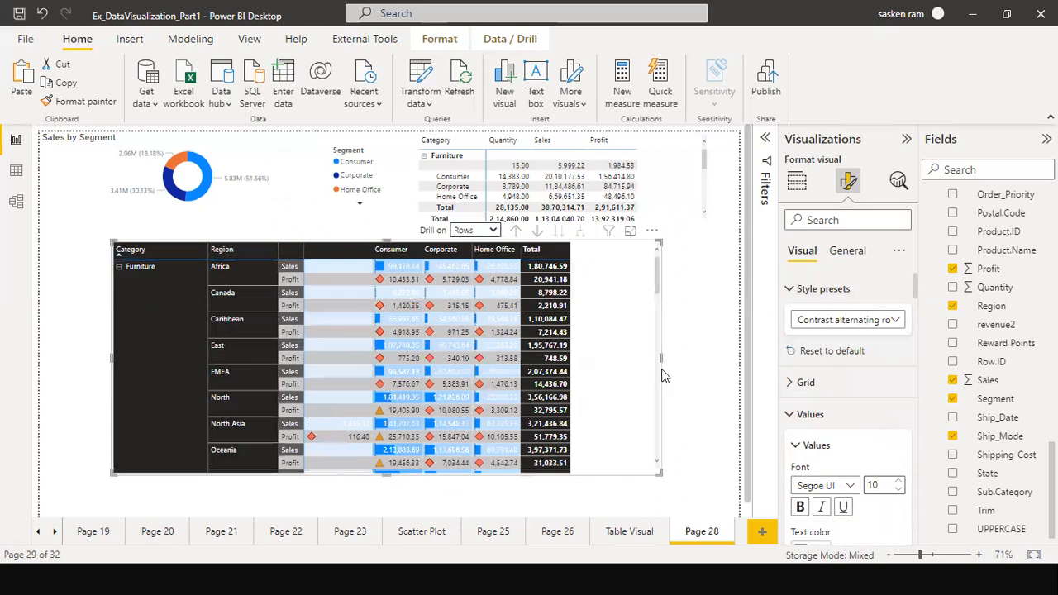
{"action": "left_click", "coordinate": [860, 323]}
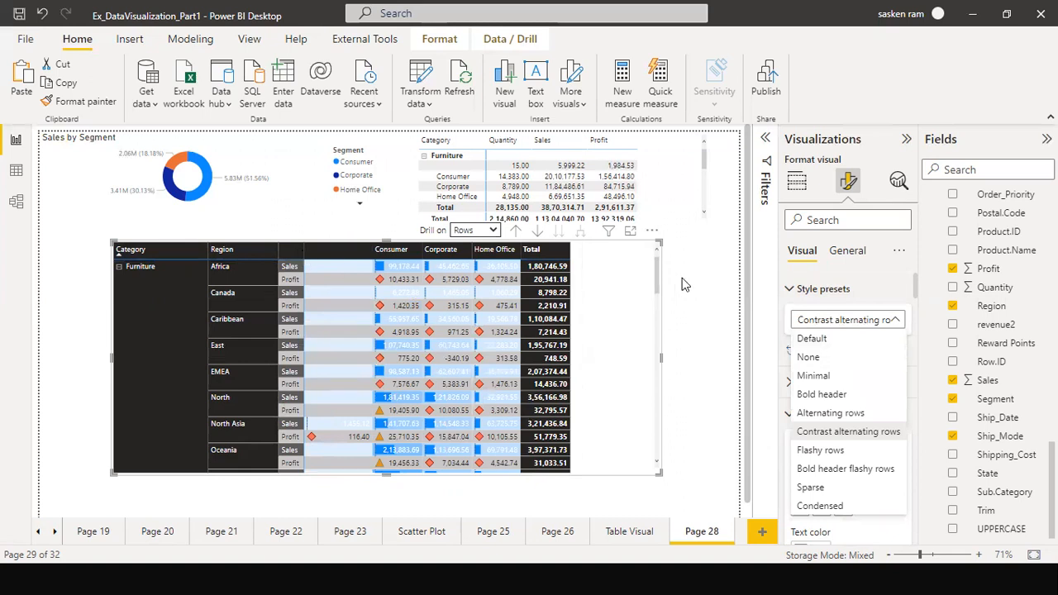
{"action": "left_click", "coordinate": [290, 250]}
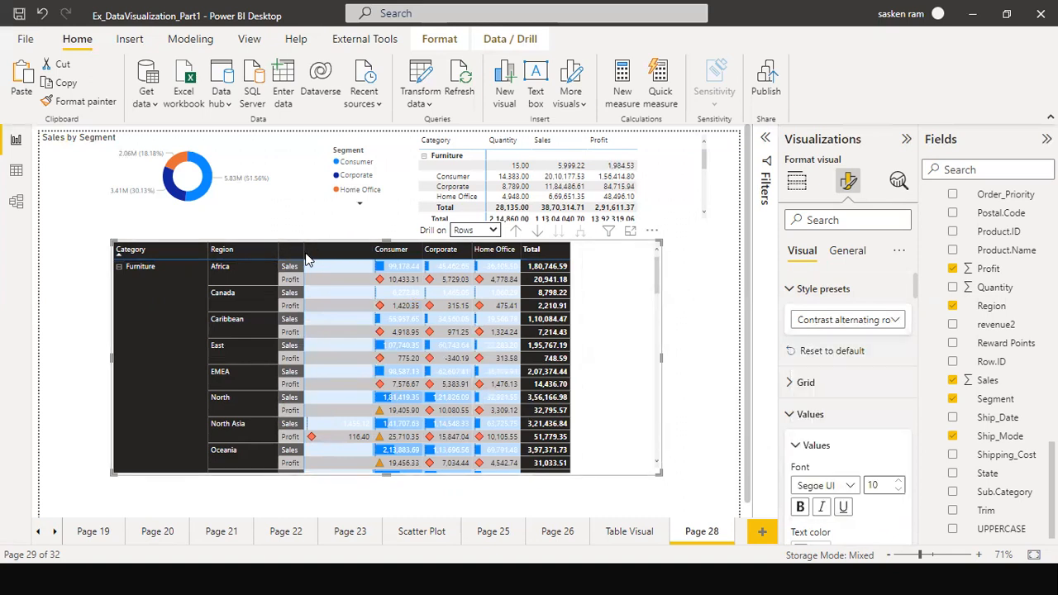
{"action": "left_click_drag", "start_coordinate": [320, 255], "coordinate": [333, 254]}
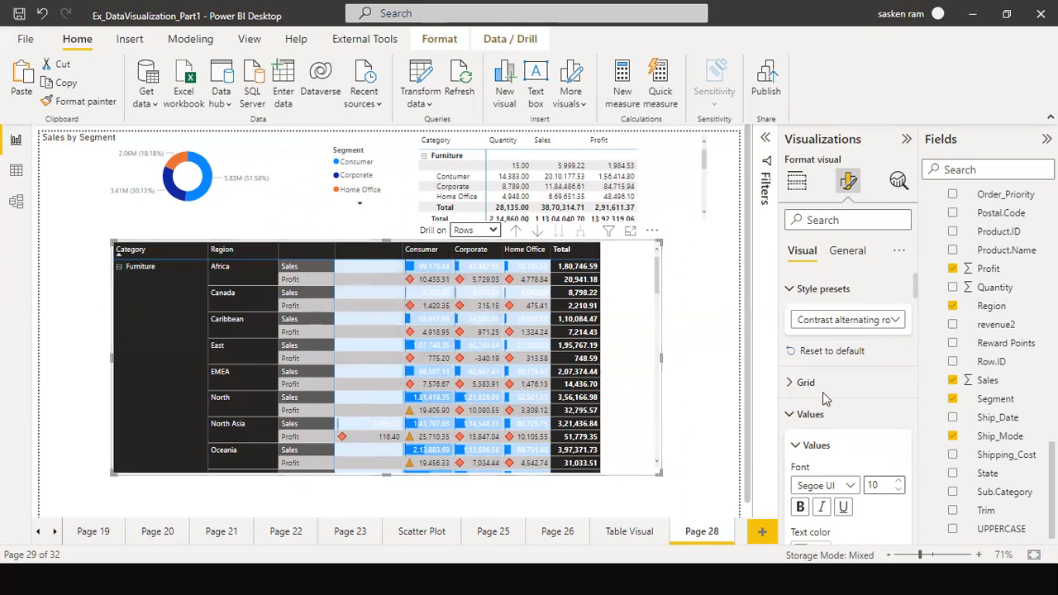
Try the Flashy rows style preset on the matrix and return to Contrast alternating rows
{"action": "left_click", "coordinate": [894, 320]}
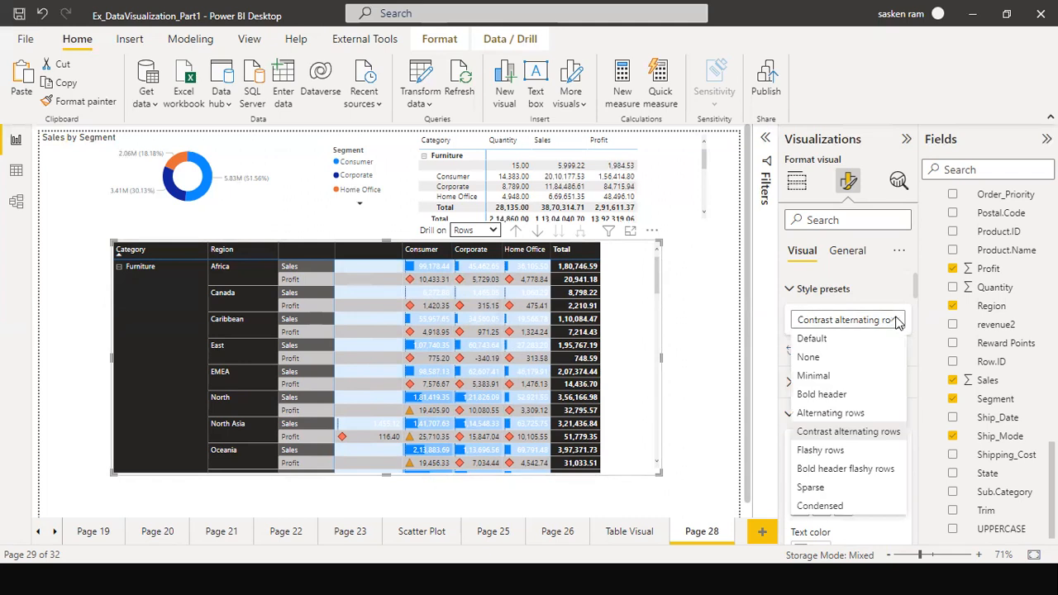
{"action": "left_click", "coordinate": [839, 456]}
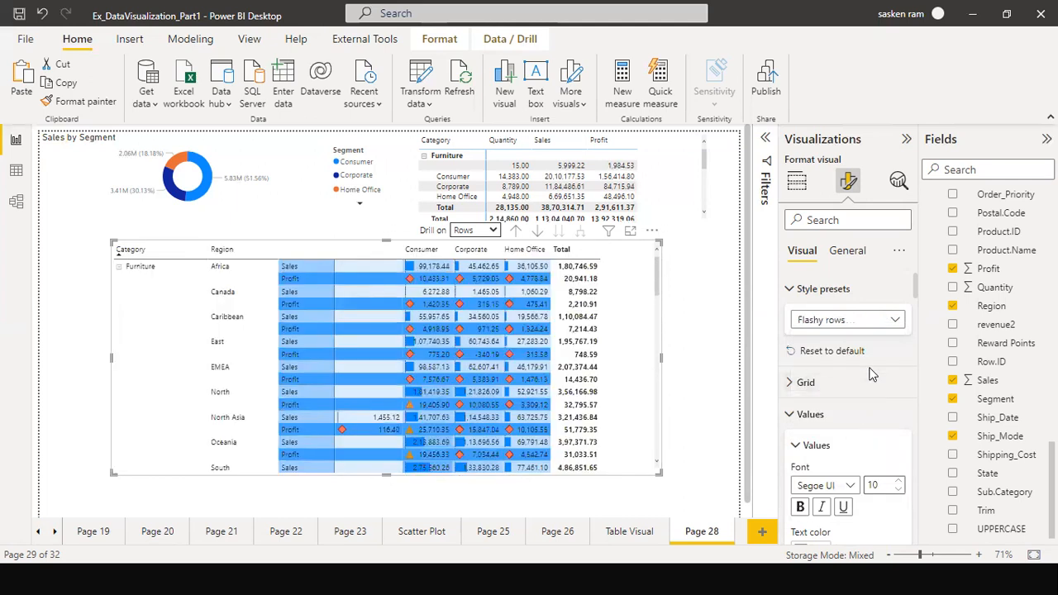
{"action": "left_click", "coordinate": [896, 325]}
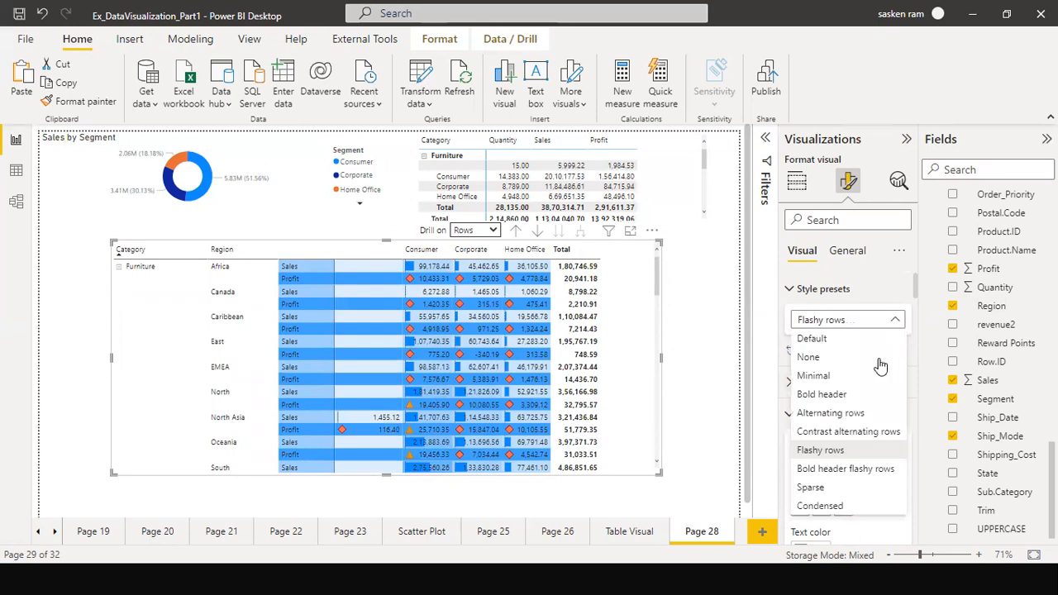
{"action": "left_click", "coordinate": [856, 437]}
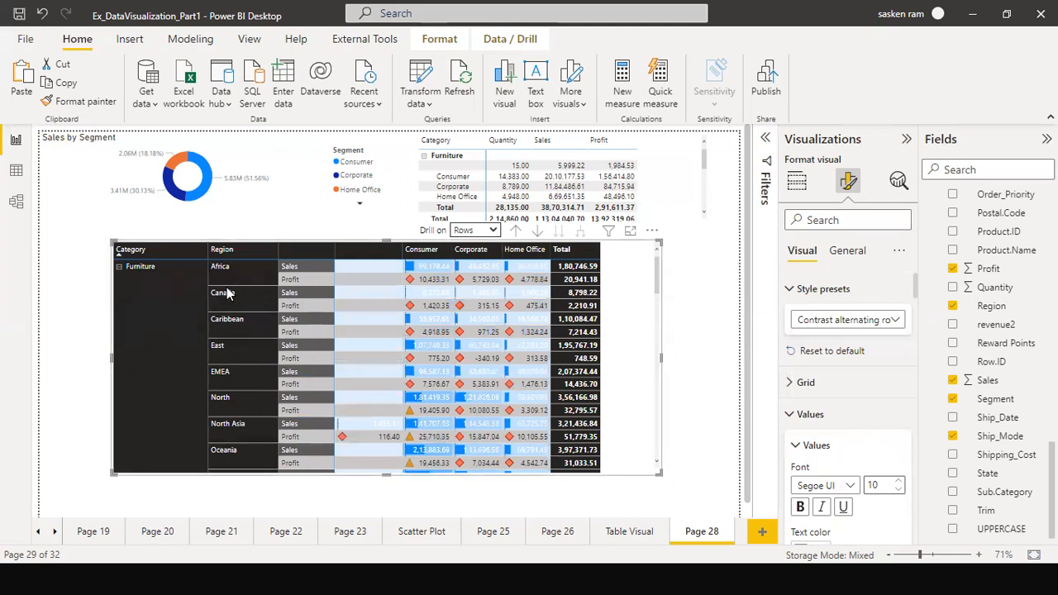
Try the Alternating rows style preset on the matrix and switch back to Contrast alternating rows
{"action": "left_click", "coordinate": [891, 320]}
{"action": "left_click", "coordinate": [844, 413]}
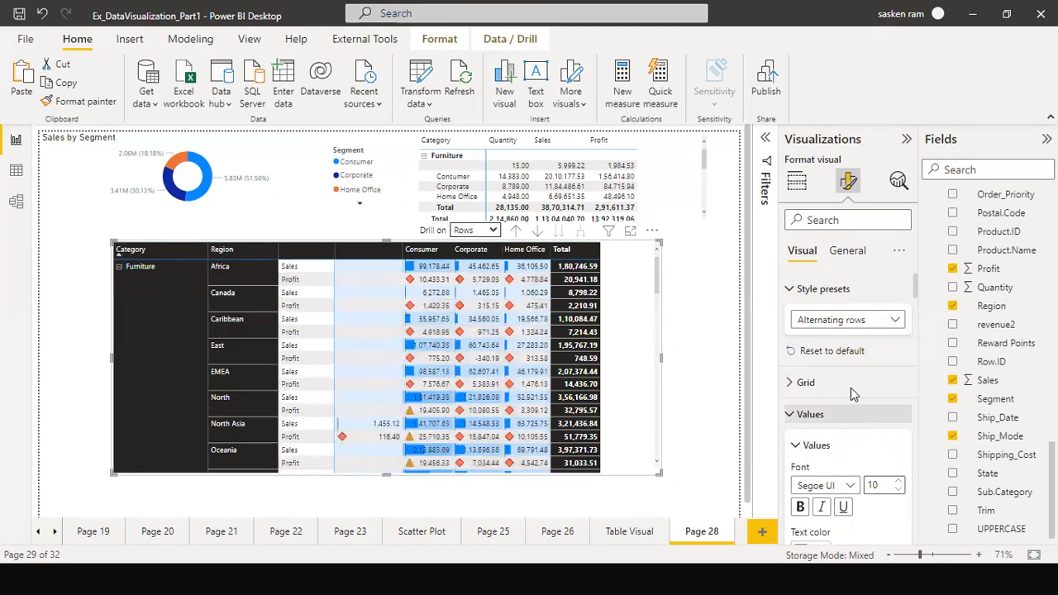
{"action": "left_click", "coordinate": [851, 319]}
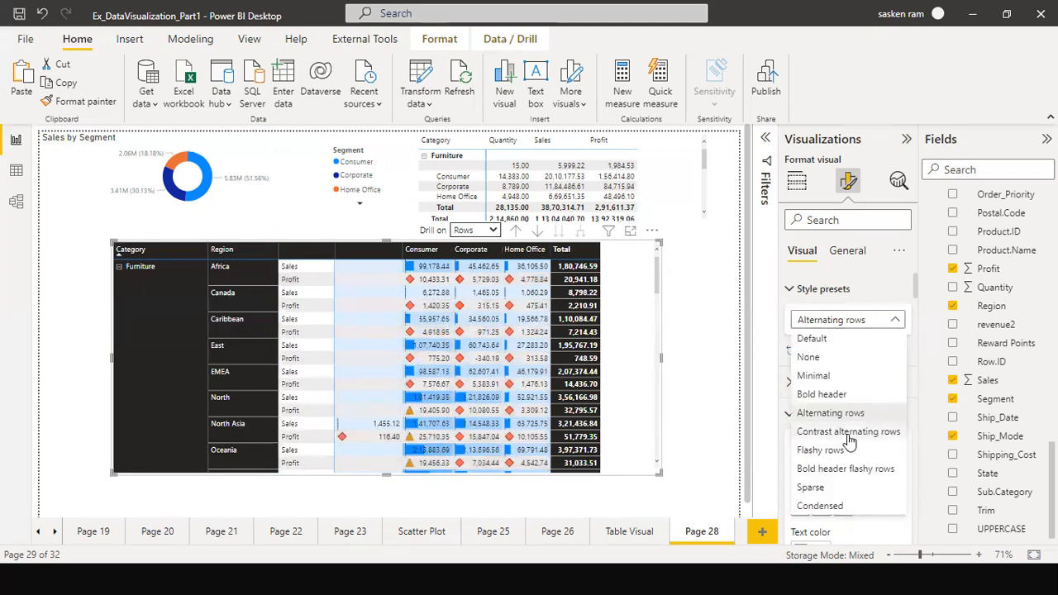
{"action": "left_click", "coordinate": [848, 440]}
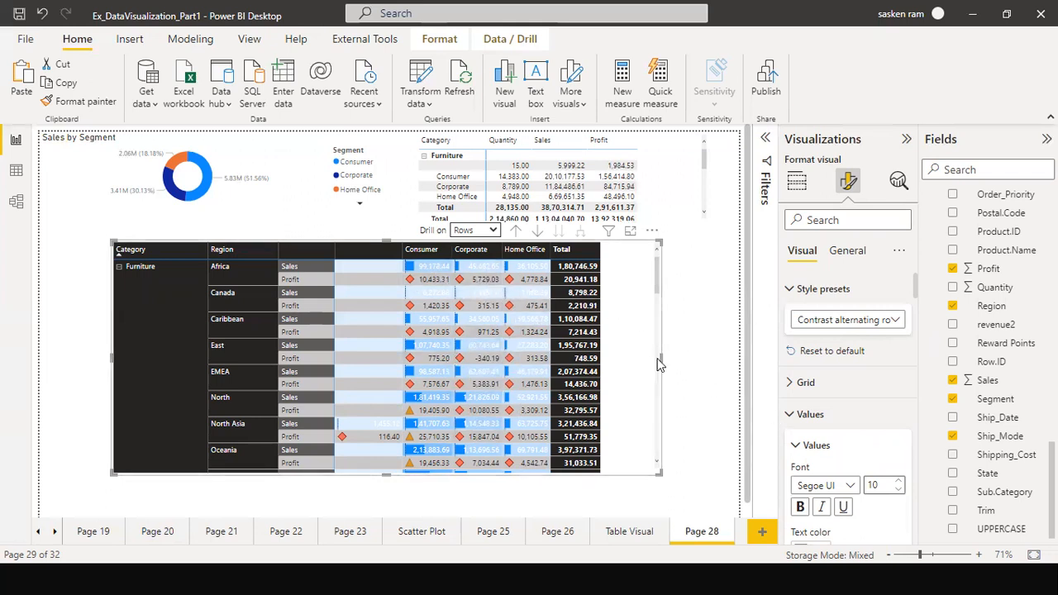
Narrow the matrix visual slightly and place it lower on the page, clear of the upper table
{"action": "left_click_drag", "start_coordinate": [661, 357], "coordinate": [615, 405]}
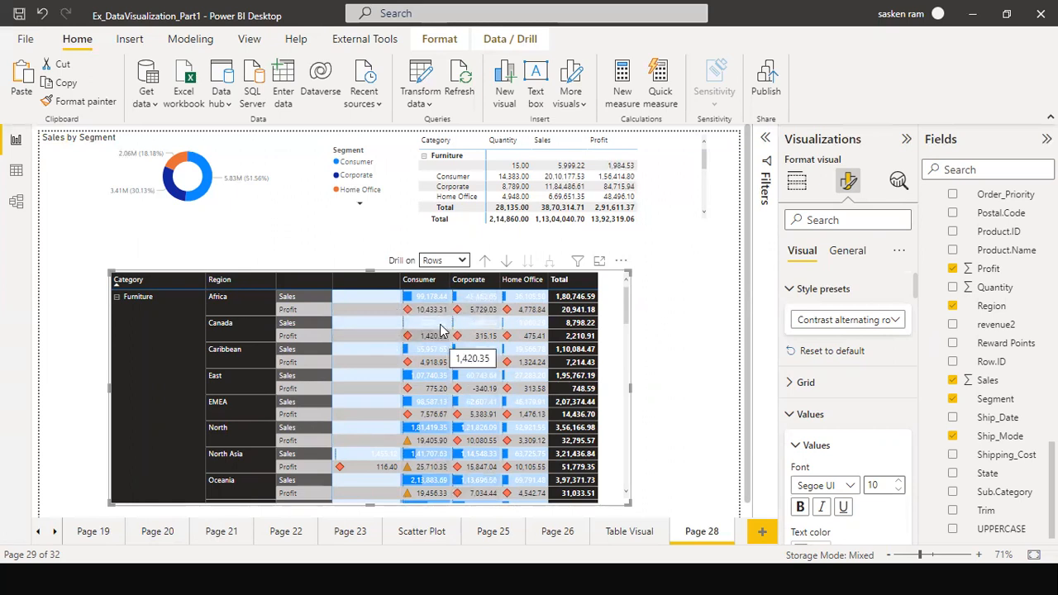
{"action": "mouse_move", "coordinate": [438, 329]}
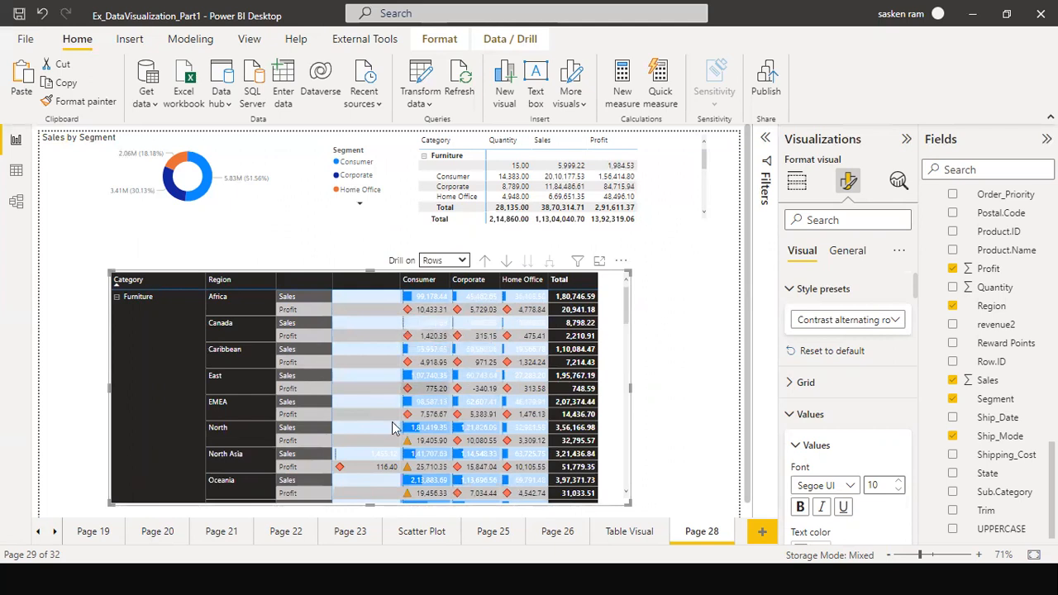
{"action": "mouse_move", "coordinate": [453, 446]}
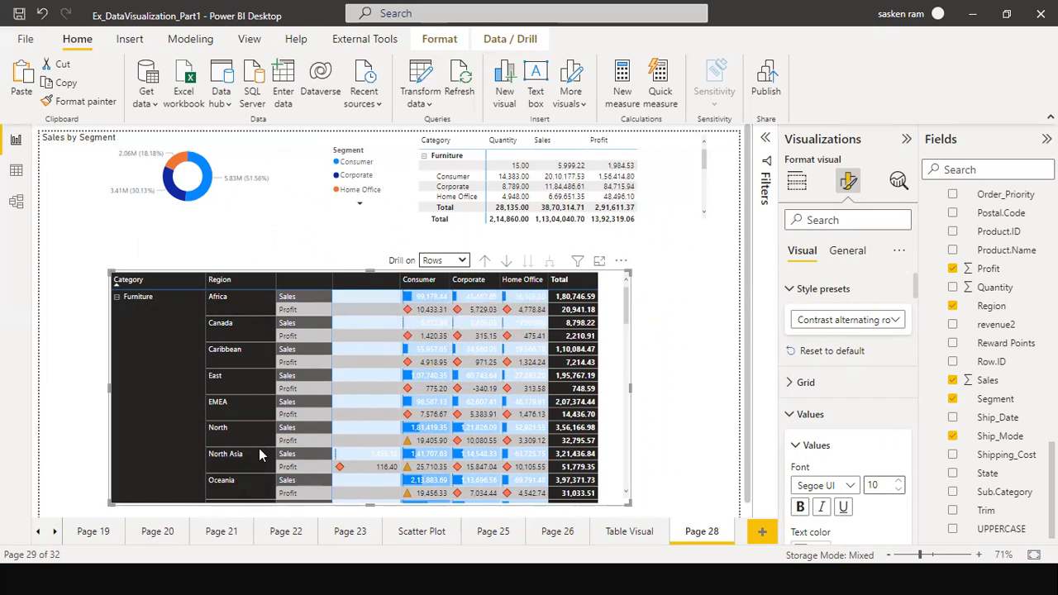
Drill the matrix rows up to the Category level and shorten the visual to fit its rows
{"action": "left_click", "coordinate": [486, 262]}
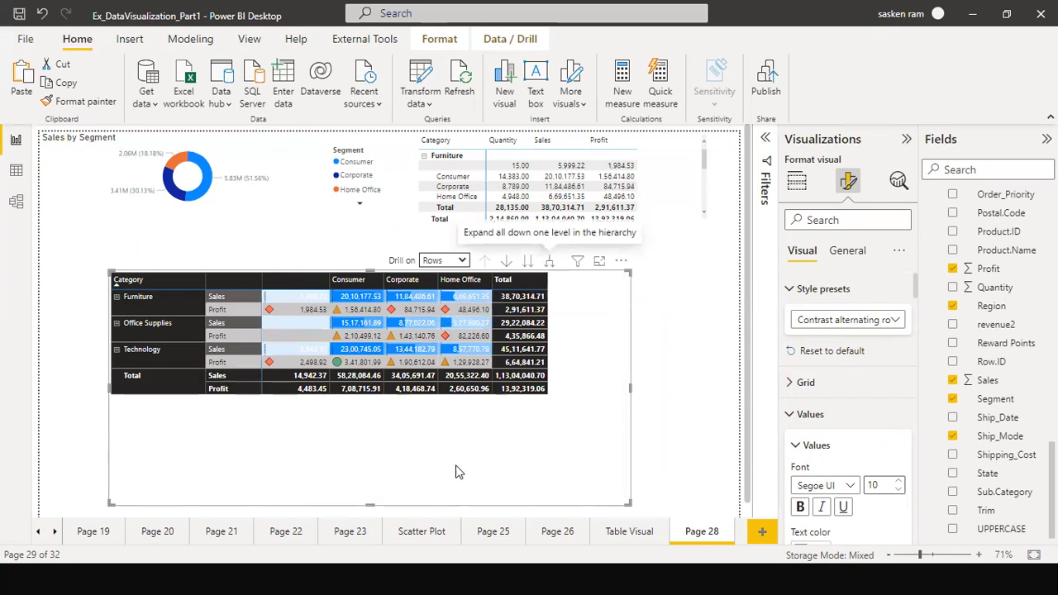
{"action": "left_click_drag", "start_coordinate": [383, 453], "coordinate": [384, 411]}
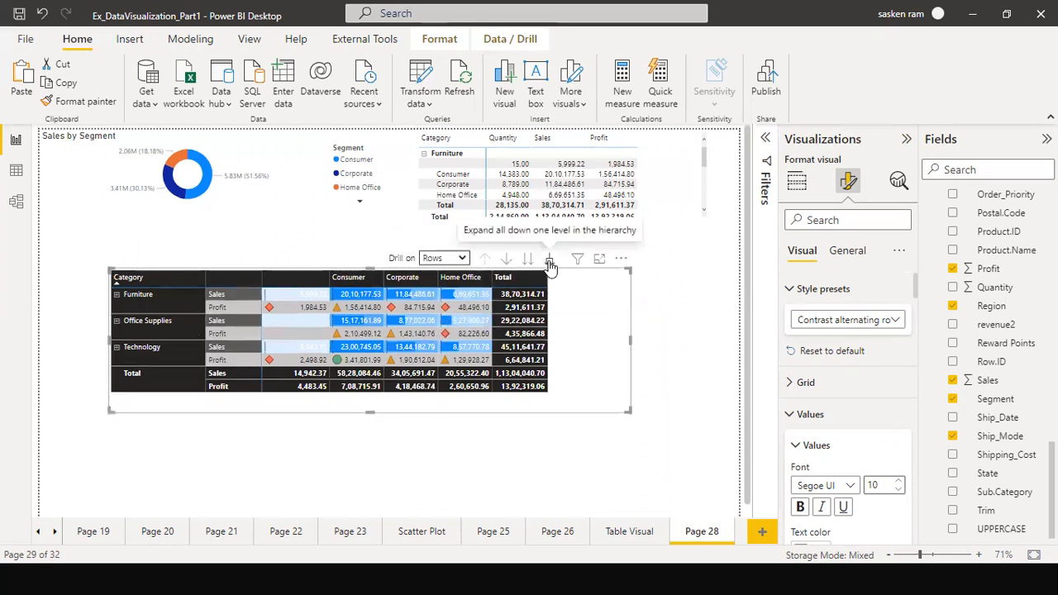
Try expanding all matrix rows down to the Region level and drill back up to Category
{"action": "left_click", "coordinate": [549, 260]}
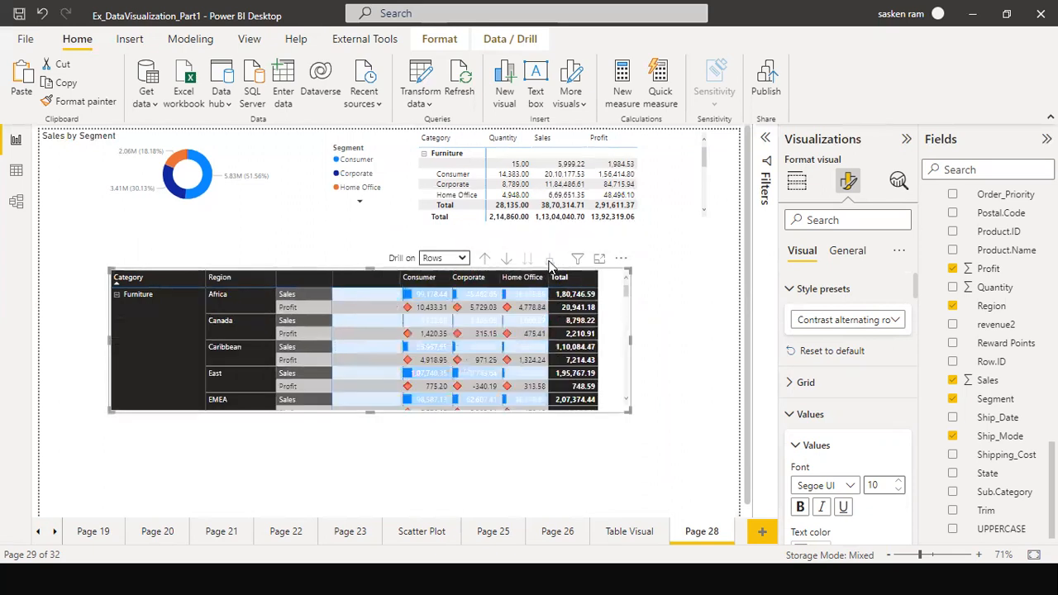
{"action": "left_click_drag", "start_coordinate": [371, 408], "coordinate": [369, 477]}
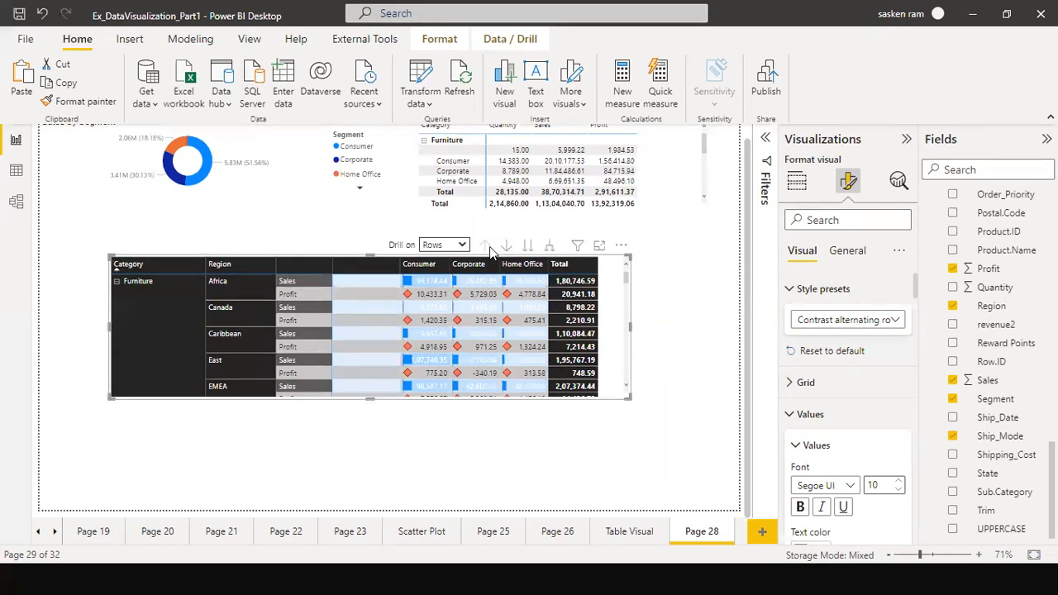
{"action": "left_click", "coordinate": [487, 248]}
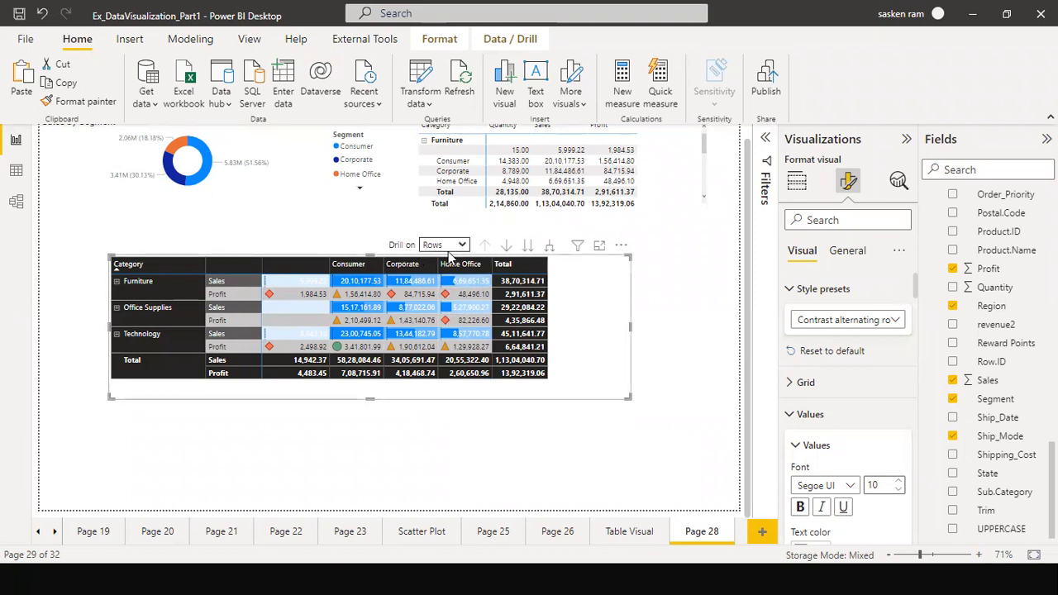
Expand all matrix rows down to the Region level and enlarge the visual in height and width
{"action": "left_click", "coordinate": [549, 245]}
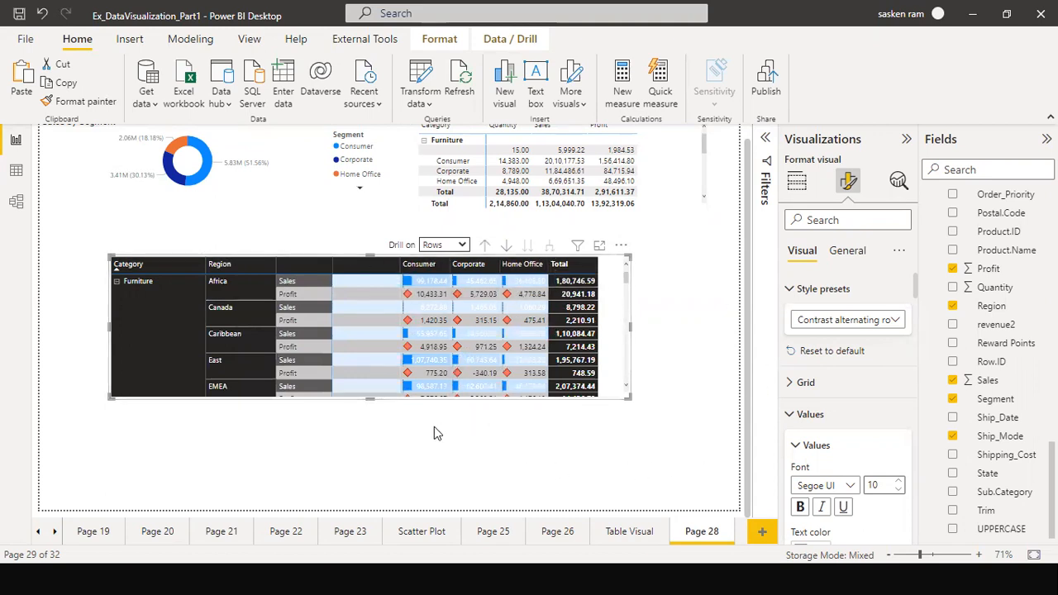
{"action": "left_click_drag", "start_coordinate": [370, 399], "coordinate": [369, 440]}
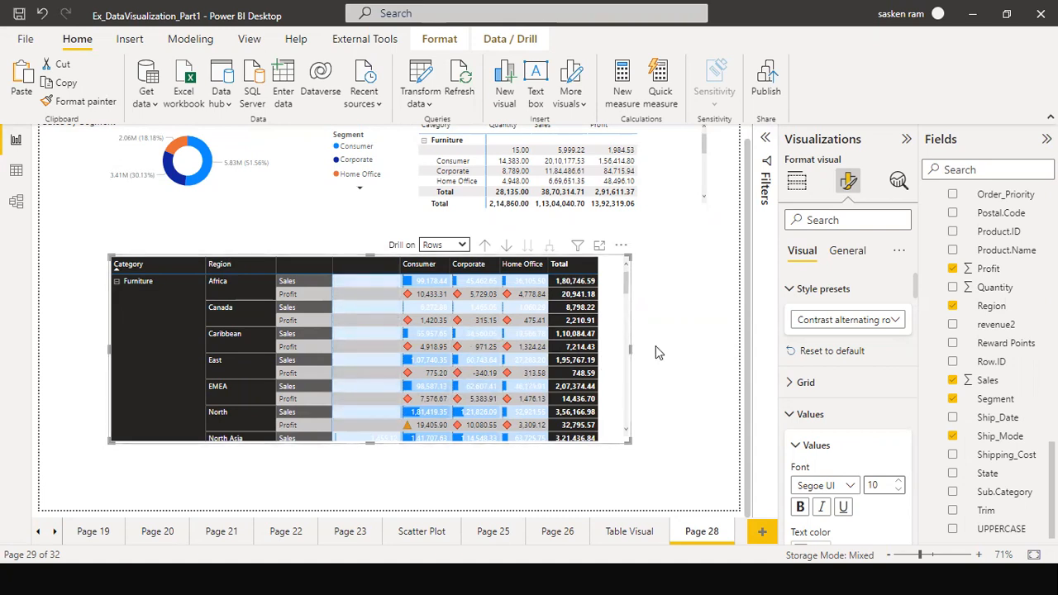
{"action": "left_click_drag", "start_coordinate": [655, 347], "coordinate": [657, 348]}
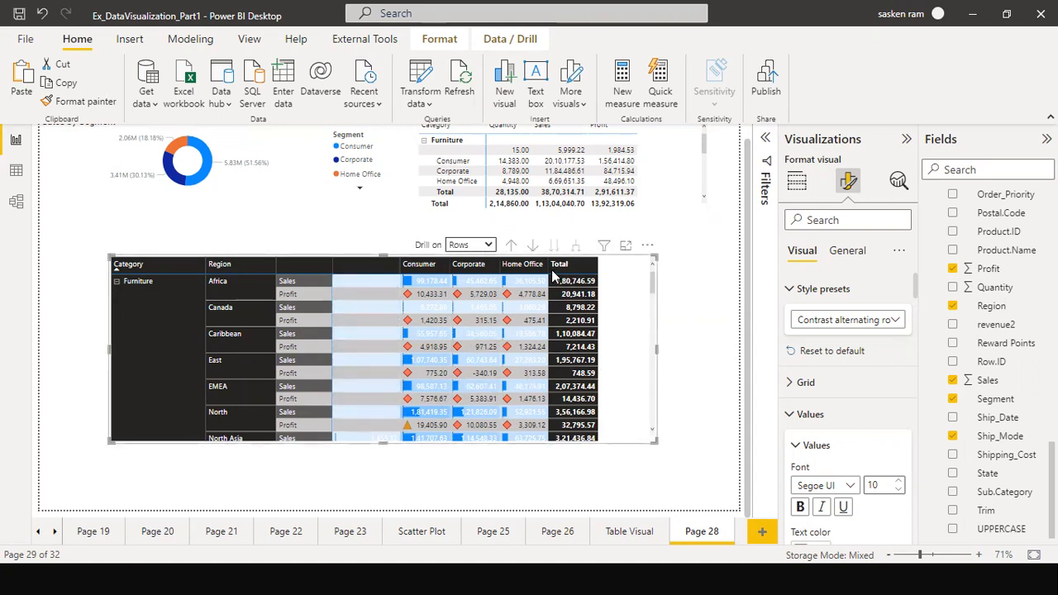
Widen the Home Office column of the lower matrix moderately
{"action": "left_click_drag", "start_coordinate": [547, 264], "coordinate": [583, 266]}
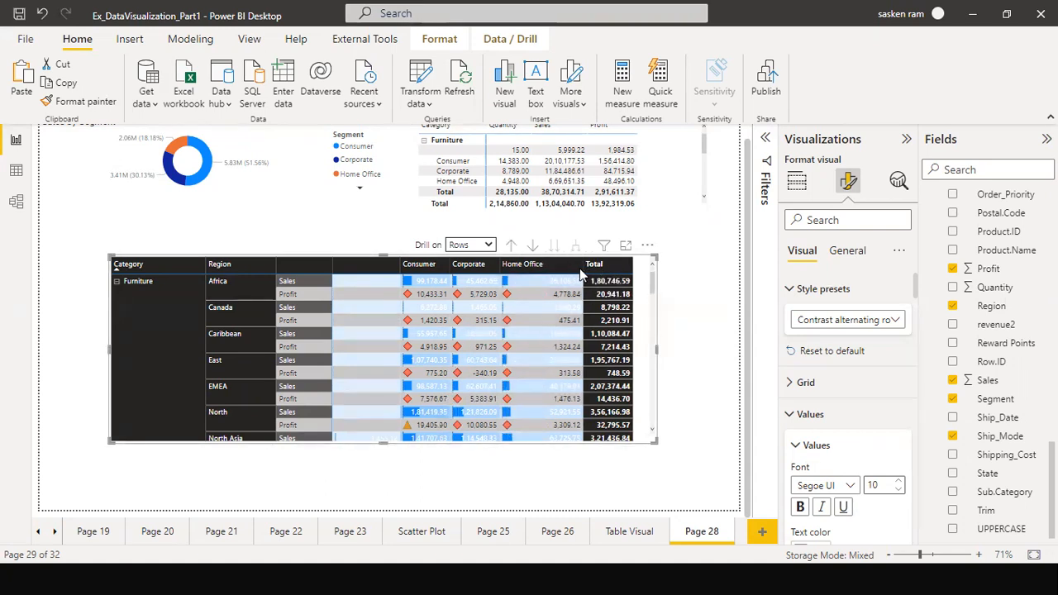
{"action": "mouse_move", "coordinate": [581, 275]}
{"action": "left_mouse_down"}
{"action": "mouse_move", "coordinate": [550, 276]}
{"action": "mouse_move", "coordinate": [566, 276]}
{"action": "left_mouse_up"}
{"action": "left_click", "coordinate": [661, 344]}
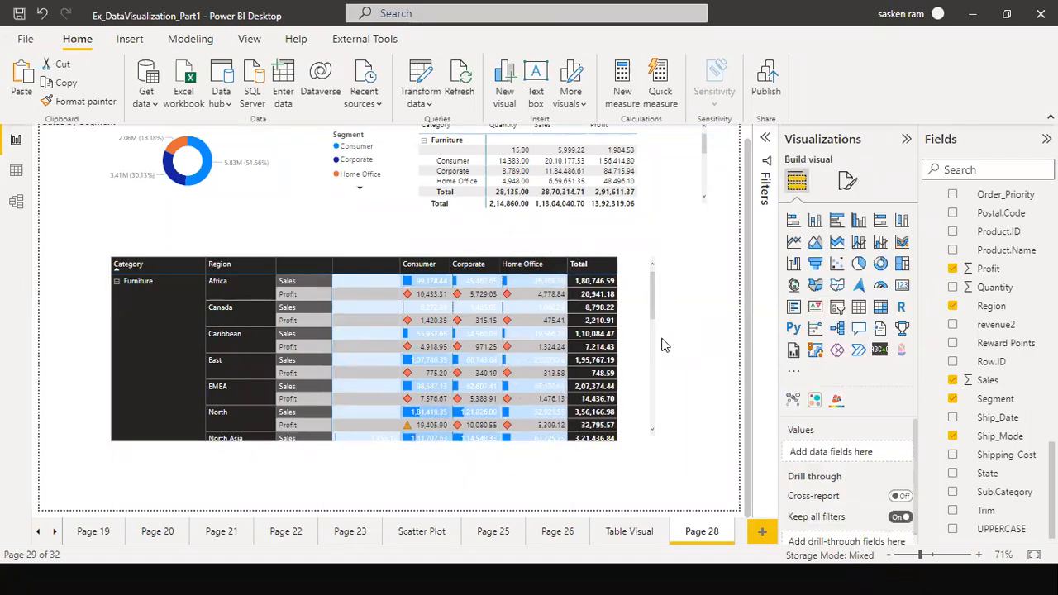
Narrow the lower matrix visual so its frame ends just past the Total column
{"action": "scroll", "coordinate": [655, 351], "scroll_direction": "down", "scroll_amount": 5}
{"action": "left_click", "coordinate": [656, 351]}
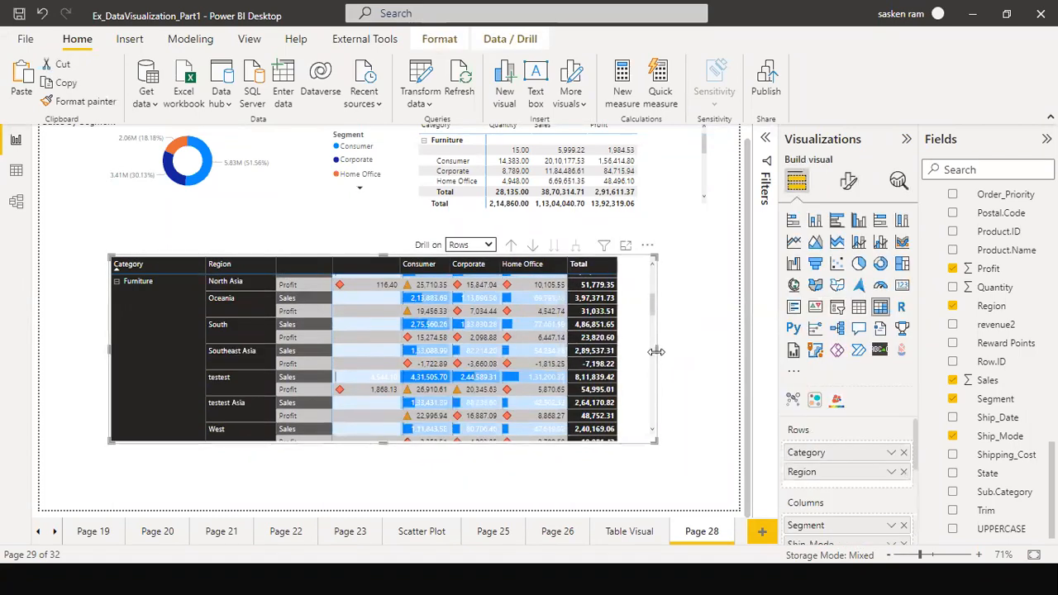
{"action": "left_click_drag", "start_coordinate": [655, 351], "coordinate": [625, 351]}
{"action": "left_click", "coordinate": [663, 360]}
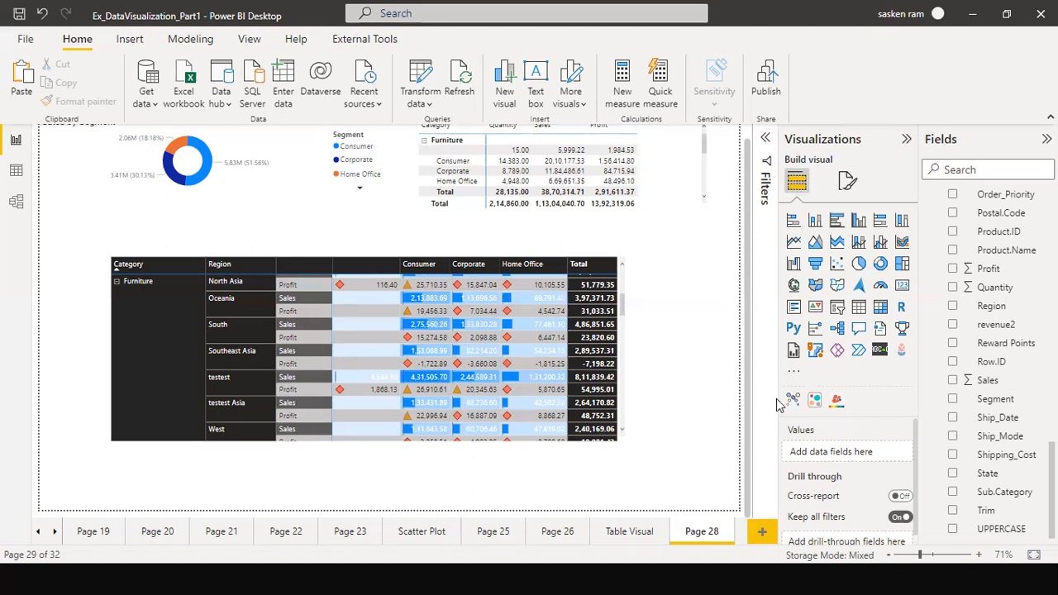
Widen the lower matrix visual until its frame nearly reaches the page's right edge
{"action": "left_click", "coordinate": [618, 387]}
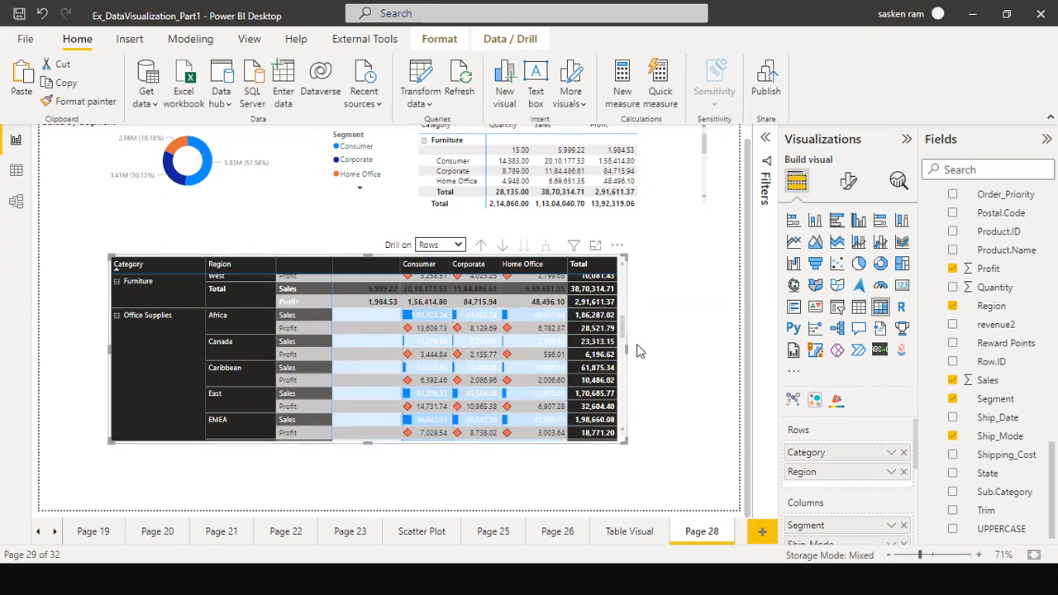
{"action": "left_click", "coordinate": [701, 367]}
{"action": "left_click", "coordinate": [701, 361]}
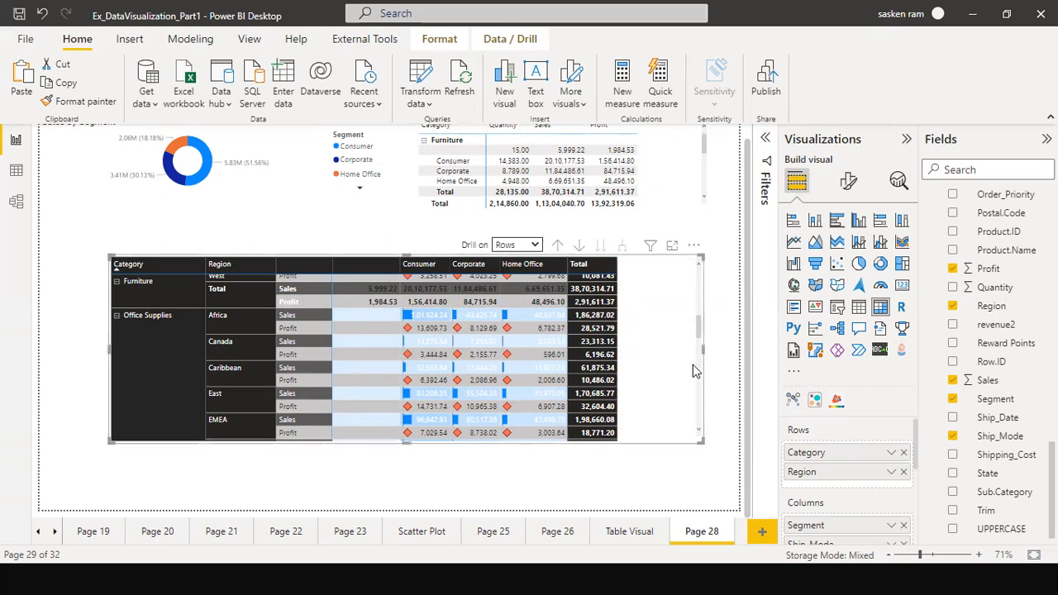
Move the upper matrix down beside the donut legend and place the lower matrix at the bottom of the page
{"action": "left_click_drag", "start_coordinate": [644, 188], "coordinate": [593, 214]}
{"action": "left_click_drag", "start_coordinate": [669, 300], "coordinate": [665, 366]}
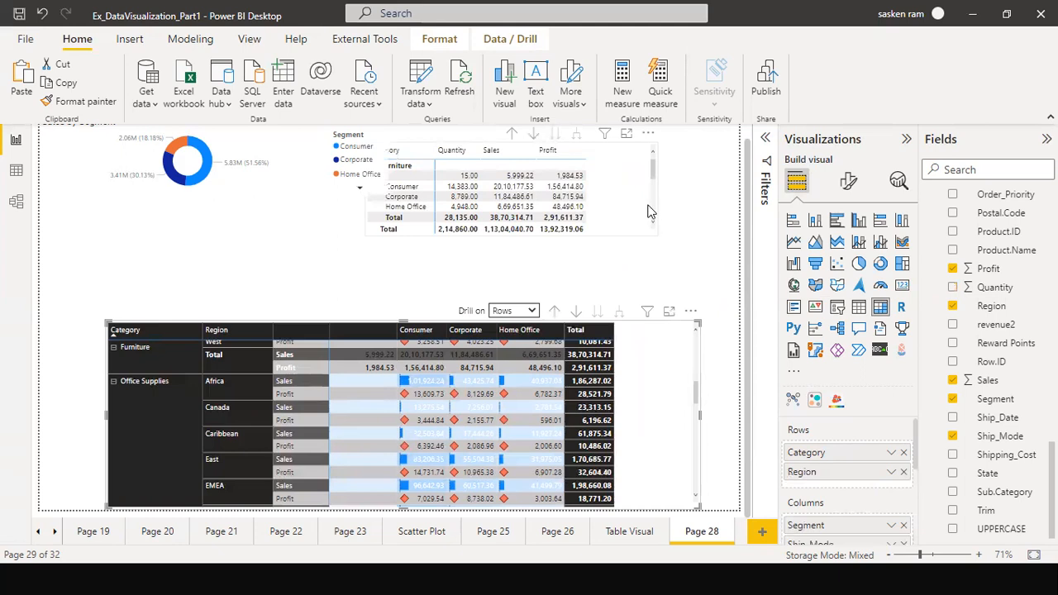
{"action": "left_click", "coordinate": [429, 233]}
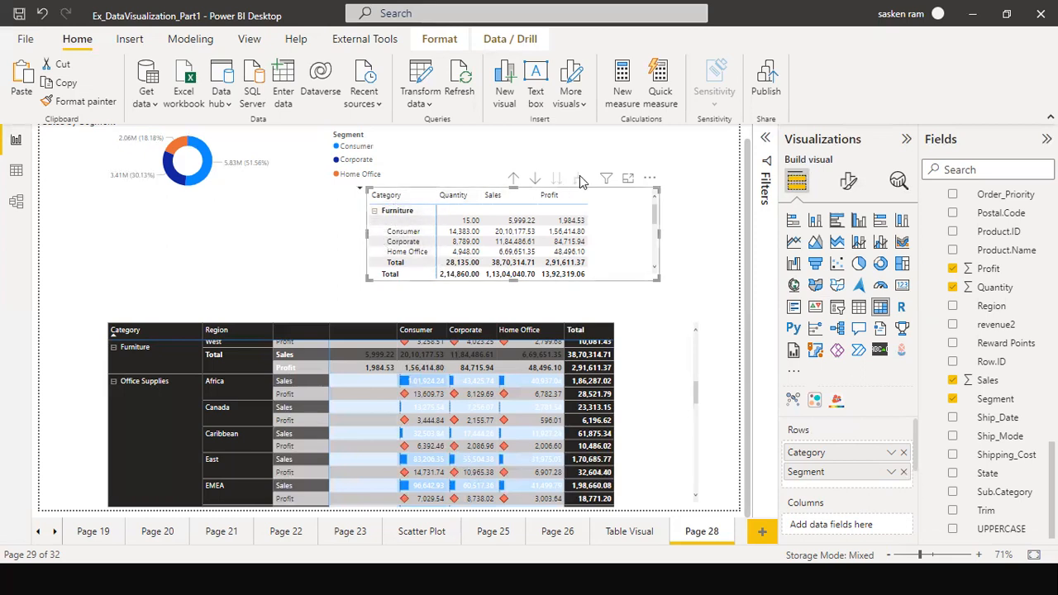
{"action": "left_click", "coordinate": [667, 306]}
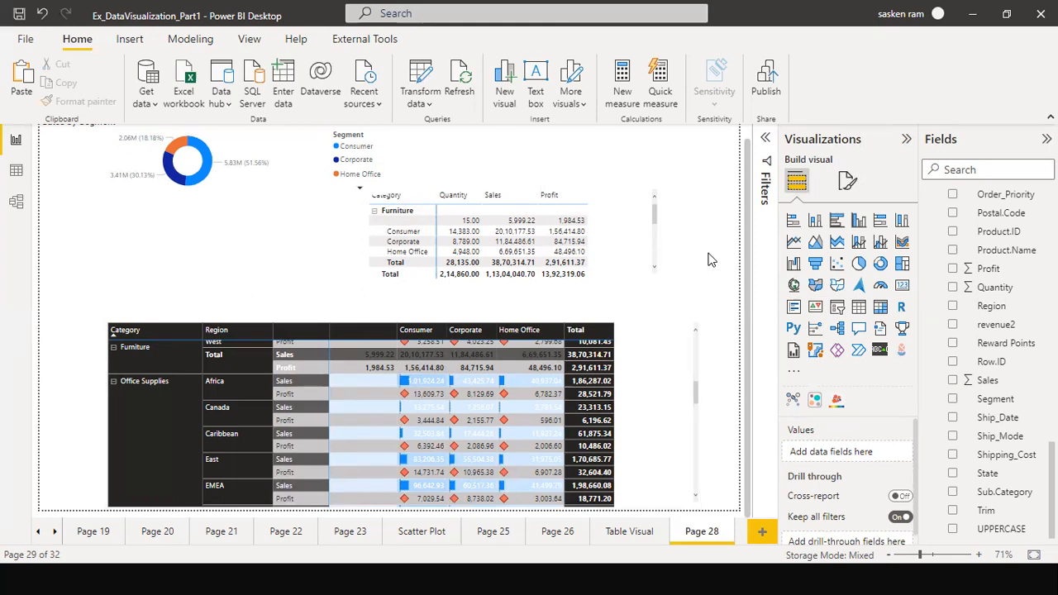
{"action": "key", "text": "Tab"}
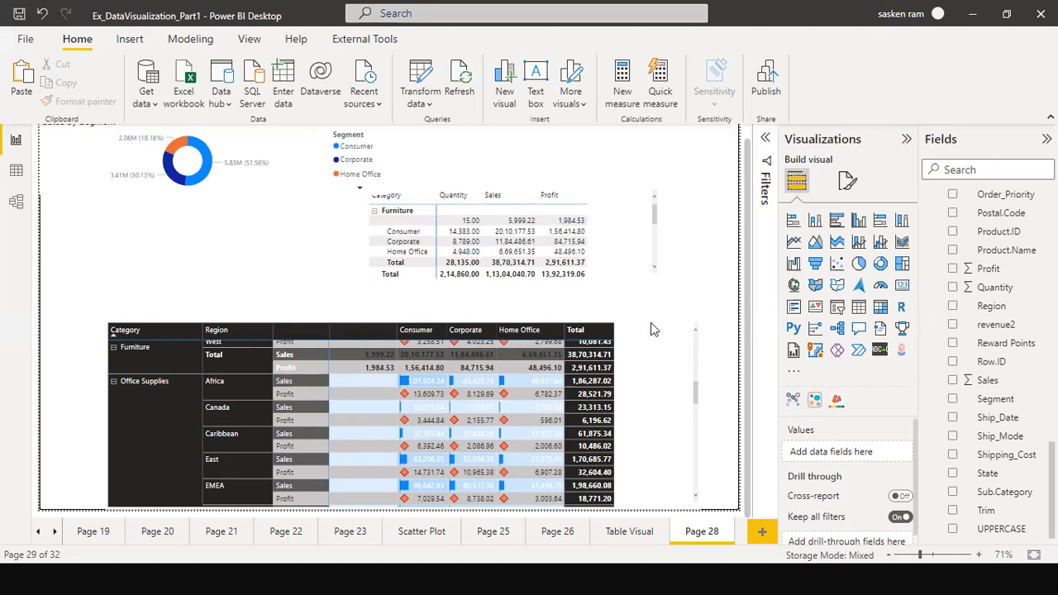
{"action": "key", "text": "Tab"}
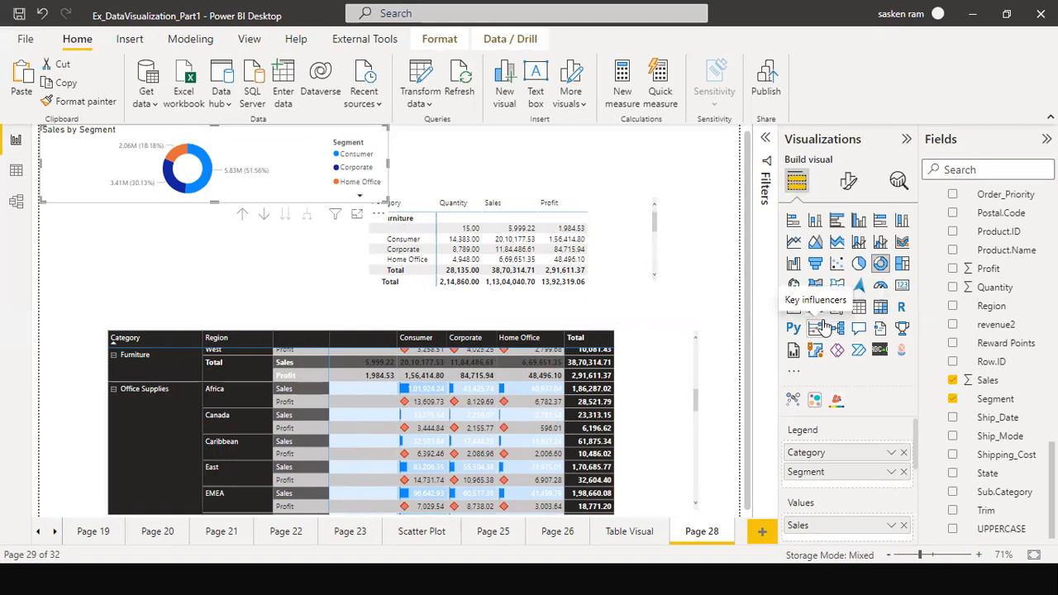
{"action": "left_click", "coordinate": [678, 282]}
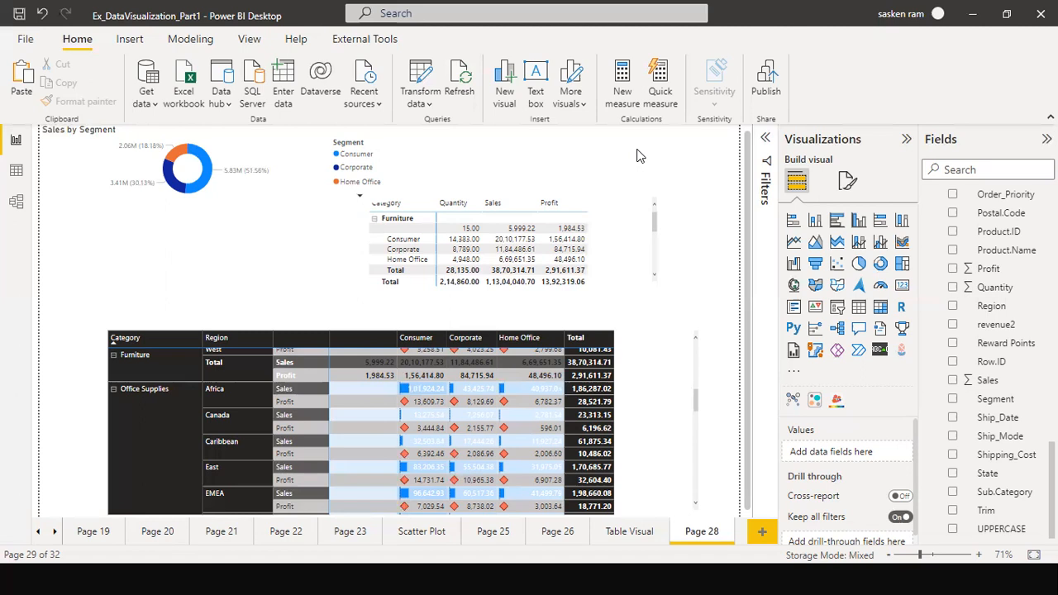
Search the computer for visual and open the recent solution Integration Services Project4.sln in Visual Studio 2019
{"action": "key", "text": "super"}
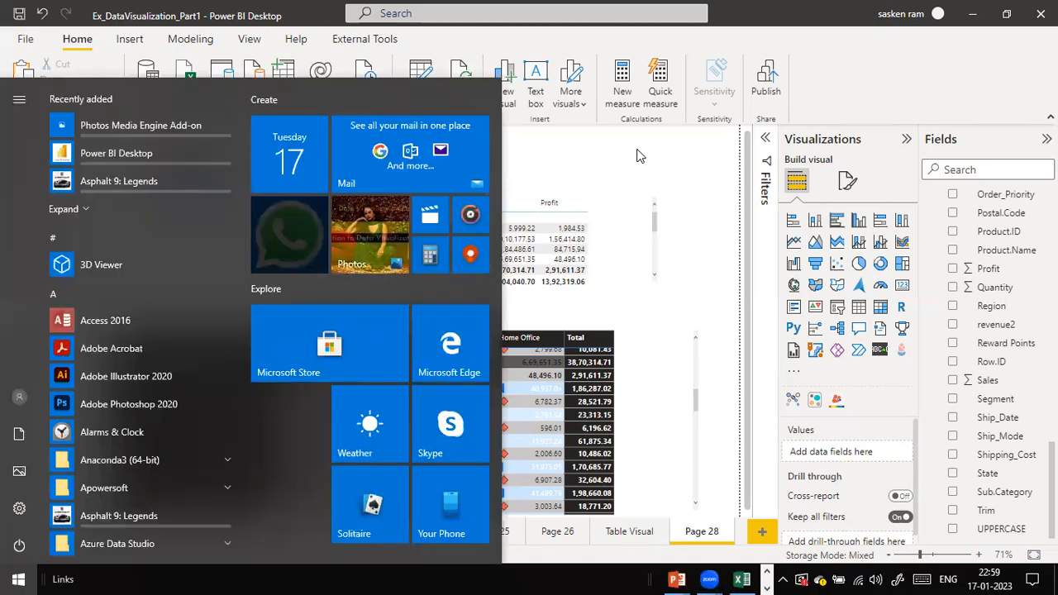
{"action": "type", "text": "visual"}
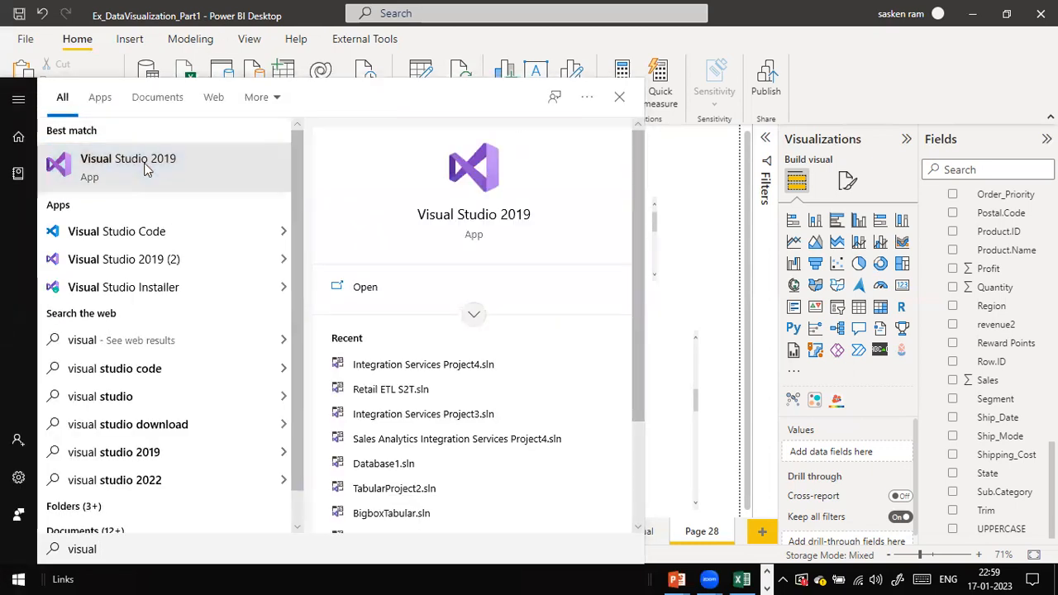
{"action": "left_click", "coordinate": [448, 364]}
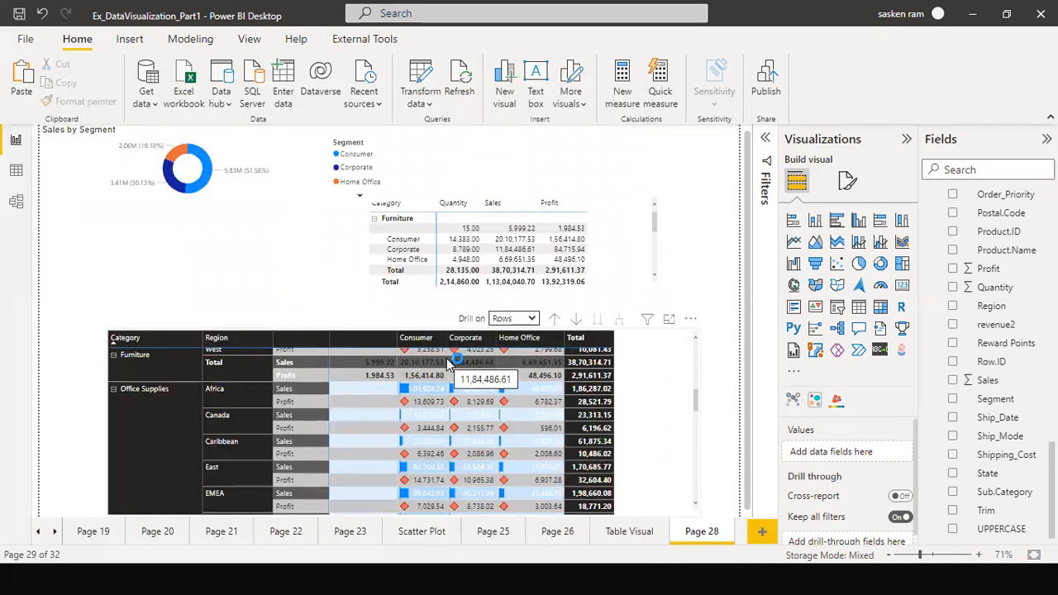